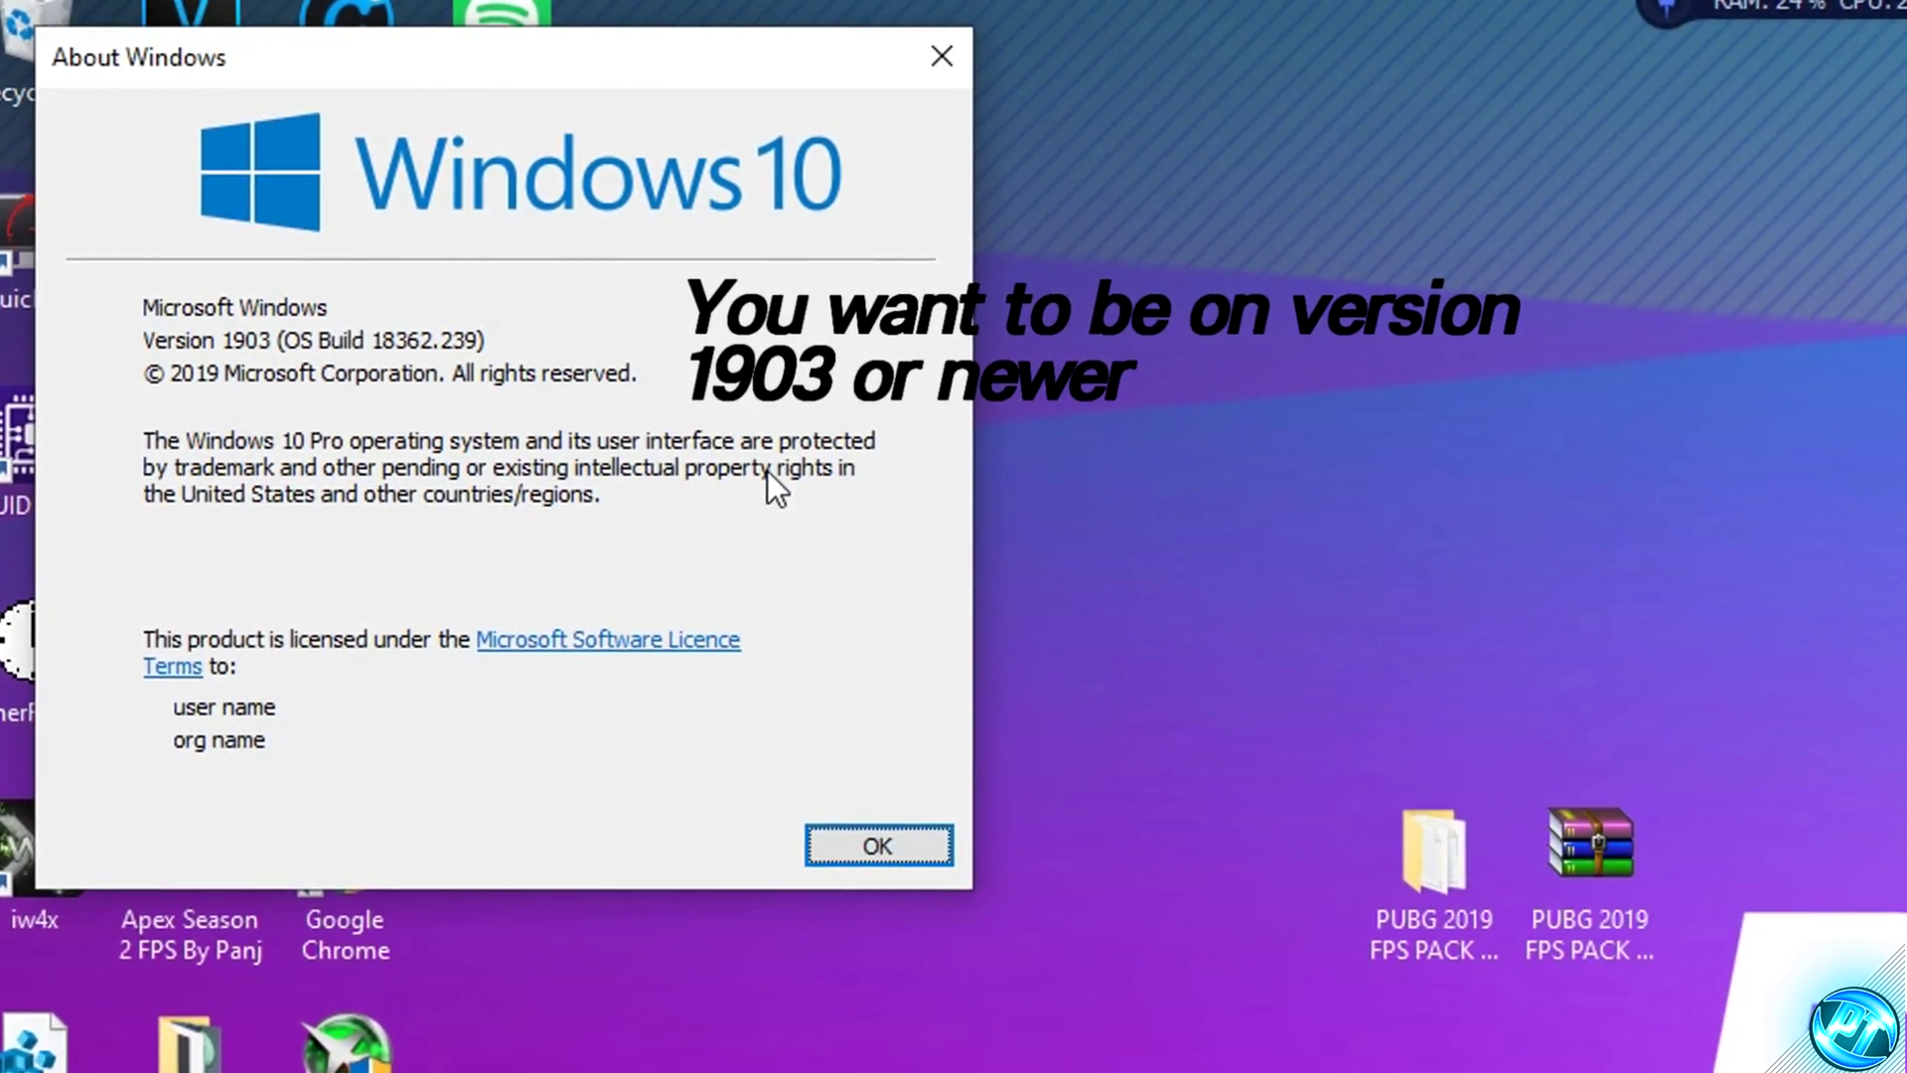
# Dismiss the Windows version details, review the Windows 10 May 2019 Update section on Microsoft's download page, and minimize the browser
pyautogui.click(856, 844)
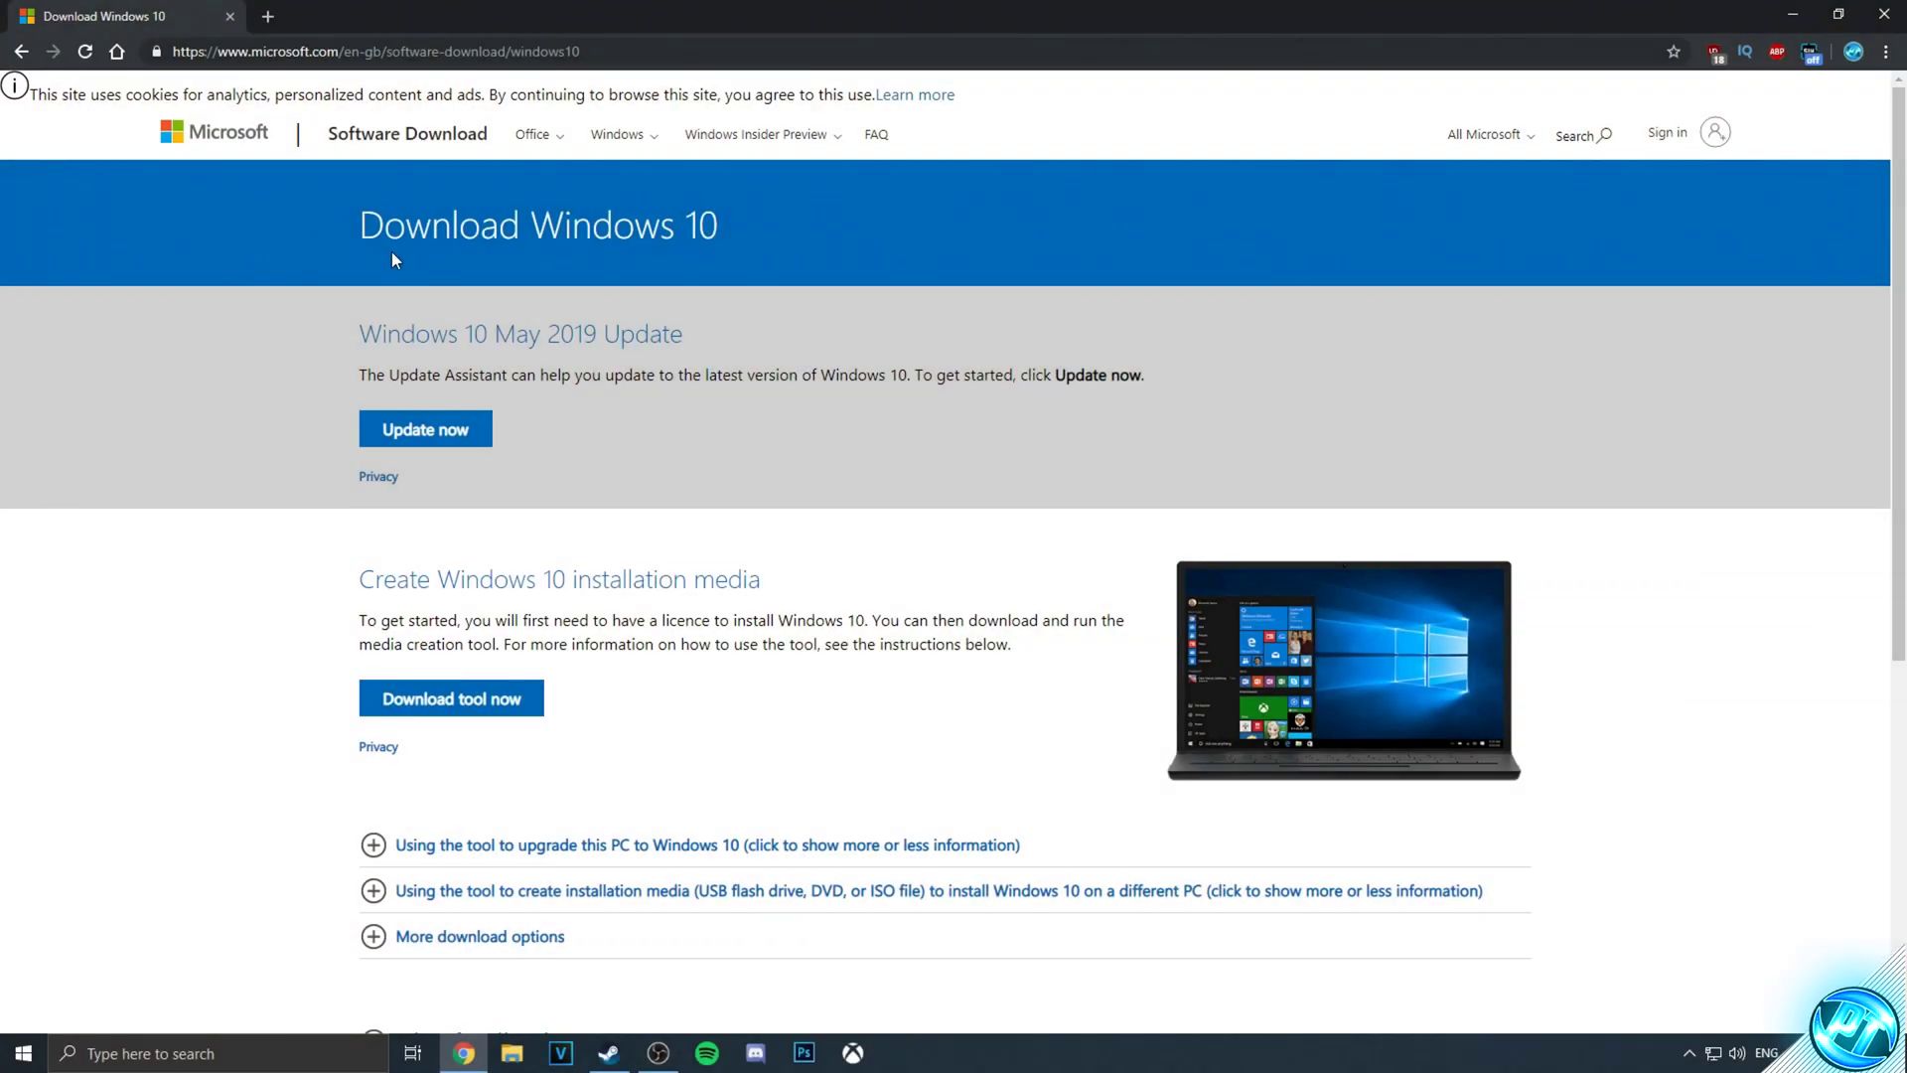
pyautogui.moveTo(474, 332); pyautogui.dragTo(635, 365)
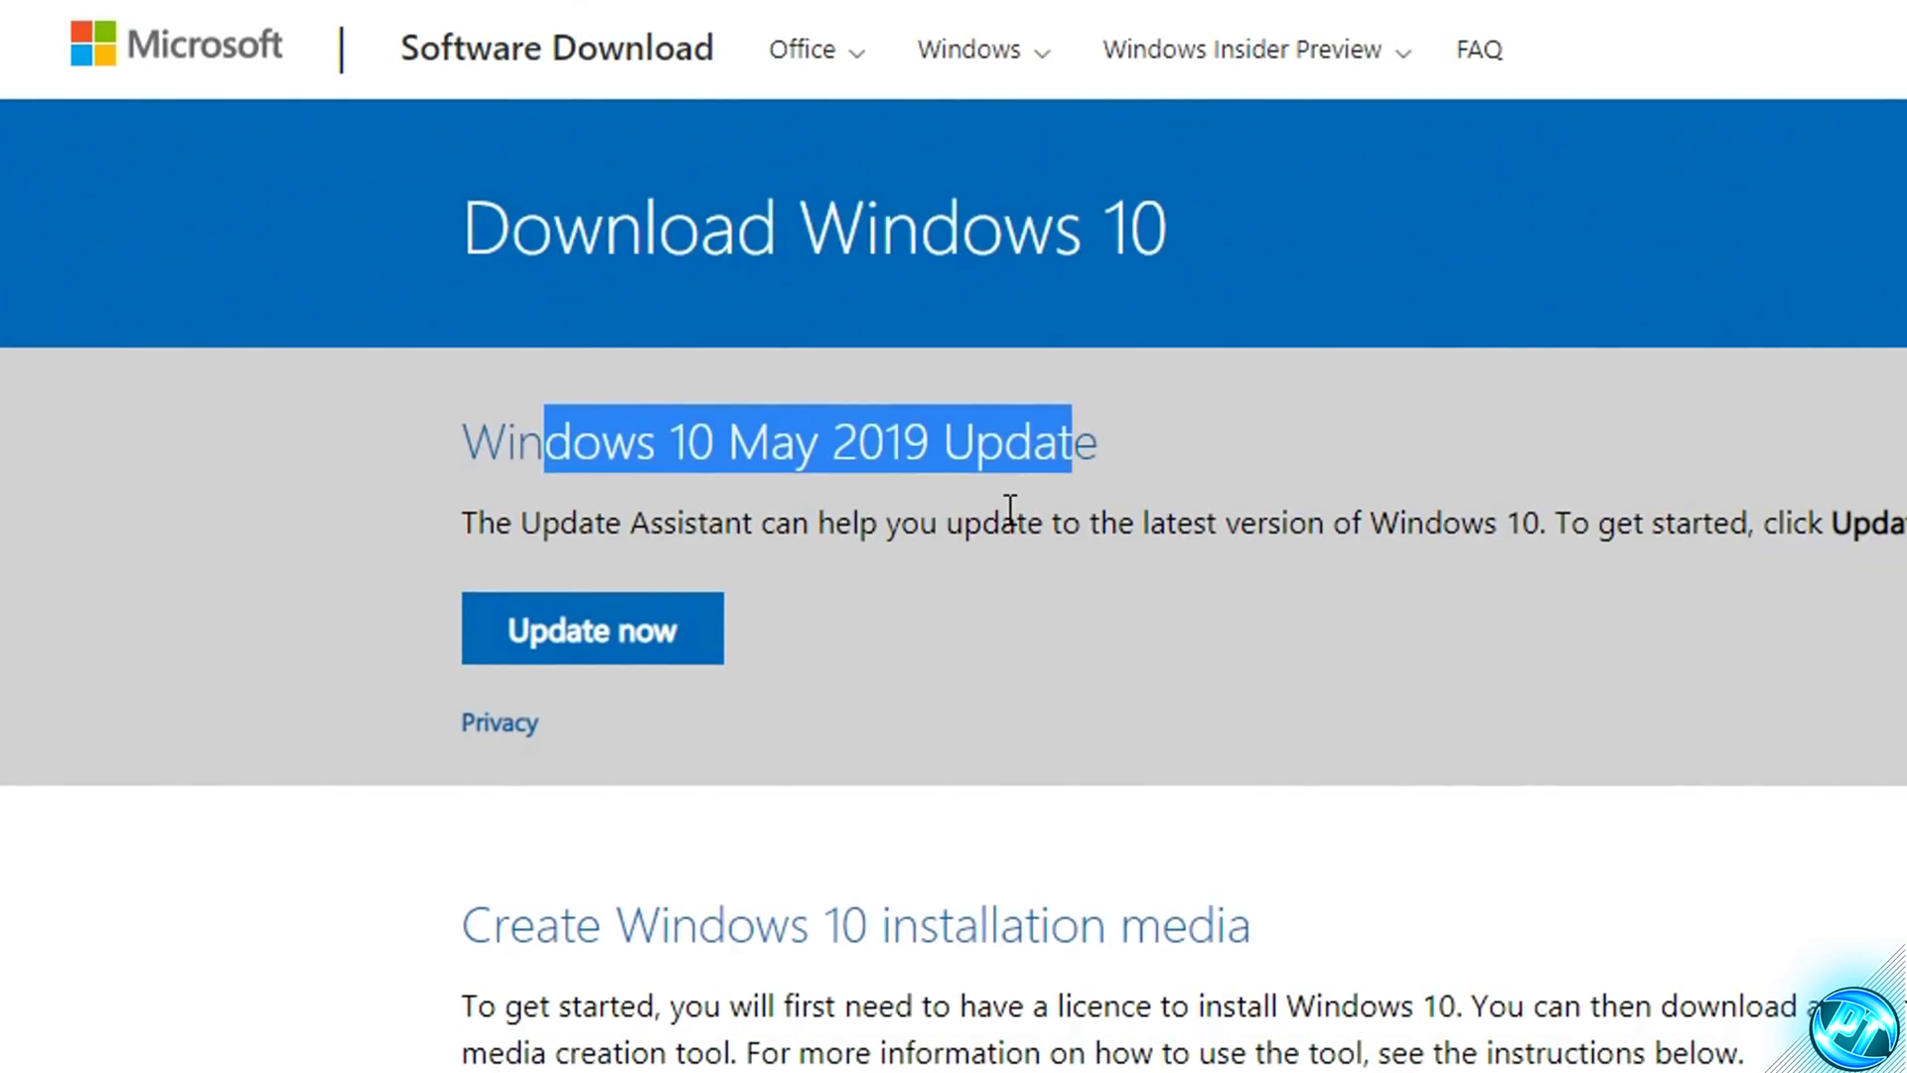
pyautogui.click(658, 358)
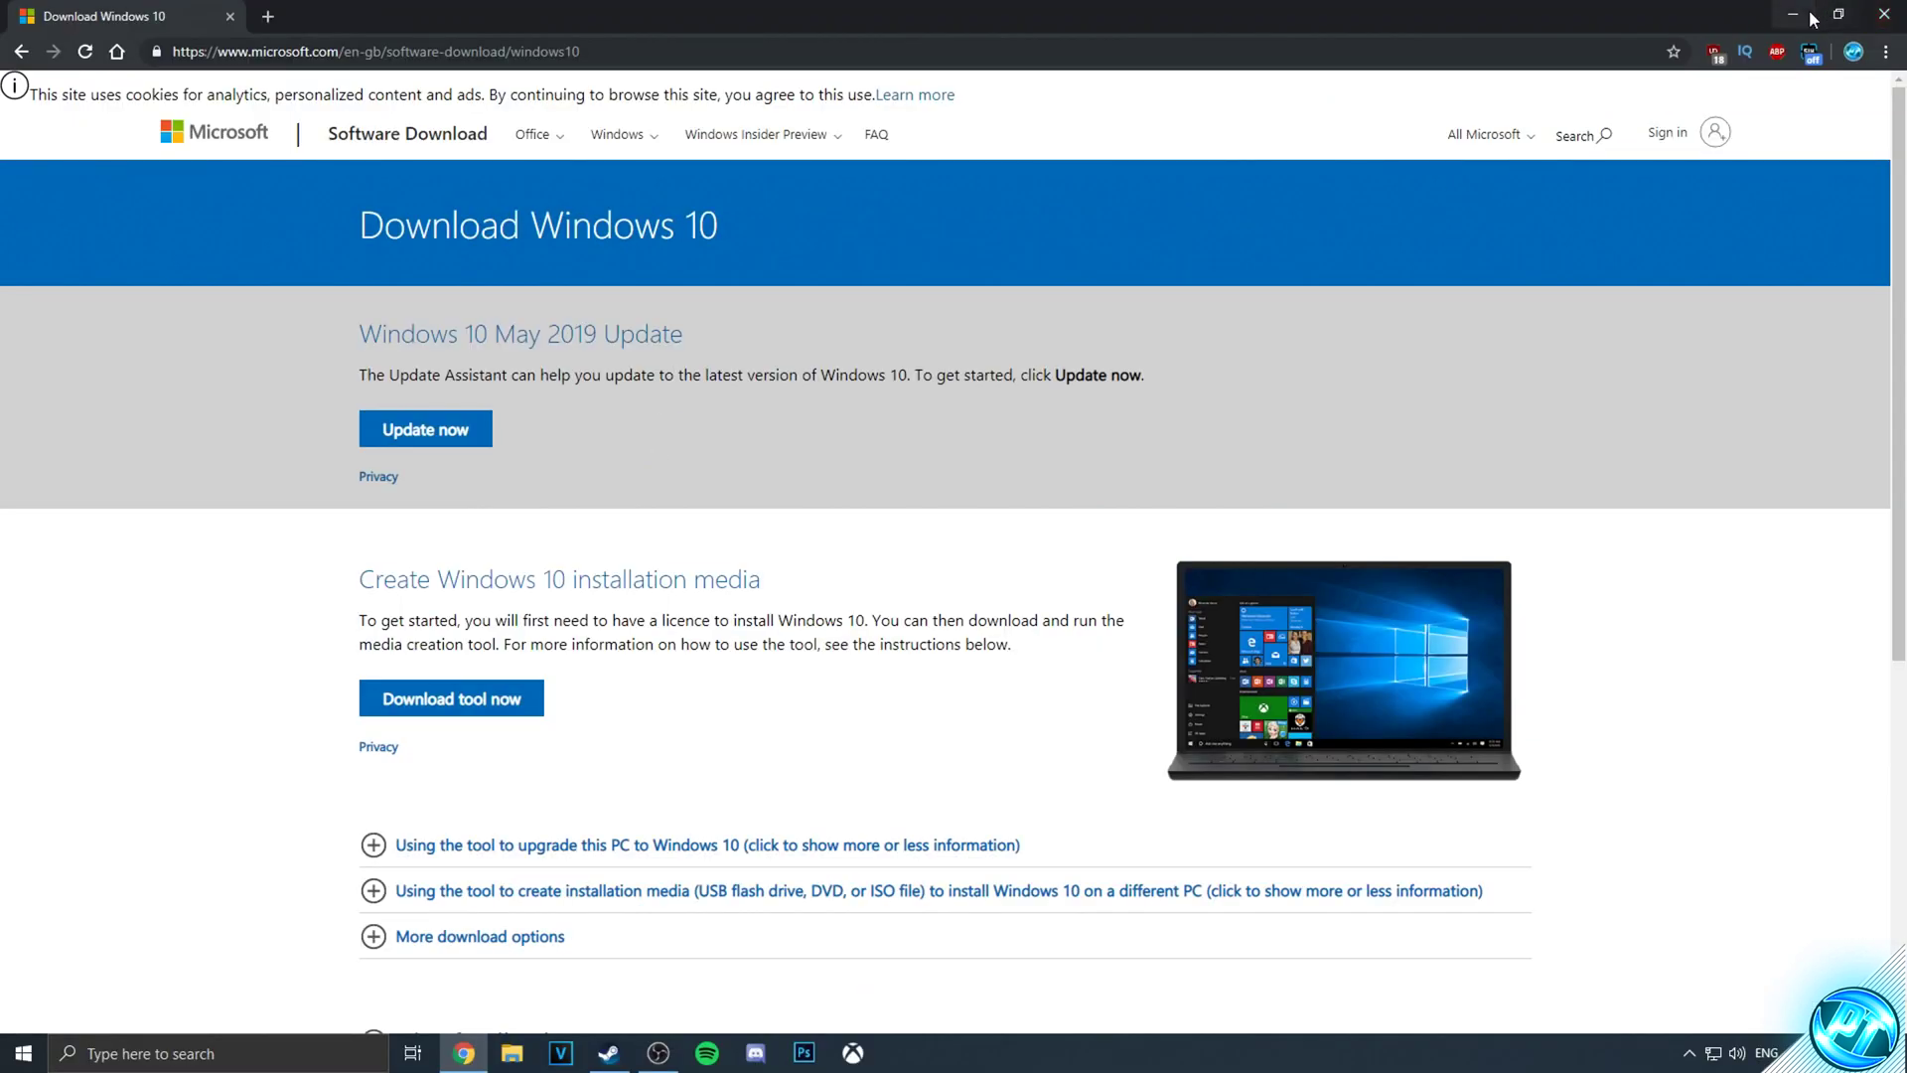
pyautogui.click(1794, 15)
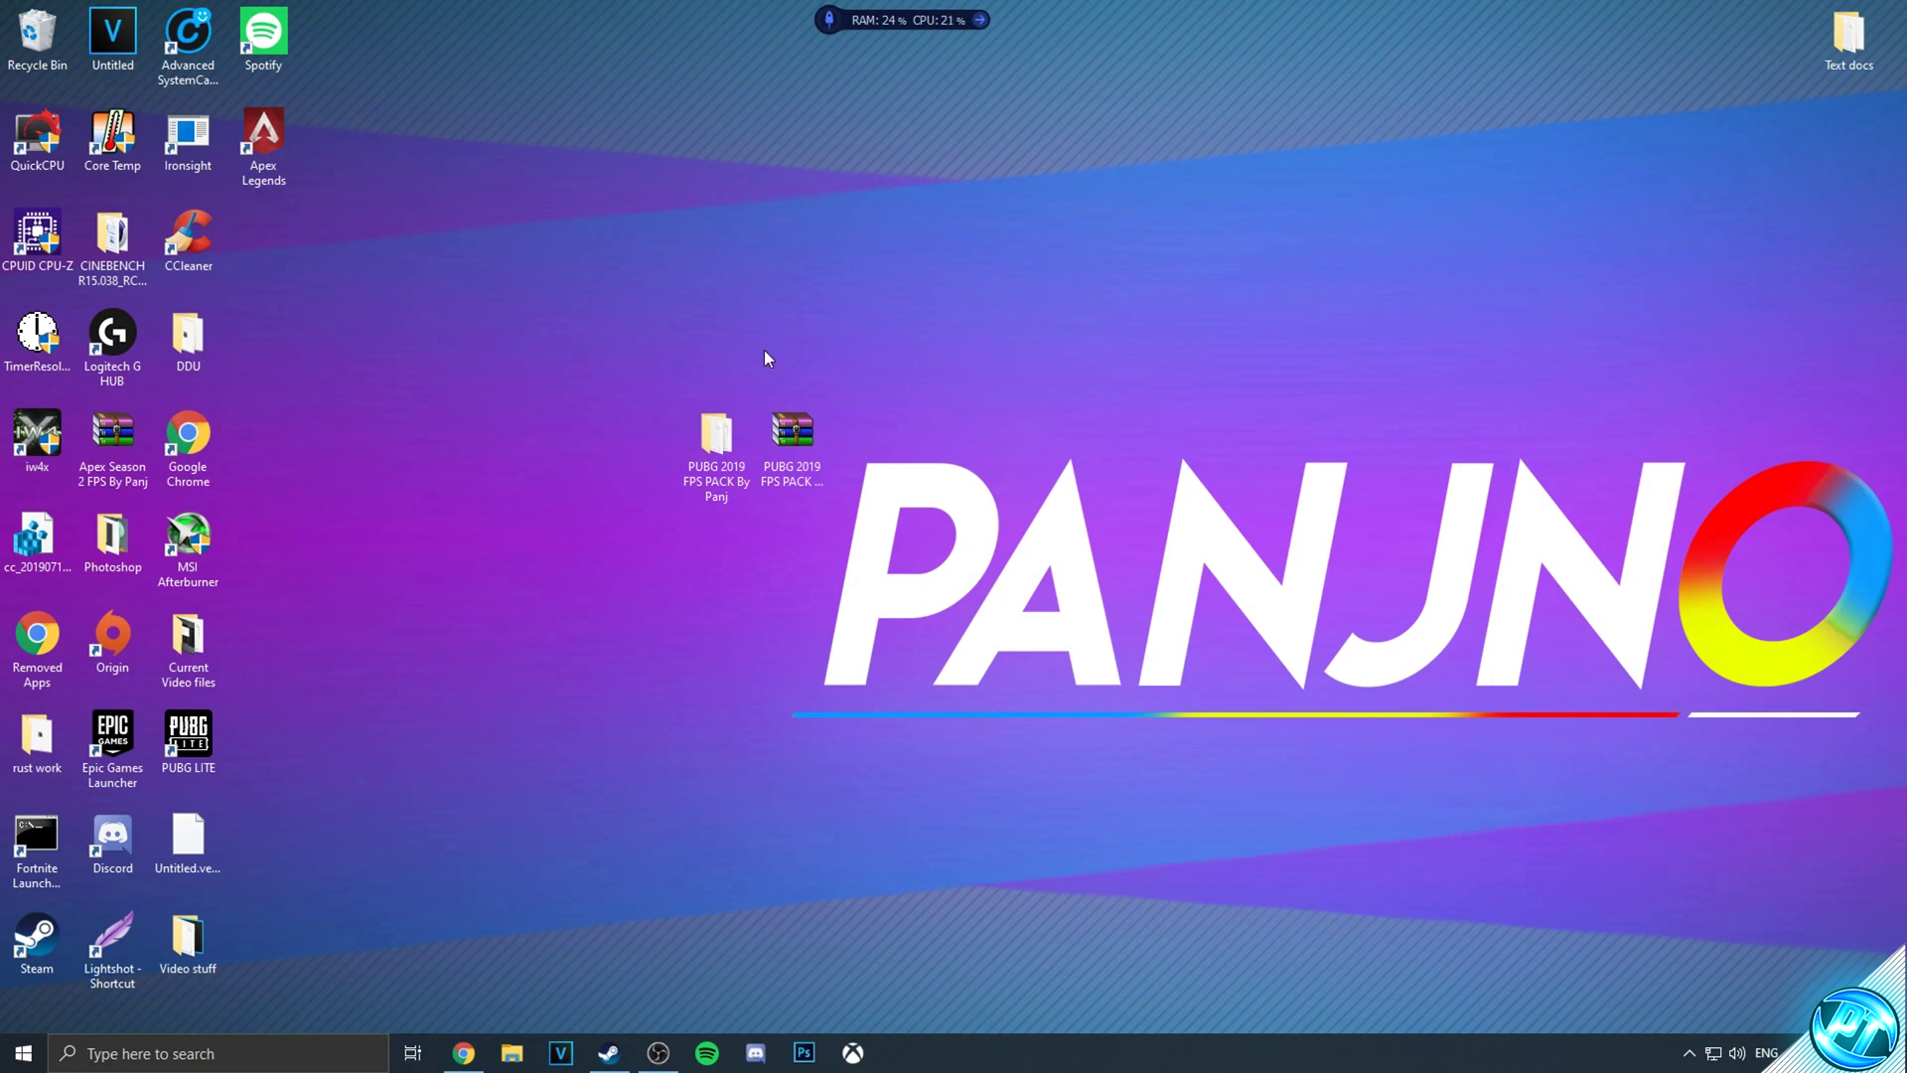
# Open the Appdata config folder under Configs, Recommended competitive in the desktop PUBG 2019 FPS PACK folder, keeping its window beside free desktop space
pyautogui.doubleClick(723, 427)
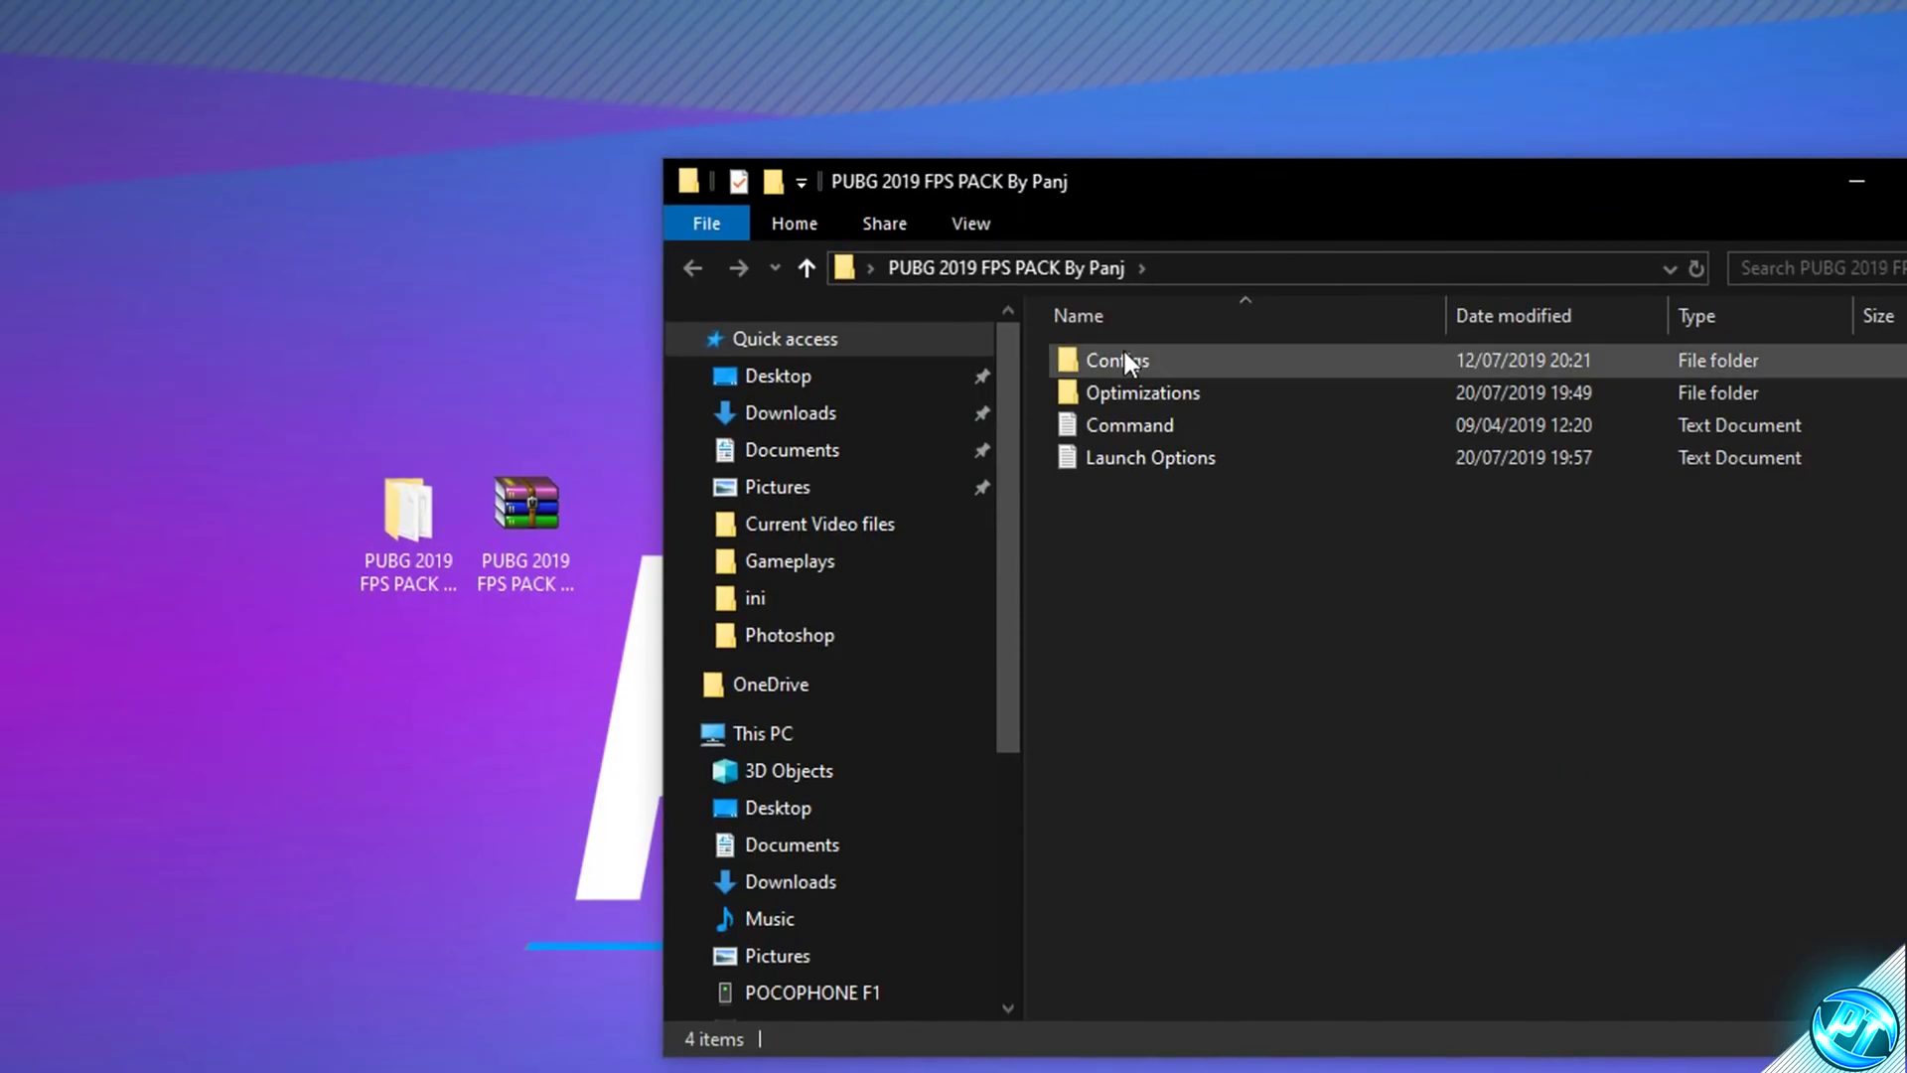
pyautogui.doubleClick(1170, 338)
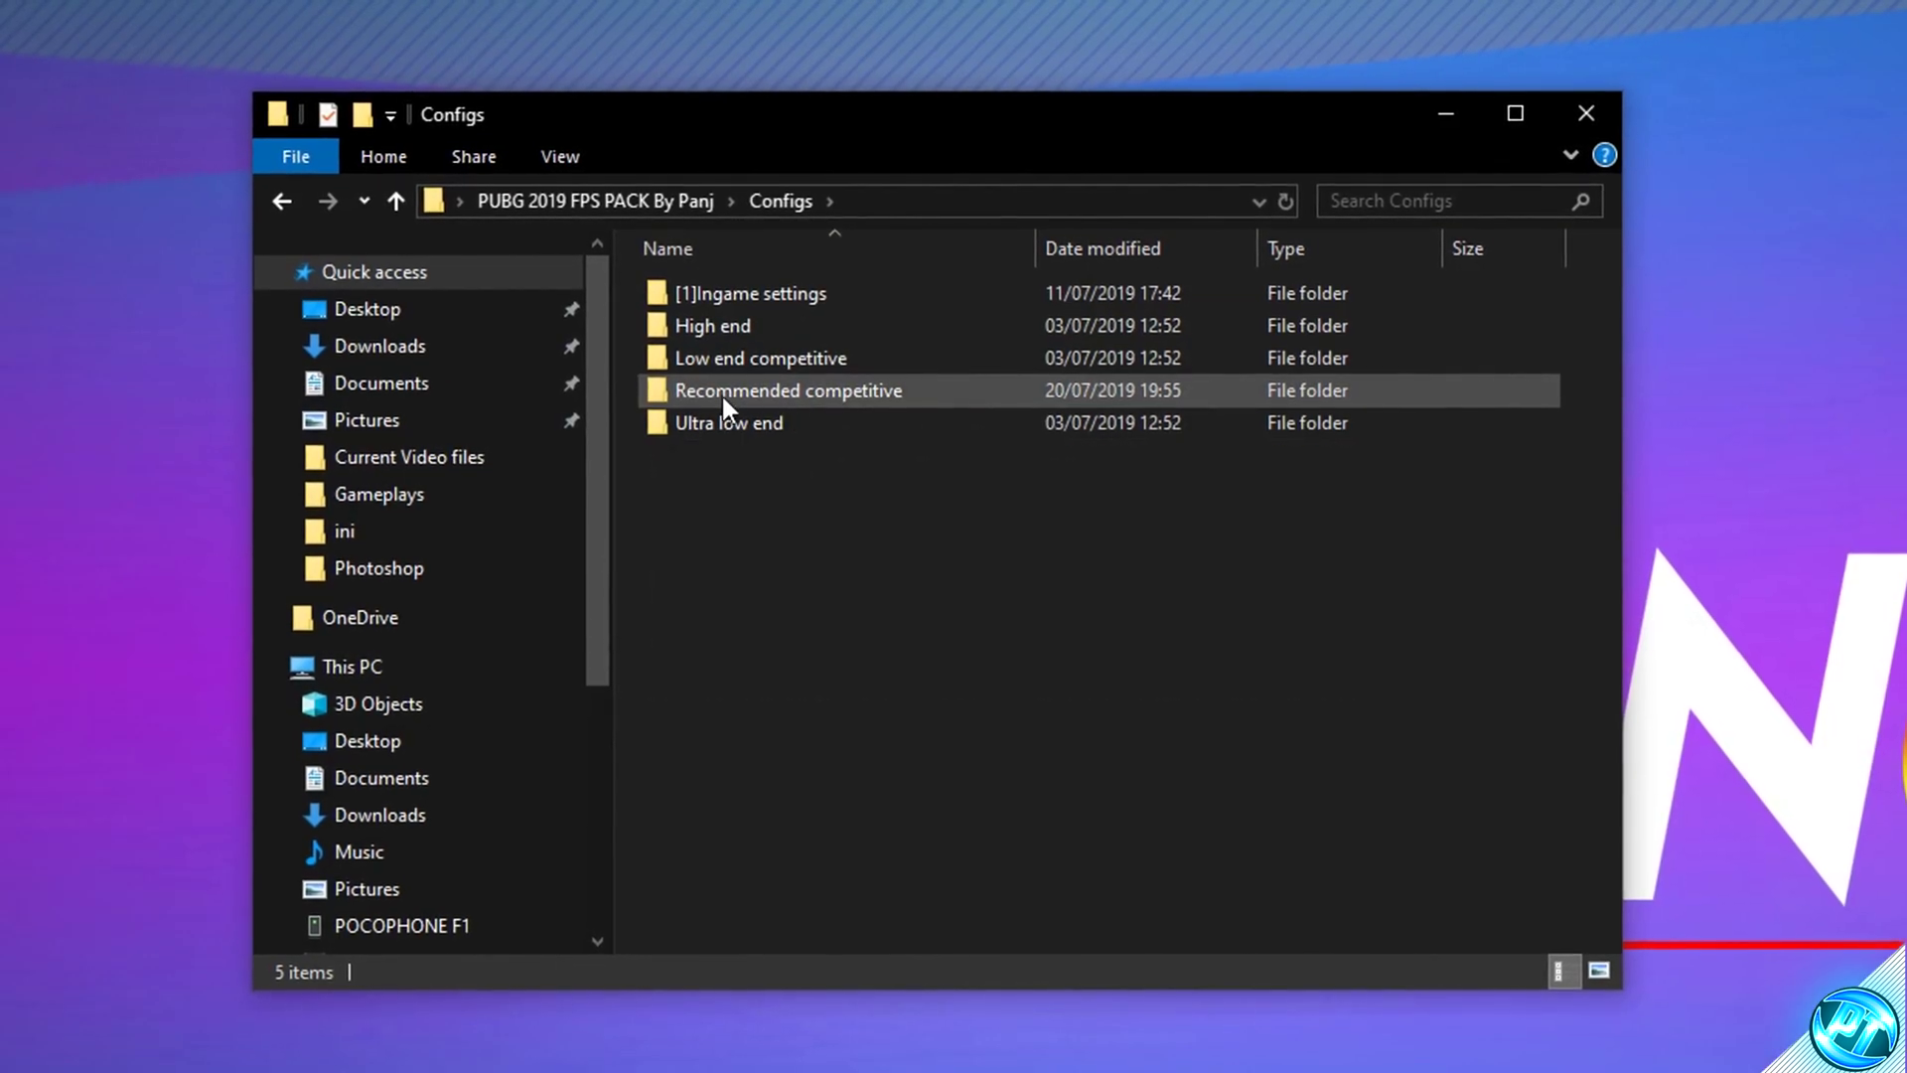
pyautogui.doubleClick(886, 389)
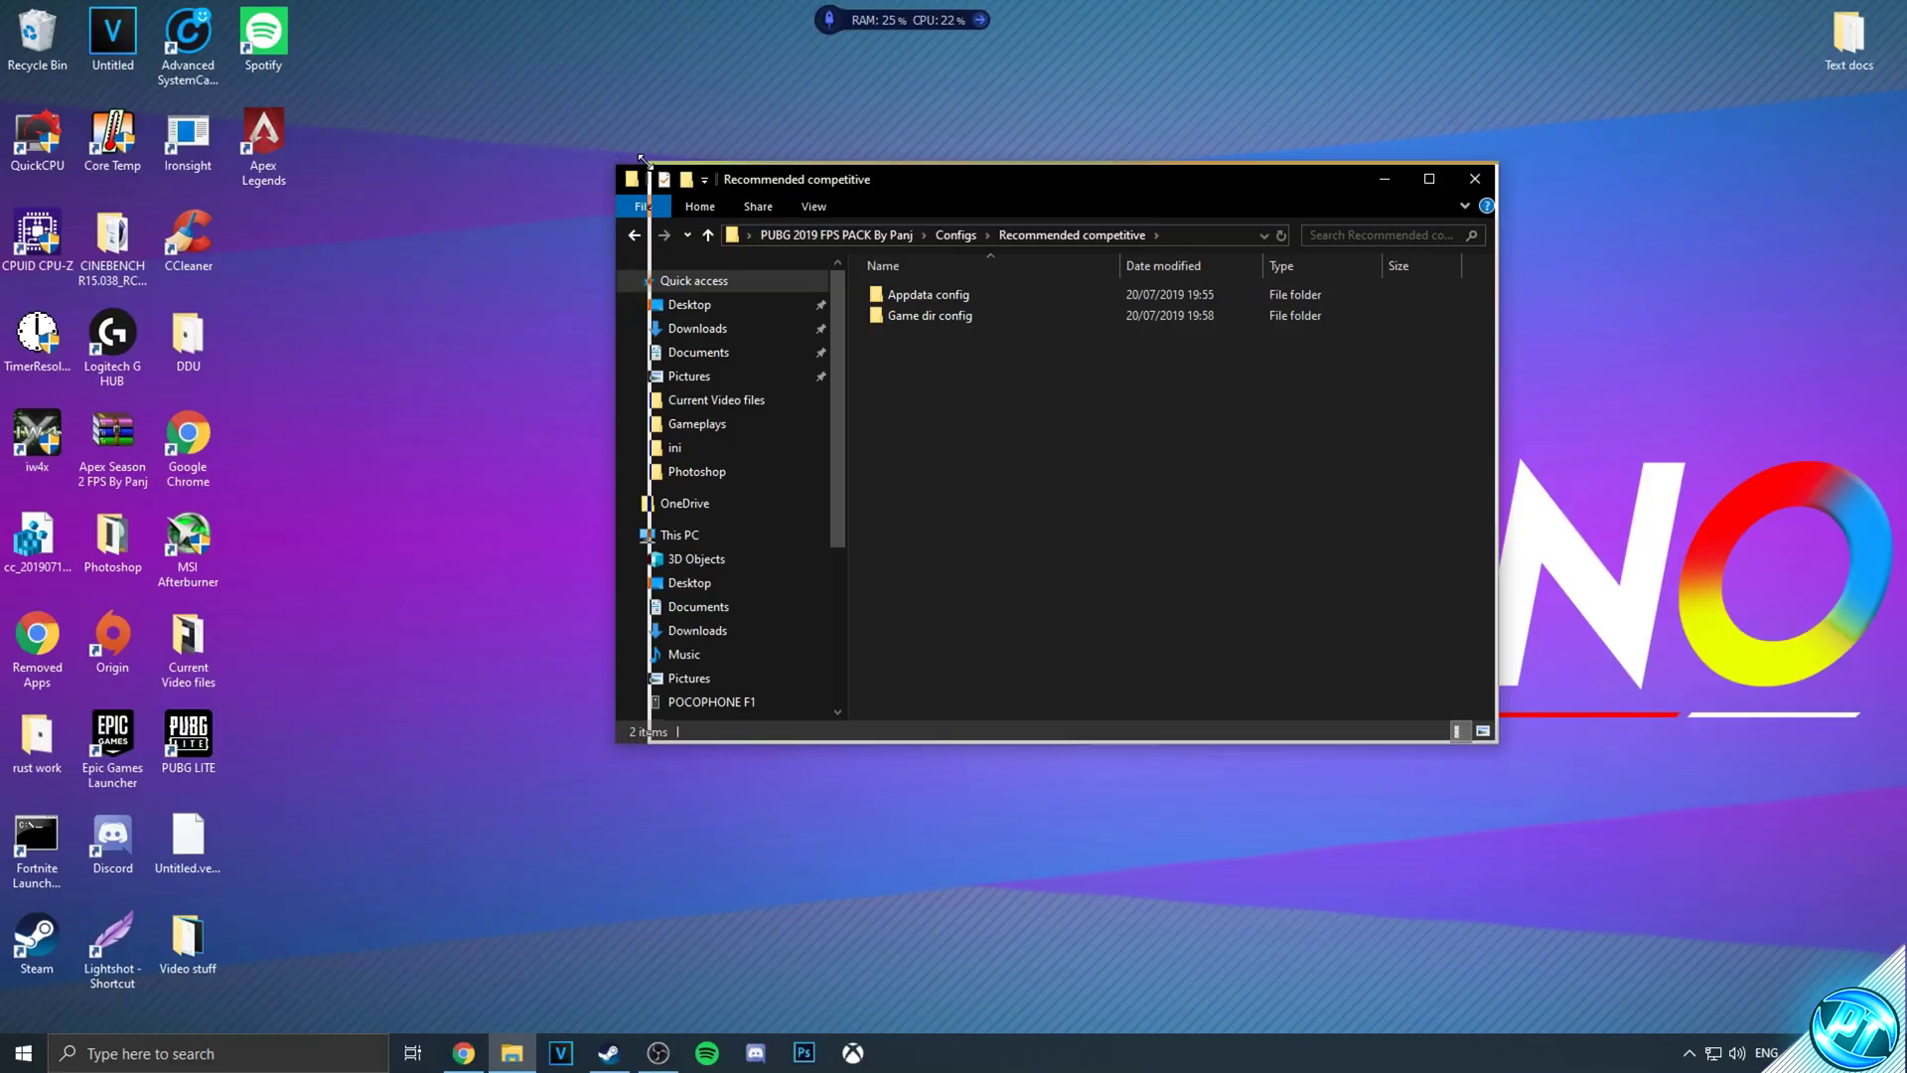
pyautogui.moveTo(842, 182); pyautogui.dragTo(874, 179)
pyautogui.moveTo(1280, 191); pyautogui.dragTo(1279, 191)
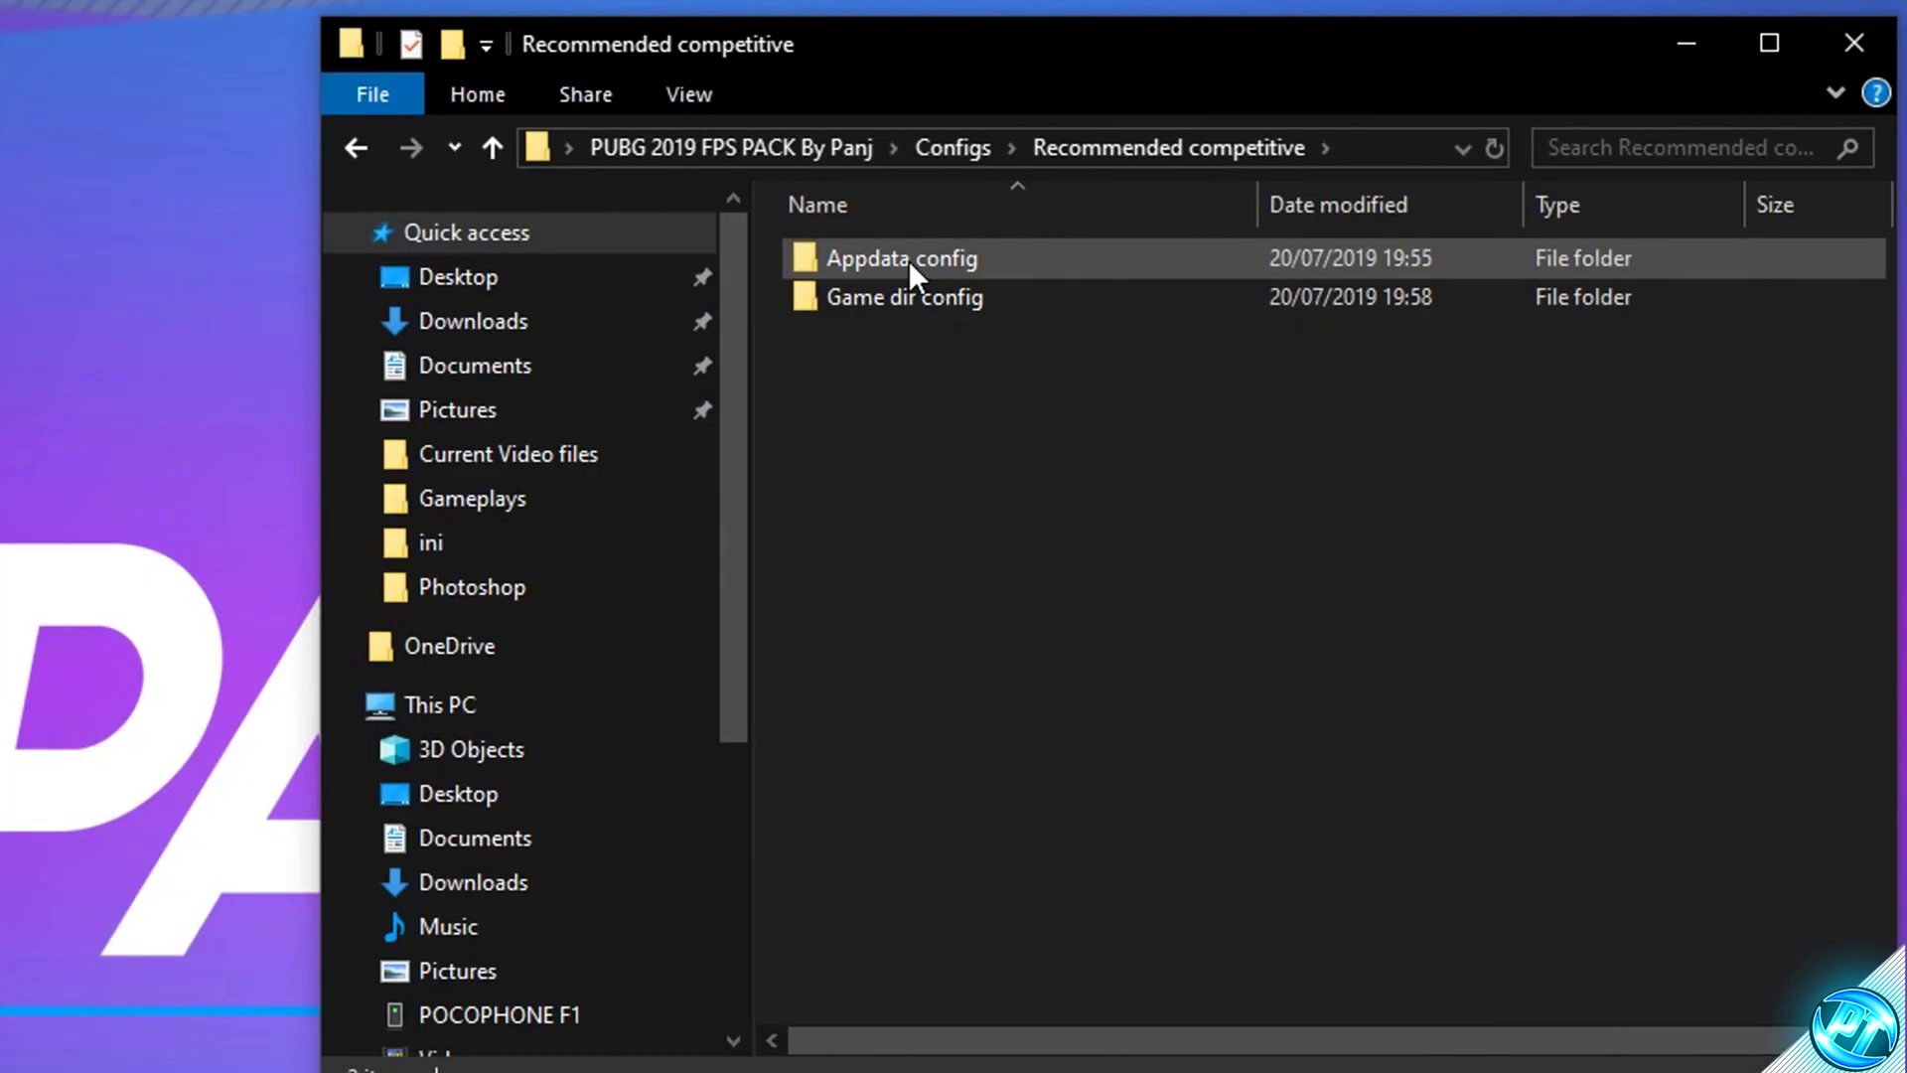
pyautogui.doubleClick(1363, 308)
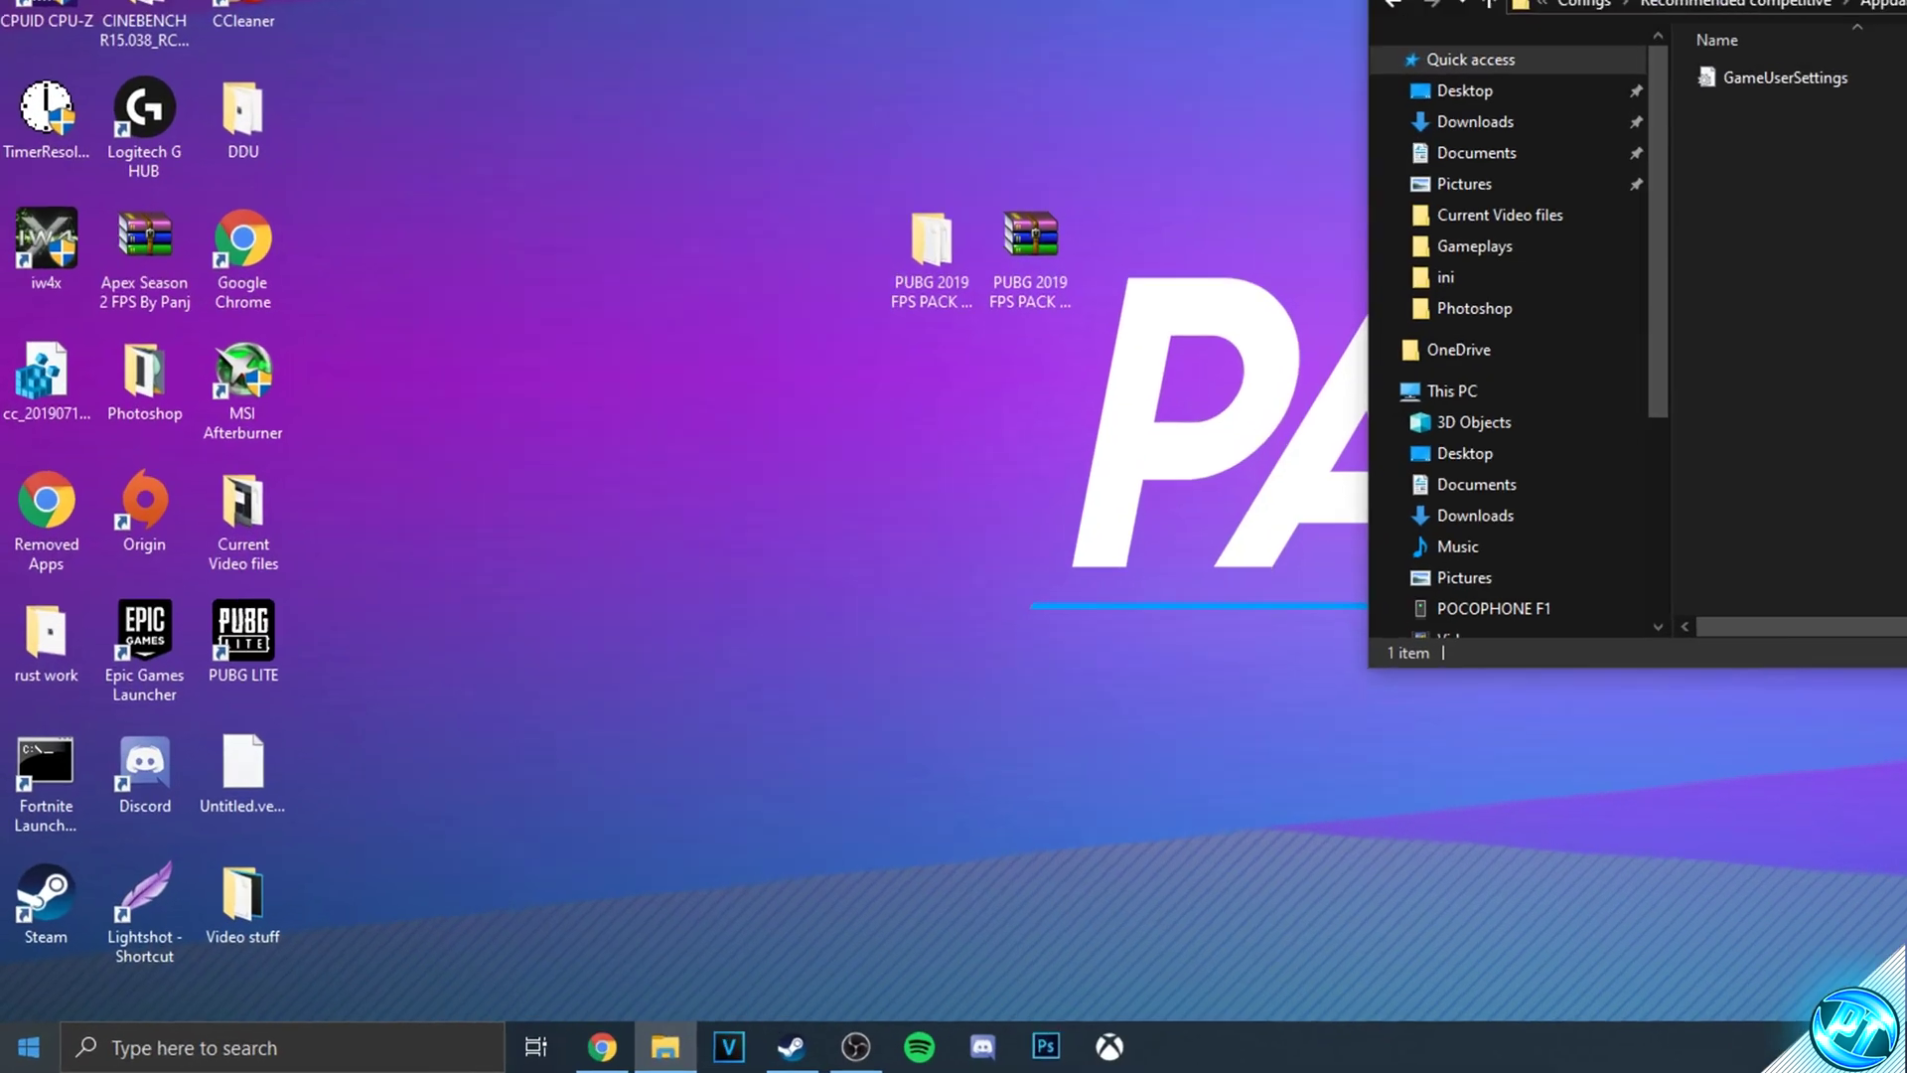
# Open the %appdata% location from the Windows search and go to the Local folder inside AppData
pyautogui.click(10, 1058)
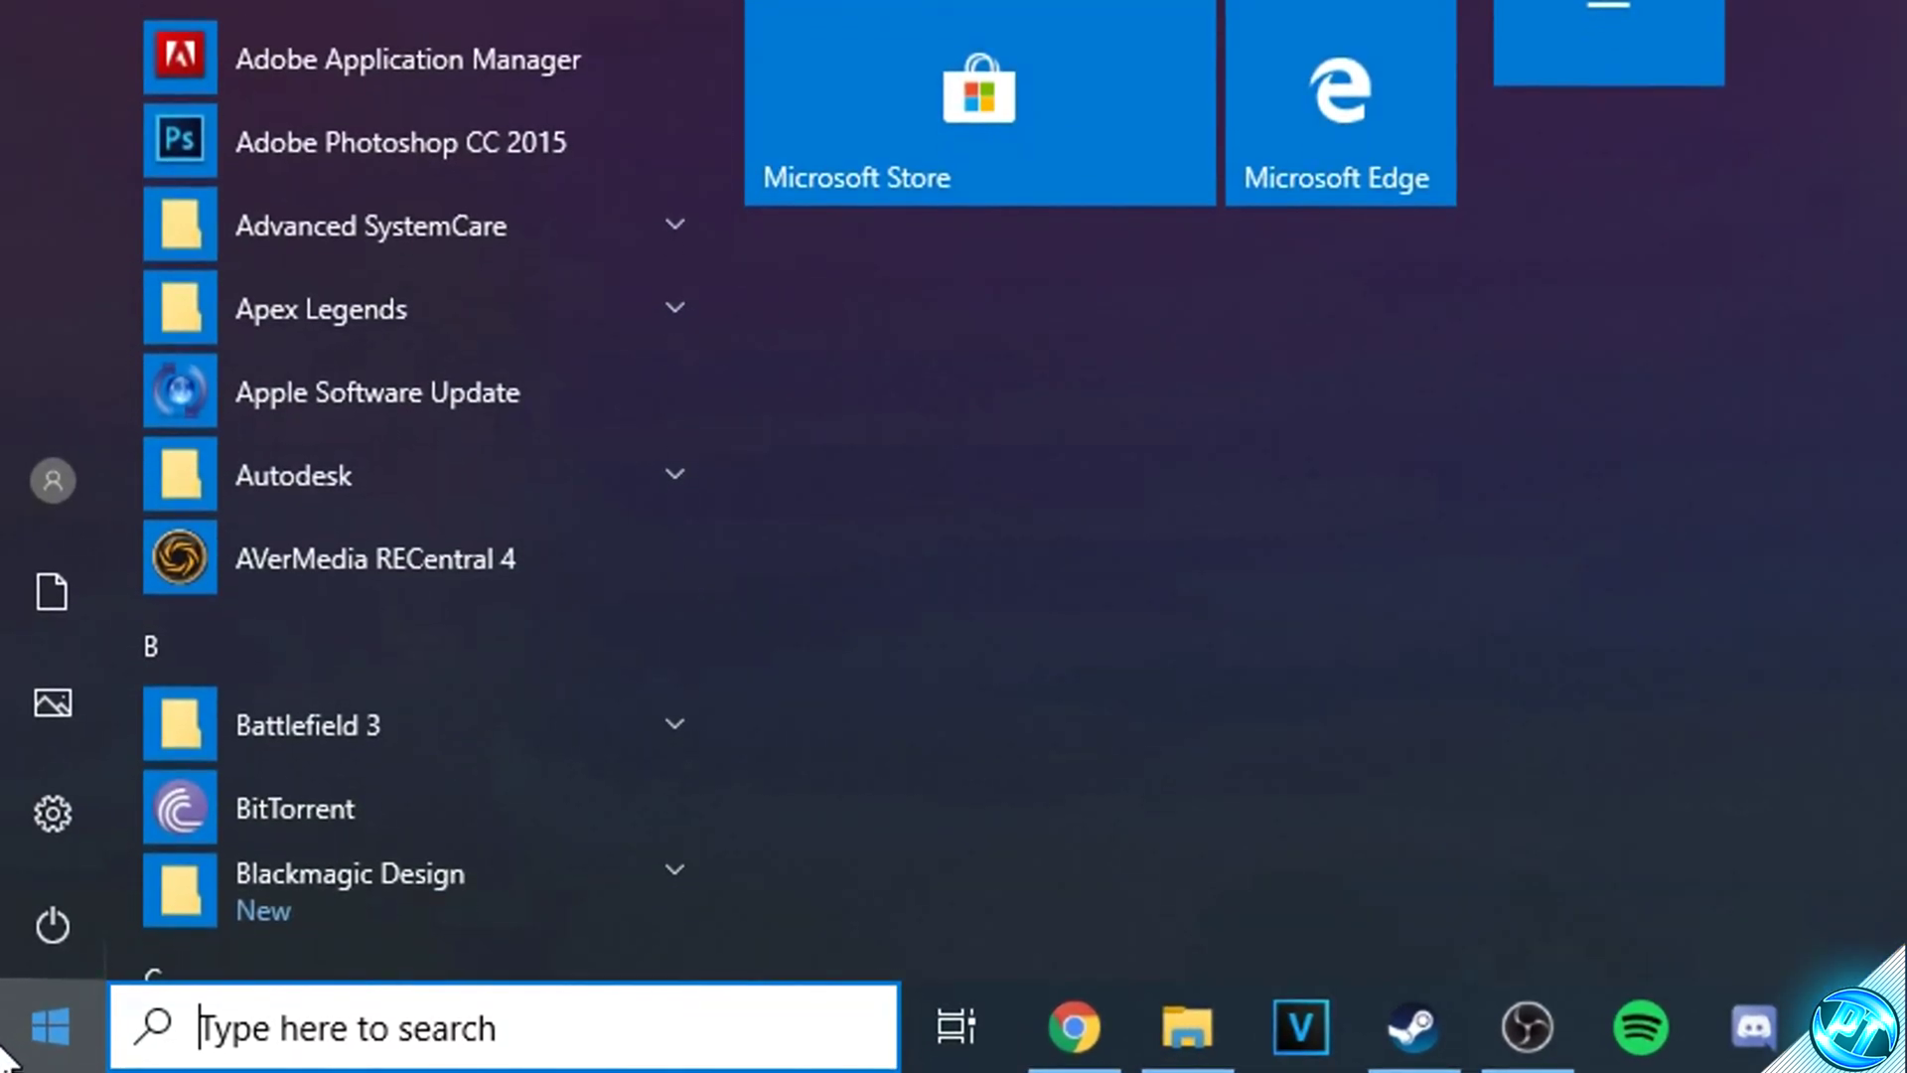
pyautogui.write('%appdata%')
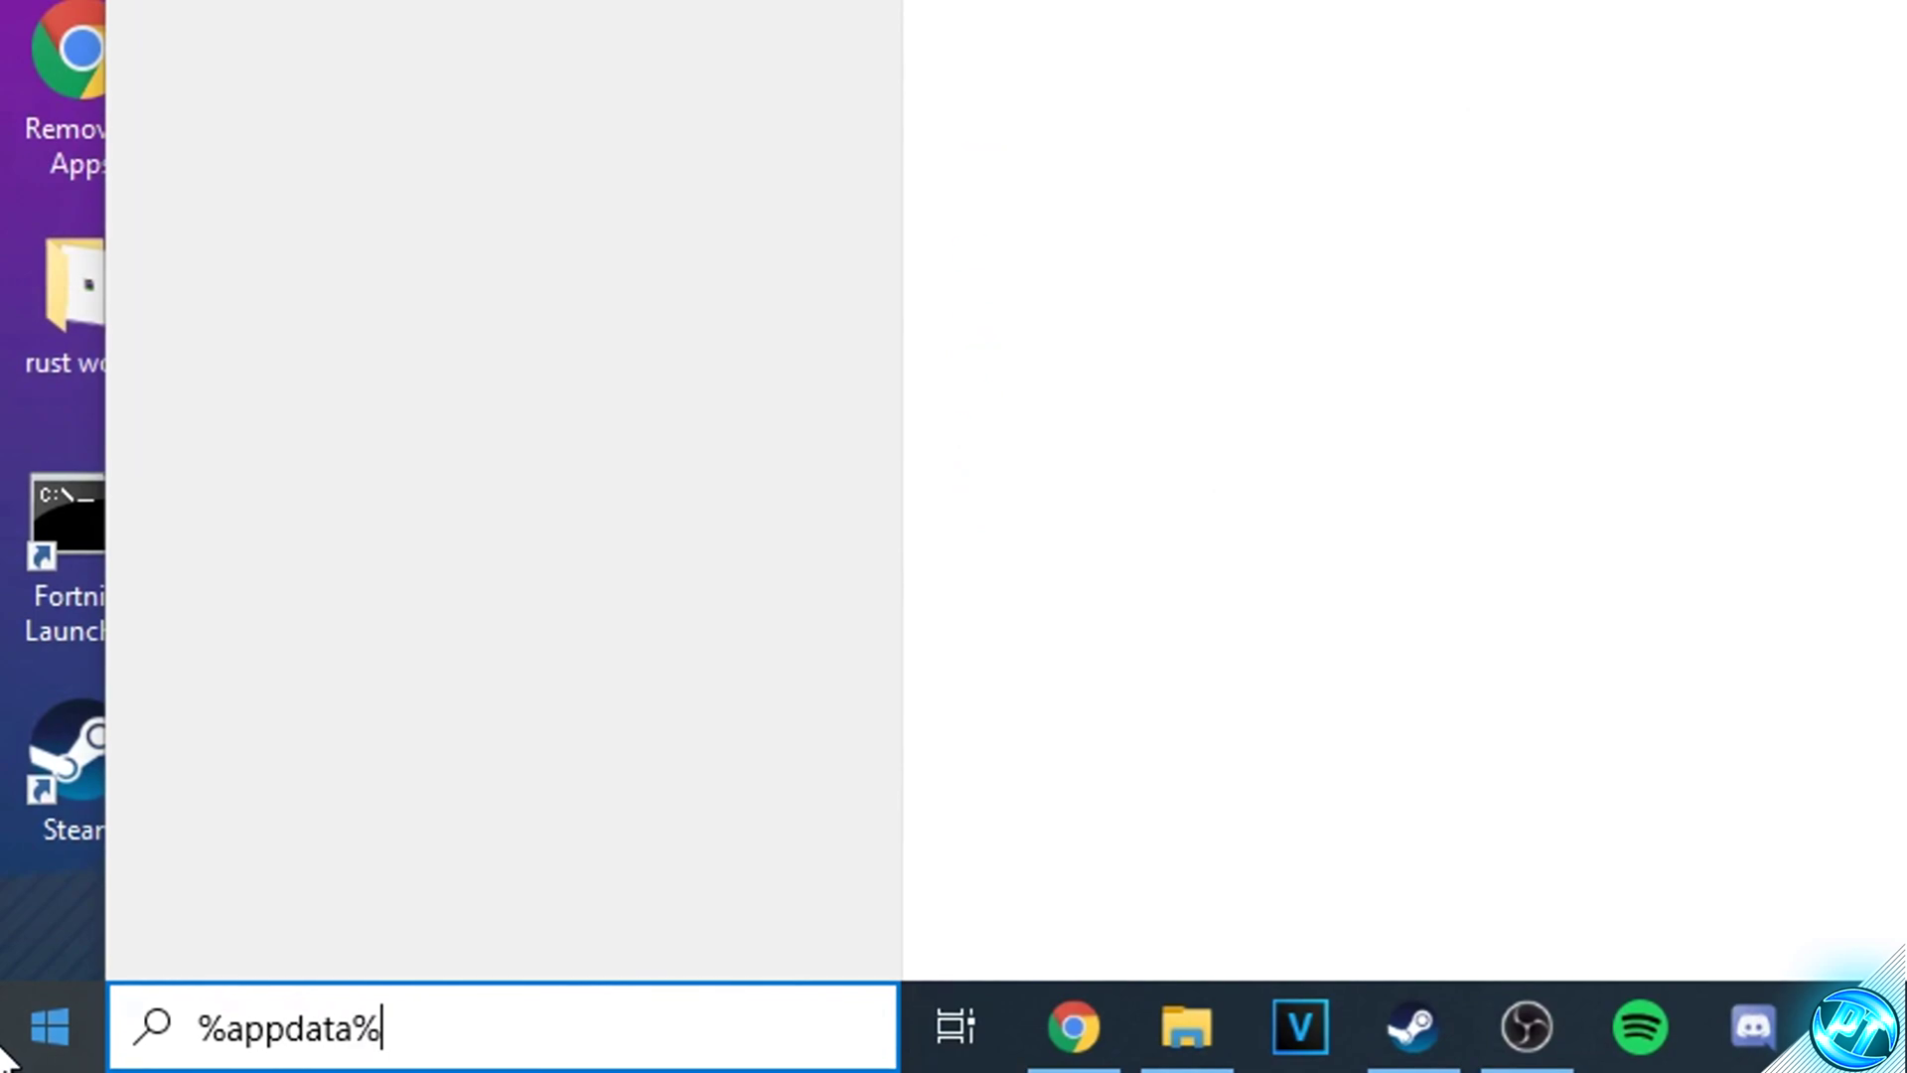
pyautogui.press('Return')
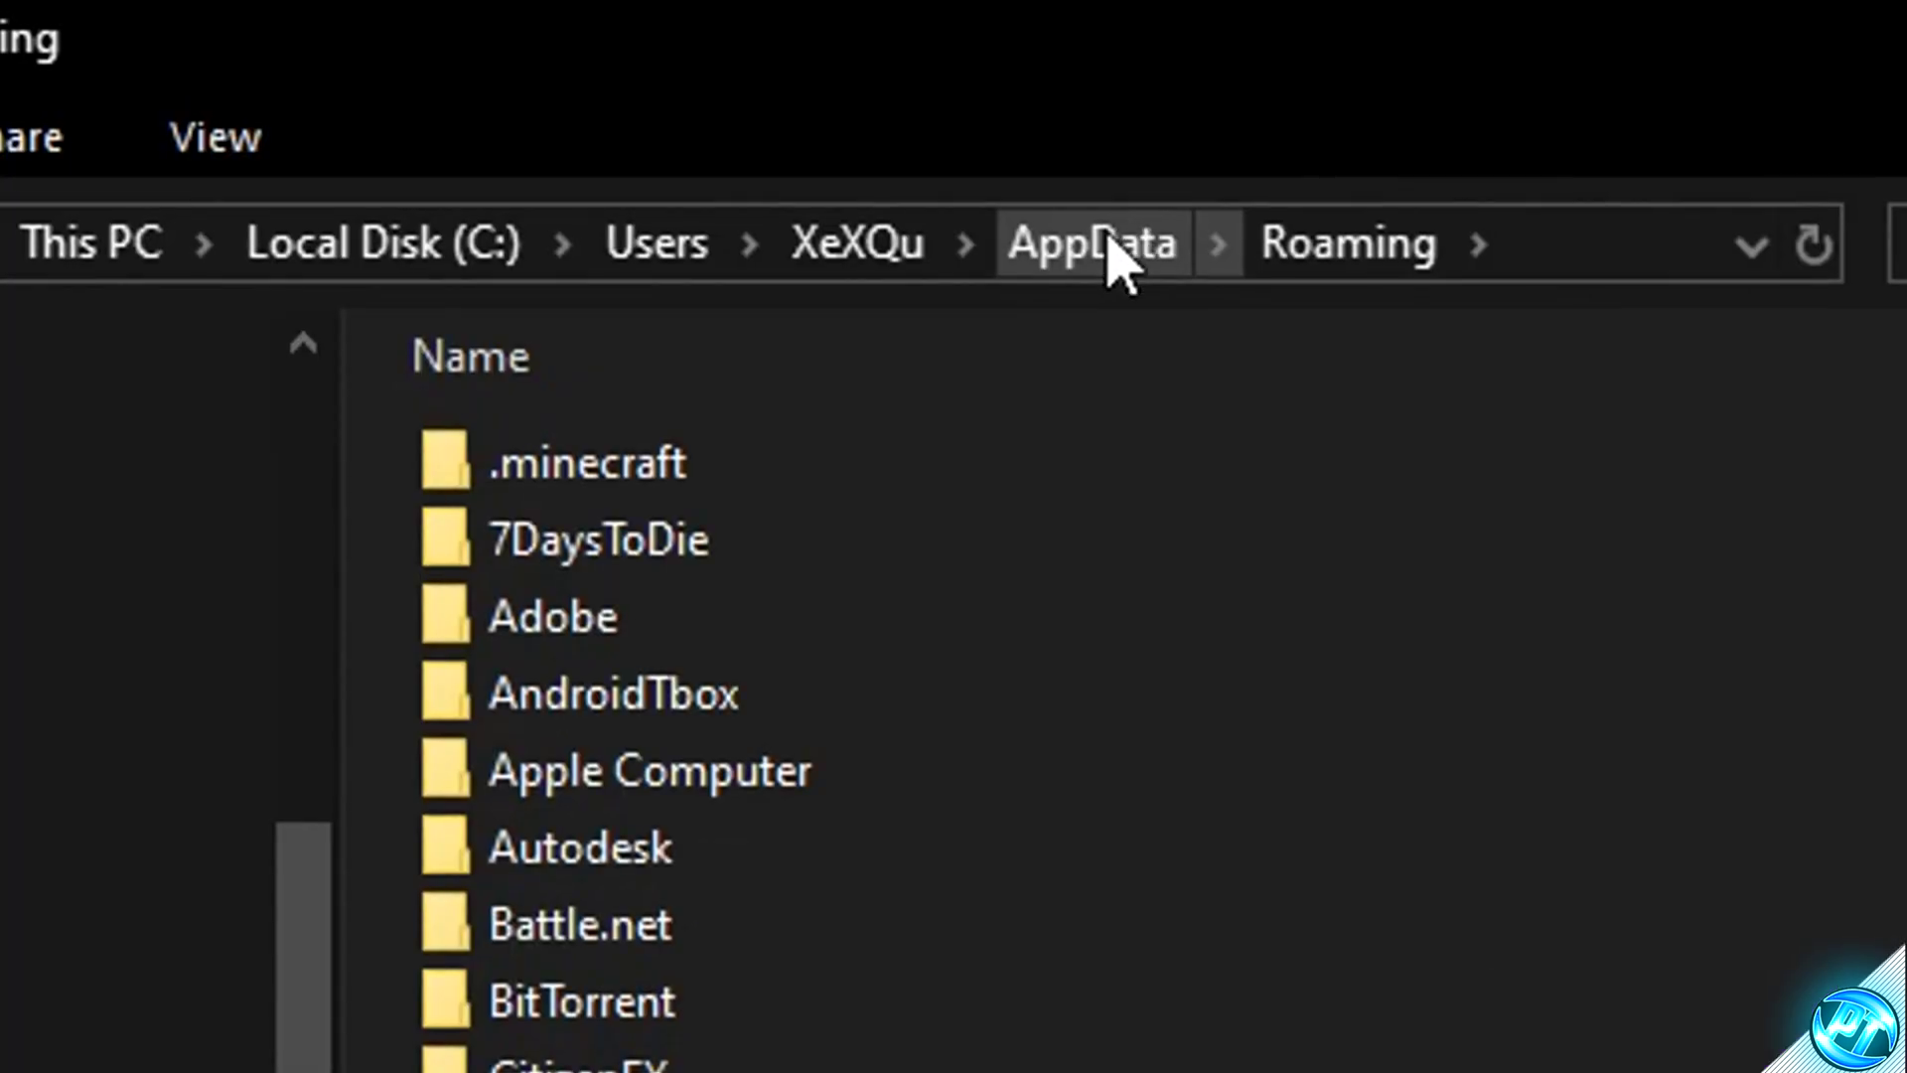
pyautogui.click(1103, 256)
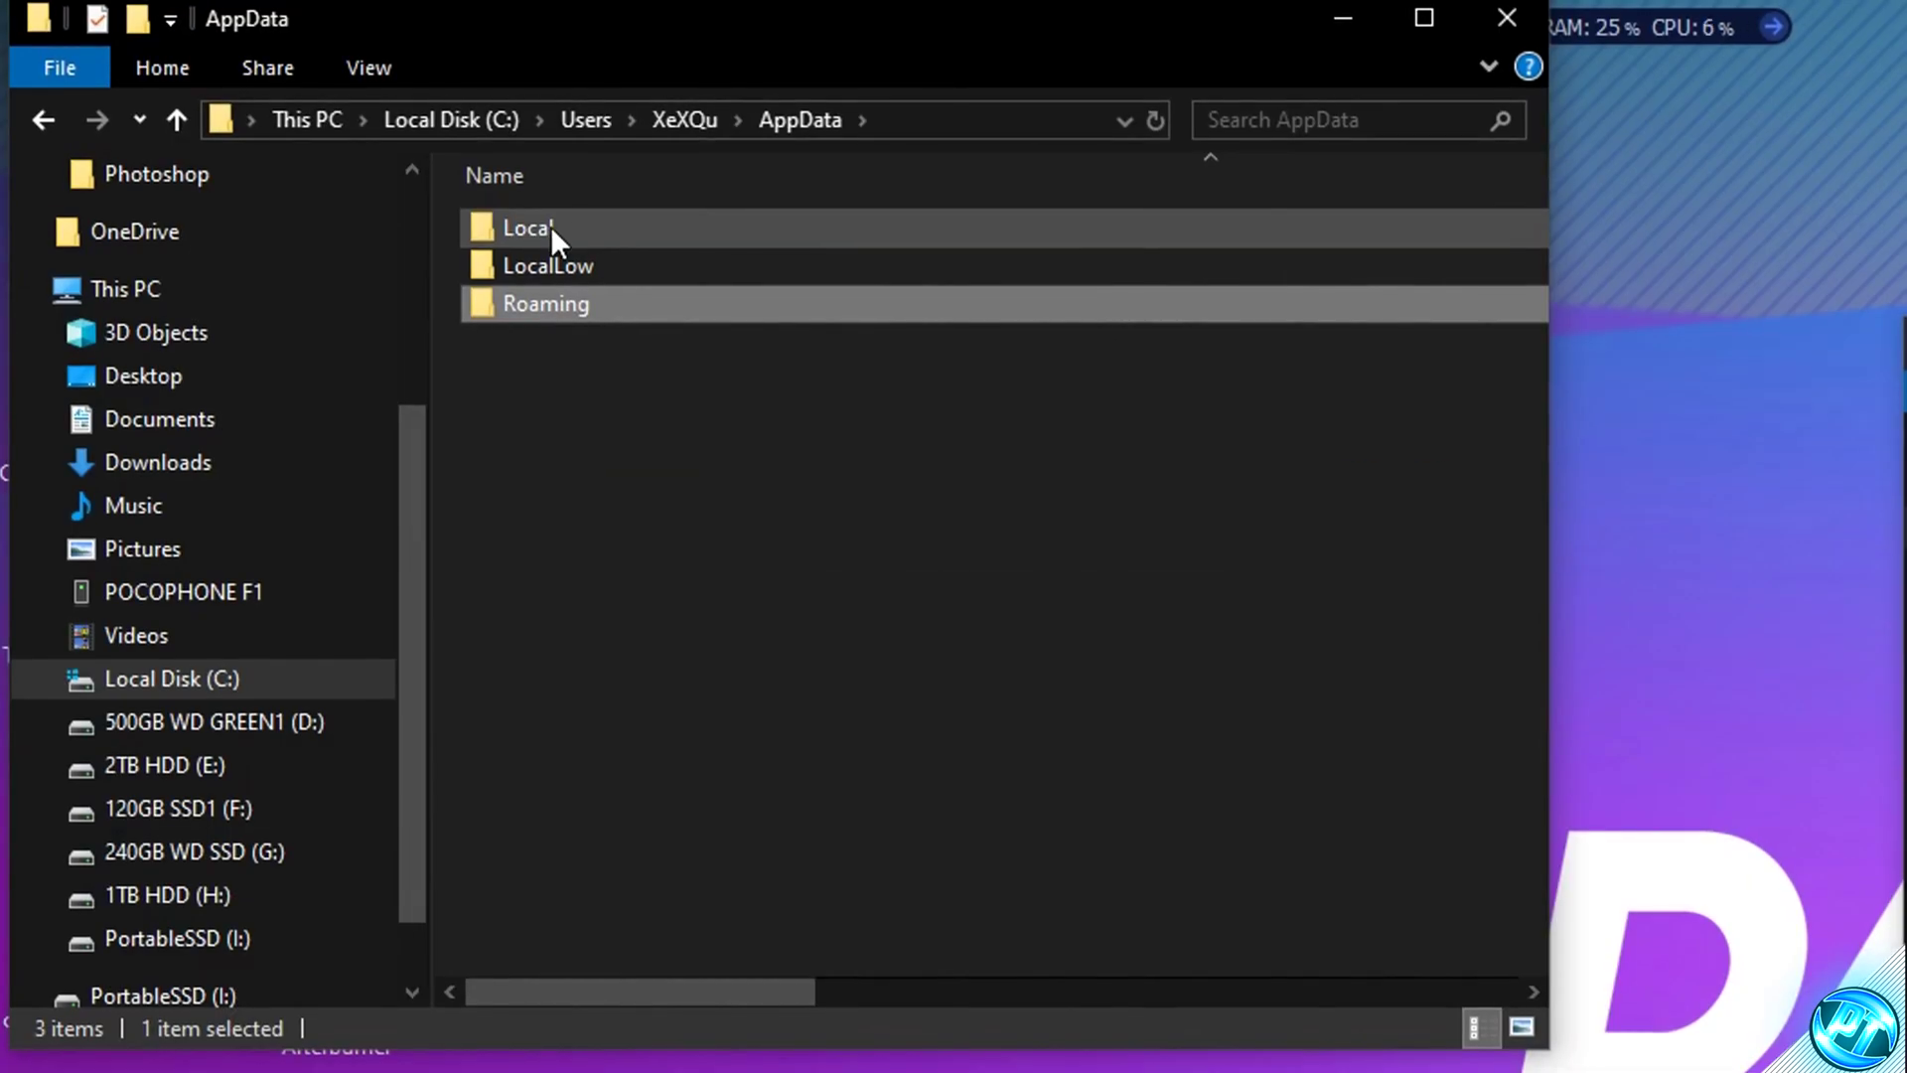
pyautogui.doubleClick(610, 227)
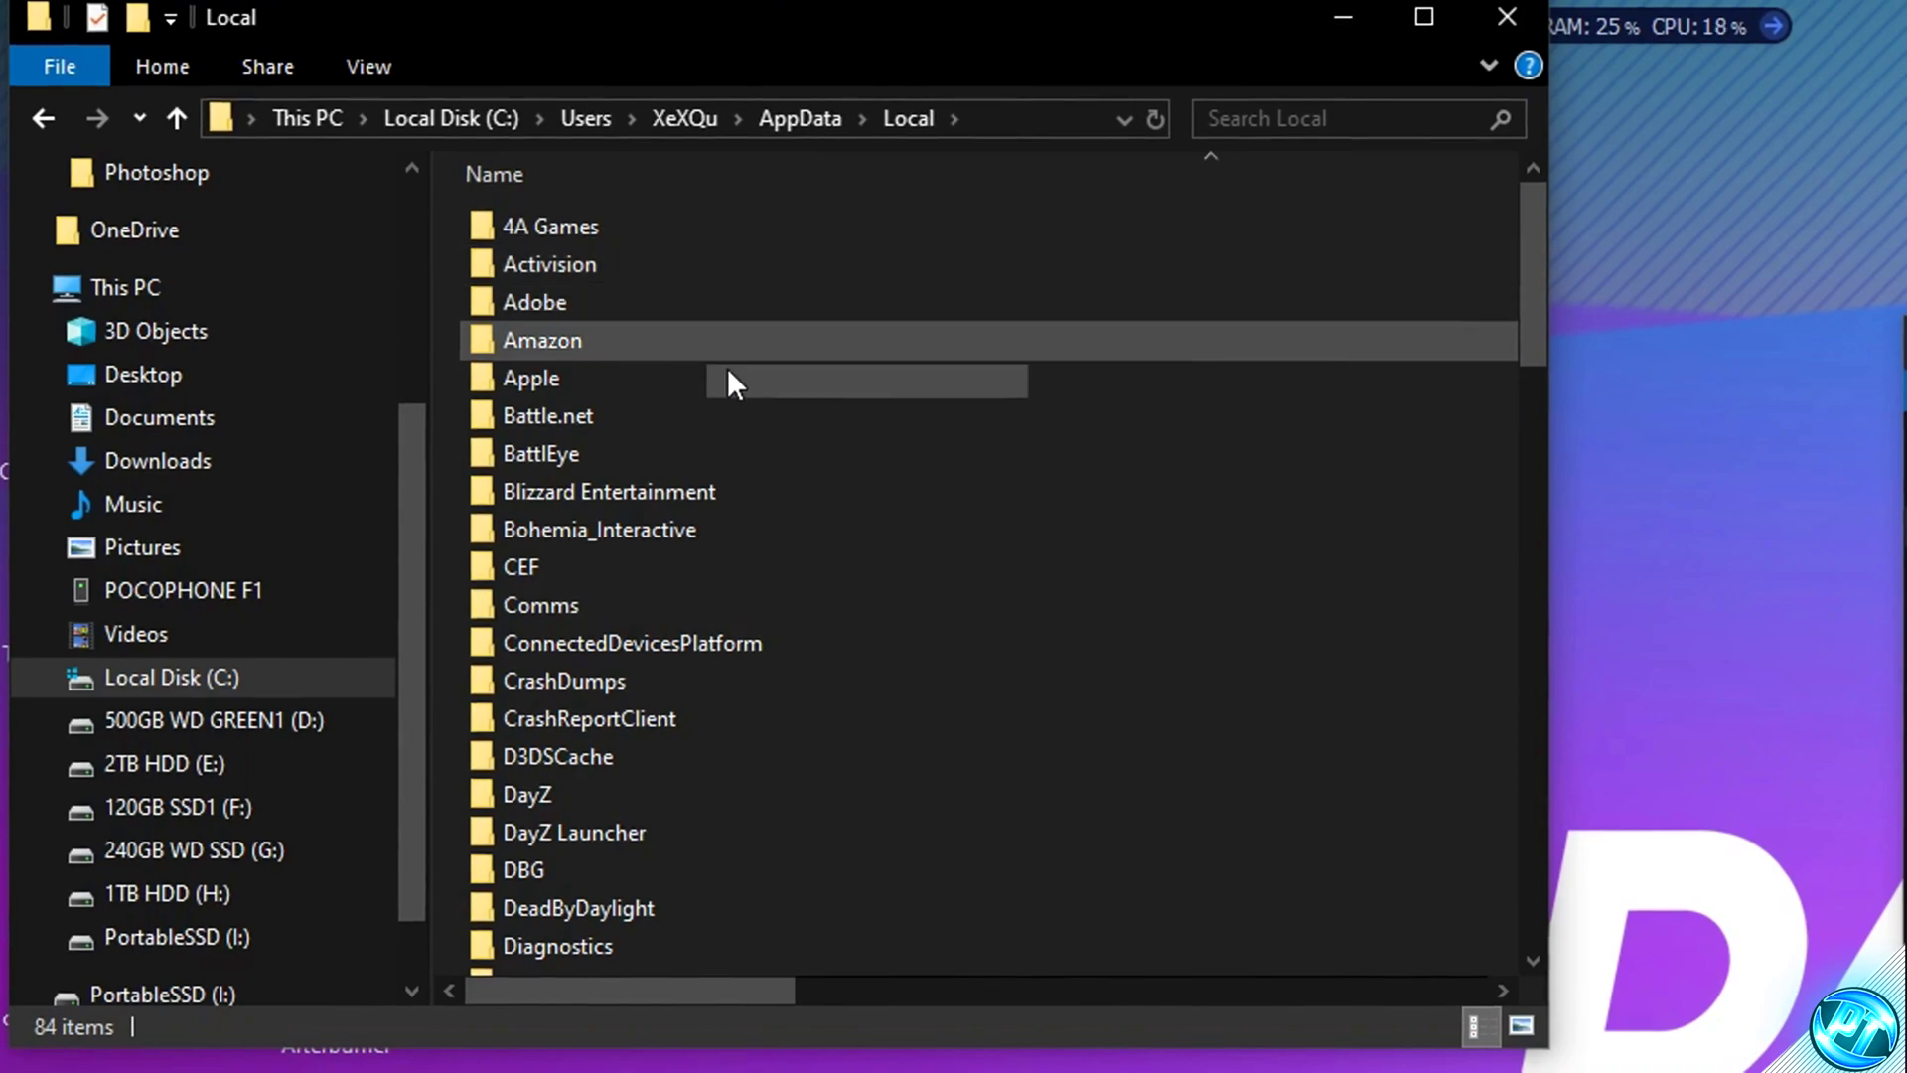
# Within Local, open the game's configuration folder TslGame\Saved\Config\WindowsNoEditor
pyautogui.scroll(-15, 705, 477)
pyautogui.scroll(-2, 682, 608)
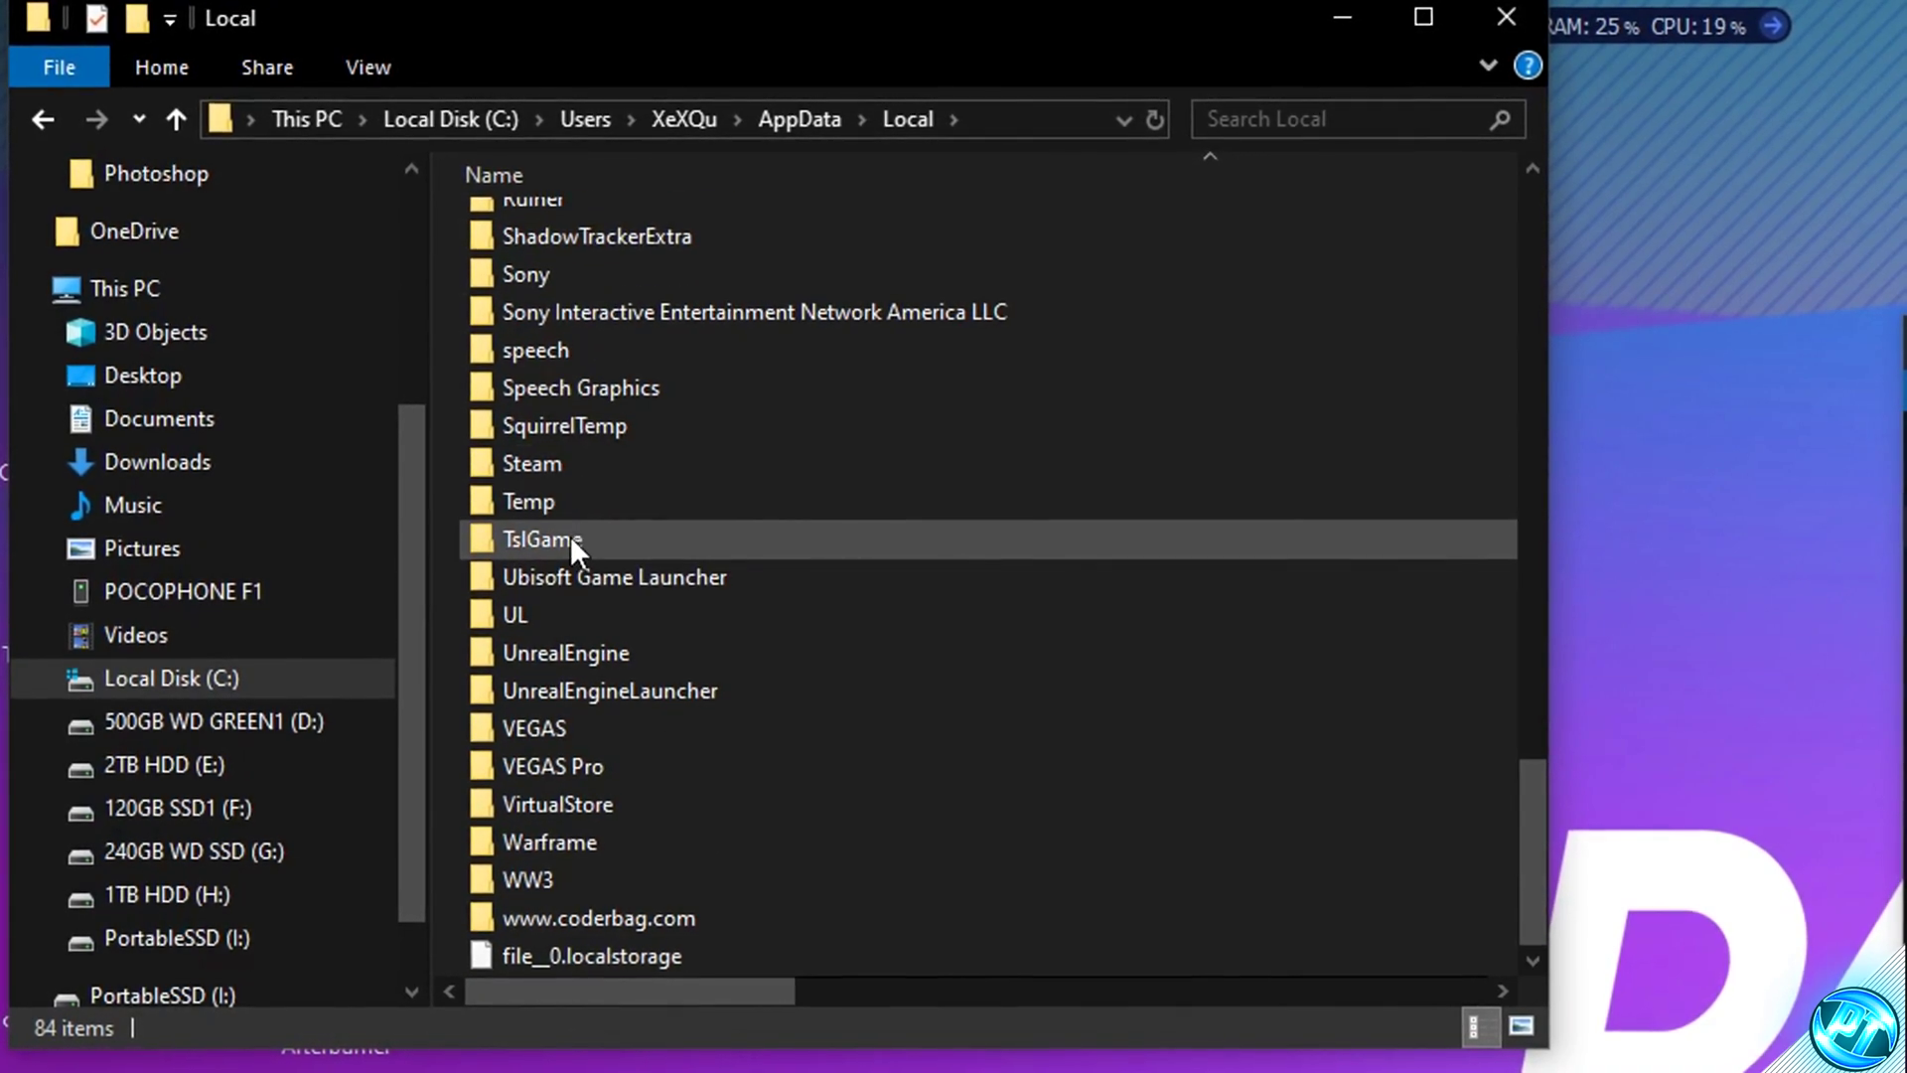
pyautogui.doubleClick(541, 545)
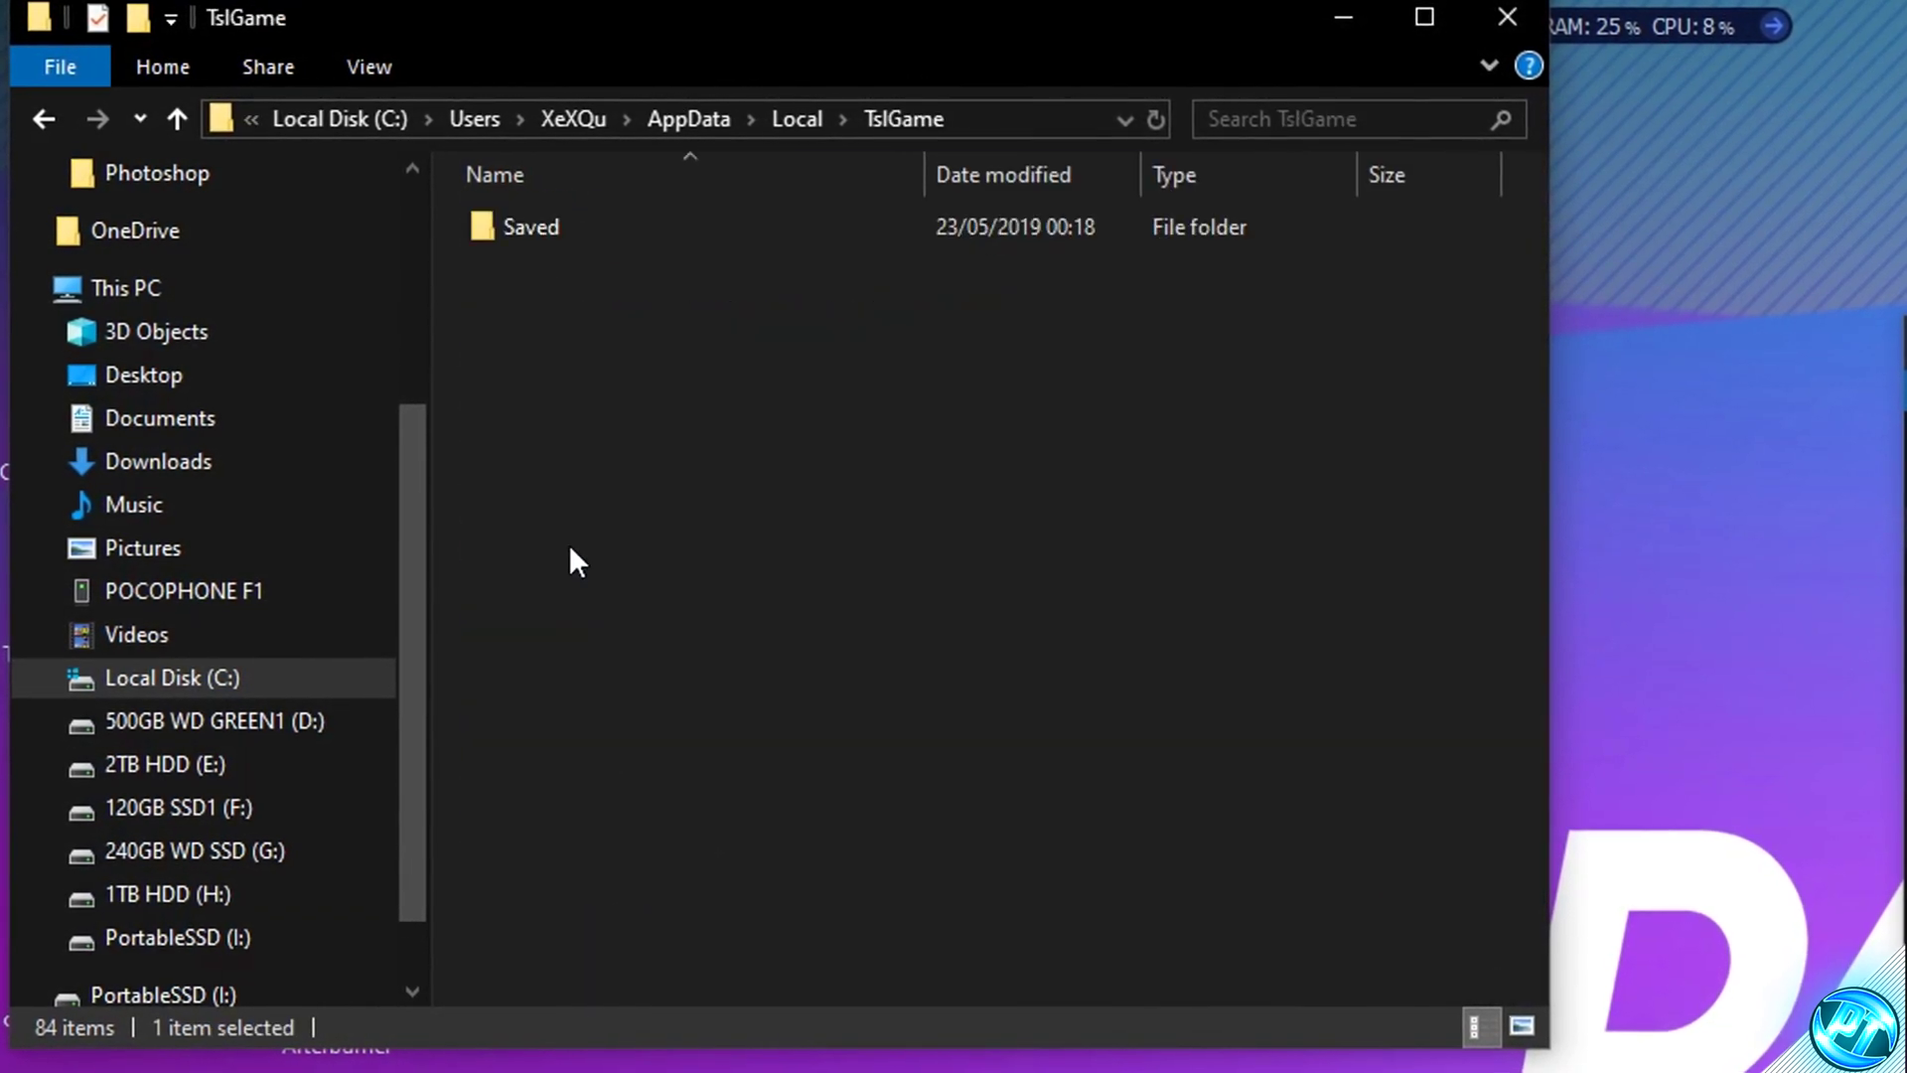
pyautogui.doubleClick(544, 233)
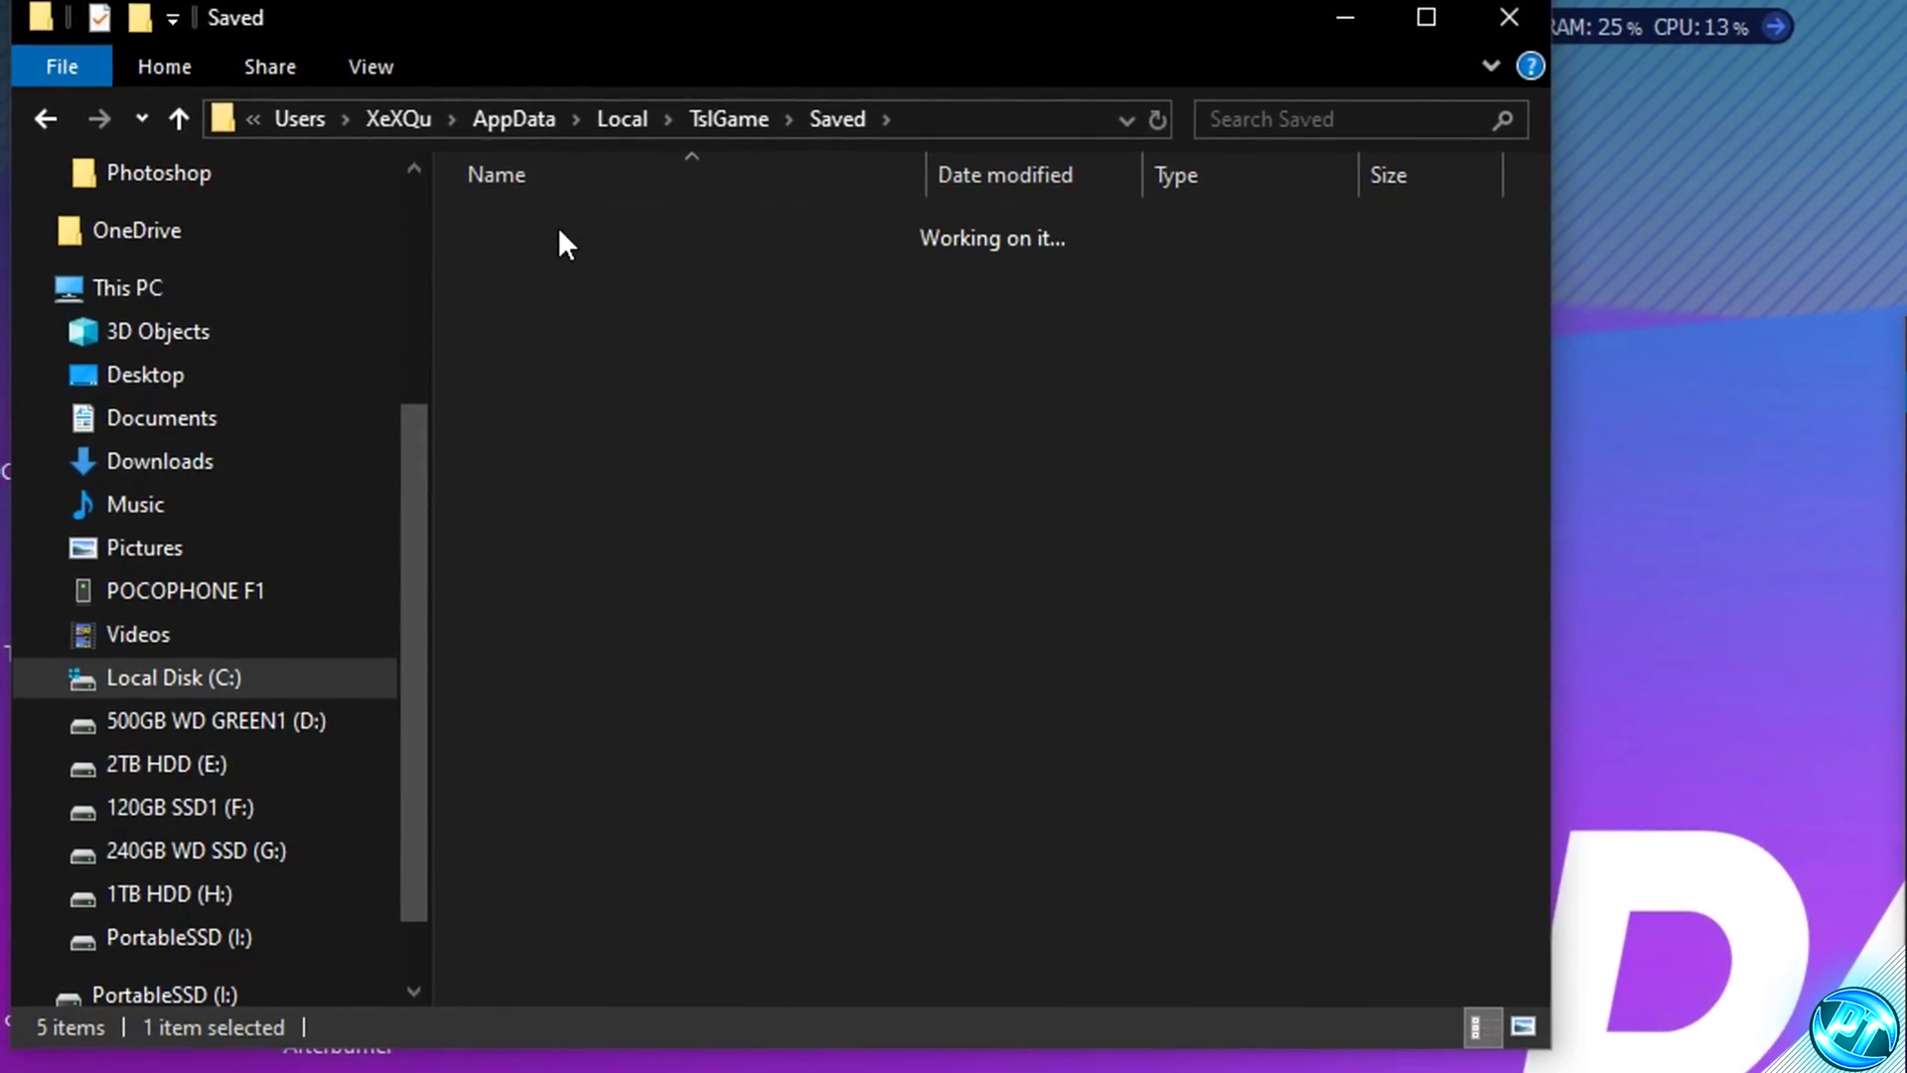
pyautogui.doubleClick(559, 227)
pyautogui.doubleClick(558, 227)
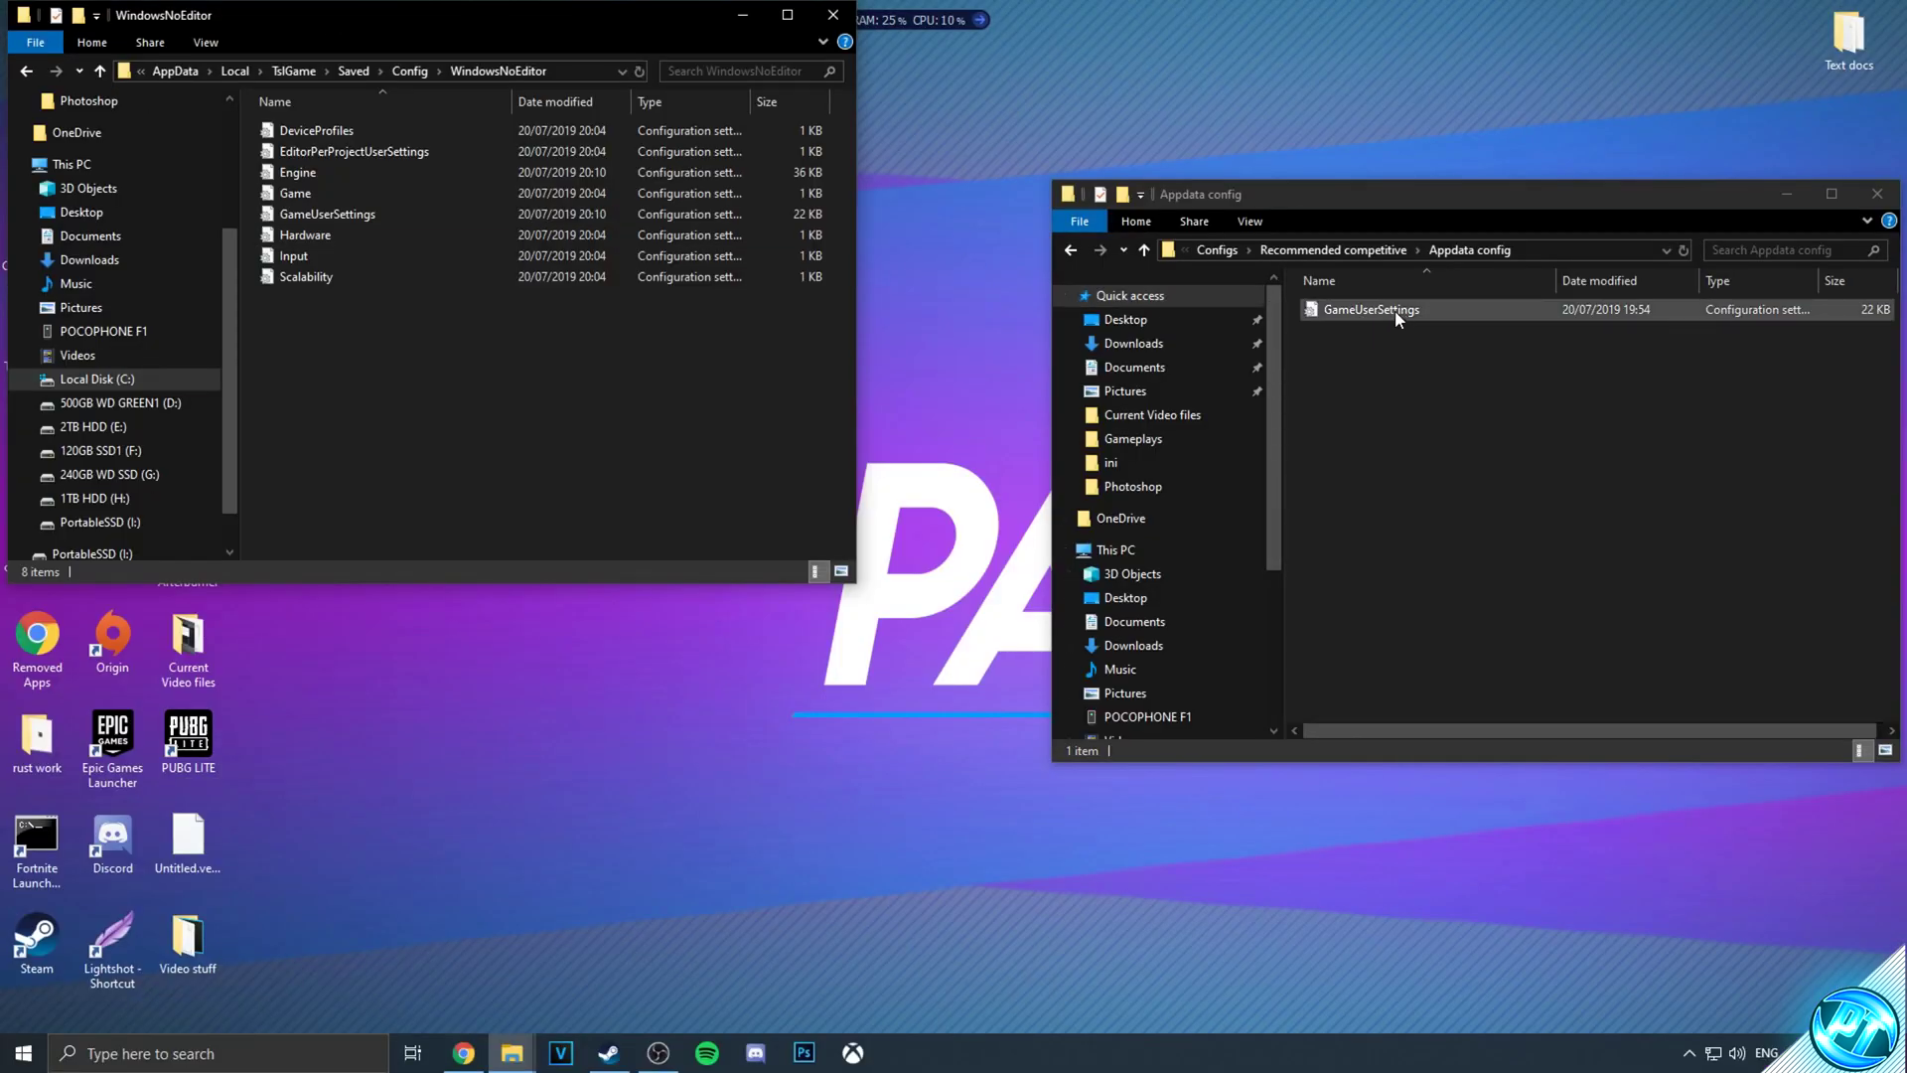
# Move GameUserSettings from Appdata config into WindowsNoEditor, replacing the existing file, and close the WindowsNoEditor window
pyautogui.moveTo(1394, 310); pyautogui.dragTo(529, 356)
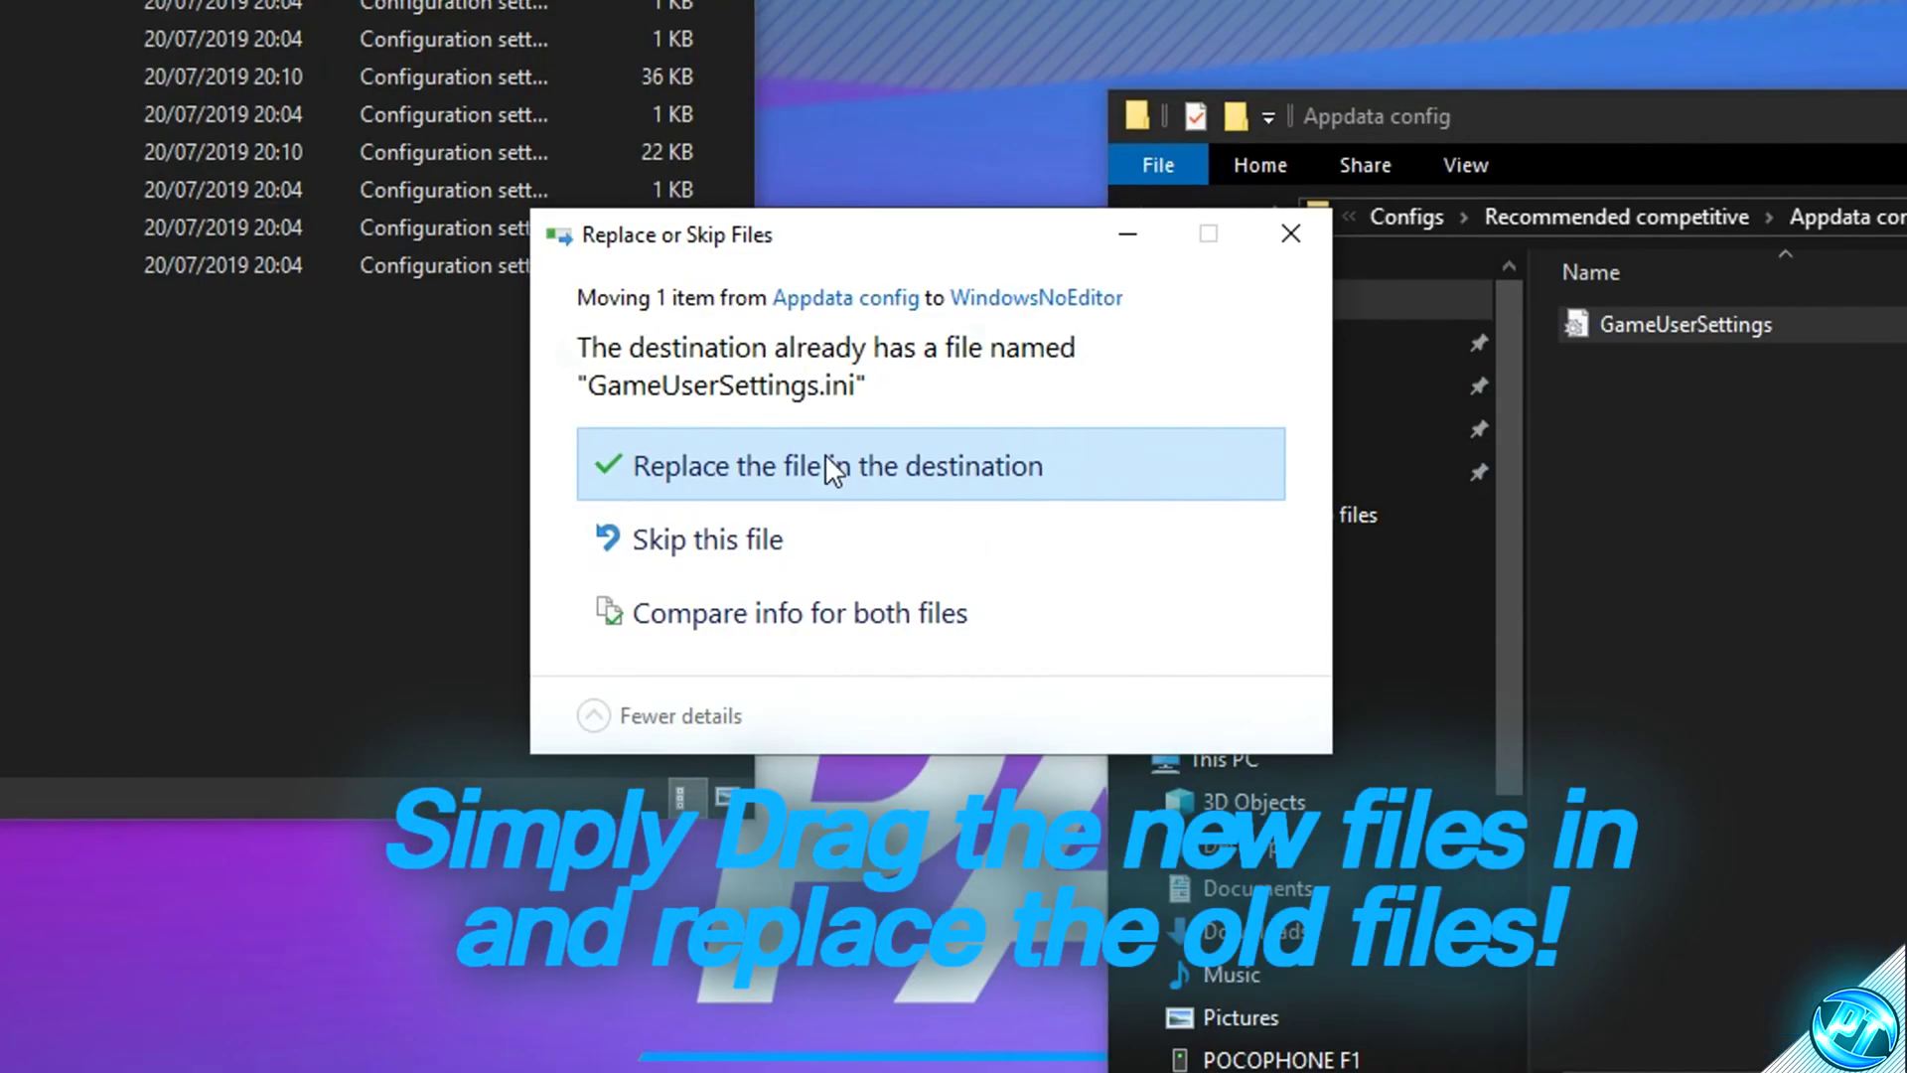
pyautogui.click(826, 455)
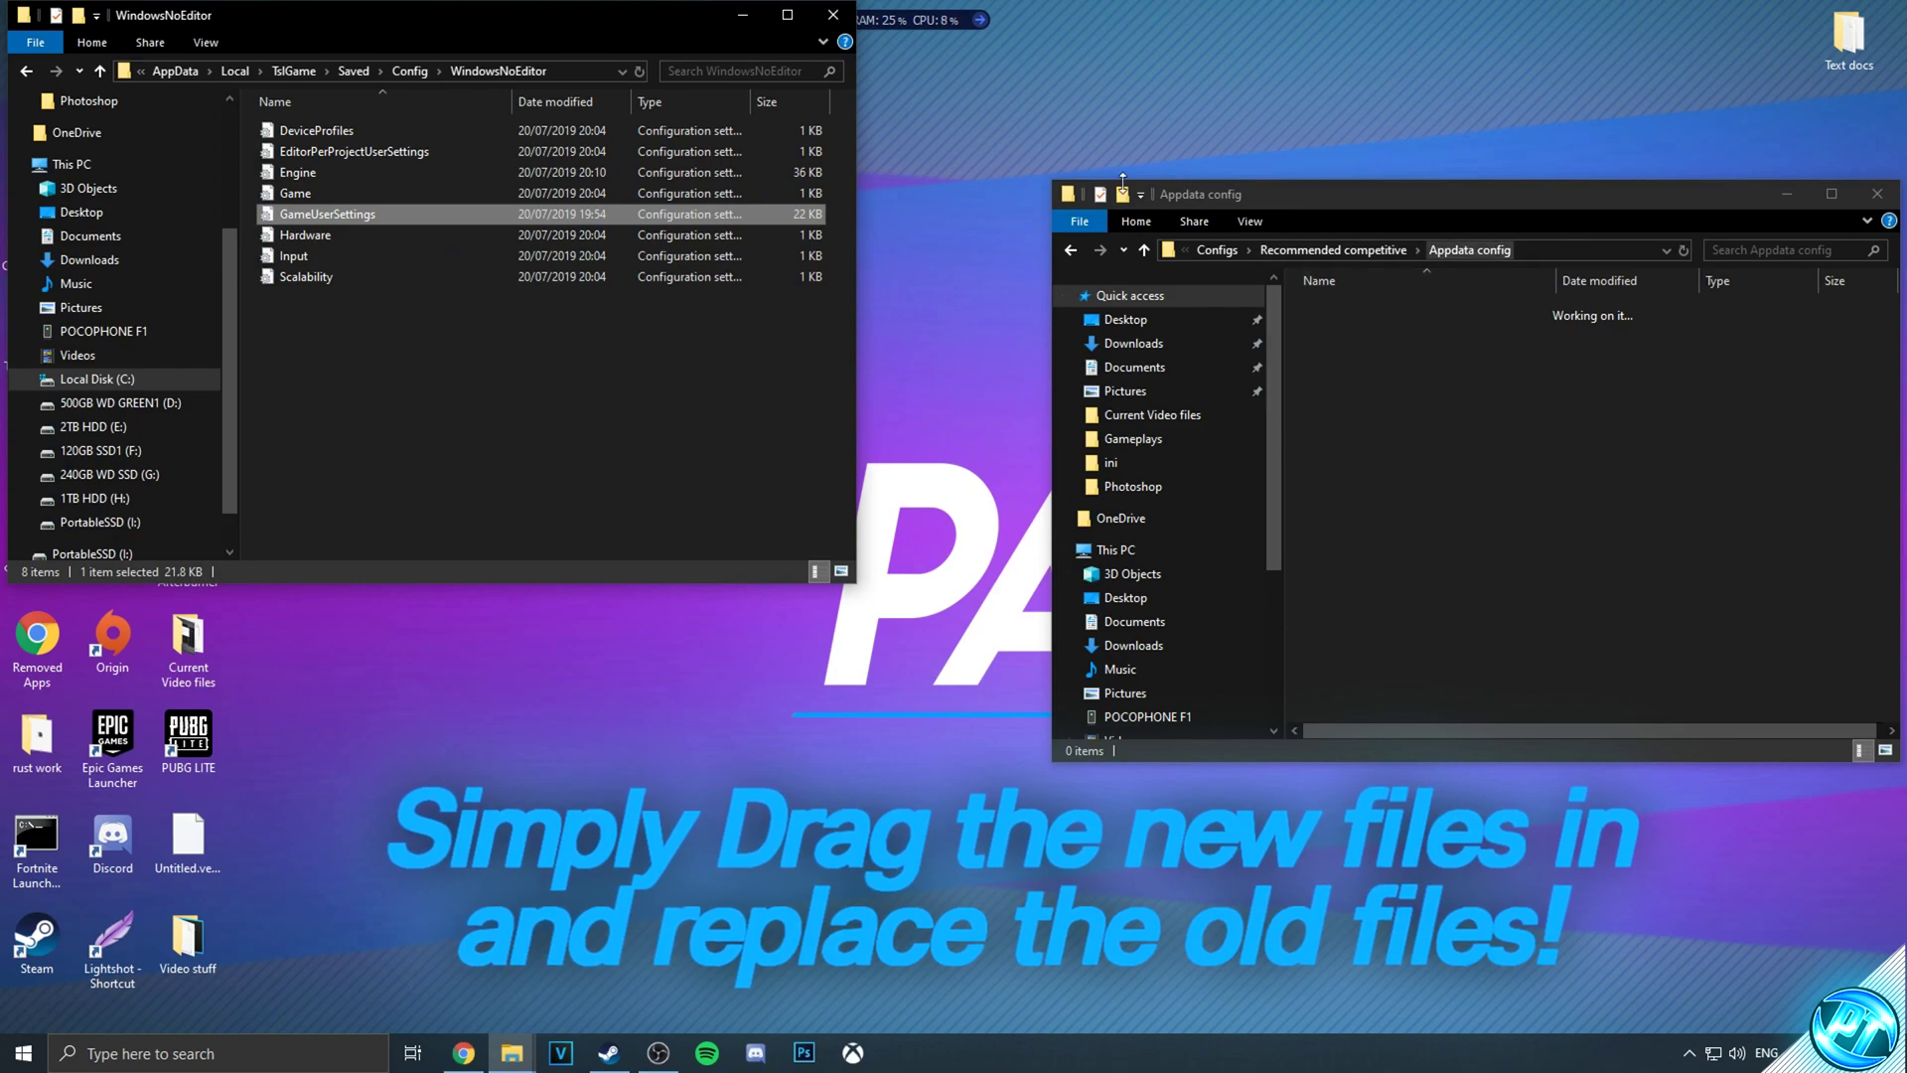
pyautogui.click(829, 17)
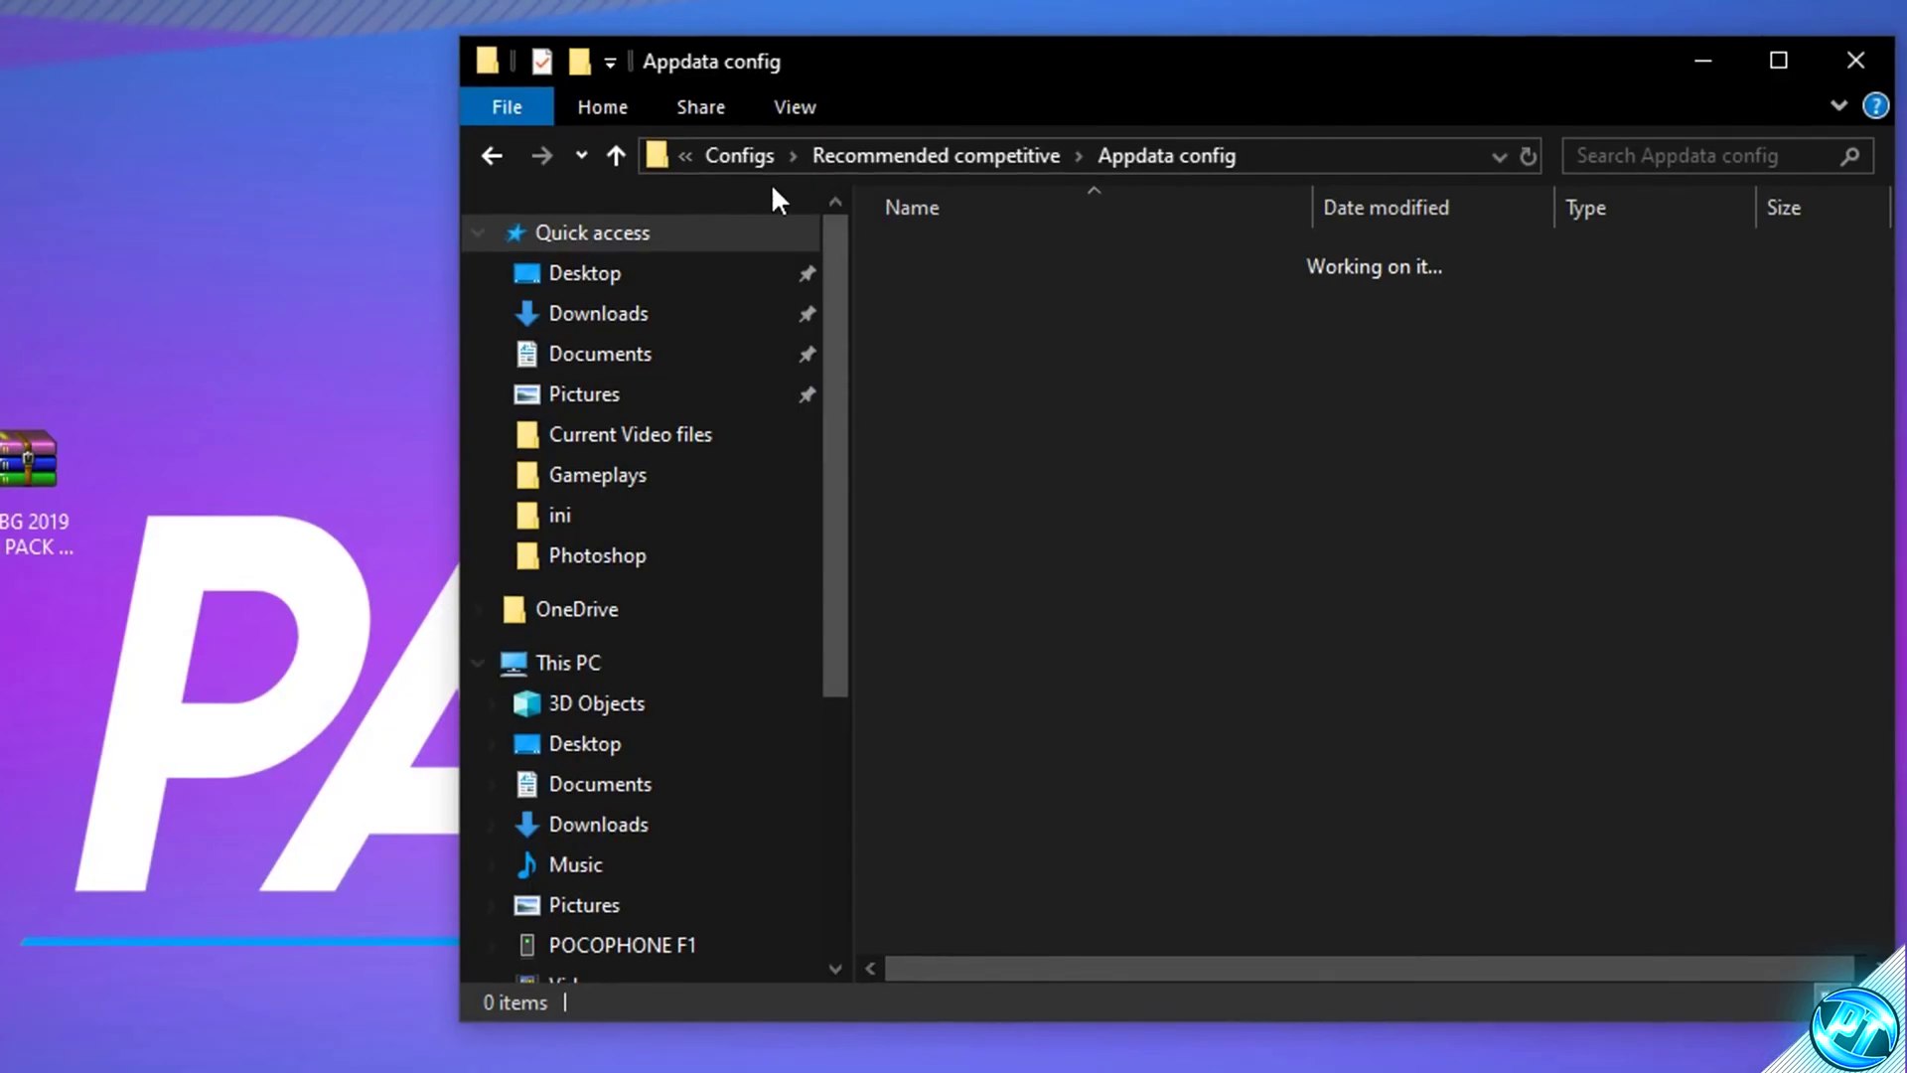
# Return to Configs in the FPS pack and open the Game dir config folder inside Recommended competitive
pyautogui.click(1230, 250)
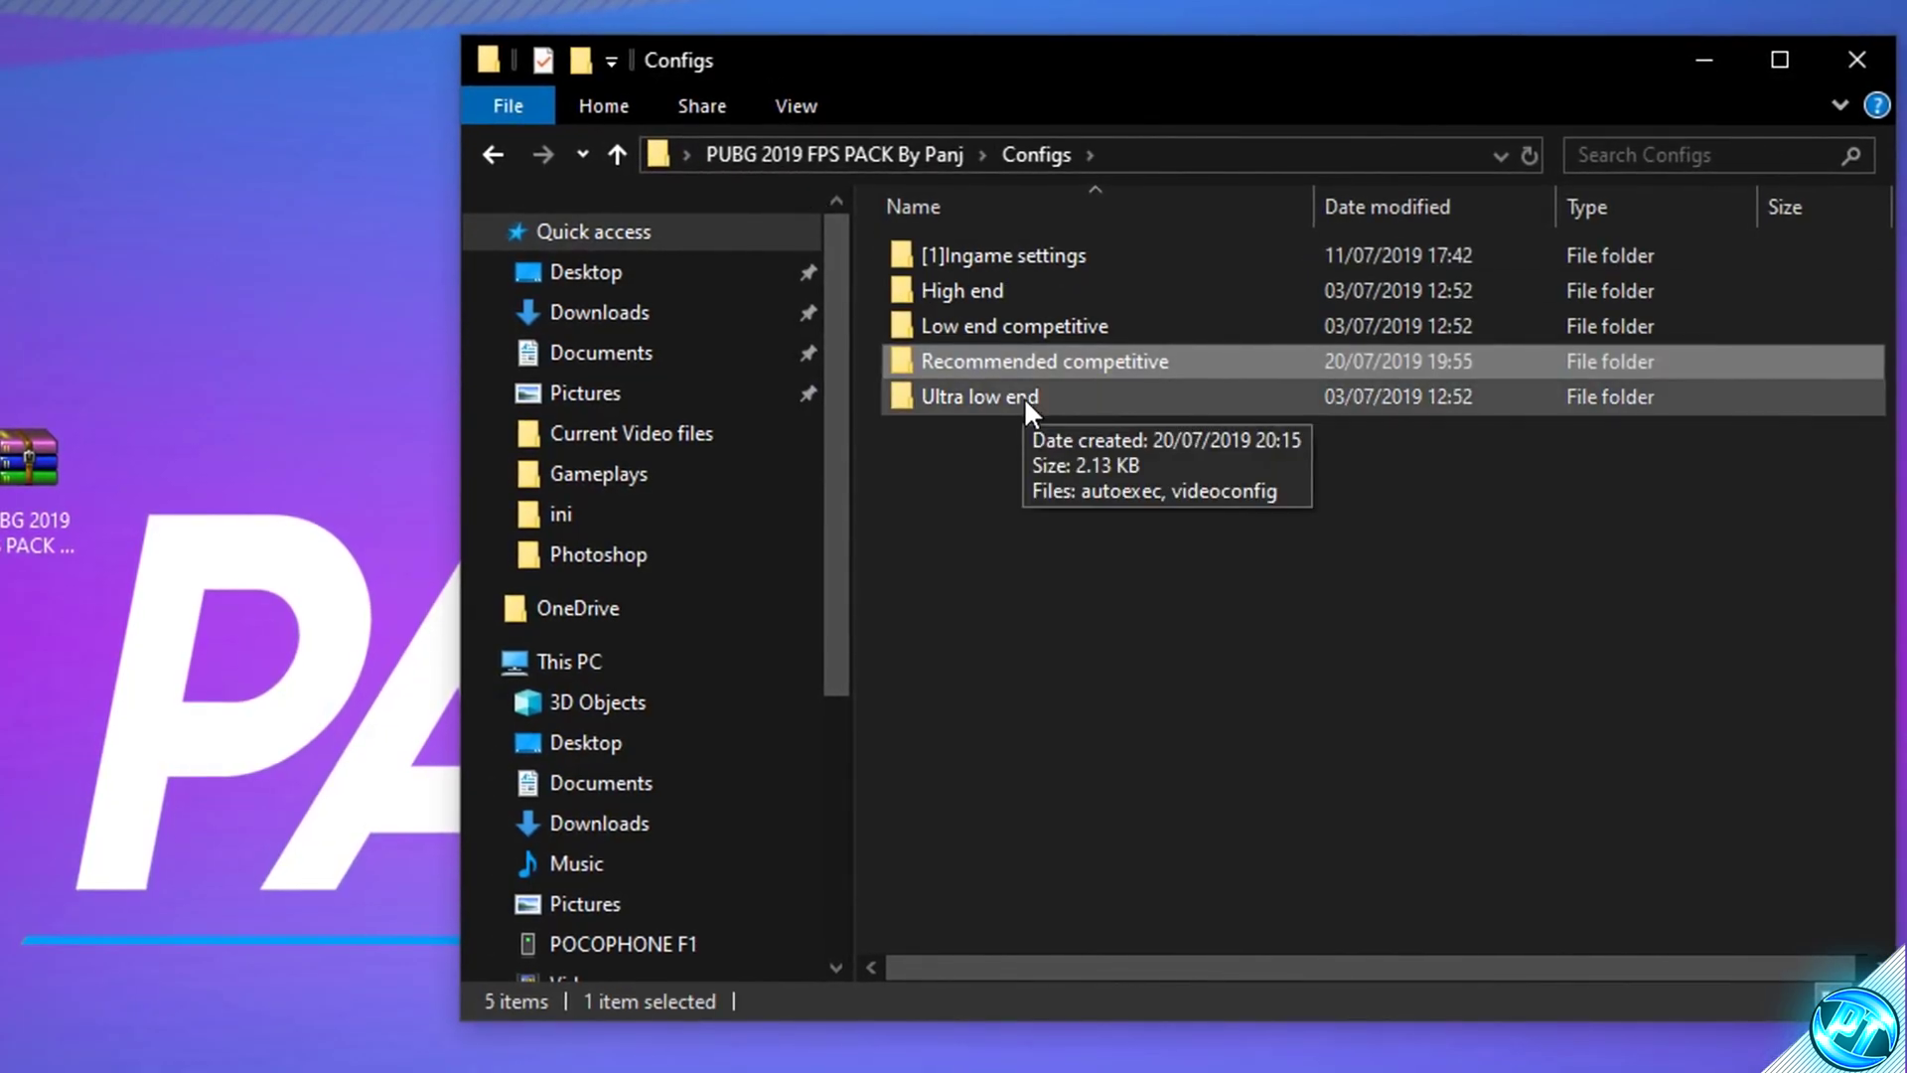
pyautogui.doubleClick(1003, 360)
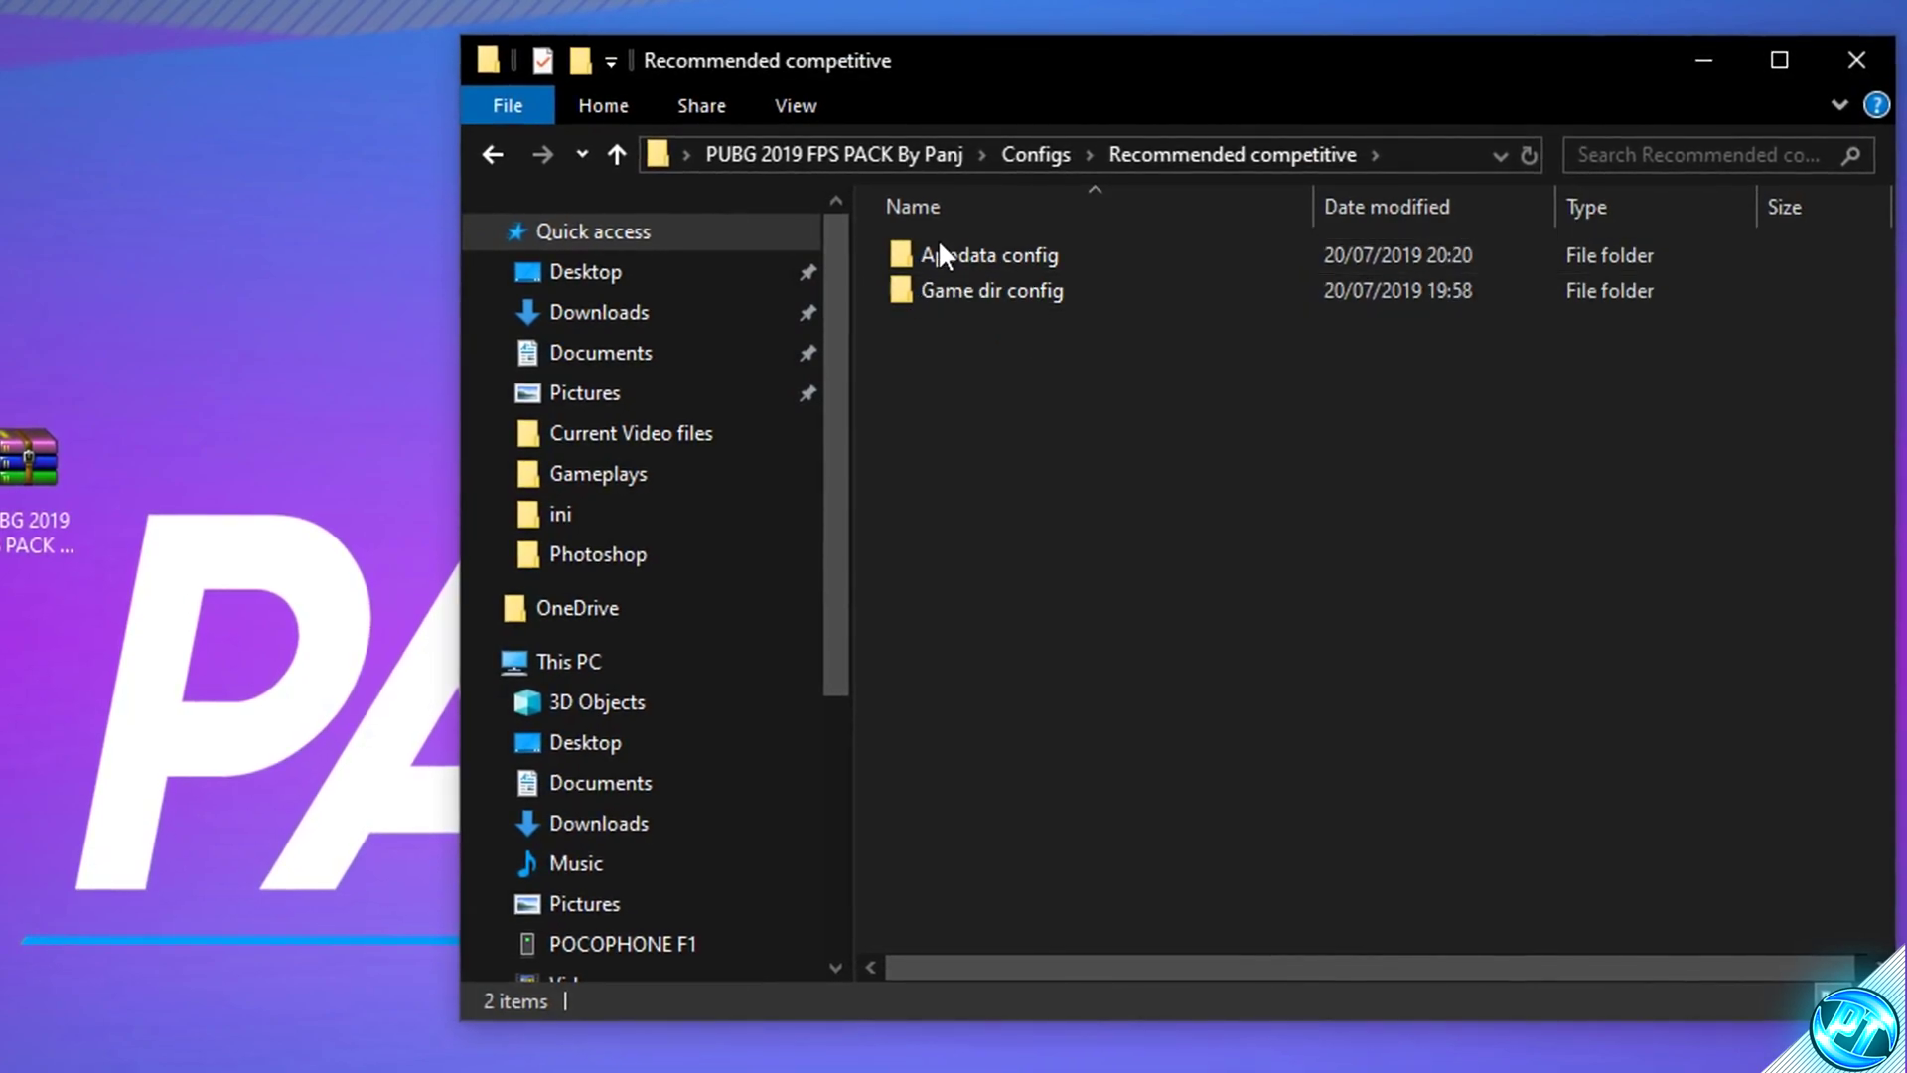
pyautogui.doubleClick(989, 293)
pyautogui.moveTo(1013, 359); pyautogui.dragTo(939, 238)
pyautogui.click(1033, 459)
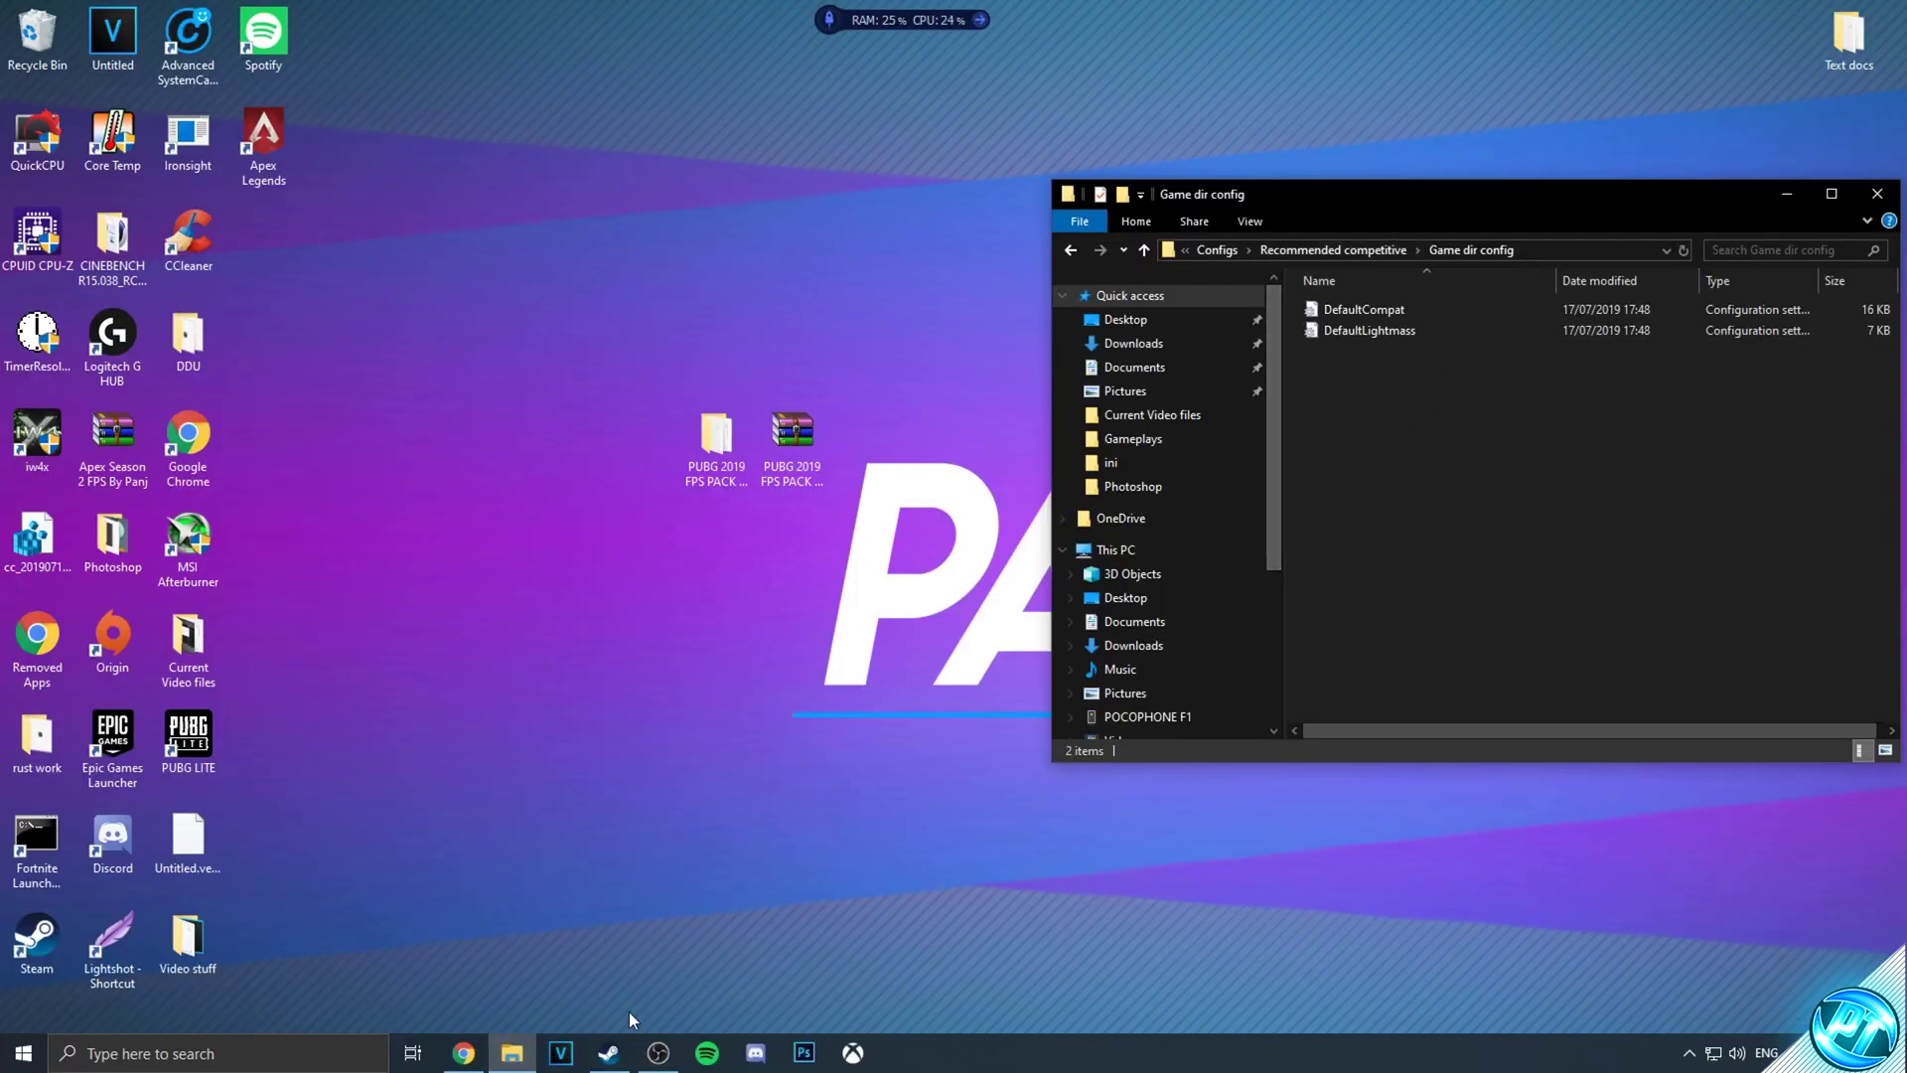
# Switch to Steam and open the Properties of PUBG: Test Server from the game library
pyautogui.click(613, 1055)
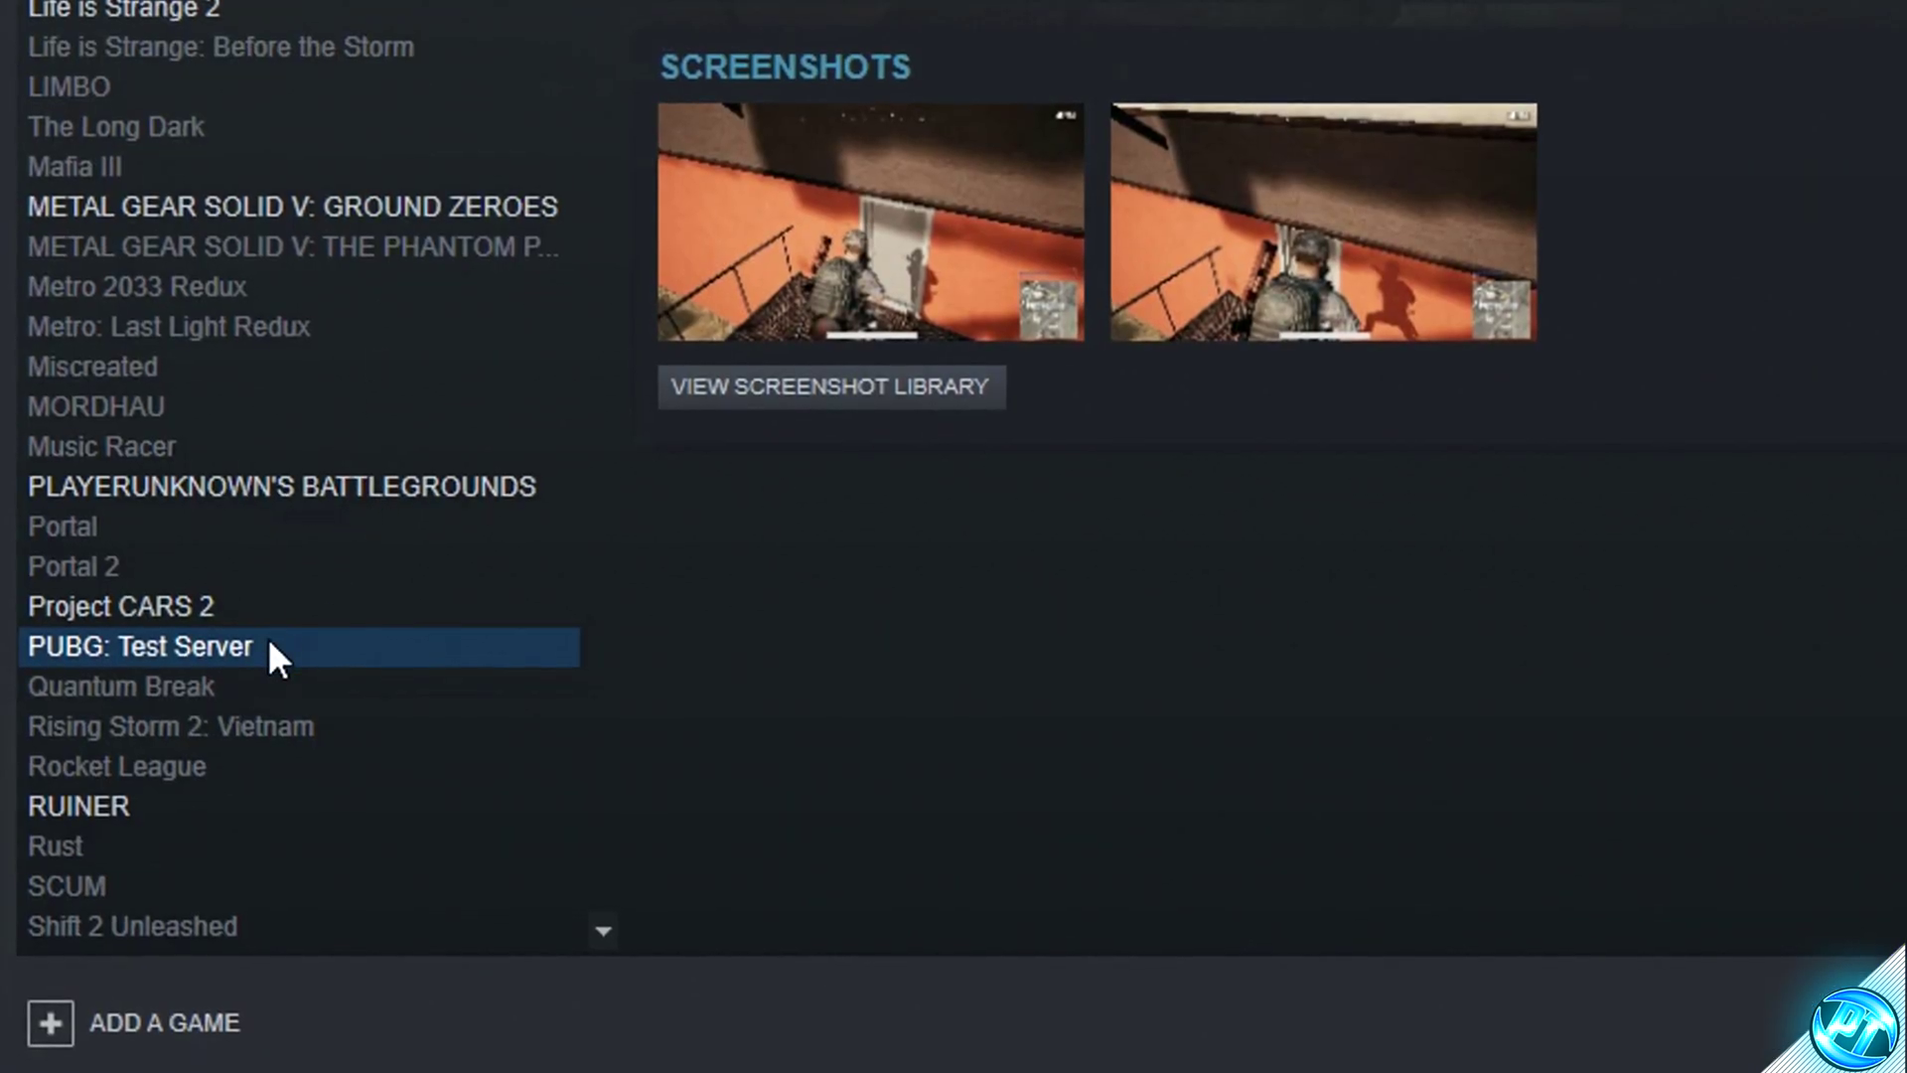
pyautogui.click(120, 762)
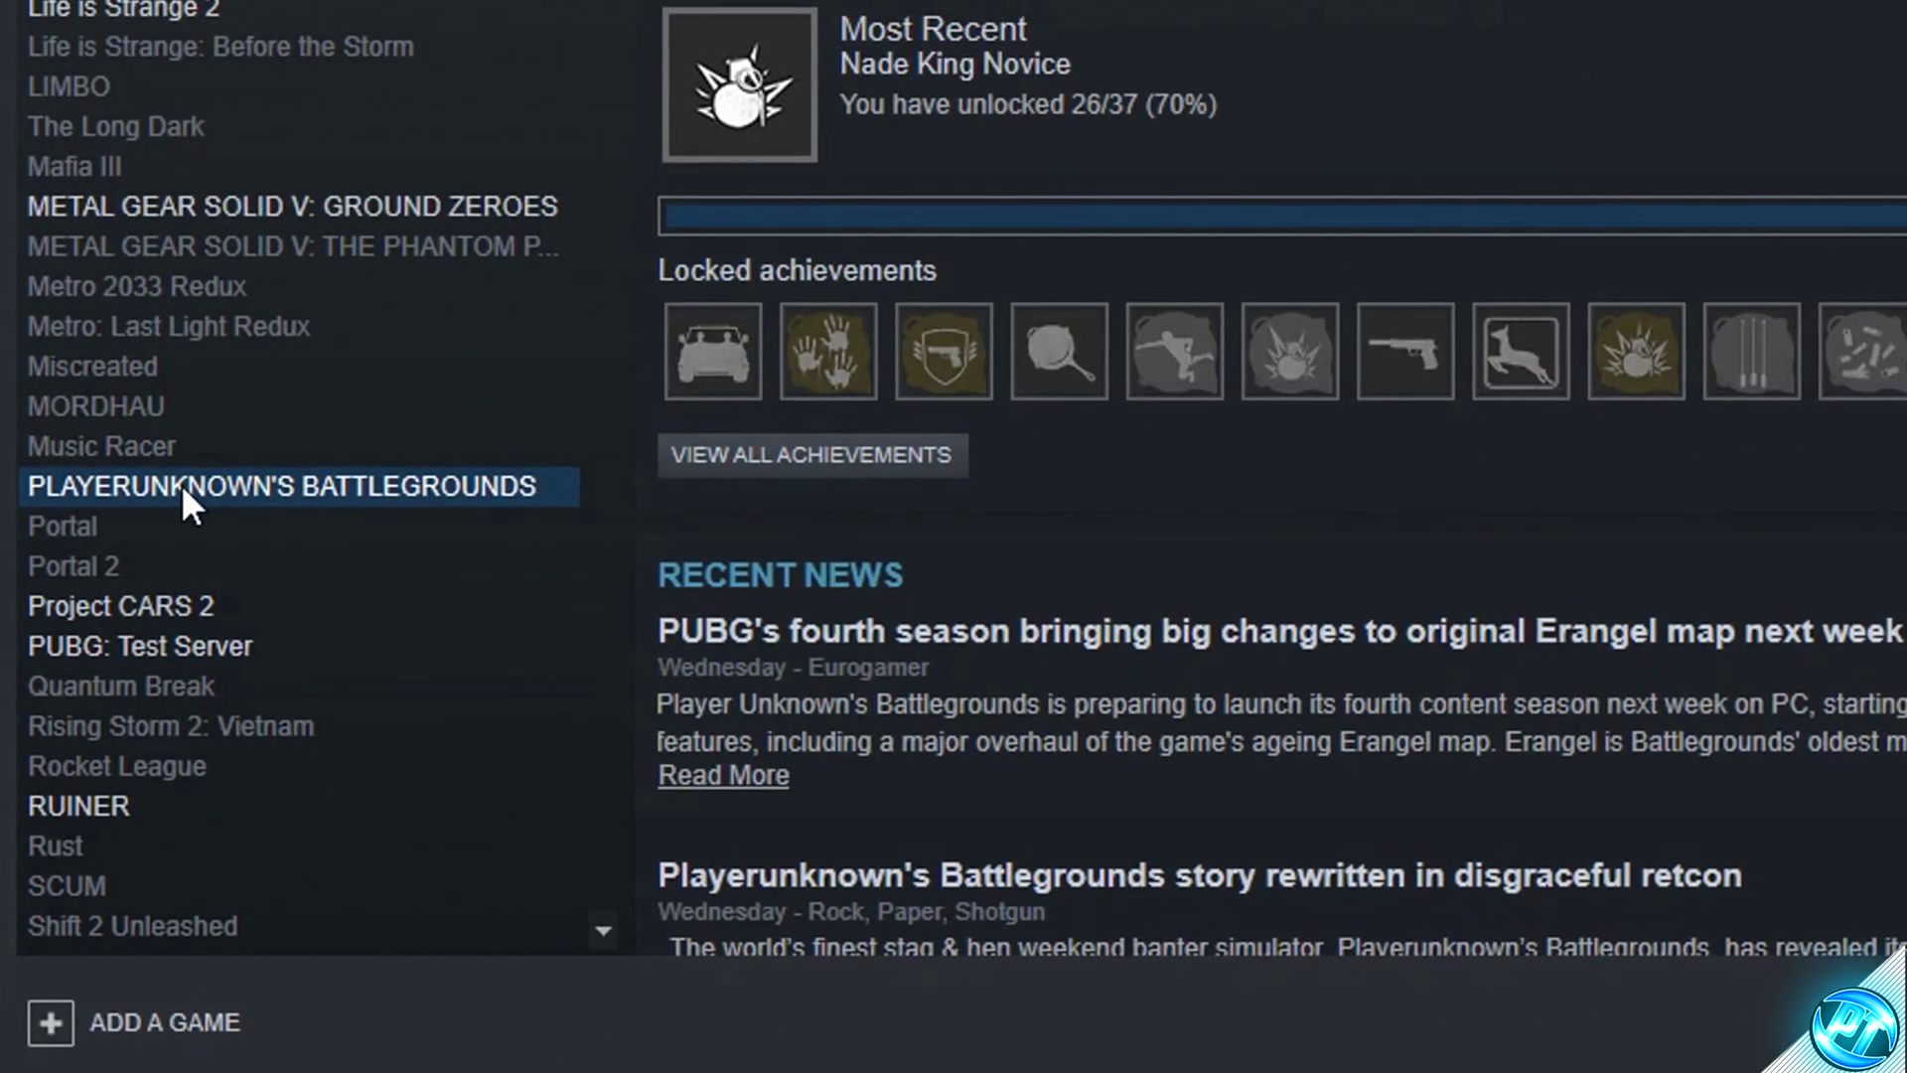
pyautogui.rightClick(392, 477)
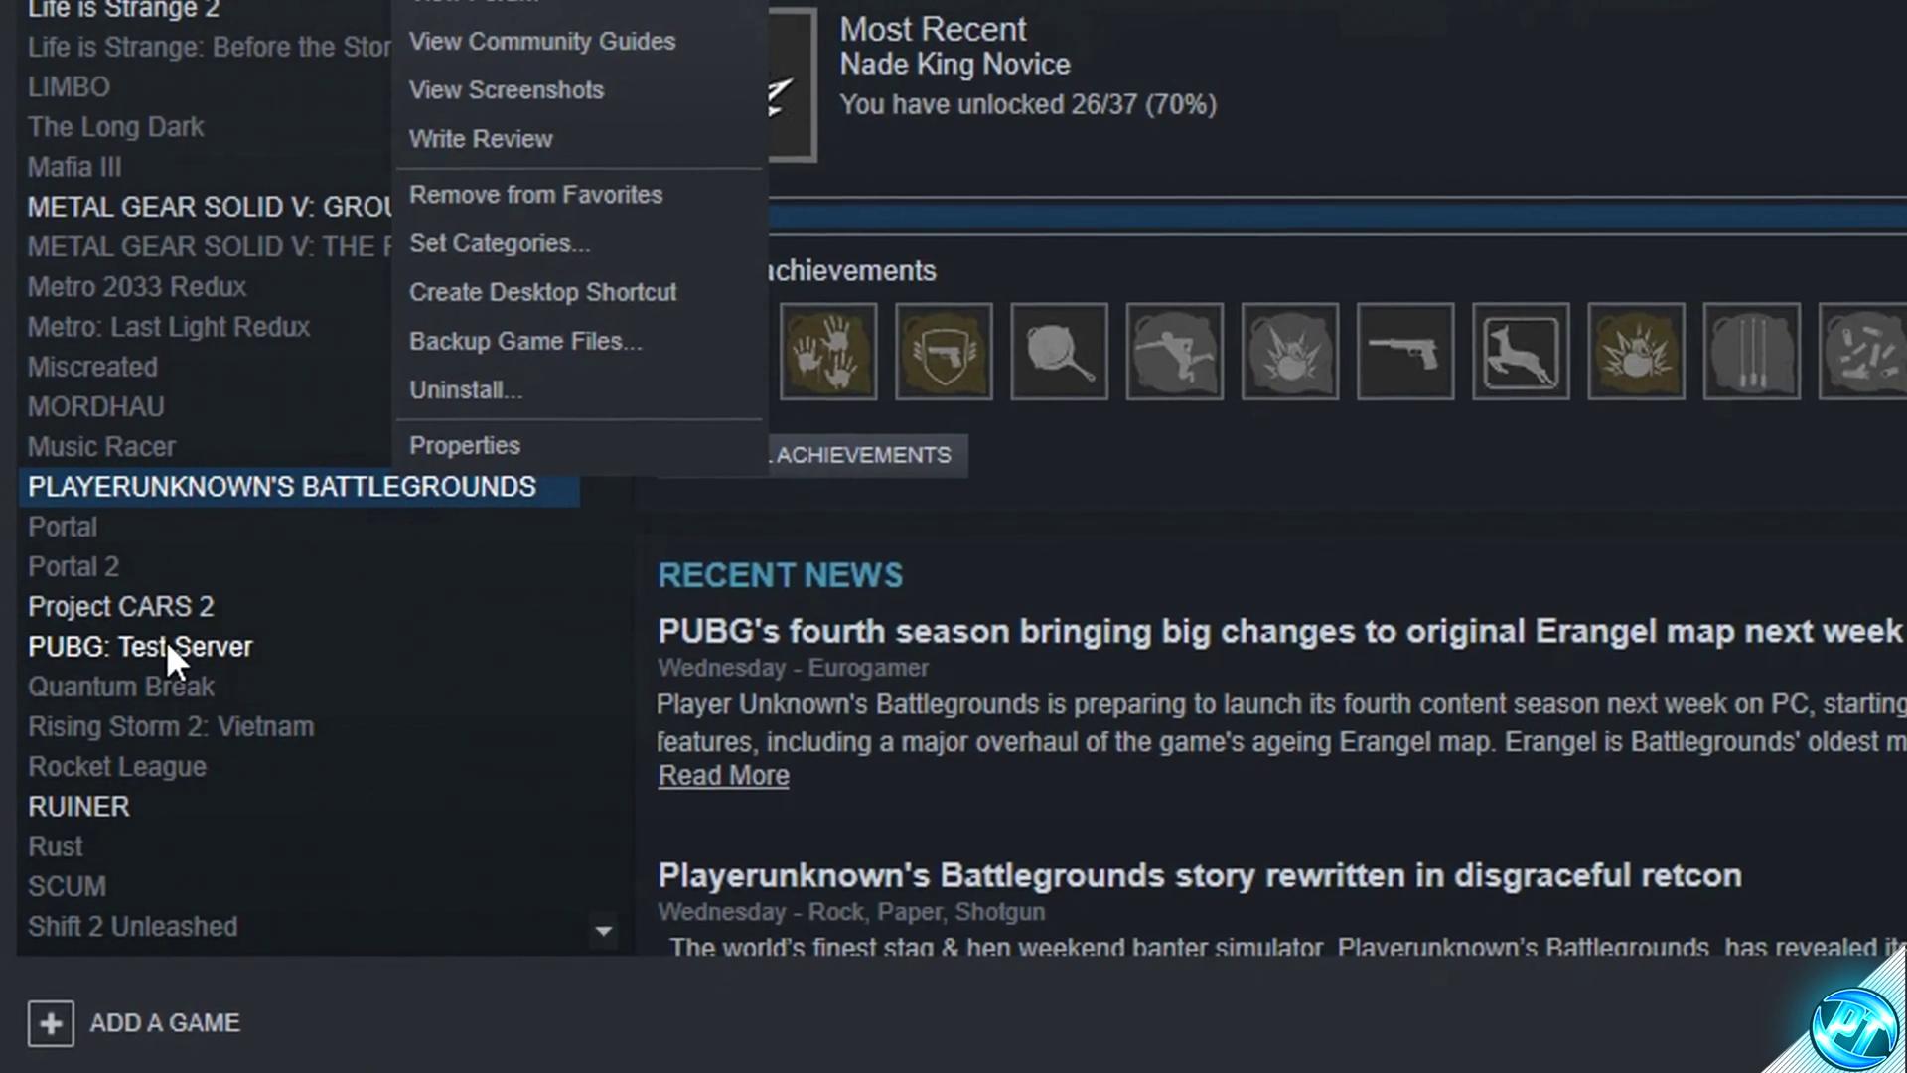
pyautogui.click(179, 646)
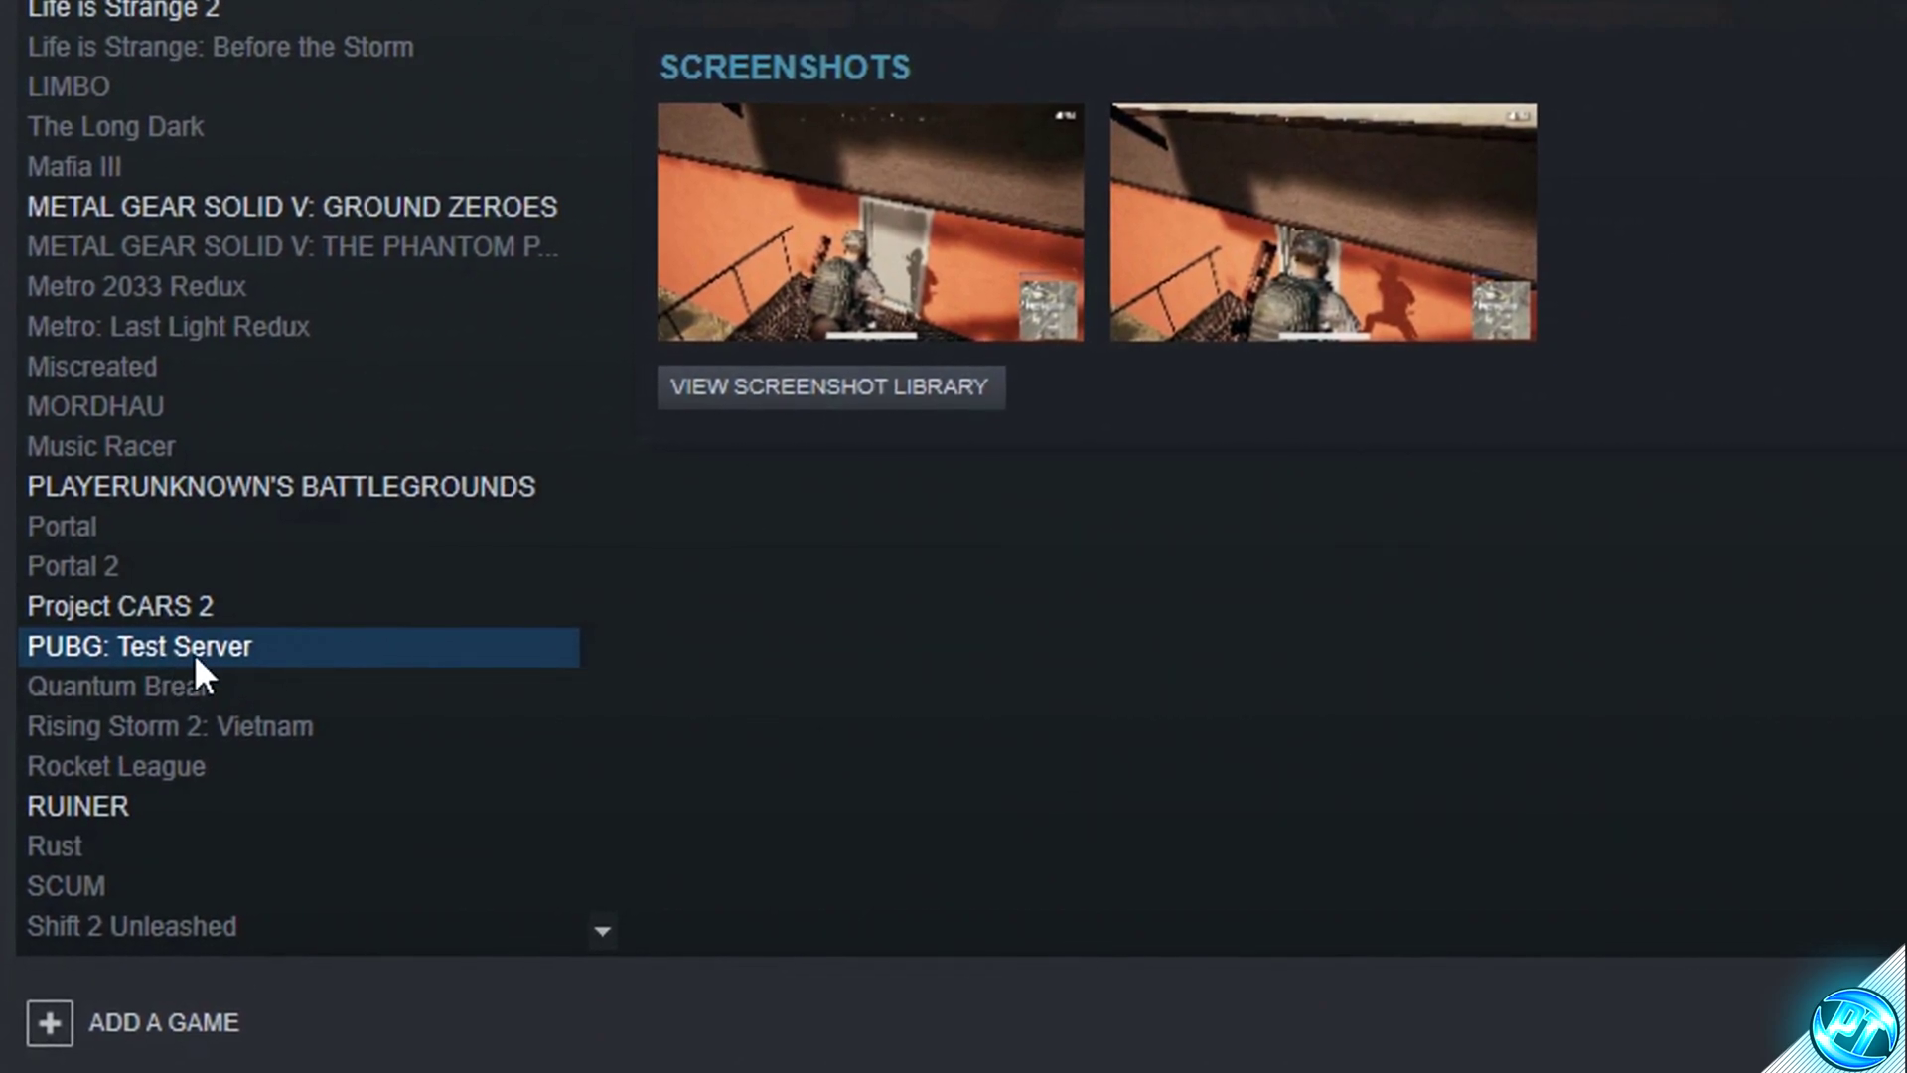
pyautogui.click(248, 489)
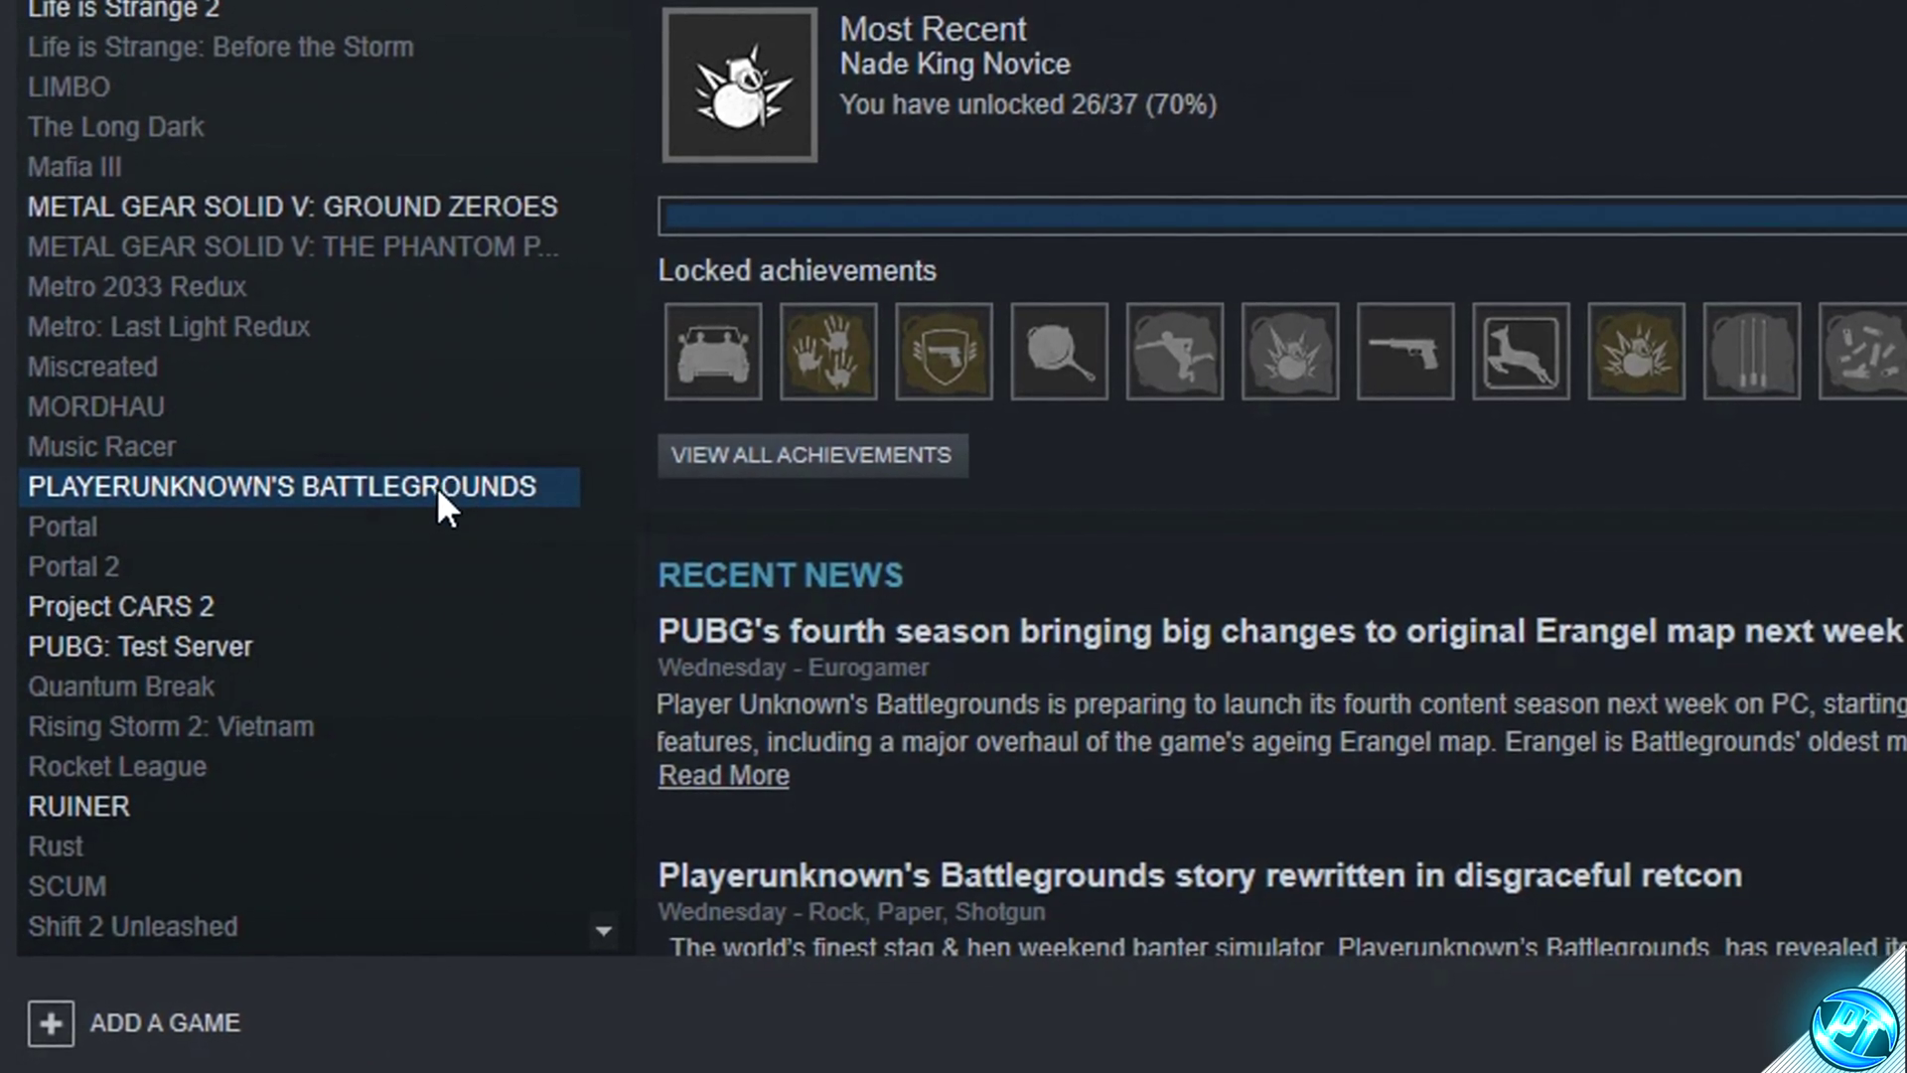
pyautogui.click(133, 644)
pyautogui.rightClick(215, 641)
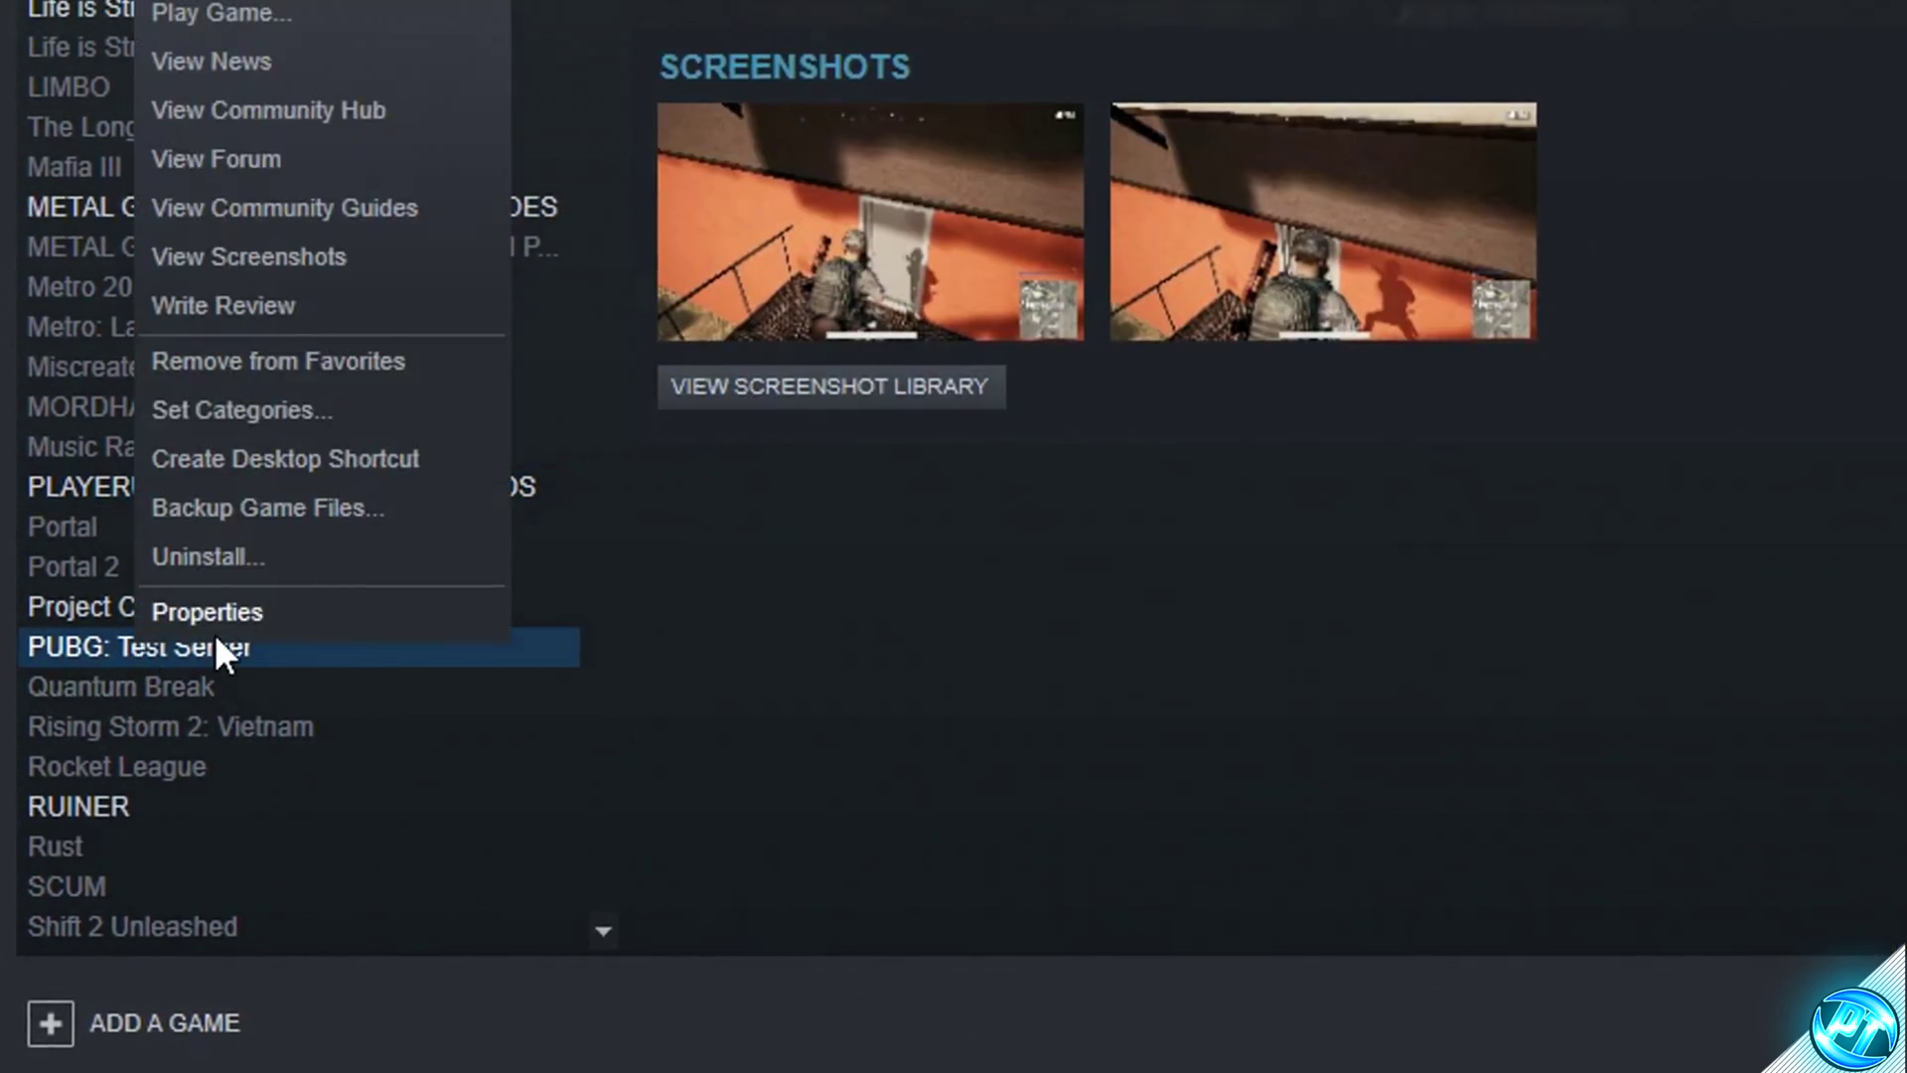
pyautogui.click(232, 612)
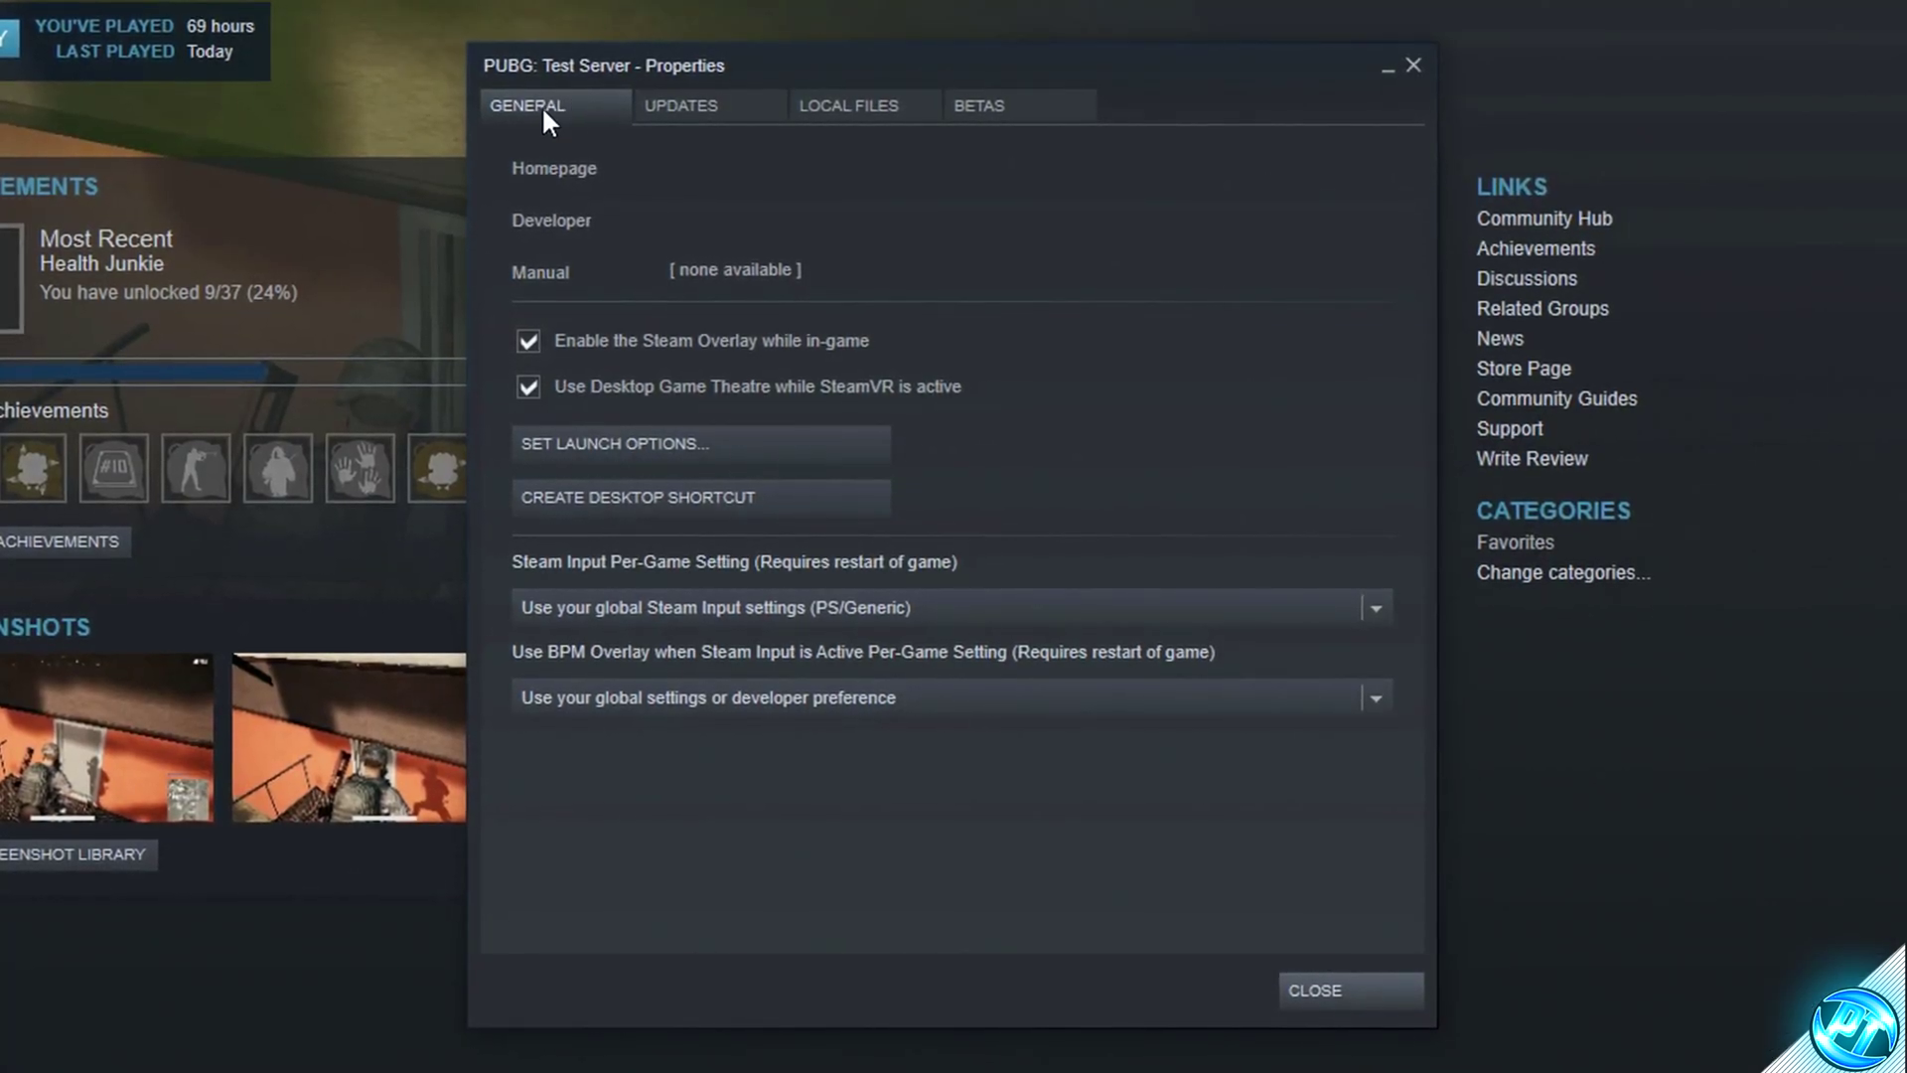
# Disable the Steam Overlay and Desktop Game Theatre for PUBG: Test Server, and set Steam Input and the BPM Overlay to Forced Off
pyautogui.click(582, 341)
pyautogui.click(596, 385)
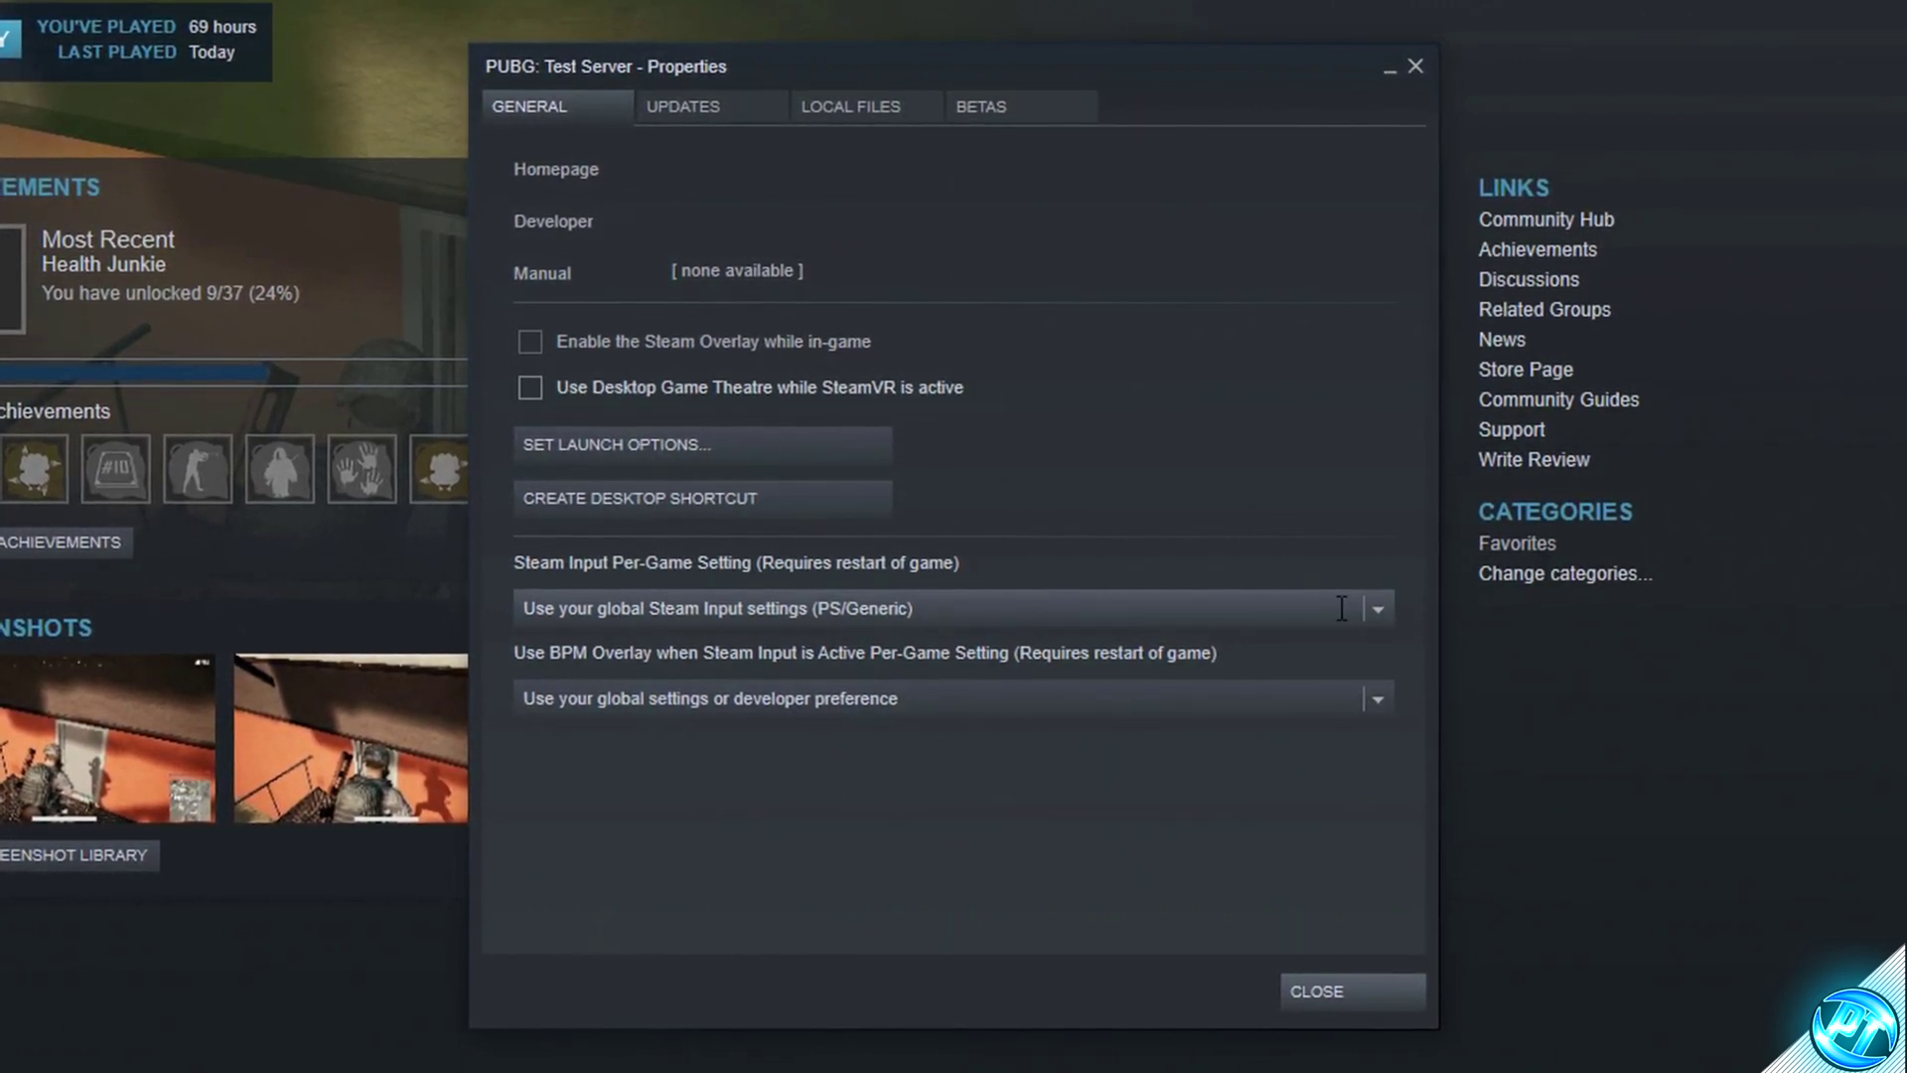
pyautogui.click(1375, 610)
pyautogui.click(618, 644)
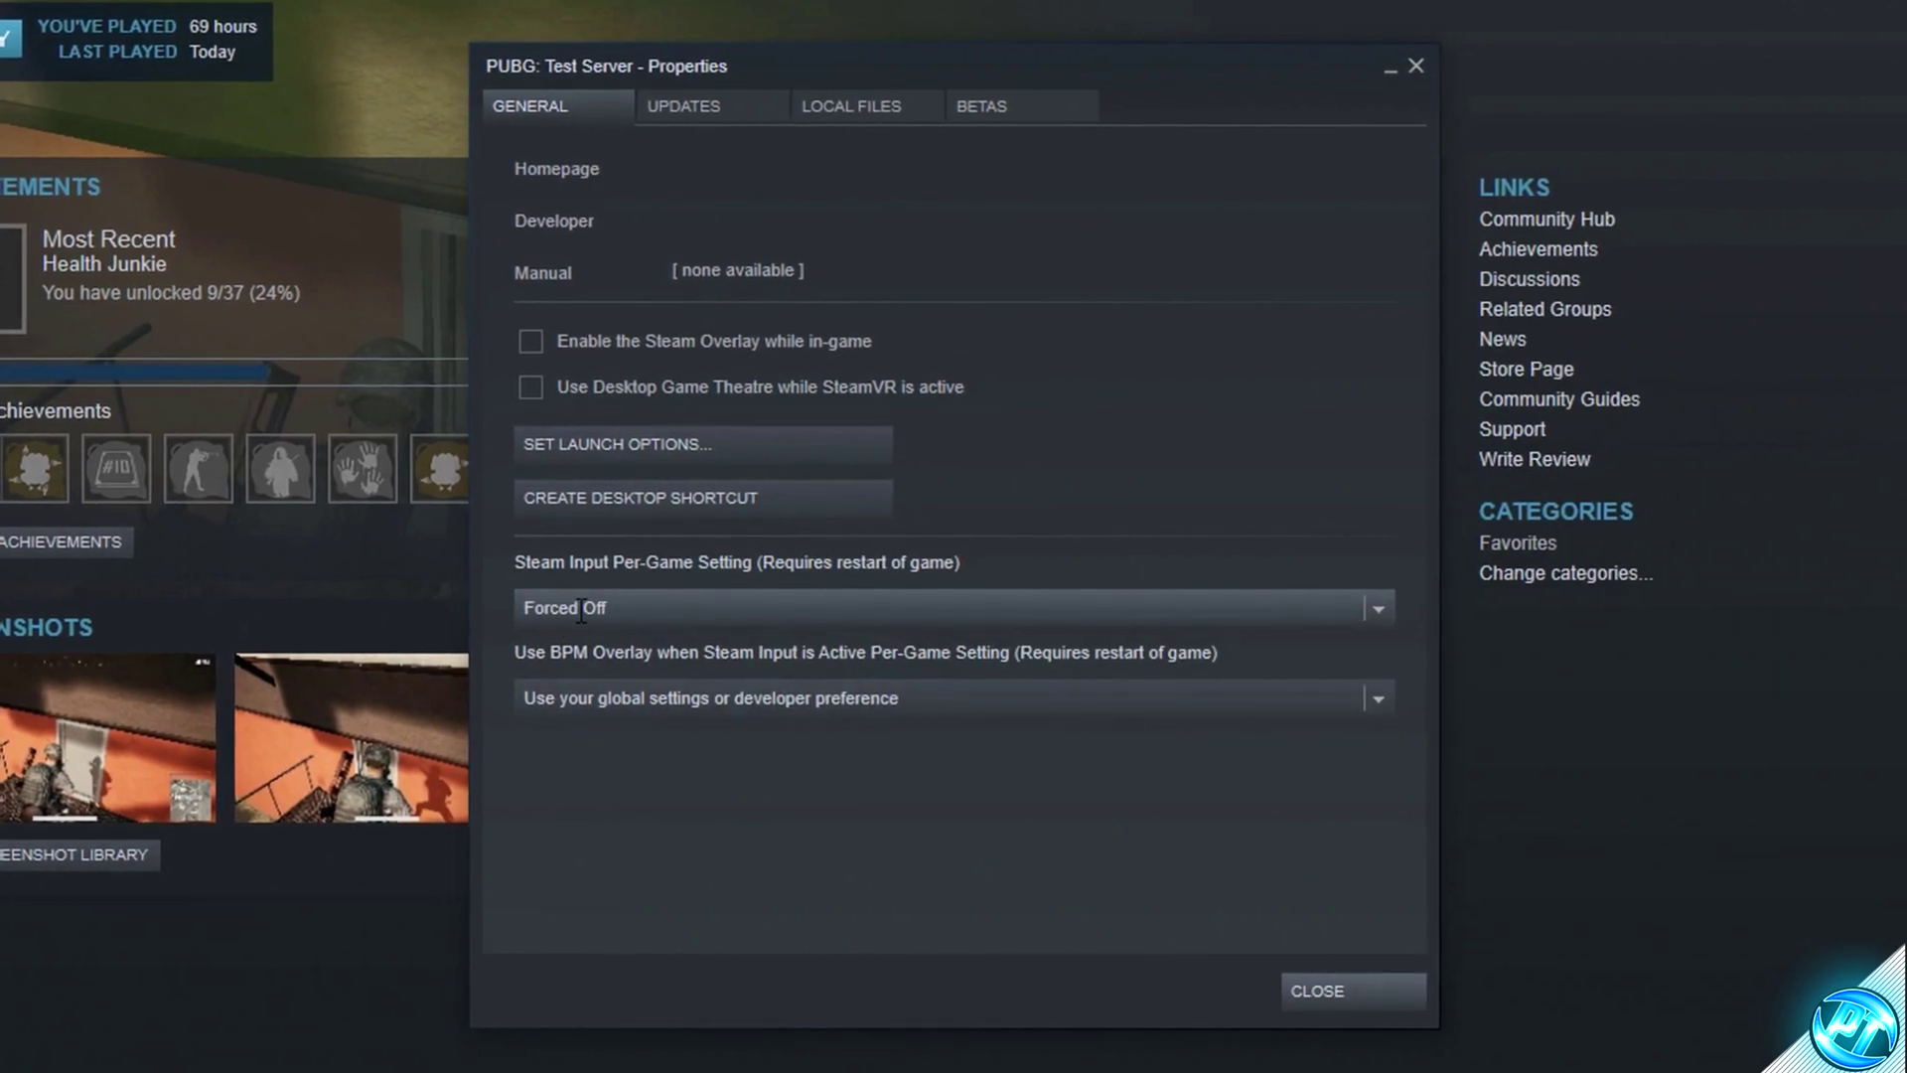
pyautogui.click(1374, 696)
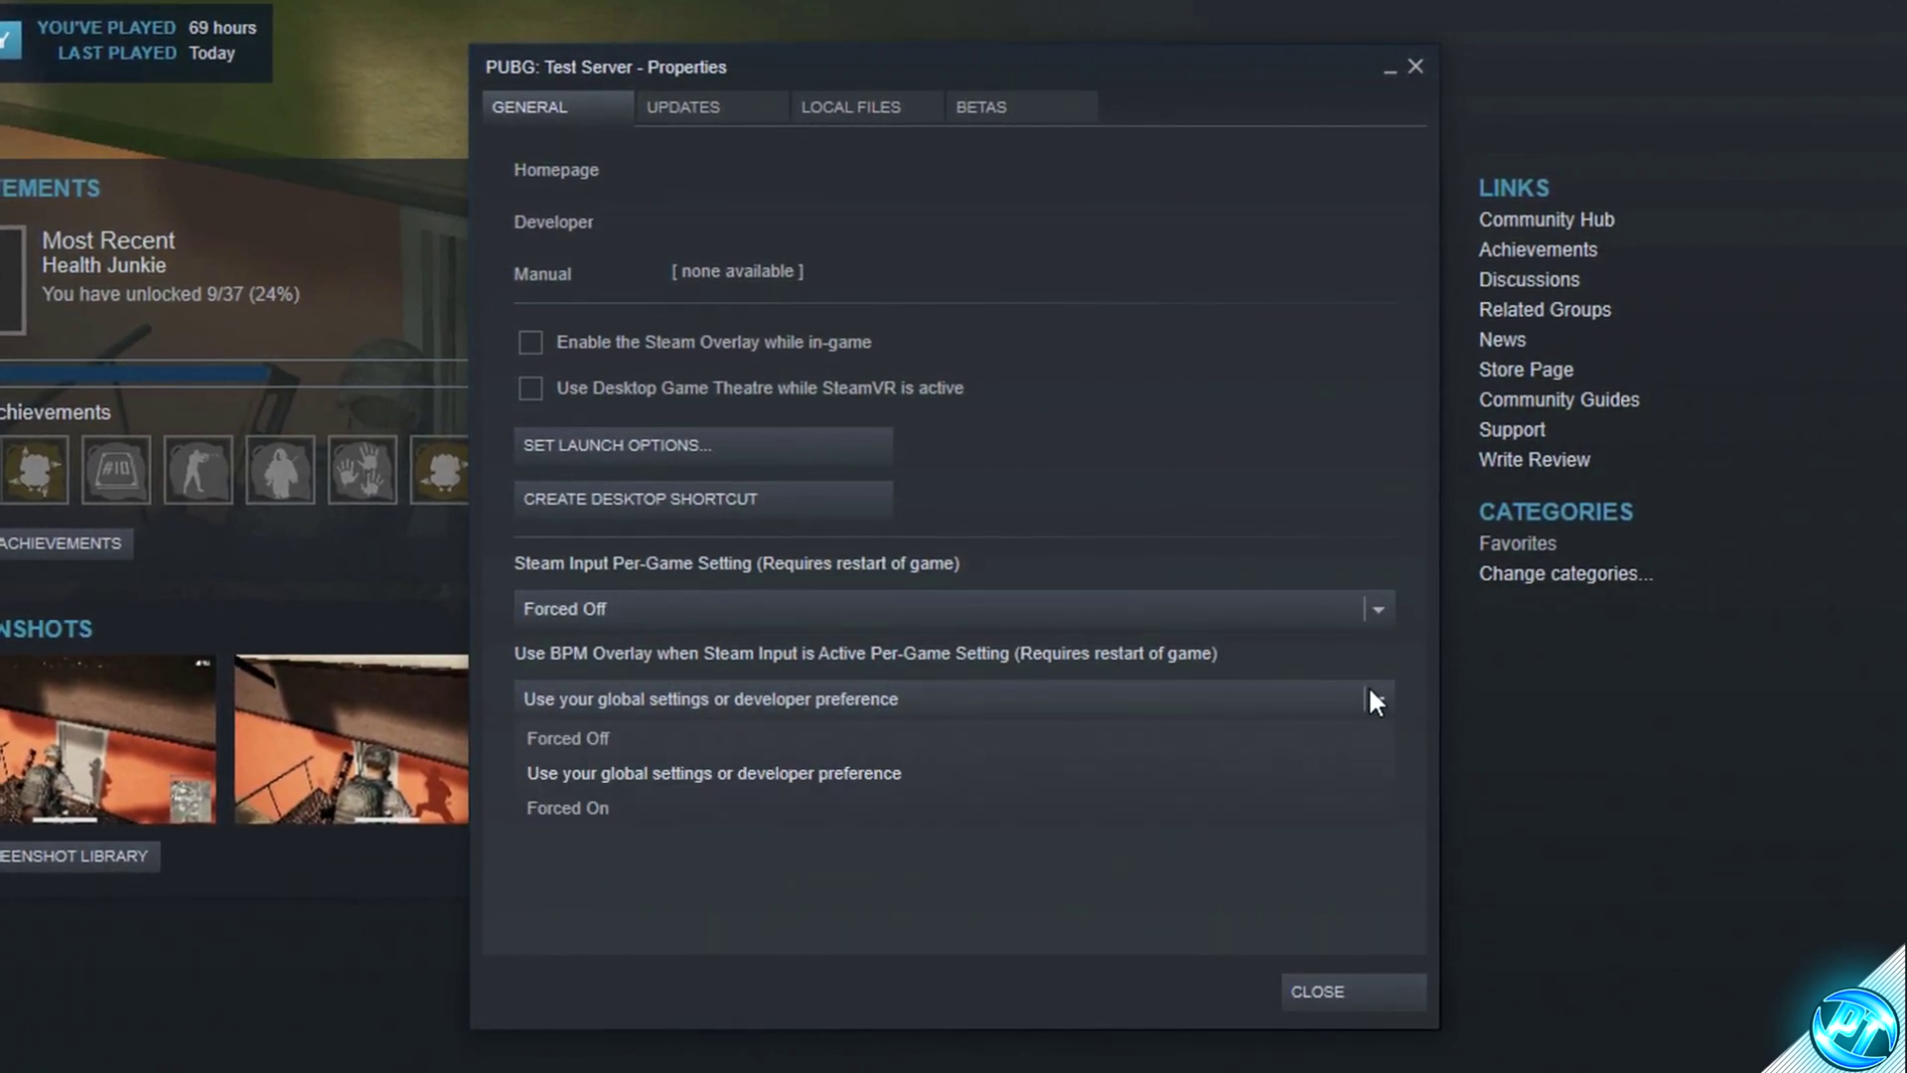
pyautogui.click(628, 737)
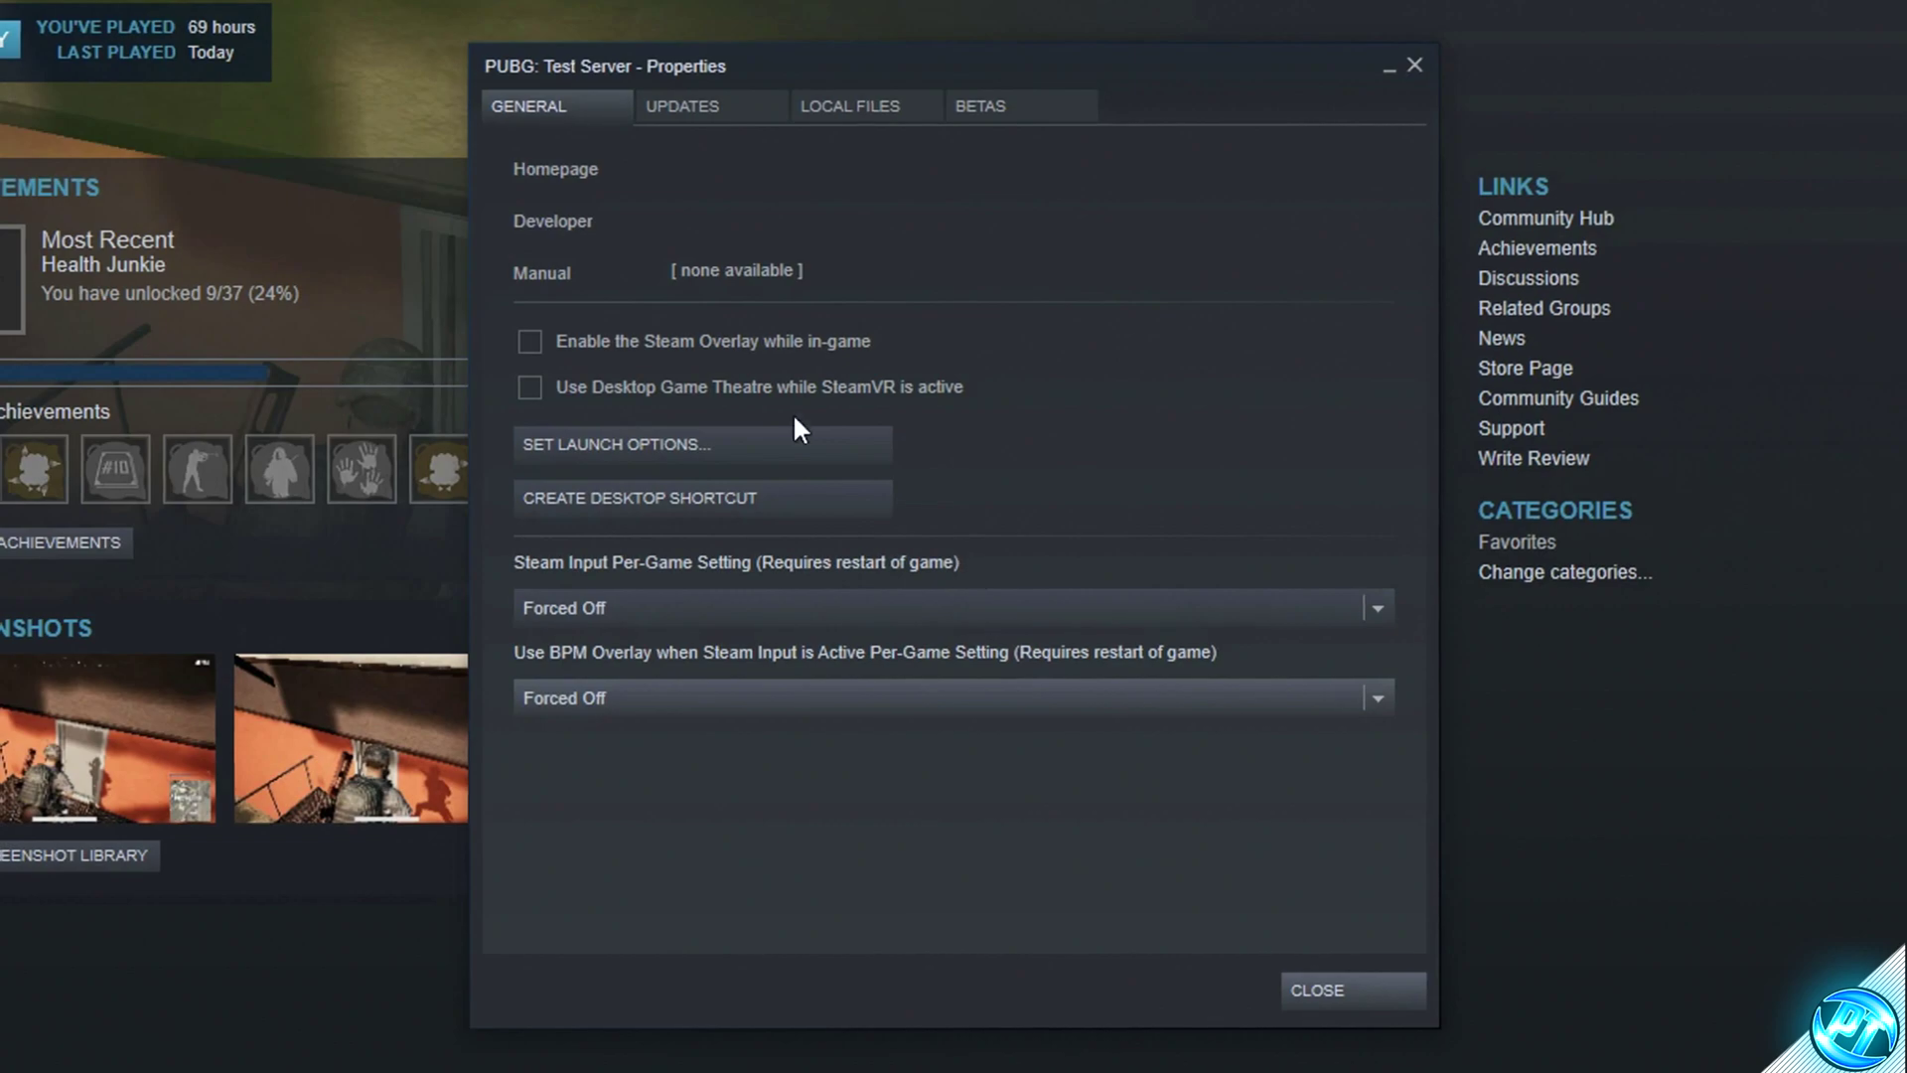
# Browse the local files of PUBG: Test Server from its Properties, minimize Steam, and open the TslGame\Config folder
pyautogui.click(849, 105)
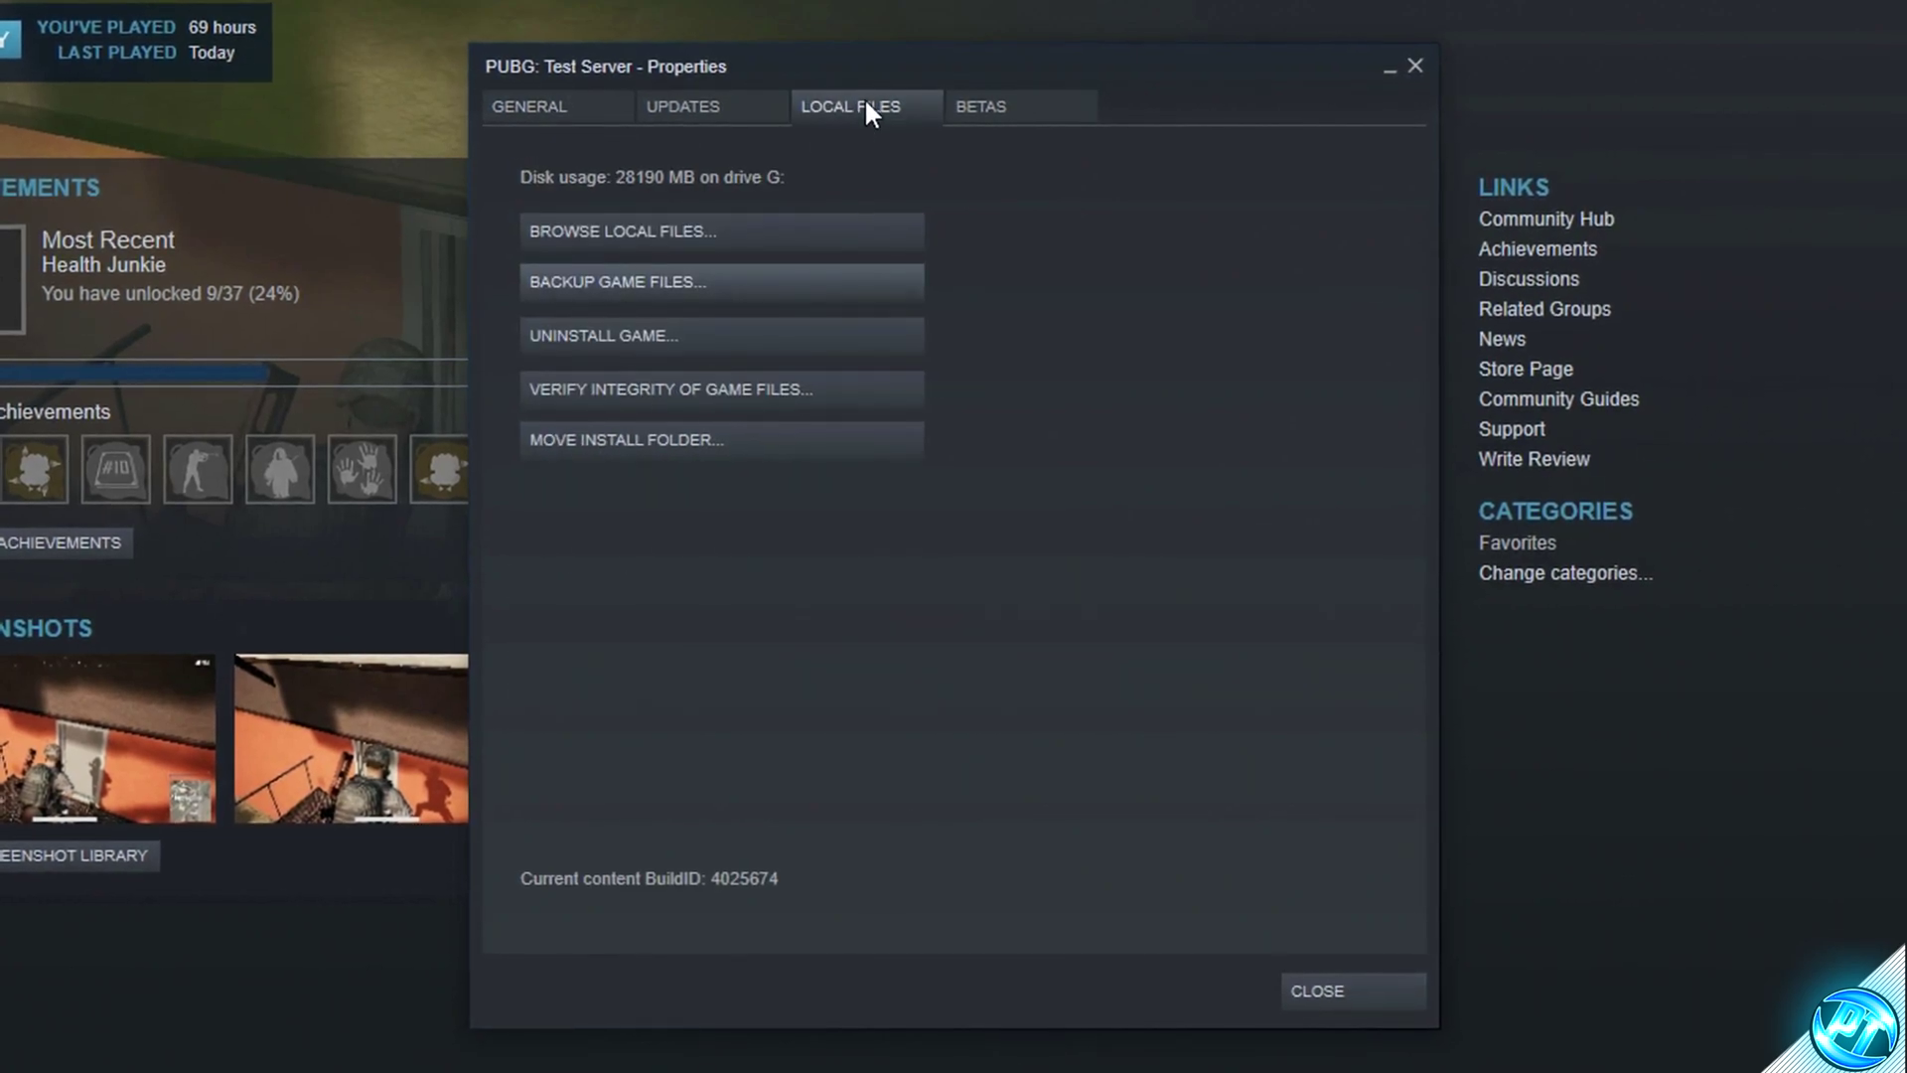
pyautogui.click(731, 231)
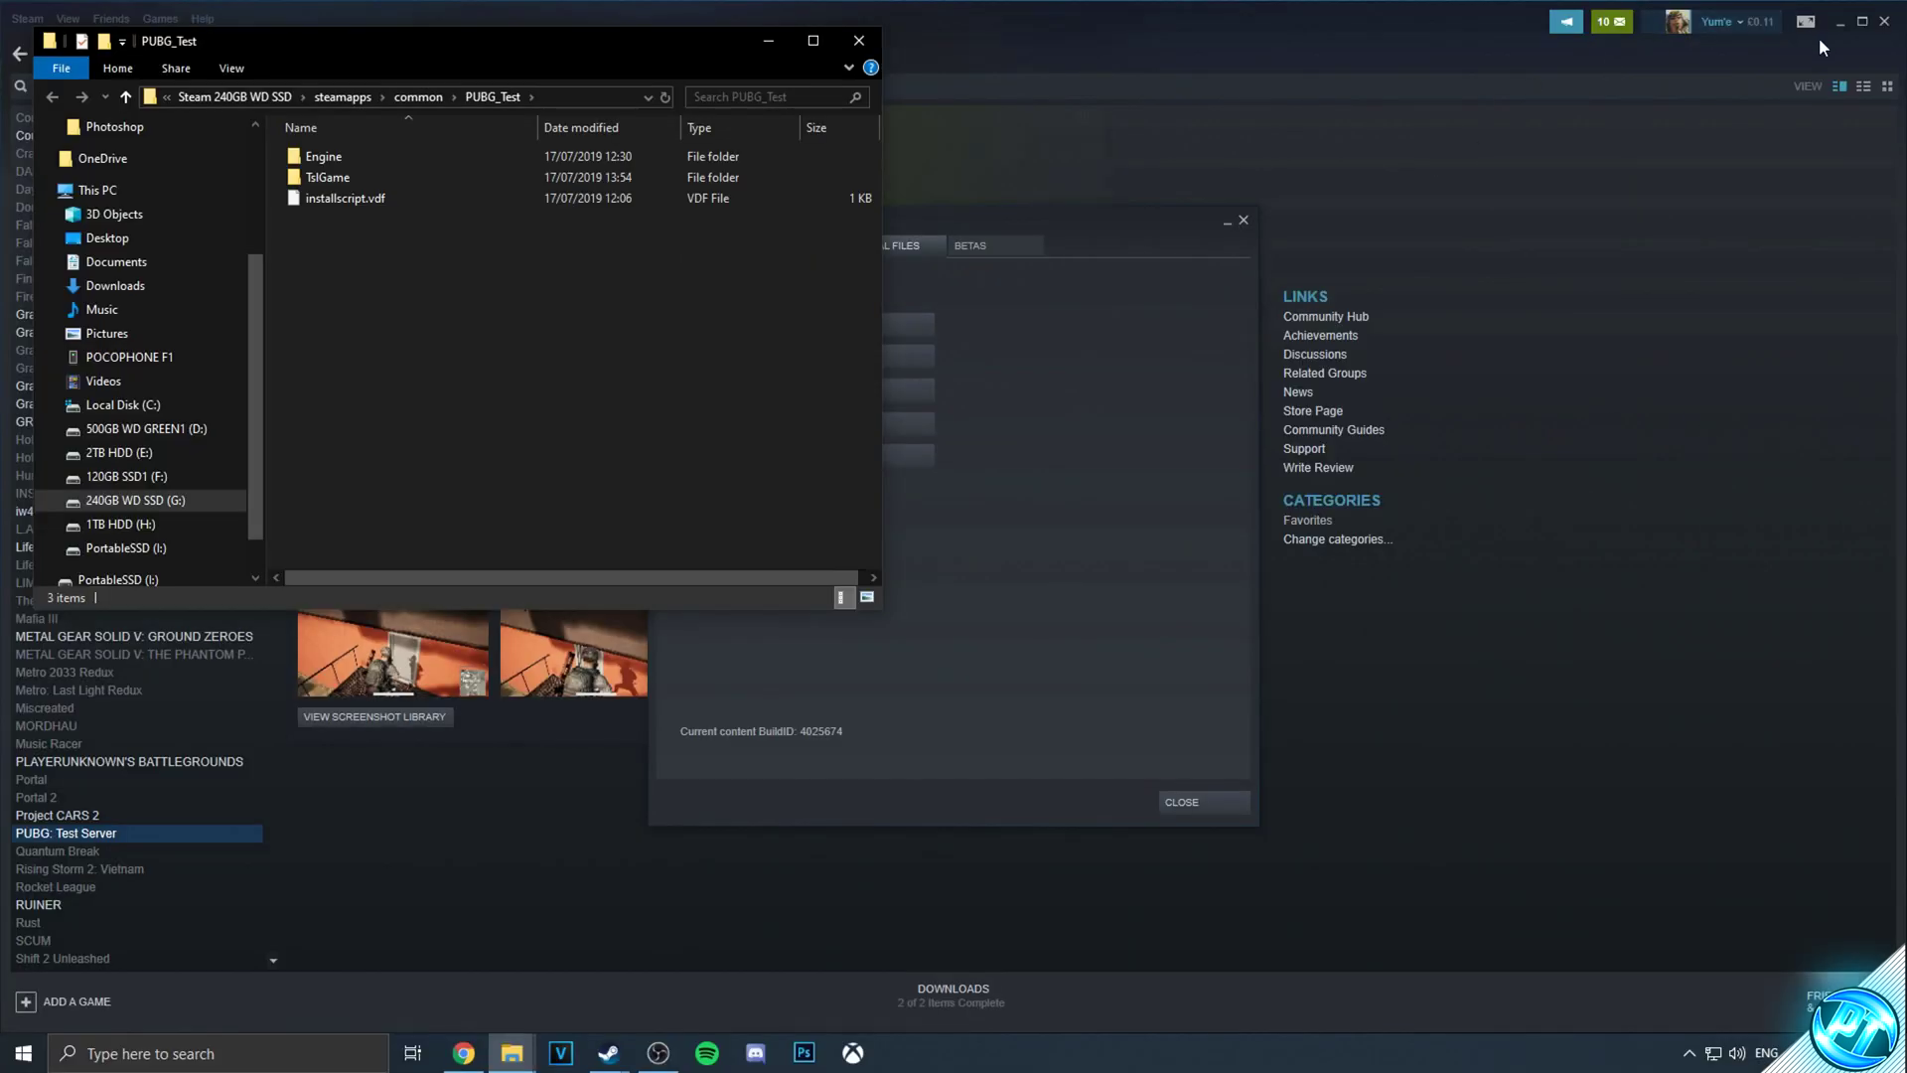
pyautogui.click(1841, 21)
pyautogui.click(1226, 221)
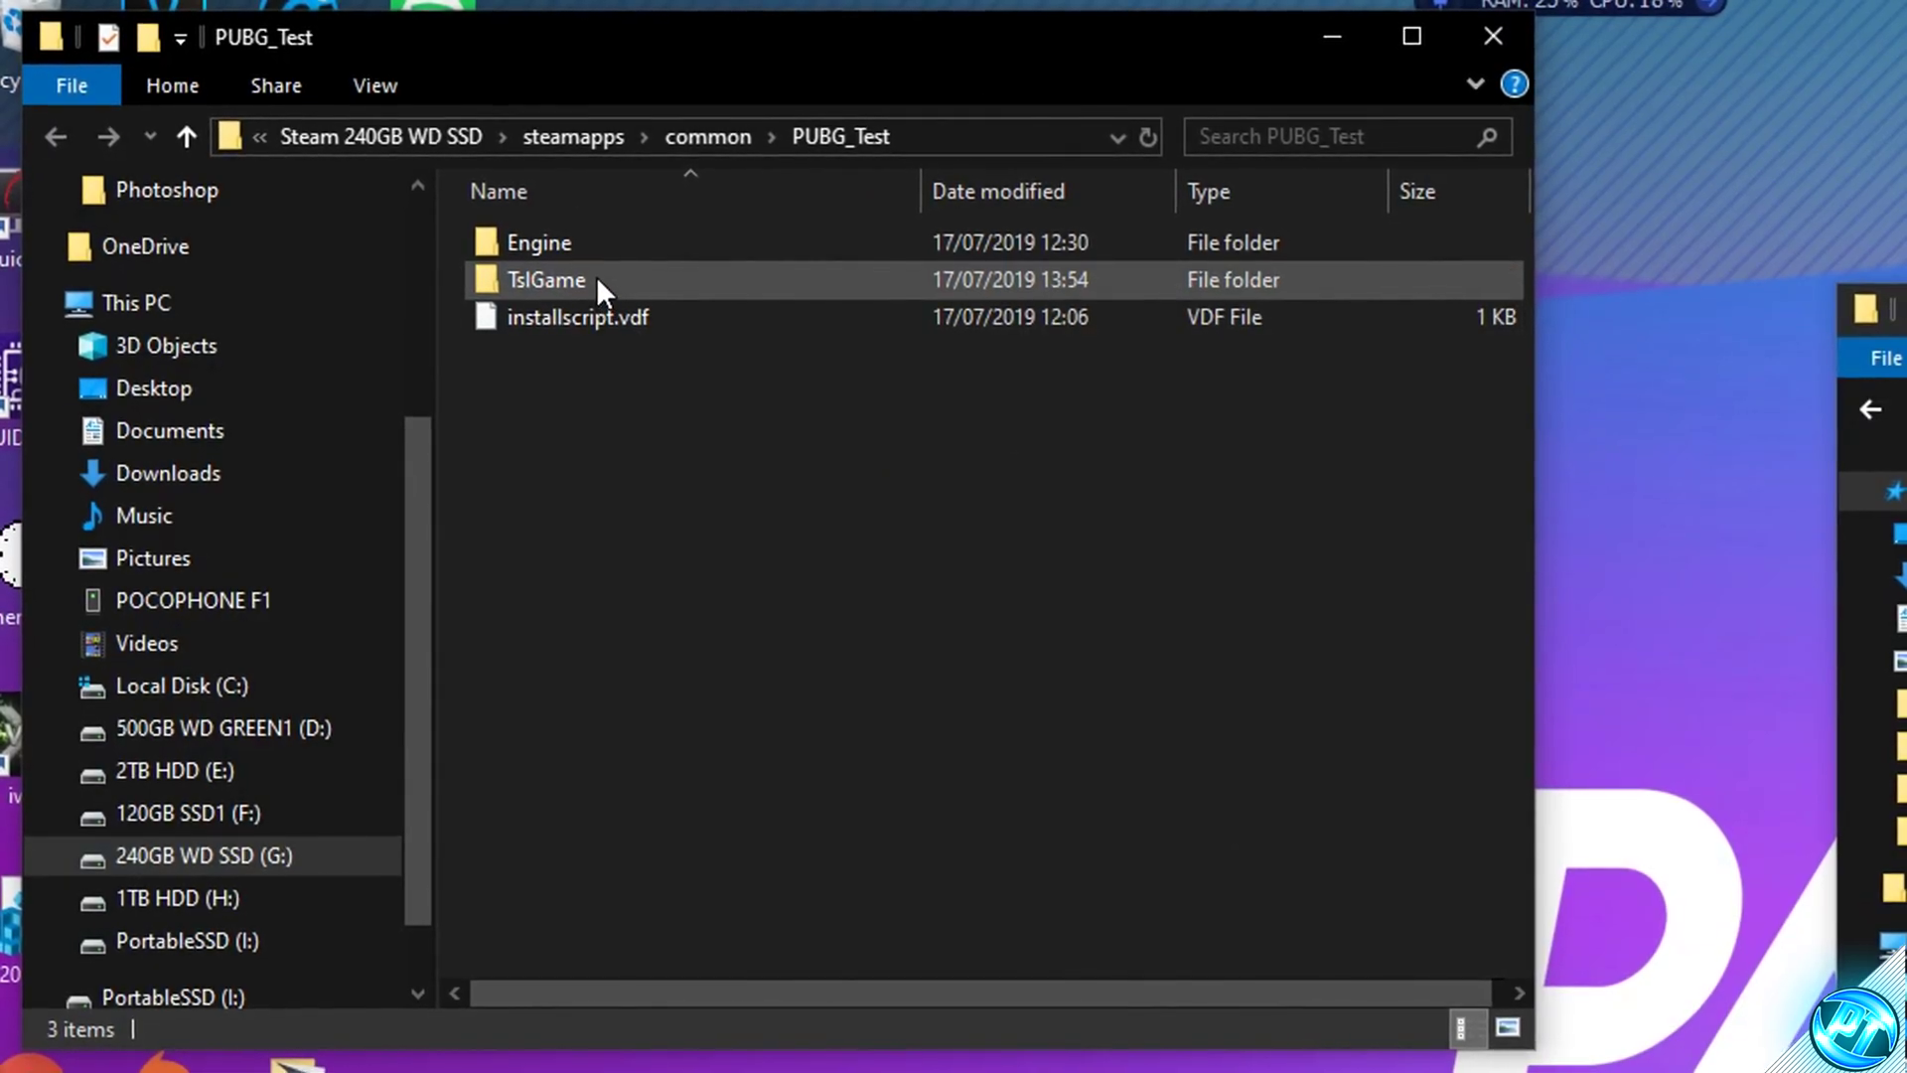
pyautogui.doubleClick(596, 276)
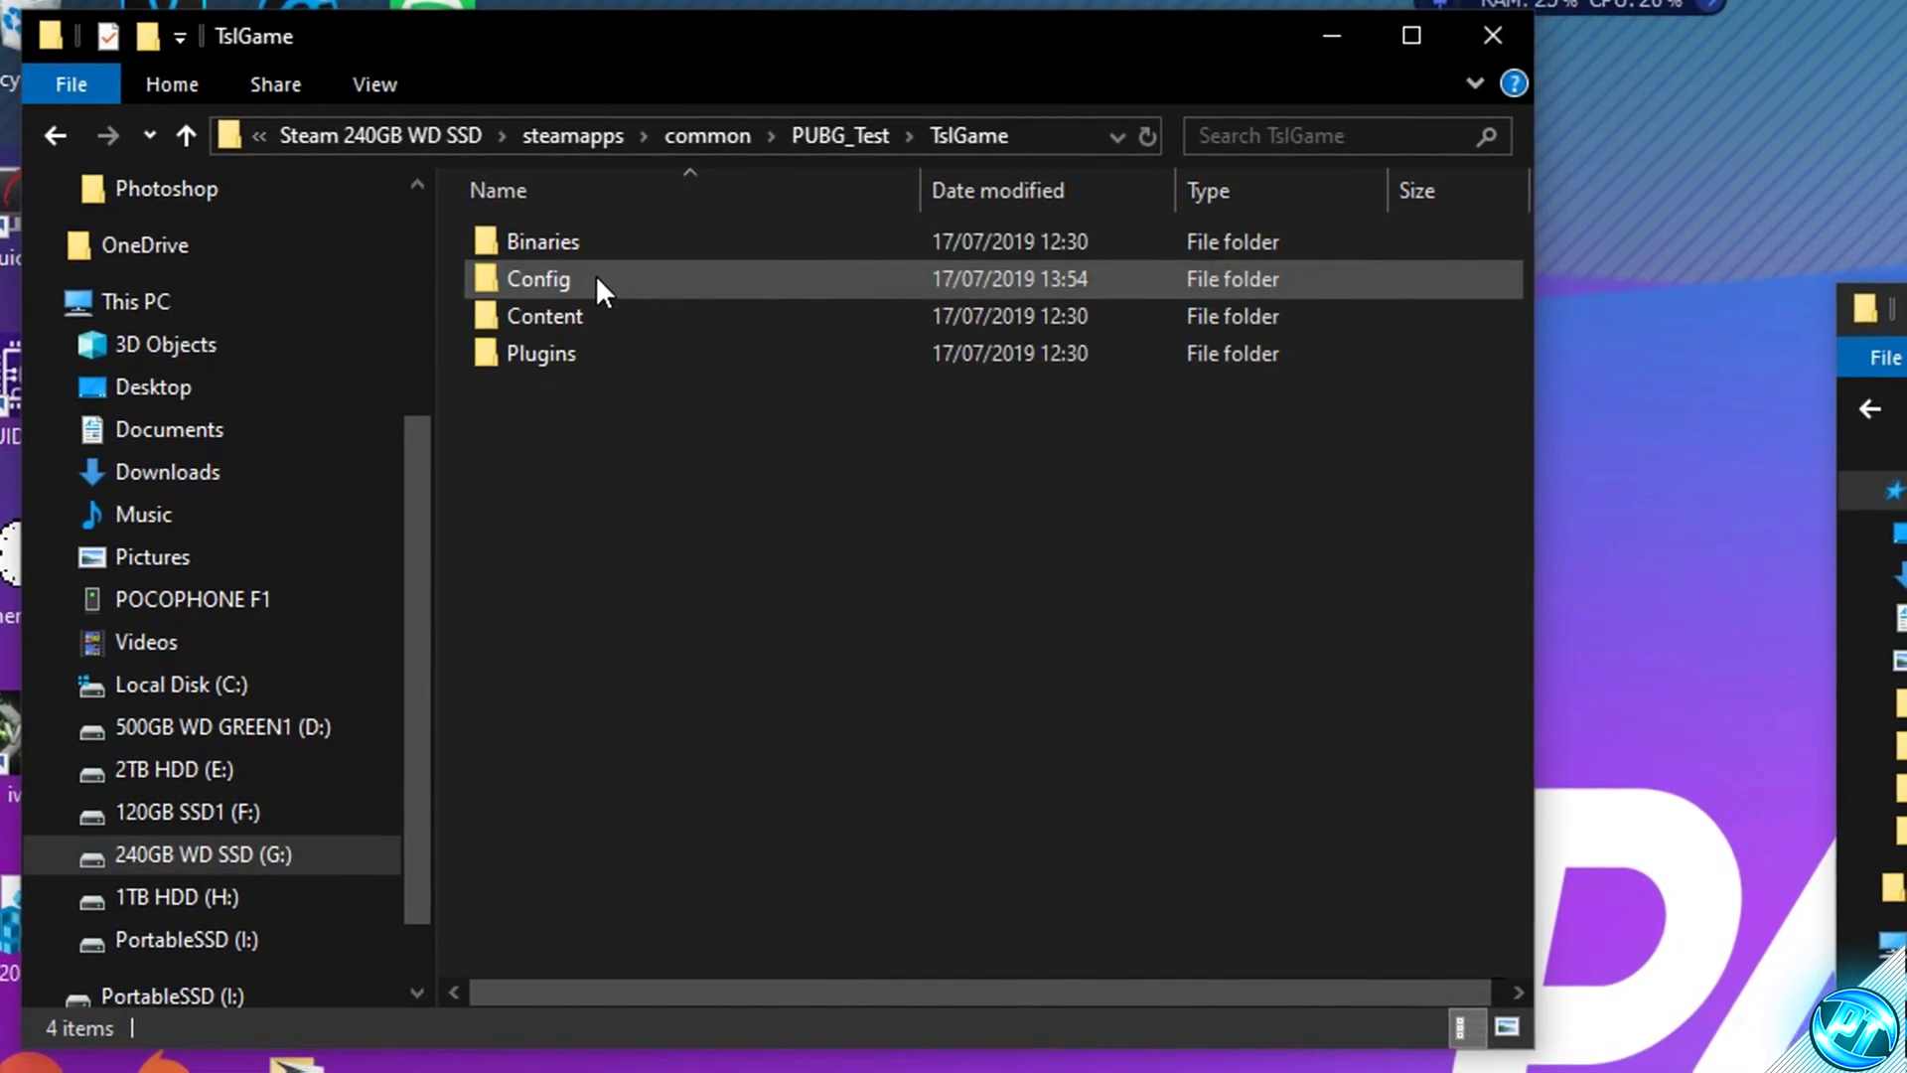
pyautogui.doubleClick(596, 276)
# Copy DefaultCompat and DefaultLightmass from Game dir config into TslGame\Config, replacing the existing files, and clear both folder windows from the desktop
pyautogui.moveTo(873, 447); pyautogui.dragTo(556, 199)
pyautogui.click(860, 327)
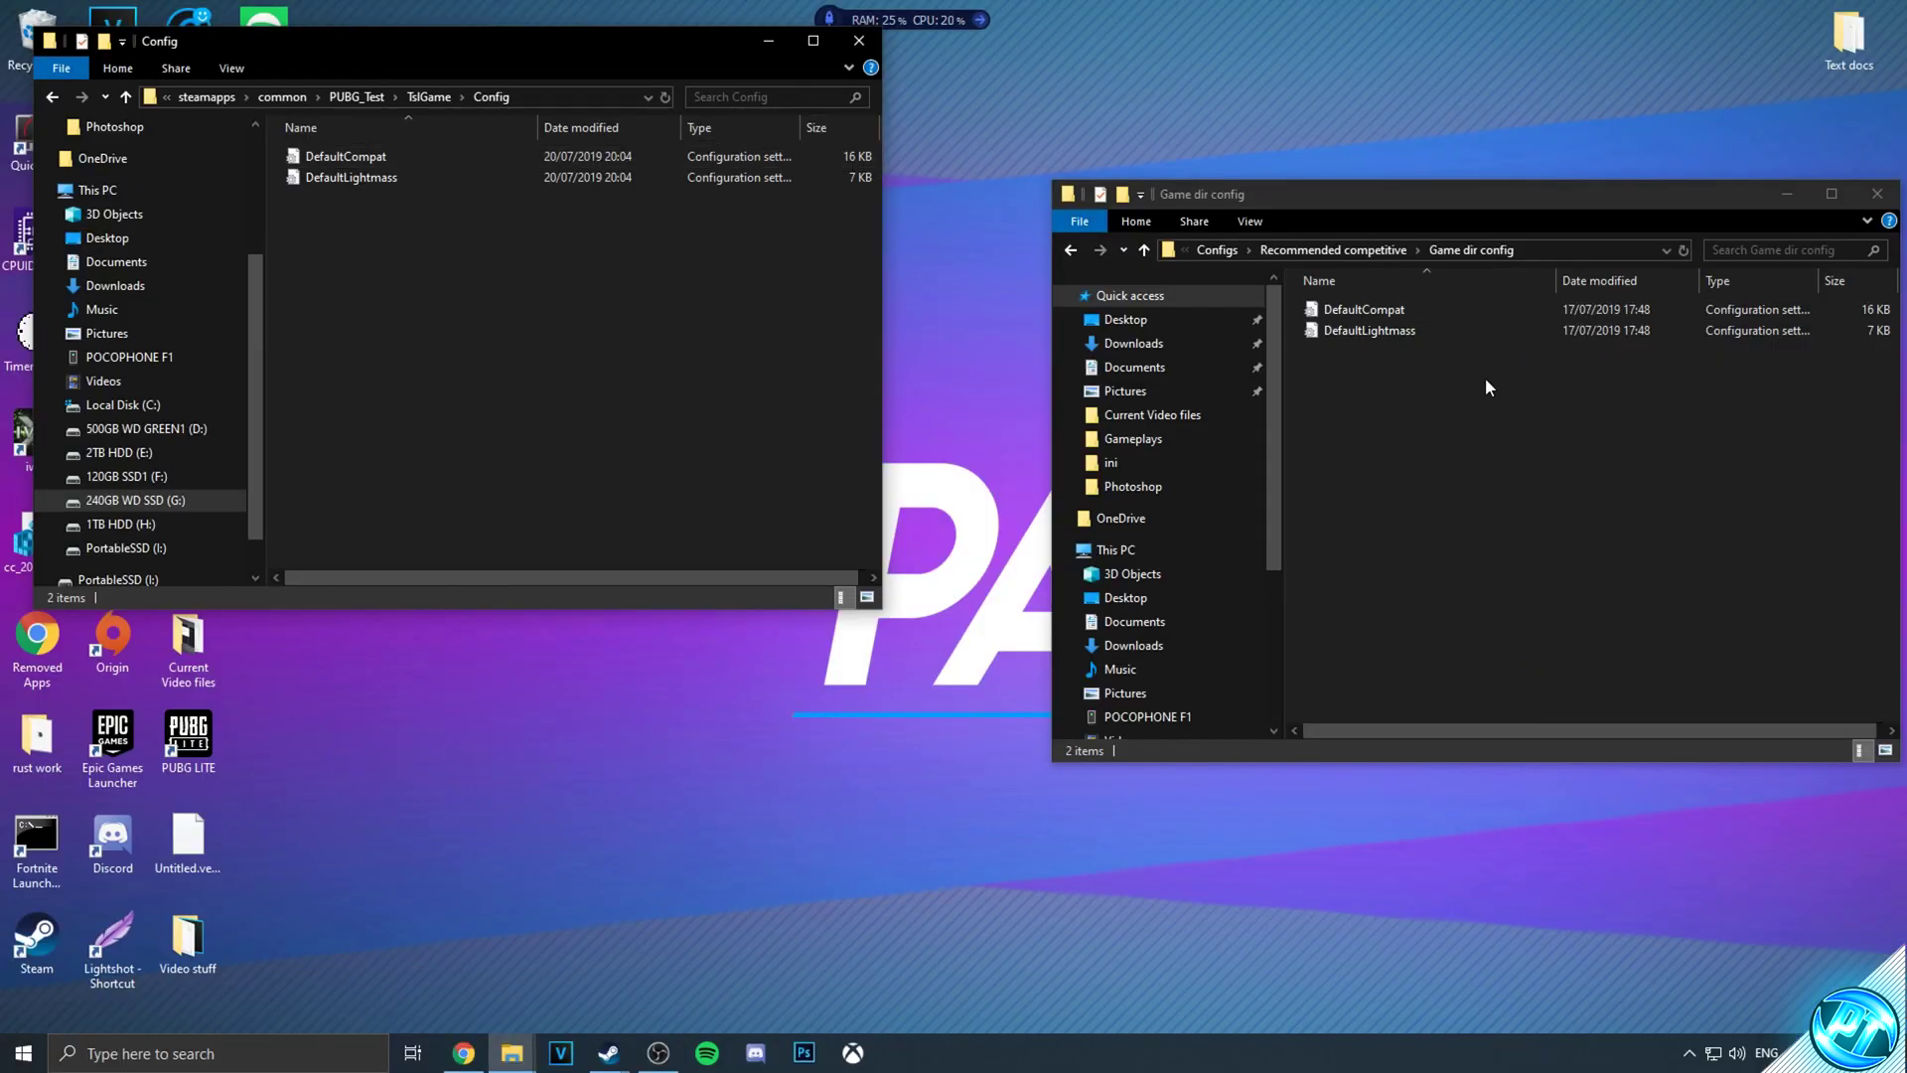
pyautogui.moveTo(1468, 439); pyautogui.dragTo(515, 292)
pyautogui.click(896, 370)
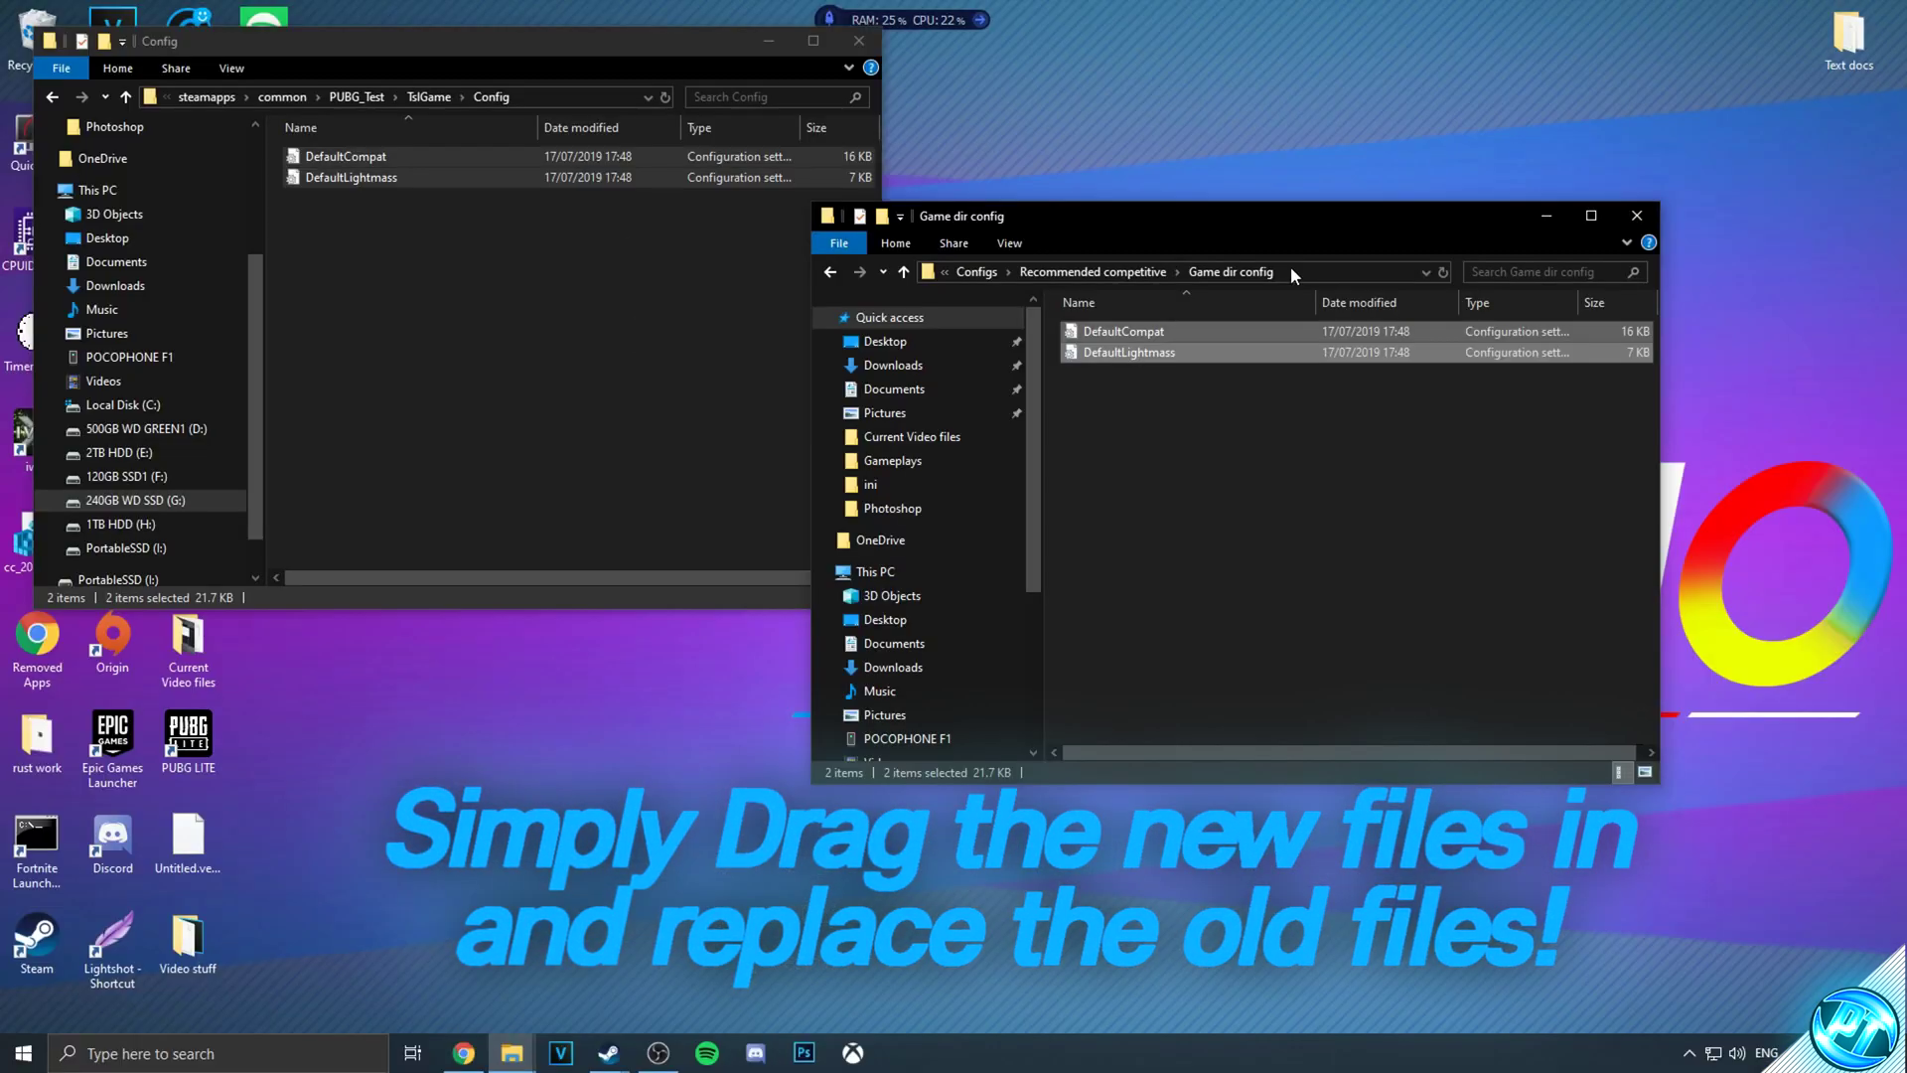
pyautogui.click(1545, 218)
pyautogui.click(861, 41)
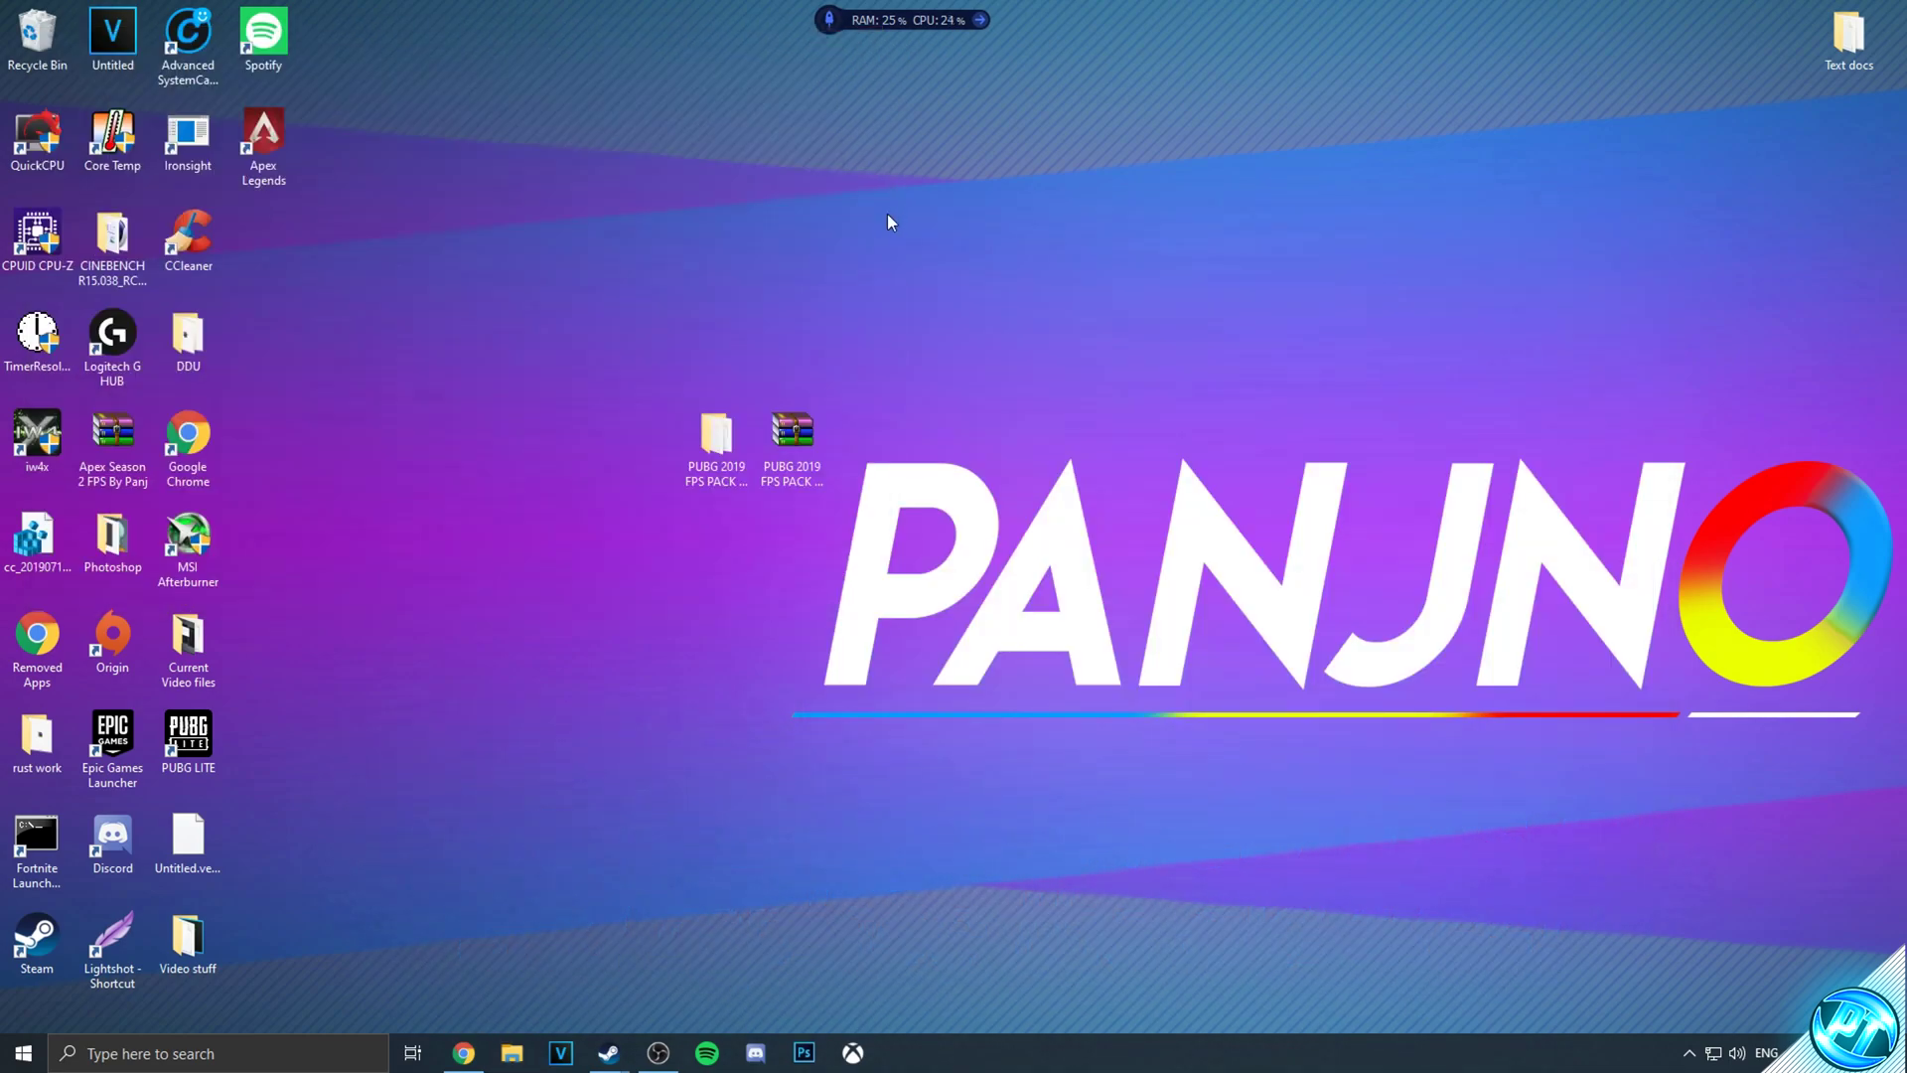
# Browse the local files of PUBG: Test Server again from its Steam Properties and open TslGame\Binaries\Win64
pyautogui.moveTo(609, 1053)
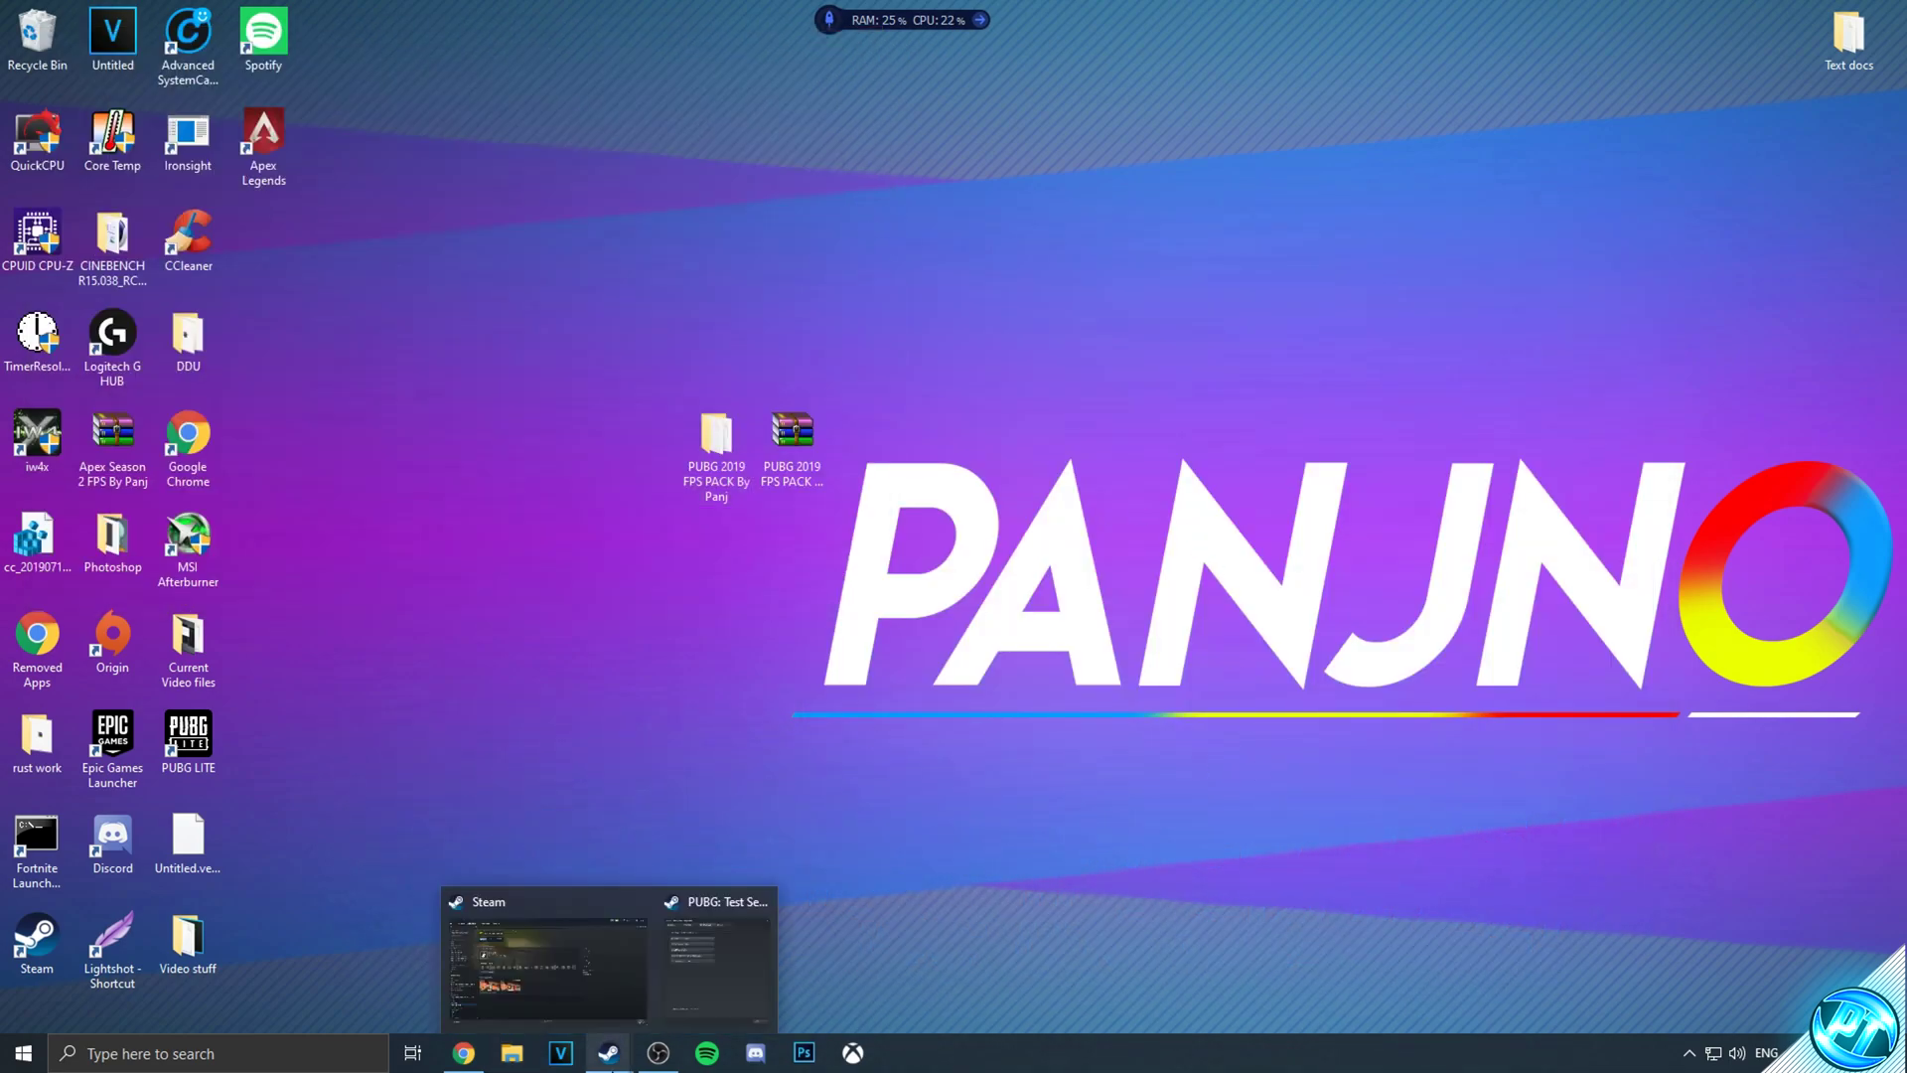
pyautogui.click(693, 972)
pyautogui.click(741, 323)
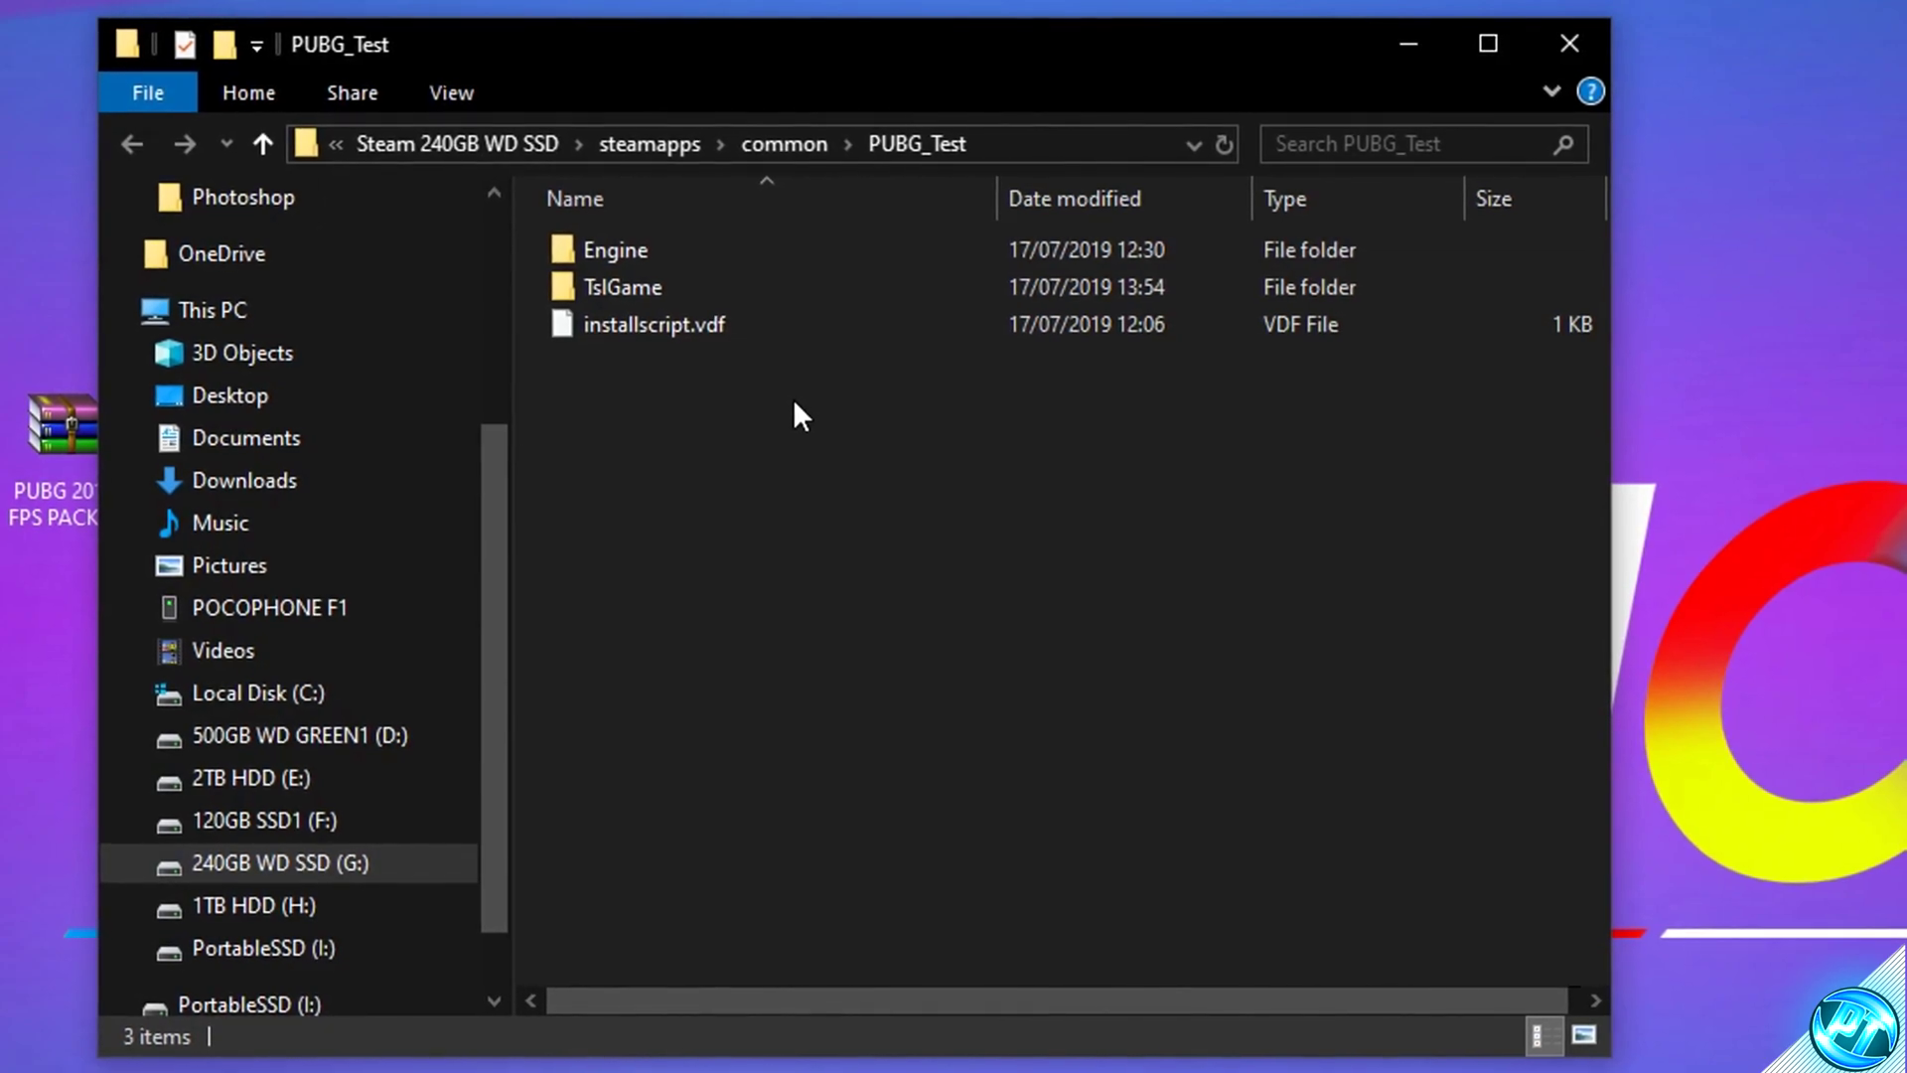
pyautogui.click(658, 286)
pyautogui.doubleClick(659, 286)
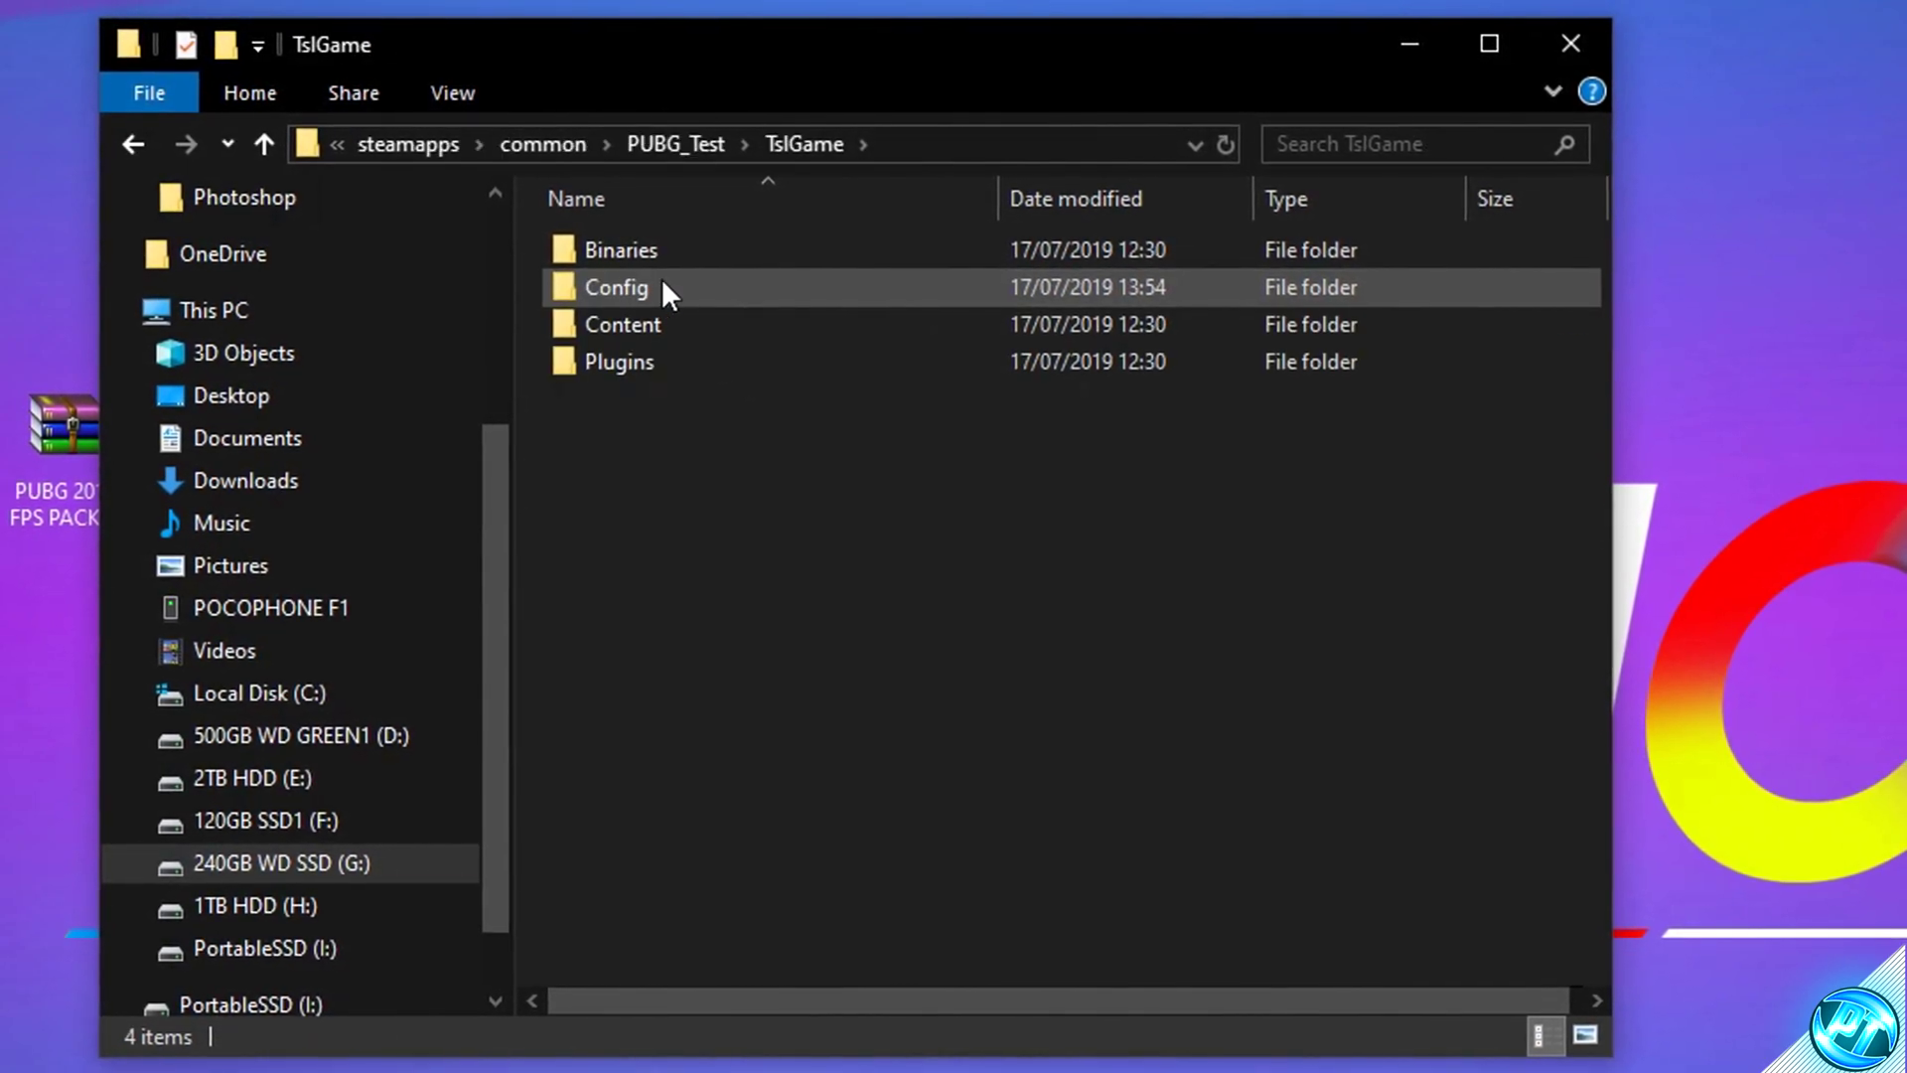
pyautogui.doubleClick(690, 252)
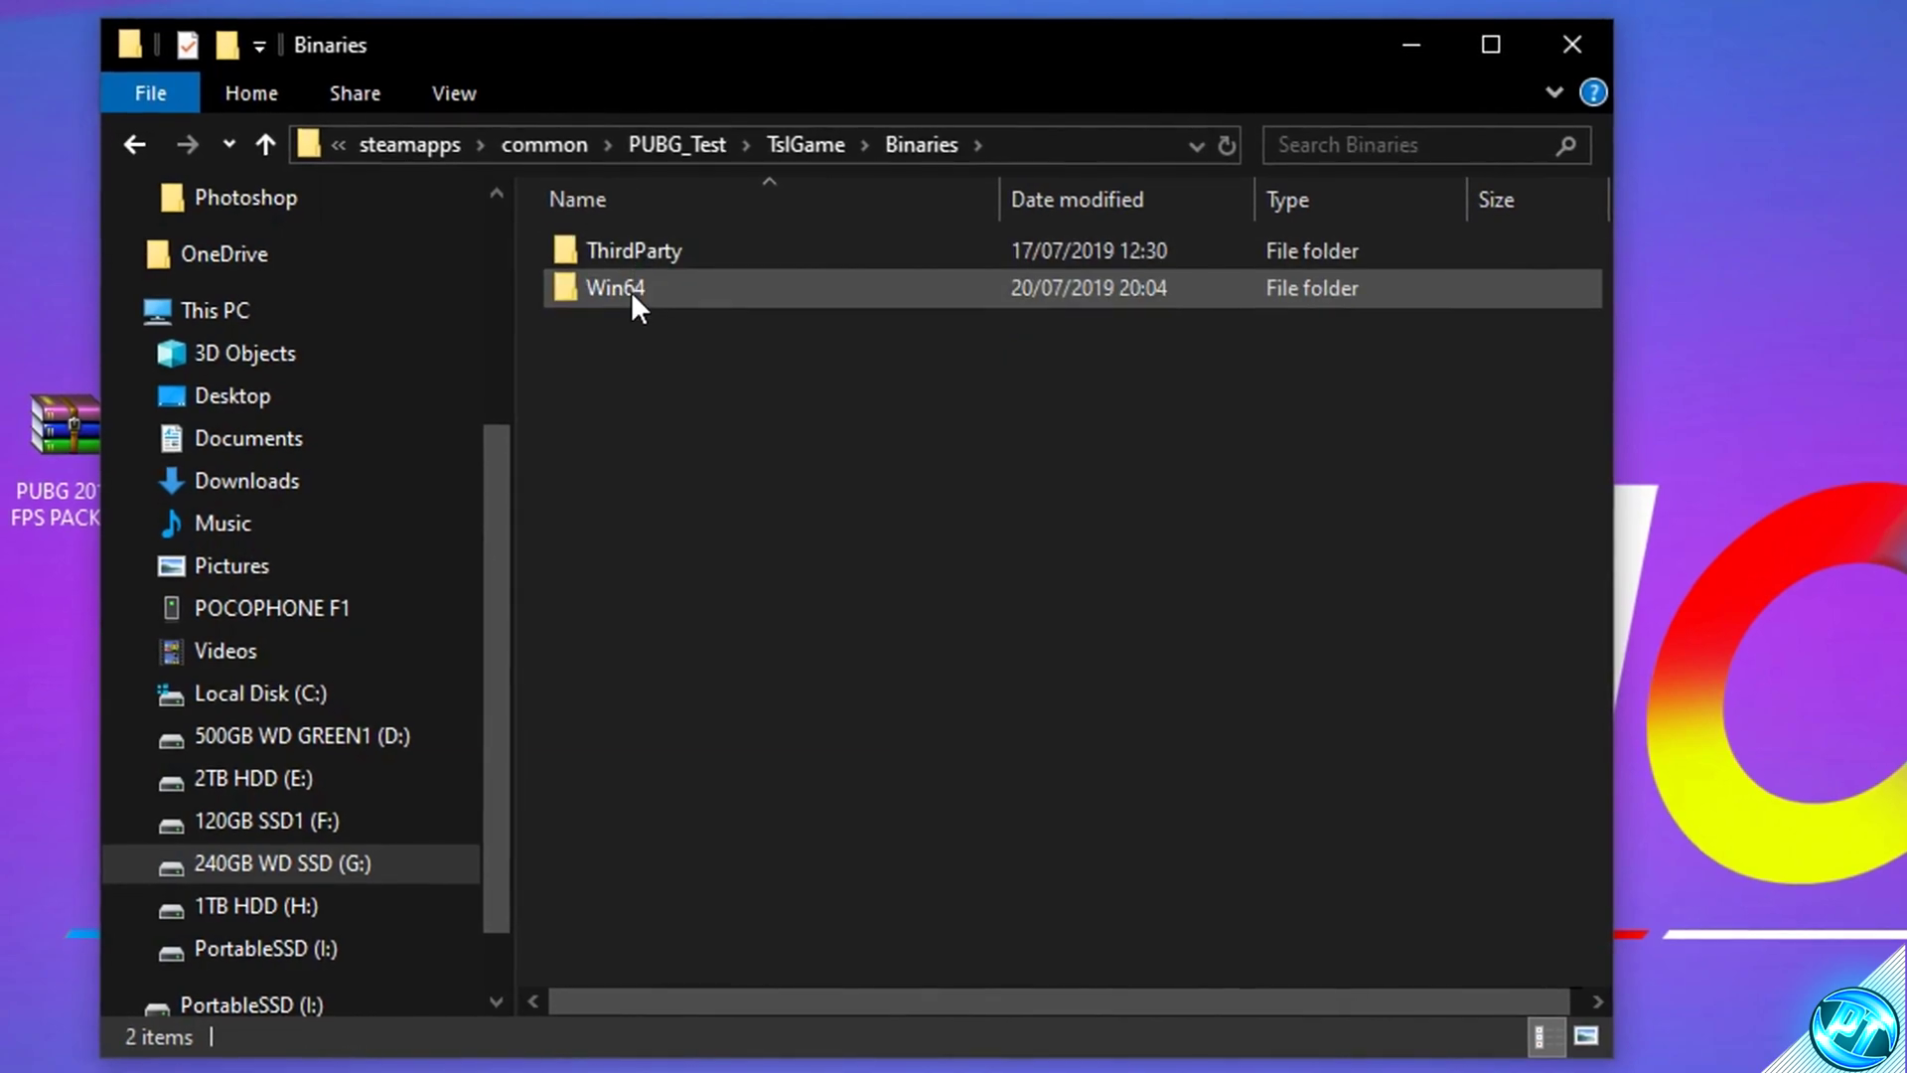
pyautogui.doubleClick(629, 289)
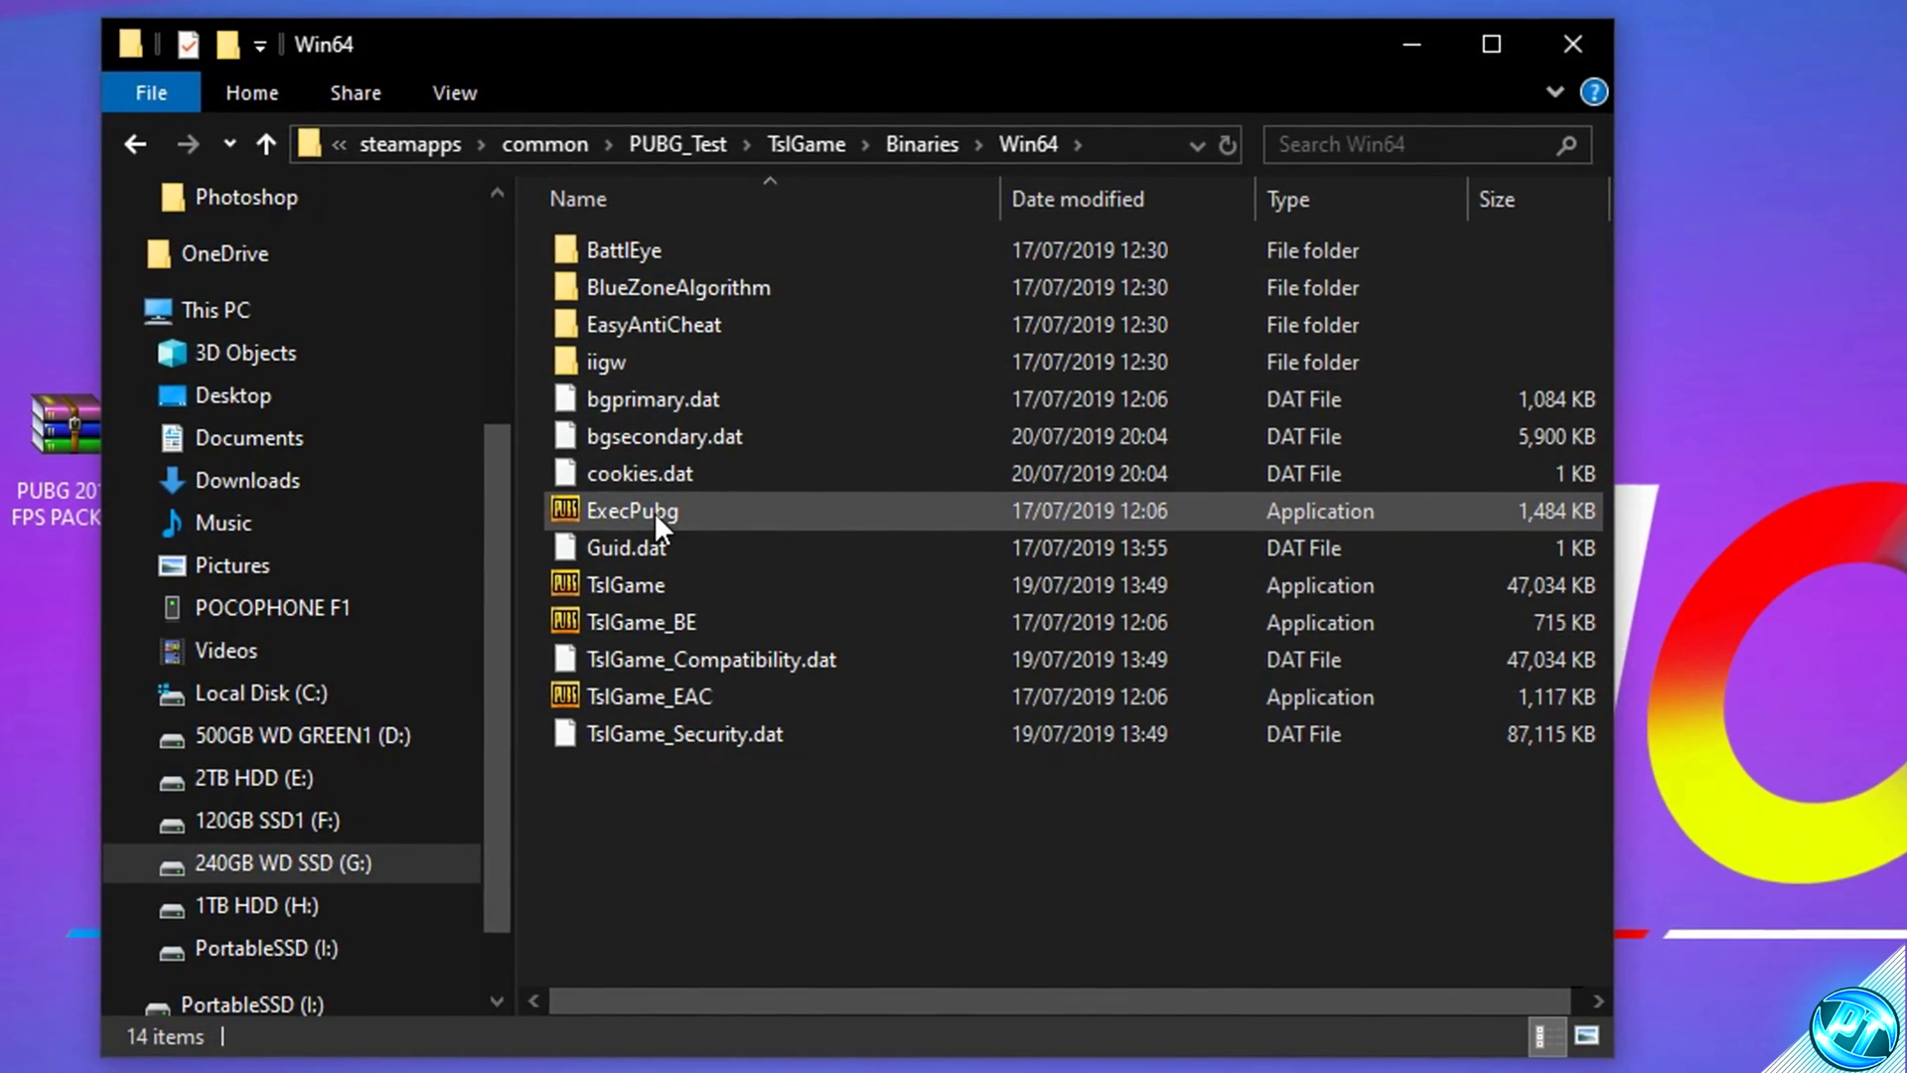
# In ExecPubg's compatibility properties, disable full-screen optimisations, override high DPI scaling with Application, and apply the changes
pyautogui.click(677, 512)
pyautogui.rightClick(678, 512)
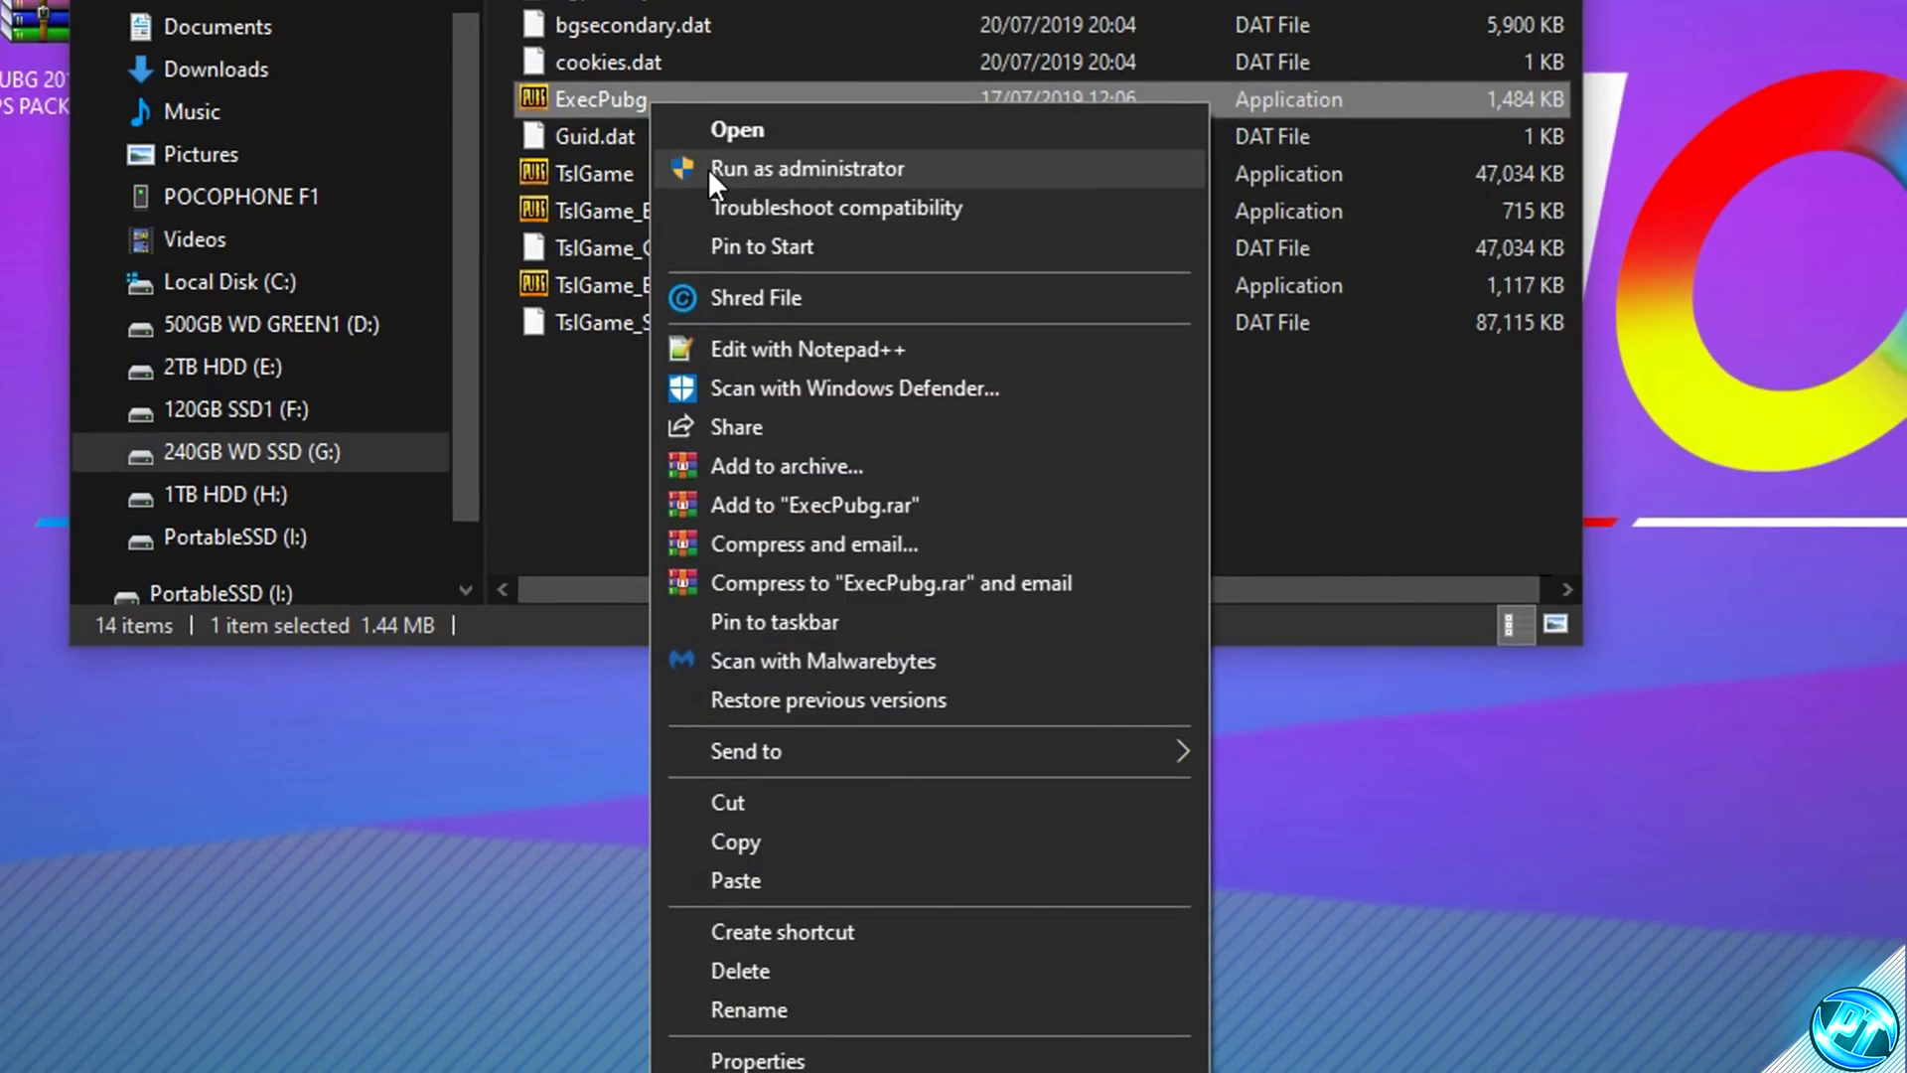
pyautogui.click(780, 1061)
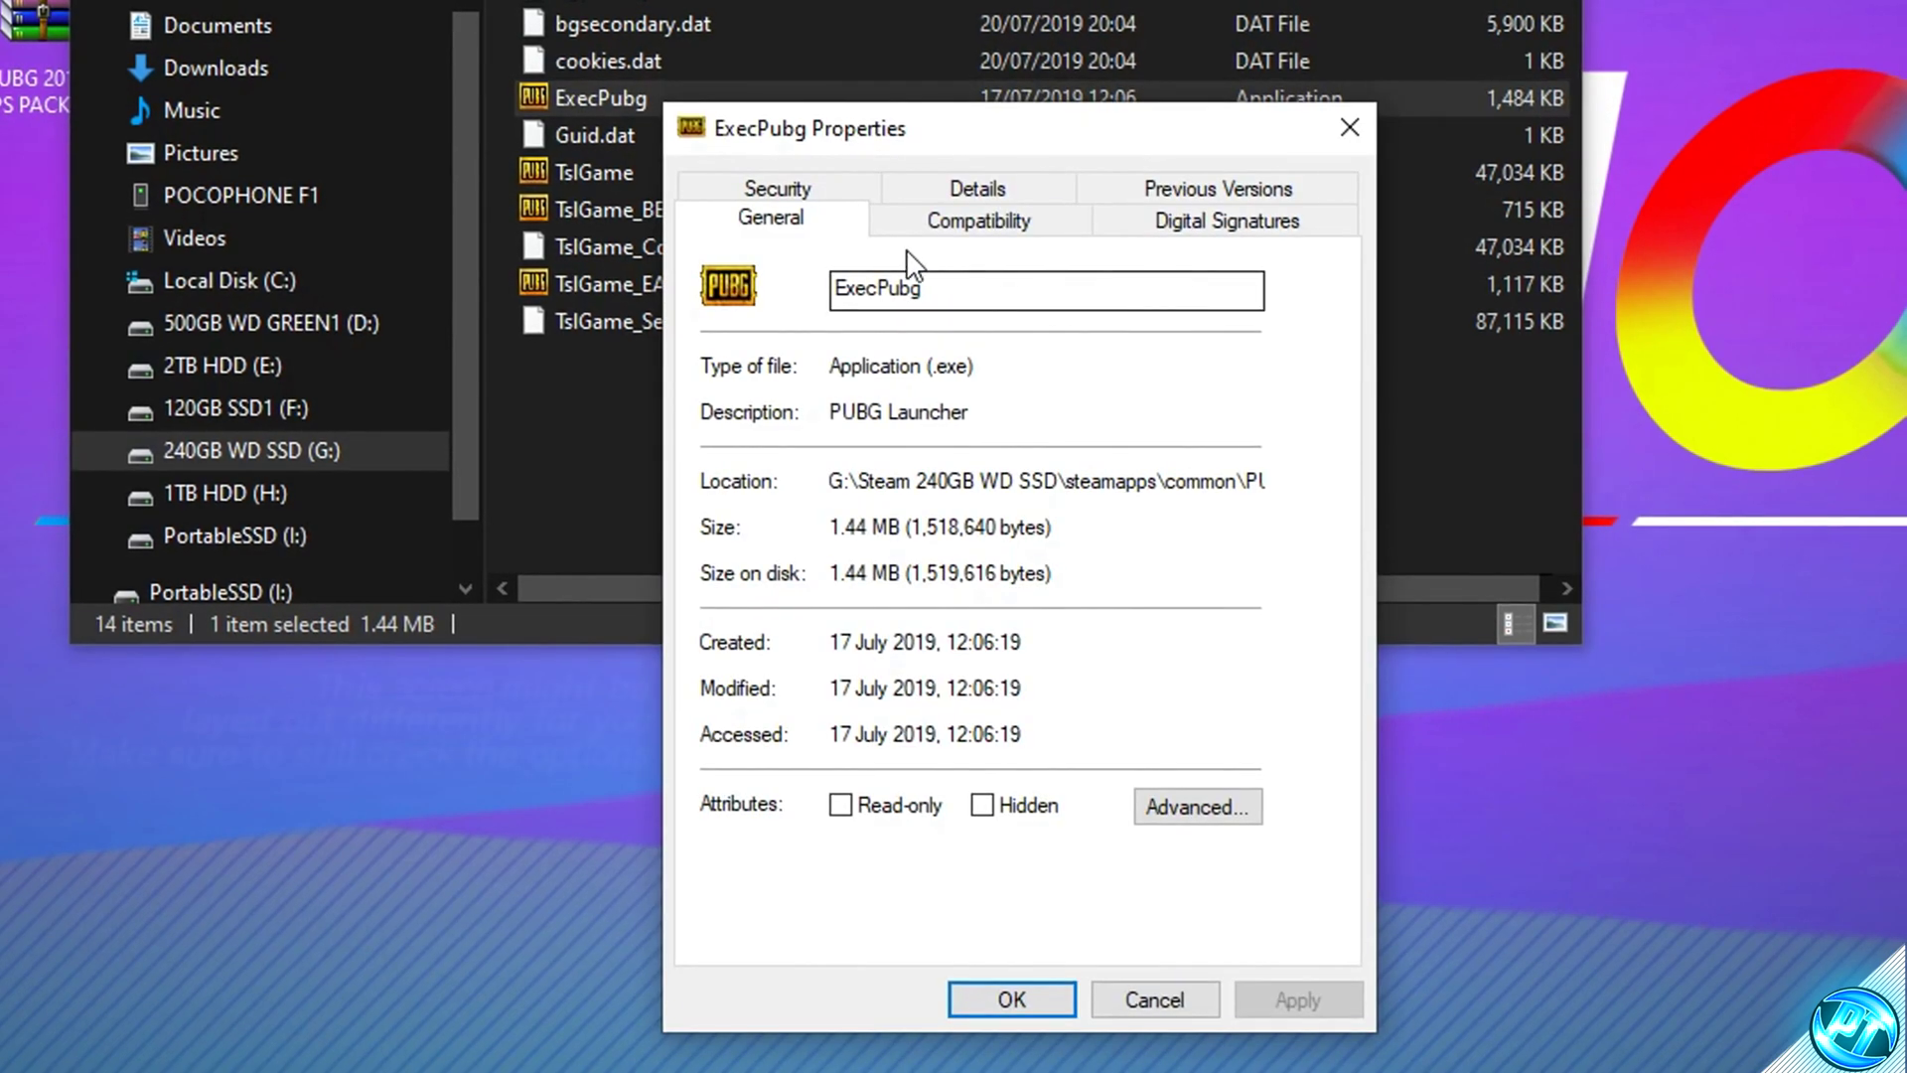
pyautogui.click(982, 219)
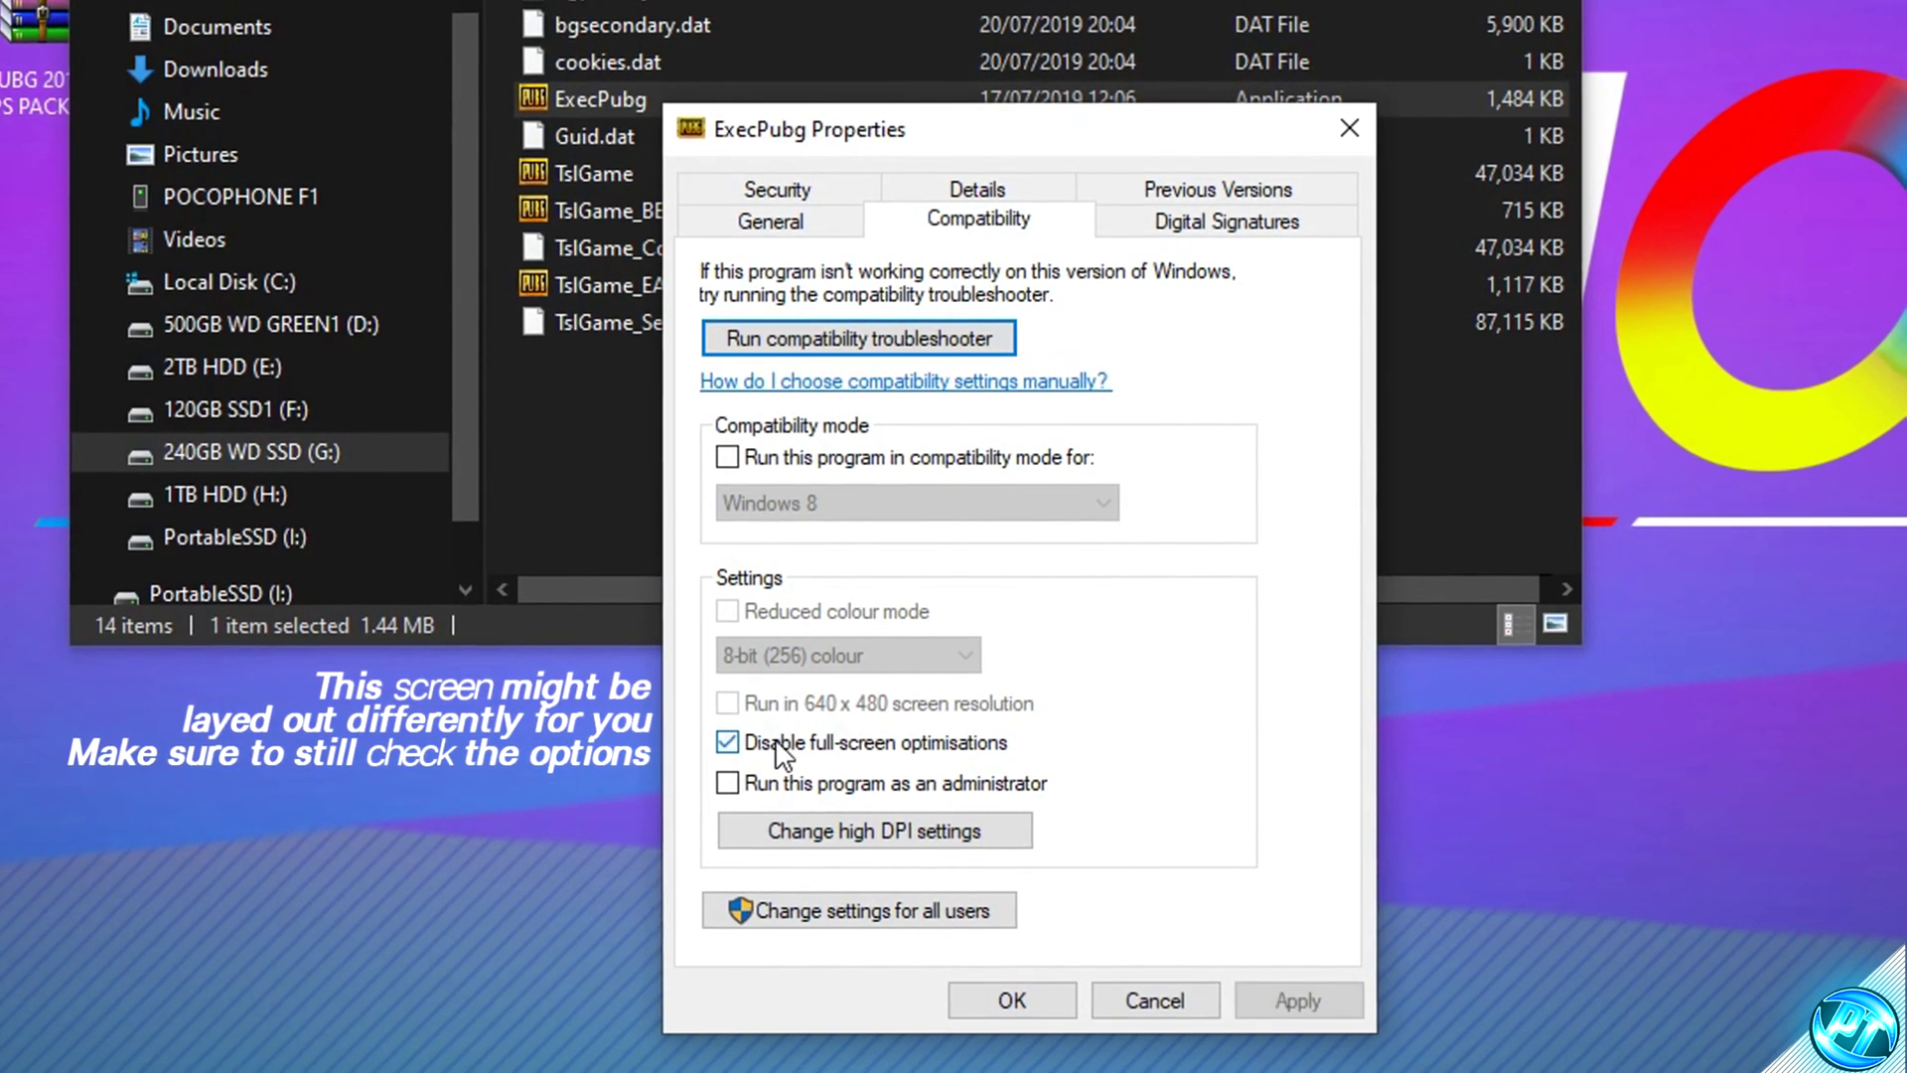
pyautogui.click(728, 739)
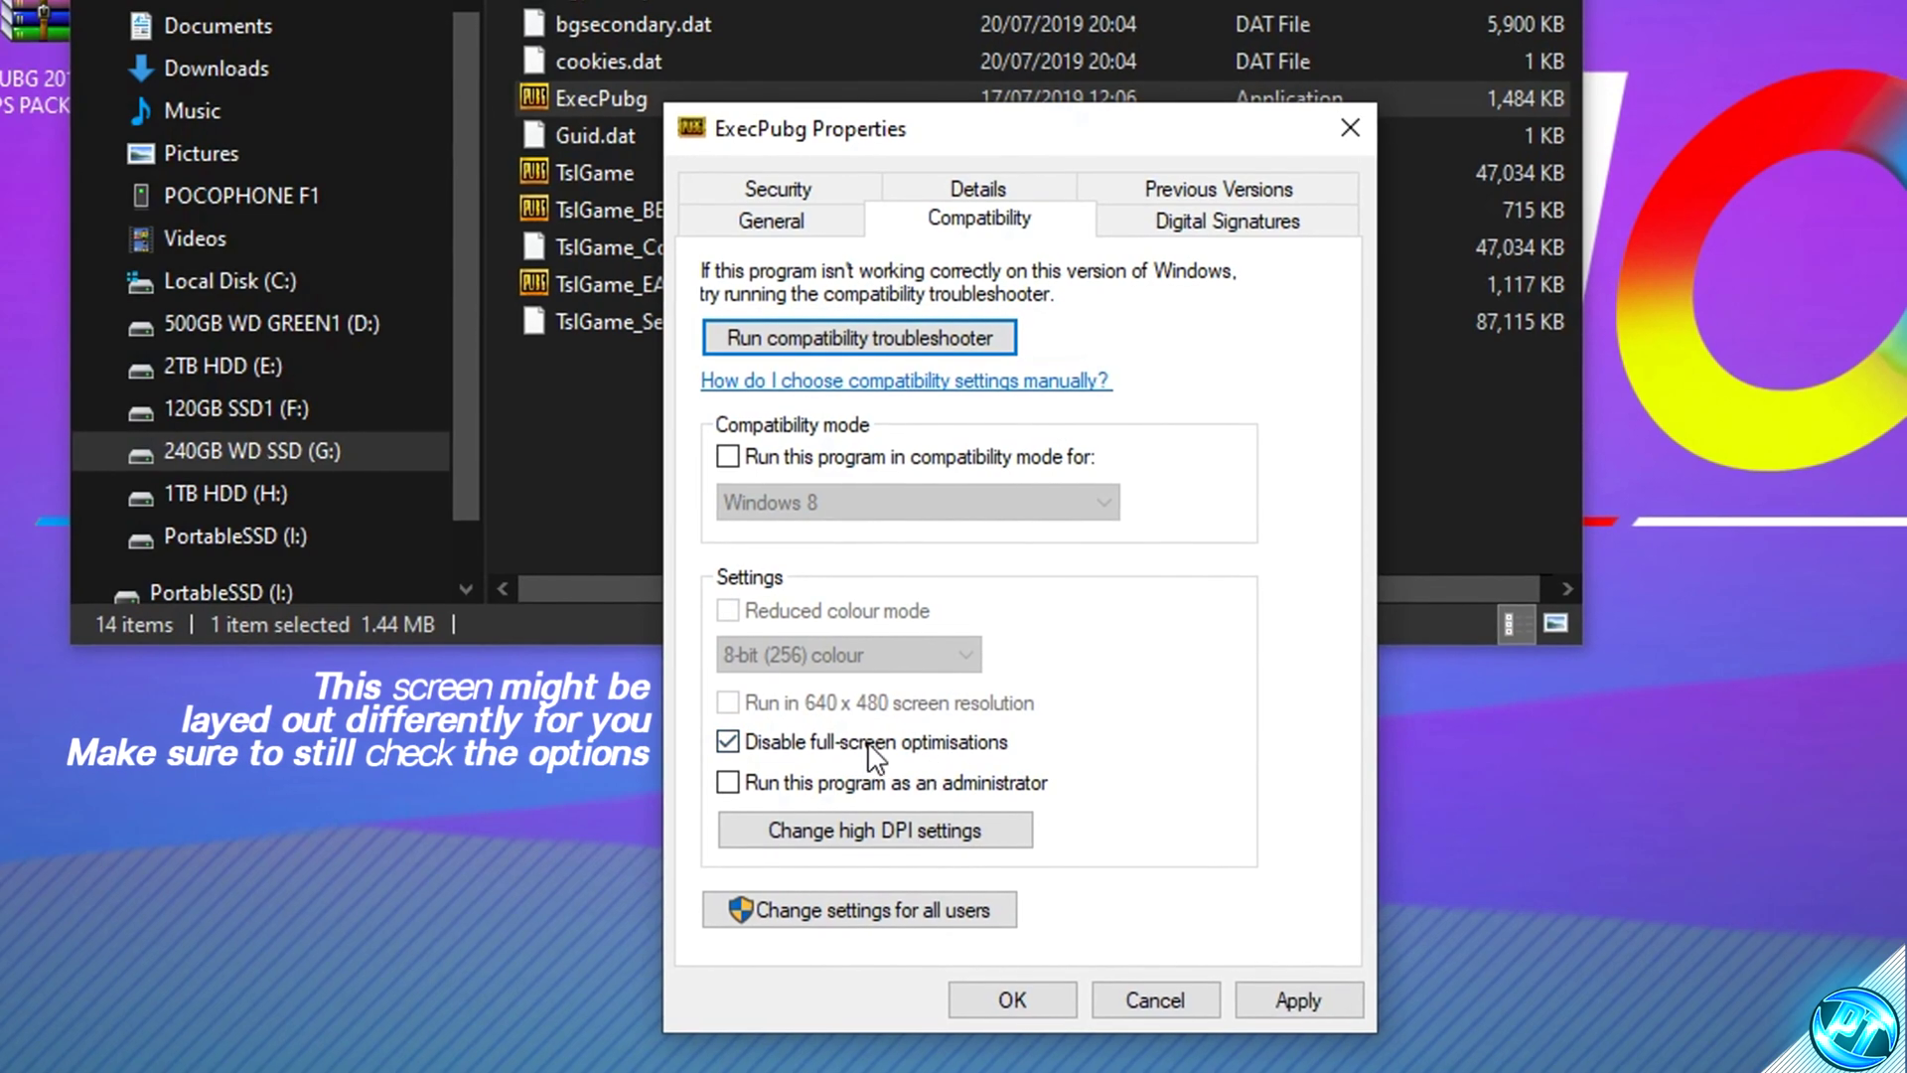
pyautogui.click(869, 830)
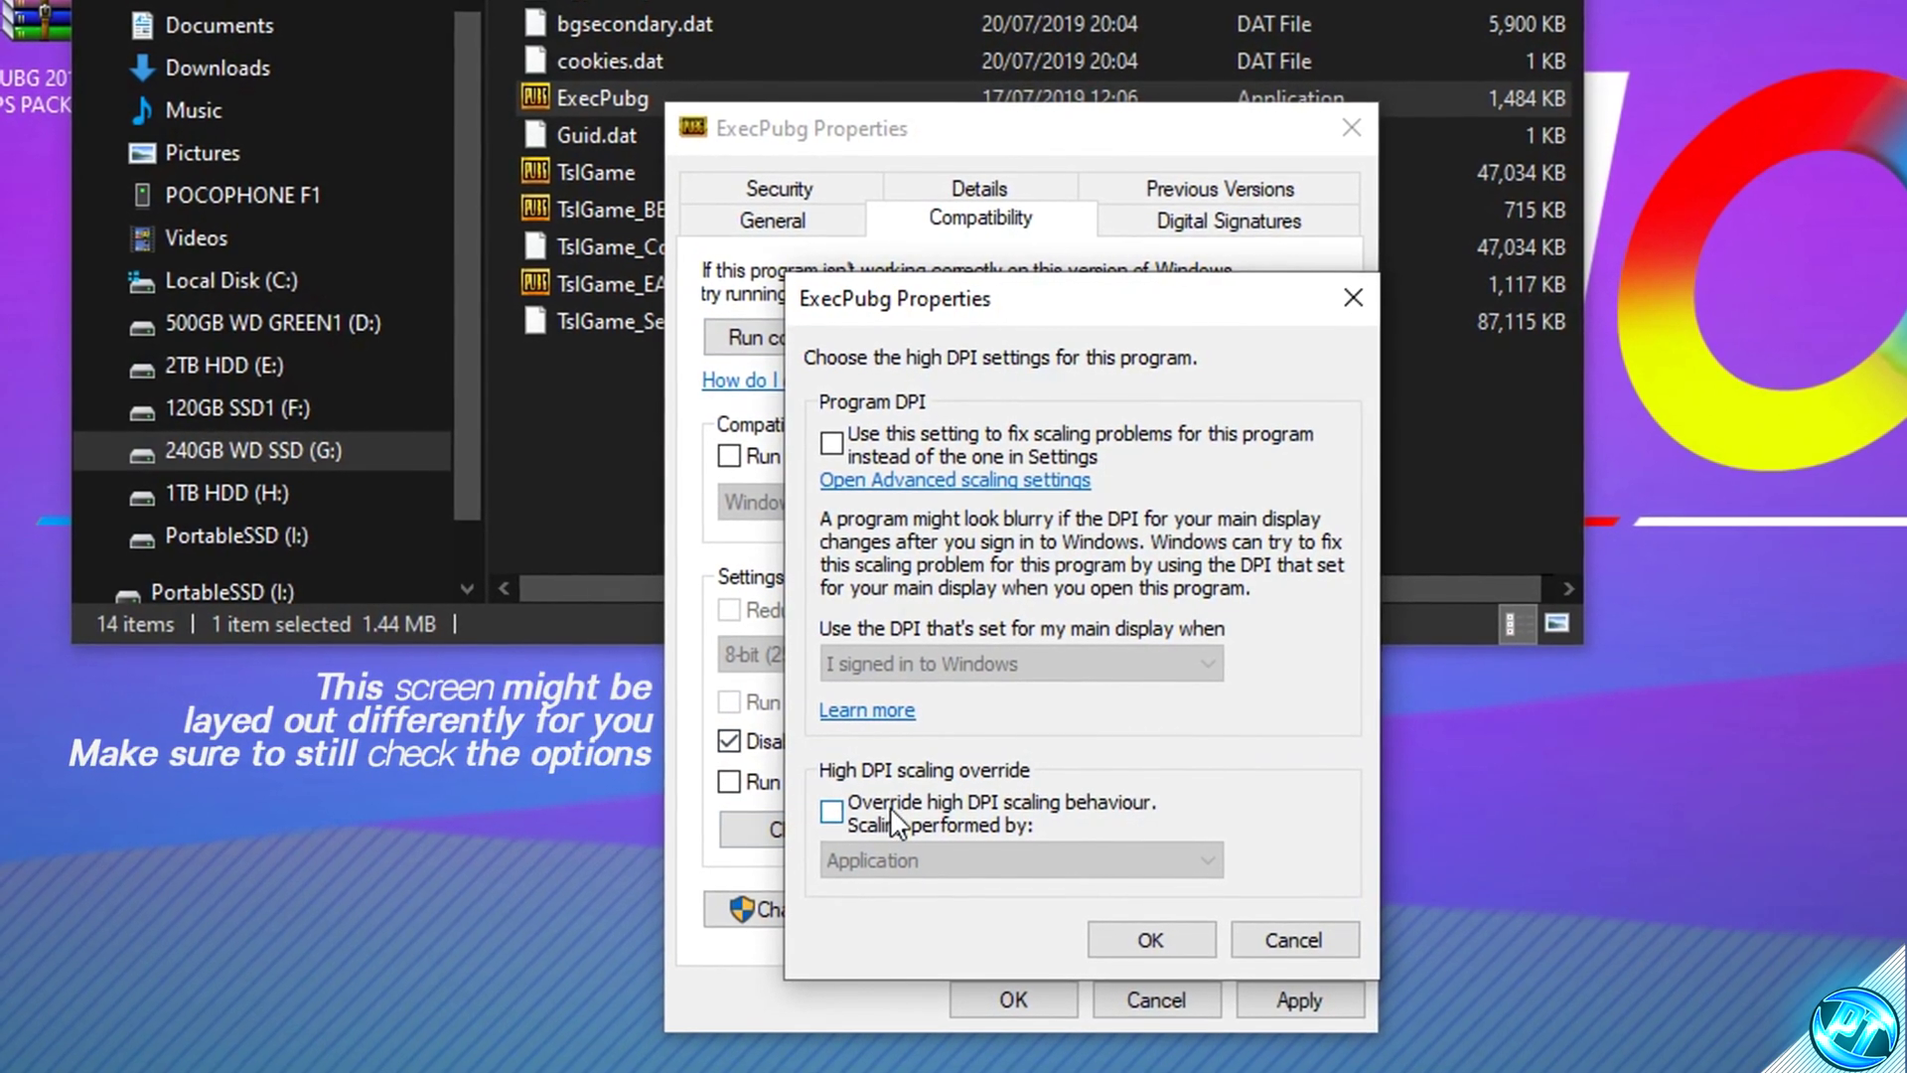
pyautogui.click(889, 806)
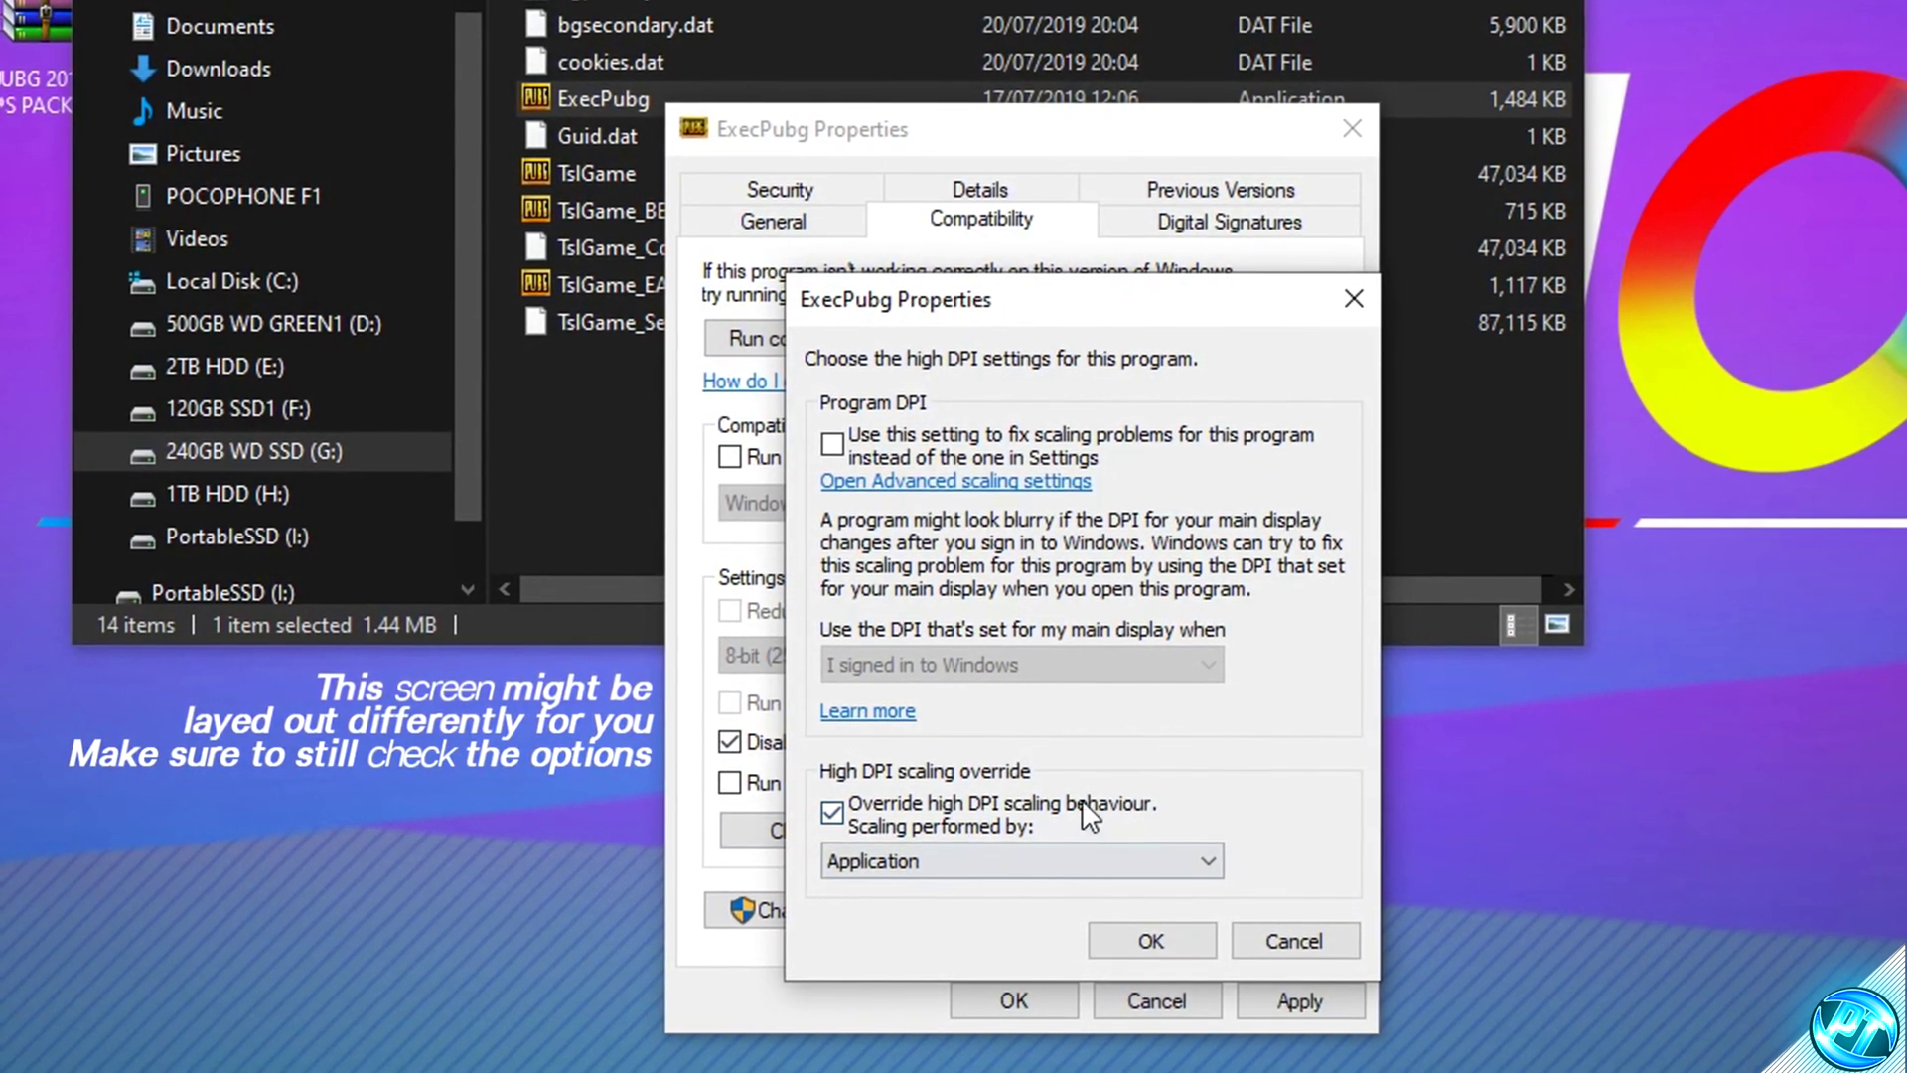
pyautogui.click(1149, 939)
pyautogui.click(1306, 995)
pyautogui.click(1043, 998)
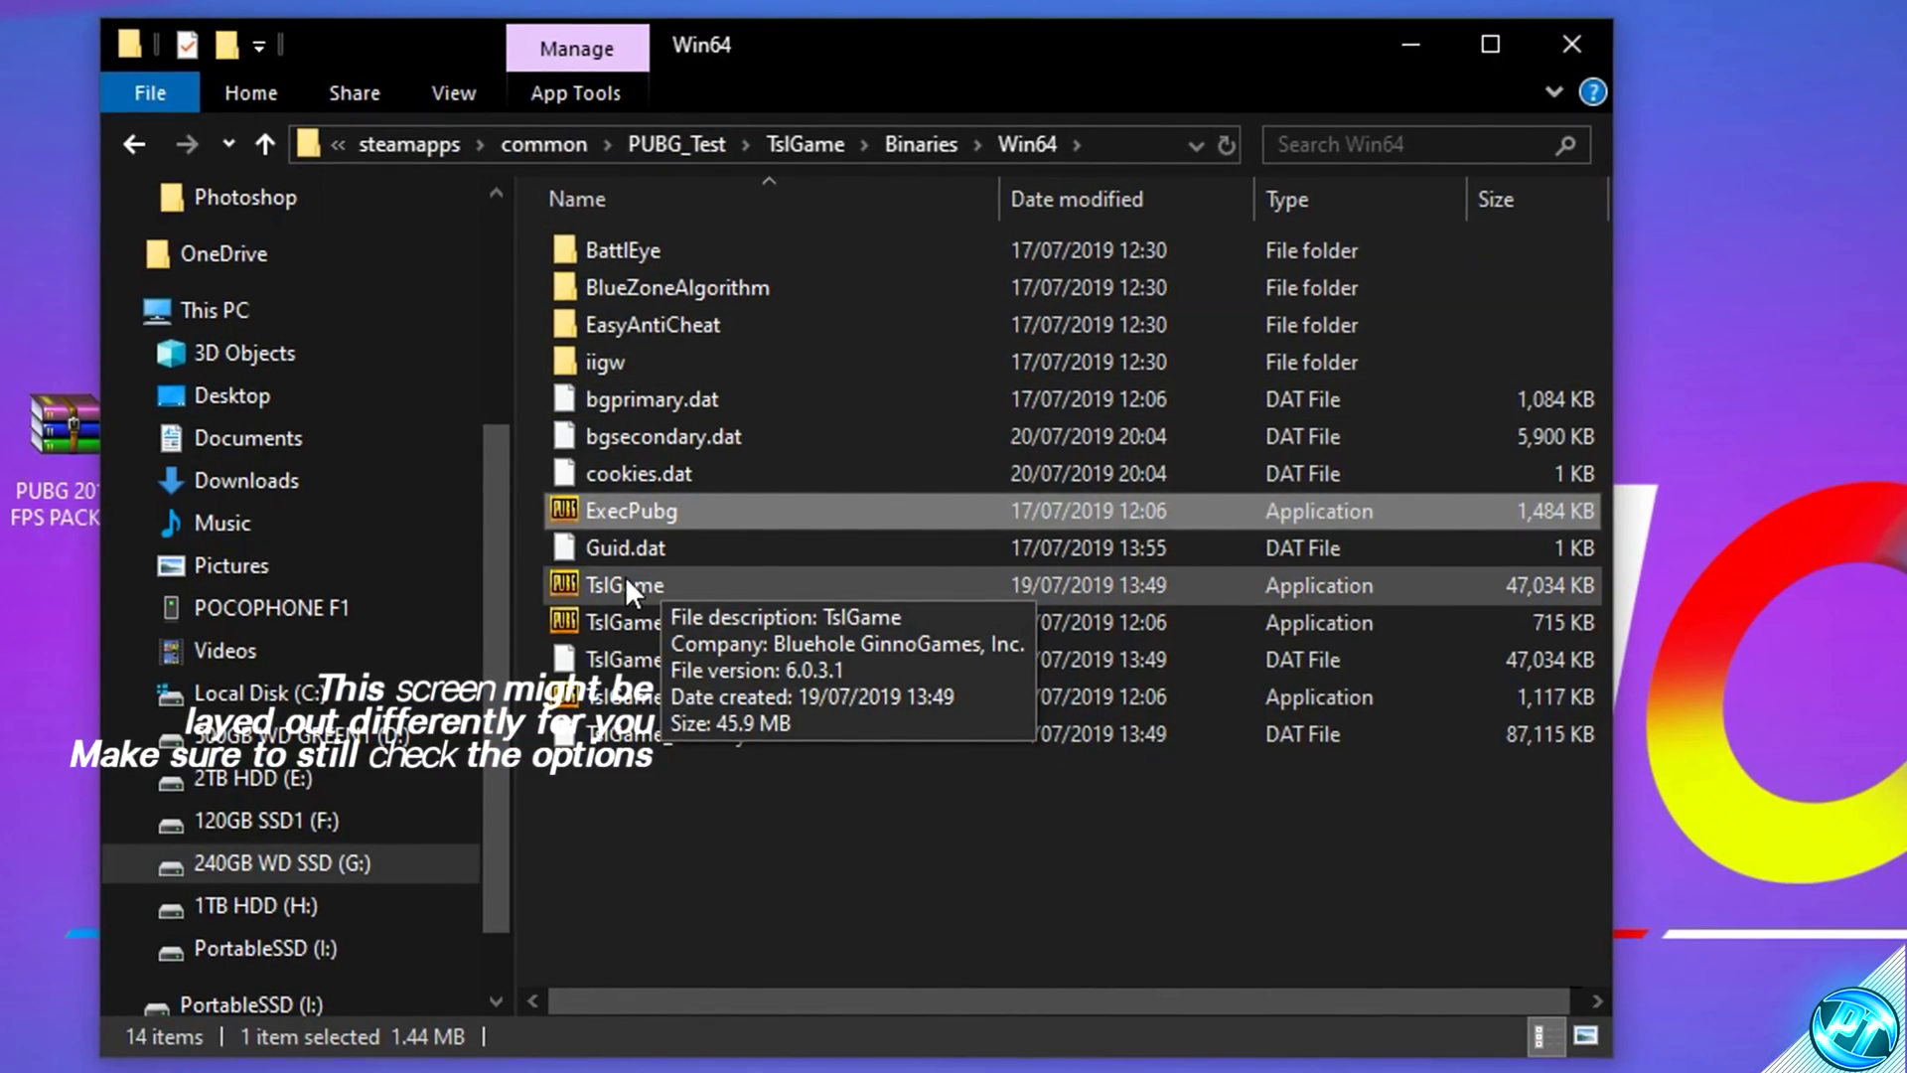
# Apply the same compatibility settings to the TslGame application in Win64 and close the folder window
pyautogui.click(626, 582)
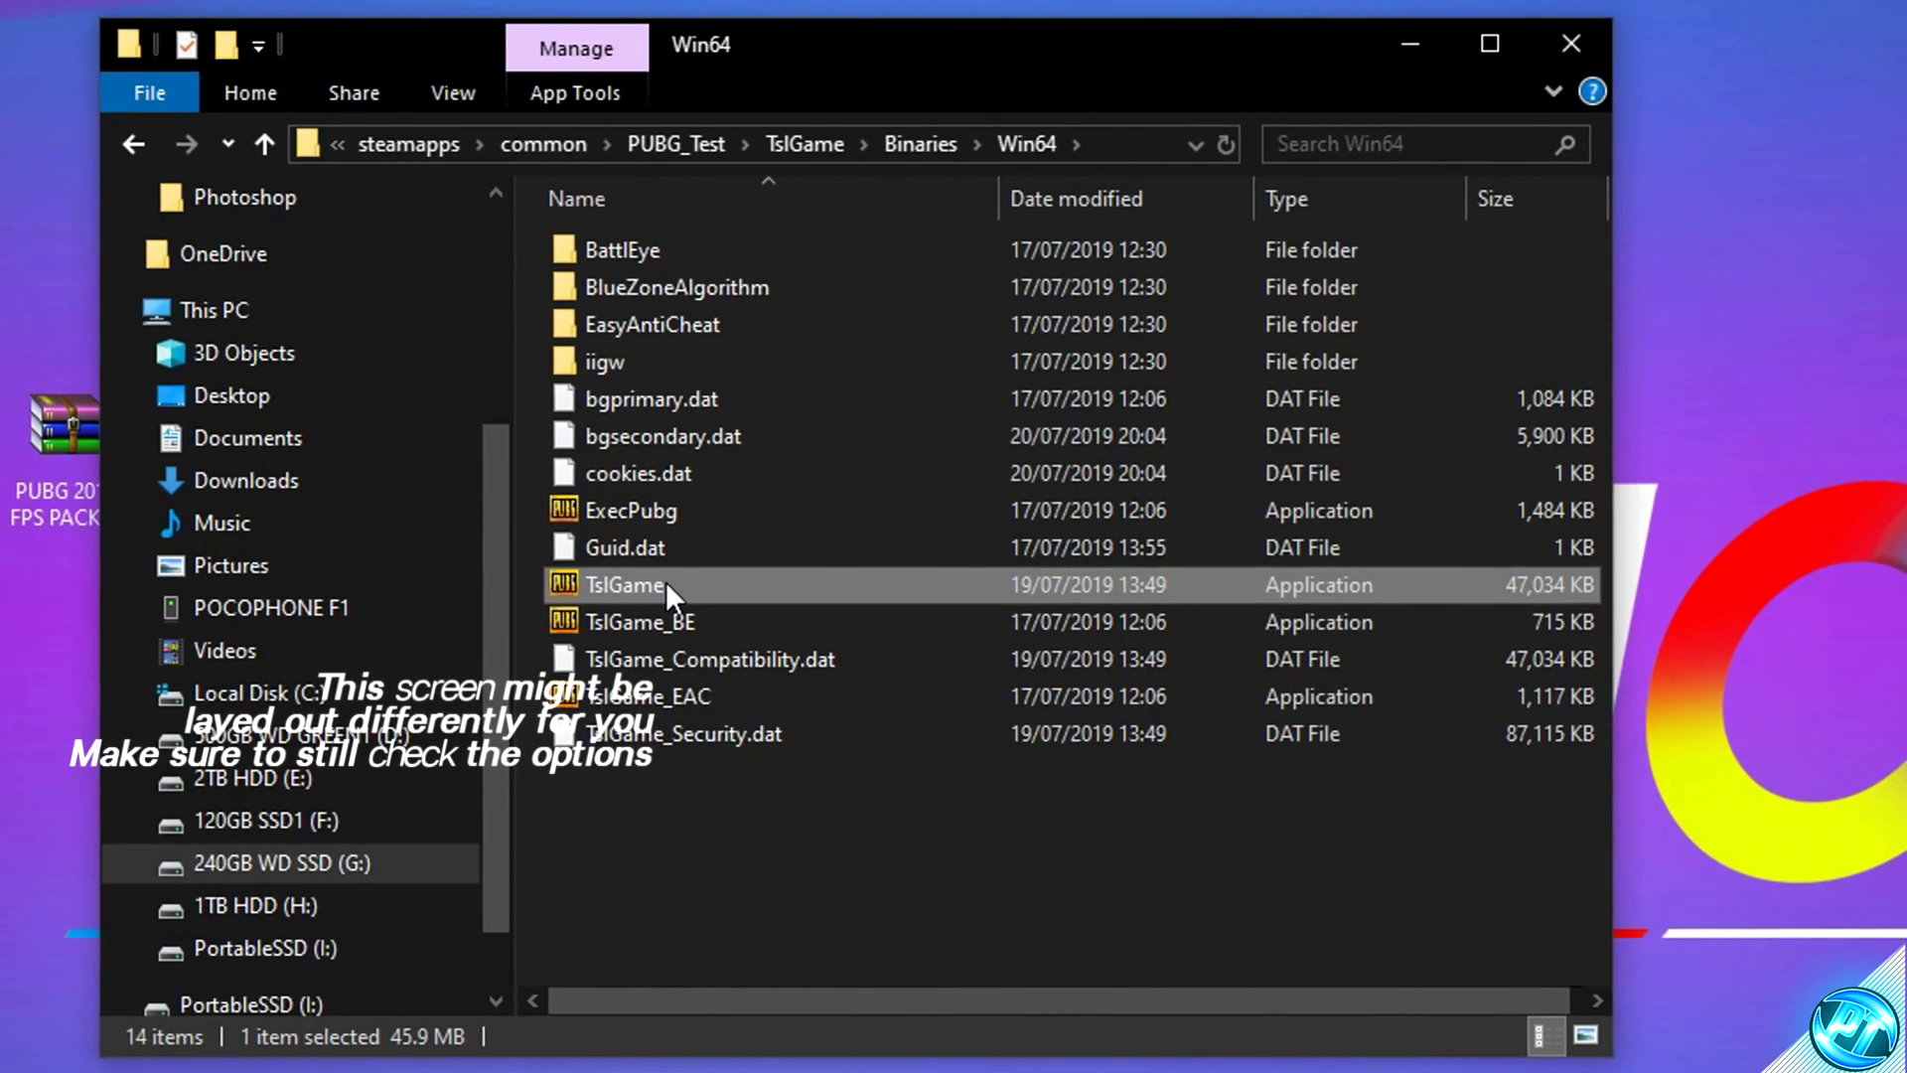
pyautogui.rightClick(661, 582)
pyautogui.click(735, 1029)
pyautogui.click(889, 835)
pyautogui.click(1052, 1009)
pyautogui.click(1053, 1009)
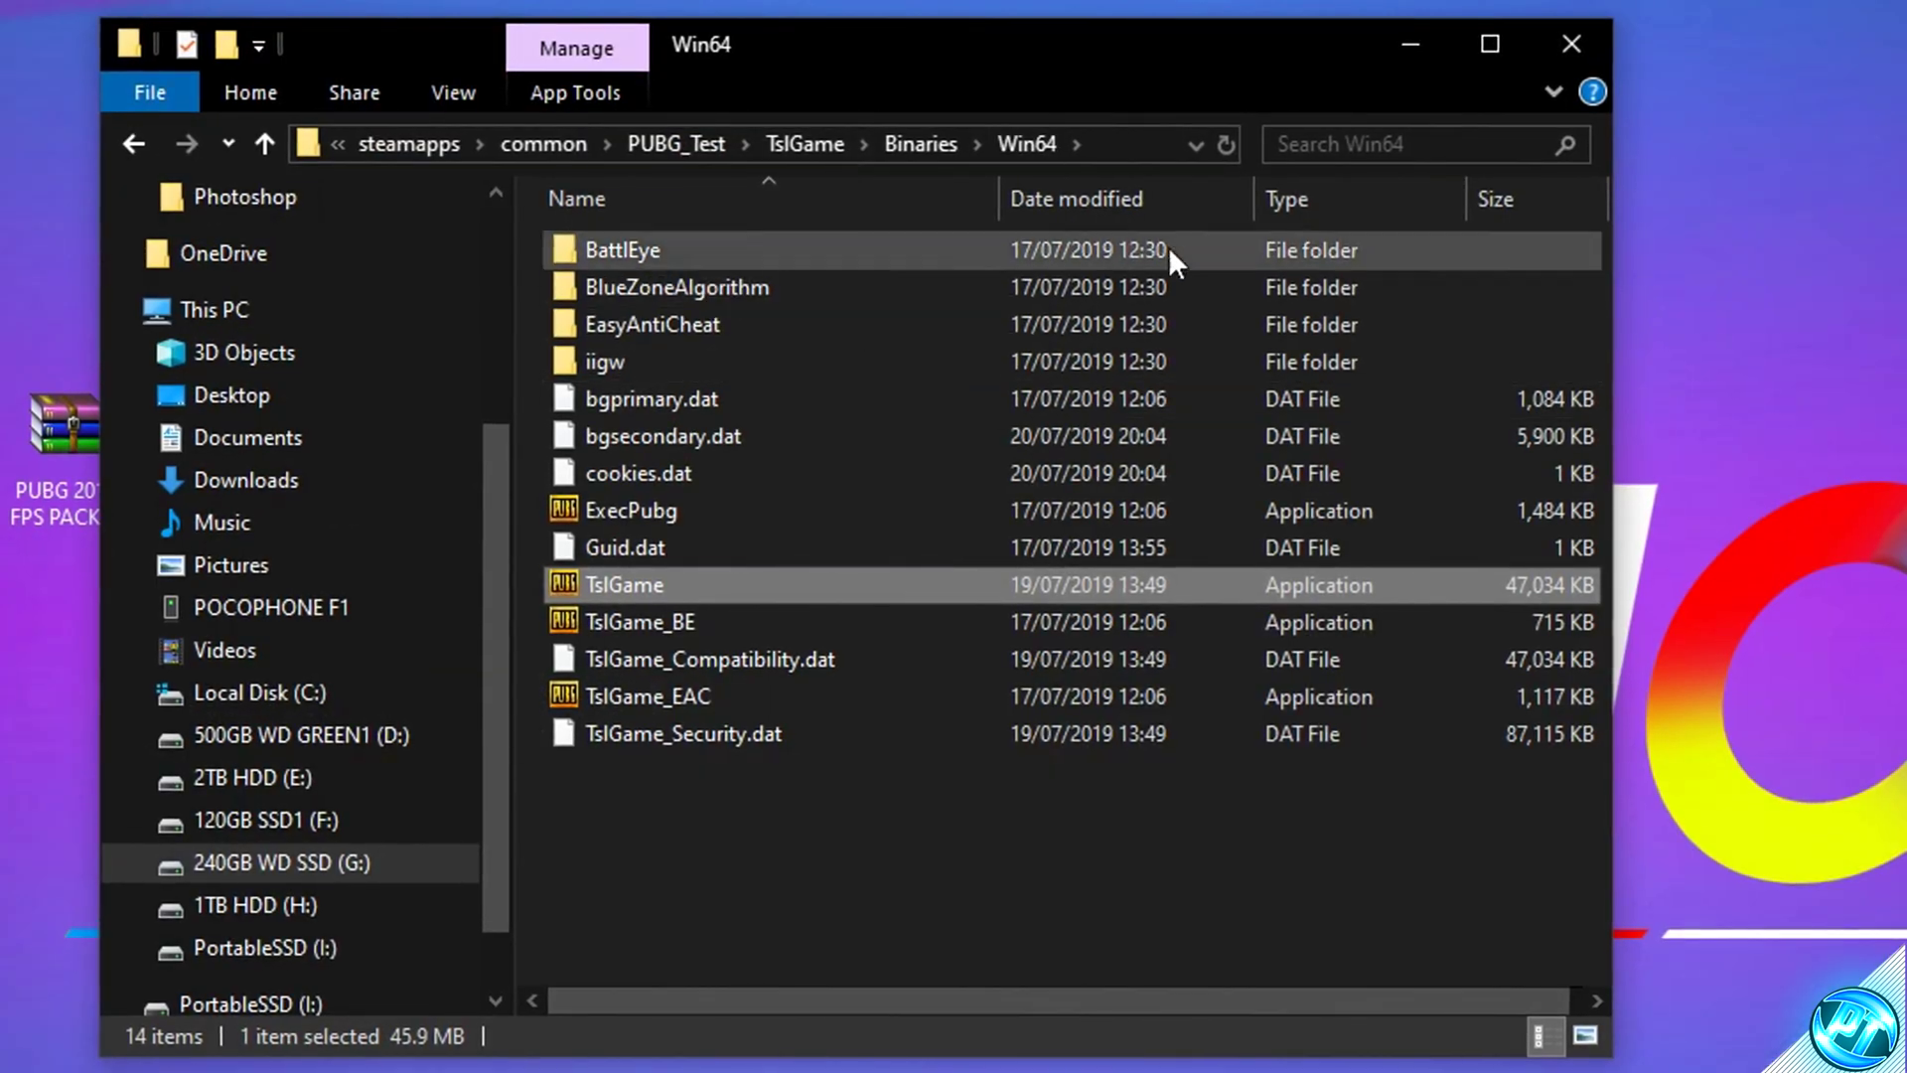
pyautogui.click(1559, 50)
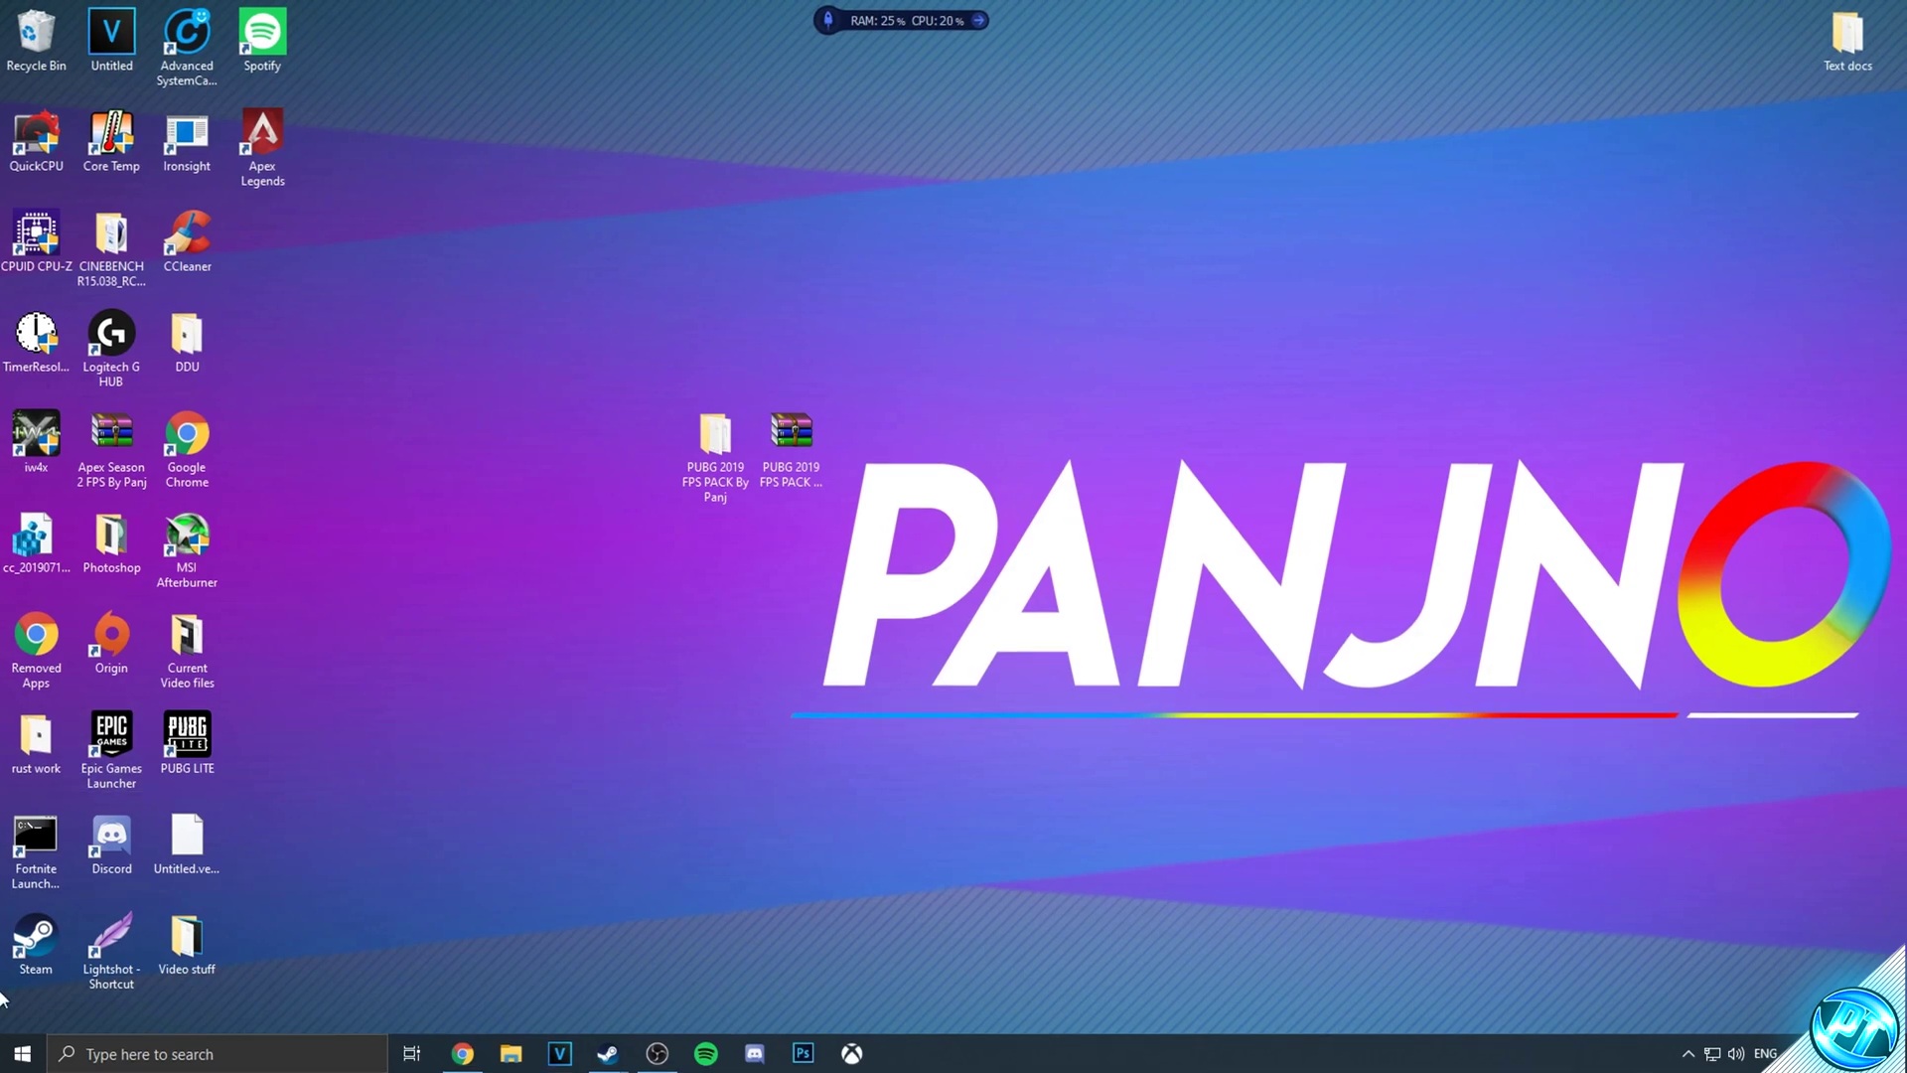
# Search Windows for regedit, launch Registry Editor, and allow it to make changes
pyautogui.click(22, 1053)
pyautogui.write('regedit')
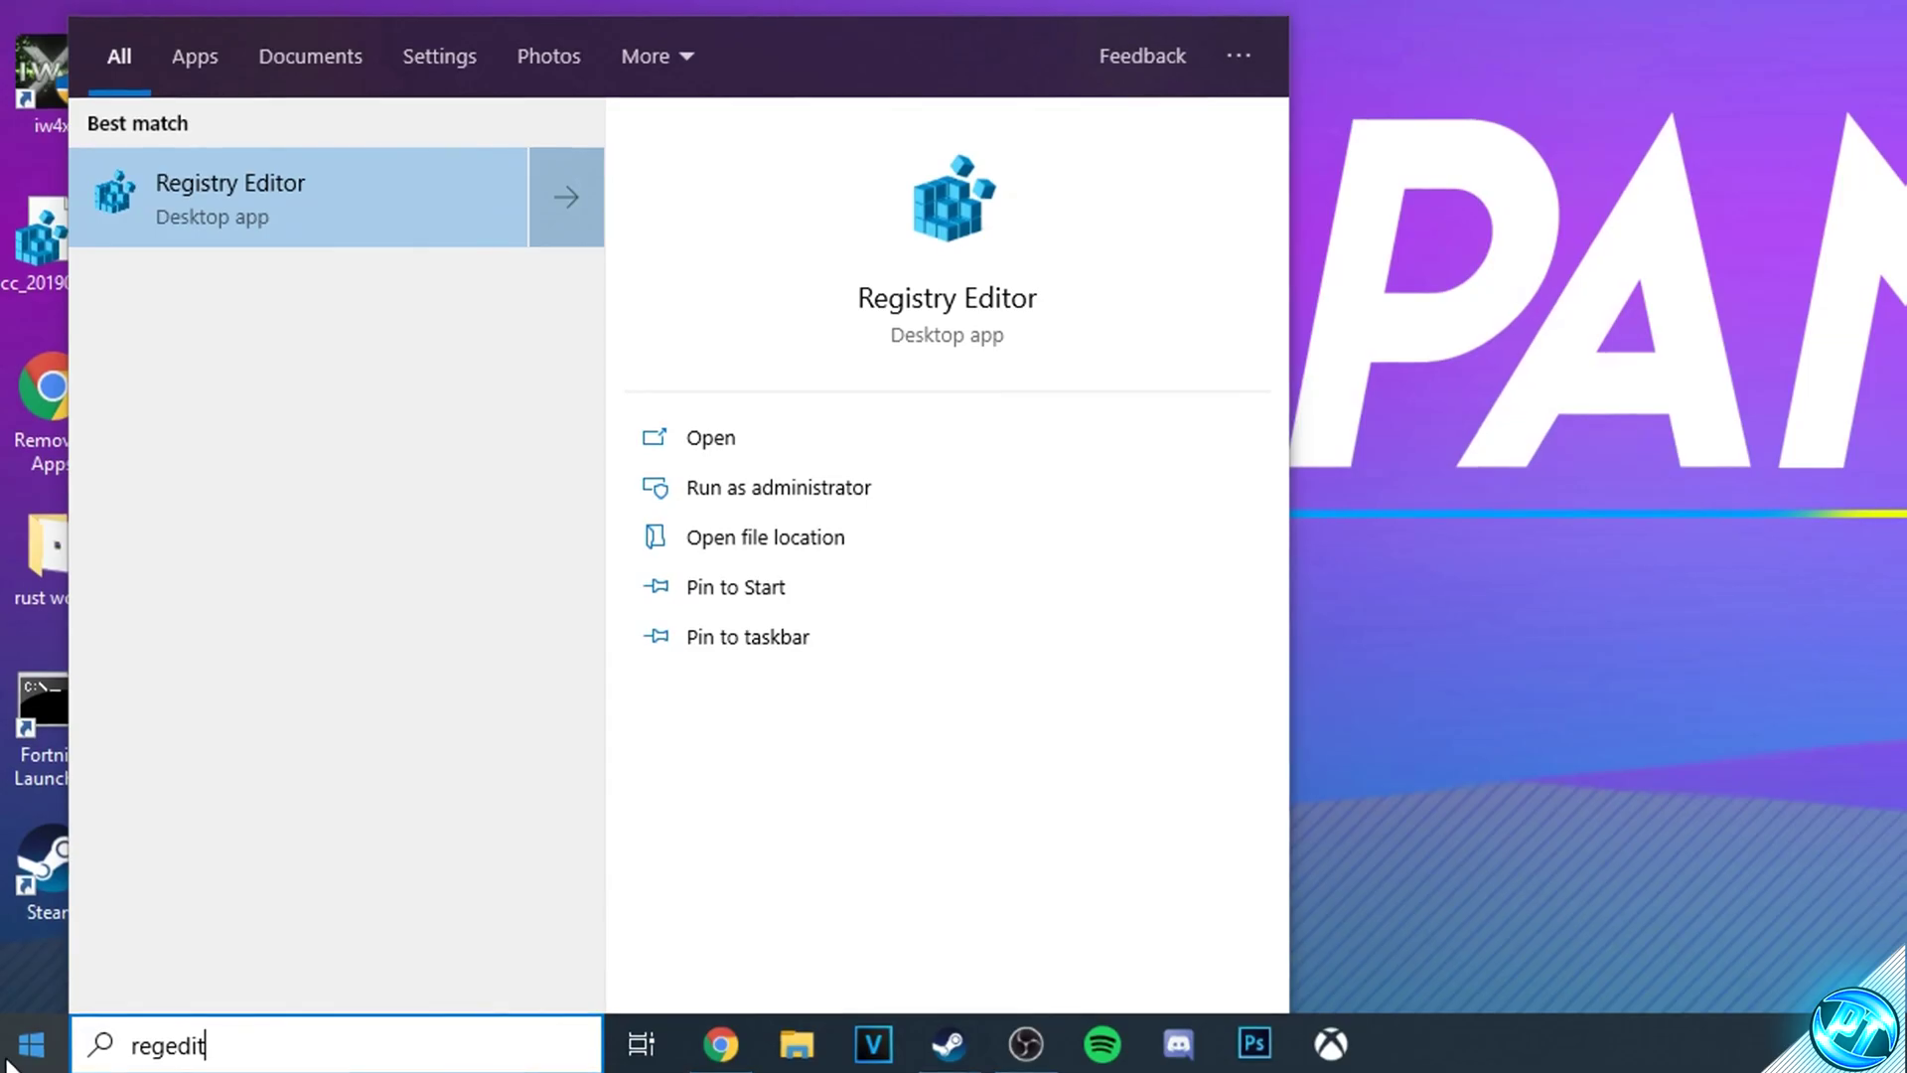
pyautogui.press('Return')
pyautogui.click(891, 650)
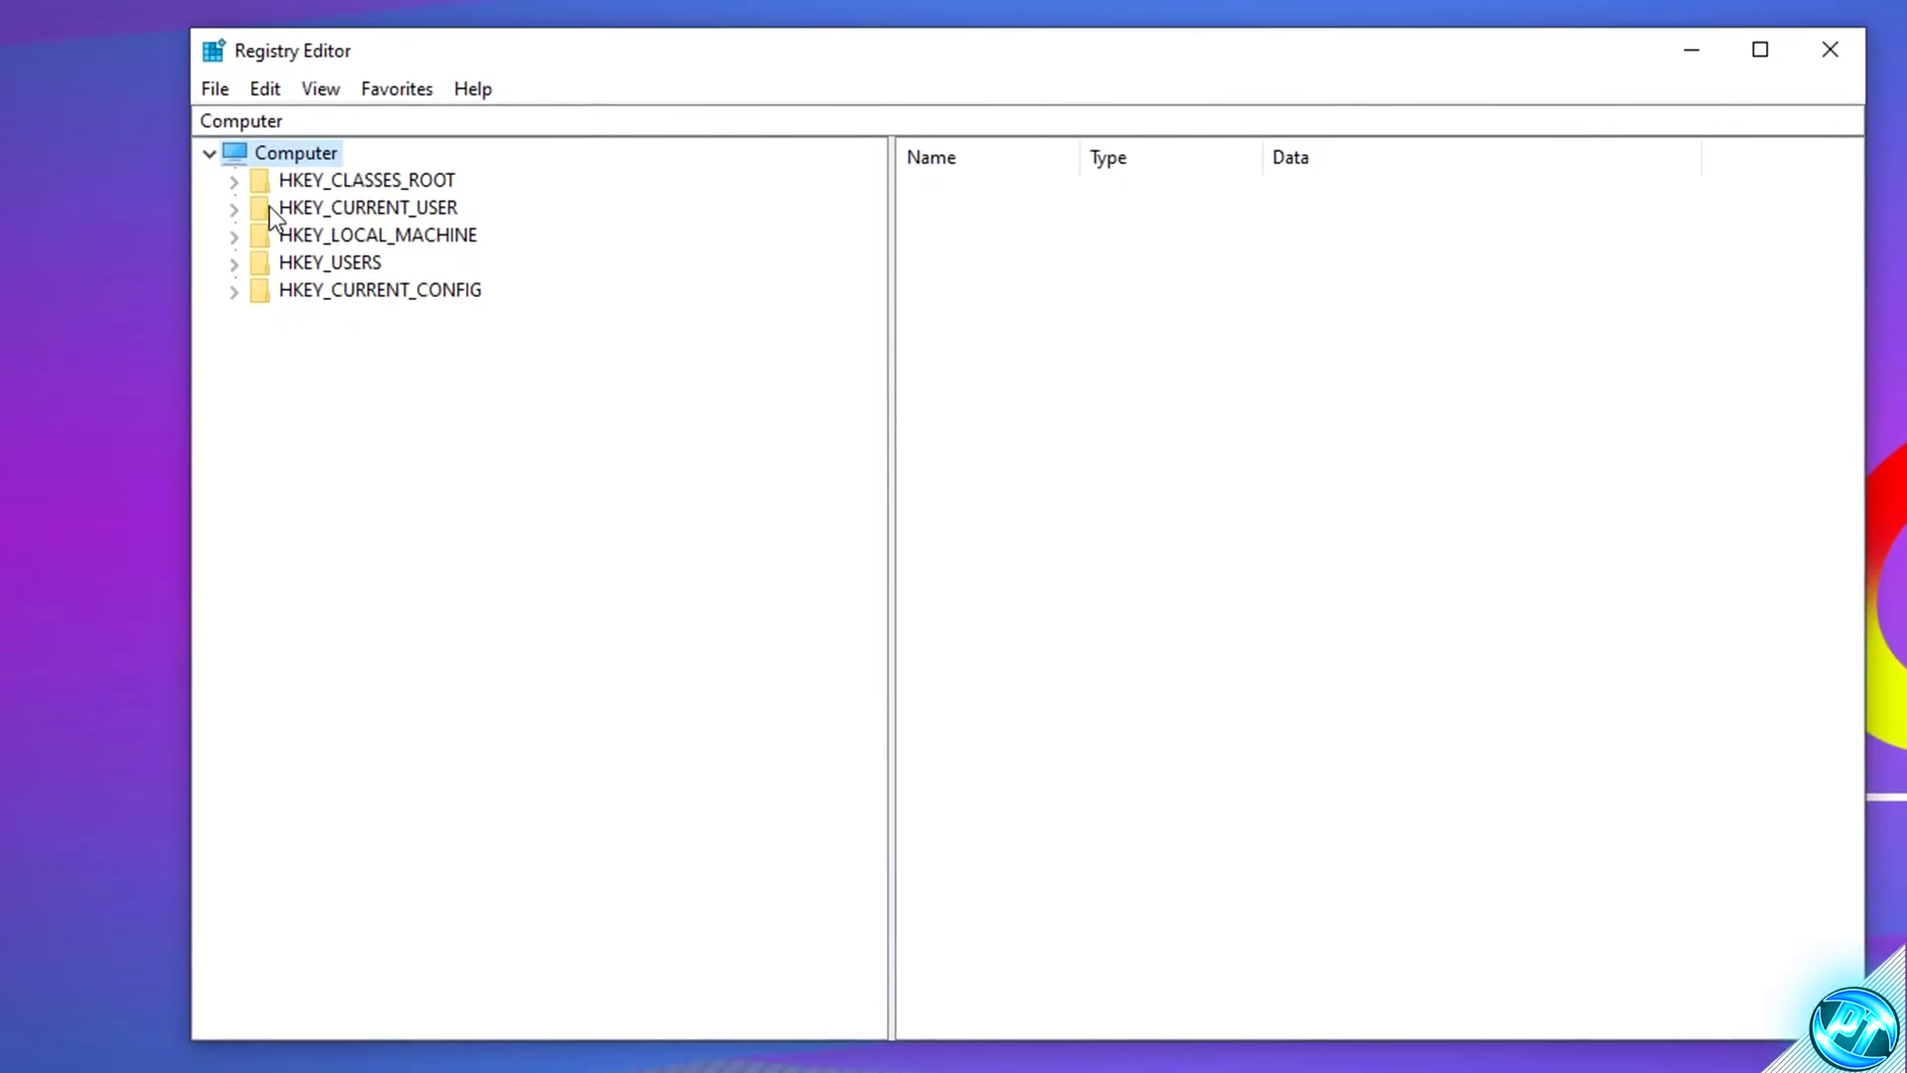
# Expand the registry path HKEY_CURRENT_USER\System\GameConfigStore\Children
pyautogui.click(311, 207)
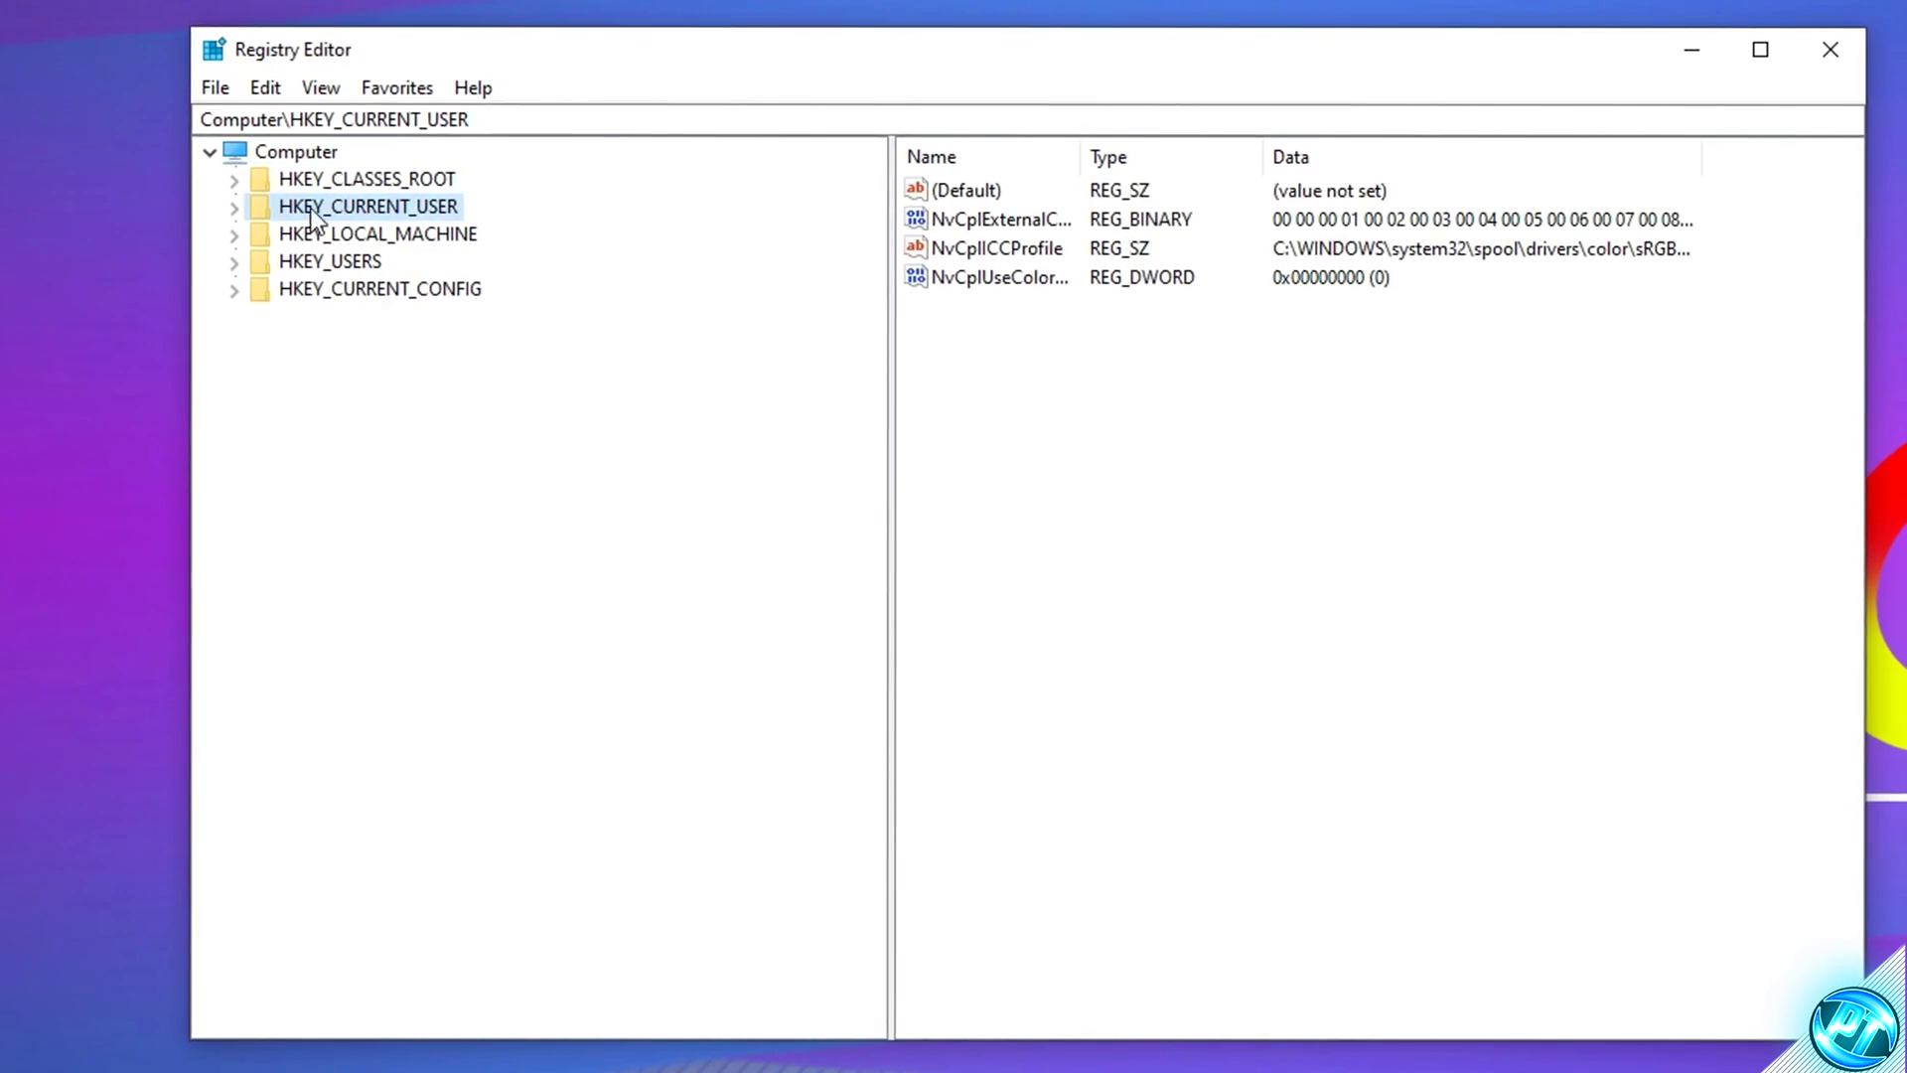
pyautogui.click(238, 207)
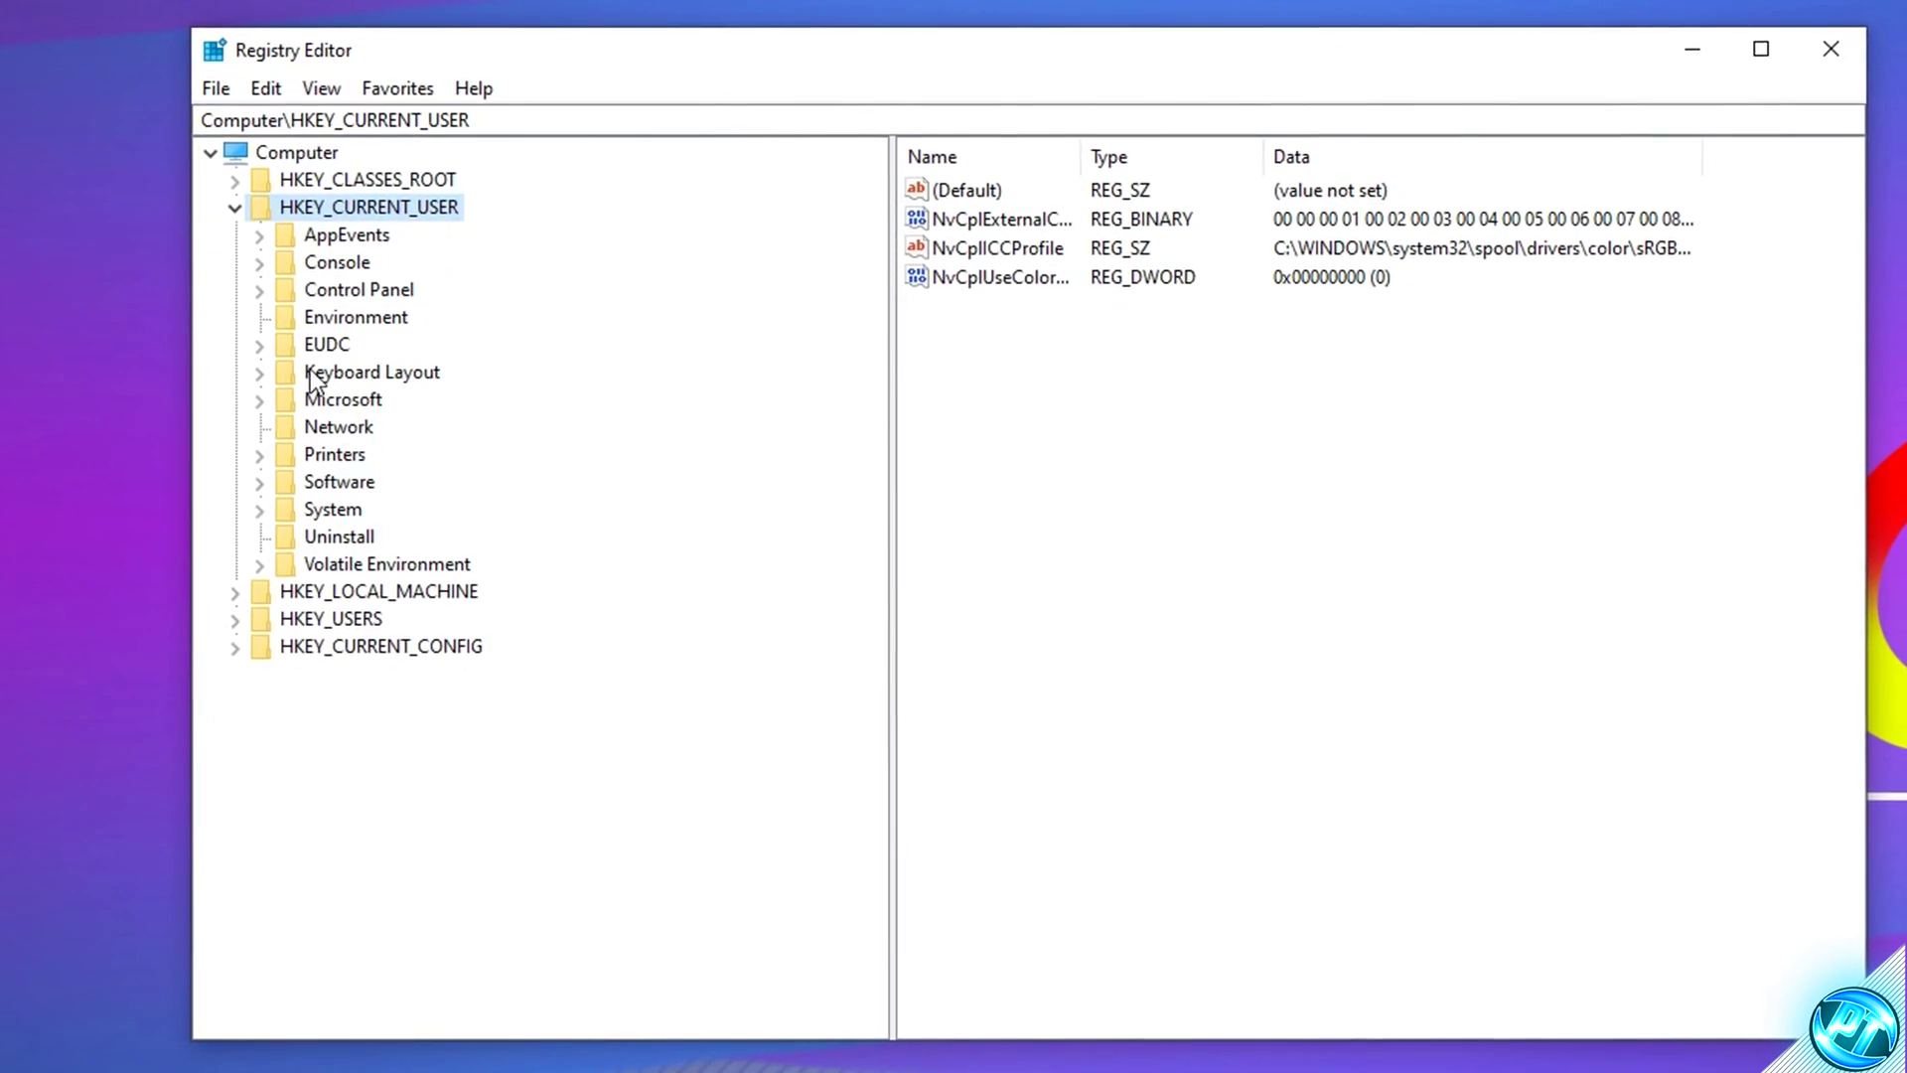
pyautogui.doubleClick(310, 512)
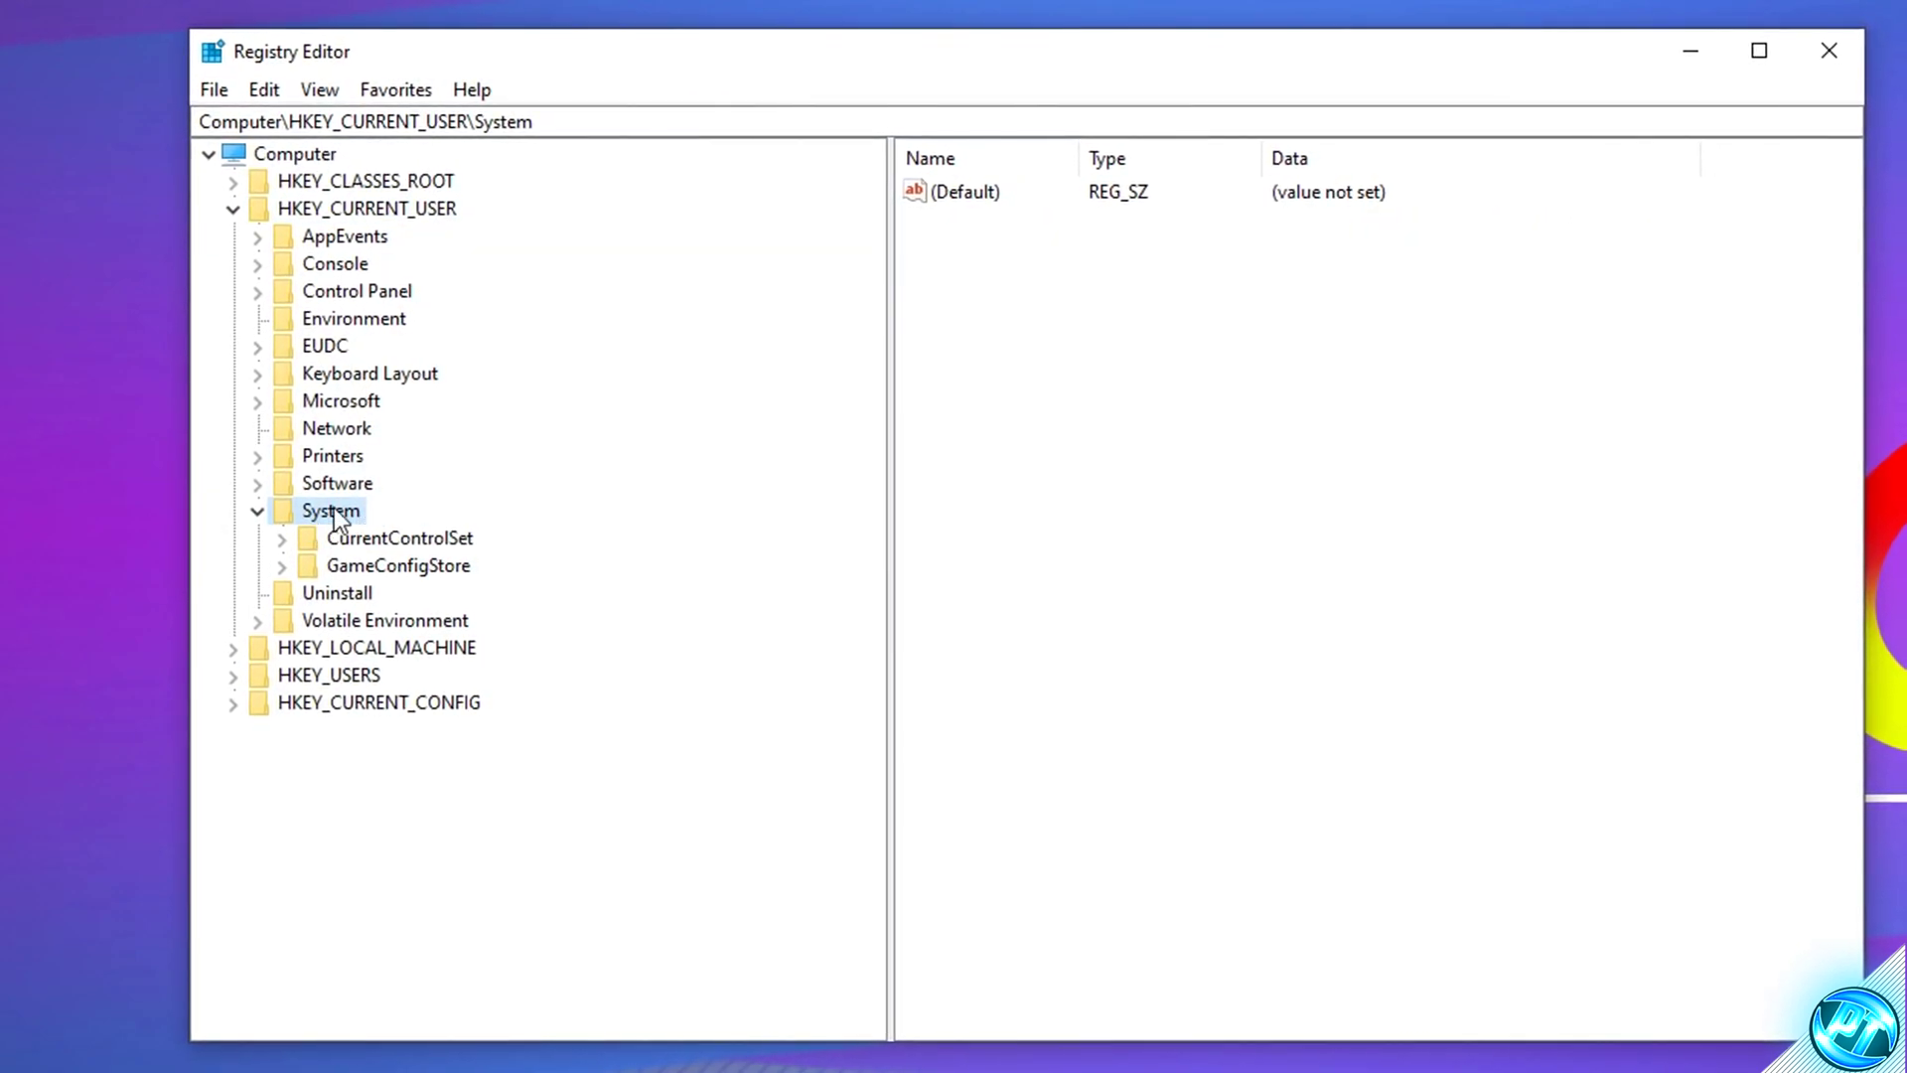
pyautogui.click(369, 564)
pyautogui.doubleClick(397, 568)
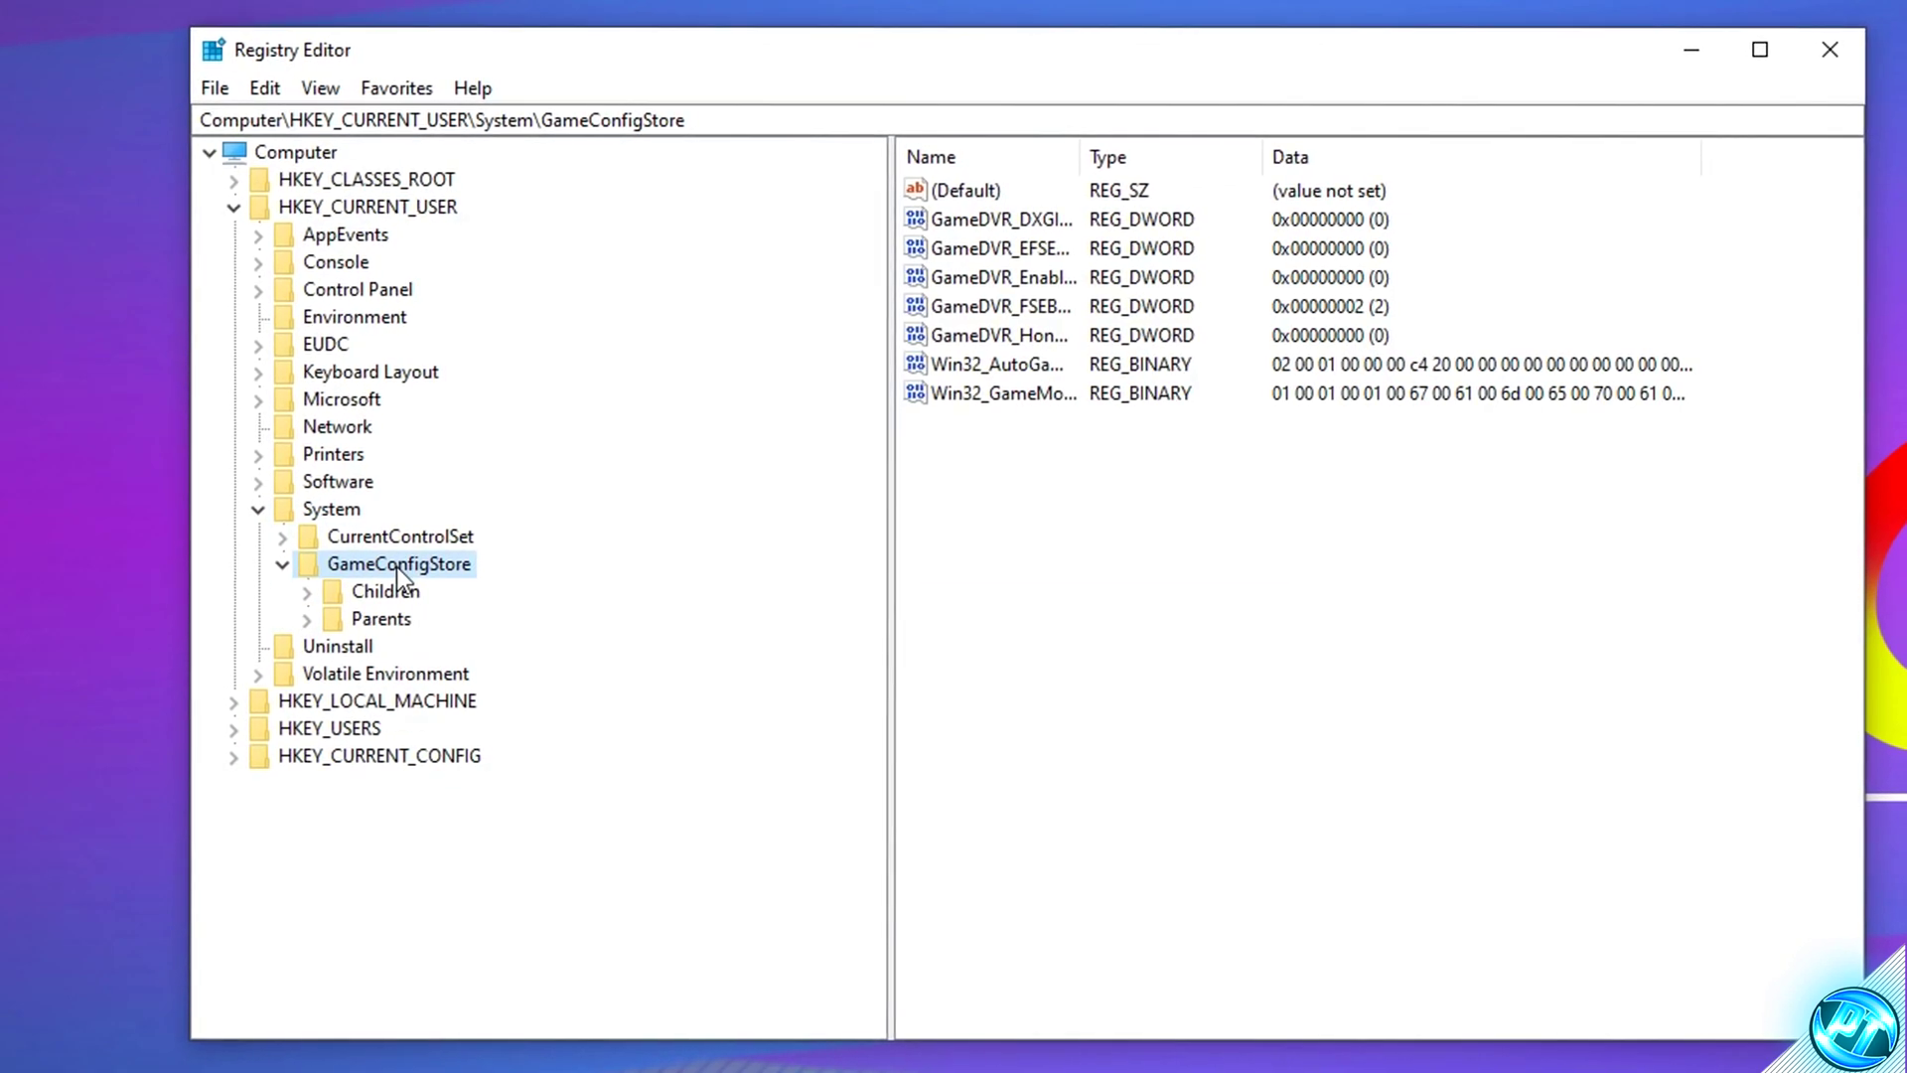
pyautogui.doubleClick(375, 593)
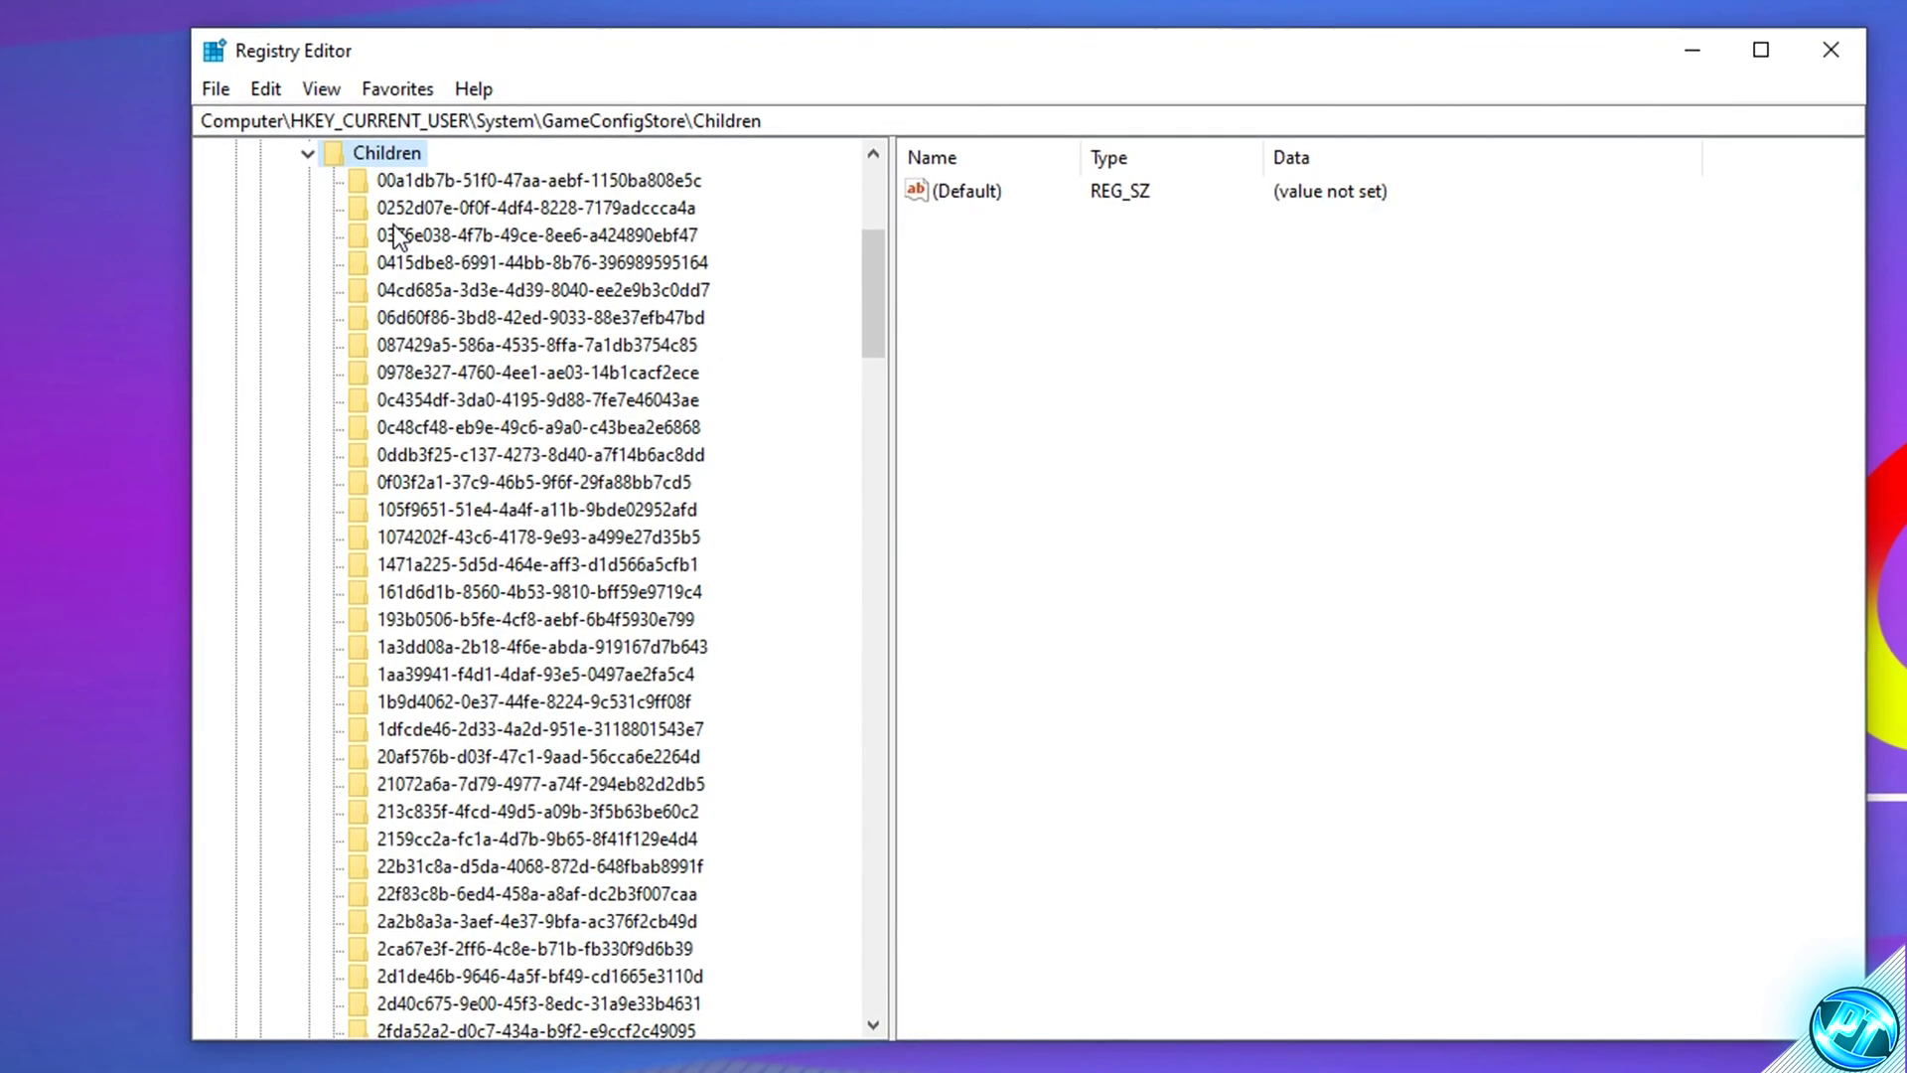
# Search the registry for tslgame starting from the Children key, looking at keys, values and data
pyautogui.hotkey('ctrl', 'f')
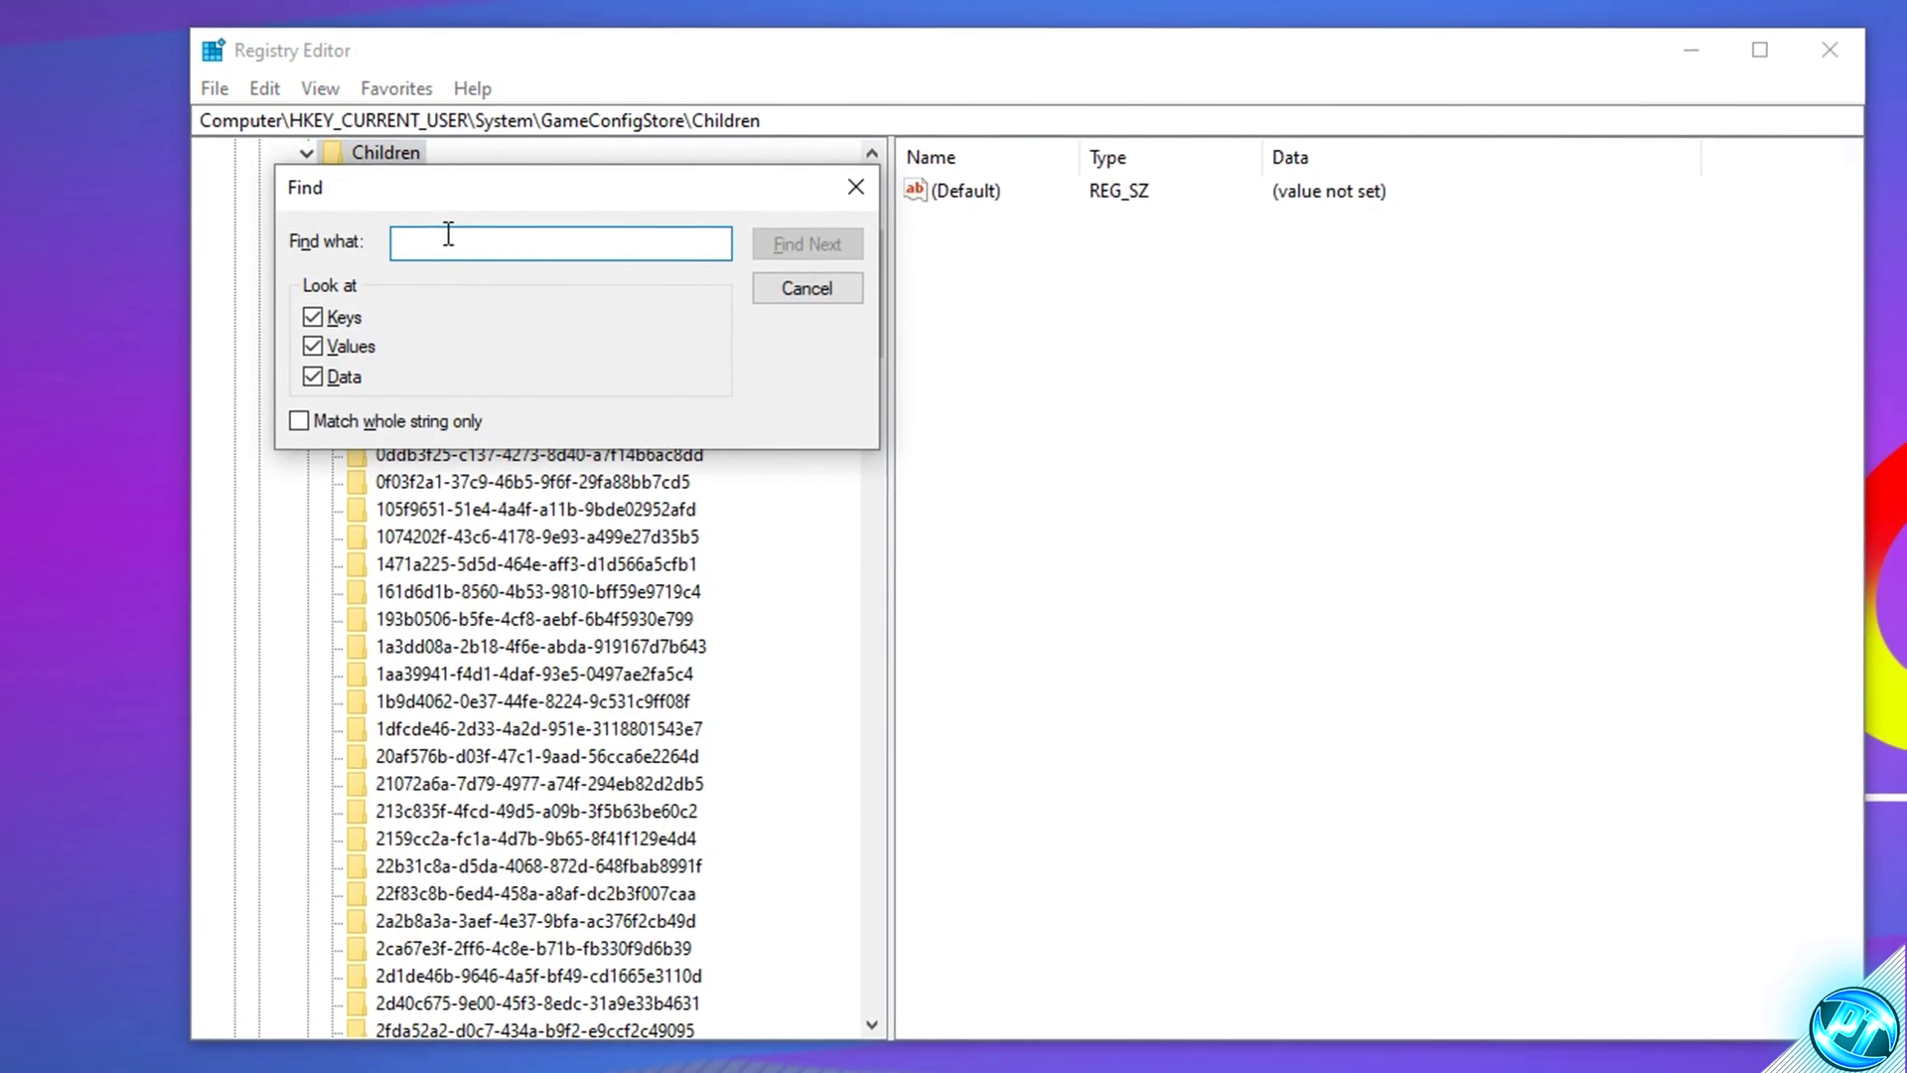
pyautogui.write('tslgame')
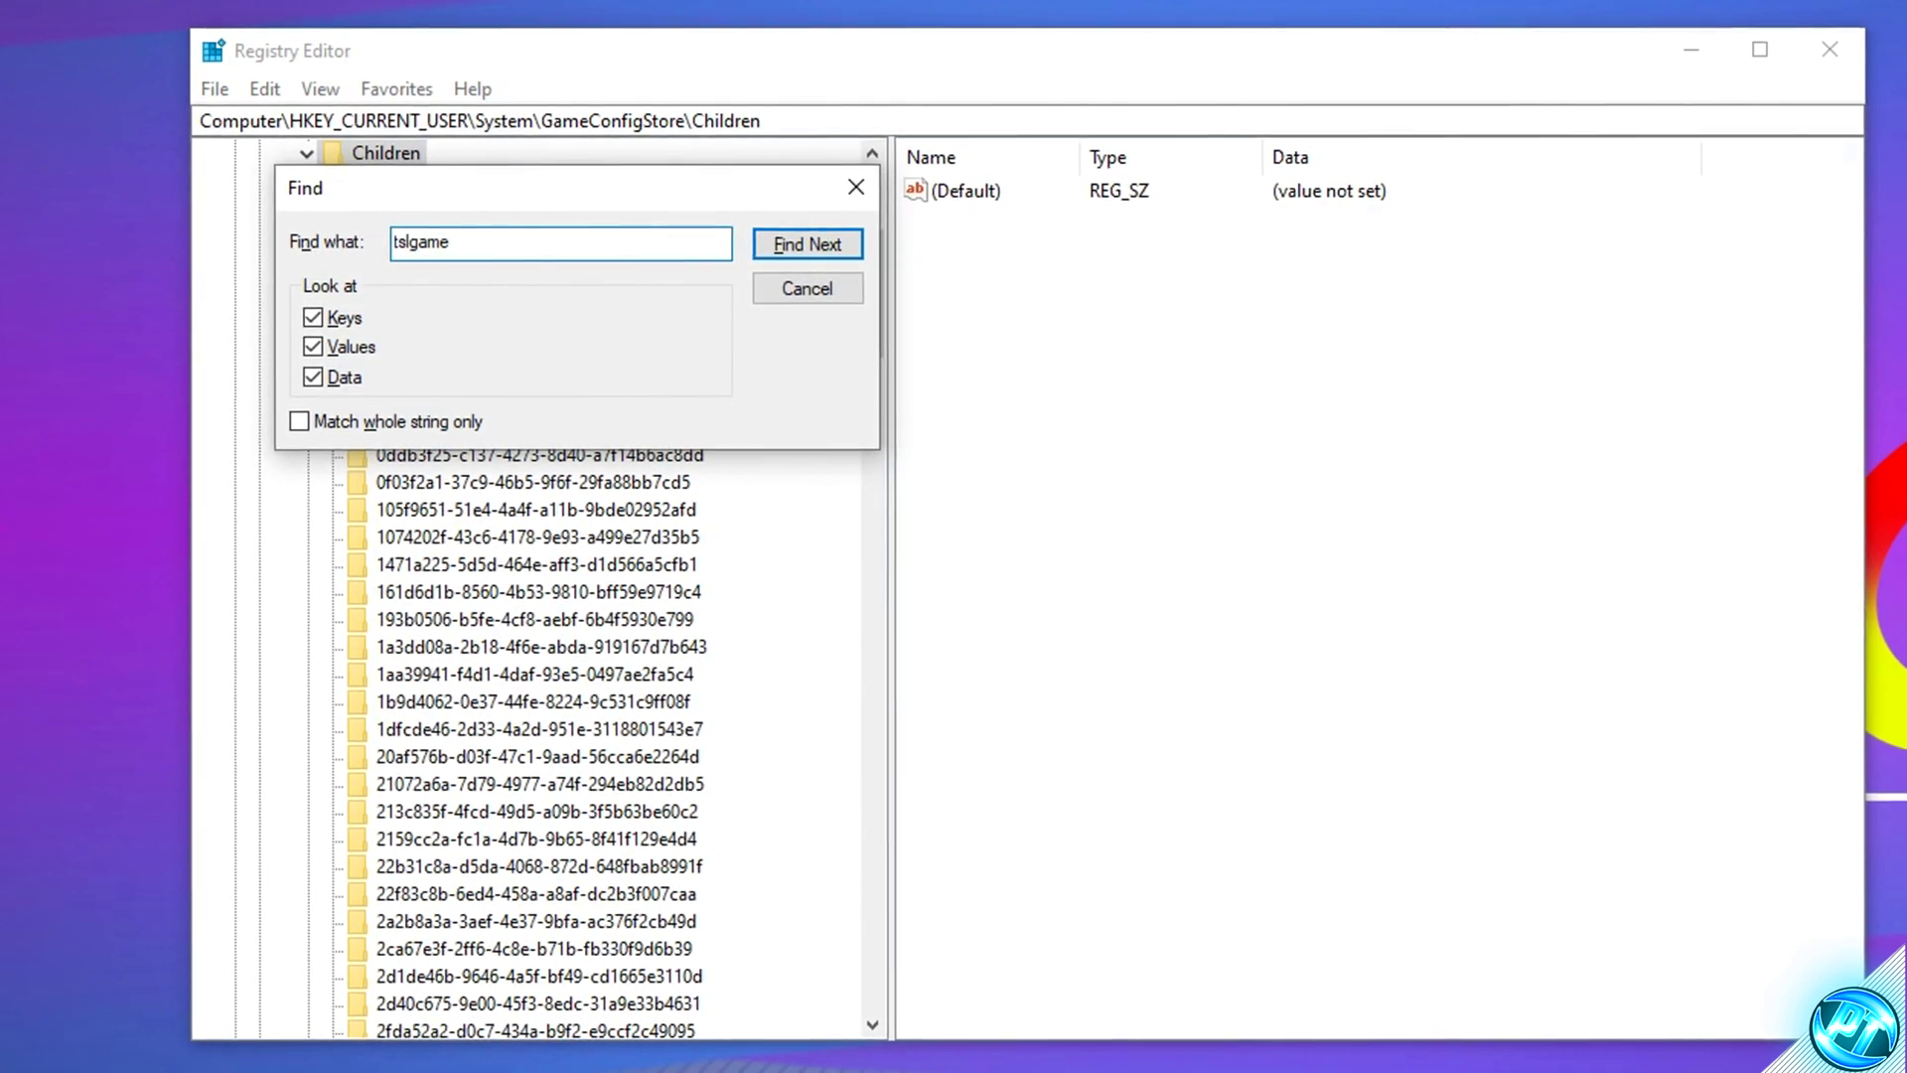
pyautogui.press('Return')
# Check the values of several Children subkeys, view the actions available for 1aa39941-f4d1-4daf-93e5-0497ae2fa5c4, and leave Registry Editor
pyautogui.click(581, 334)
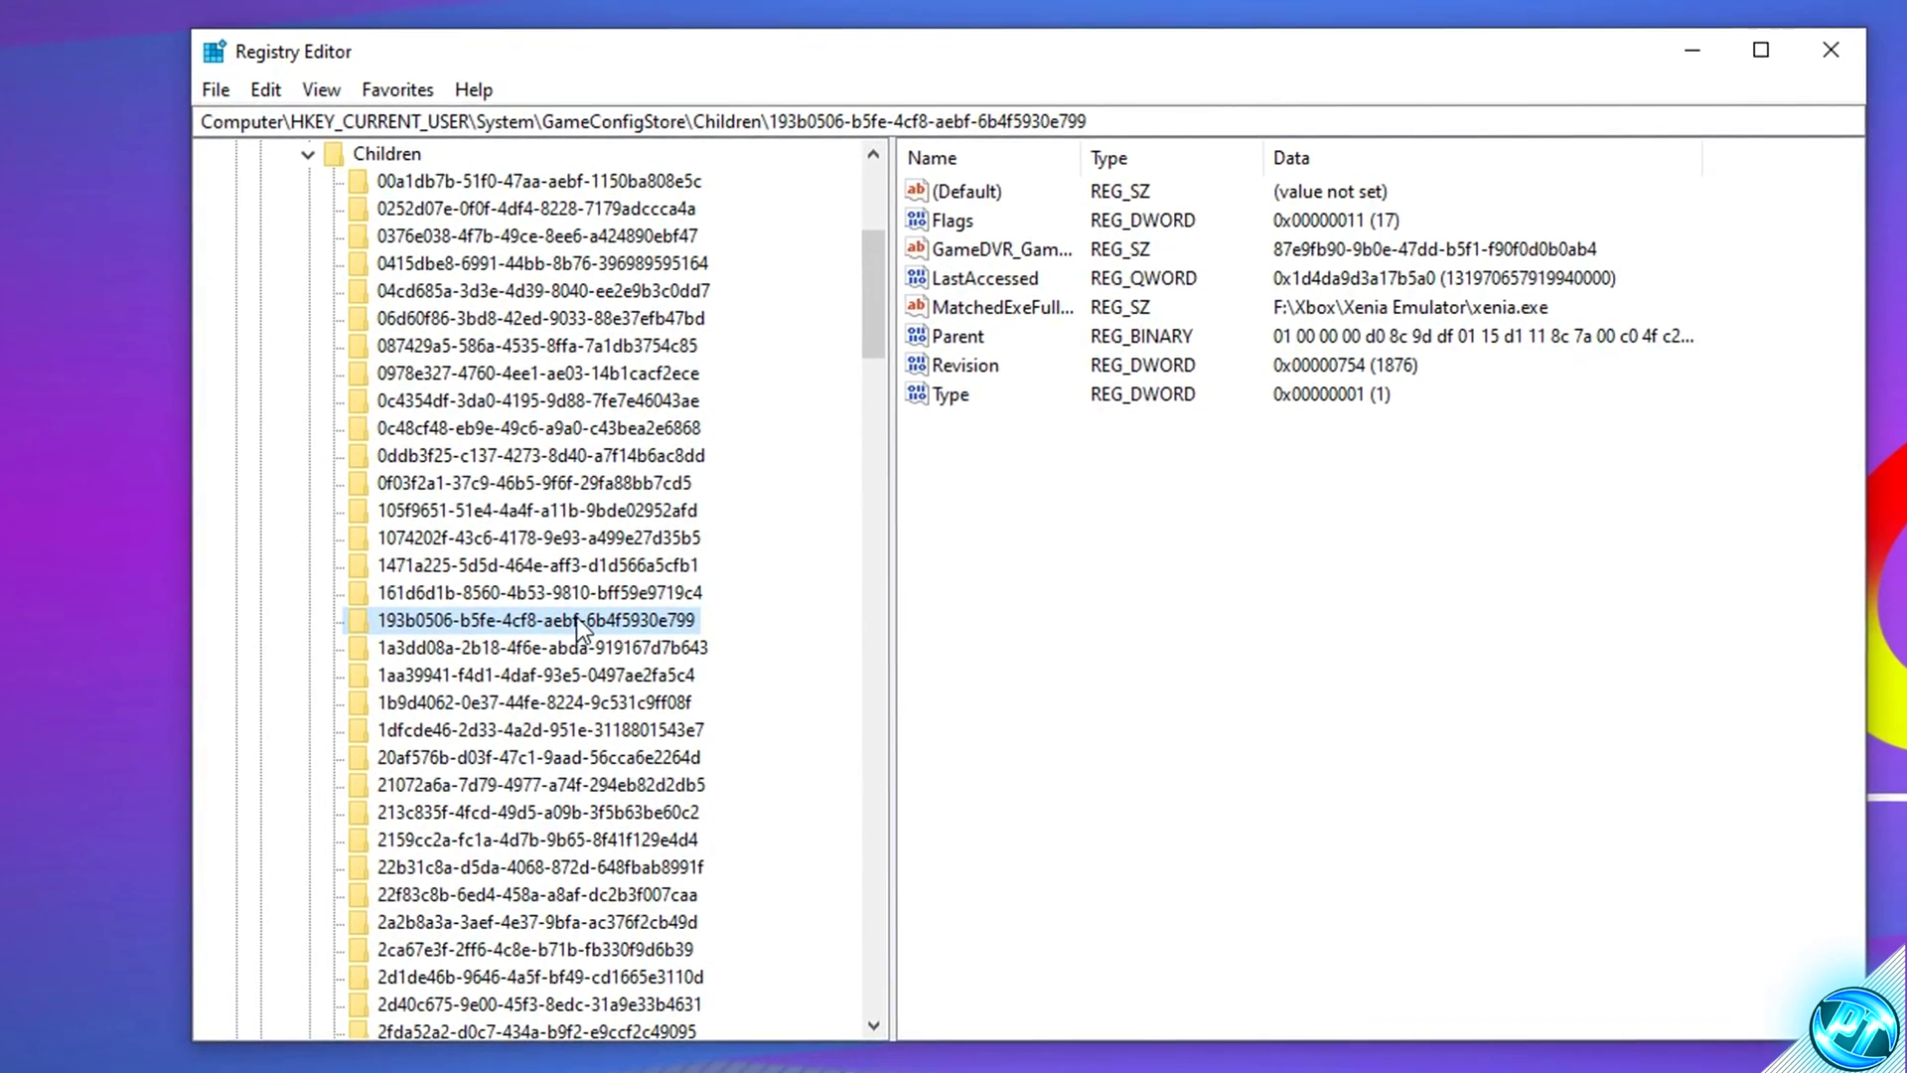
pyautogui.press('Down')
pyautogui.press('Down')
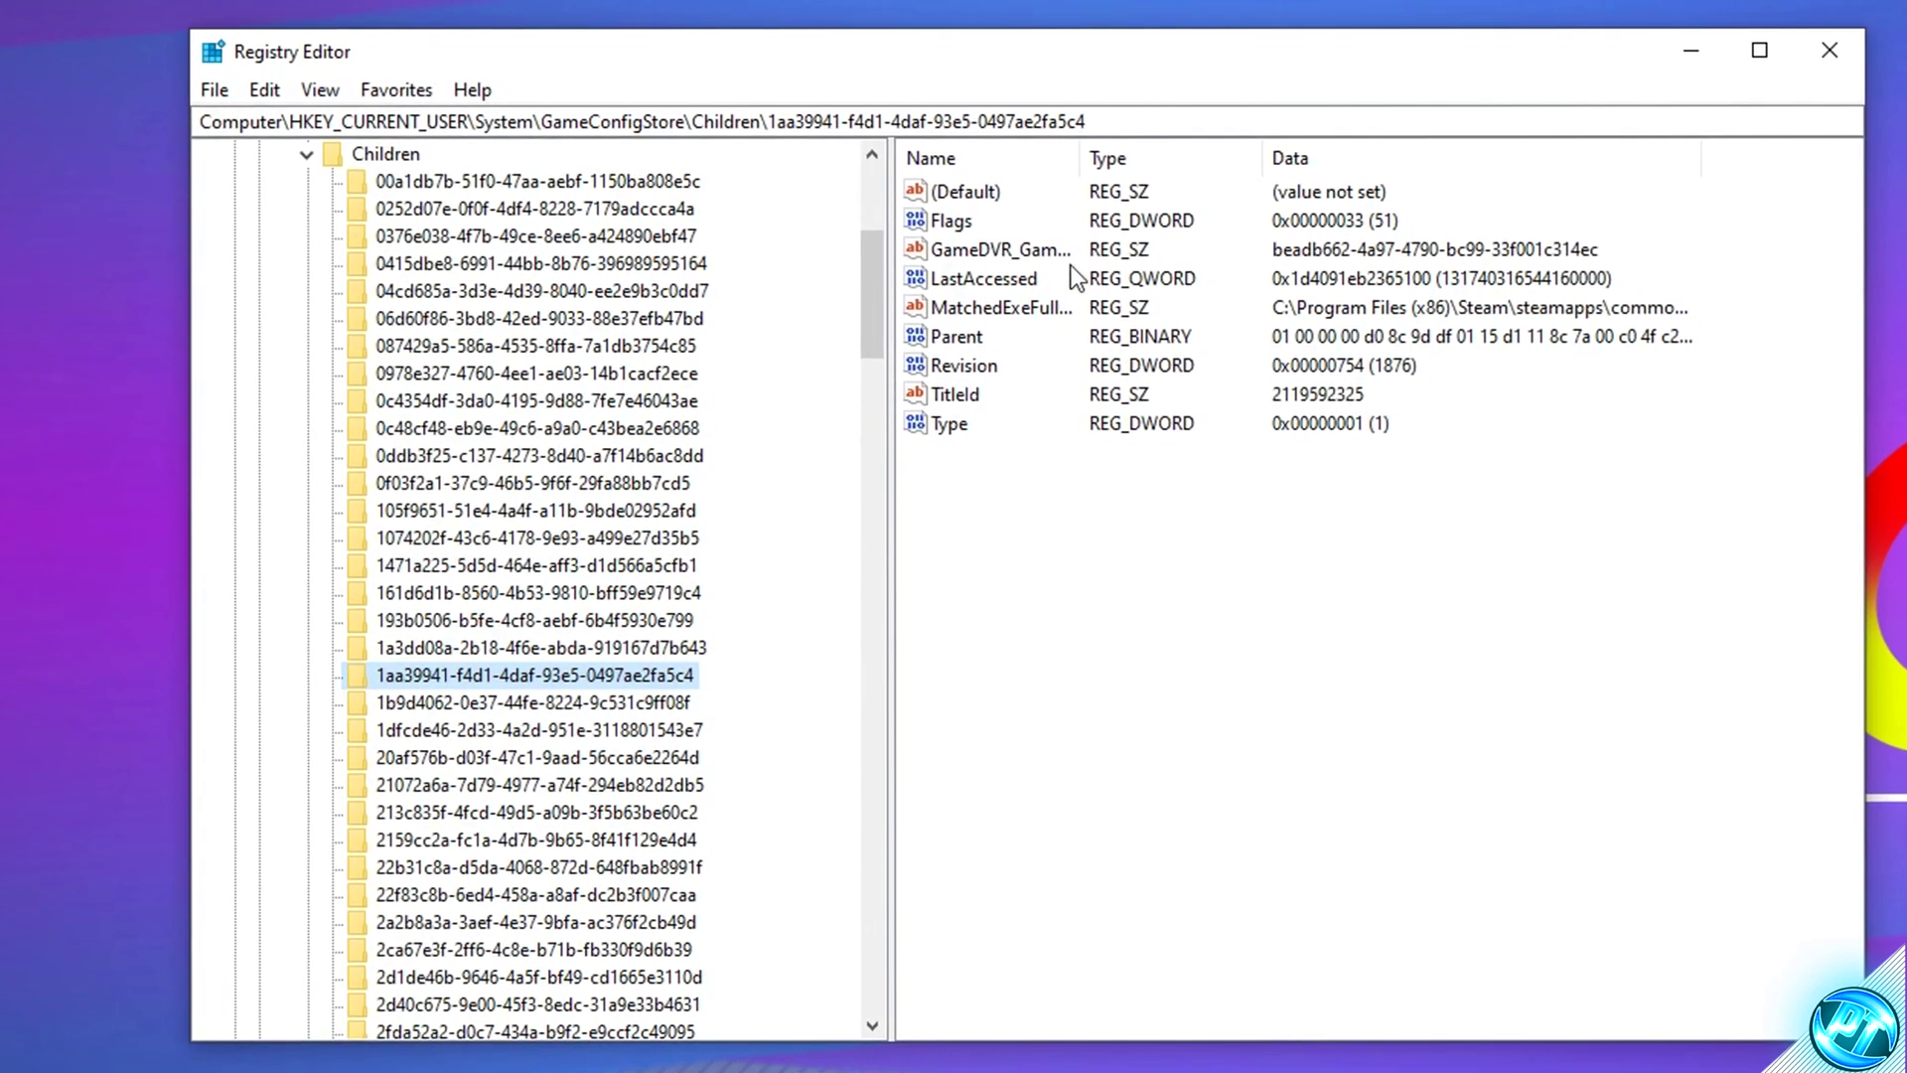
pyautogui.rightClick(432, 677)
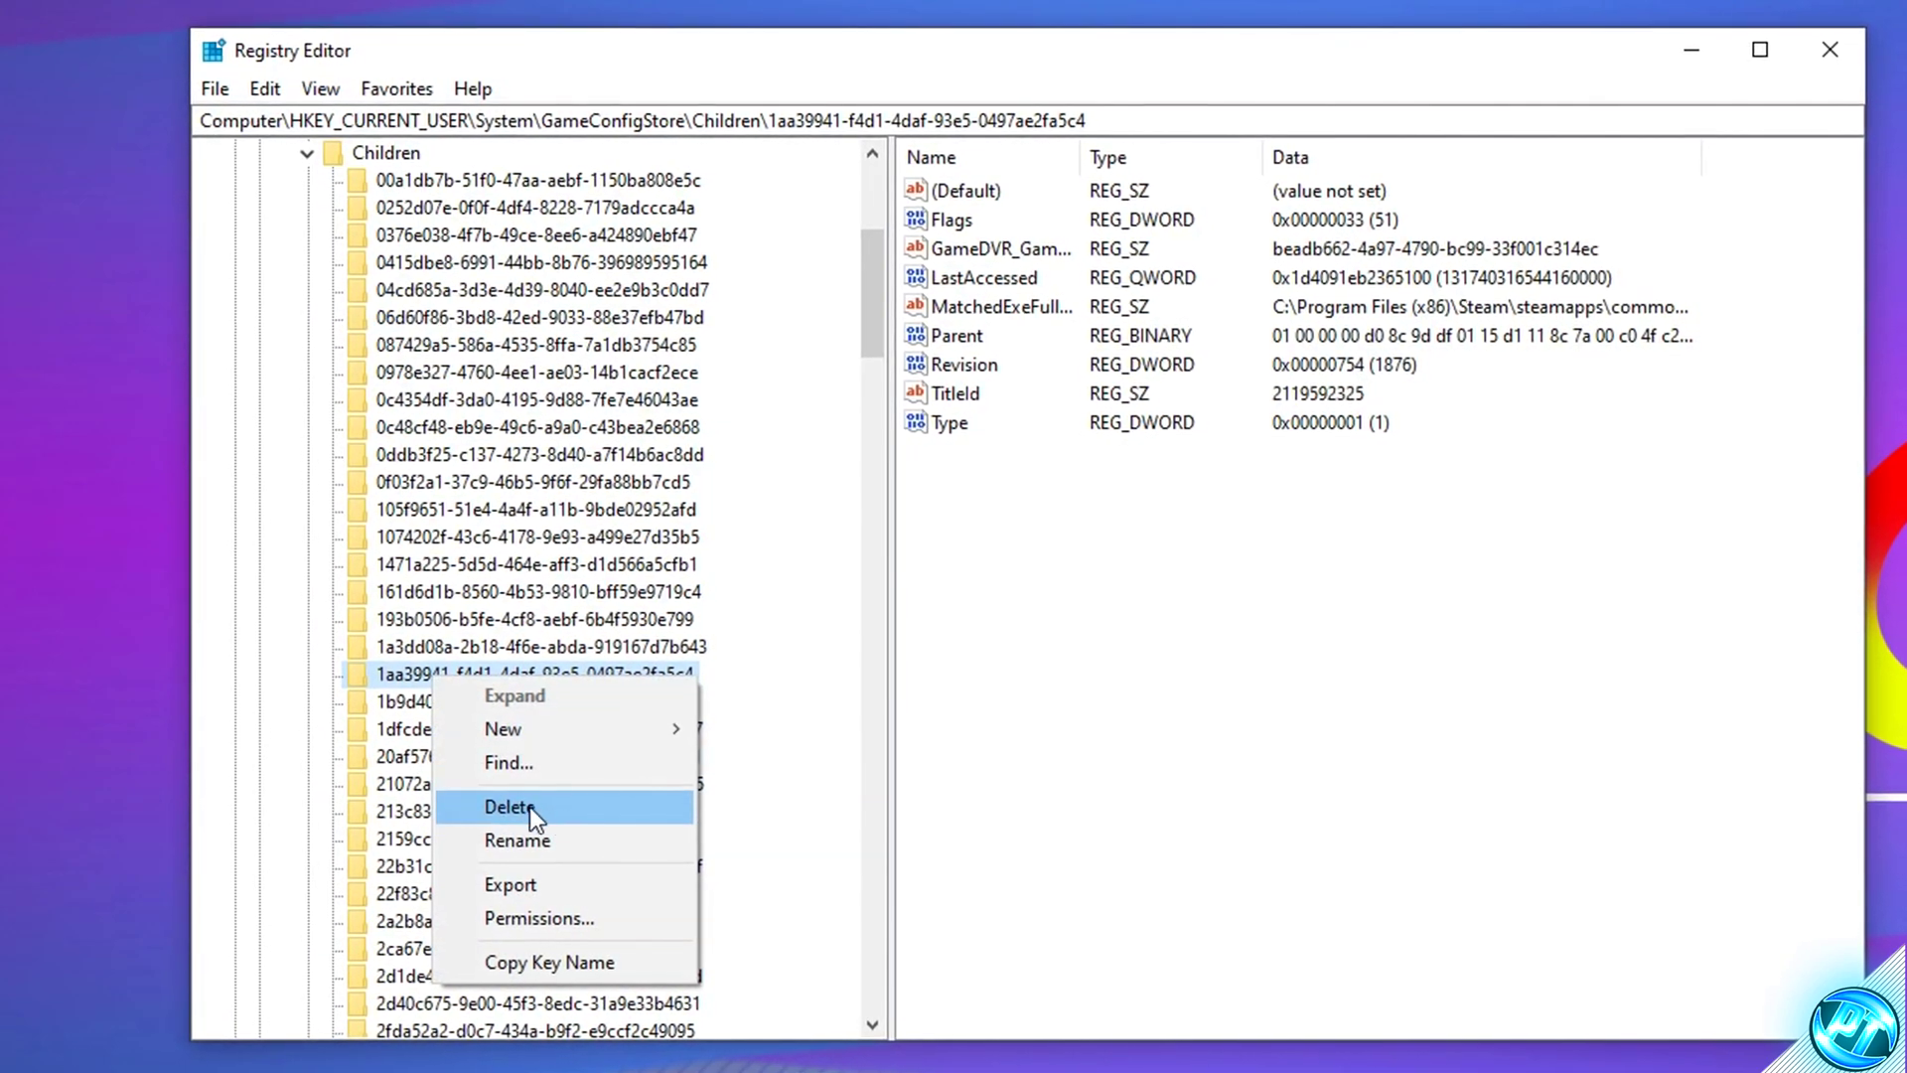
pyautogui.click(789, 56)
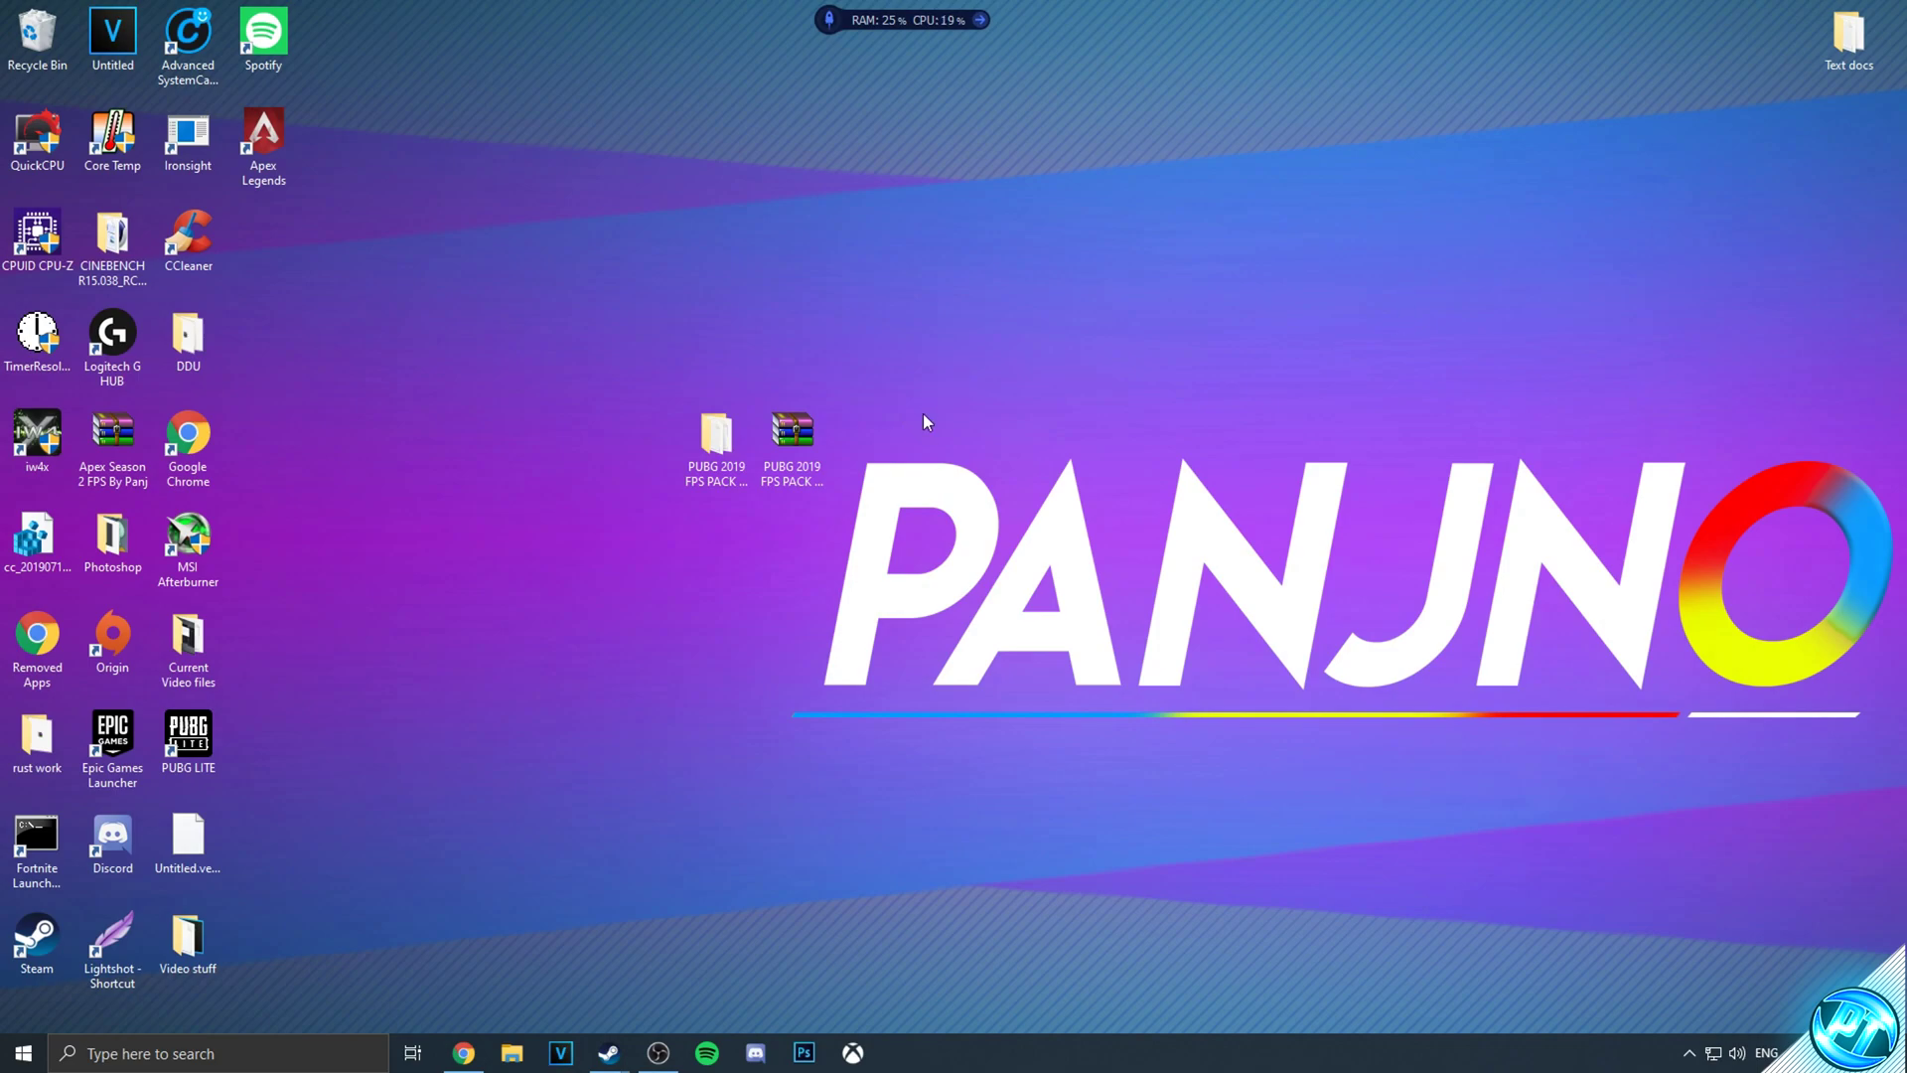
# Open the PUBG Process priority folder inside the PUBG 2019 FPS PACK's Optimizations folder
pyautogui.doubleClick(717, 437)
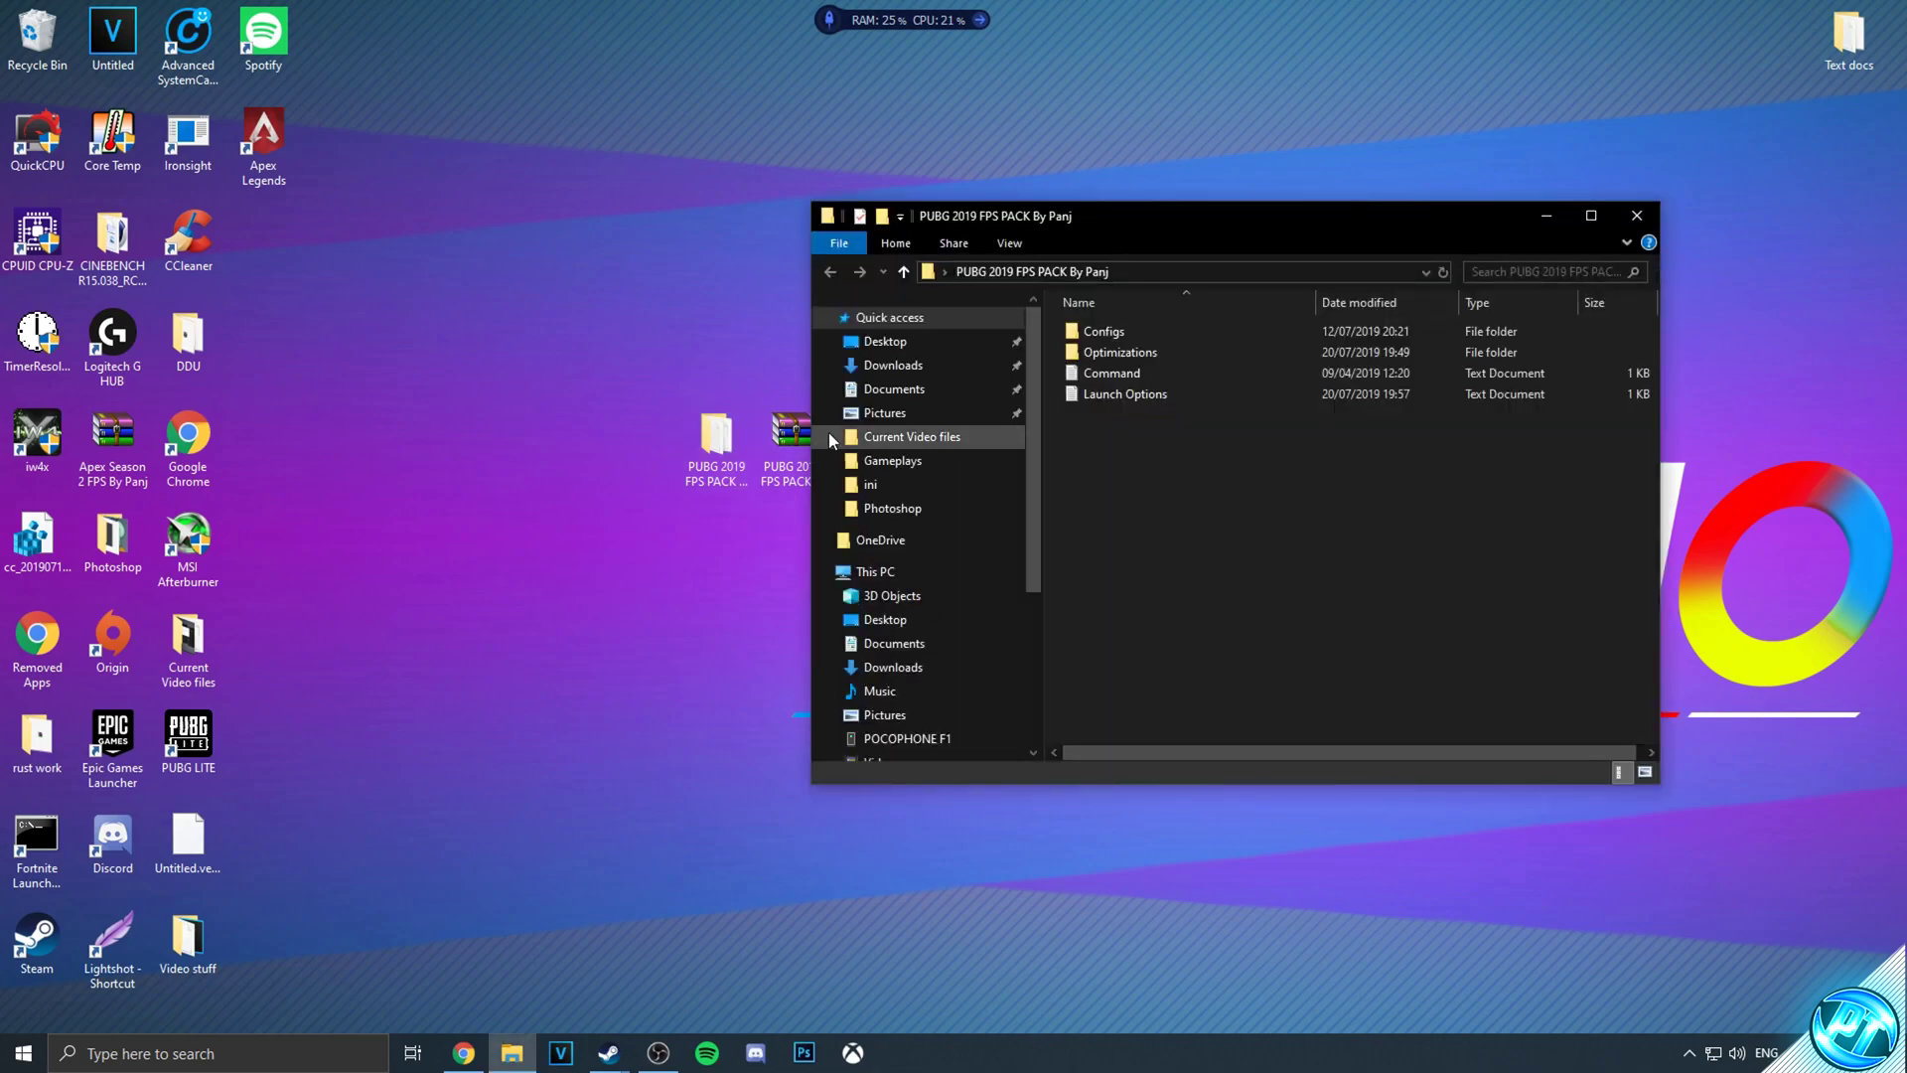
pyautogui.doubleClick(933, 301)
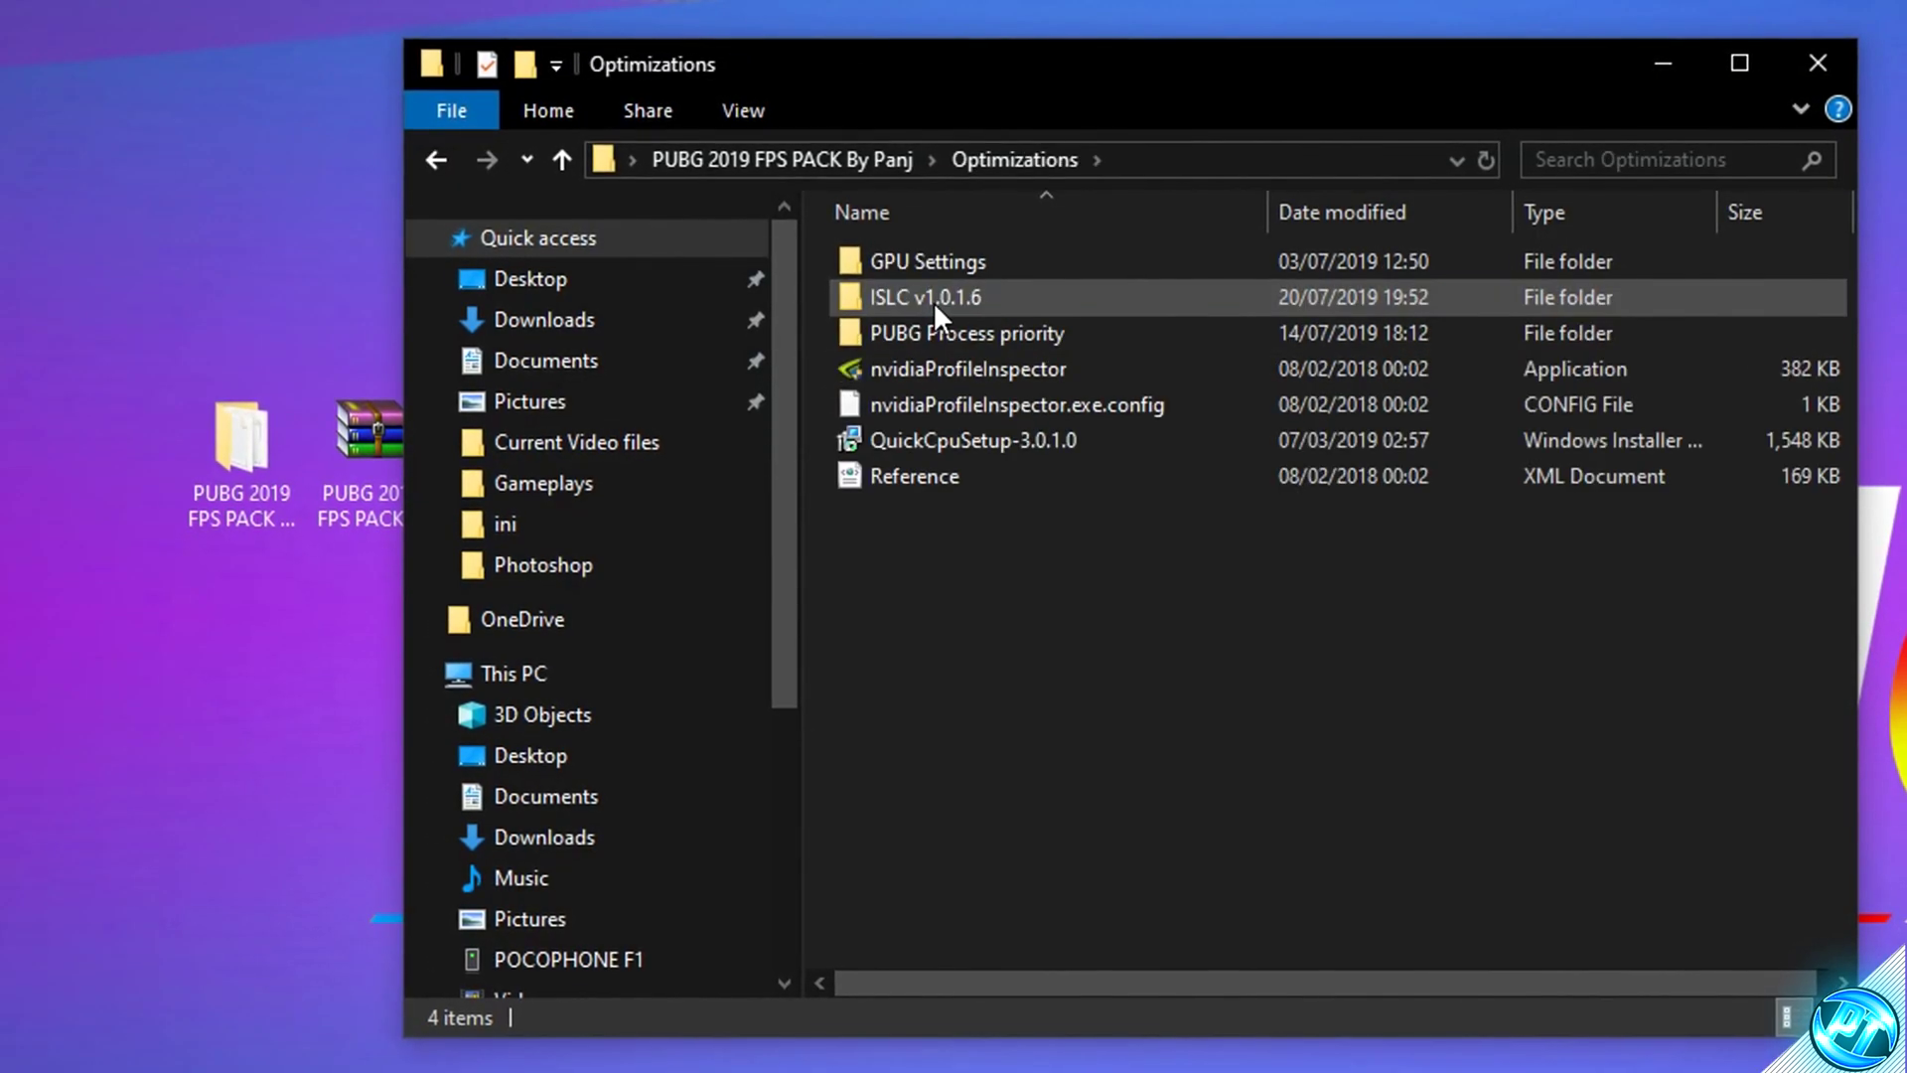
pyautogui.doubleClick(983, 337)
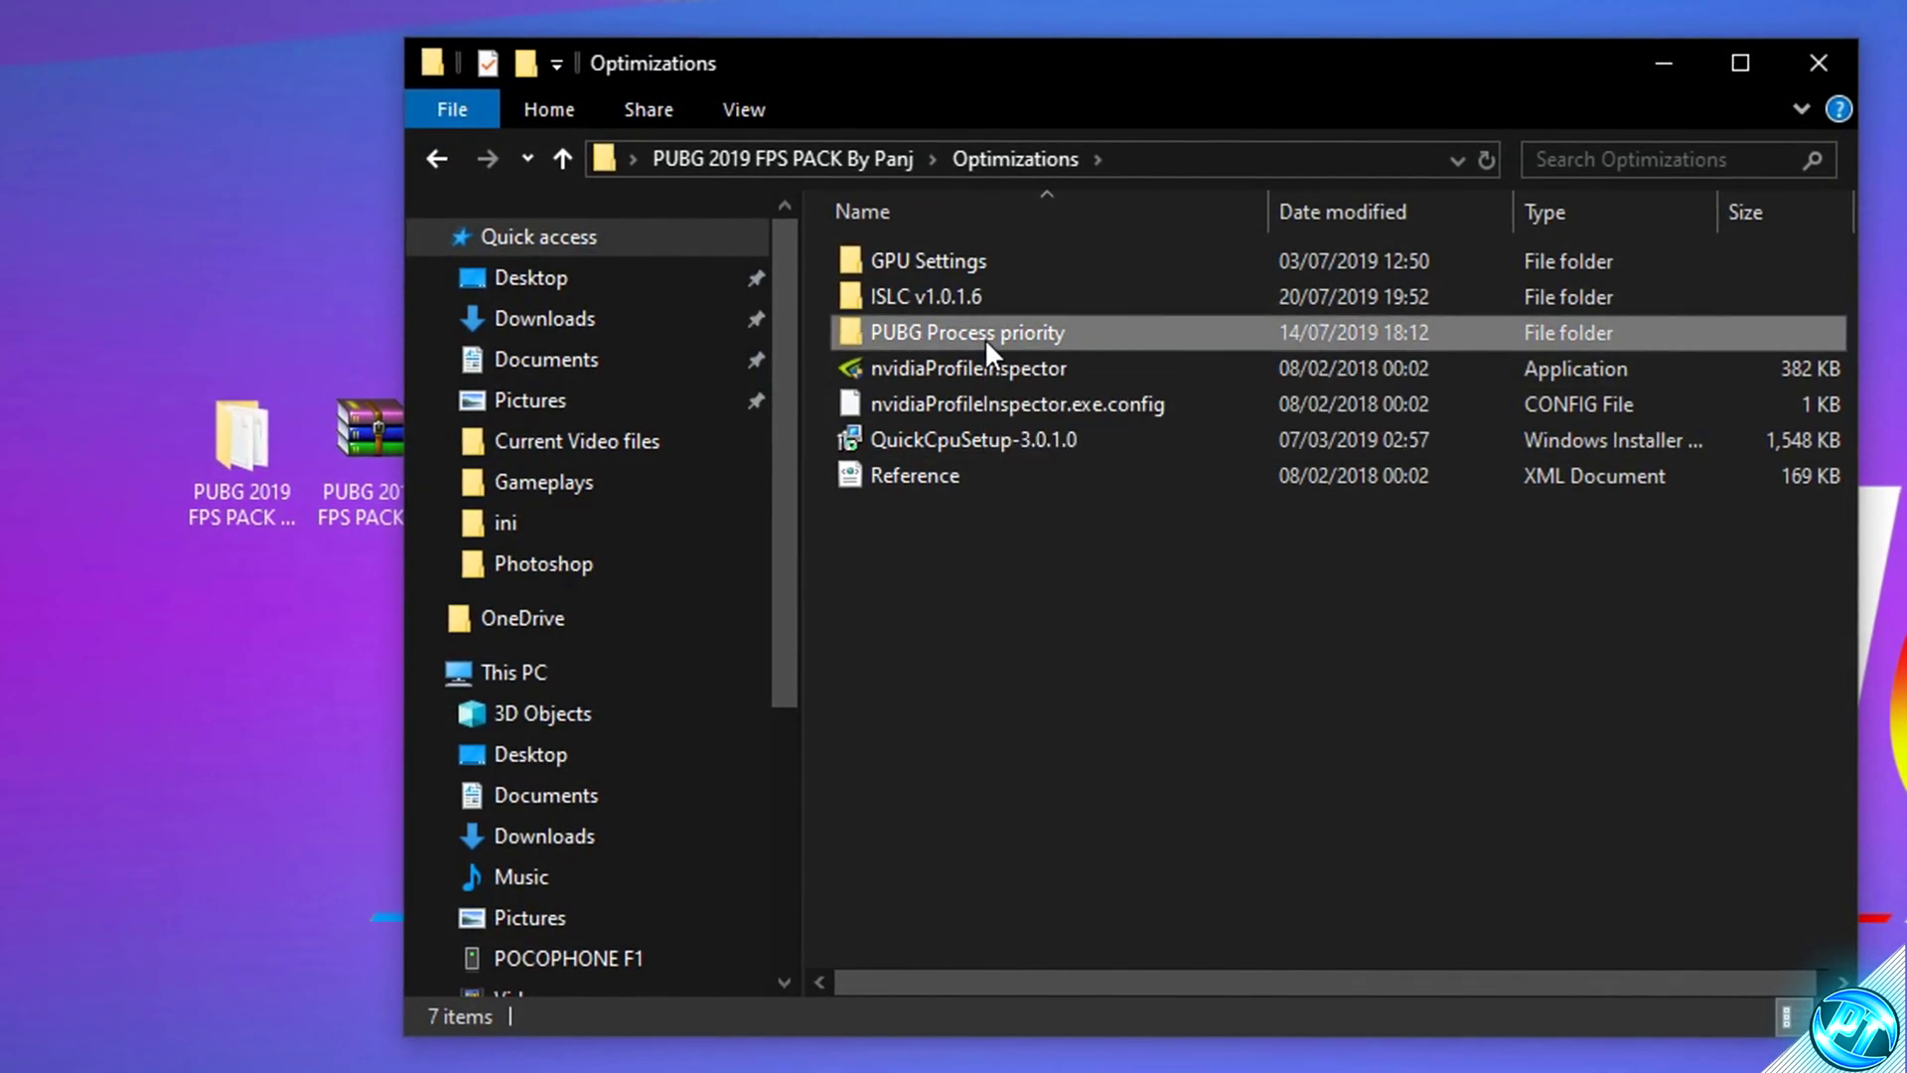
pyautogui.moveTo(806, 250); pyautogui.dragTo(921, 353)
pyautogui.click(1003, 455)
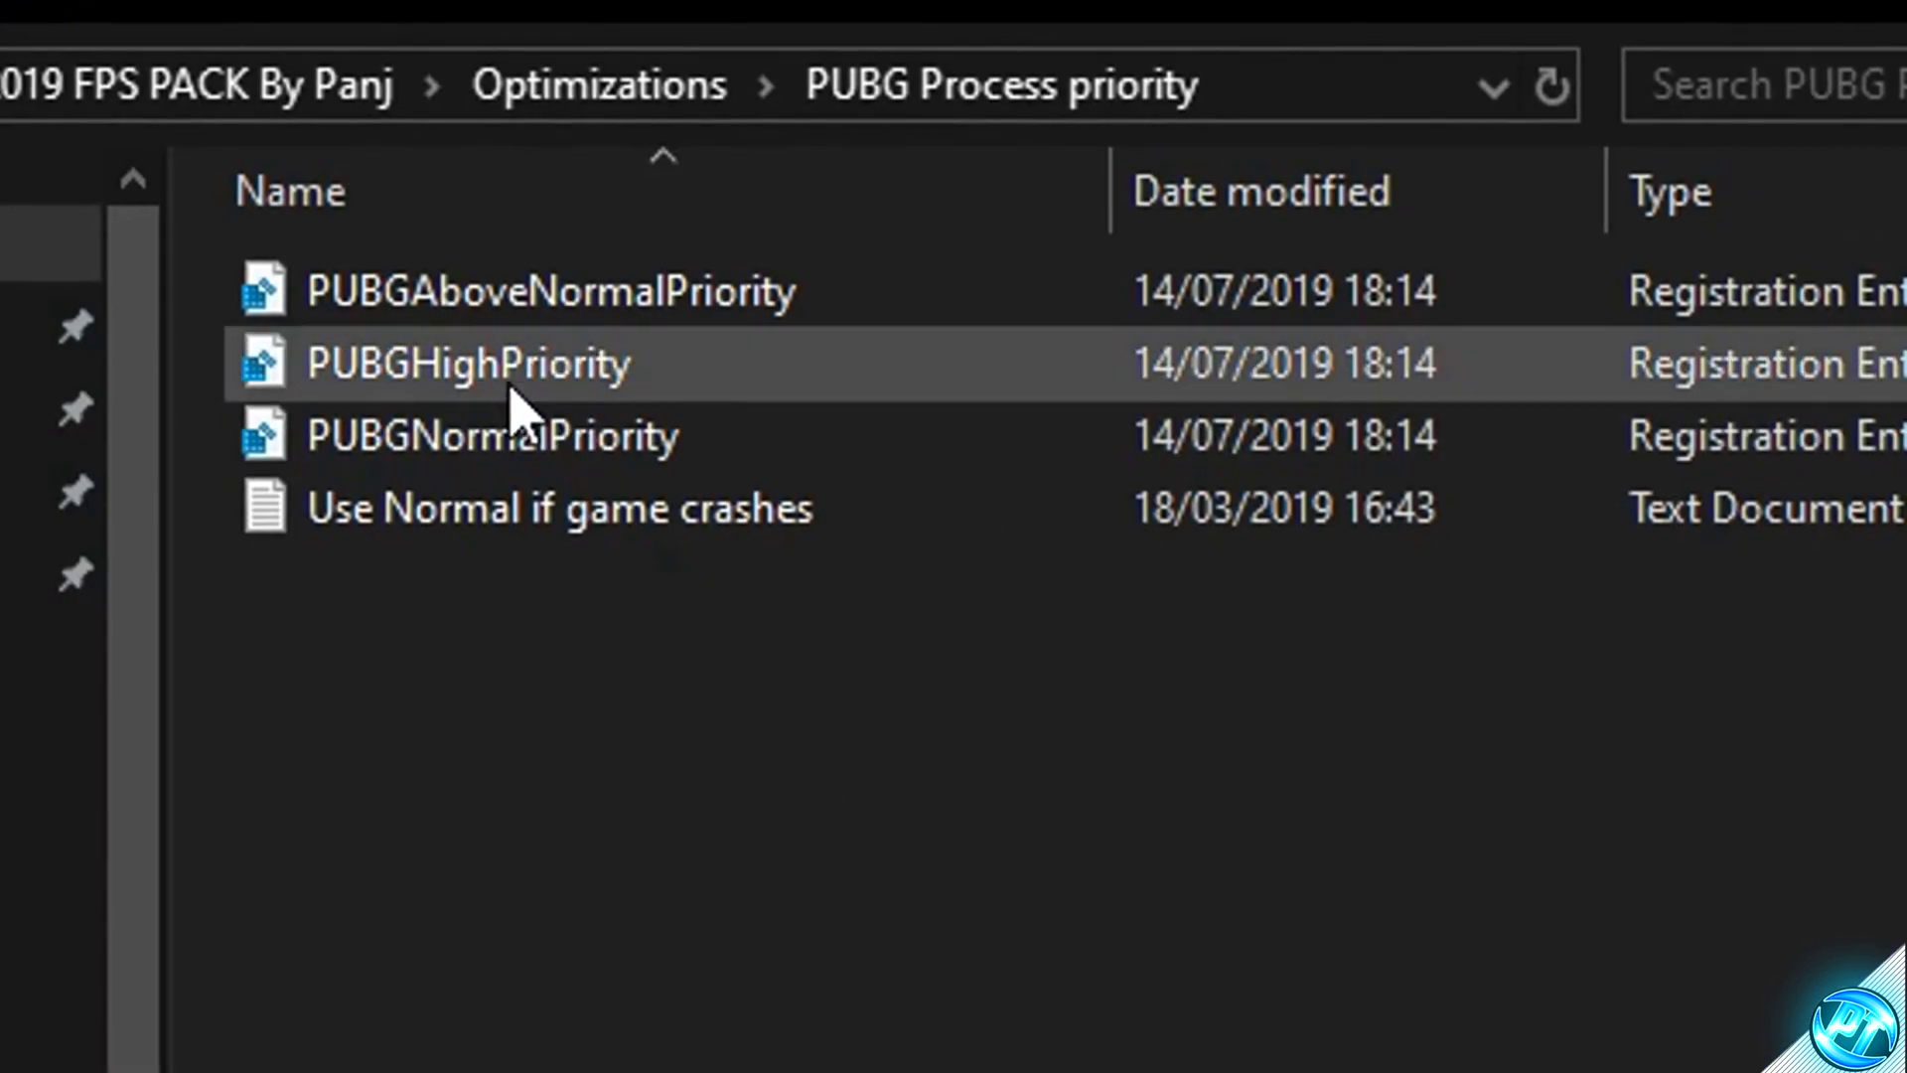
pyautogui.click(651, 392)
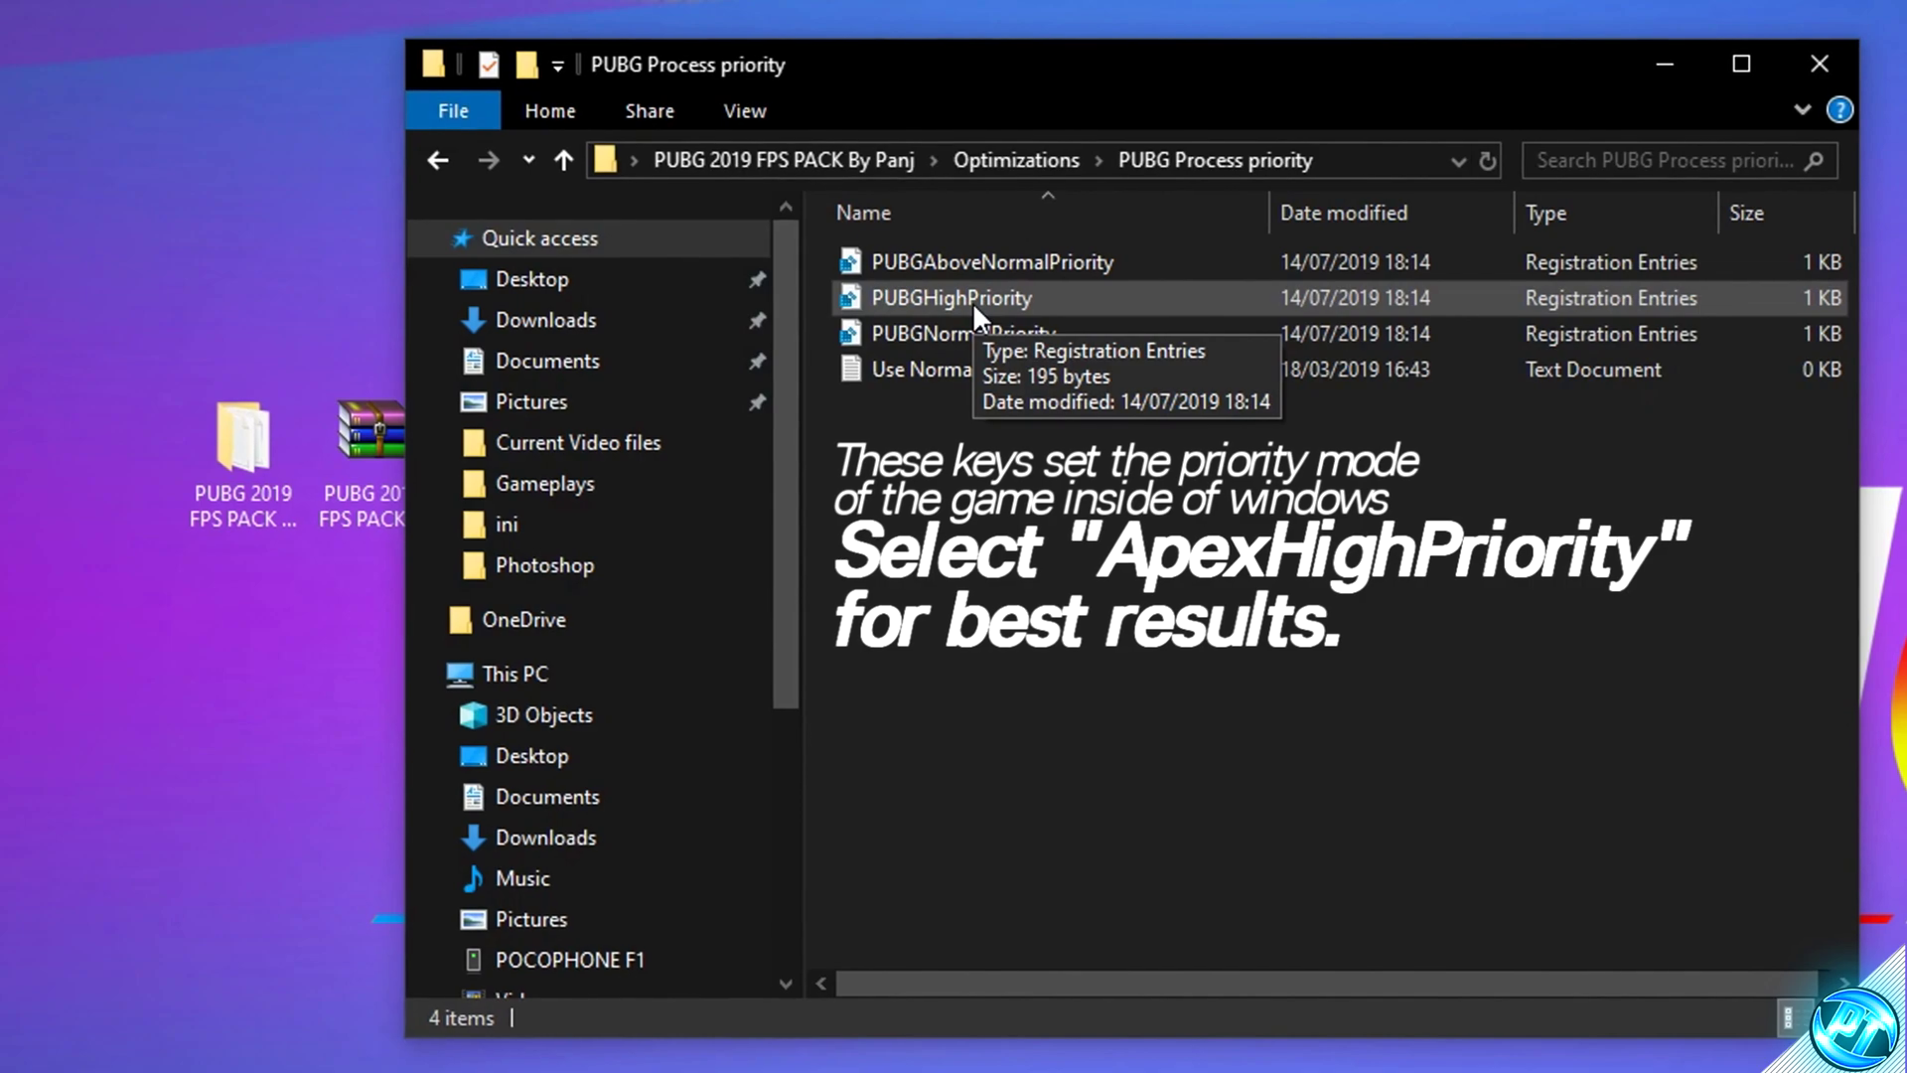
# Merge the PUBGHighPriority registration entries into the registry, allowing Registry Editor to make changes
pyautogui.doubleClick(942, 298)
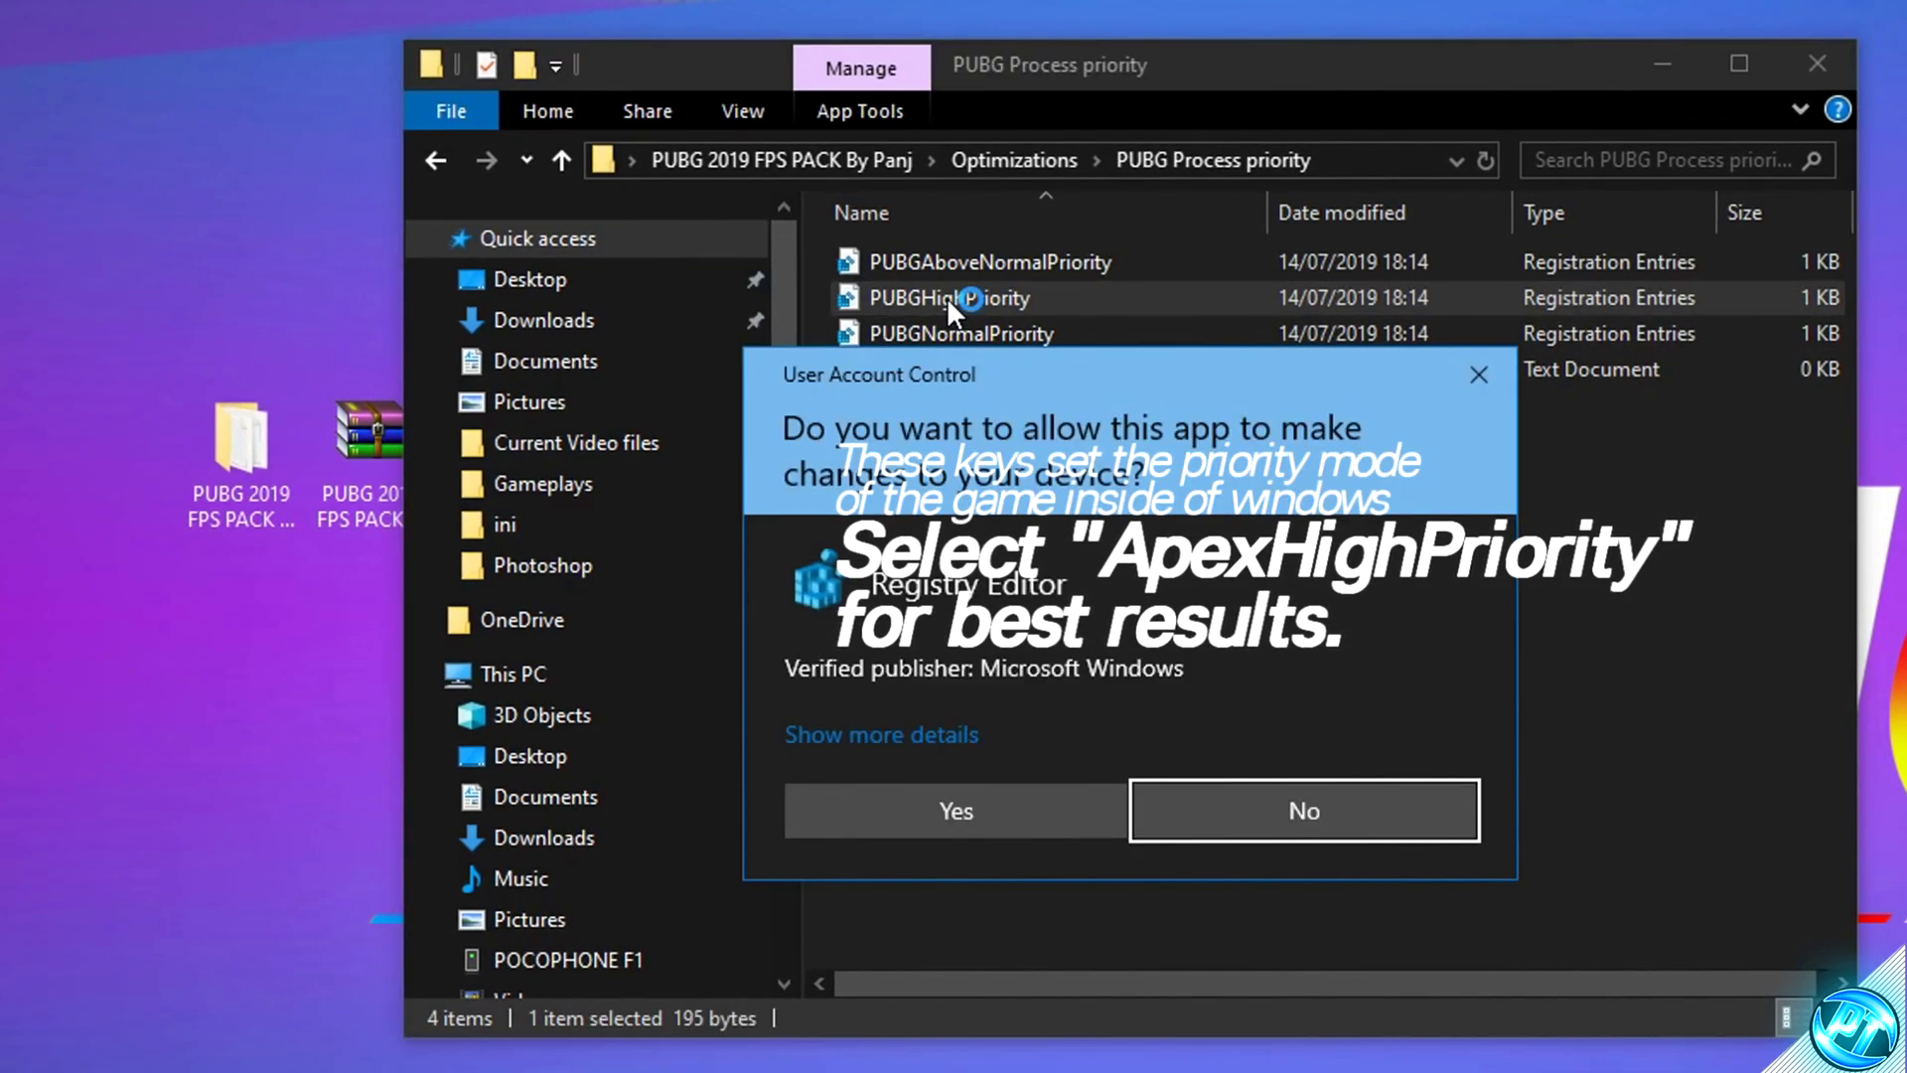
pyautogui.click(954, 805)
pyautogui.click(906, 646)
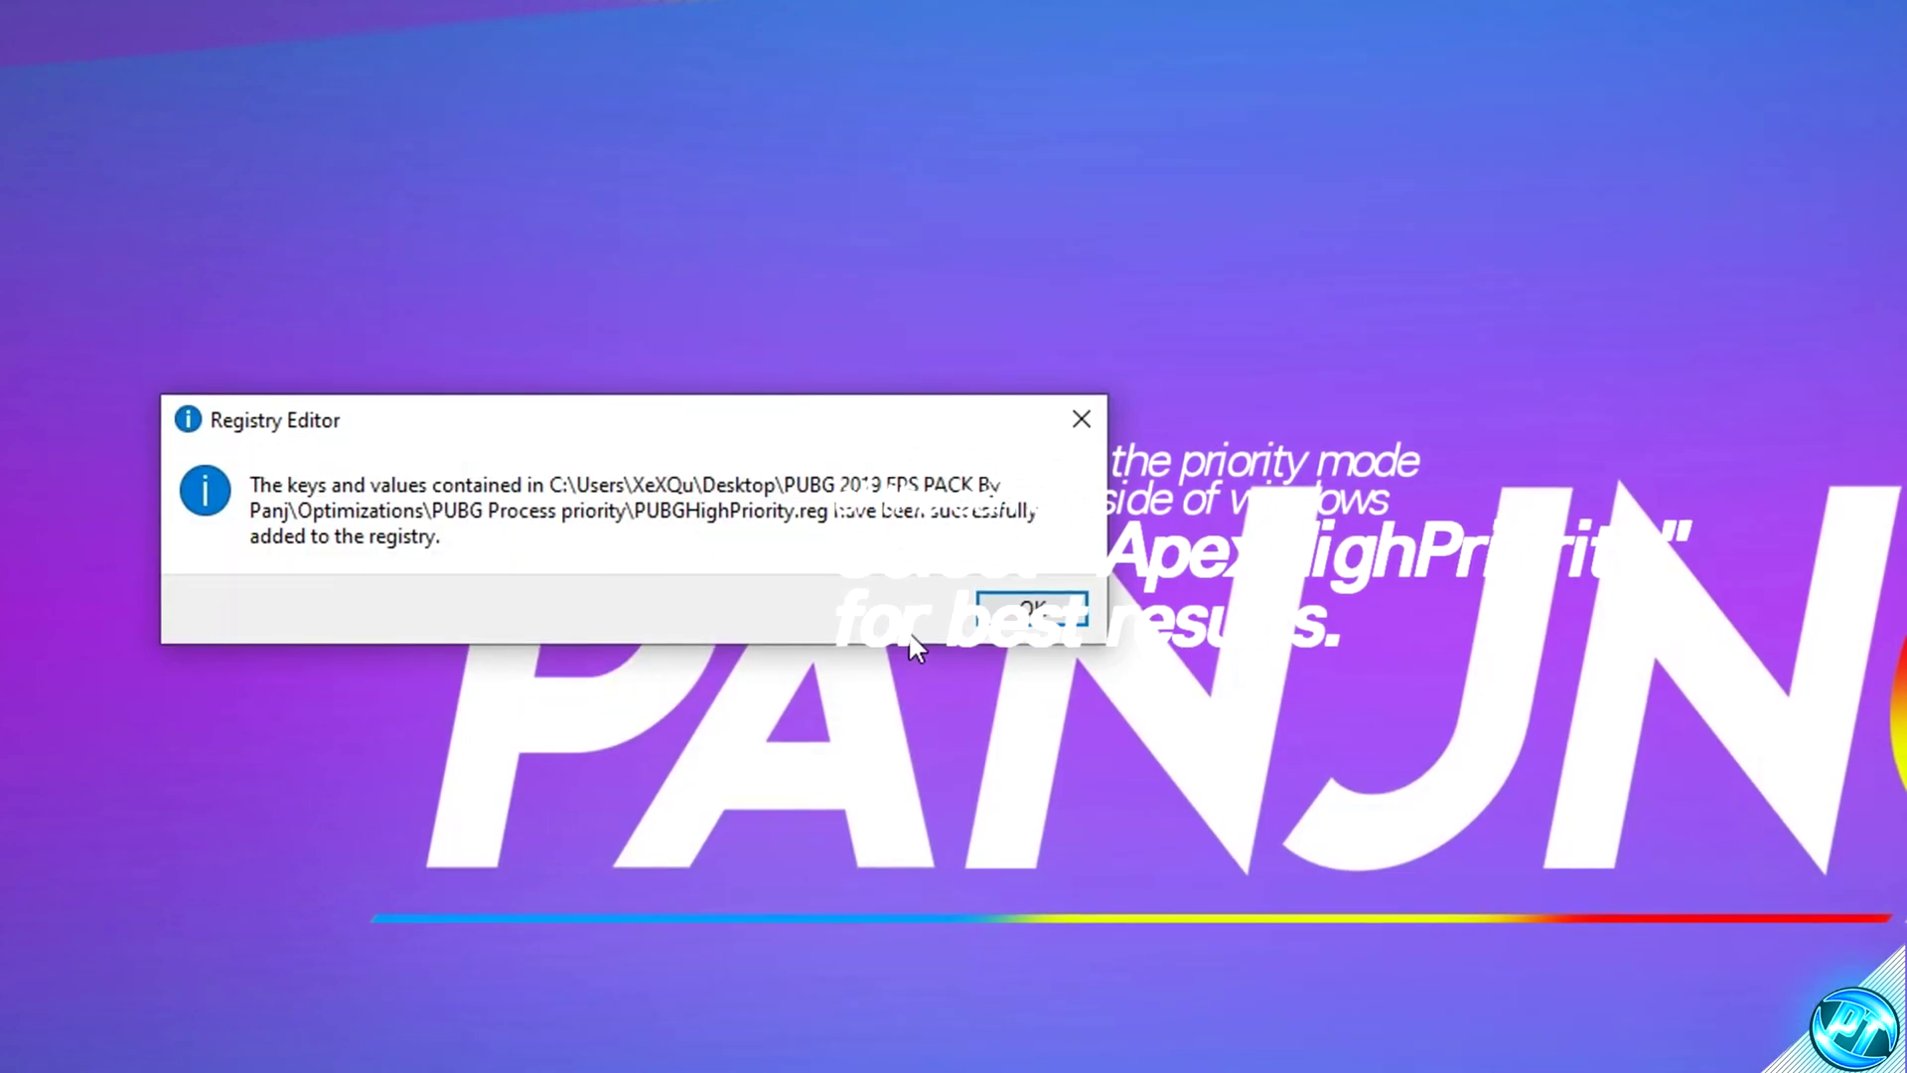
pyautogui.click(1033, 606)
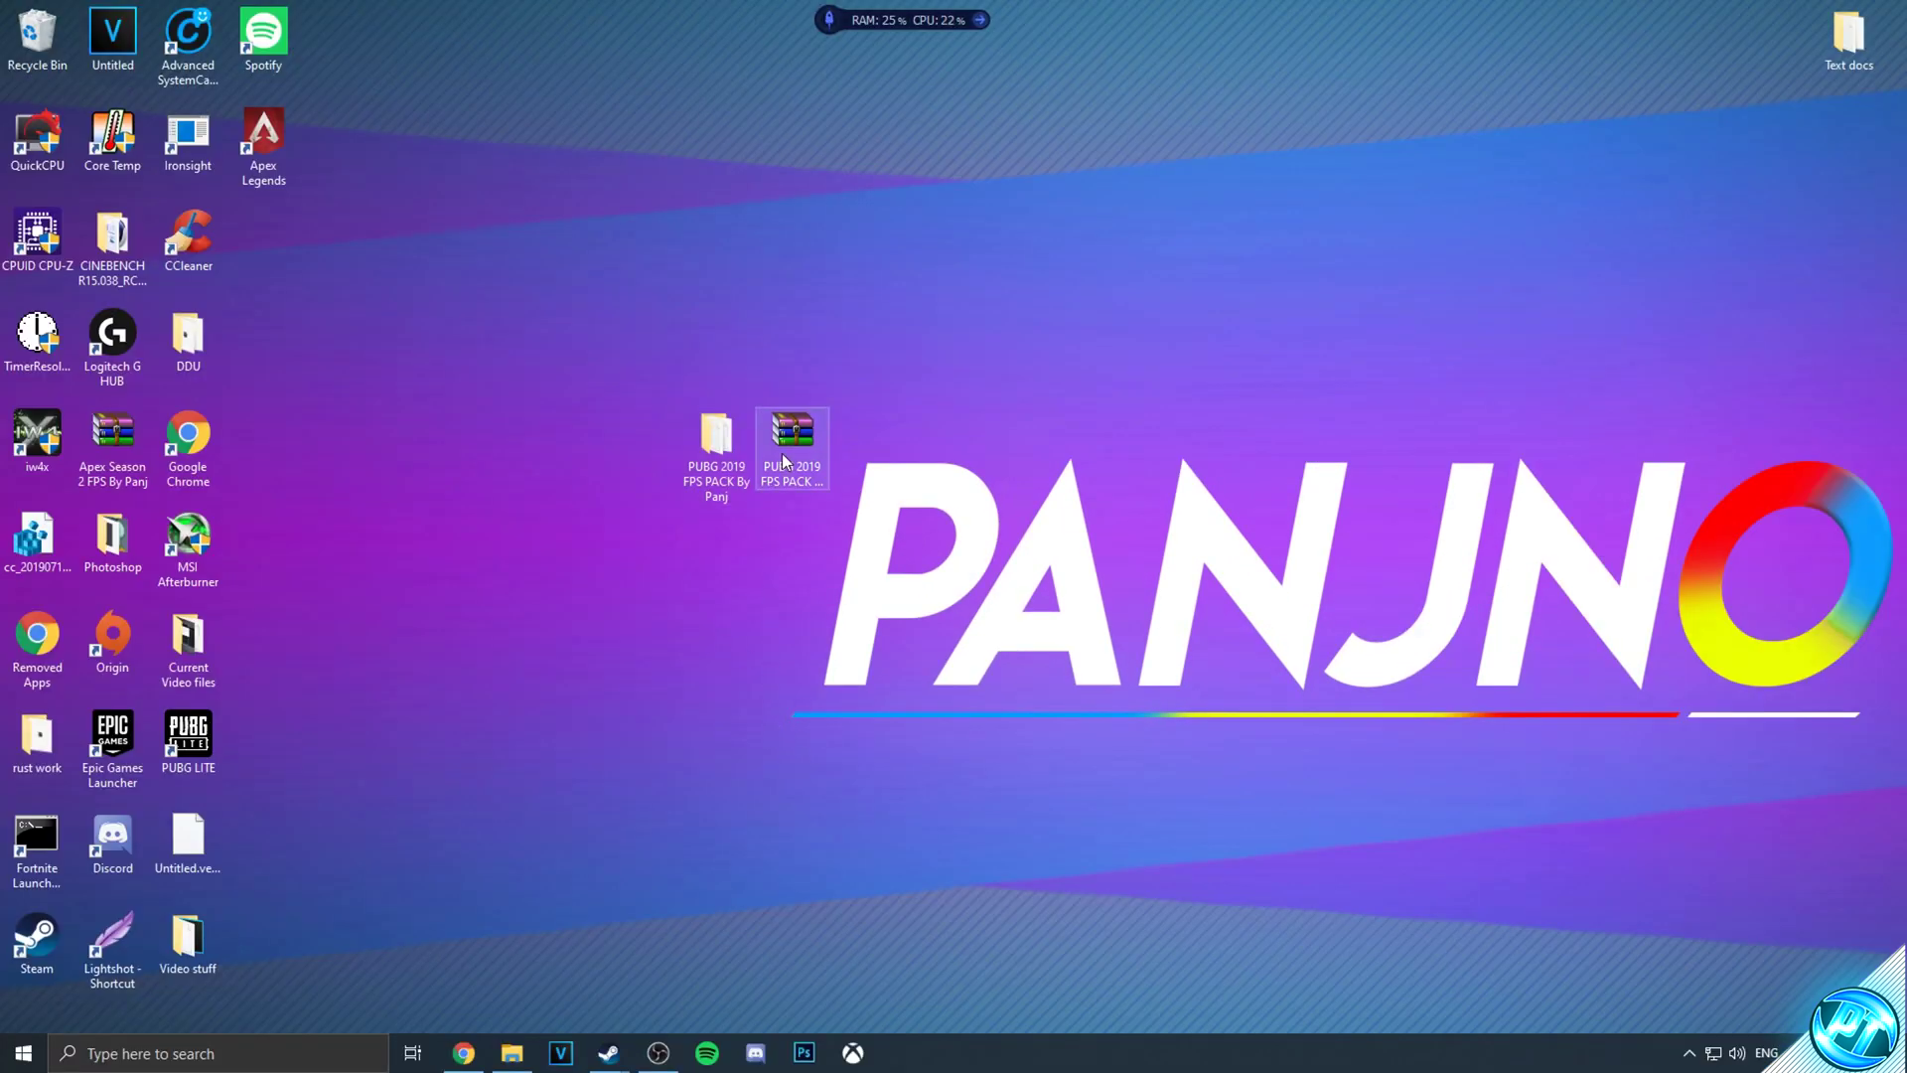
# Open the High end text file from the FPS pack's Configs\[1]Ingame settings folder and review its recommended settings
pyautogui.doubleClick(732, 452)
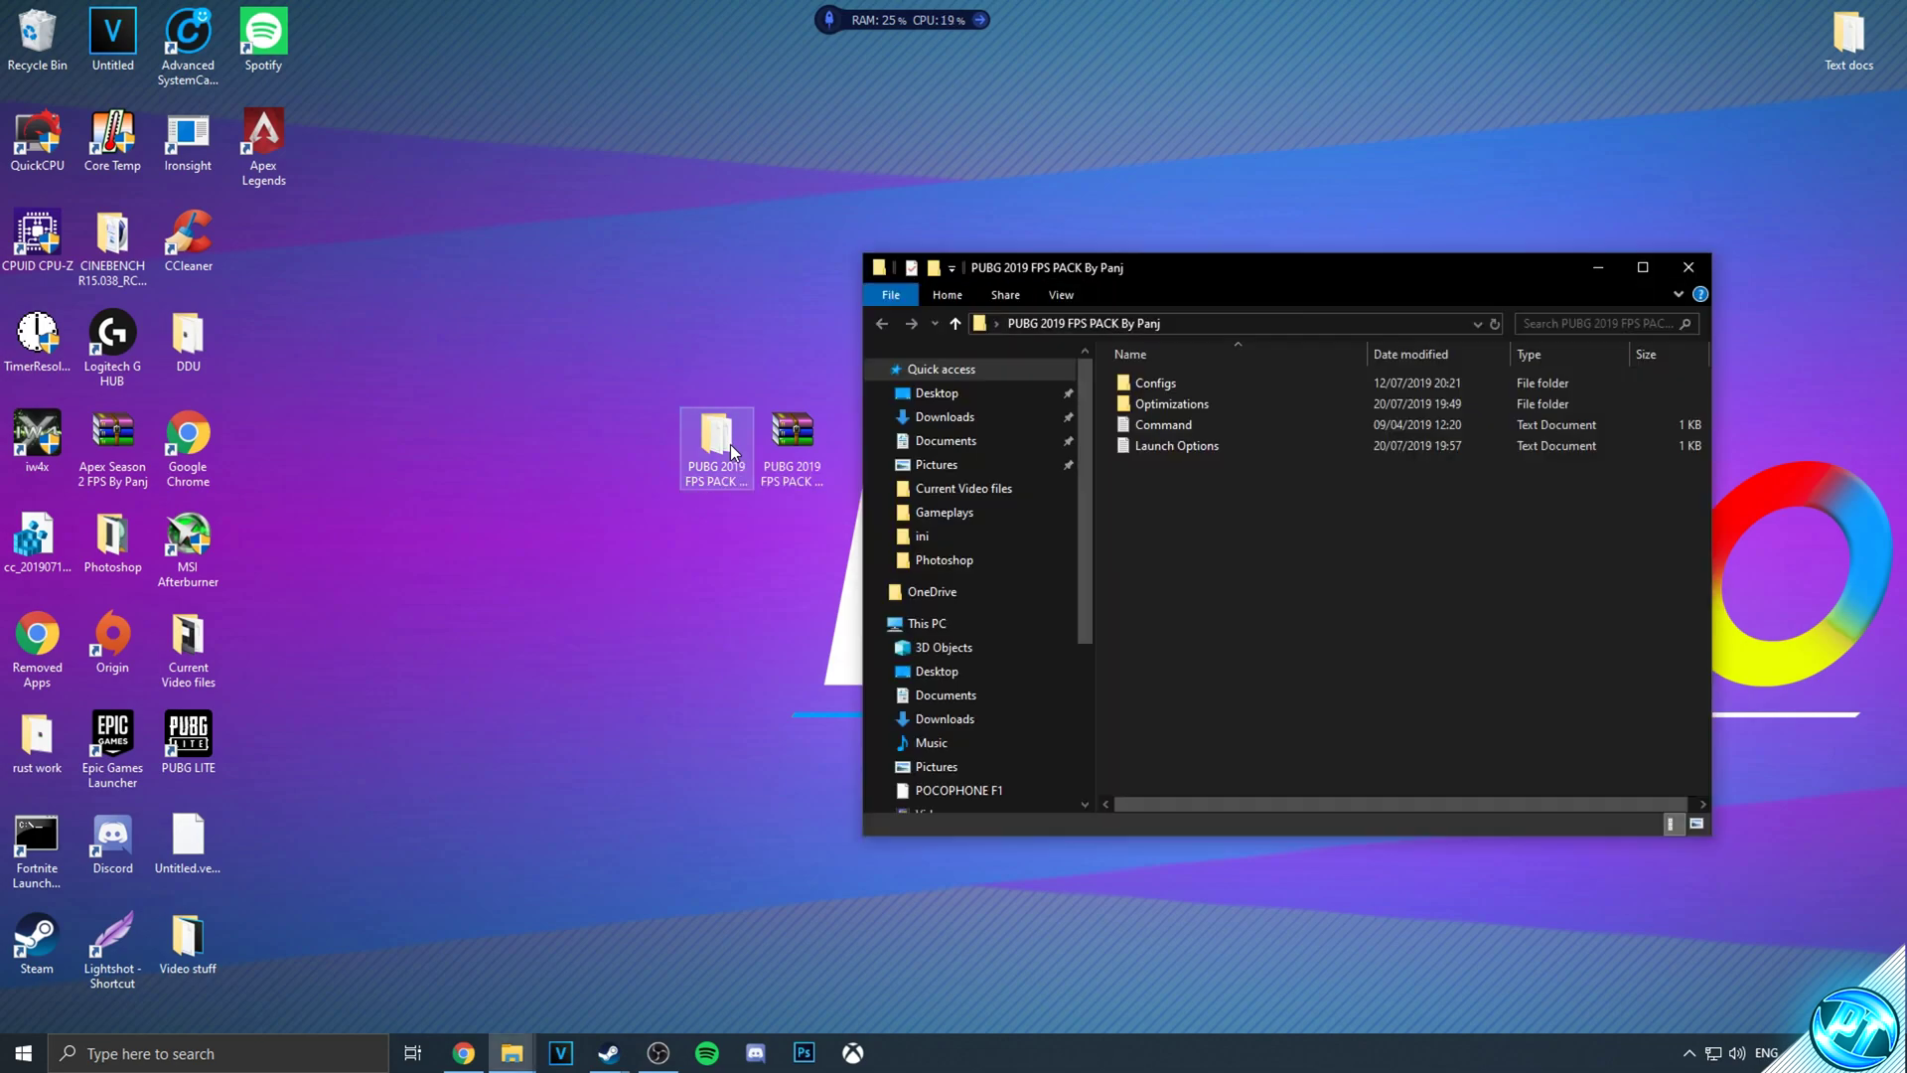
pyautogui.doubleClick(1170, 380)
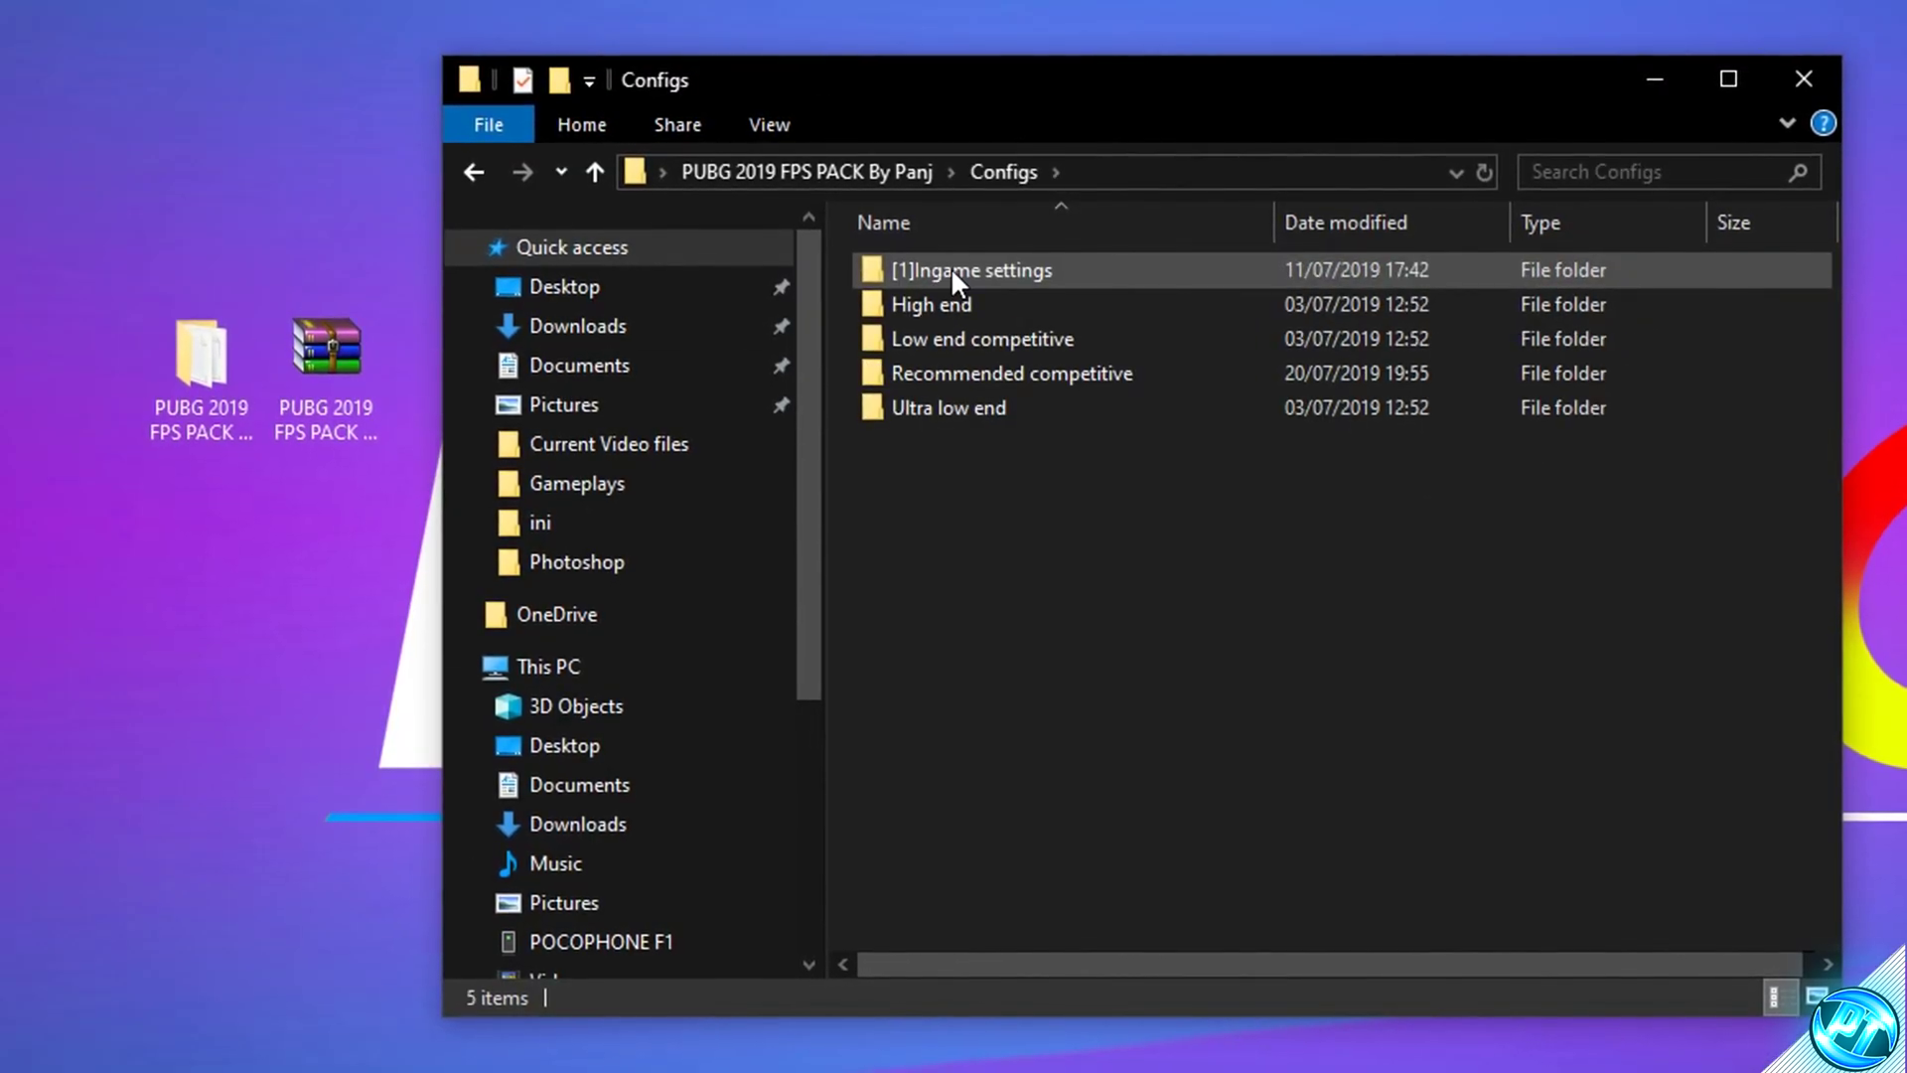
pyautogui.doubleClick(1027, 268)
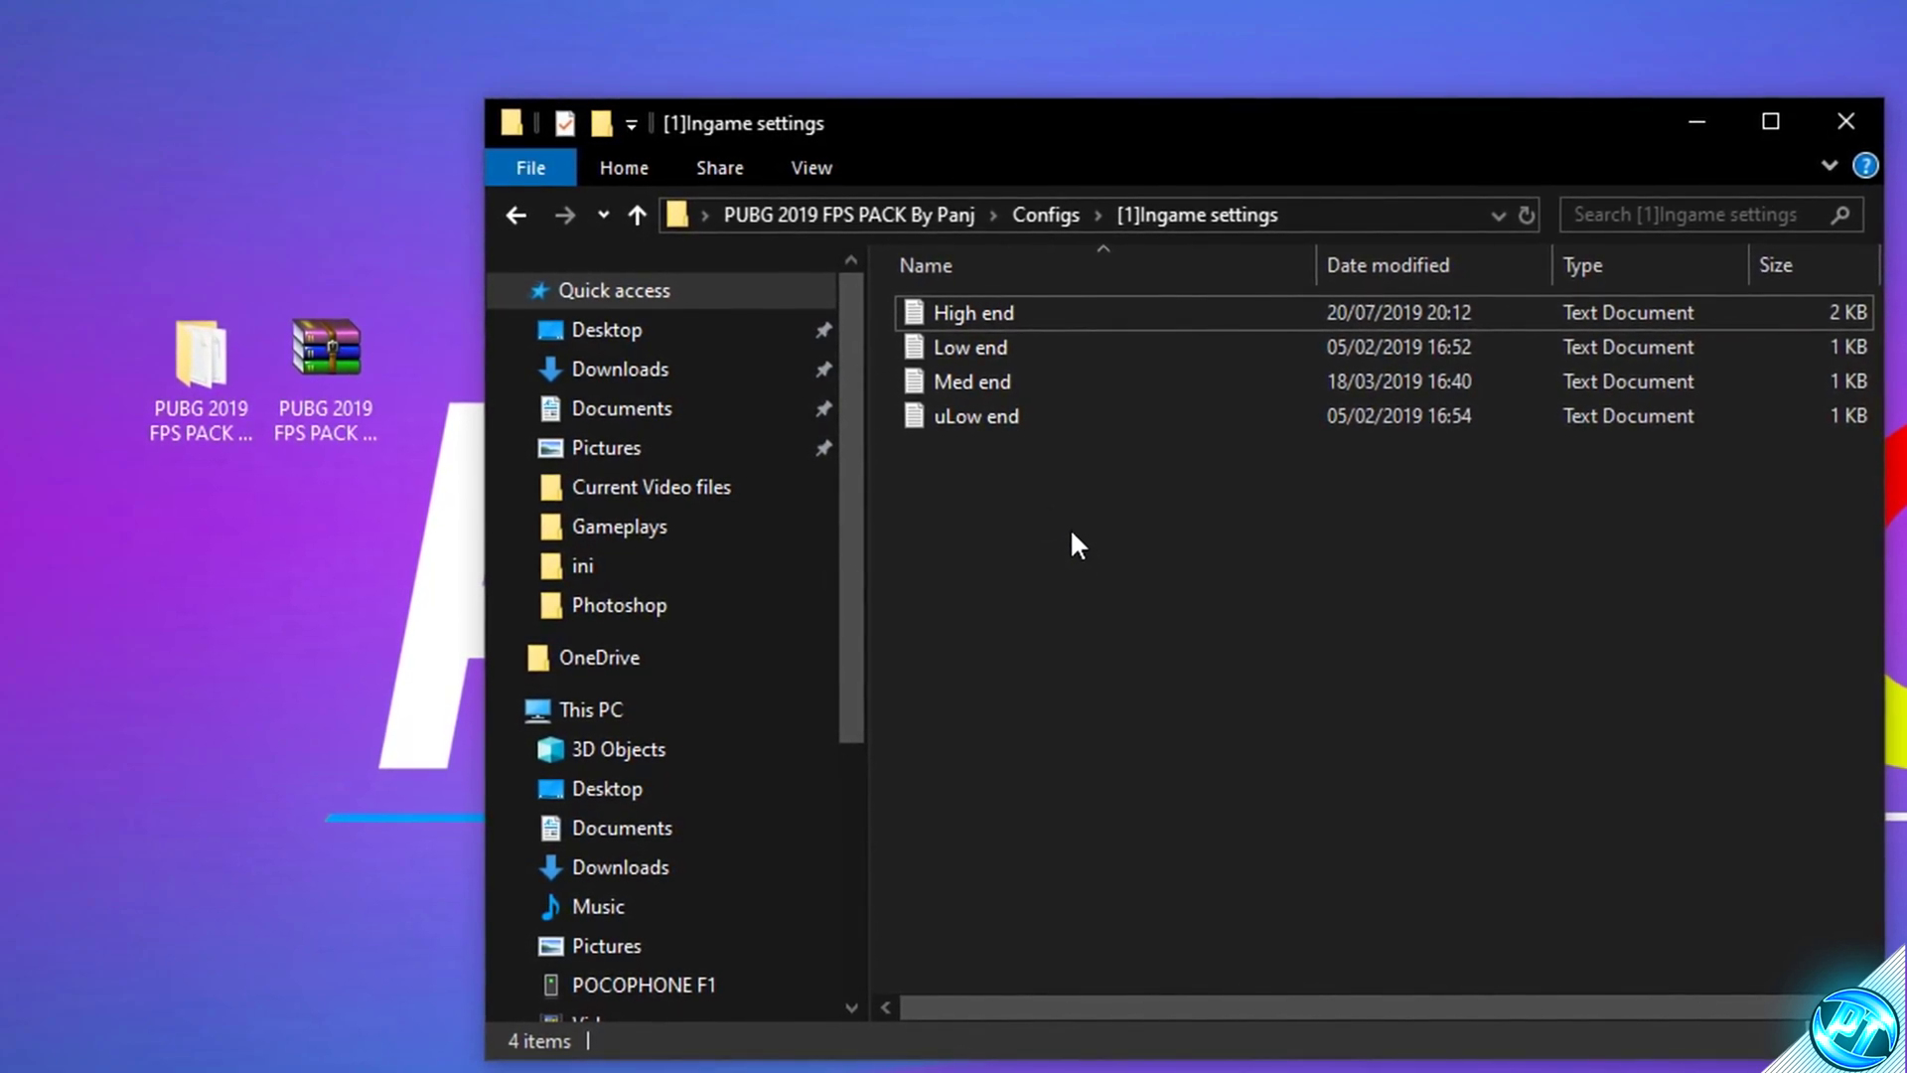
pyautogui.doubleClick(1013, 313)
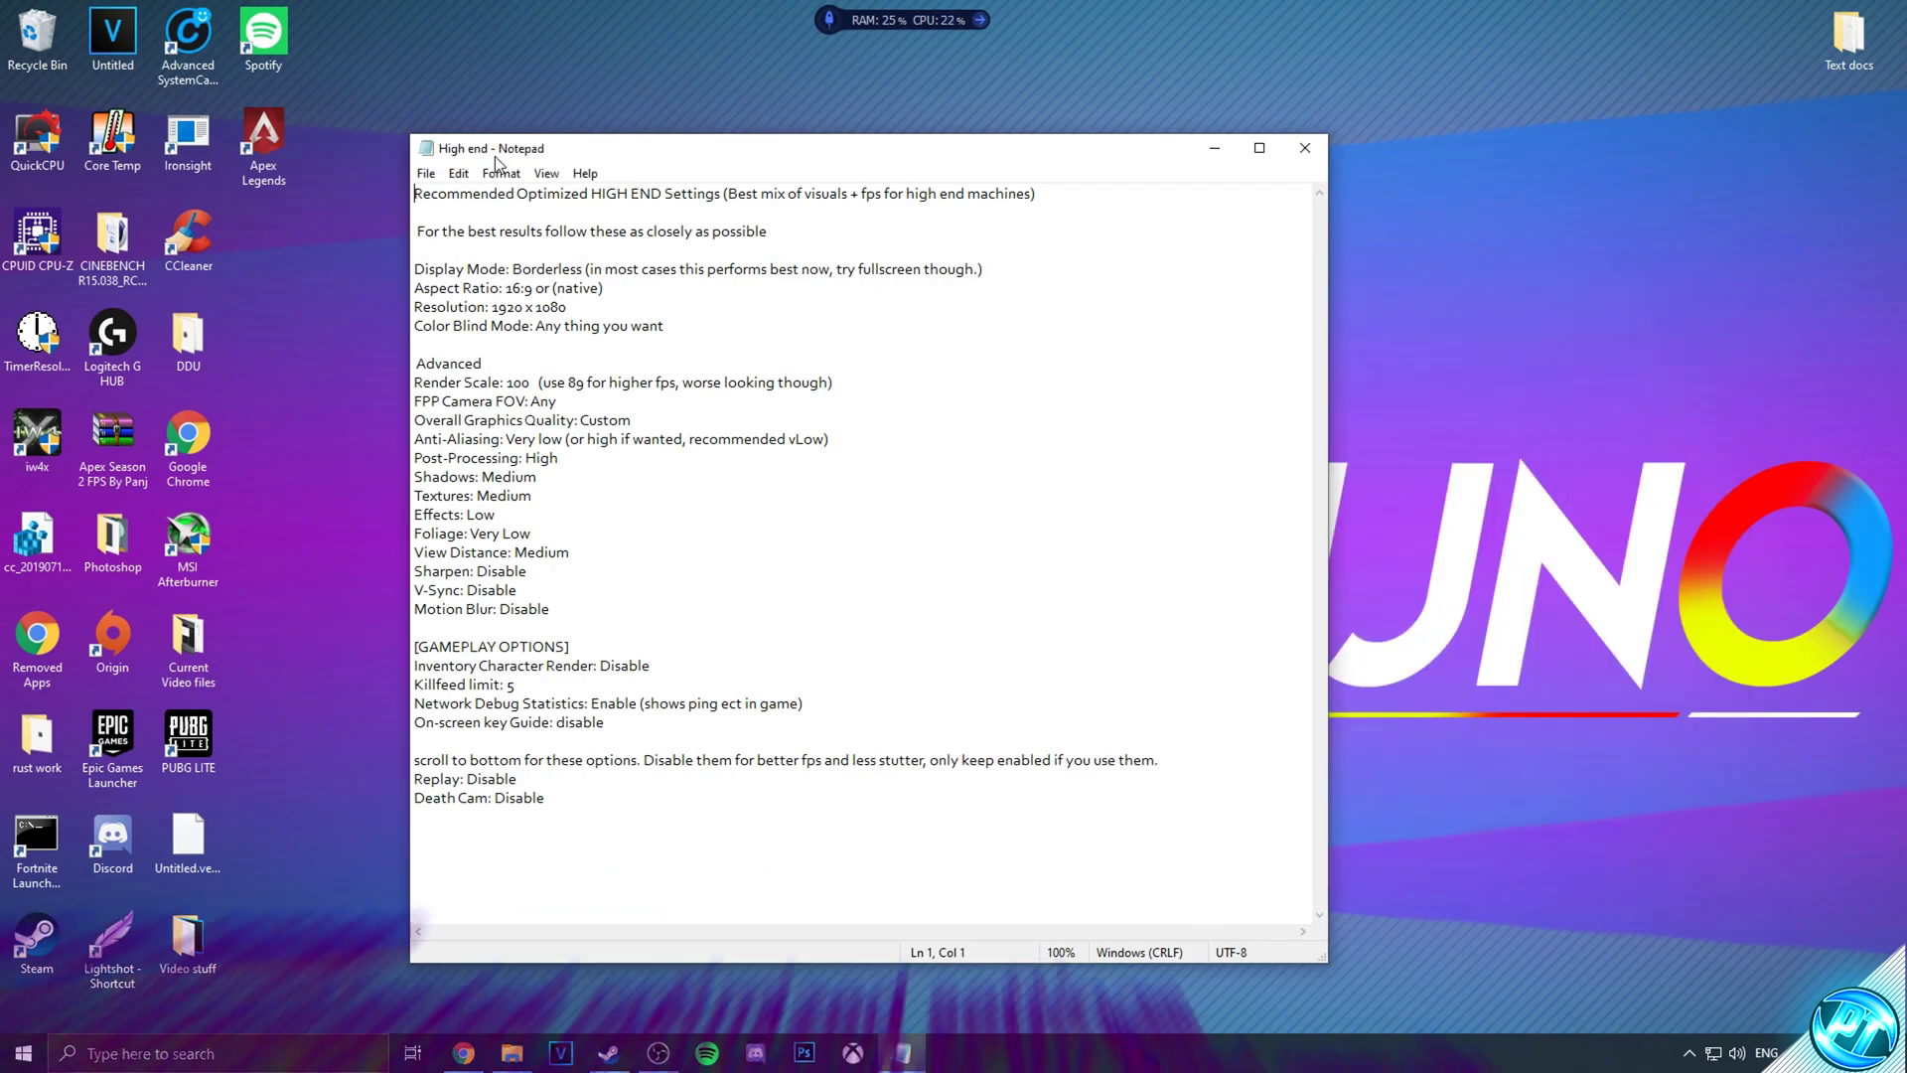
pyautogui.moveTo(495, 157); pyautogui.dragTo(404, 84)
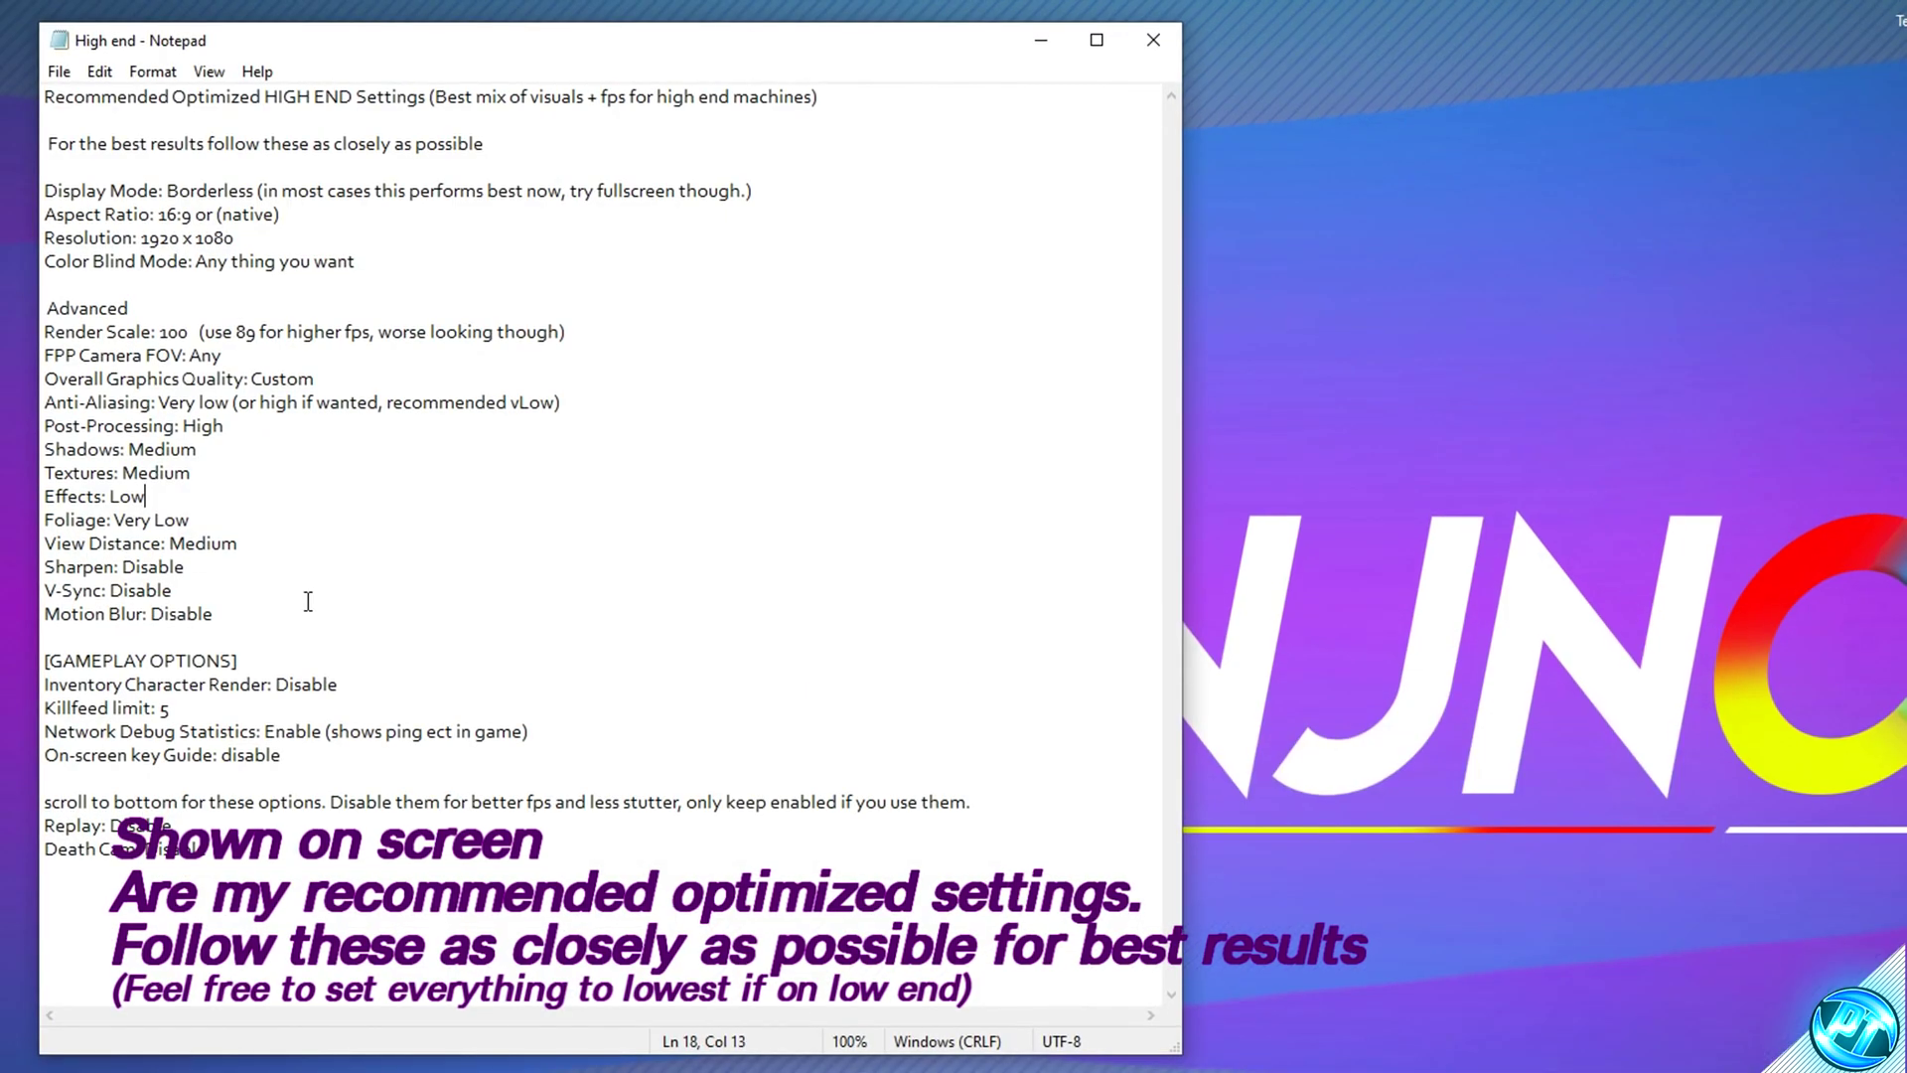
pyautogui.moveTo(549, 541); pyautogui.dragTo(339, 314)
pyautogui.click(447, 389)
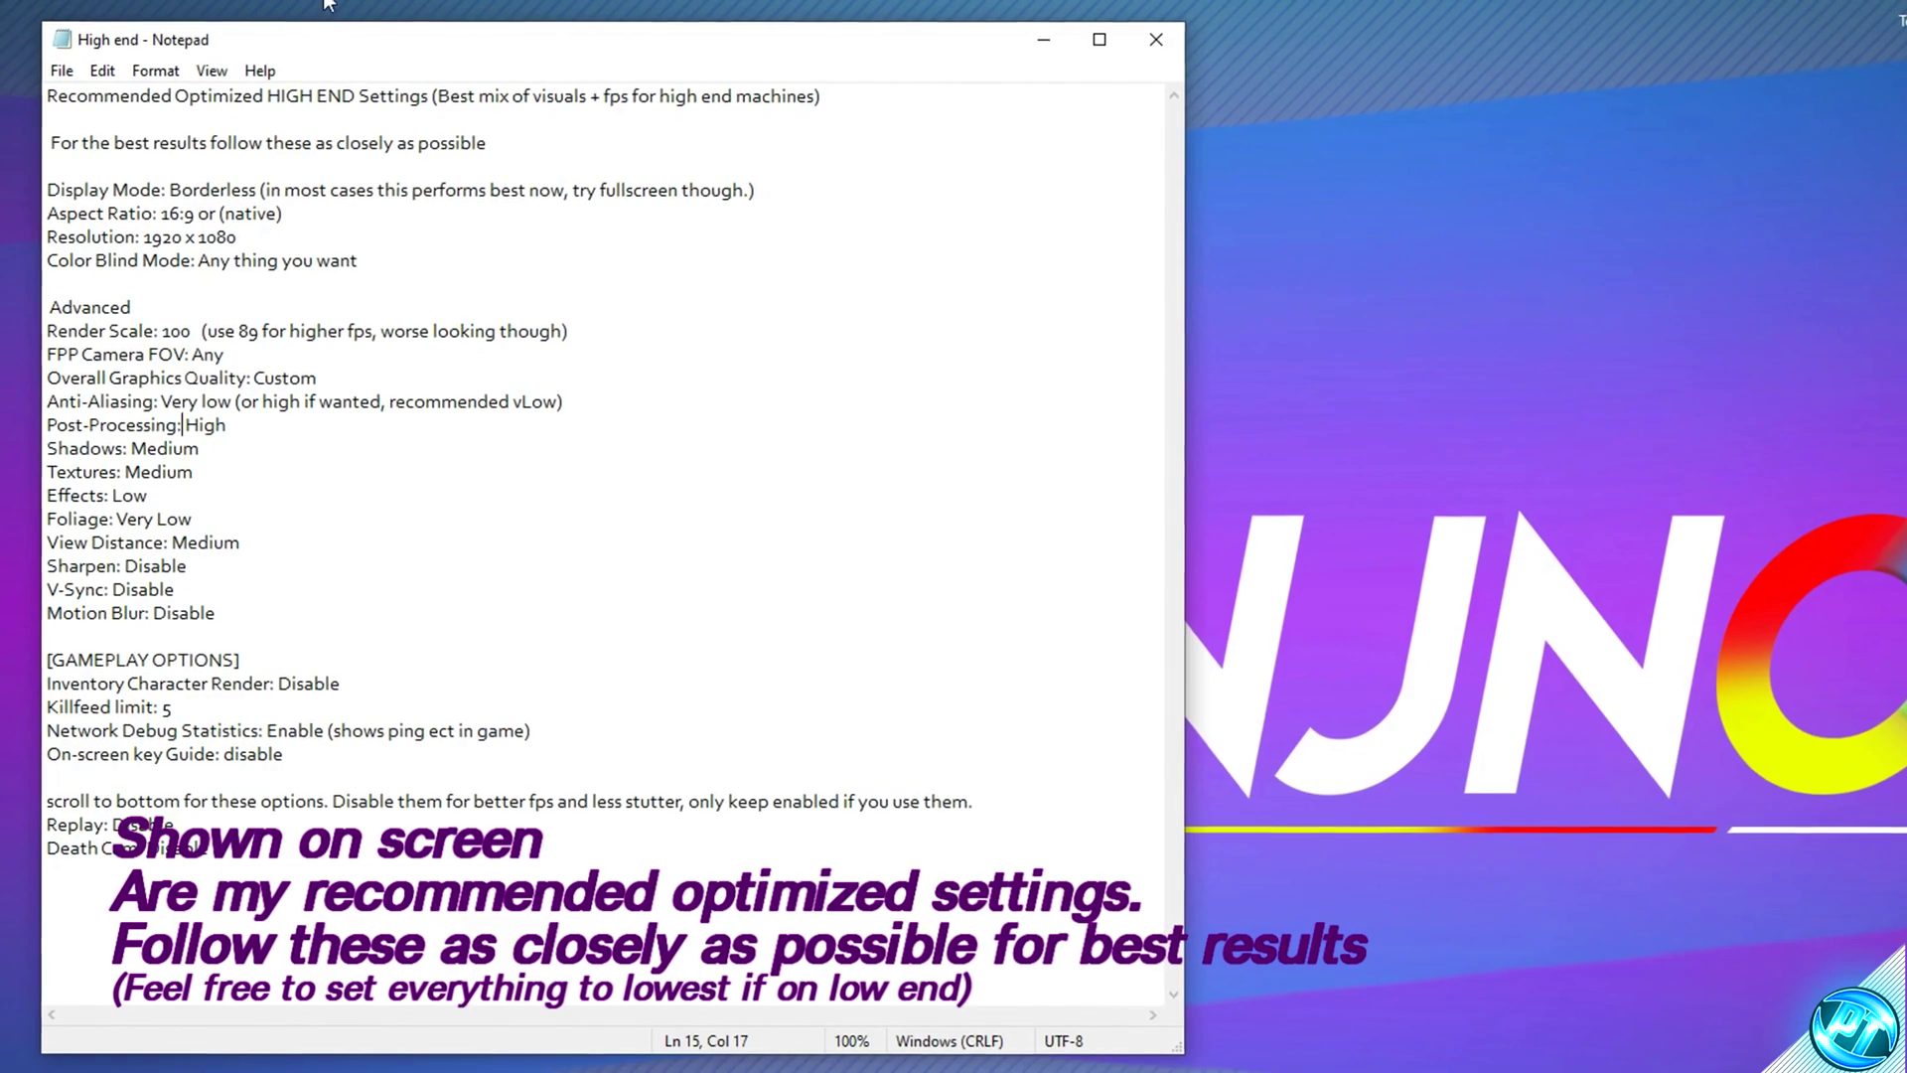
# Switch to PUBG, open its settings, and apply Windowed display mode at 1280 * 720 resolution
pyautogui.moveTo(559, 1063)
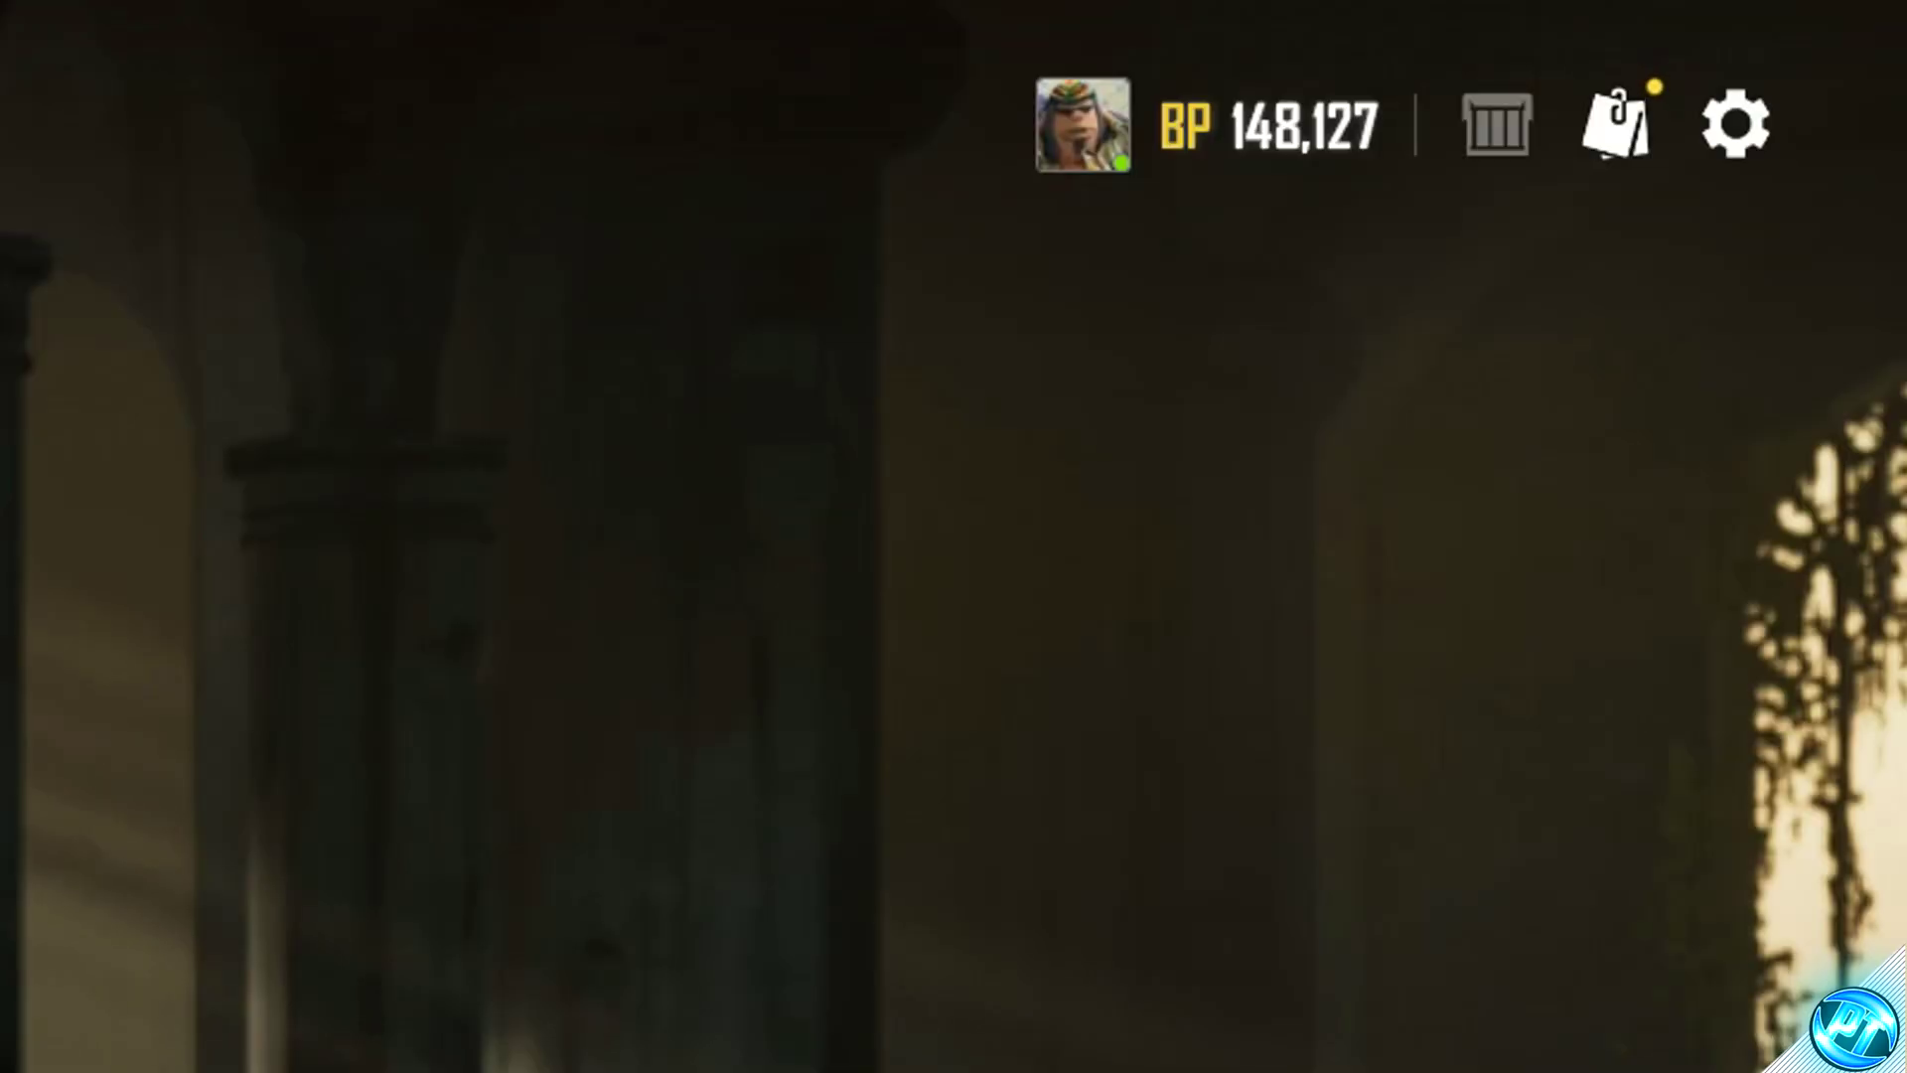
pyautogui.click(1750, 127)
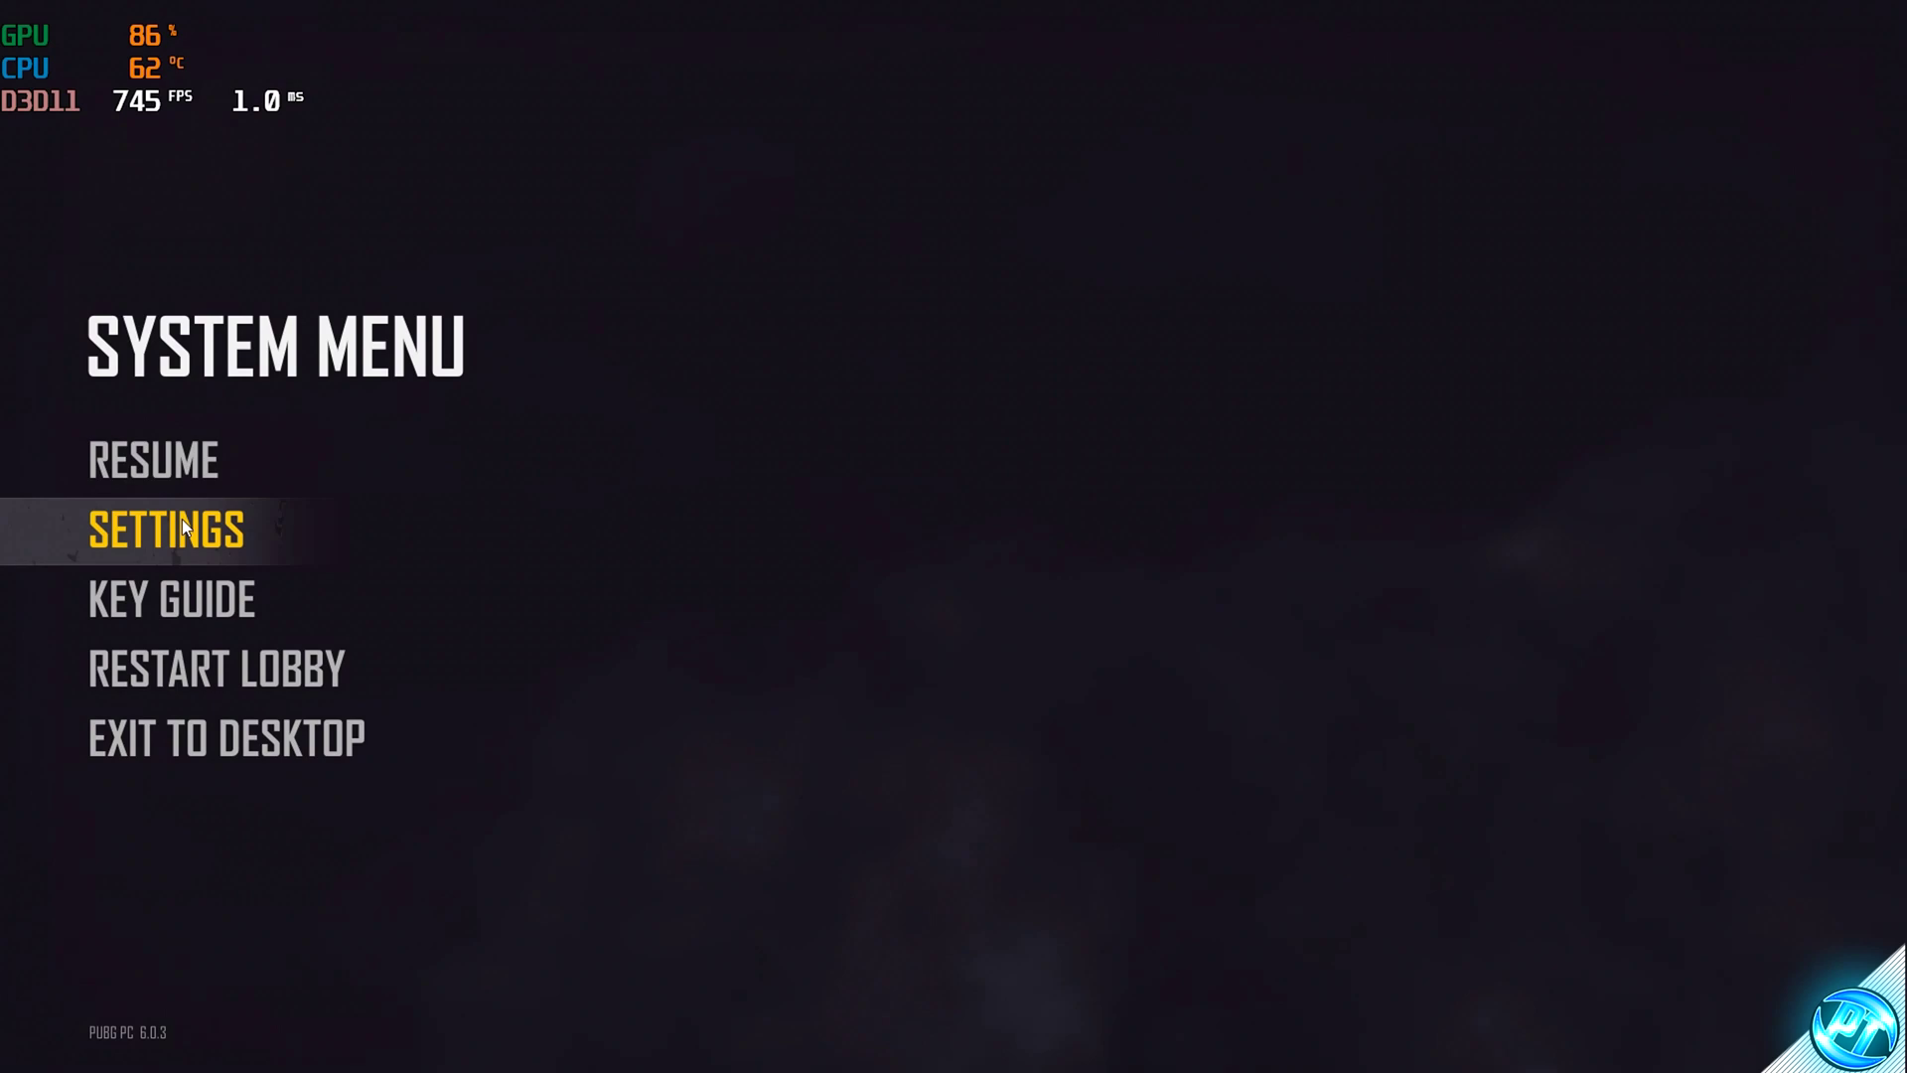
pyautogui.click(182, 519)
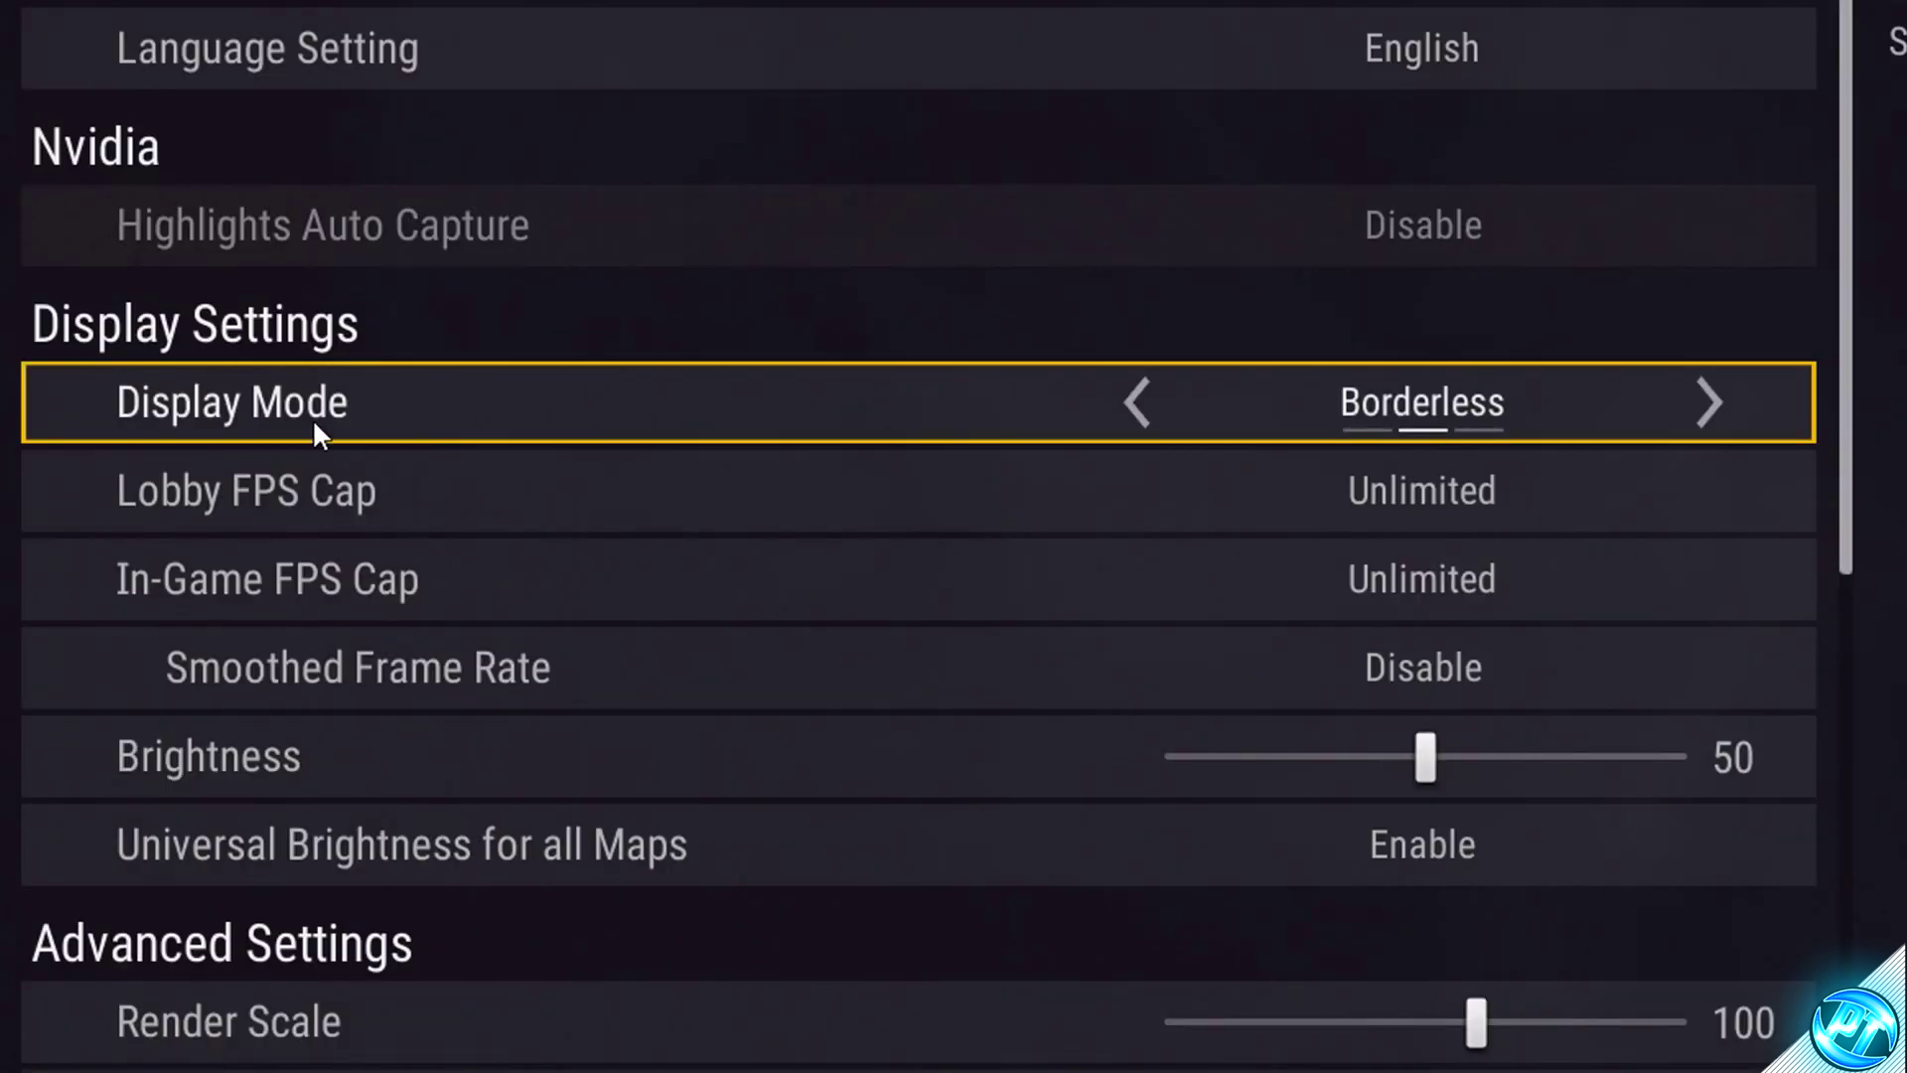
pyautogui.click(1138, 402)
pyautogui.click(1719, 409)
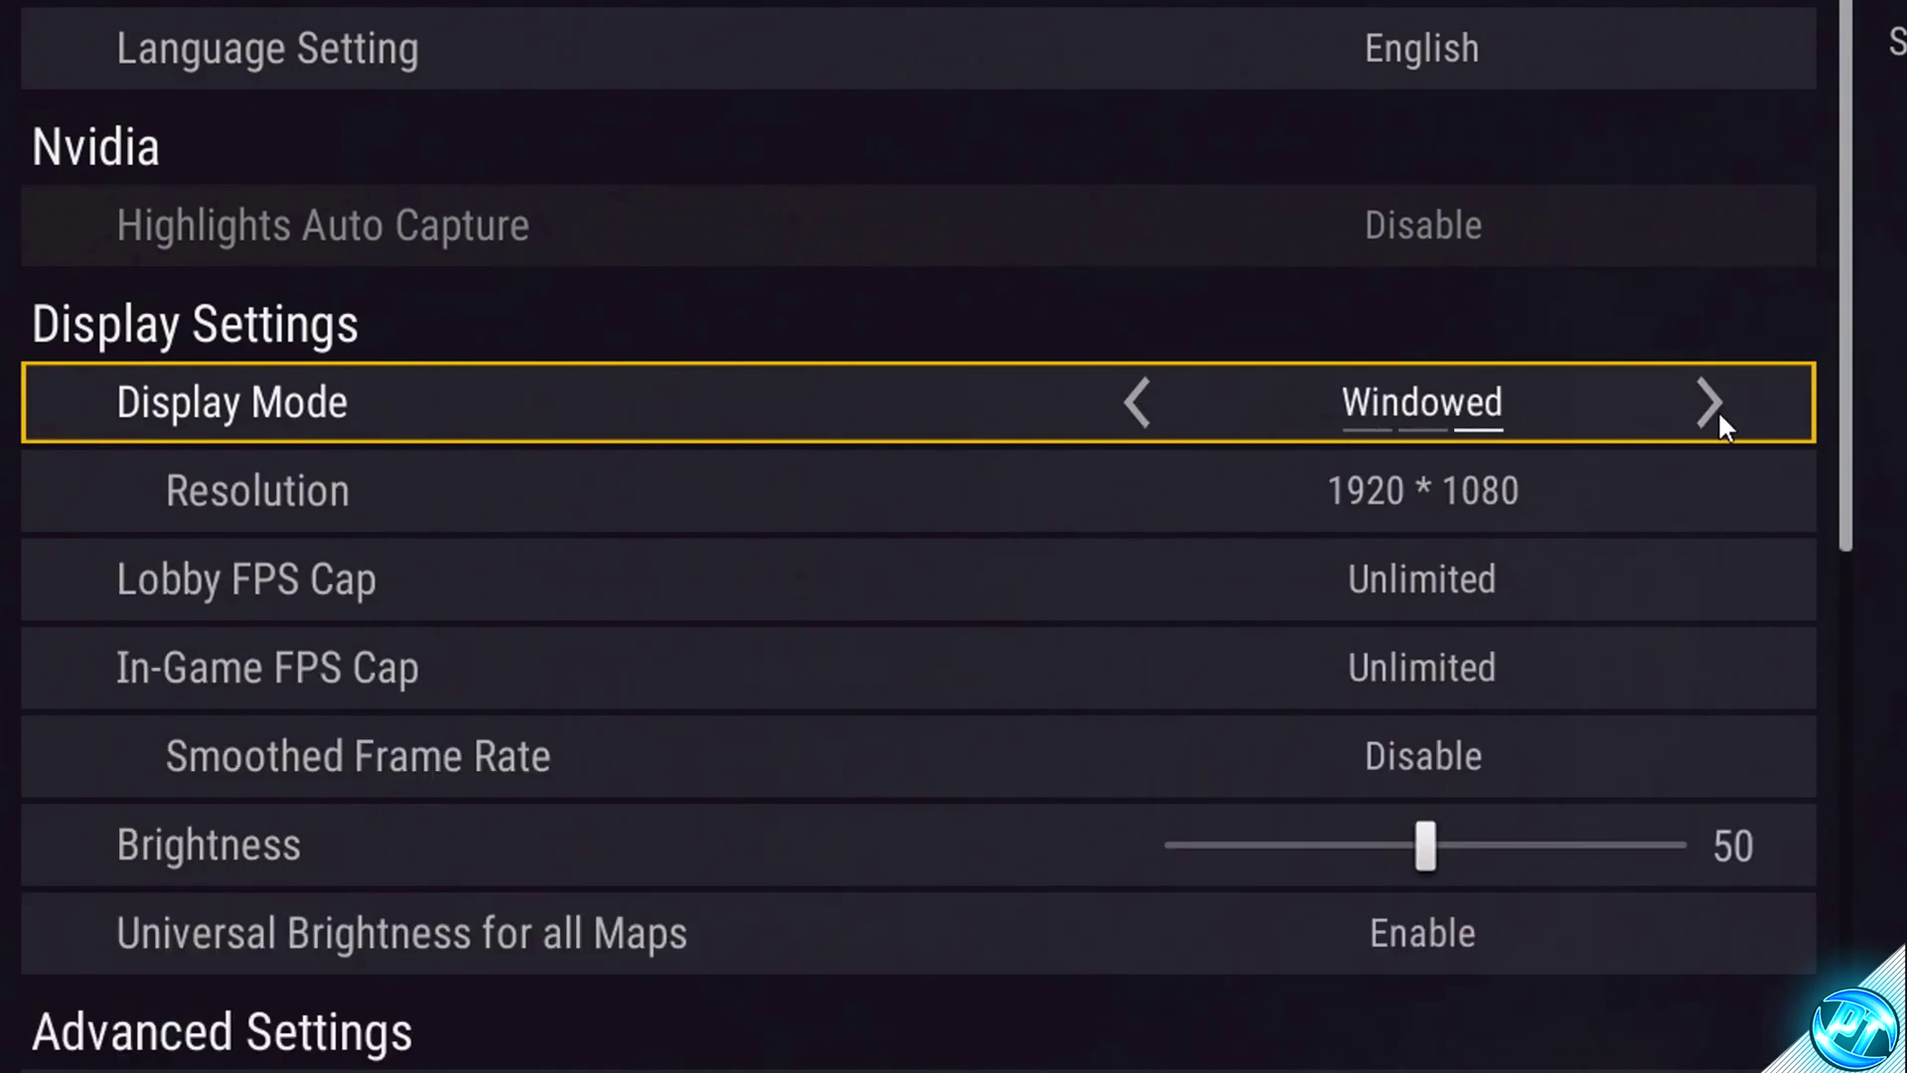
pyautogui.click(1547, 485)
pyautogui.click(1428, 552)
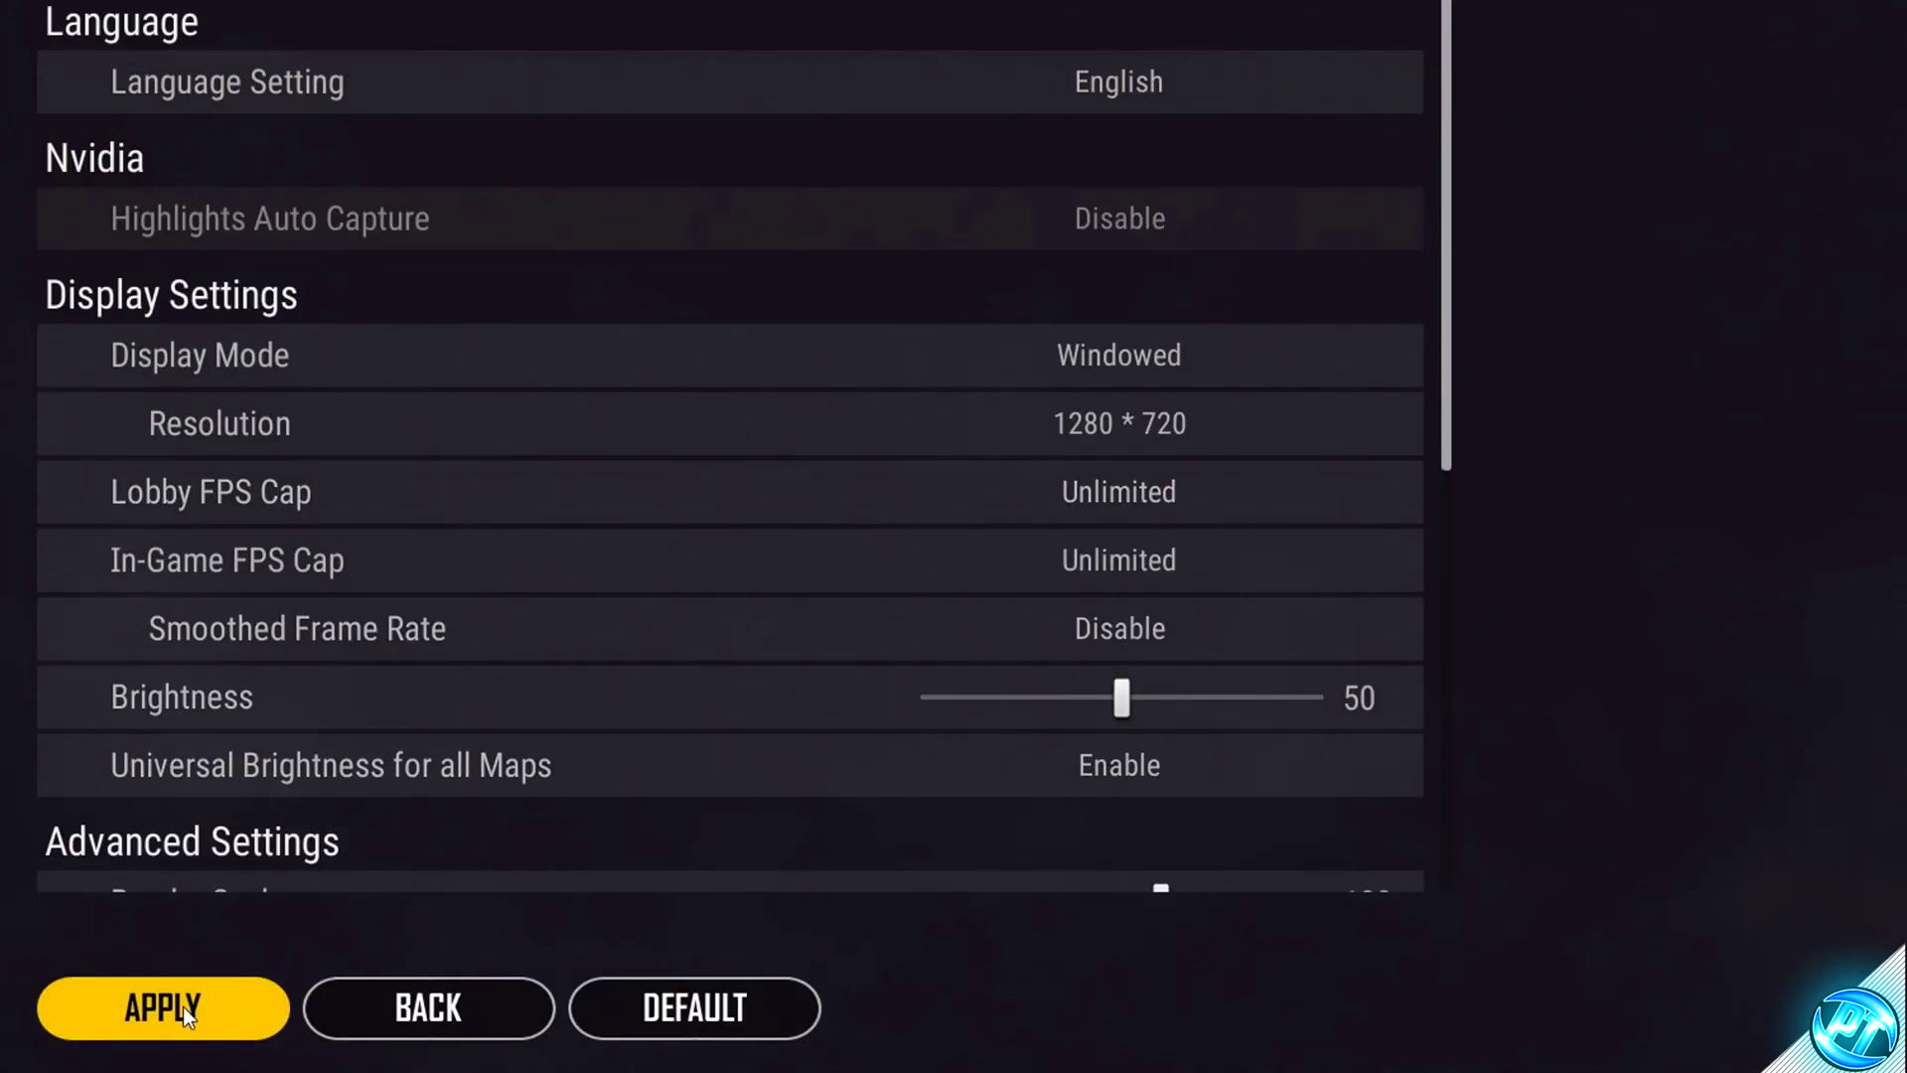
pyautogui.click(183, 1005)
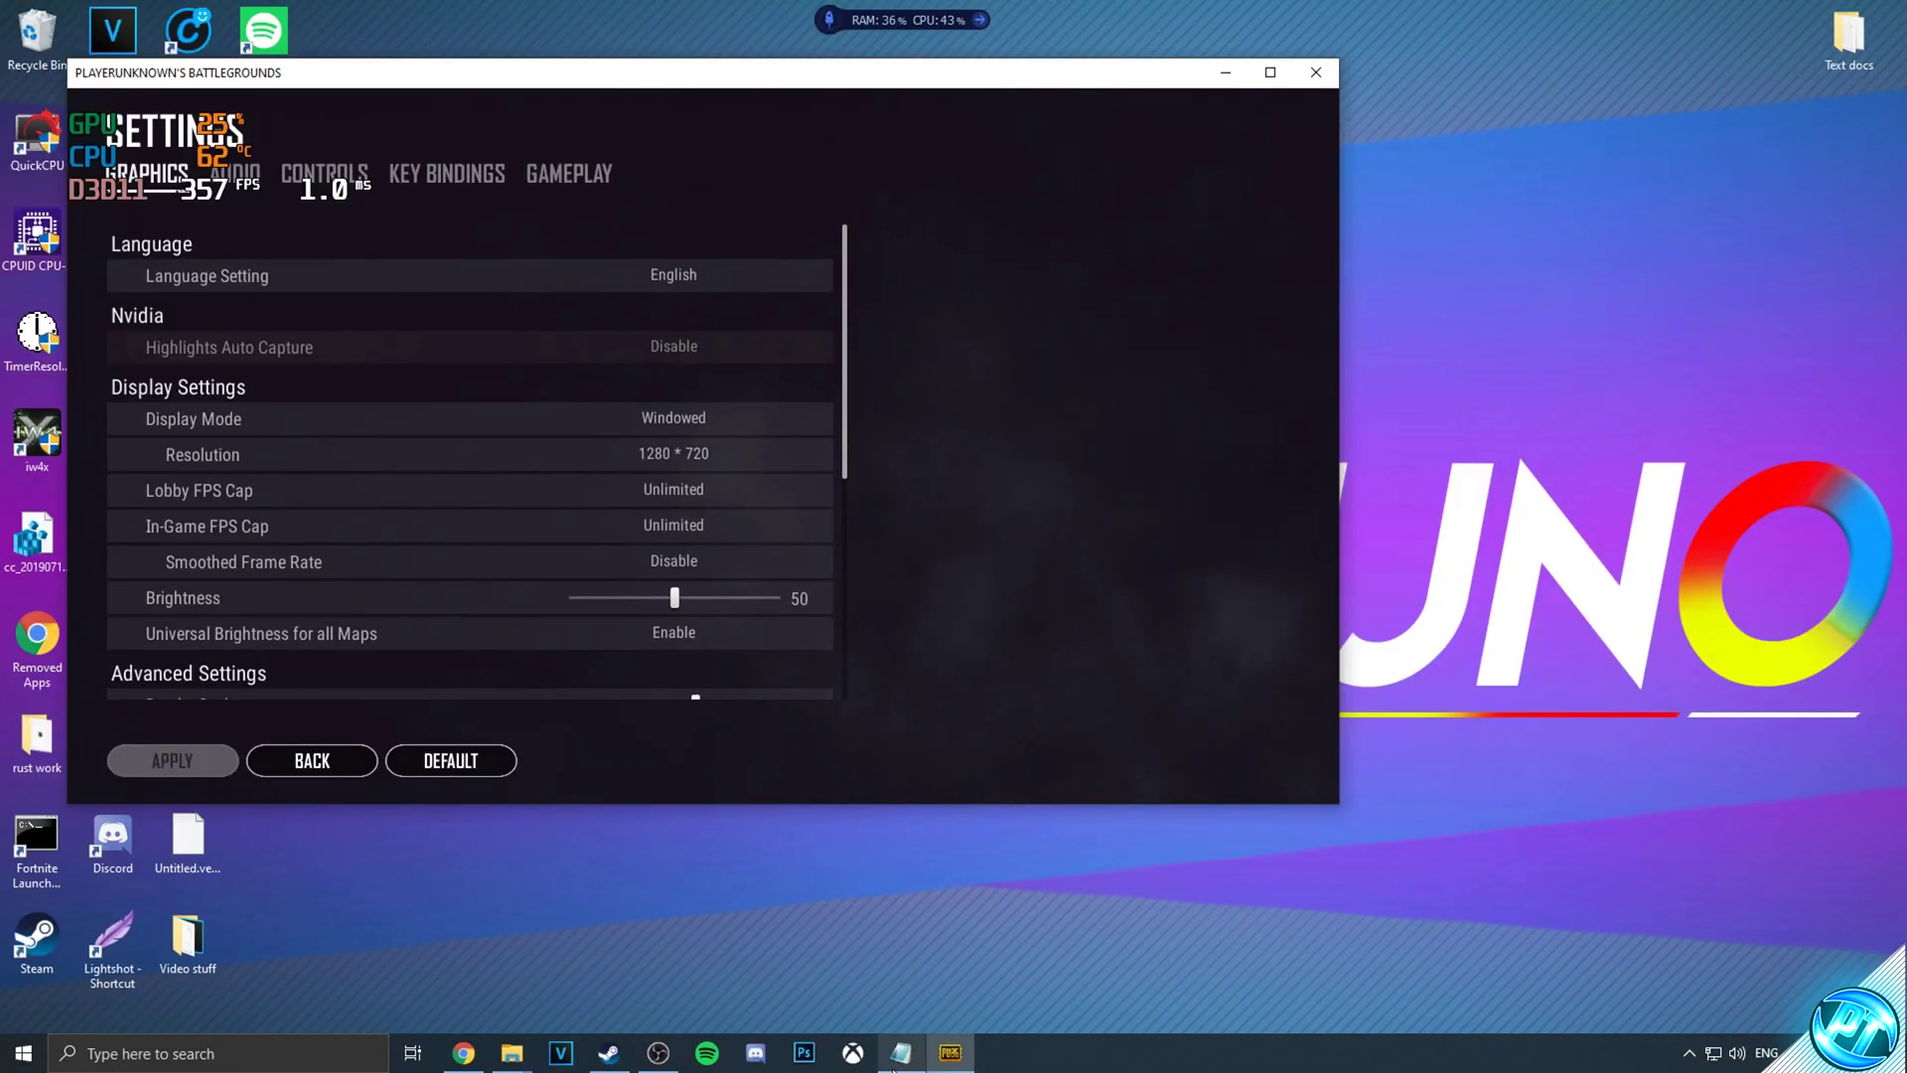
# Bring up the High end notes and arrange them side by side with the PUBG settings window
pyautogui.click(898, 1055)
pyautogui.moveTo(1065, 102); pyautogui.dragTo(1430, 74)
pyautogui.click(1072, 84)
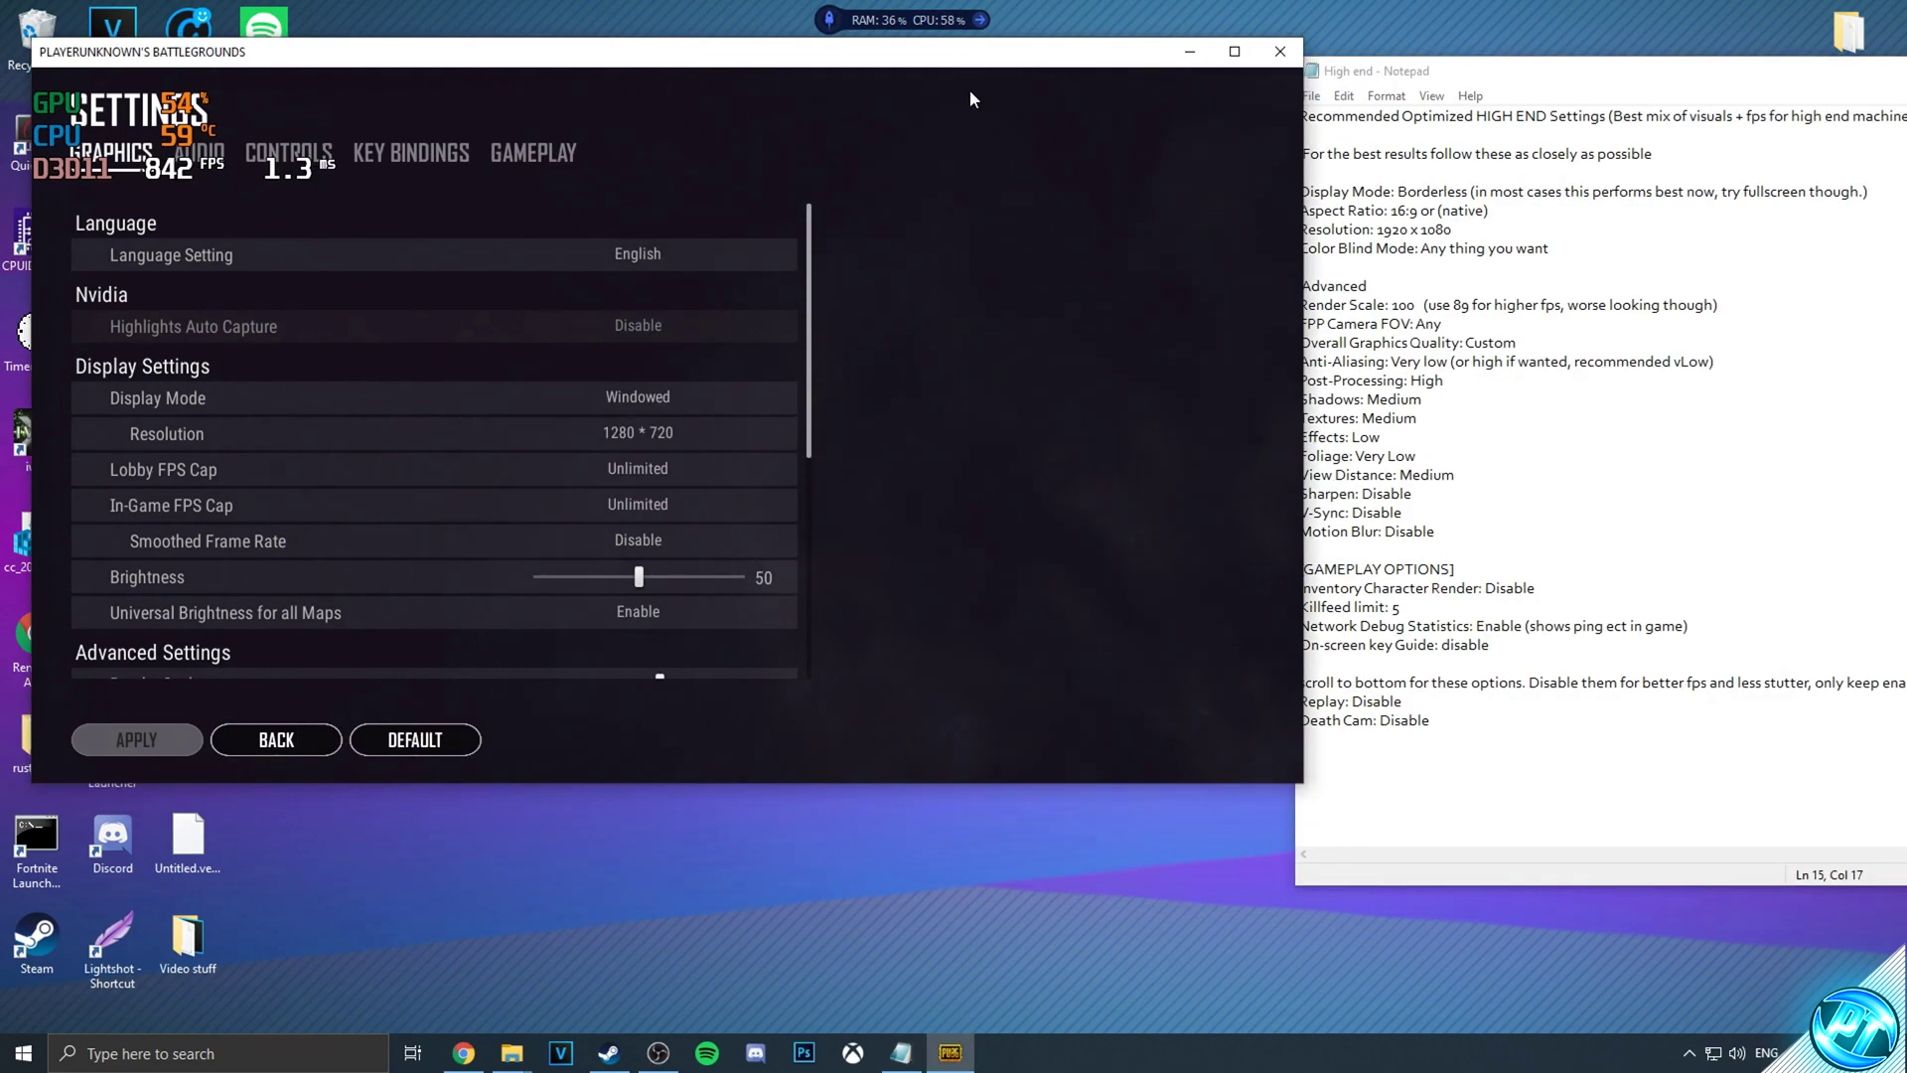
pyautogui.moveTo(626, 62); pyautogui.dragTo(614, 58)
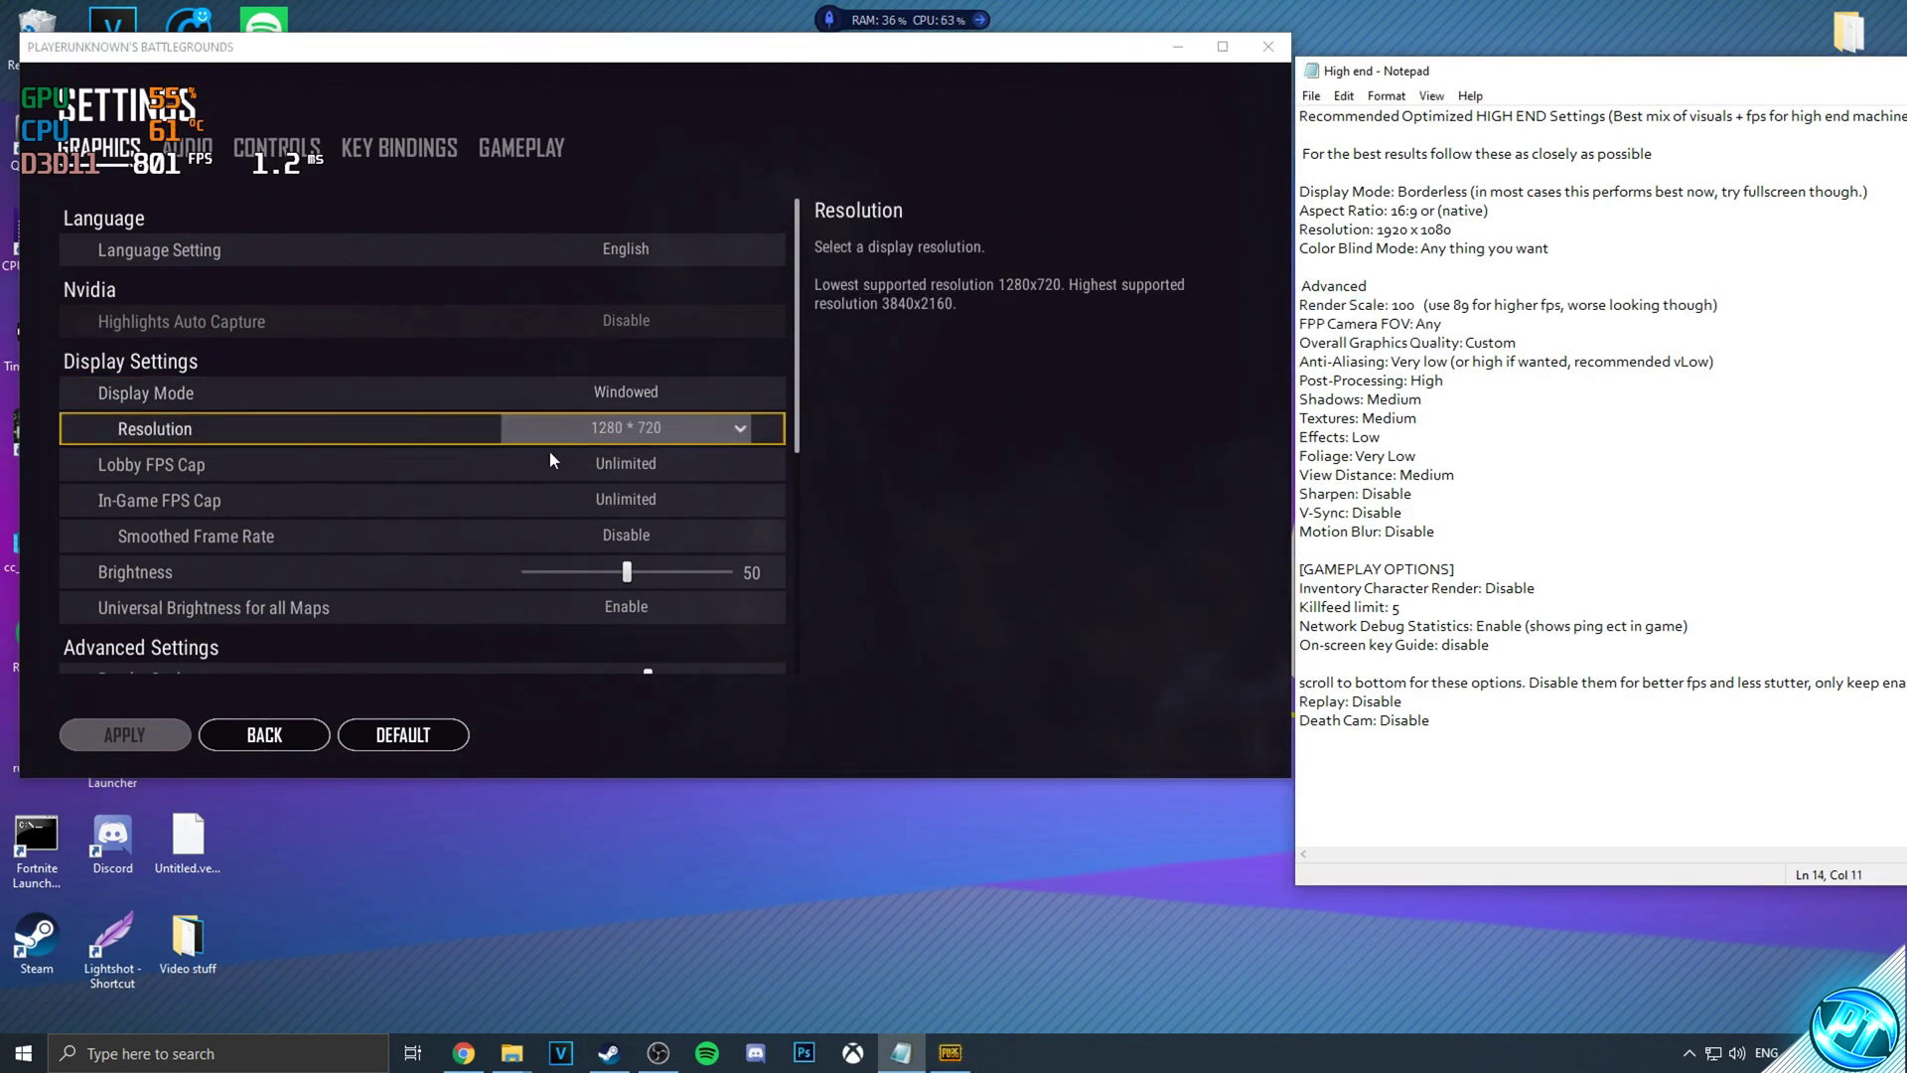
# Check PUBG's graphics settings against the High end notes, apply them, and compare the gameplay settings too
pyautogui.scroll(-5, 432, 526)
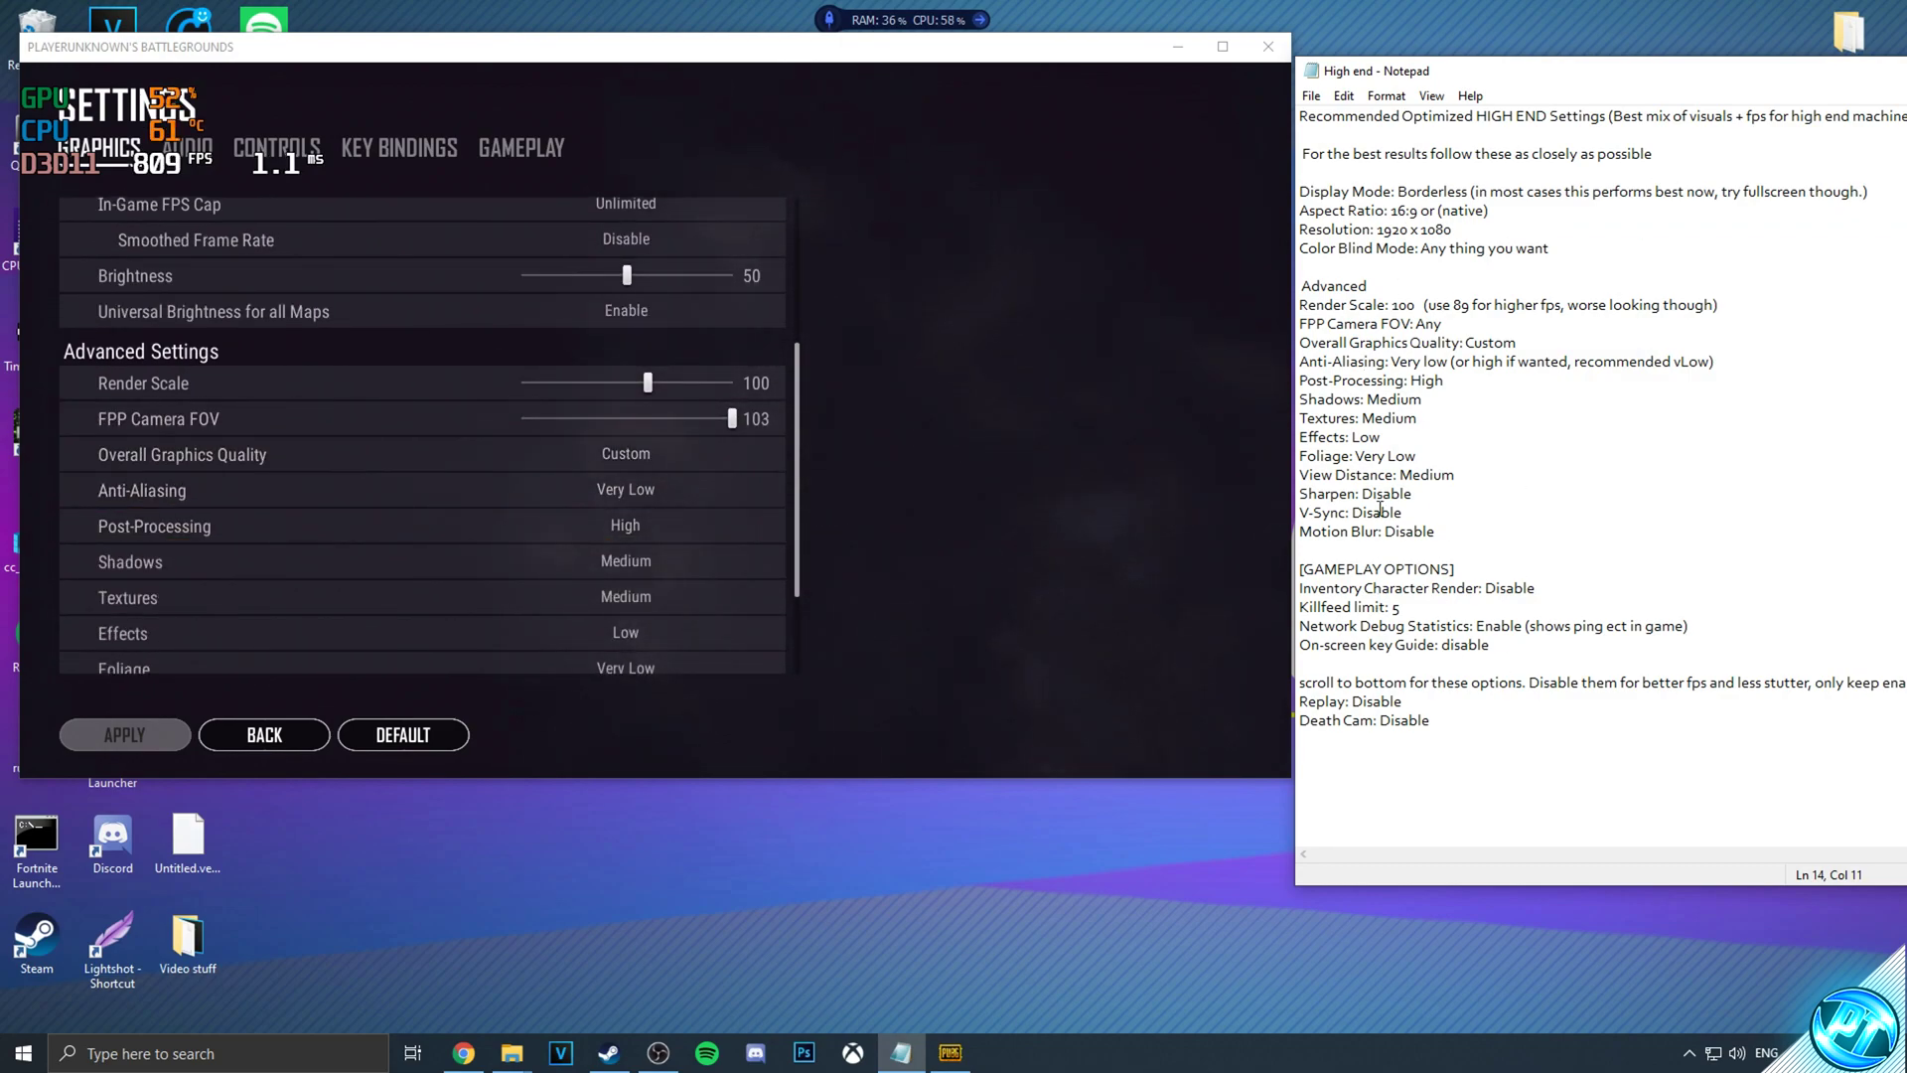
pyautogui.click(159, 737)
pyautogui.scroll(5, 397, 428)
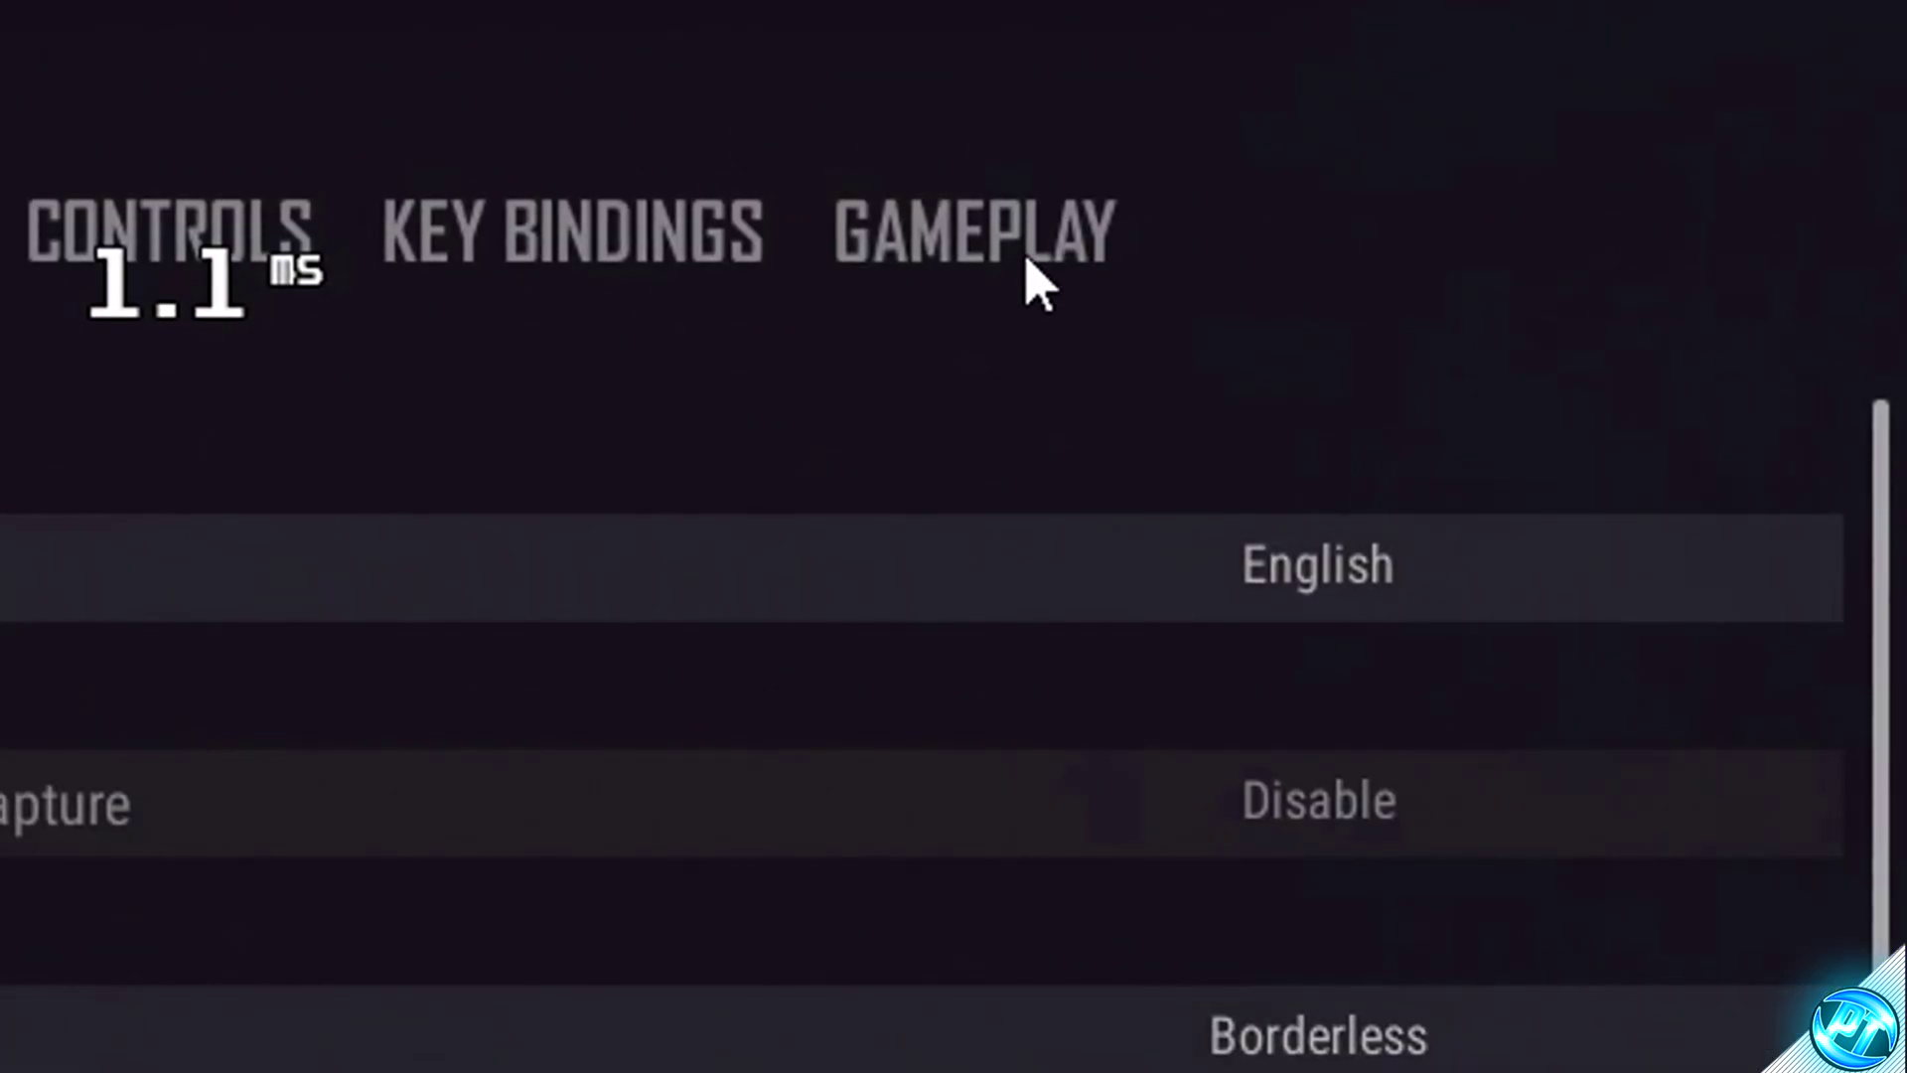
pyautogui.click(514, 152)
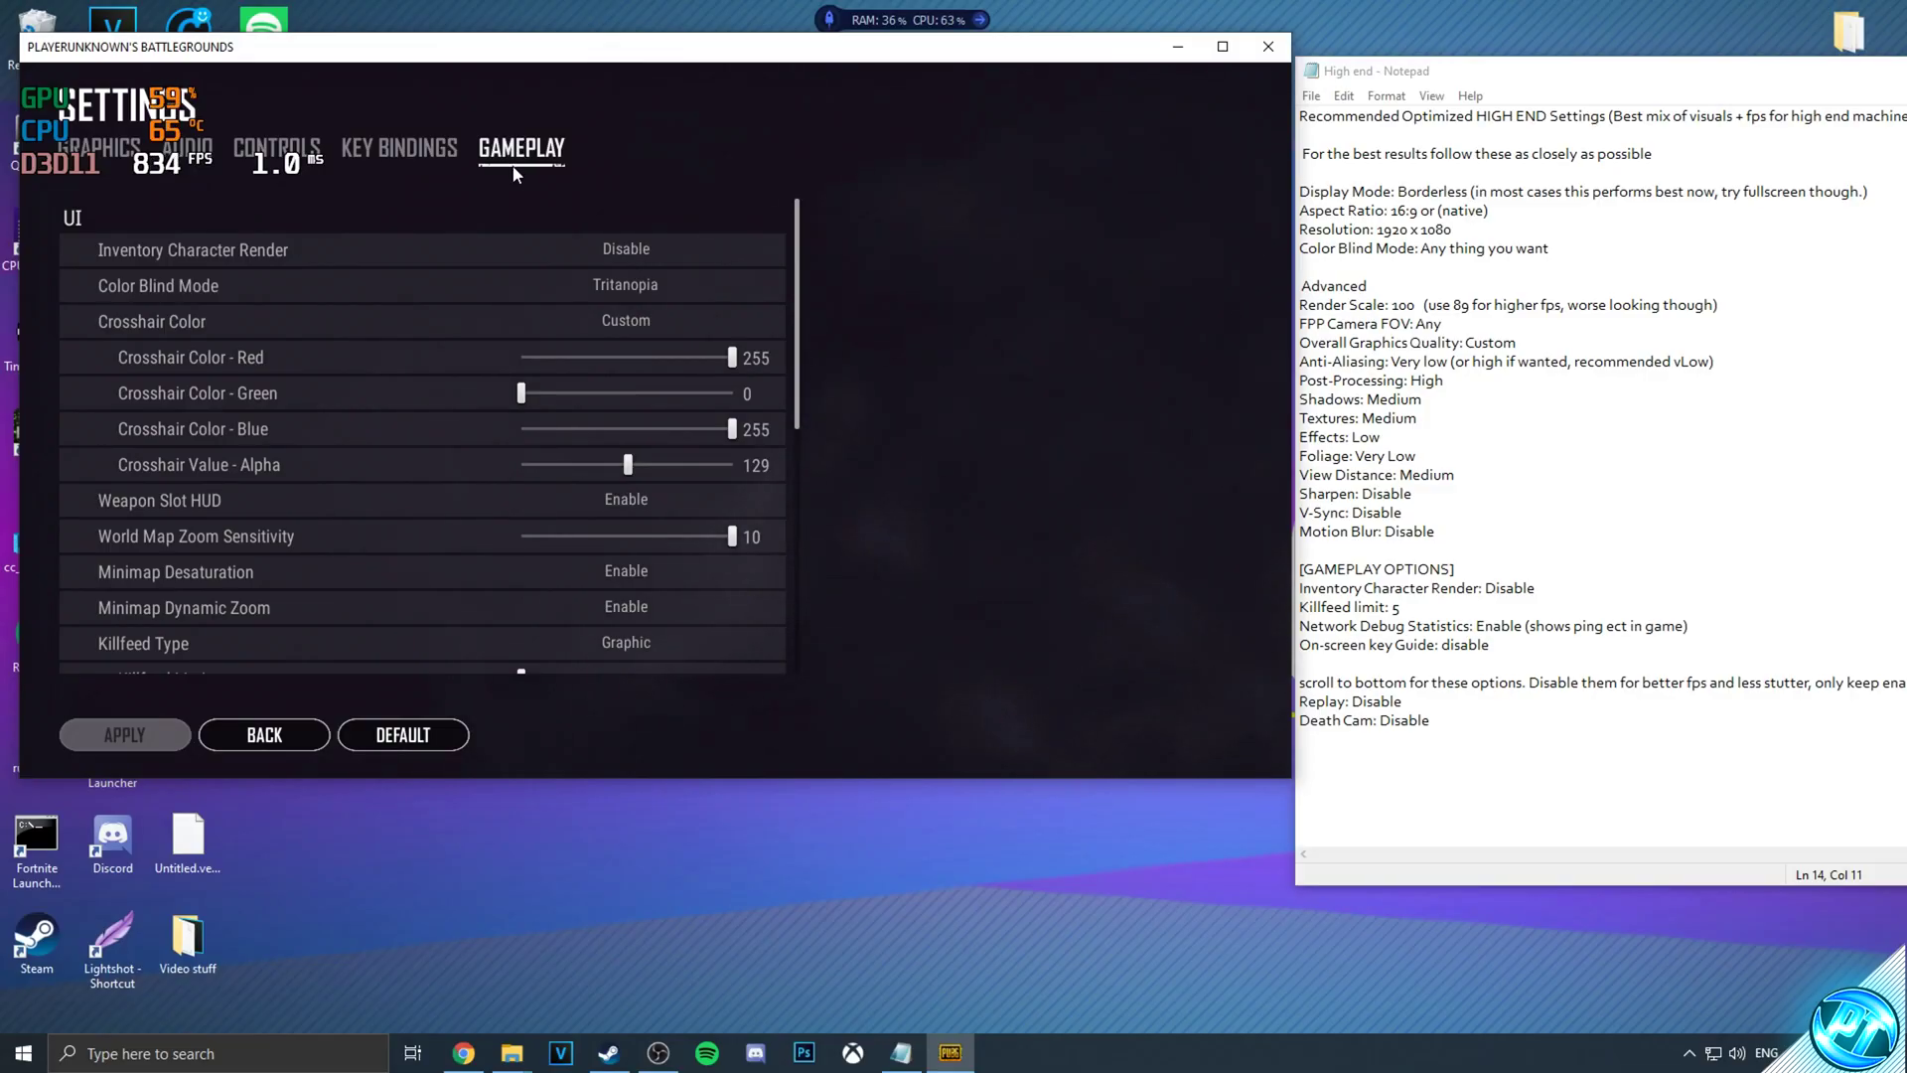
pyautogui.moveTo(1455, 733); pyautogui.dragTo(1291, 535)
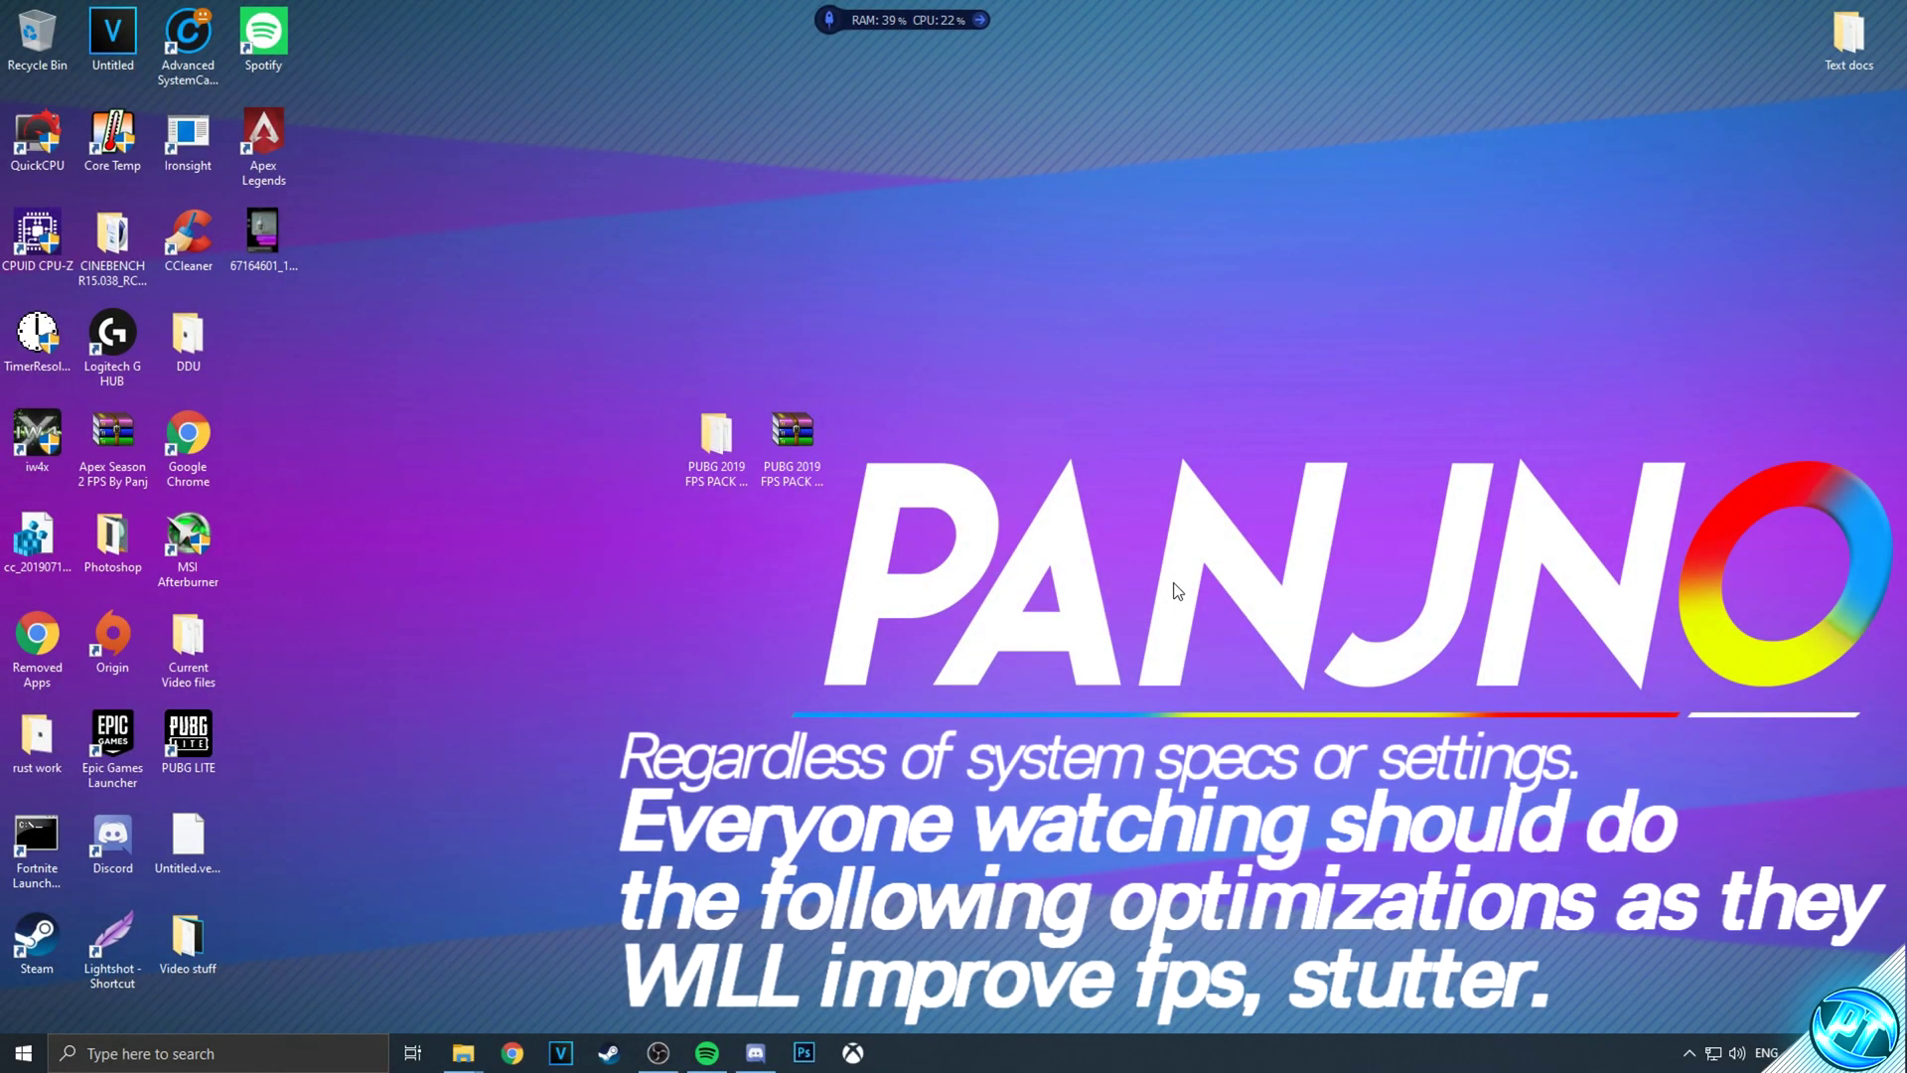
# Search Windows for power plan, open Edit power plan, and go up to Power Options
pyautogui.press('super')
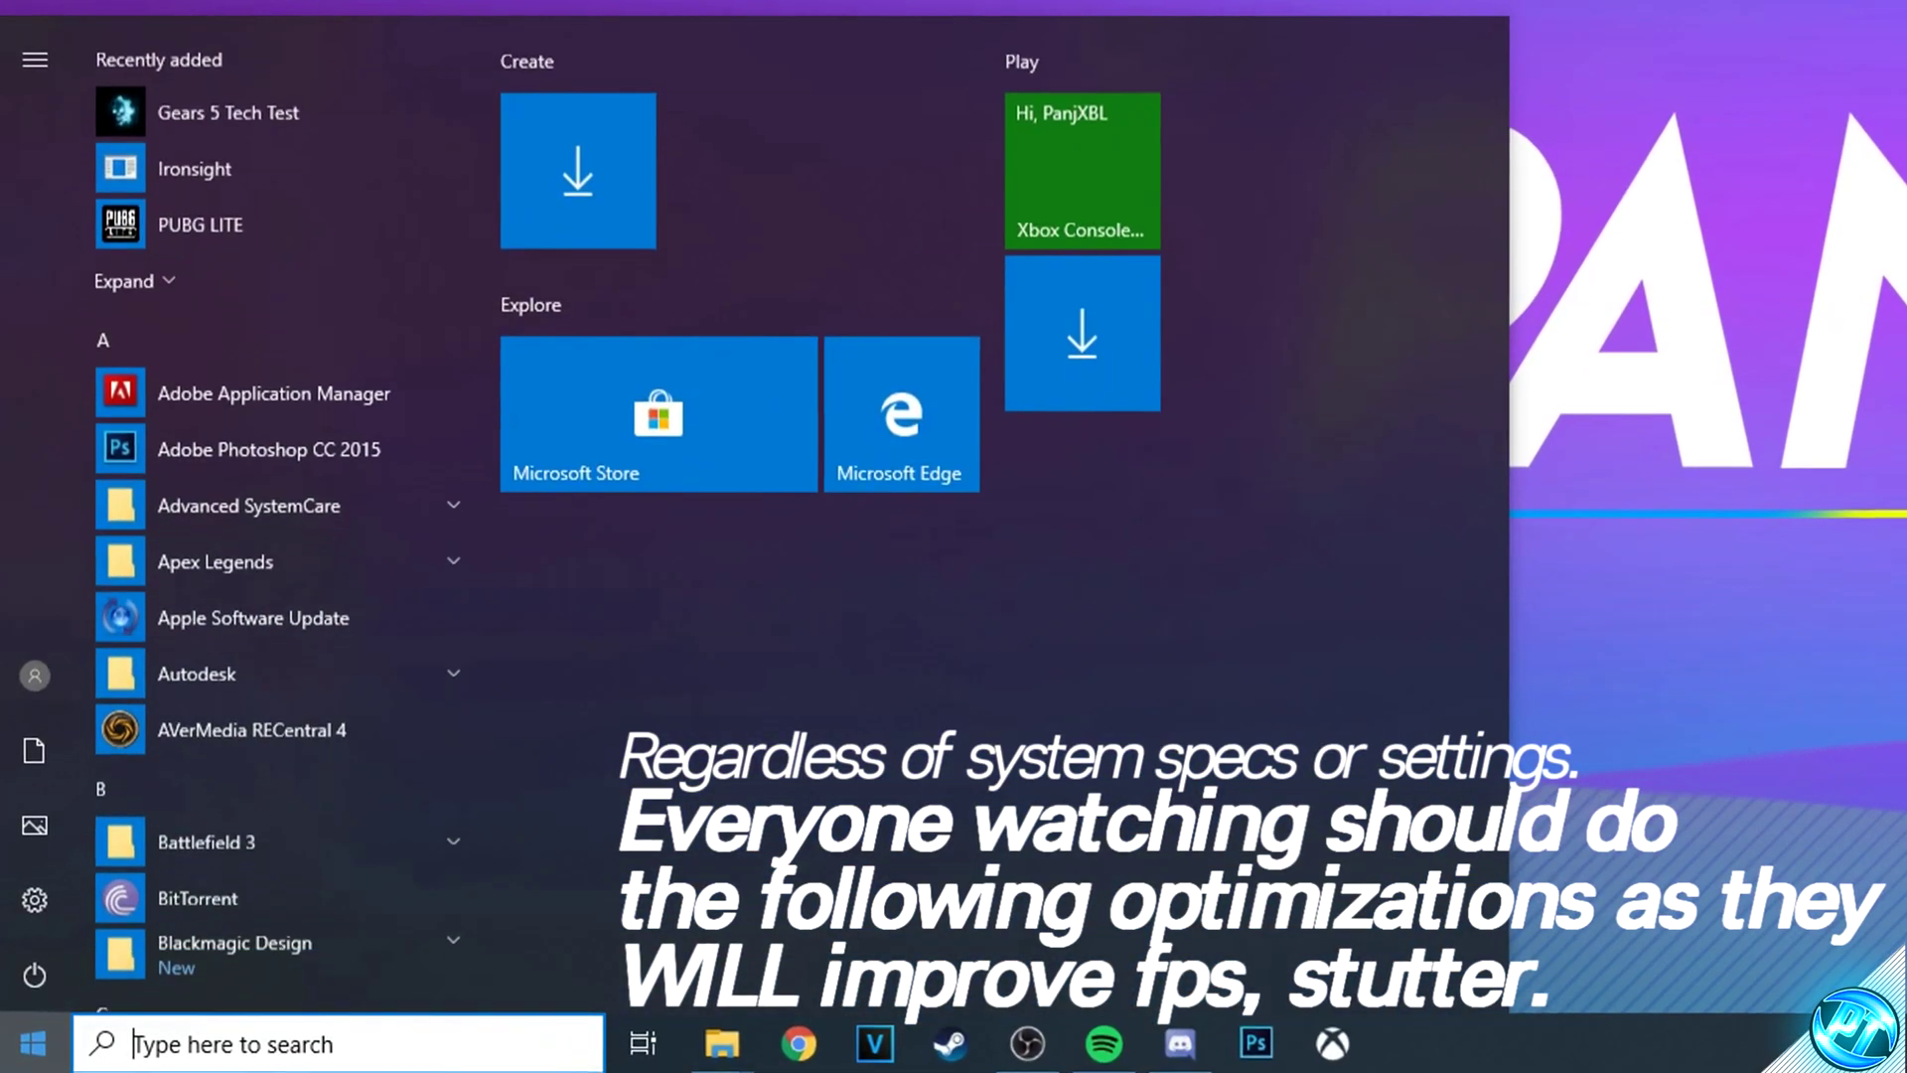
pyautogui.write('power plan')
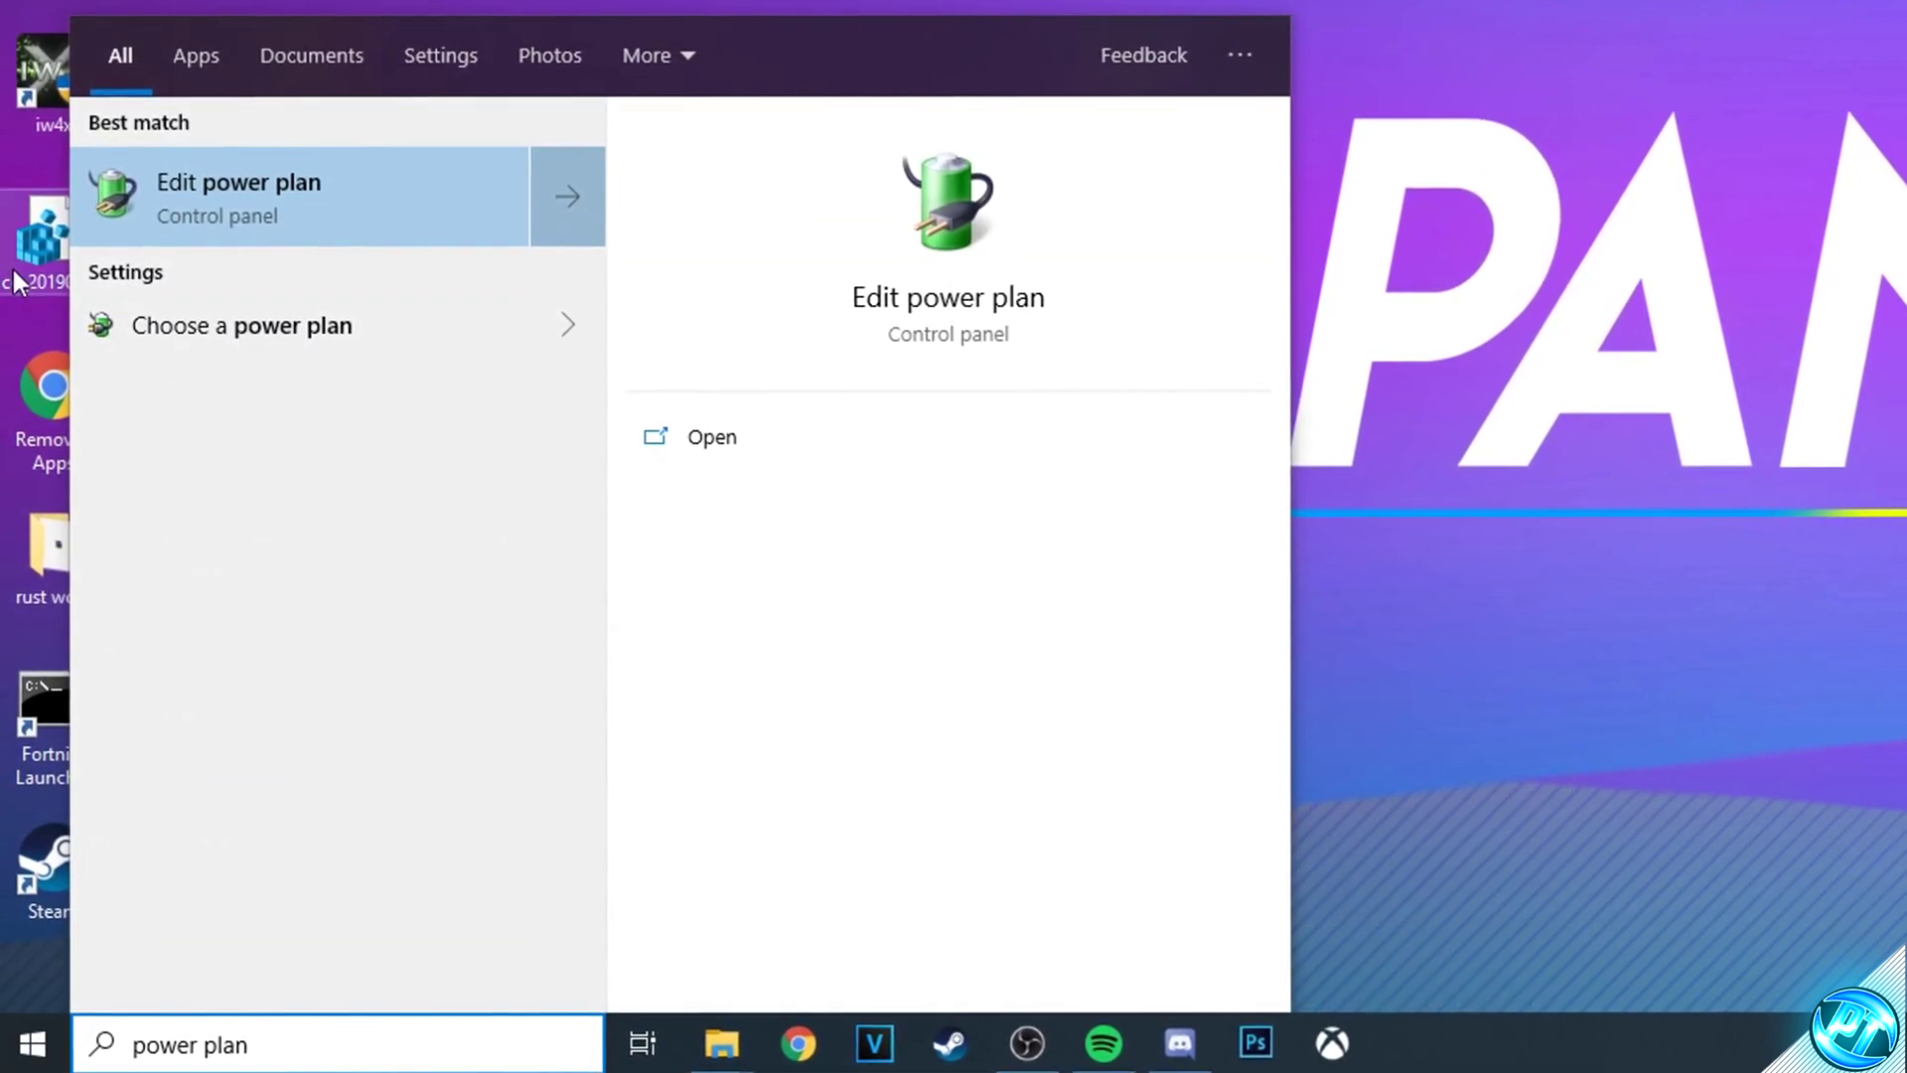
pyautogui.click(115, 204)
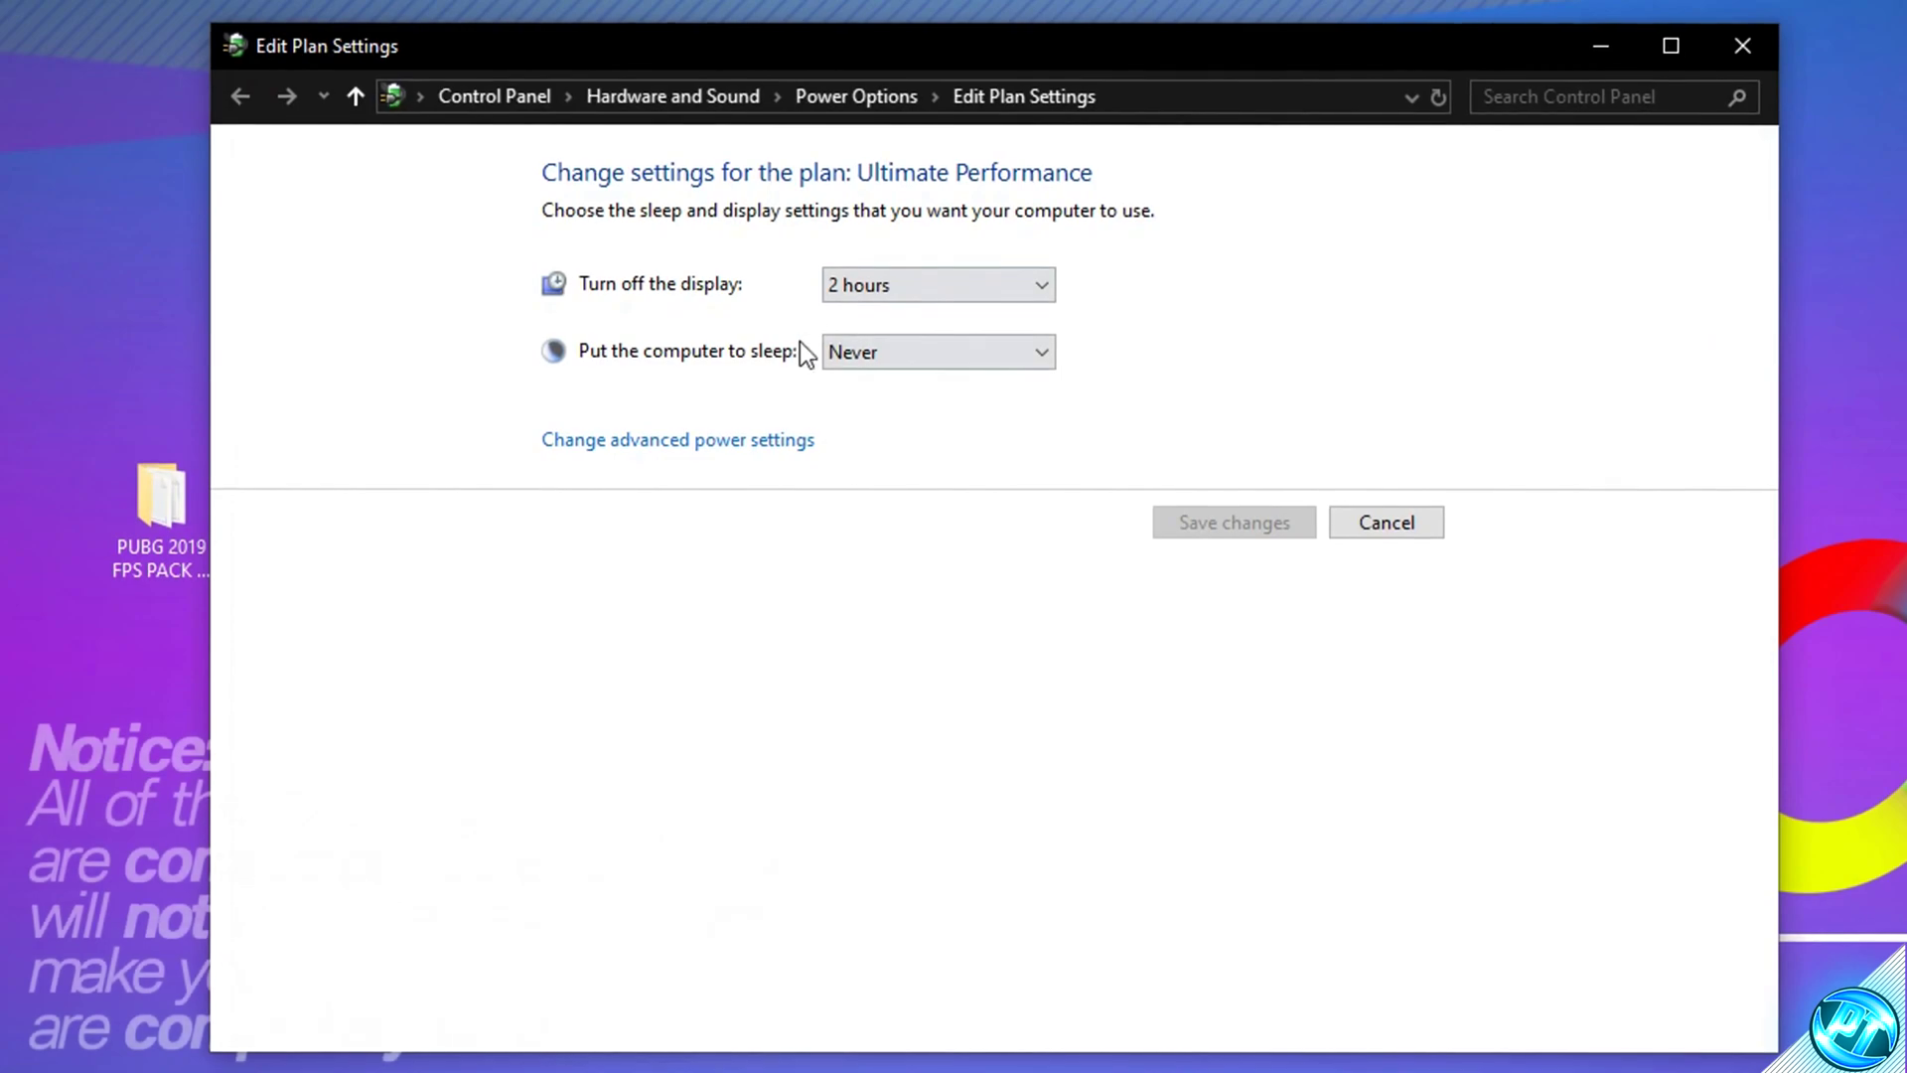
pyautogui.click(860, 97)
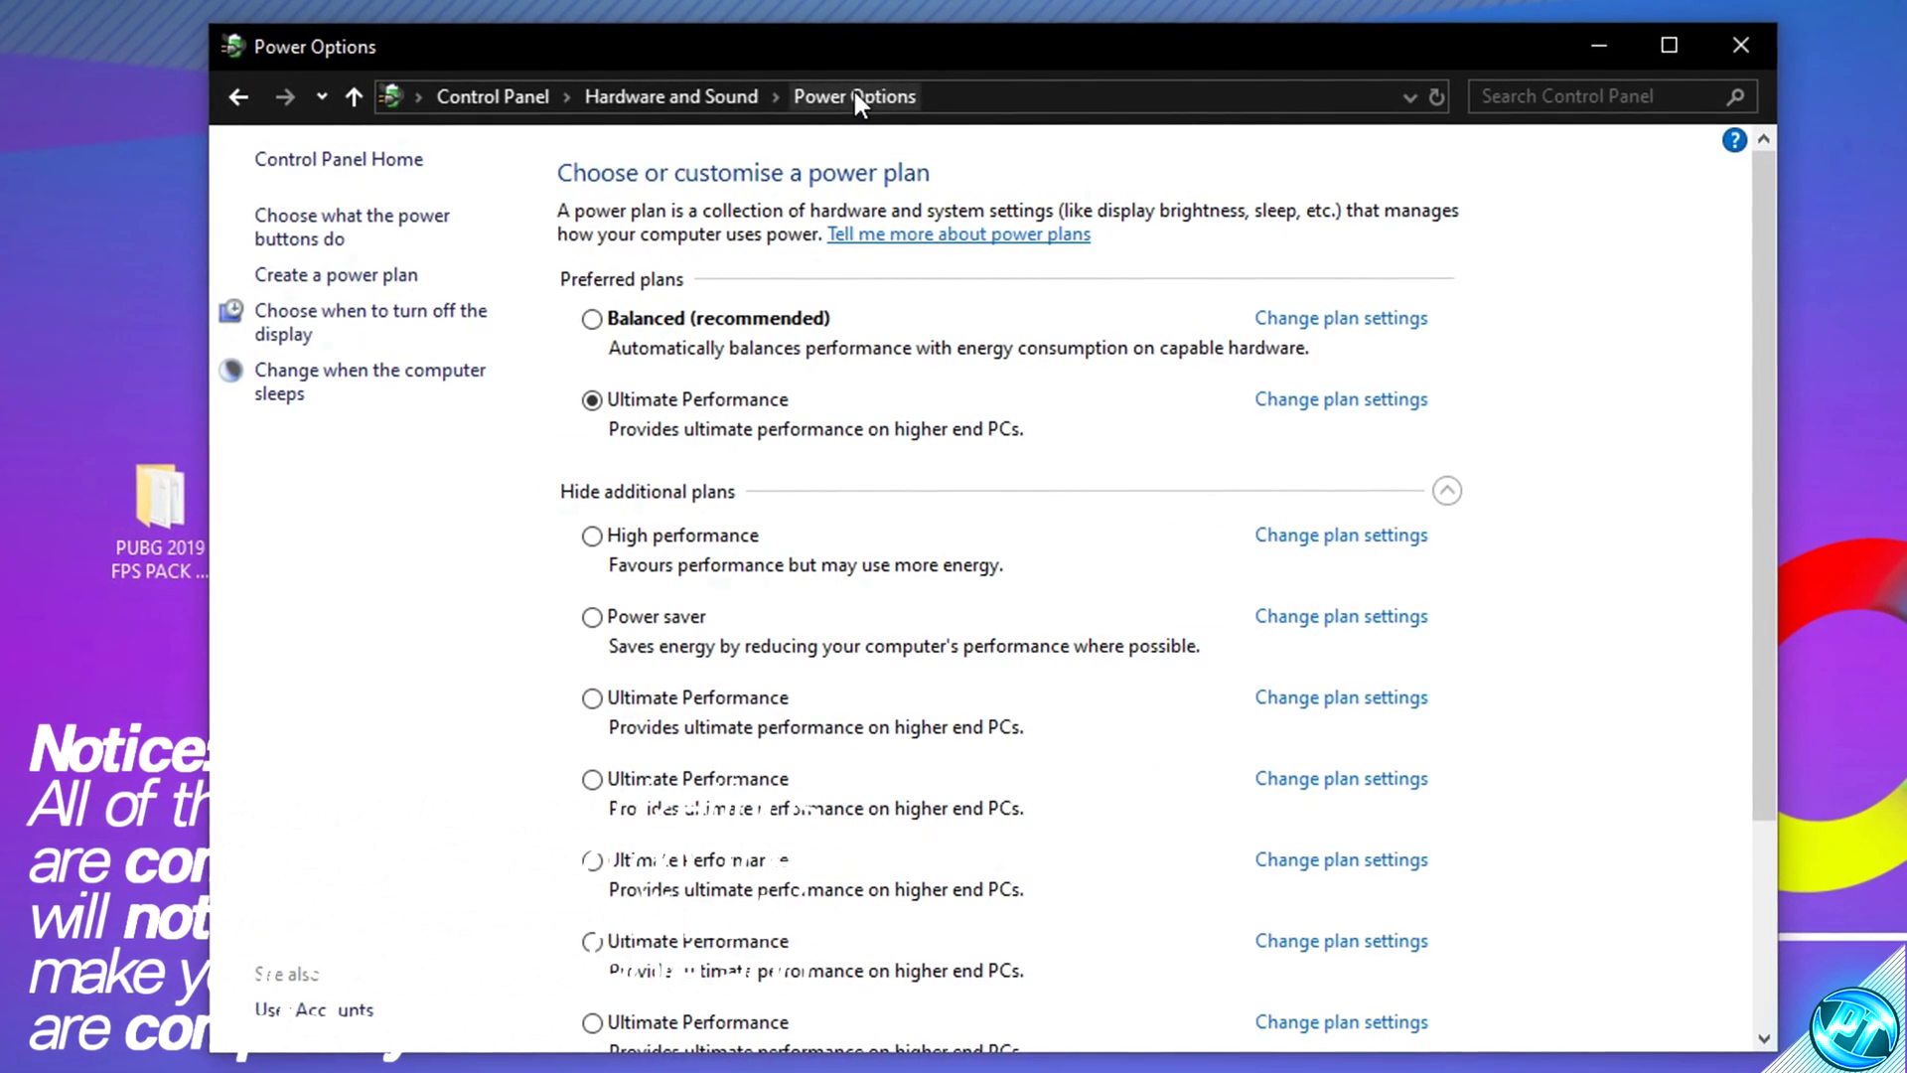
# Collapse and re-expand the additional power plans, review the available plans, and minimize Power Options
pyautogui.click(1448, 490)
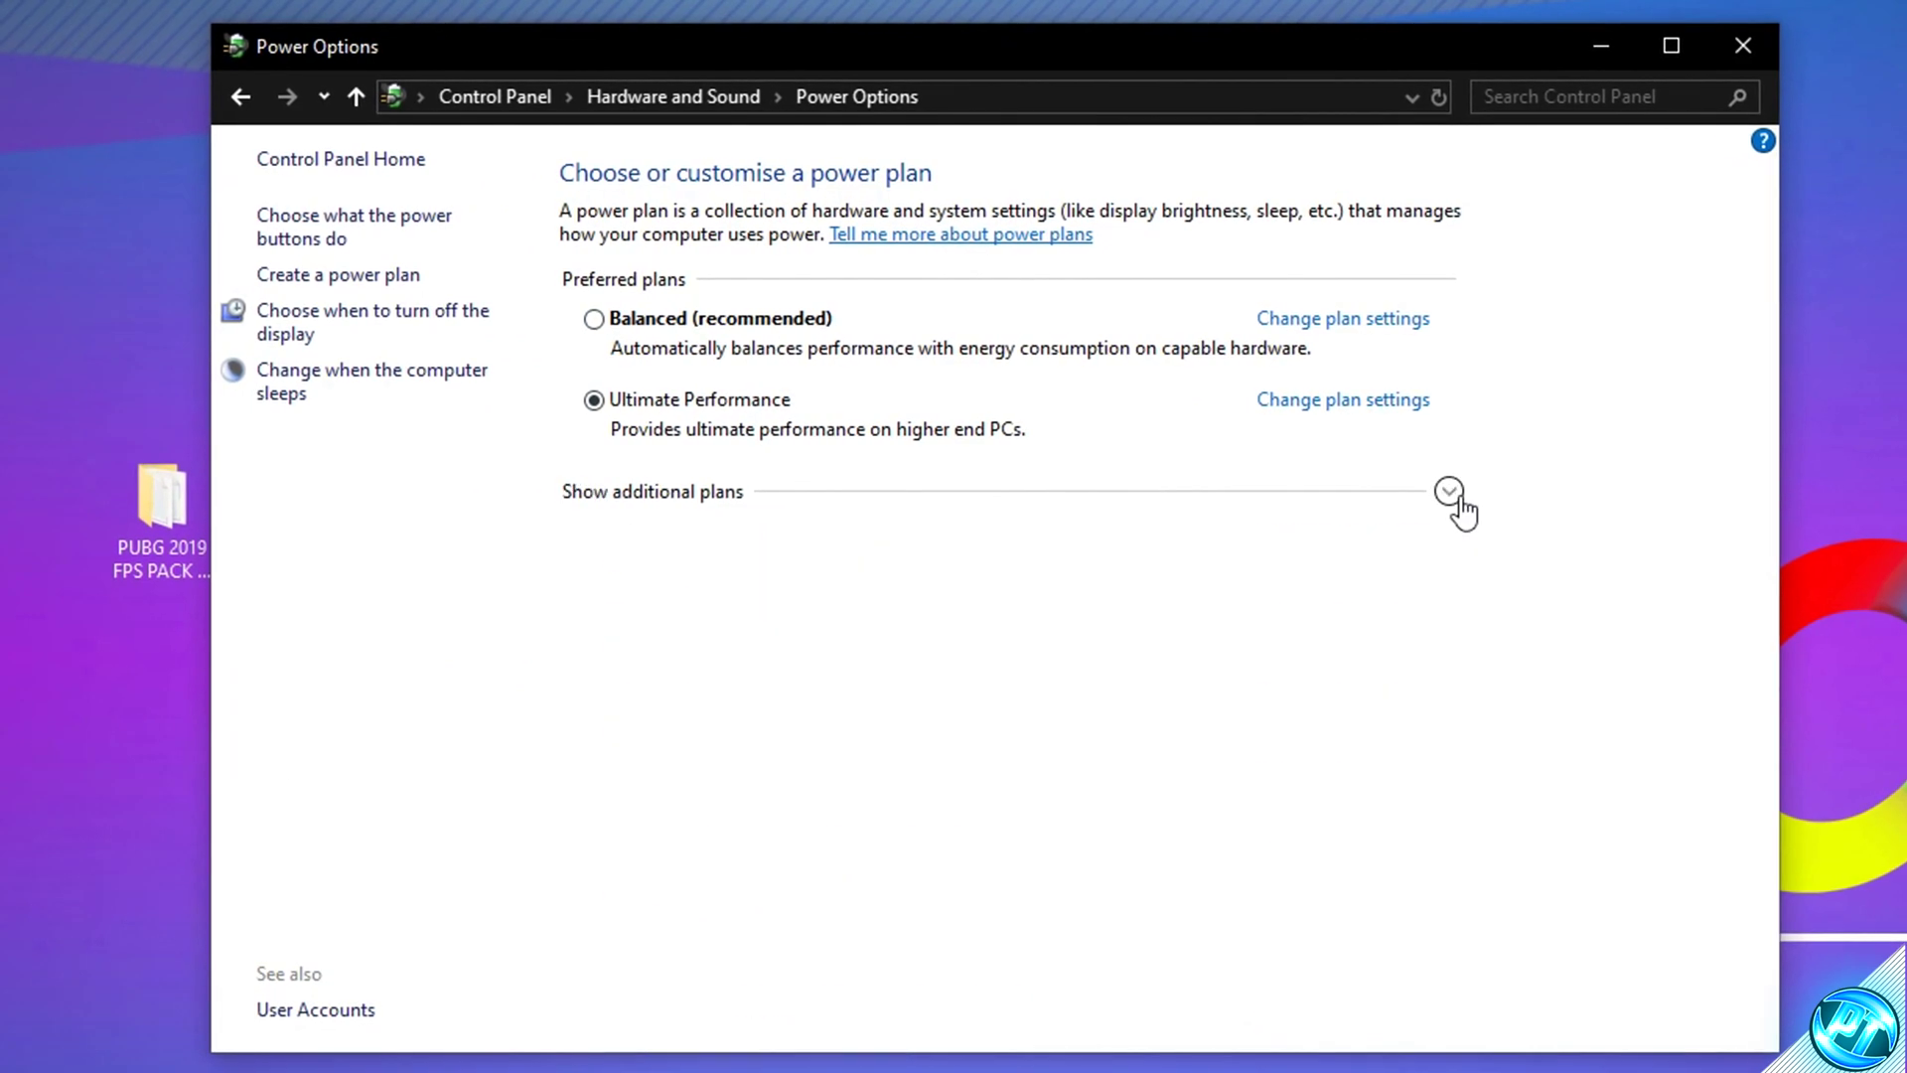
pyautogui.click(601, 499)
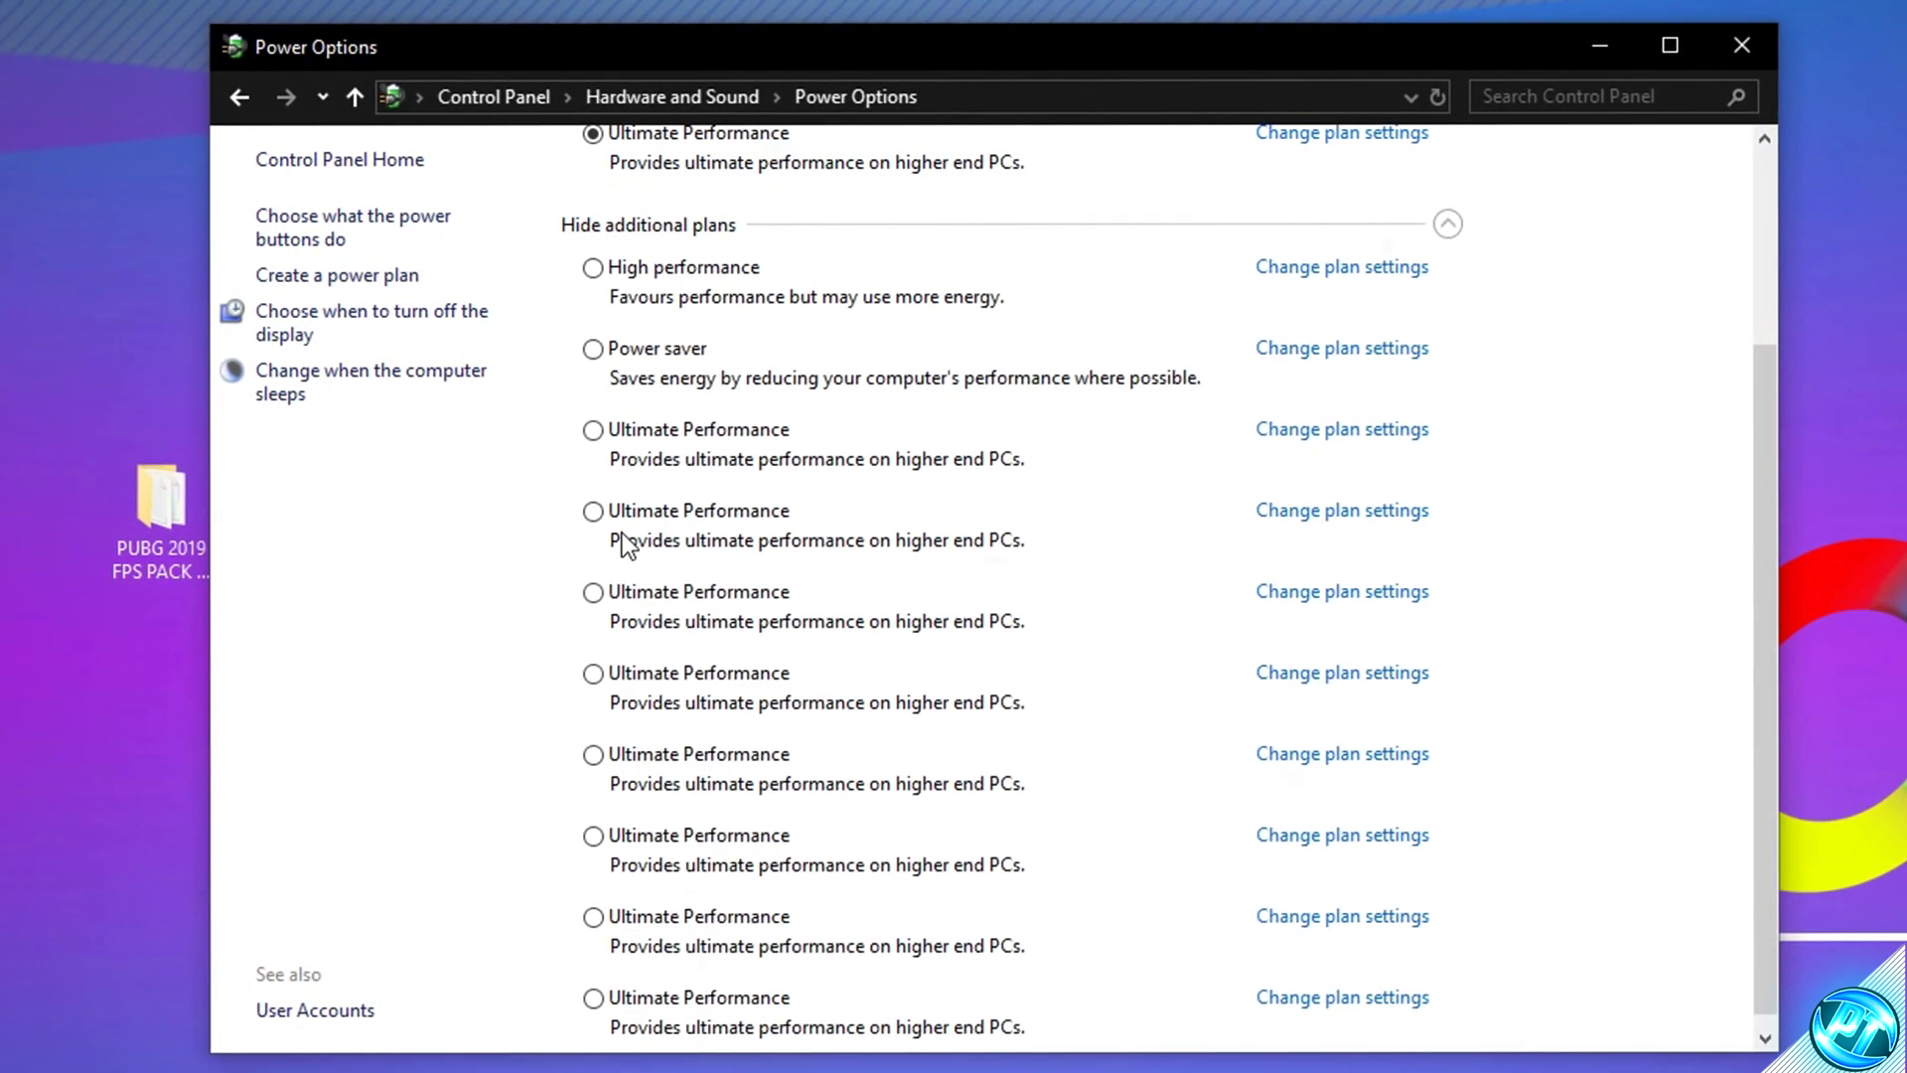
pyautogui.scroll(3, 655, 547)
pyautogui.scroll(1, 771, 587)
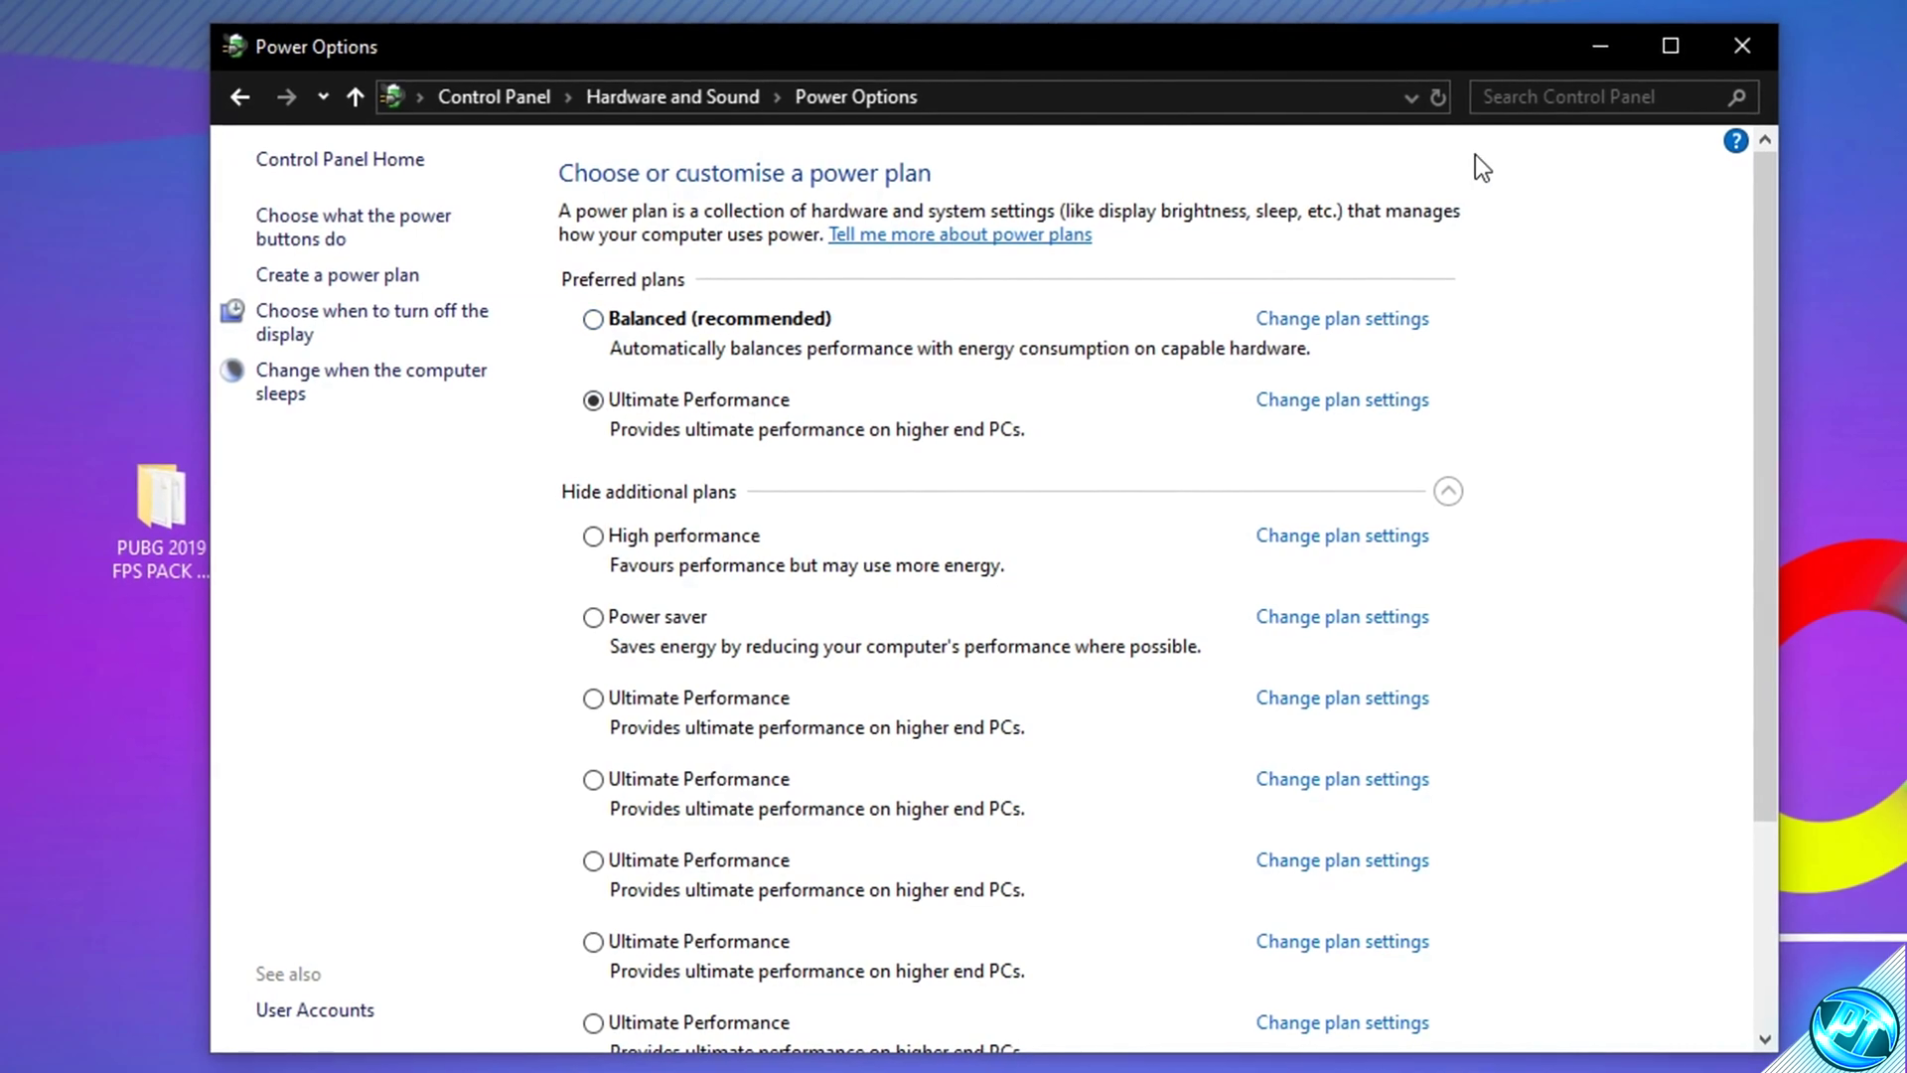
pyautogui.click(1597, 46)
# Open the Command text file in the PUBG 2019 FPS PACK folder, copy its entire powercfg command, and close the file
pyautogui.doubleClick(183, 467)
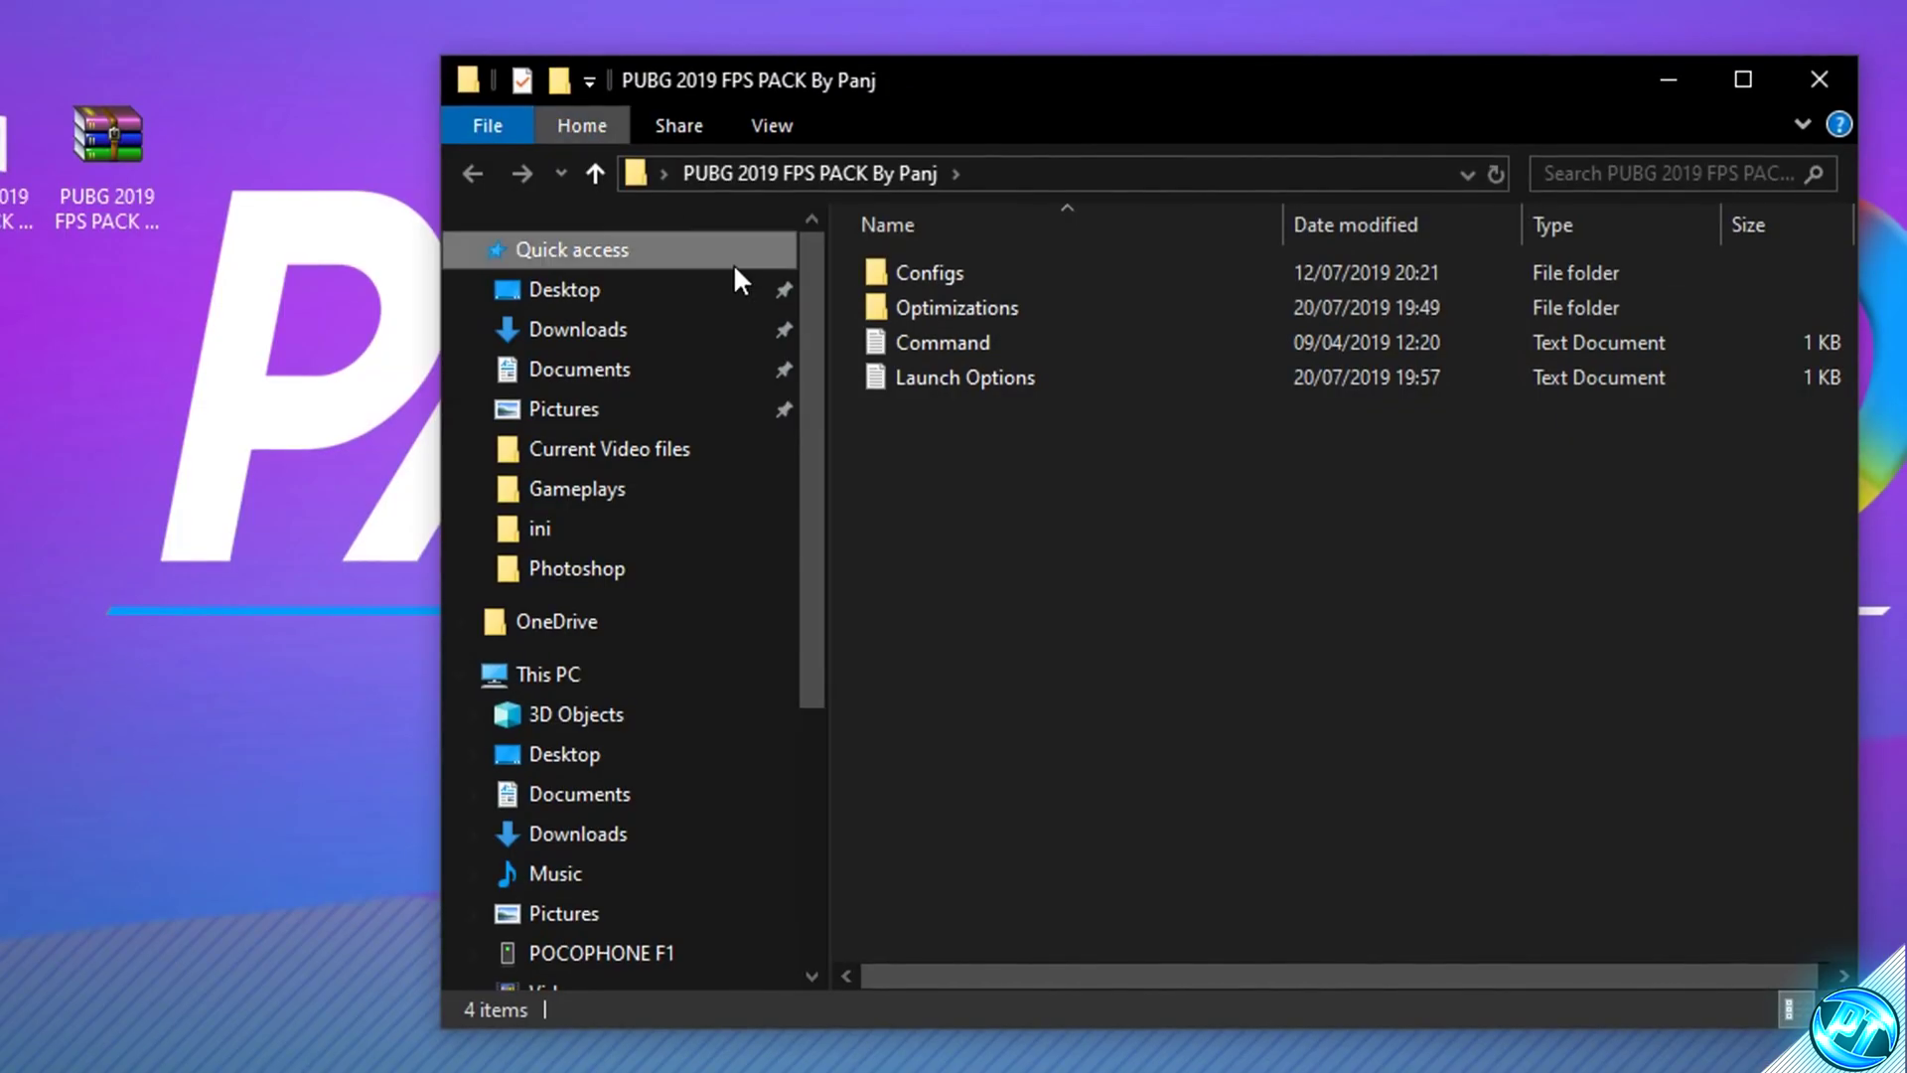
pyautogui.click(1271, 554)
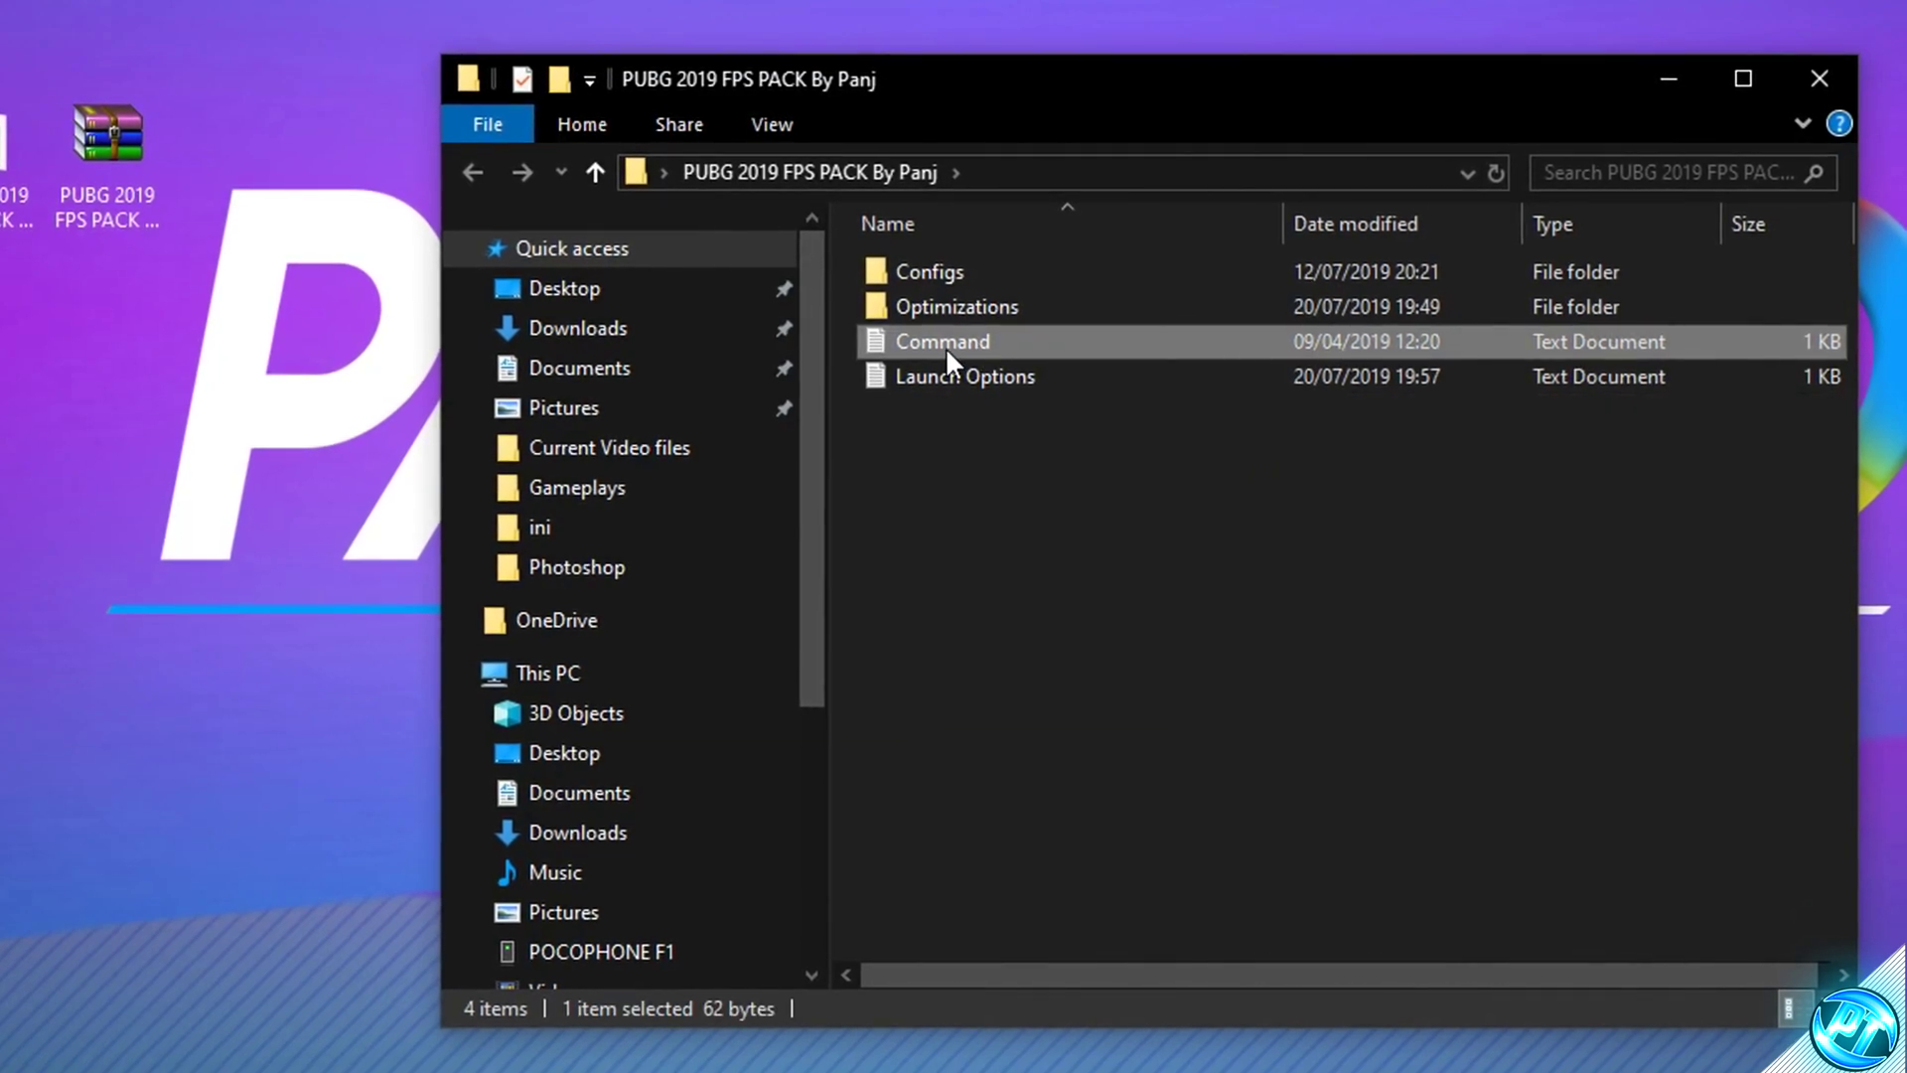
pyautogui.doubleClick(957, 342)
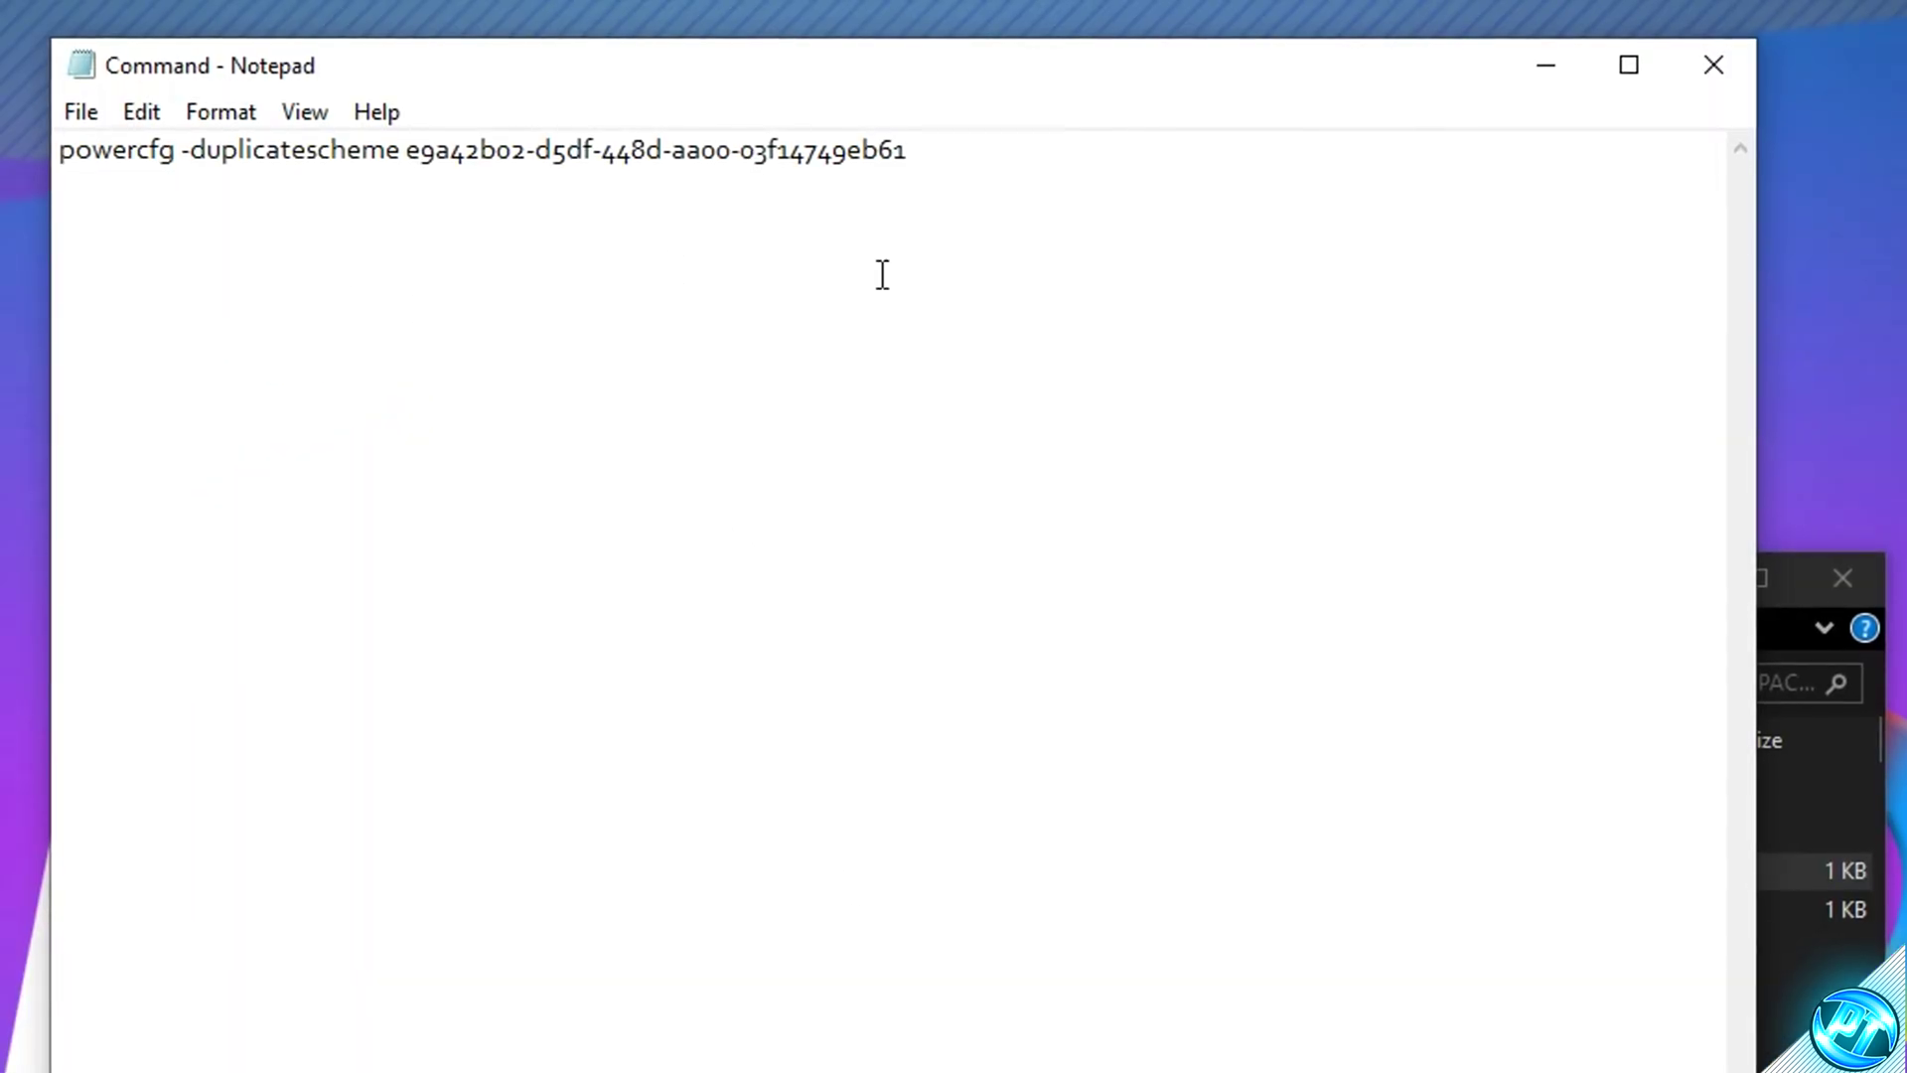
pyautogui.moveTo(911, 151); pyautogui.dragTo(59, 149)
pyautogui.rightClick(146, 154)
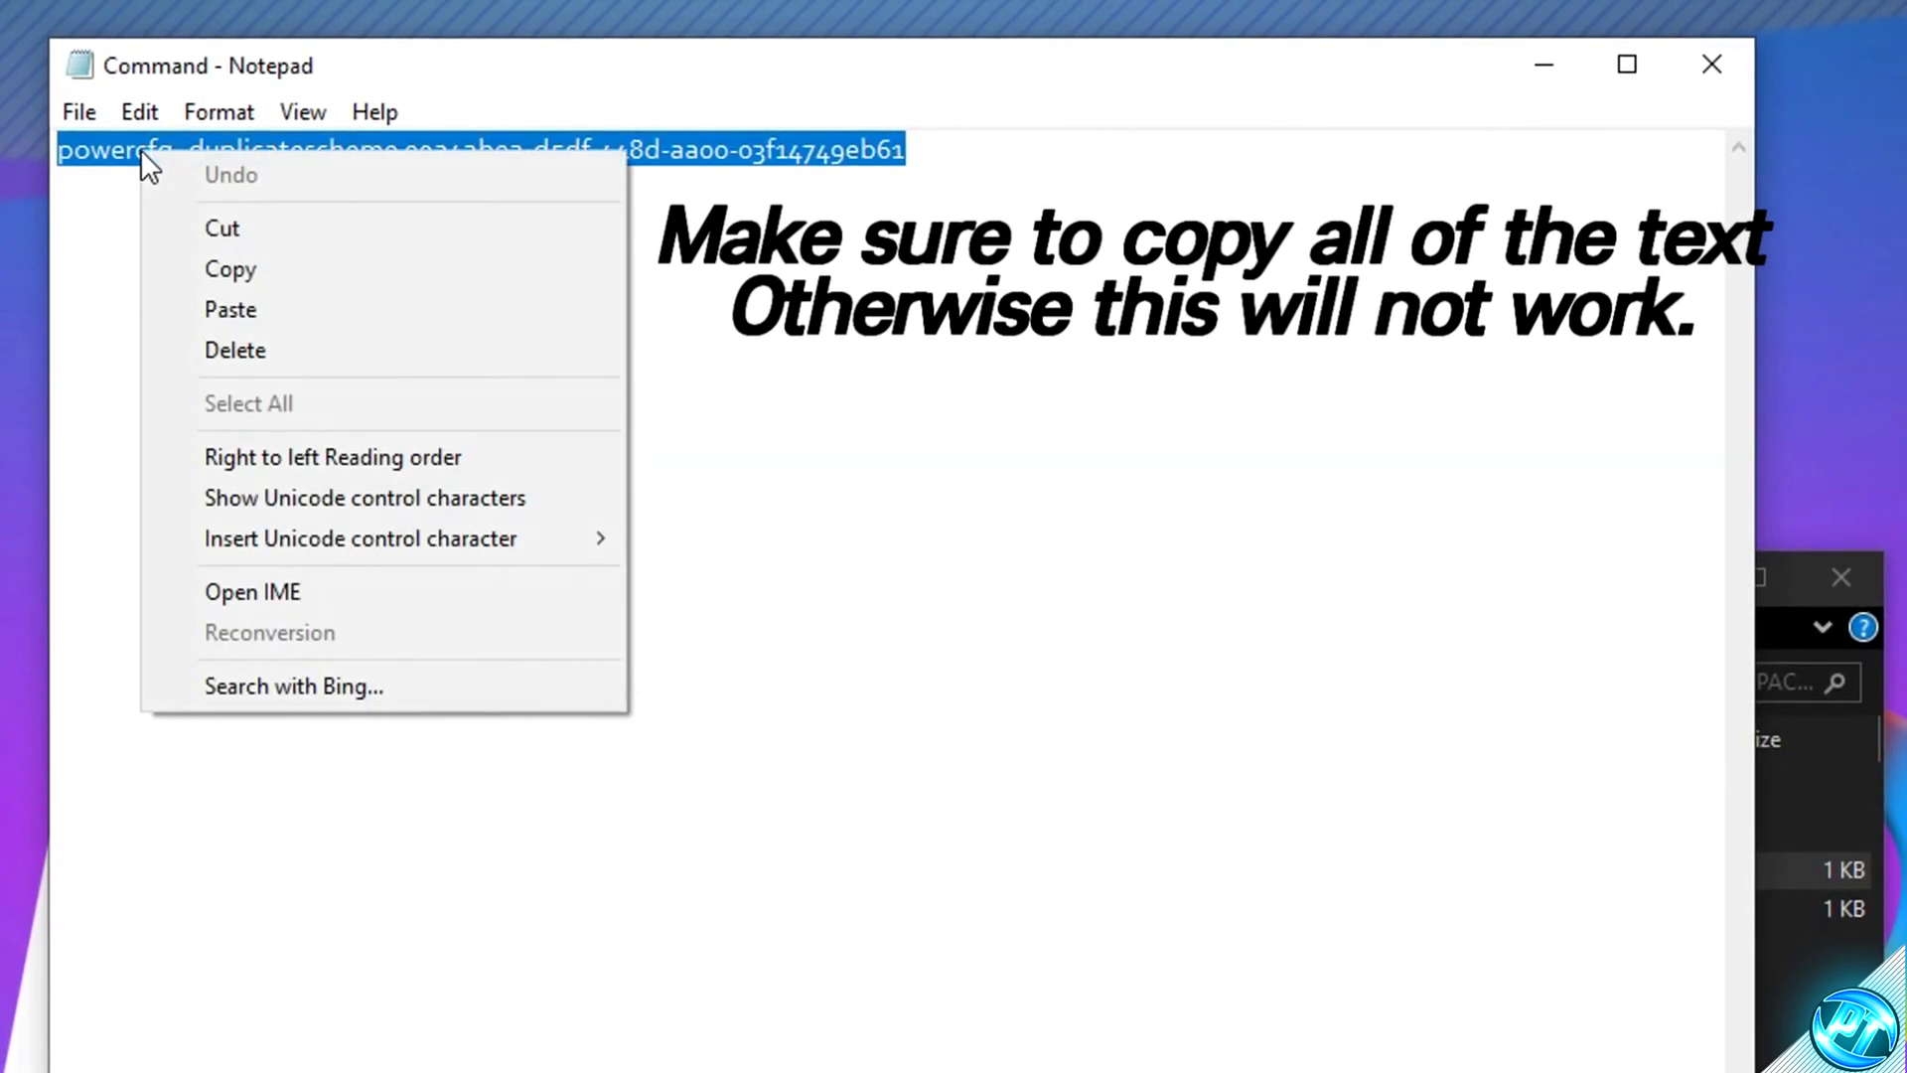
pyautogui.click(231, 269)
pyautogui.click(1711, 66)
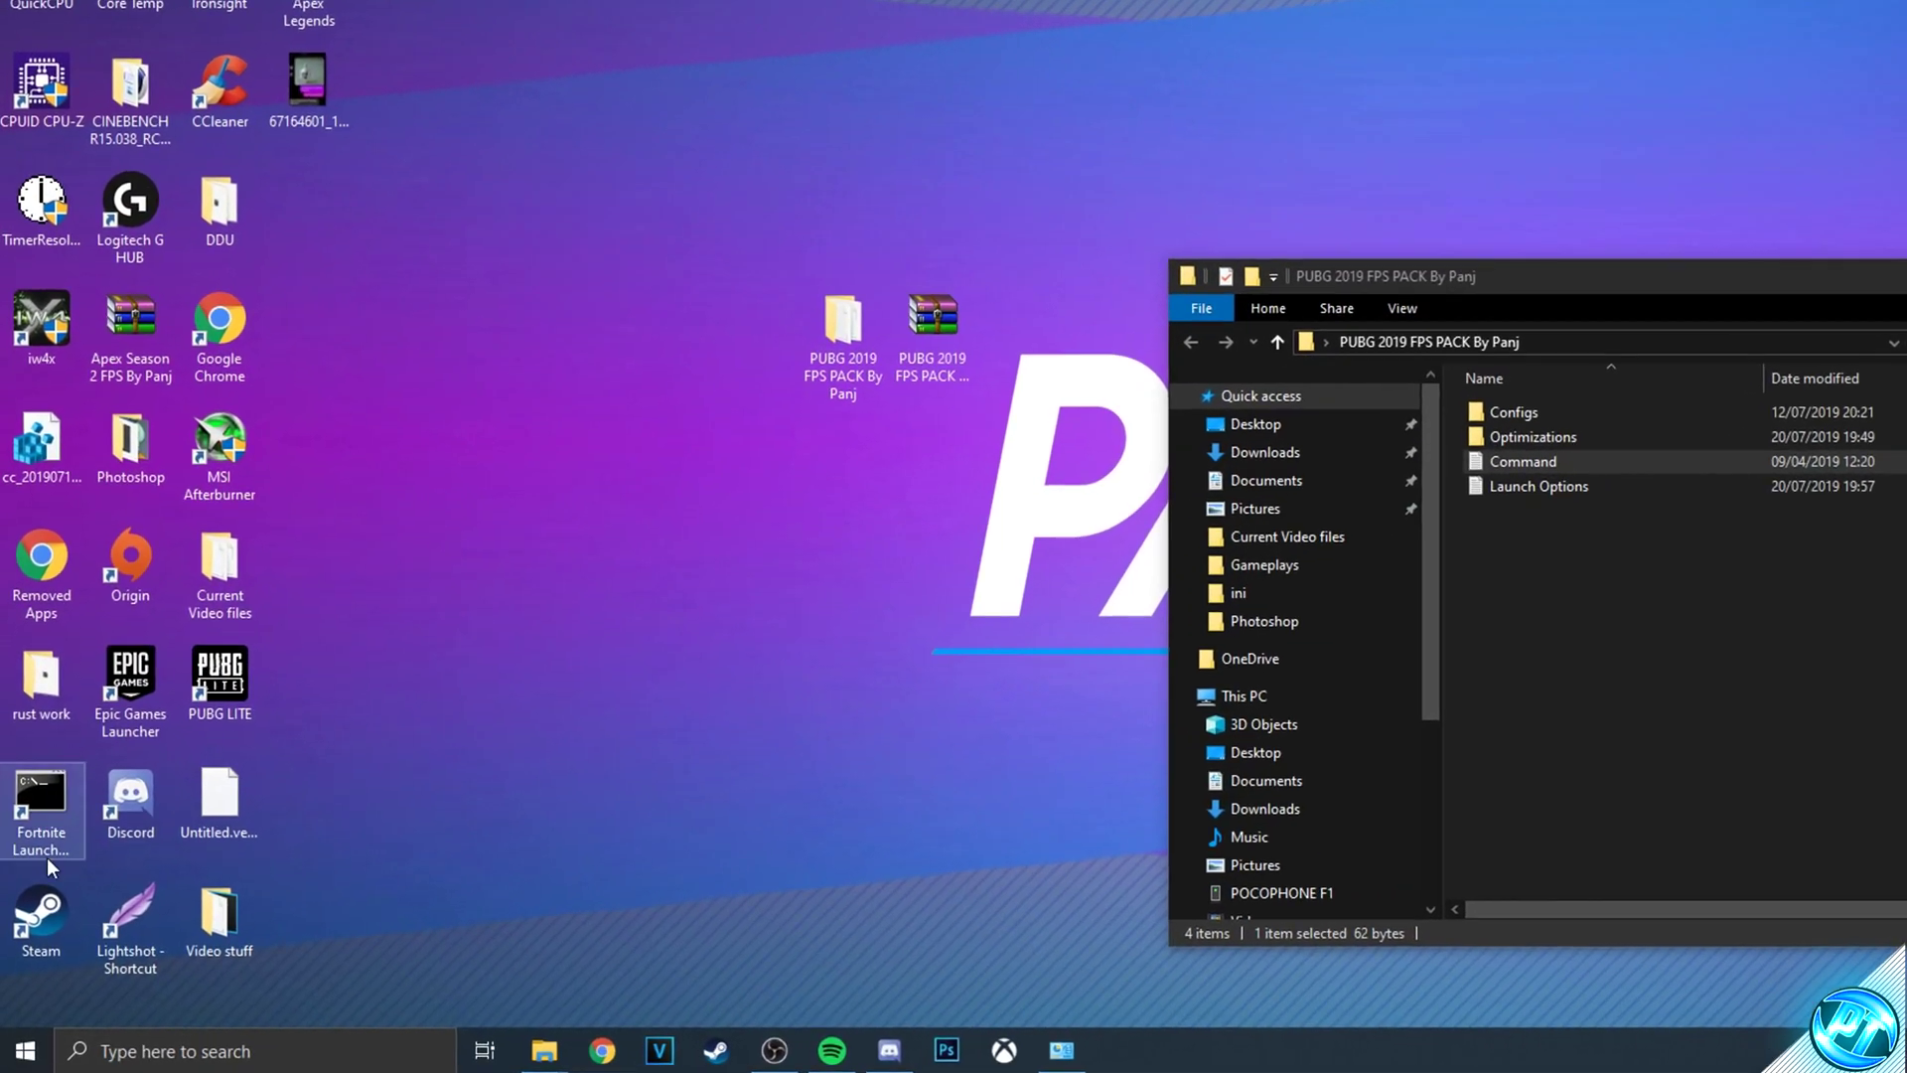
# Search Windows for cmd and run Command Prompt as administrator, approving the User Account Control request
pyautogui.press('super')
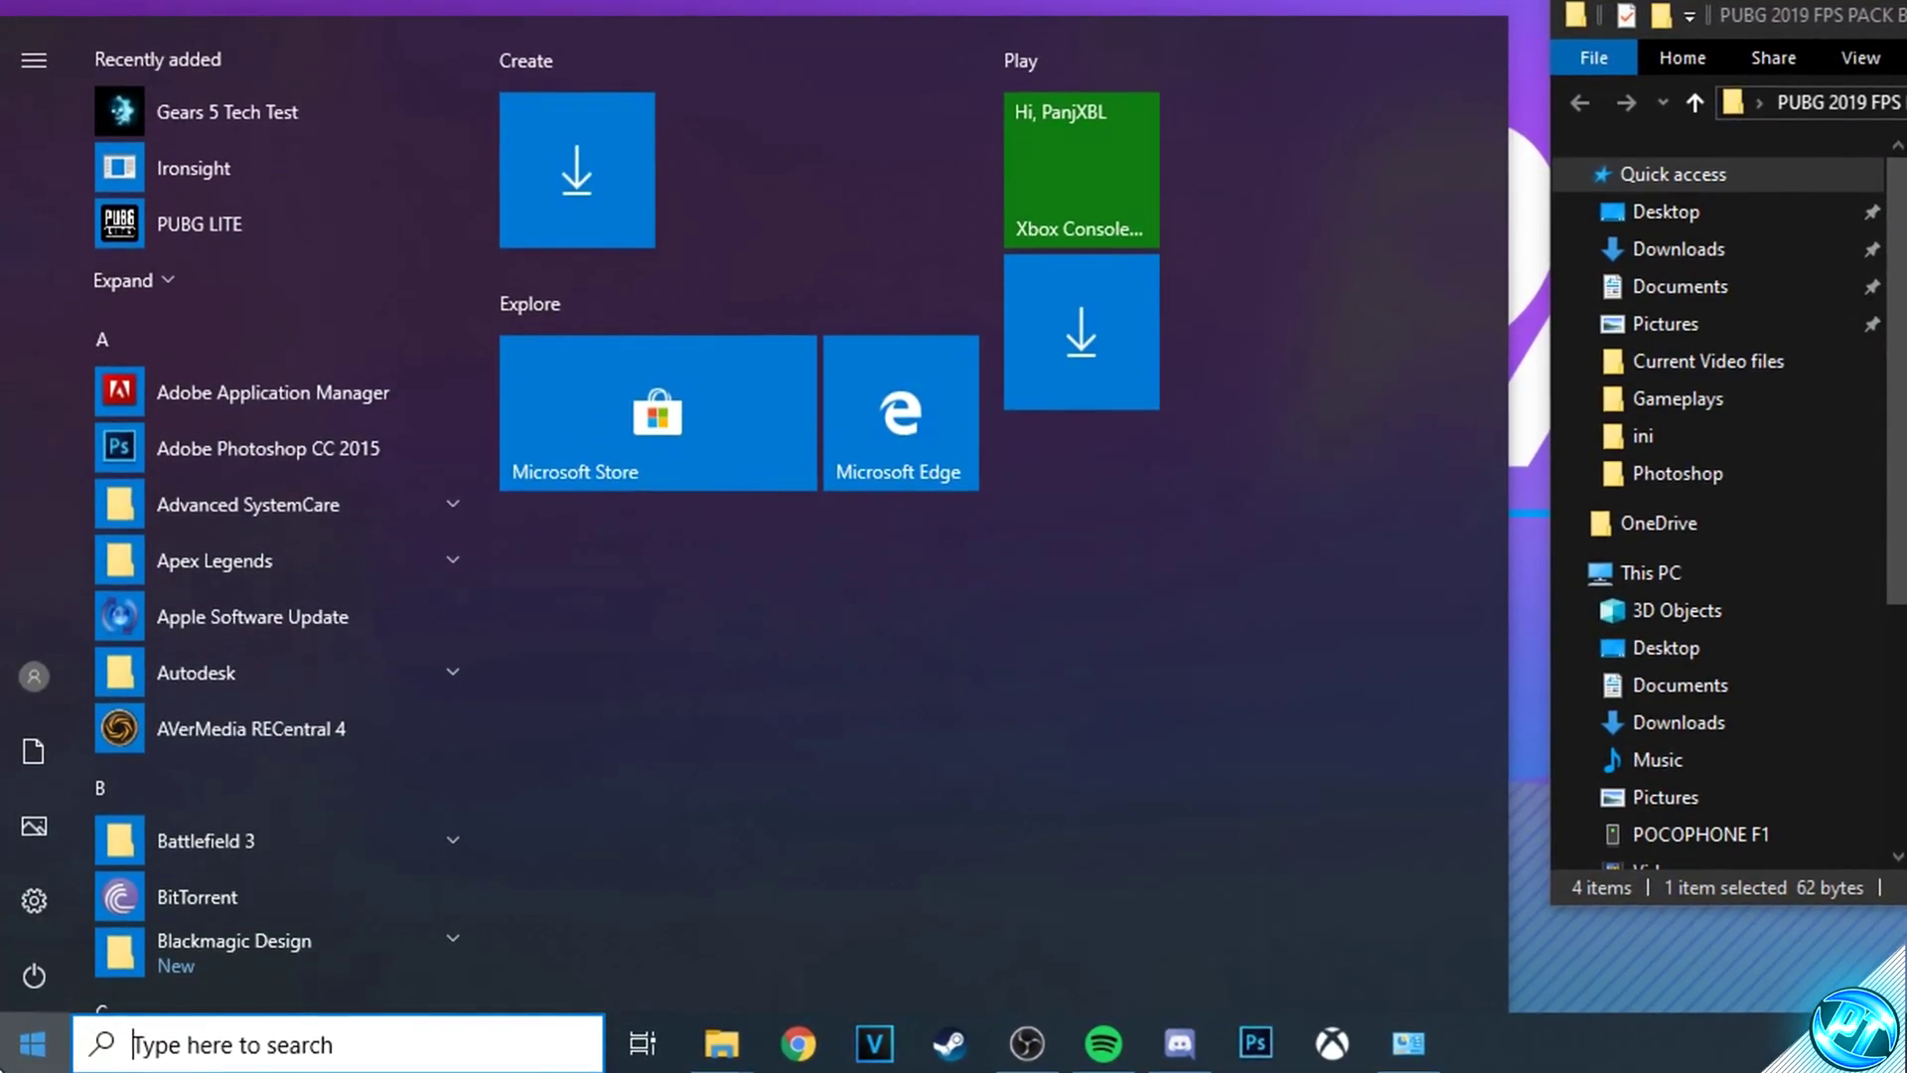
pyautogui.write('cmd')
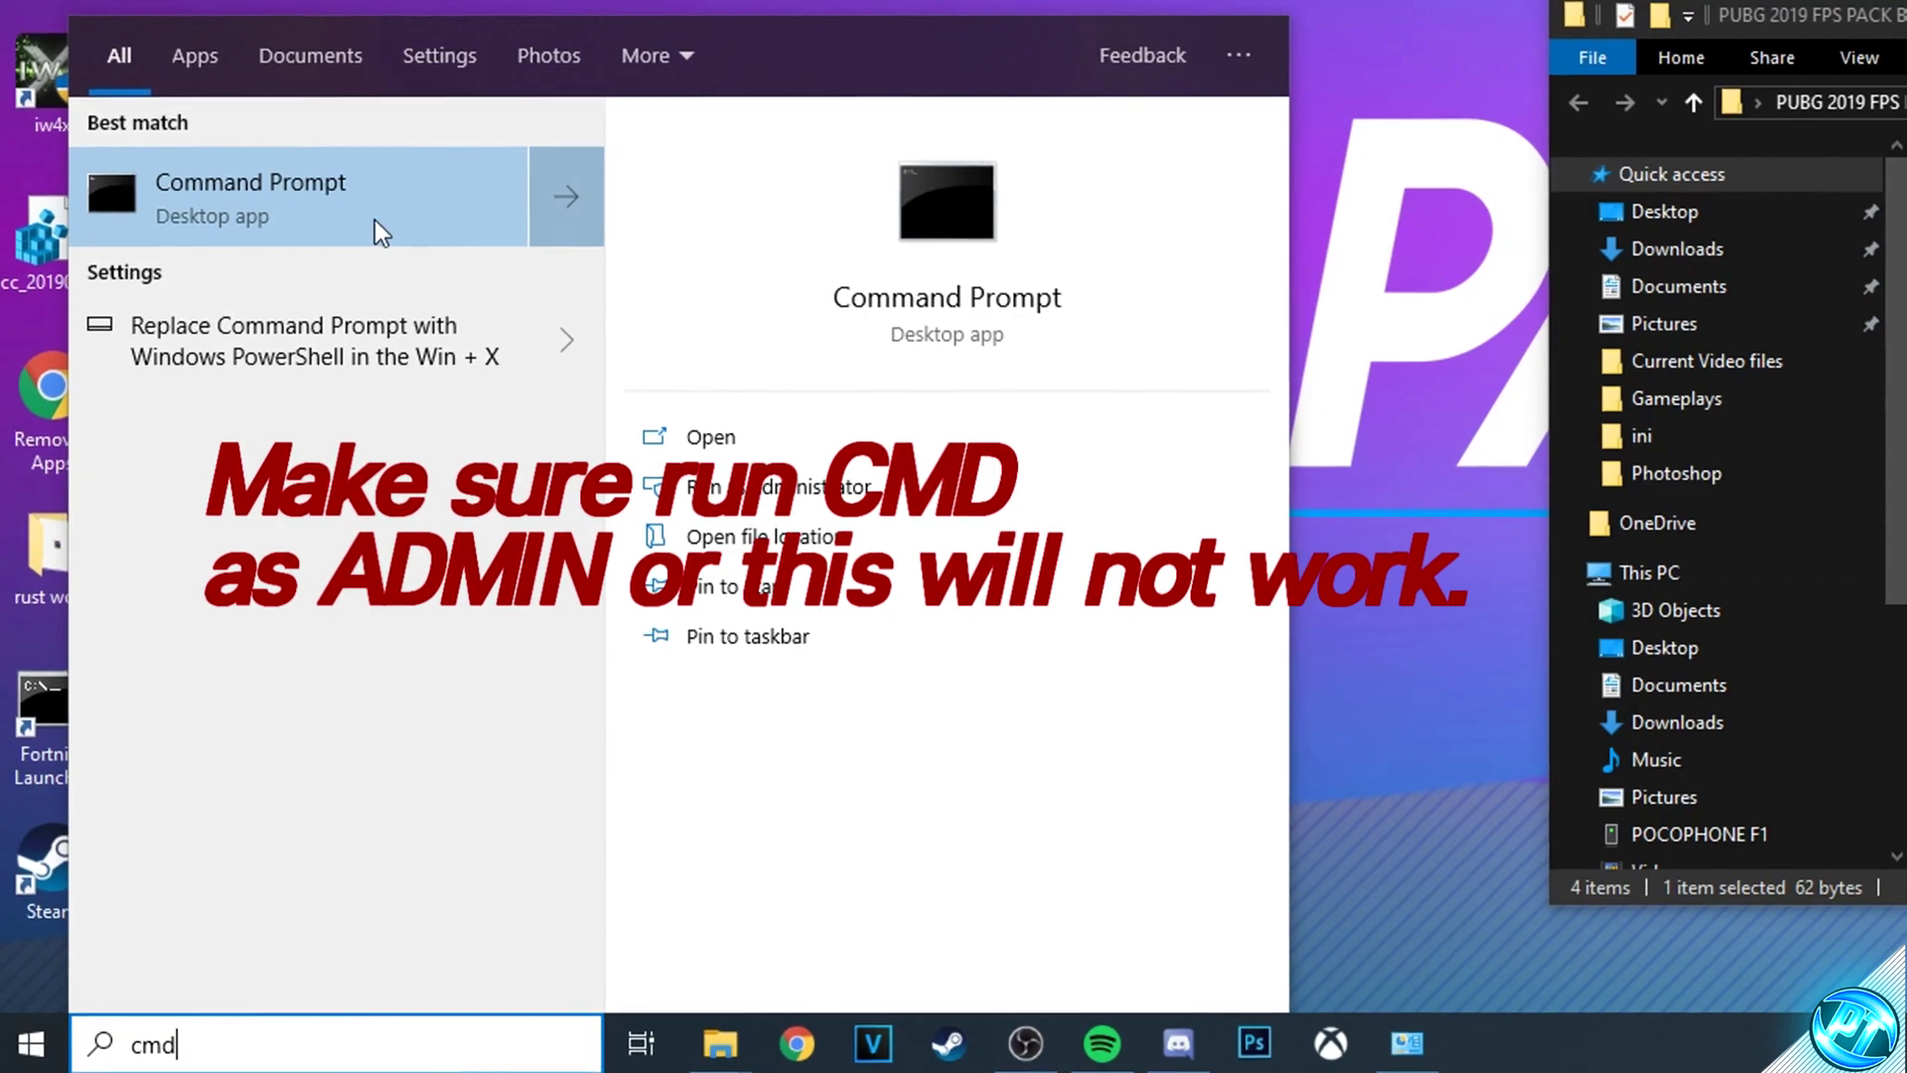
pyautogui.rightClick(320, 188)
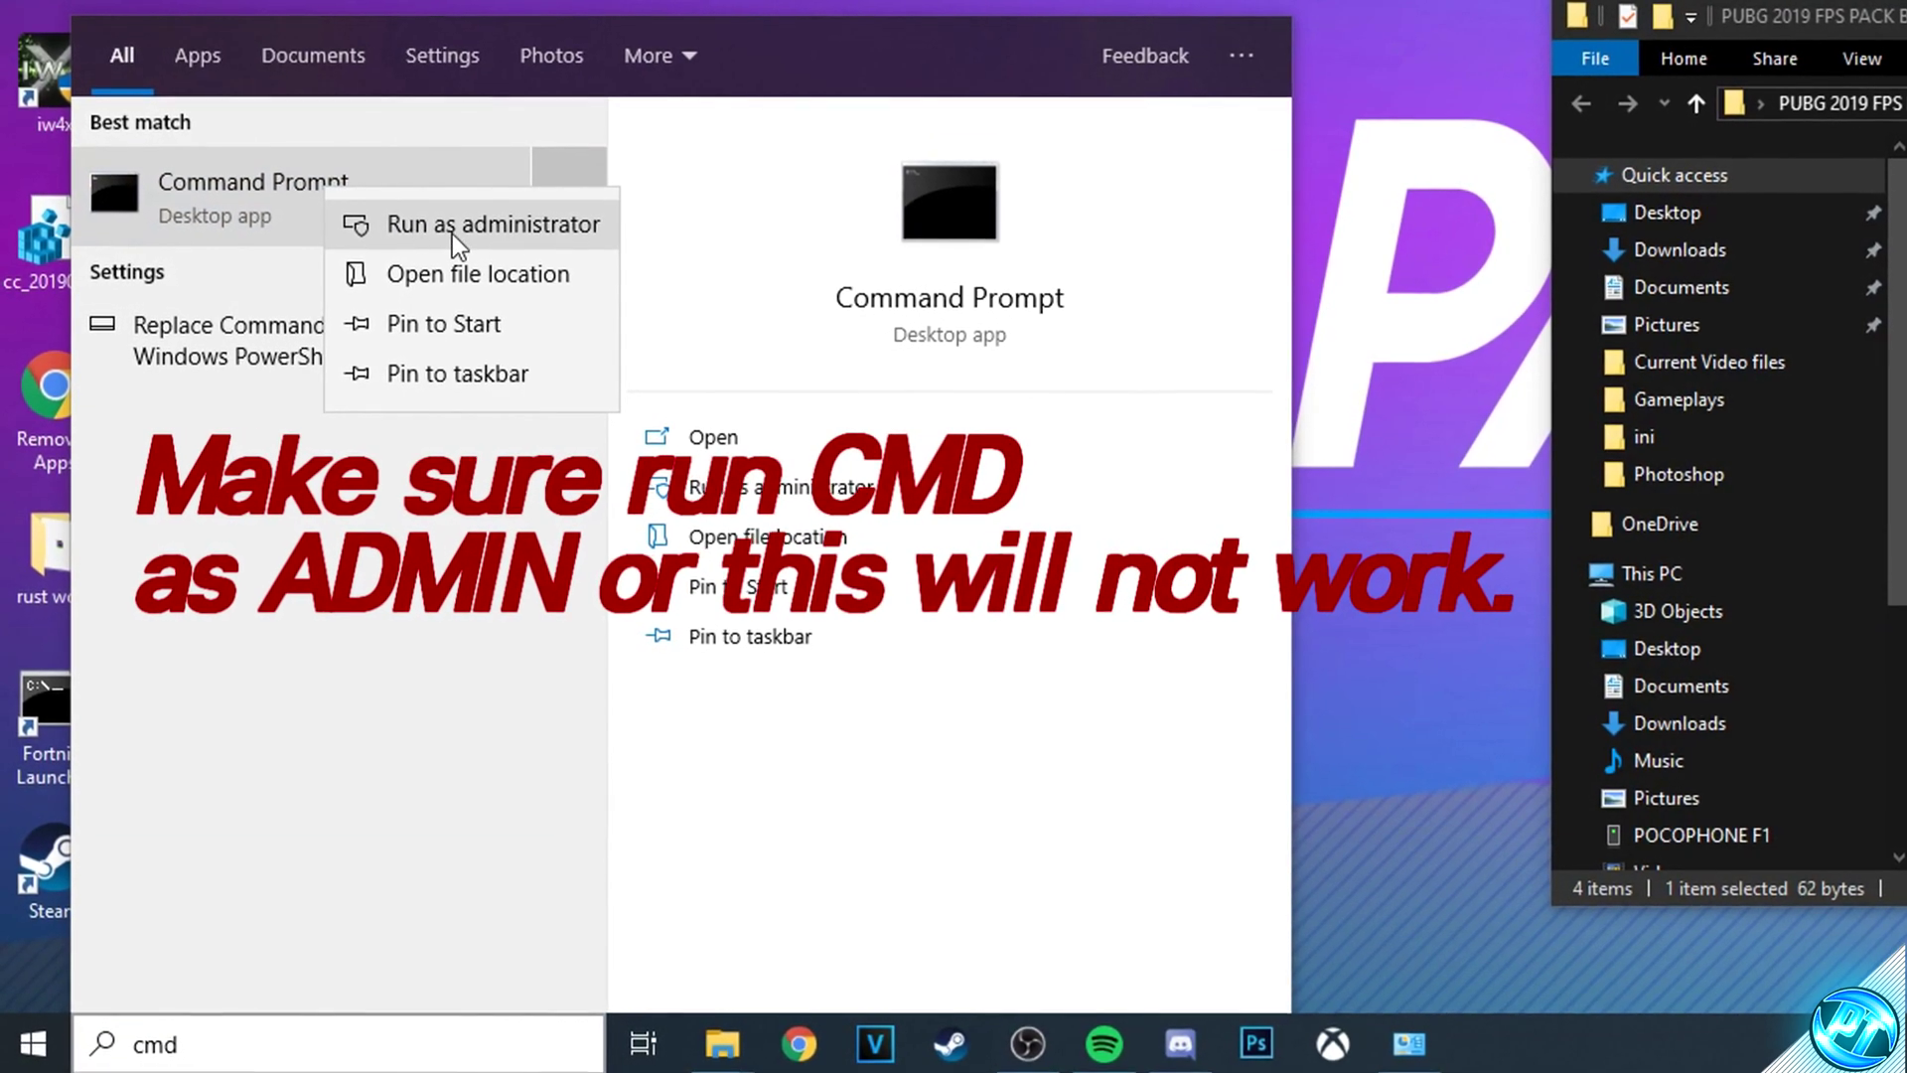
pyautogui.click(477, 236)
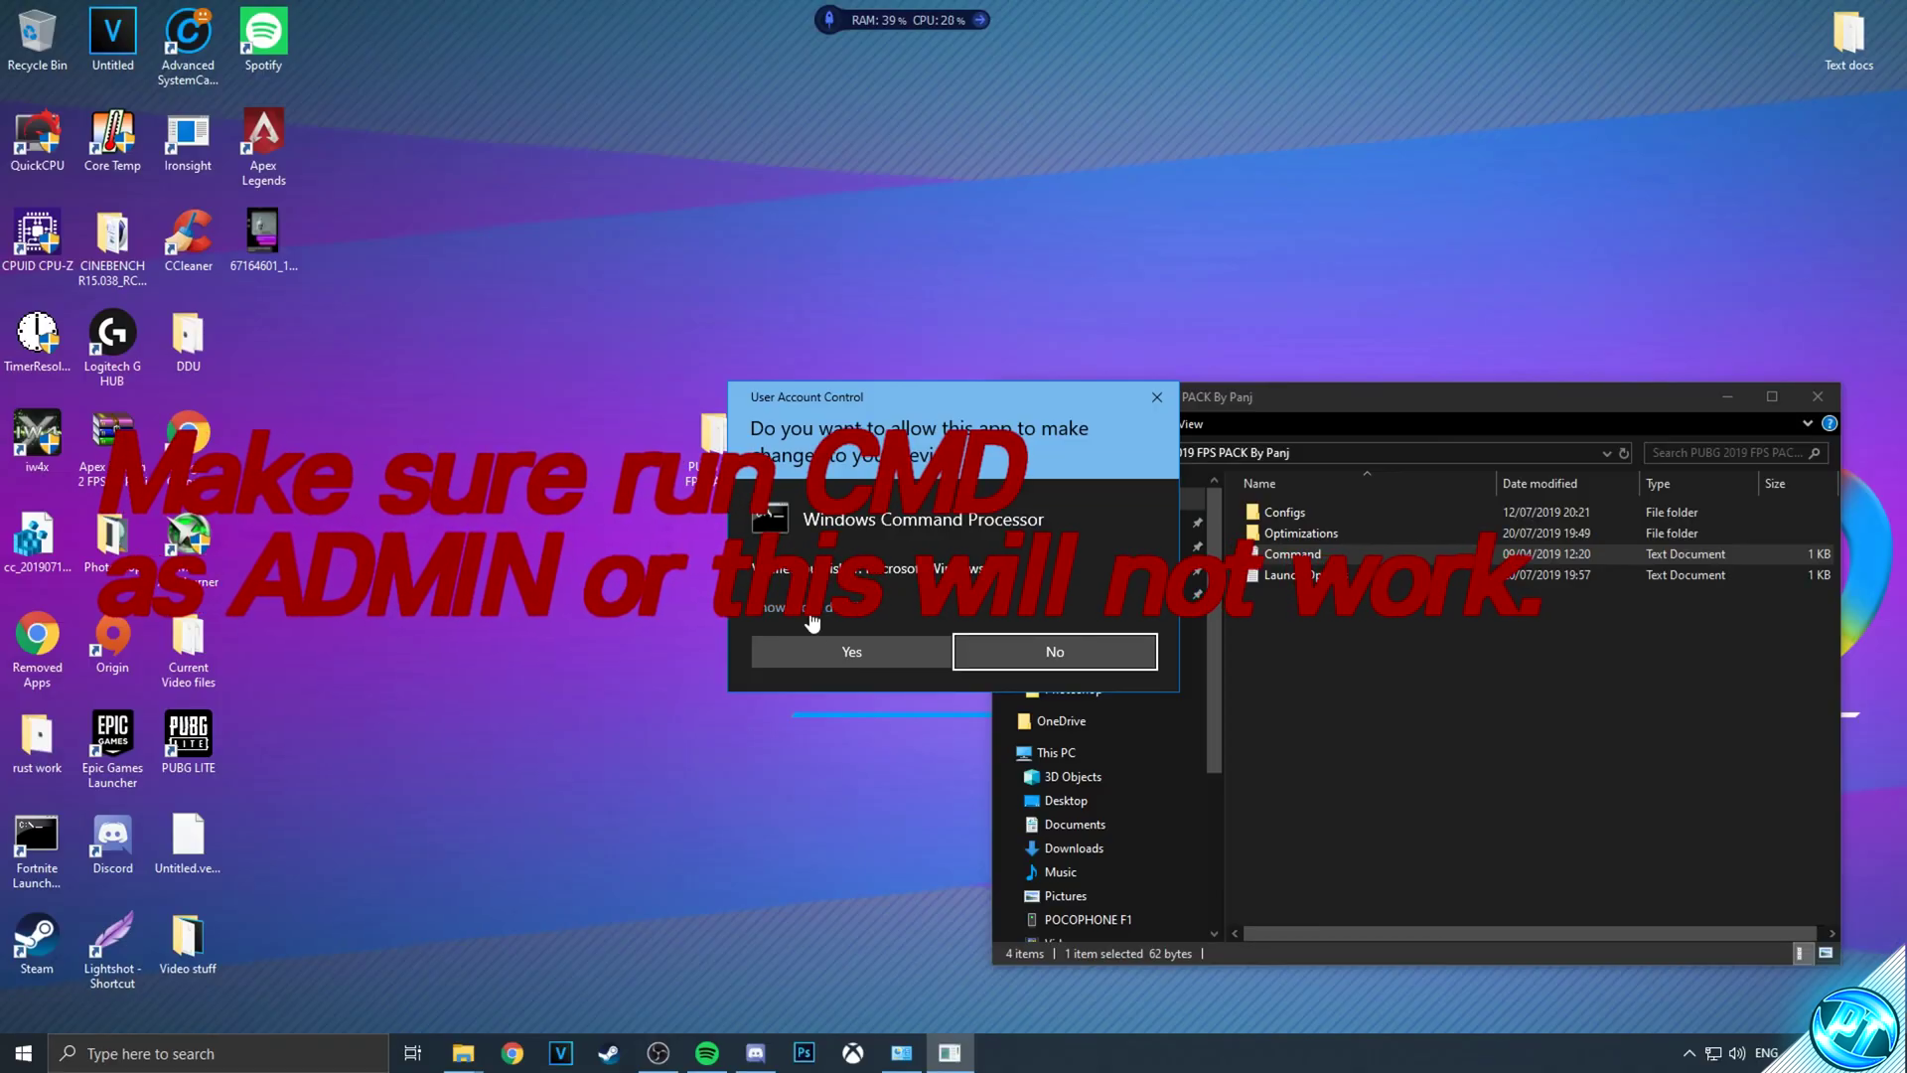
pyautogui.click(820, 638)
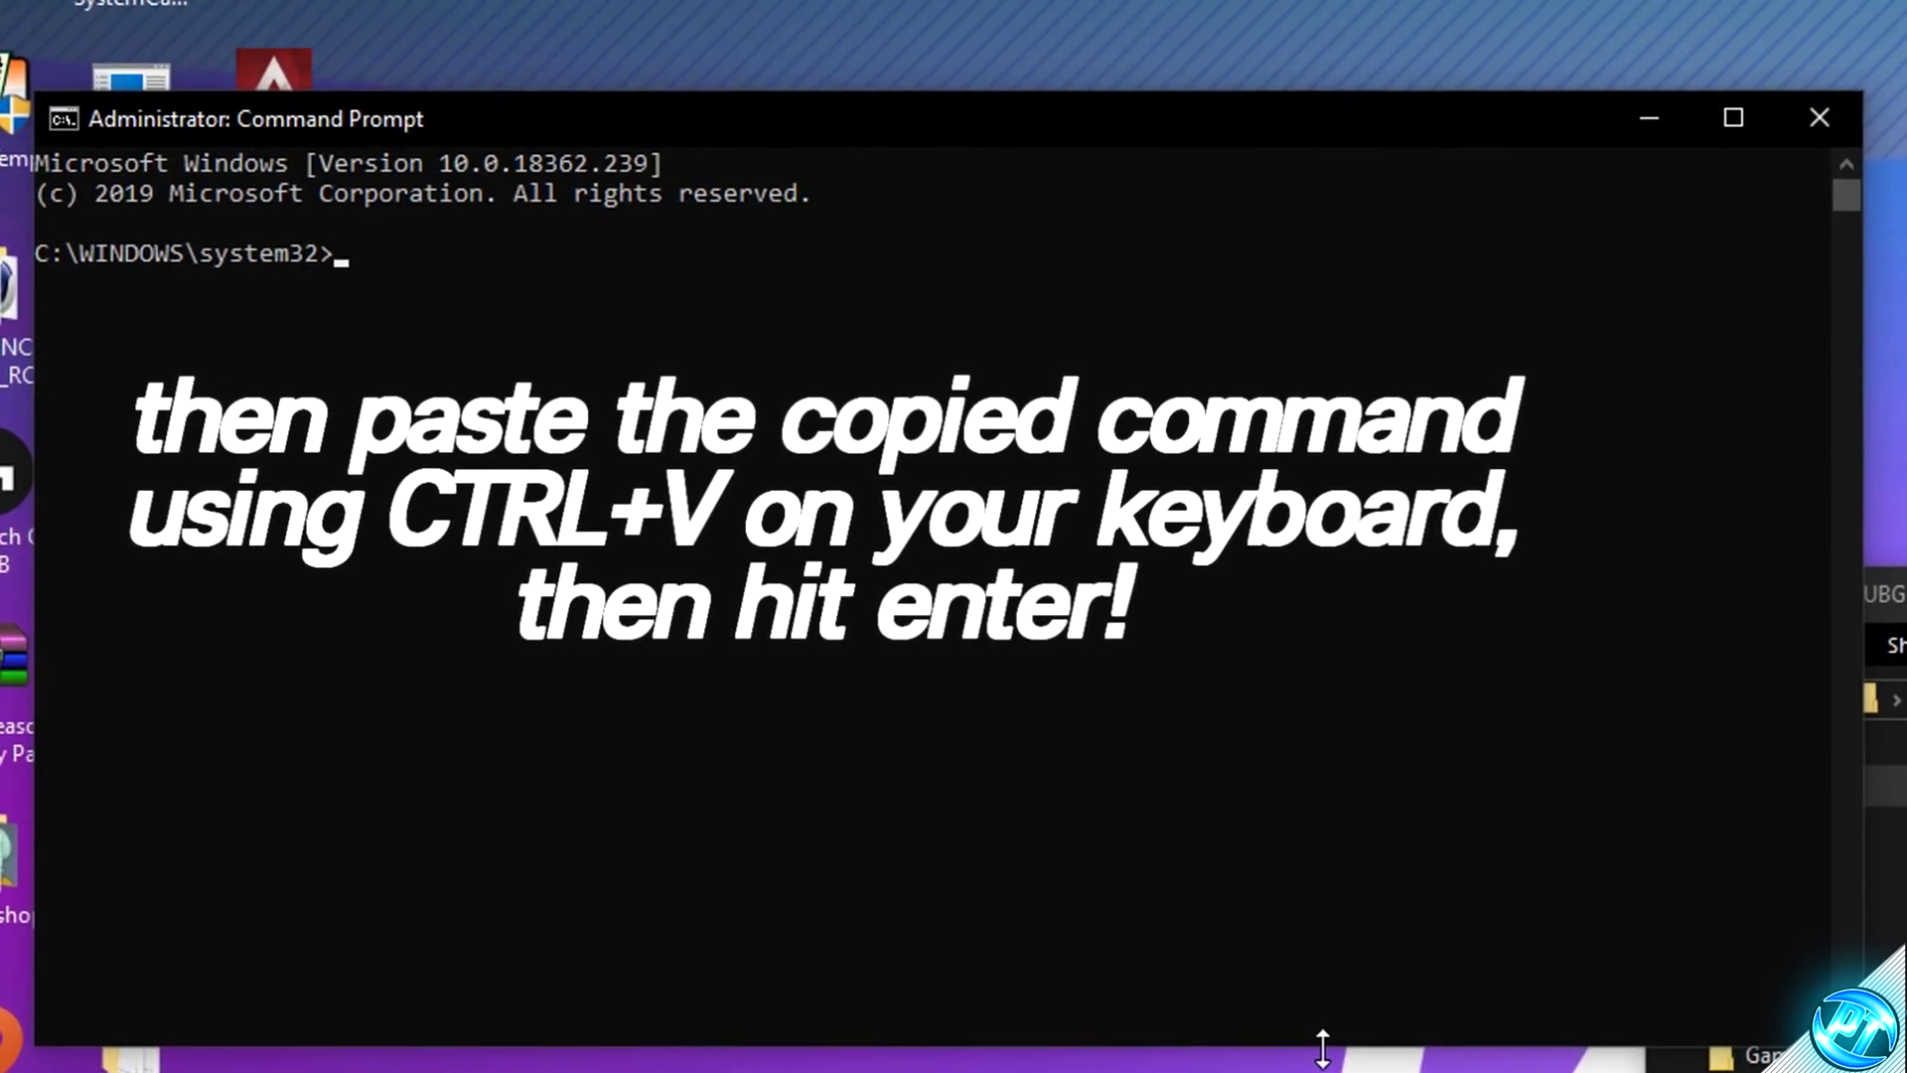
# Run the copied command powercfg -duplicatescheme e9a42b02-d5df-448d-aa00-03f14749eb61 and close Command Prompt
pyautogui.hotkey('ctrl', 'v')
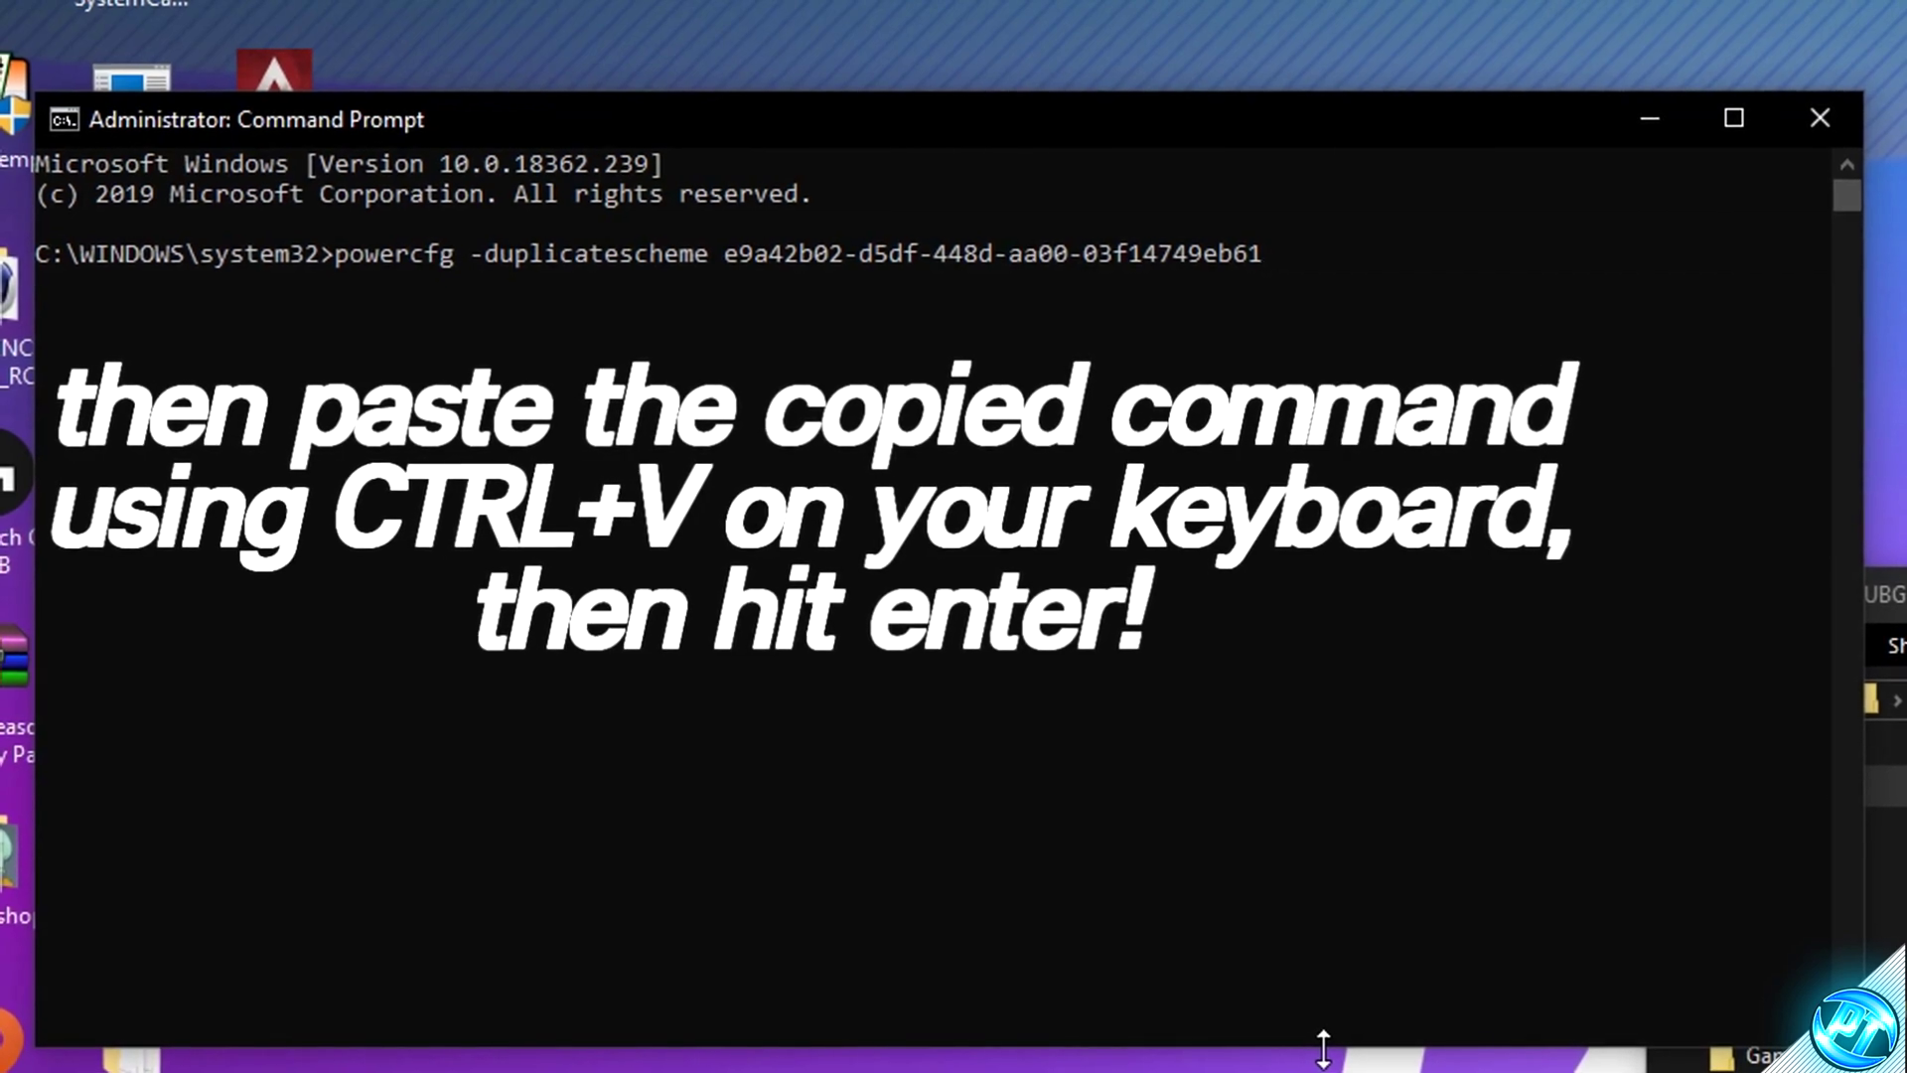
pyautogui.press('Return')
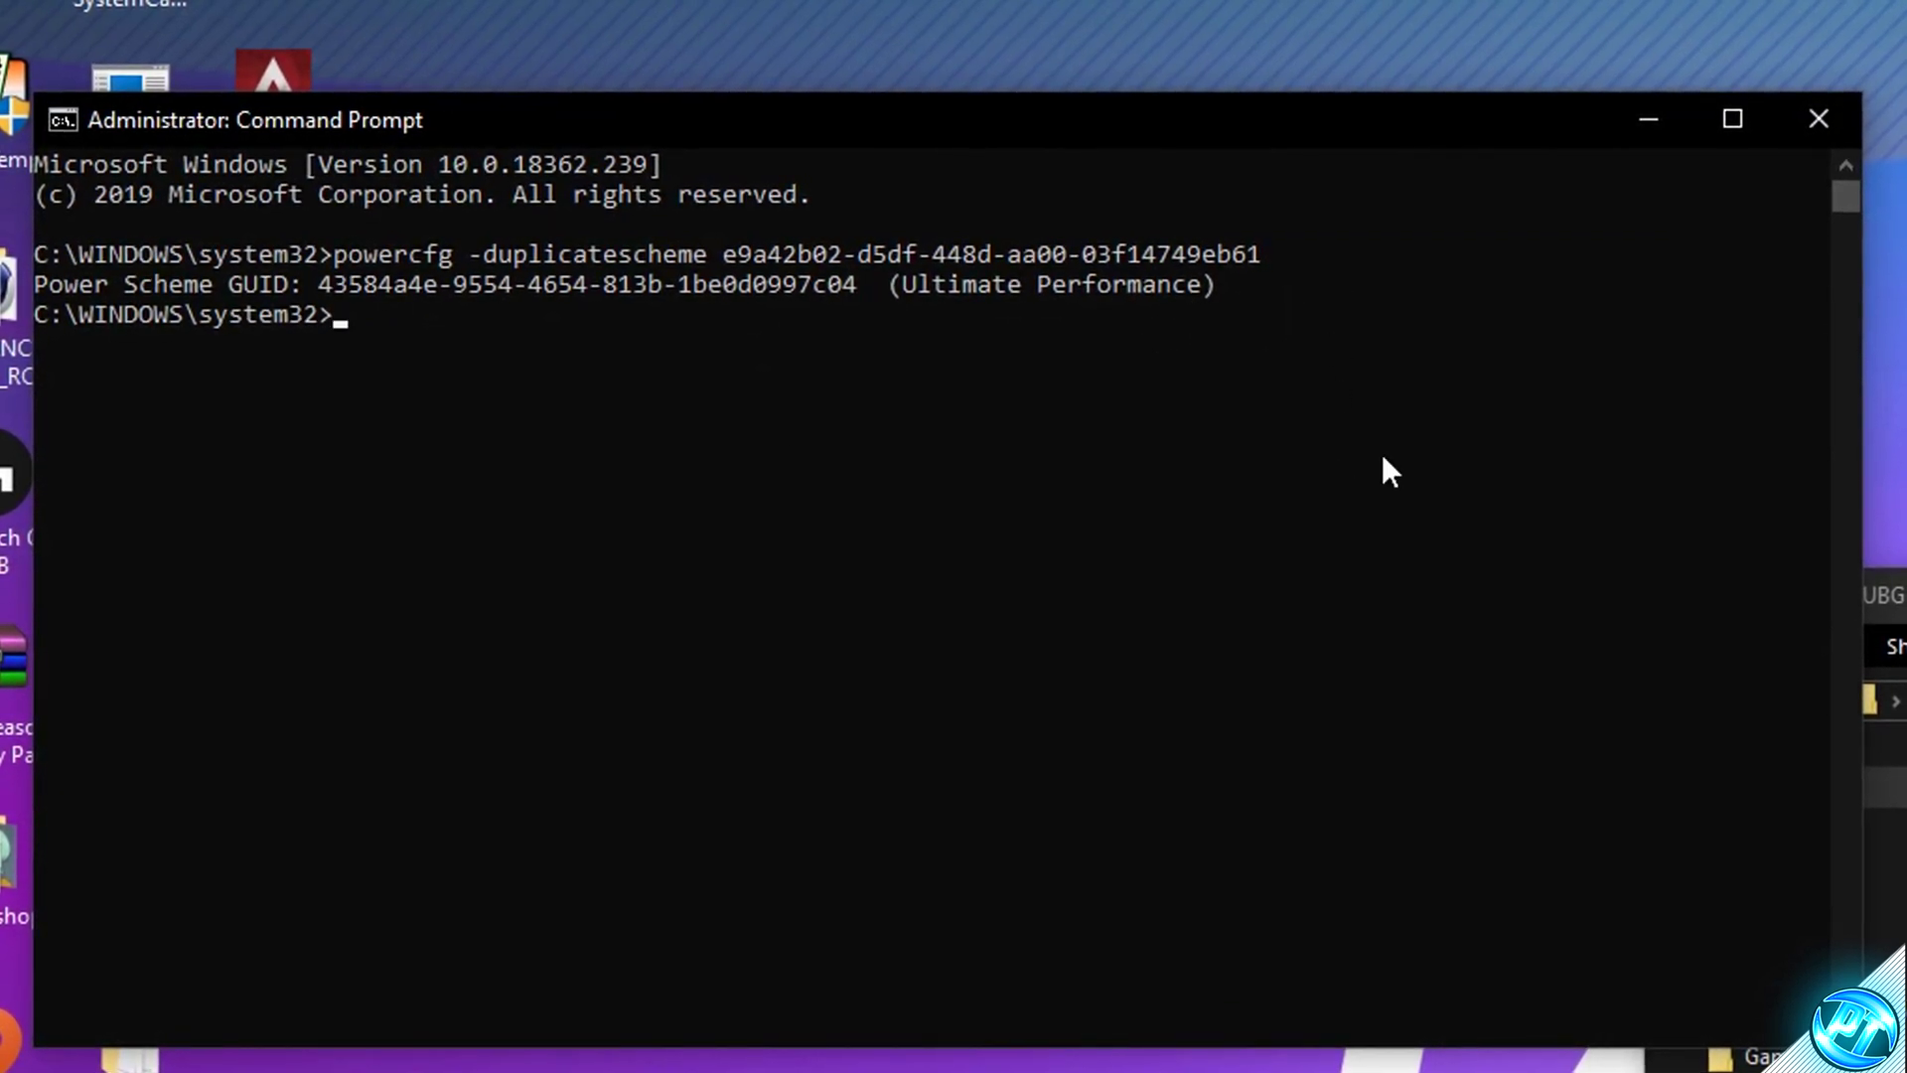
pyautogui.click(1837, 122)
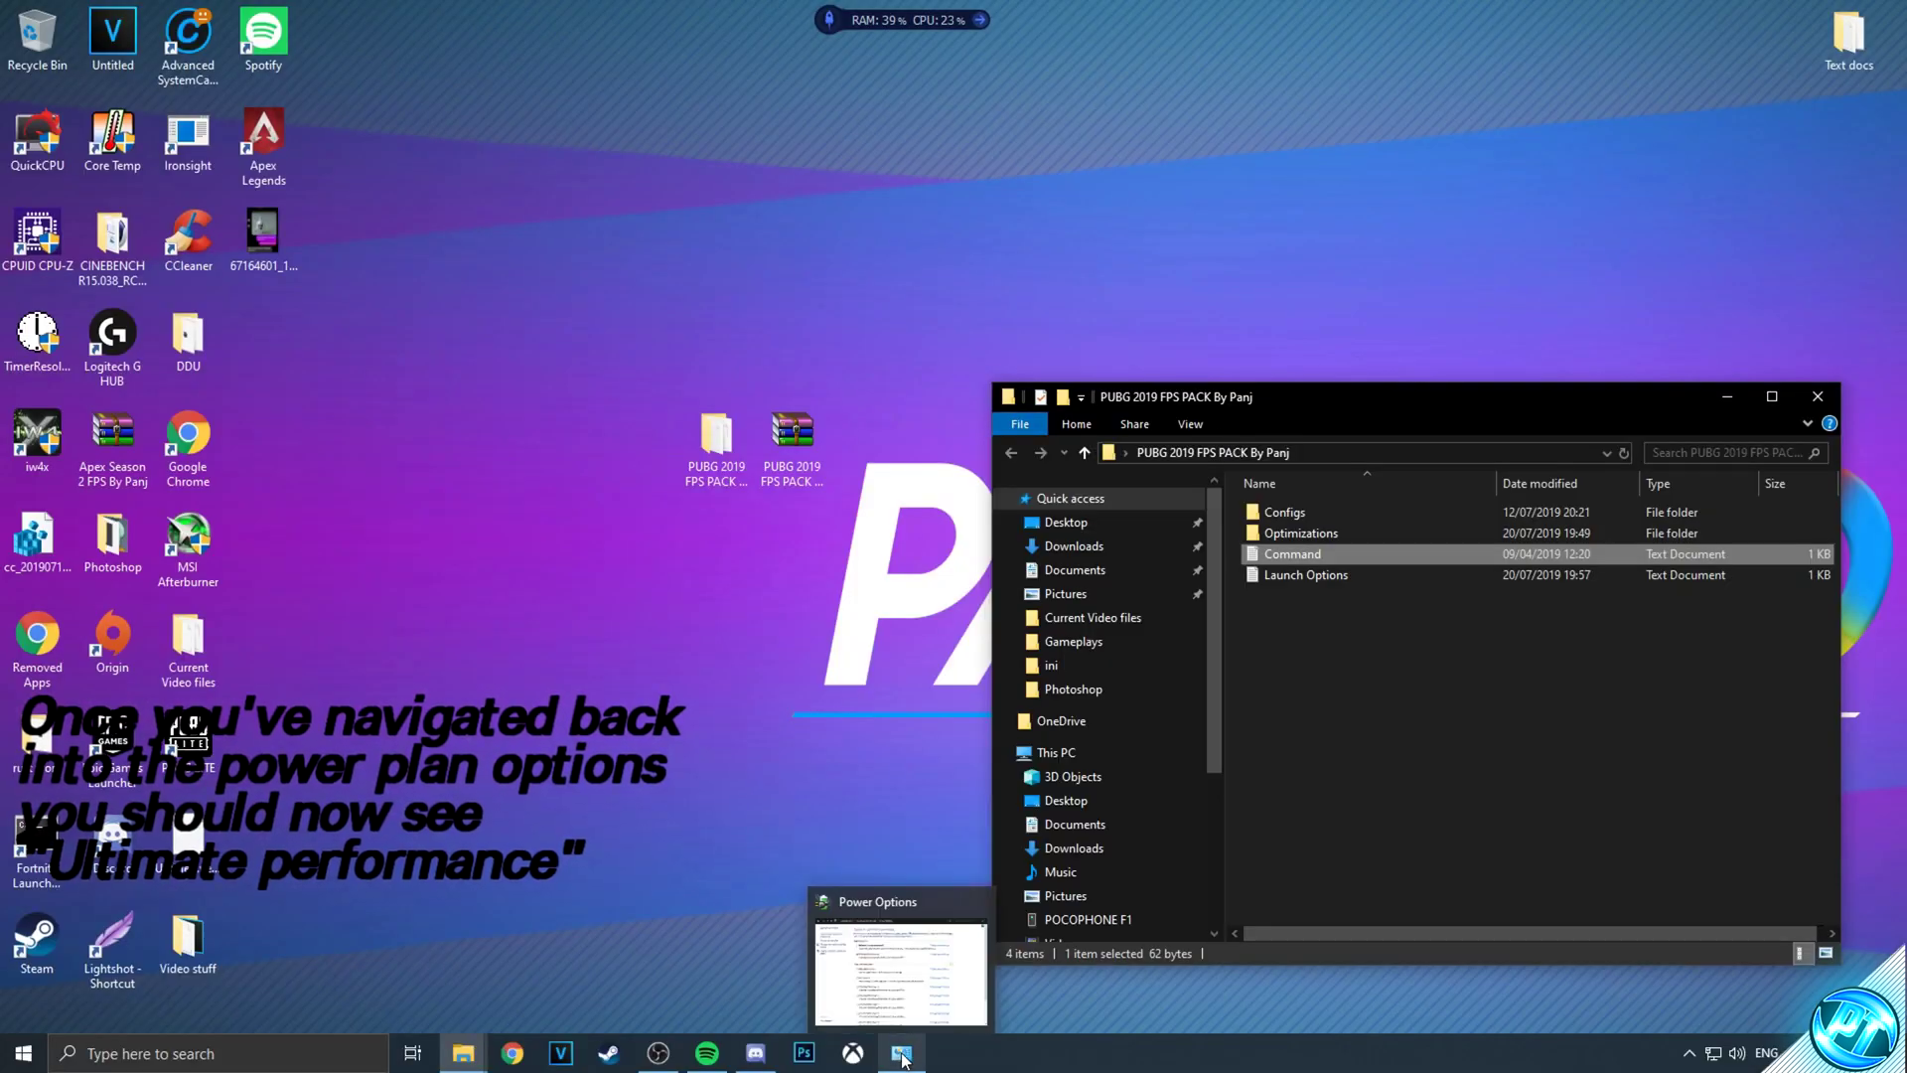
# Restore Power Options, select the last Ultimate Performance plan in the additional plans, and clear the open windows from the desktop
pyautogui.click(902, 1057)
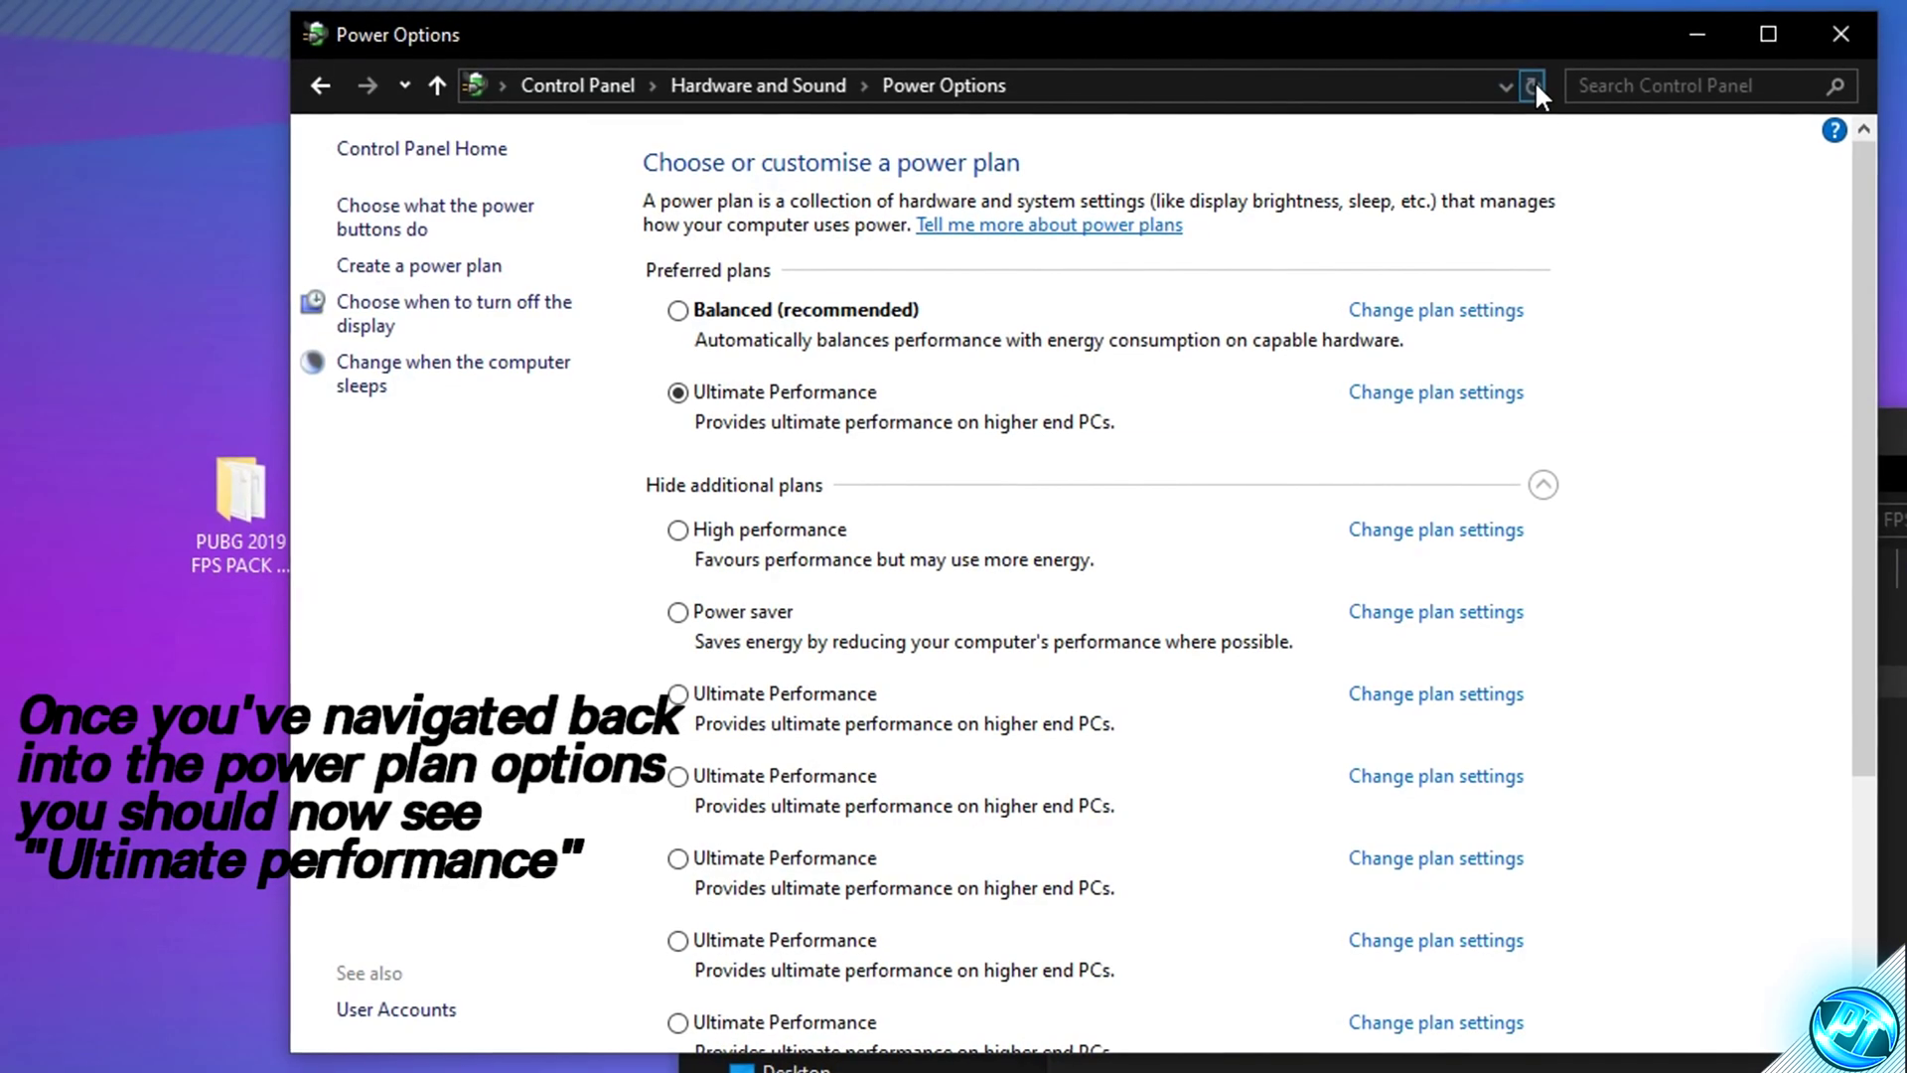
pyautogui.scroll(-1, 928, 570)
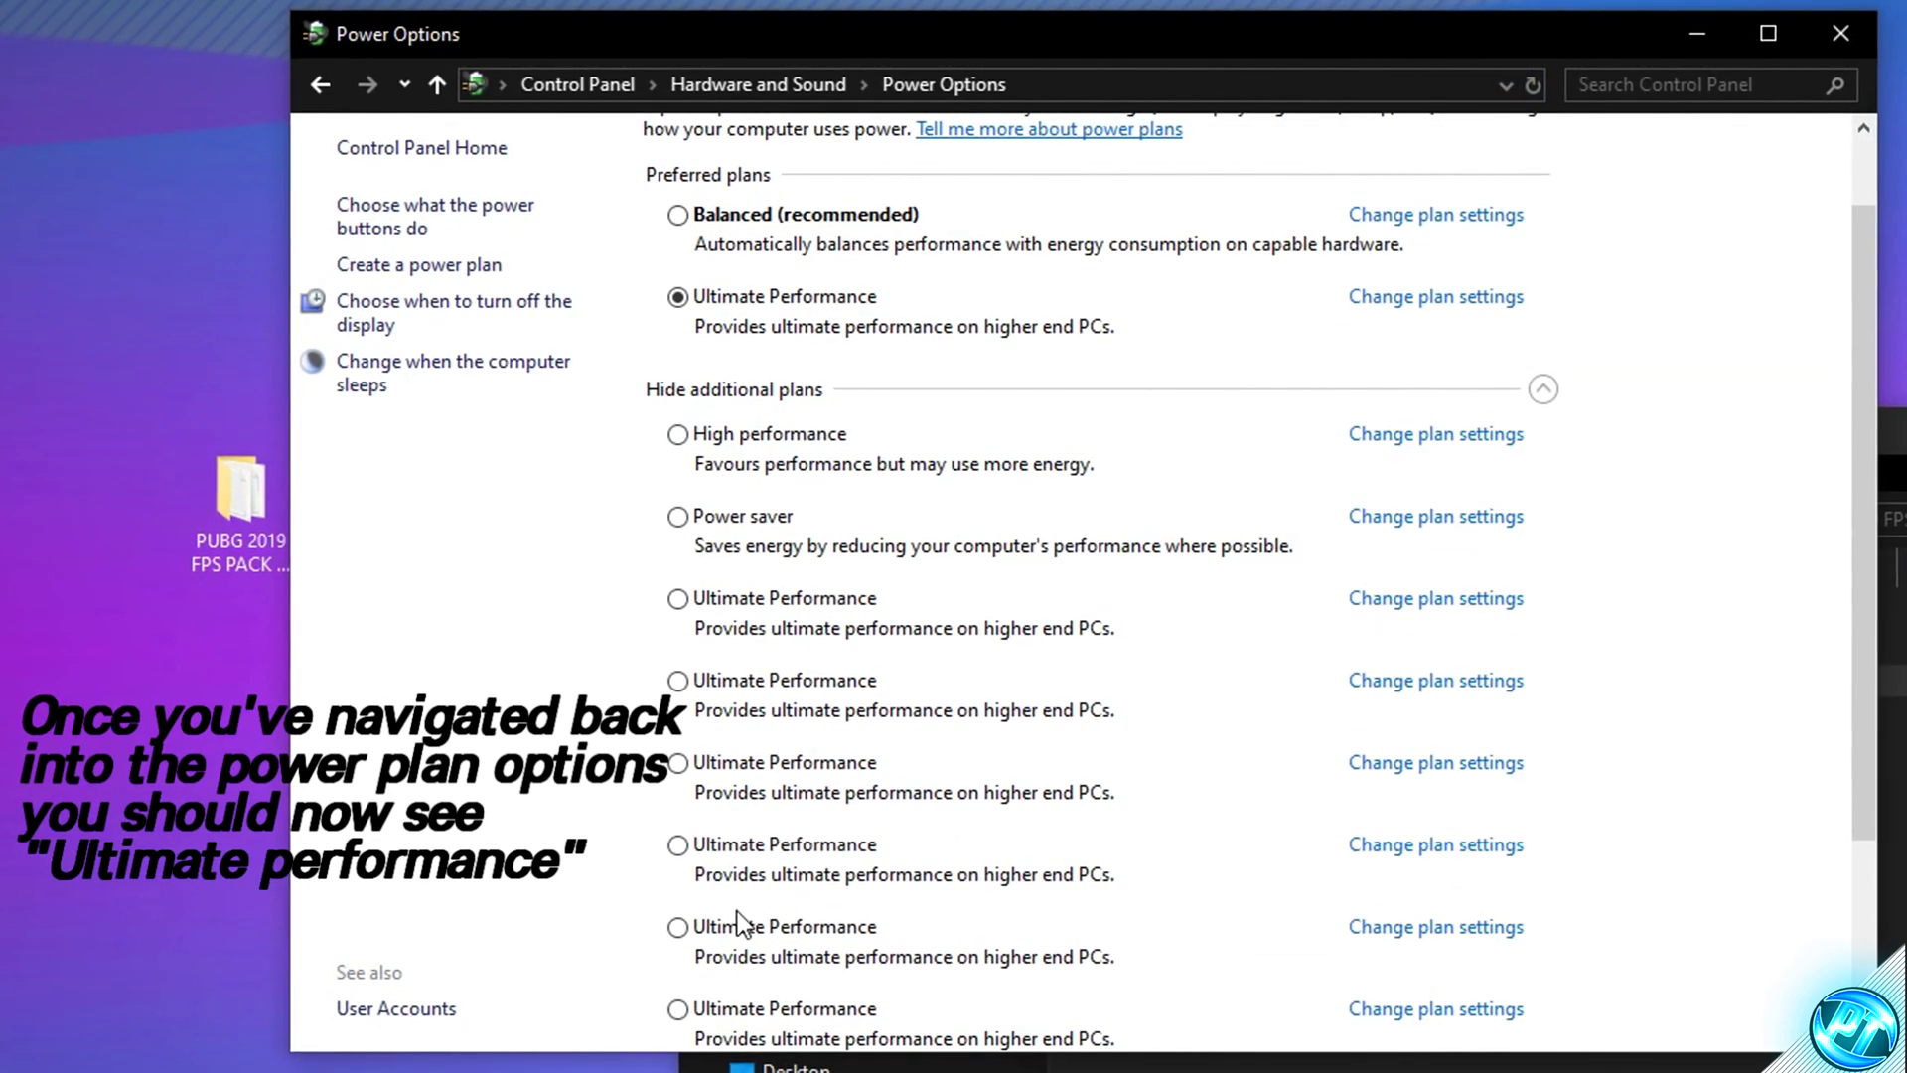
pyautogui.scroll(-3, 755, 943)
pyautogui.click(729, 978)
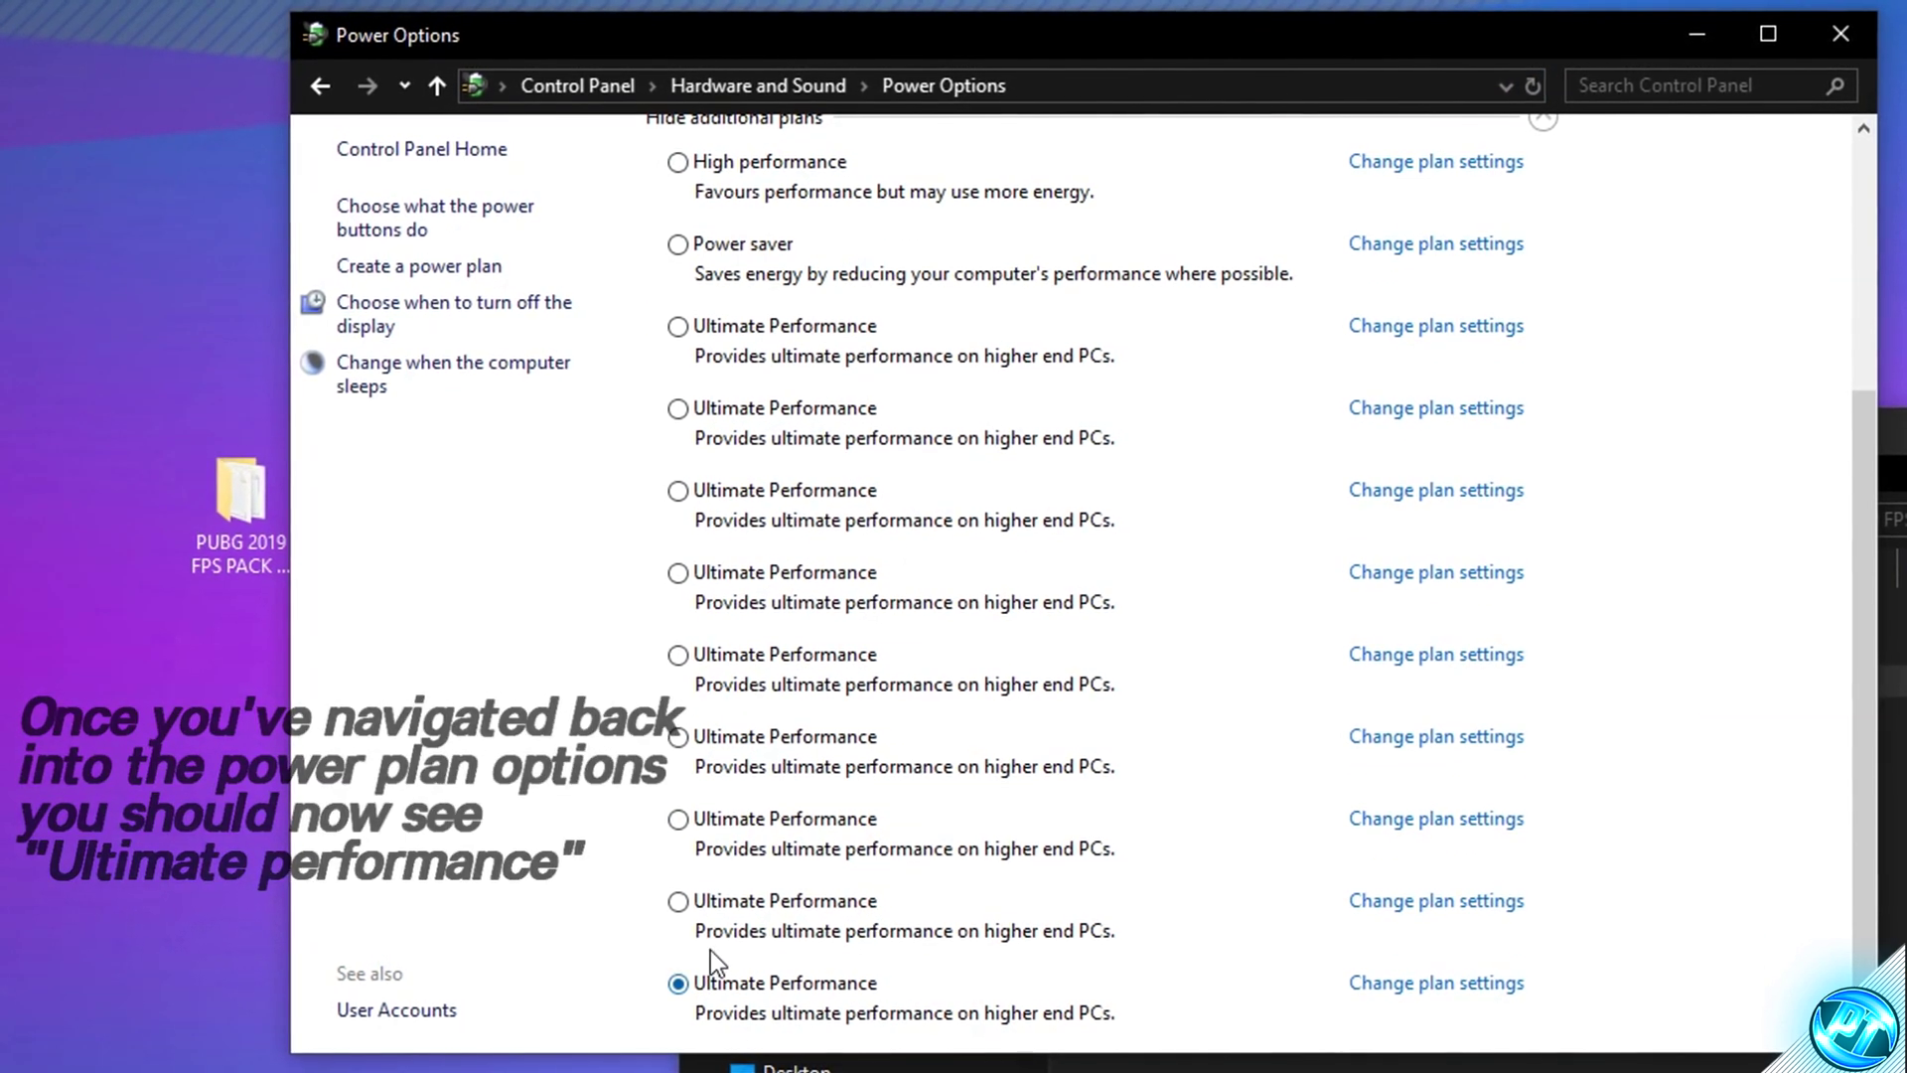
pyautogui.click(679, 900)
pyautogui.click(679, 981)
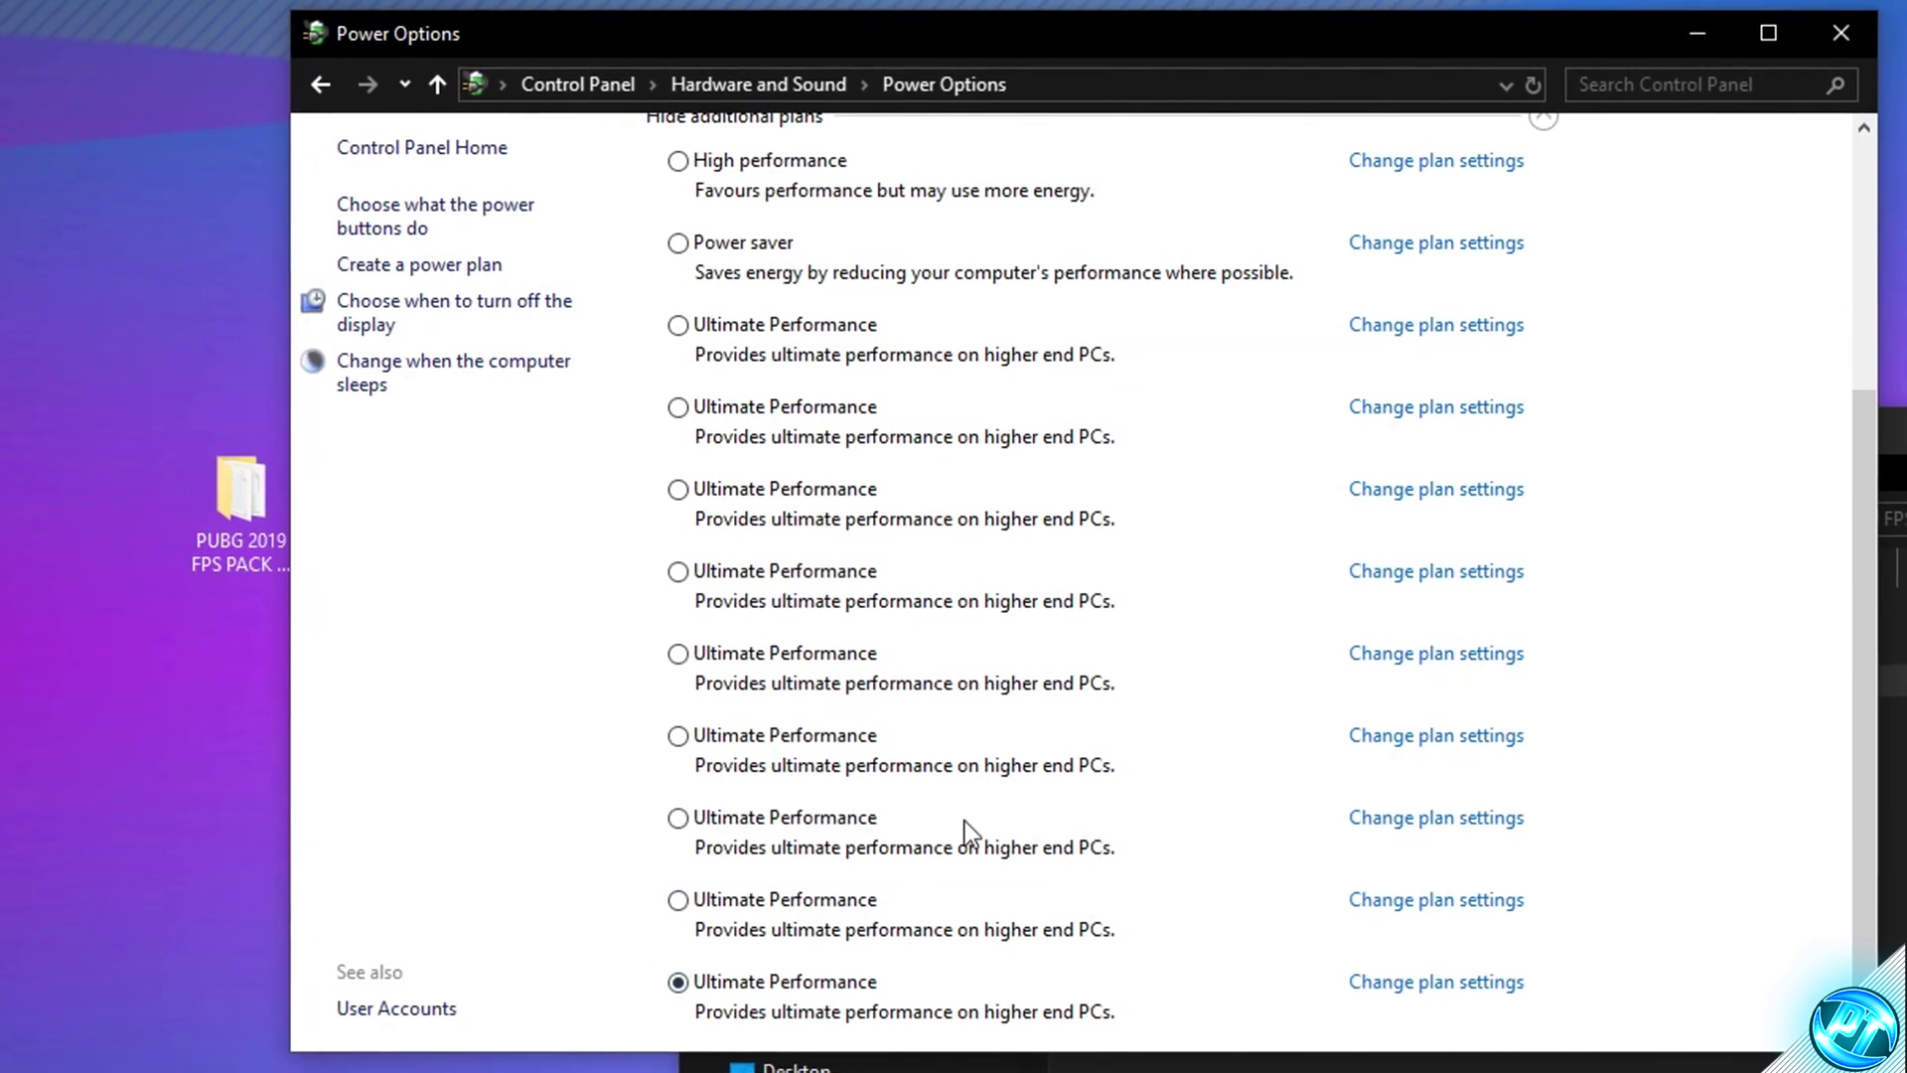
pyautogui.click(1841, 34)
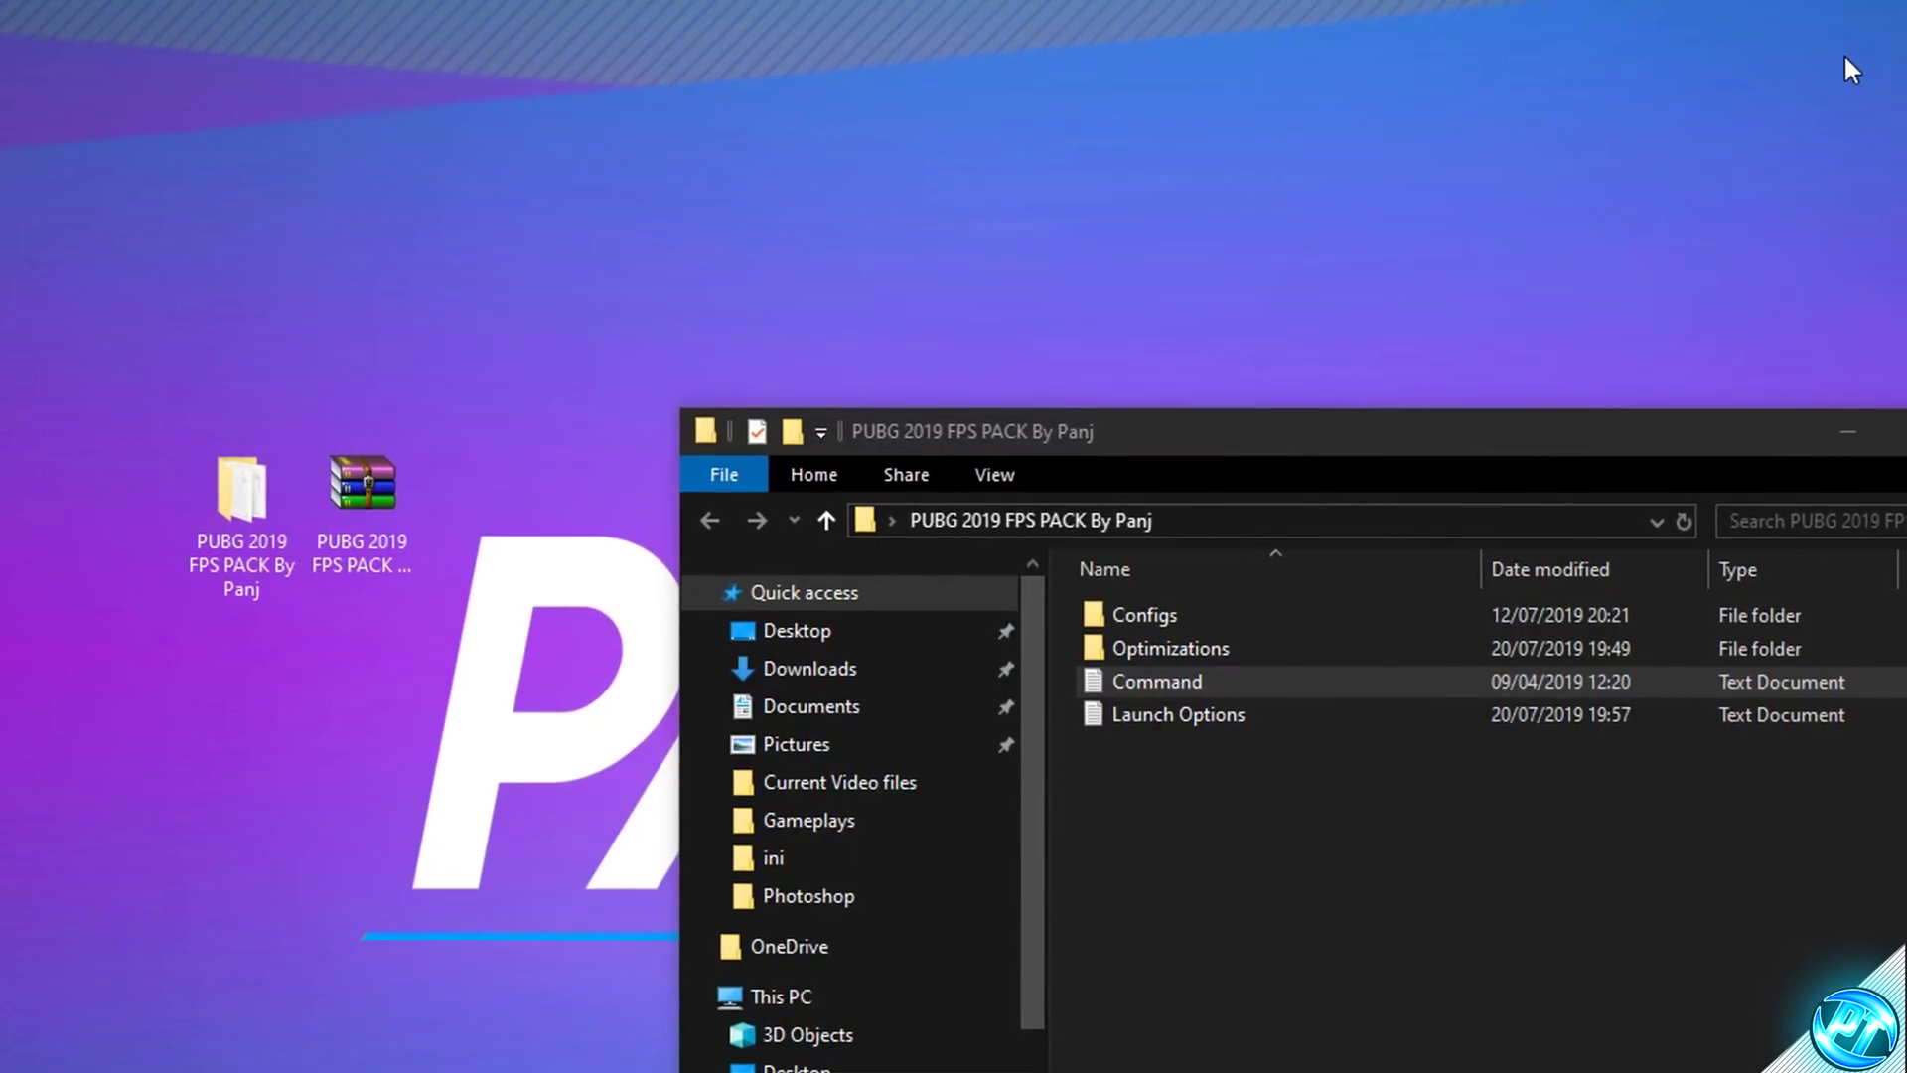
pyautogui.click(1847, 431)
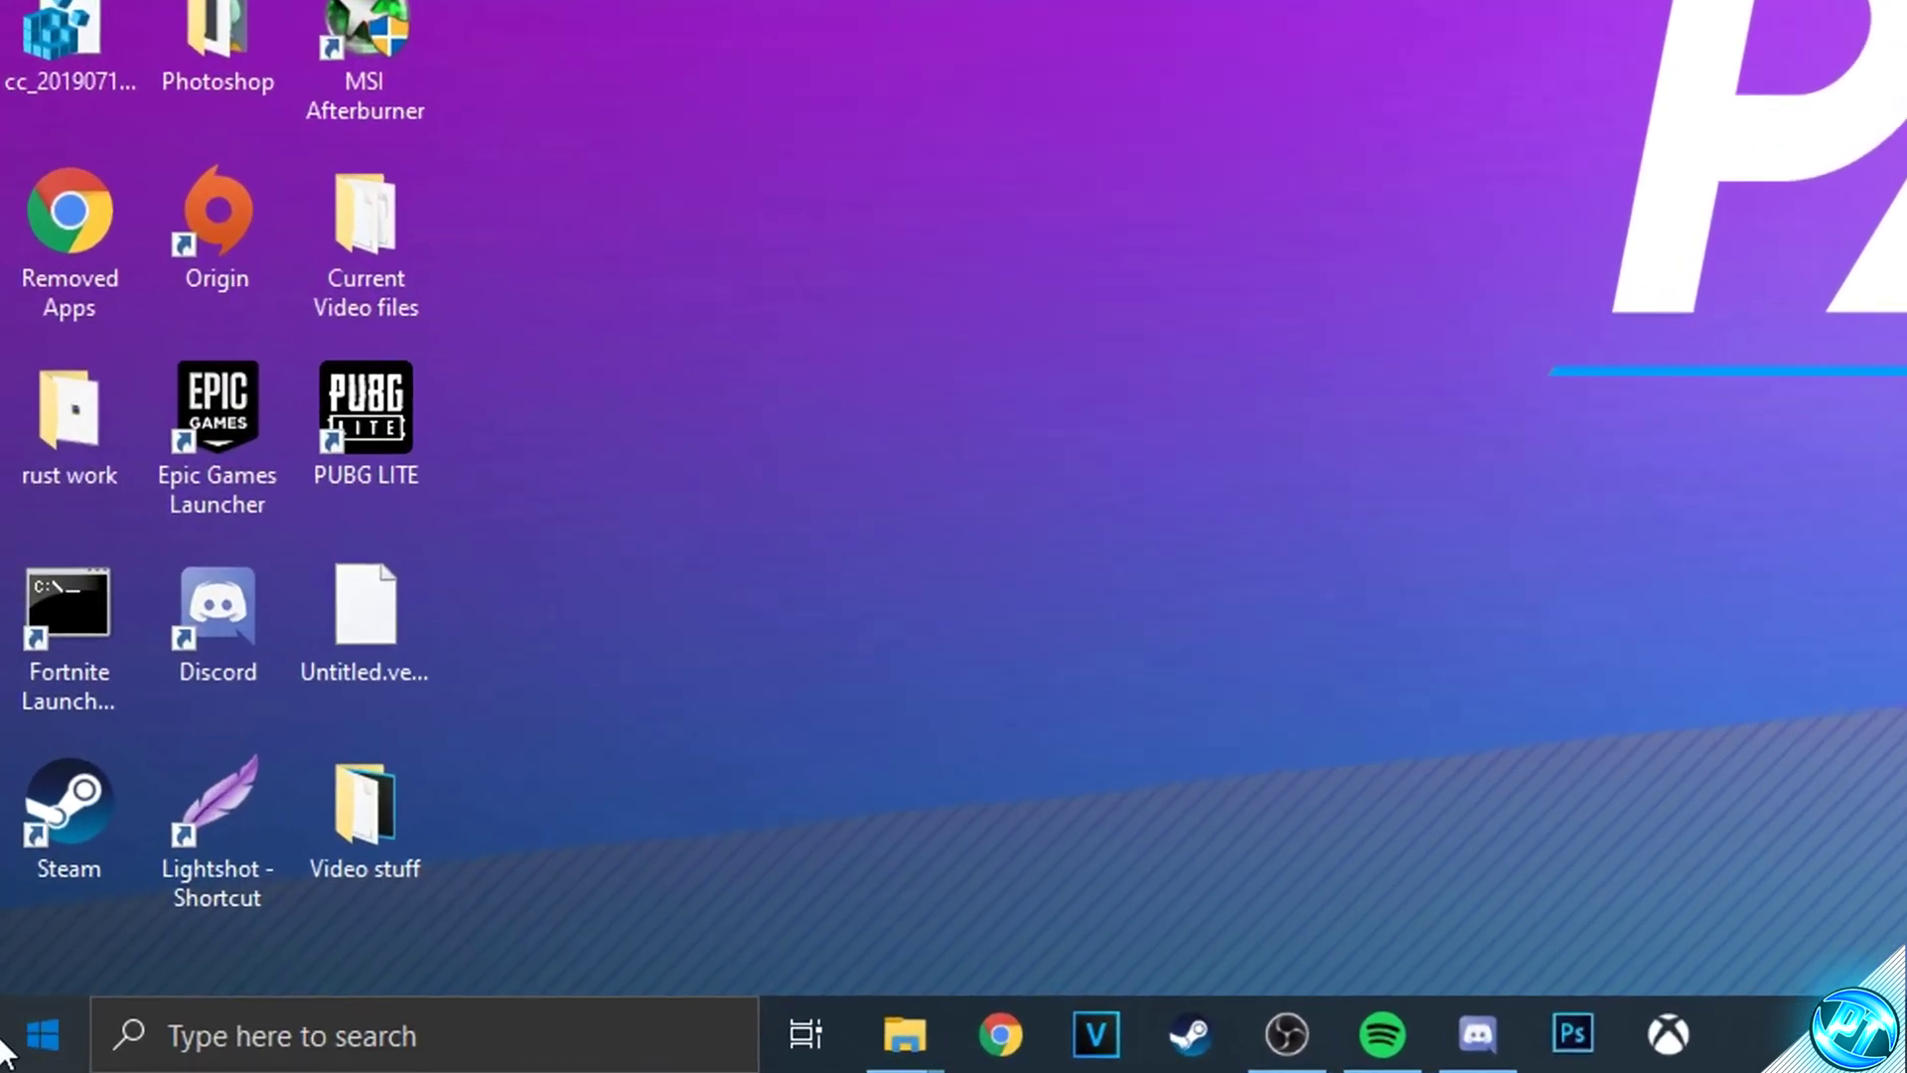
# Search Windows for regedit and launch Registry Editor, allowing it to make changes to the device
pyautogui.click(10, 1055)
pyautogui.write('regedit')
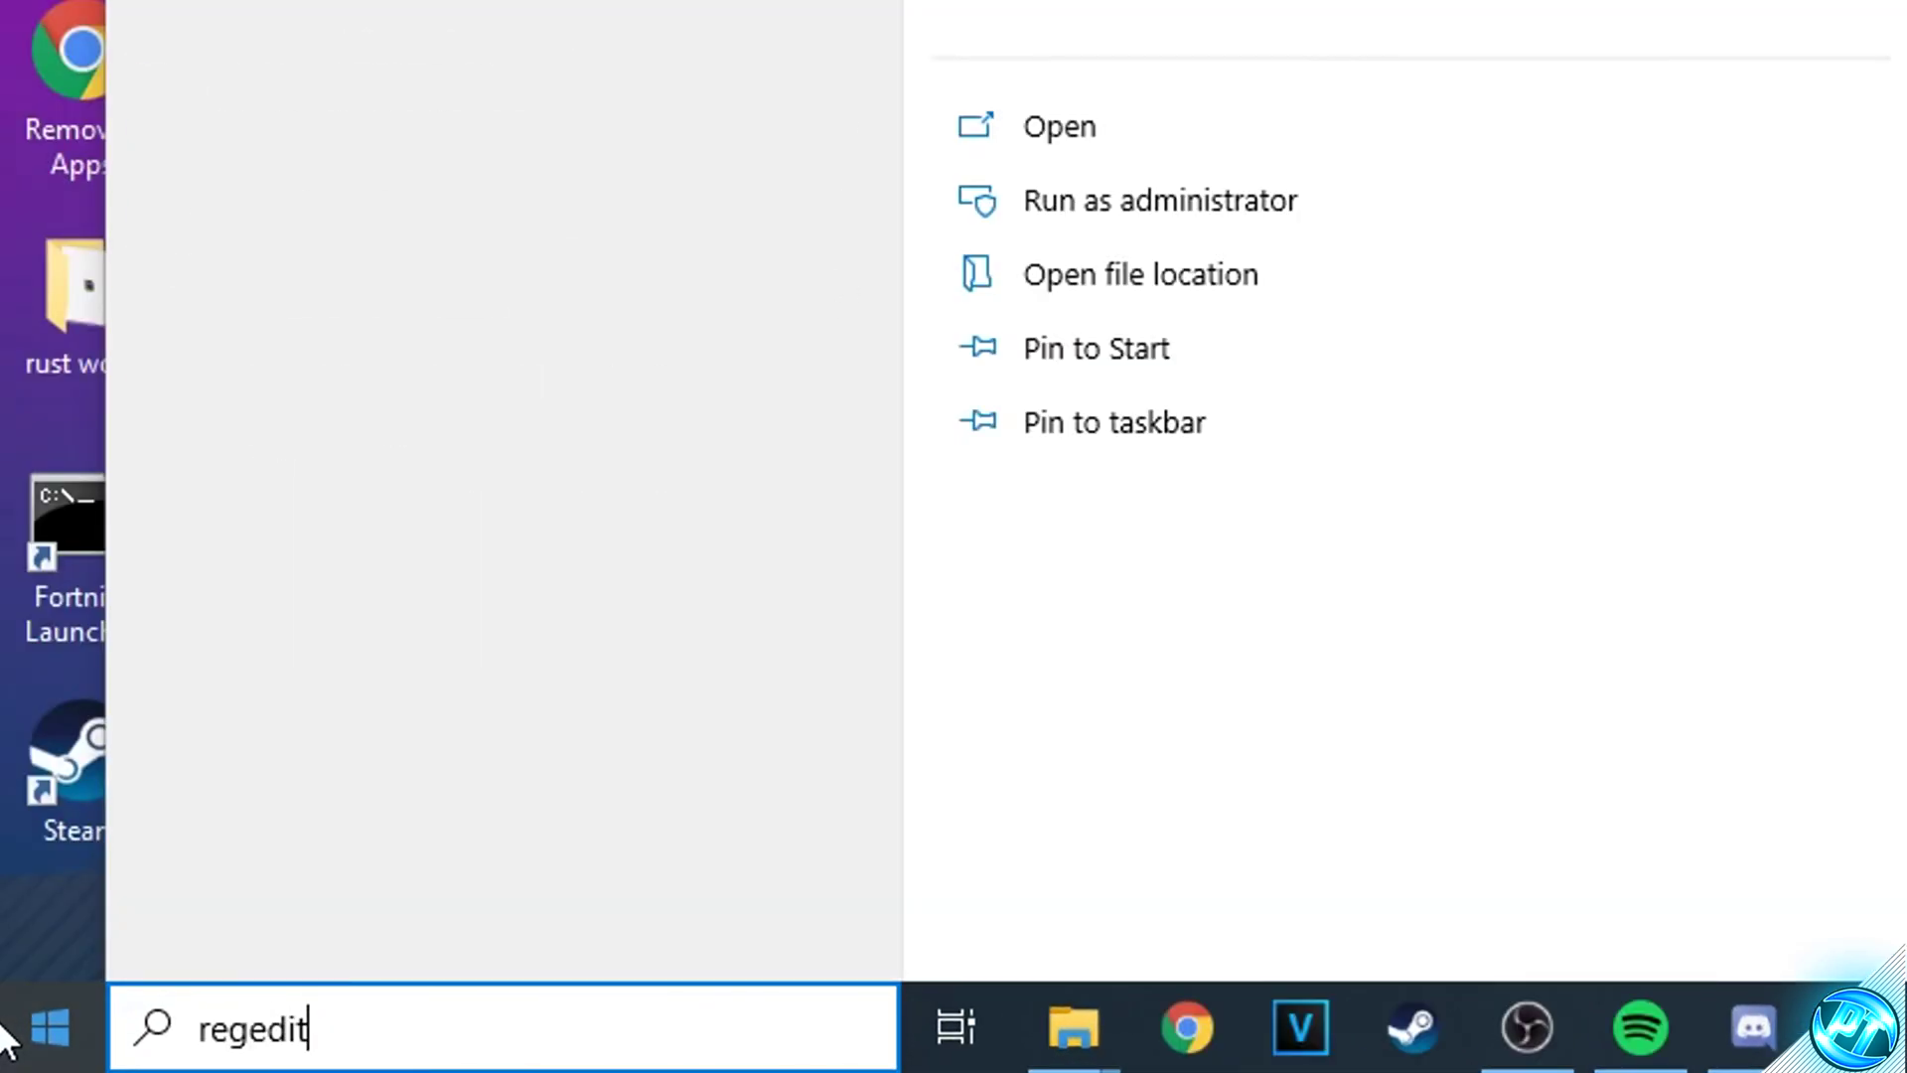
pyautogui.press('Return')
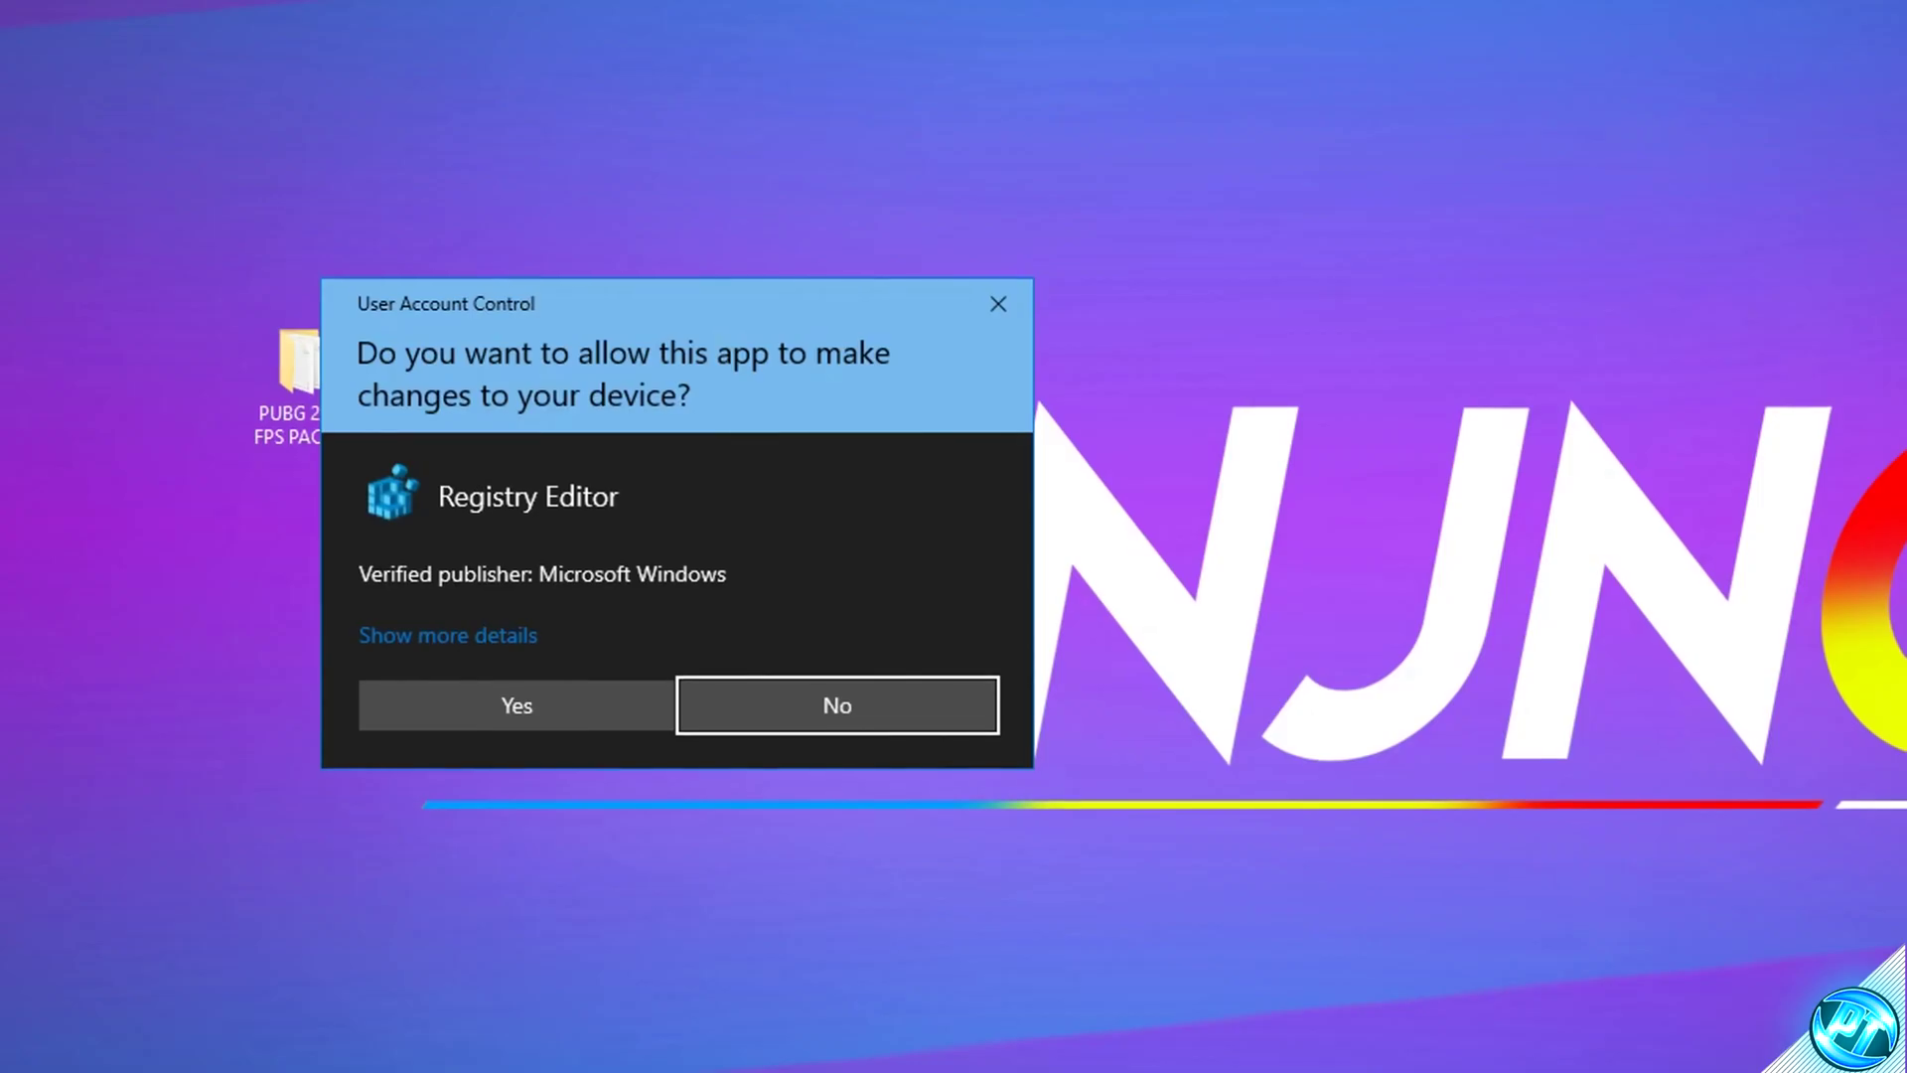
pyautogui.click(511, 706)
# Collapse the GameConfigStore, System and HKEY_CURRENT_USER branches in the registry tree
pyautogui.click(249, 565)
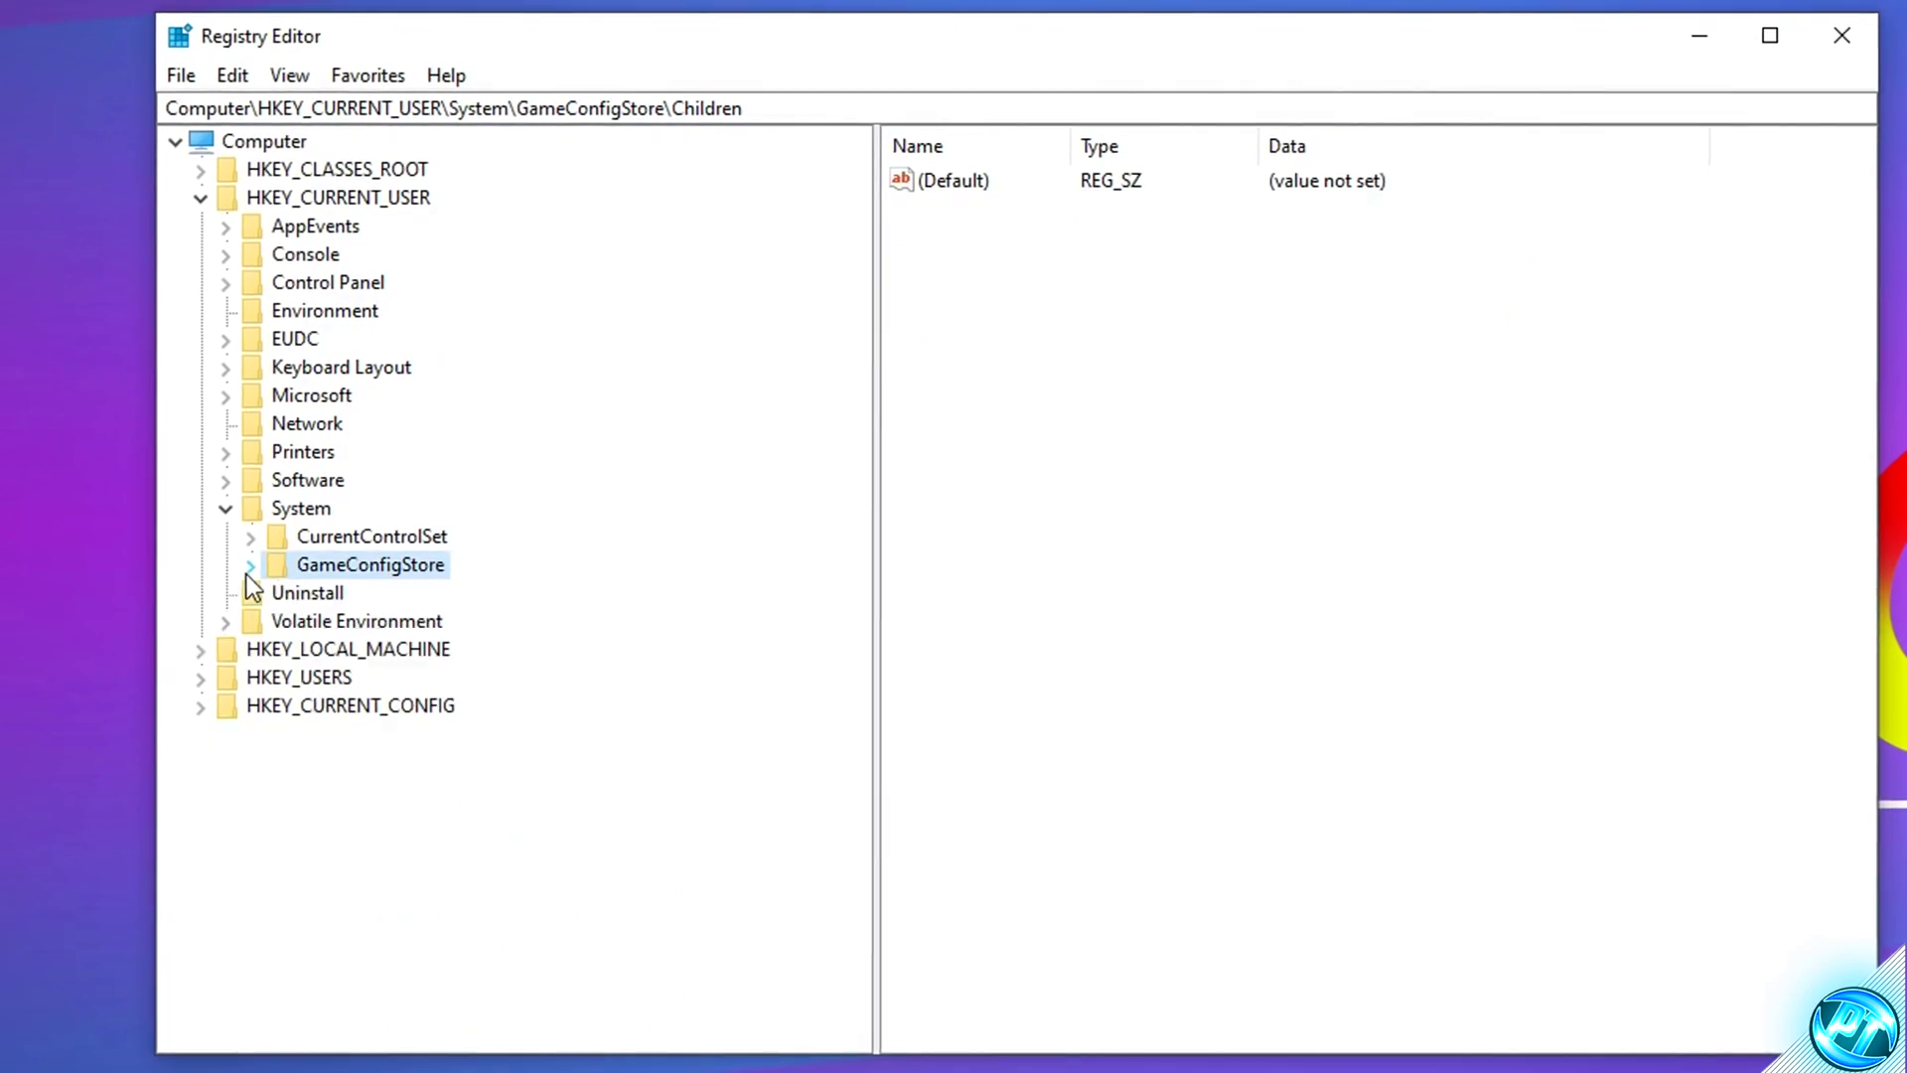
pyautogui.click(225, 510)
pyautogui.click(200, 198)
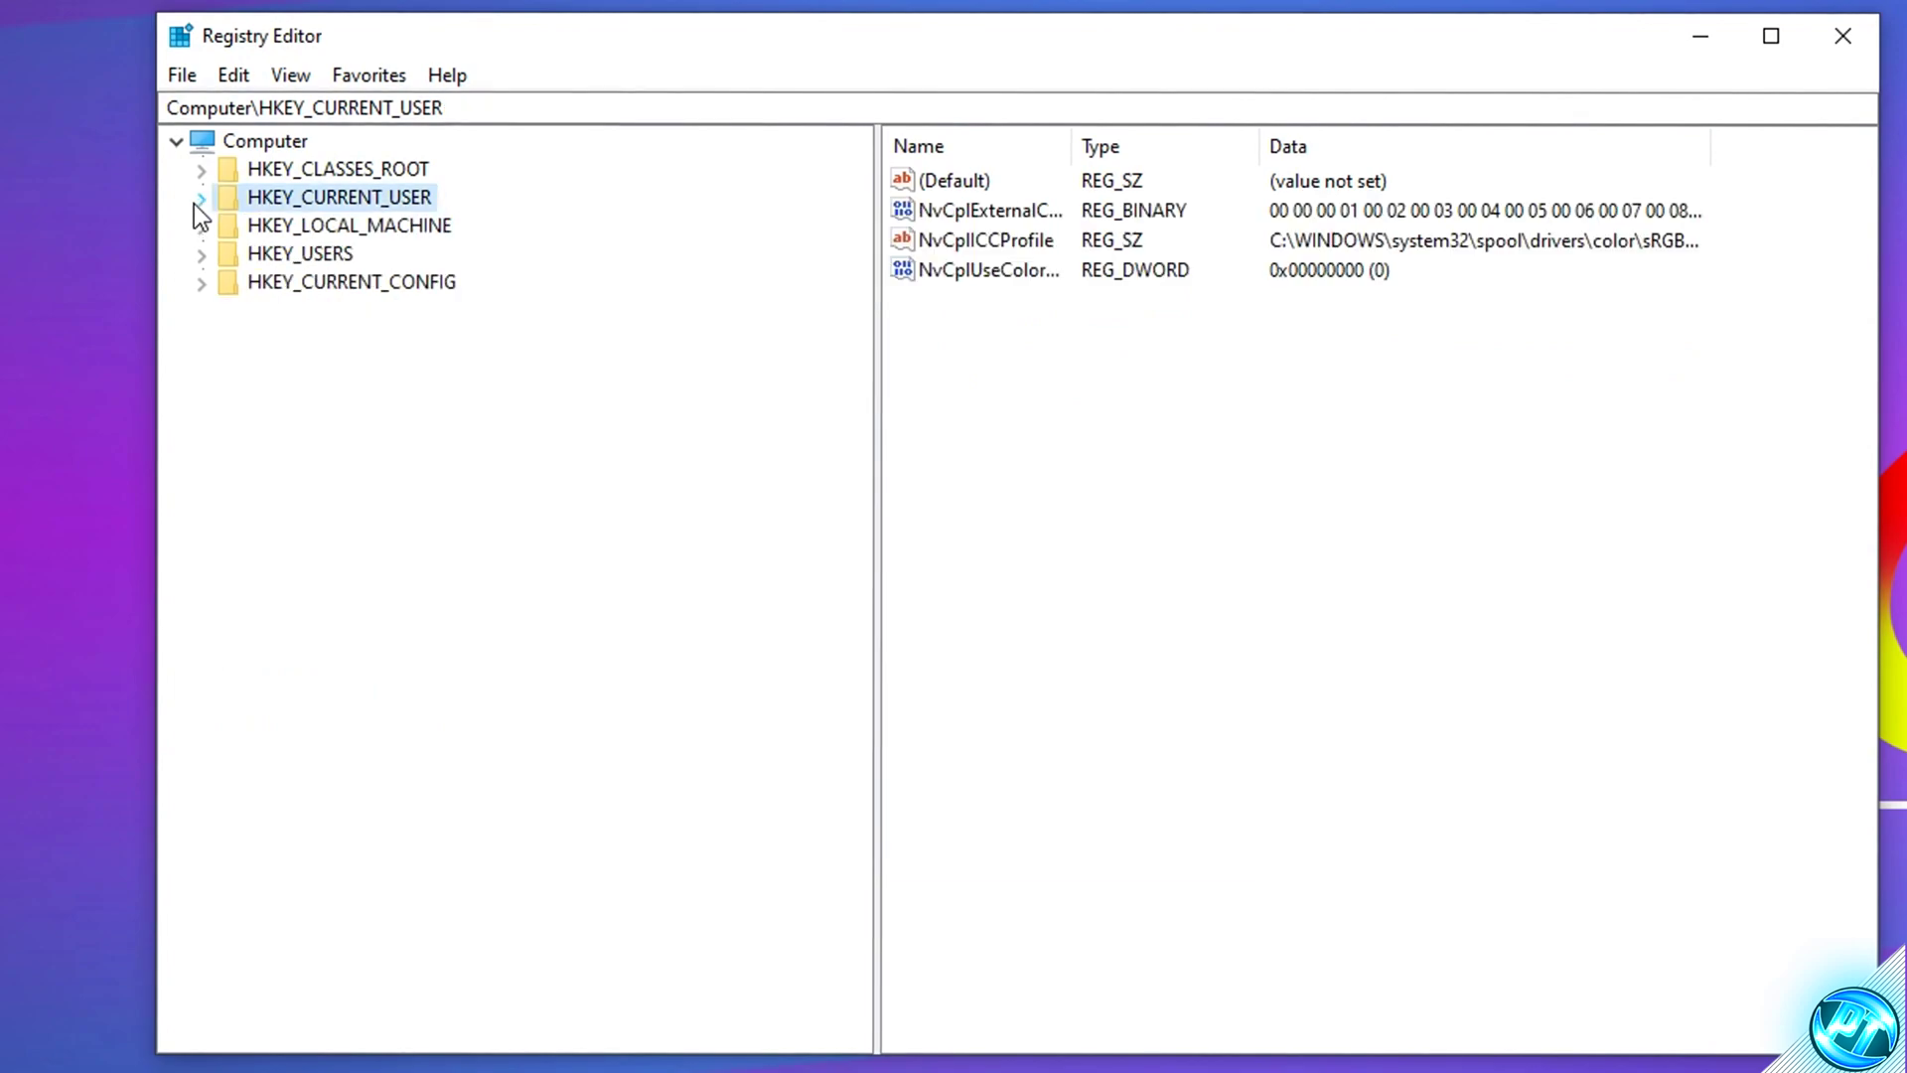
# Expand the registry tree down to HKEY_LOCAL_MACHINE\SOFTWARE\Microsoft
pyautogui.click(288, 227)
pyautogui.doubleClick(395, 235)
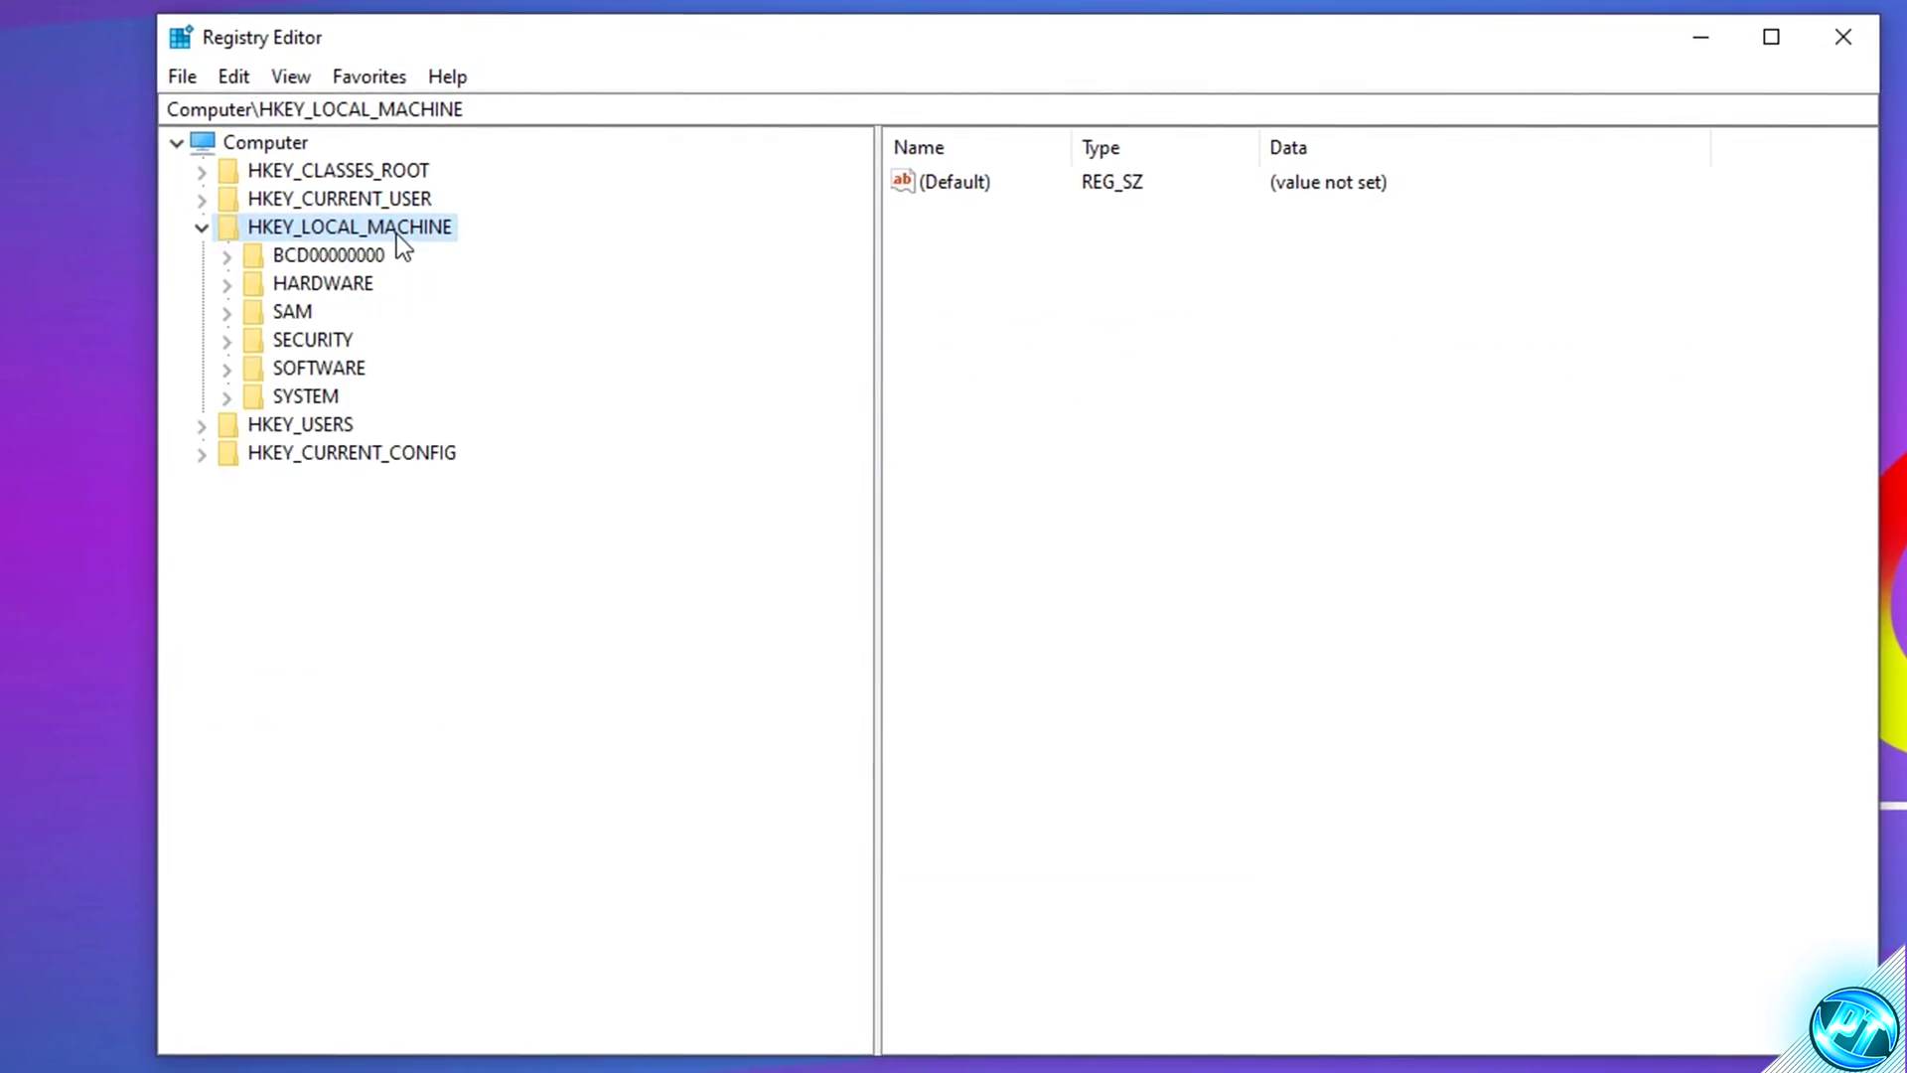
pyautogui.click(316, 369)
pyautogui.doubleClick(318, 371)
pyautogui.scroll(-10, 326, 413)
pyautogui.scroll(1, 367, 600)
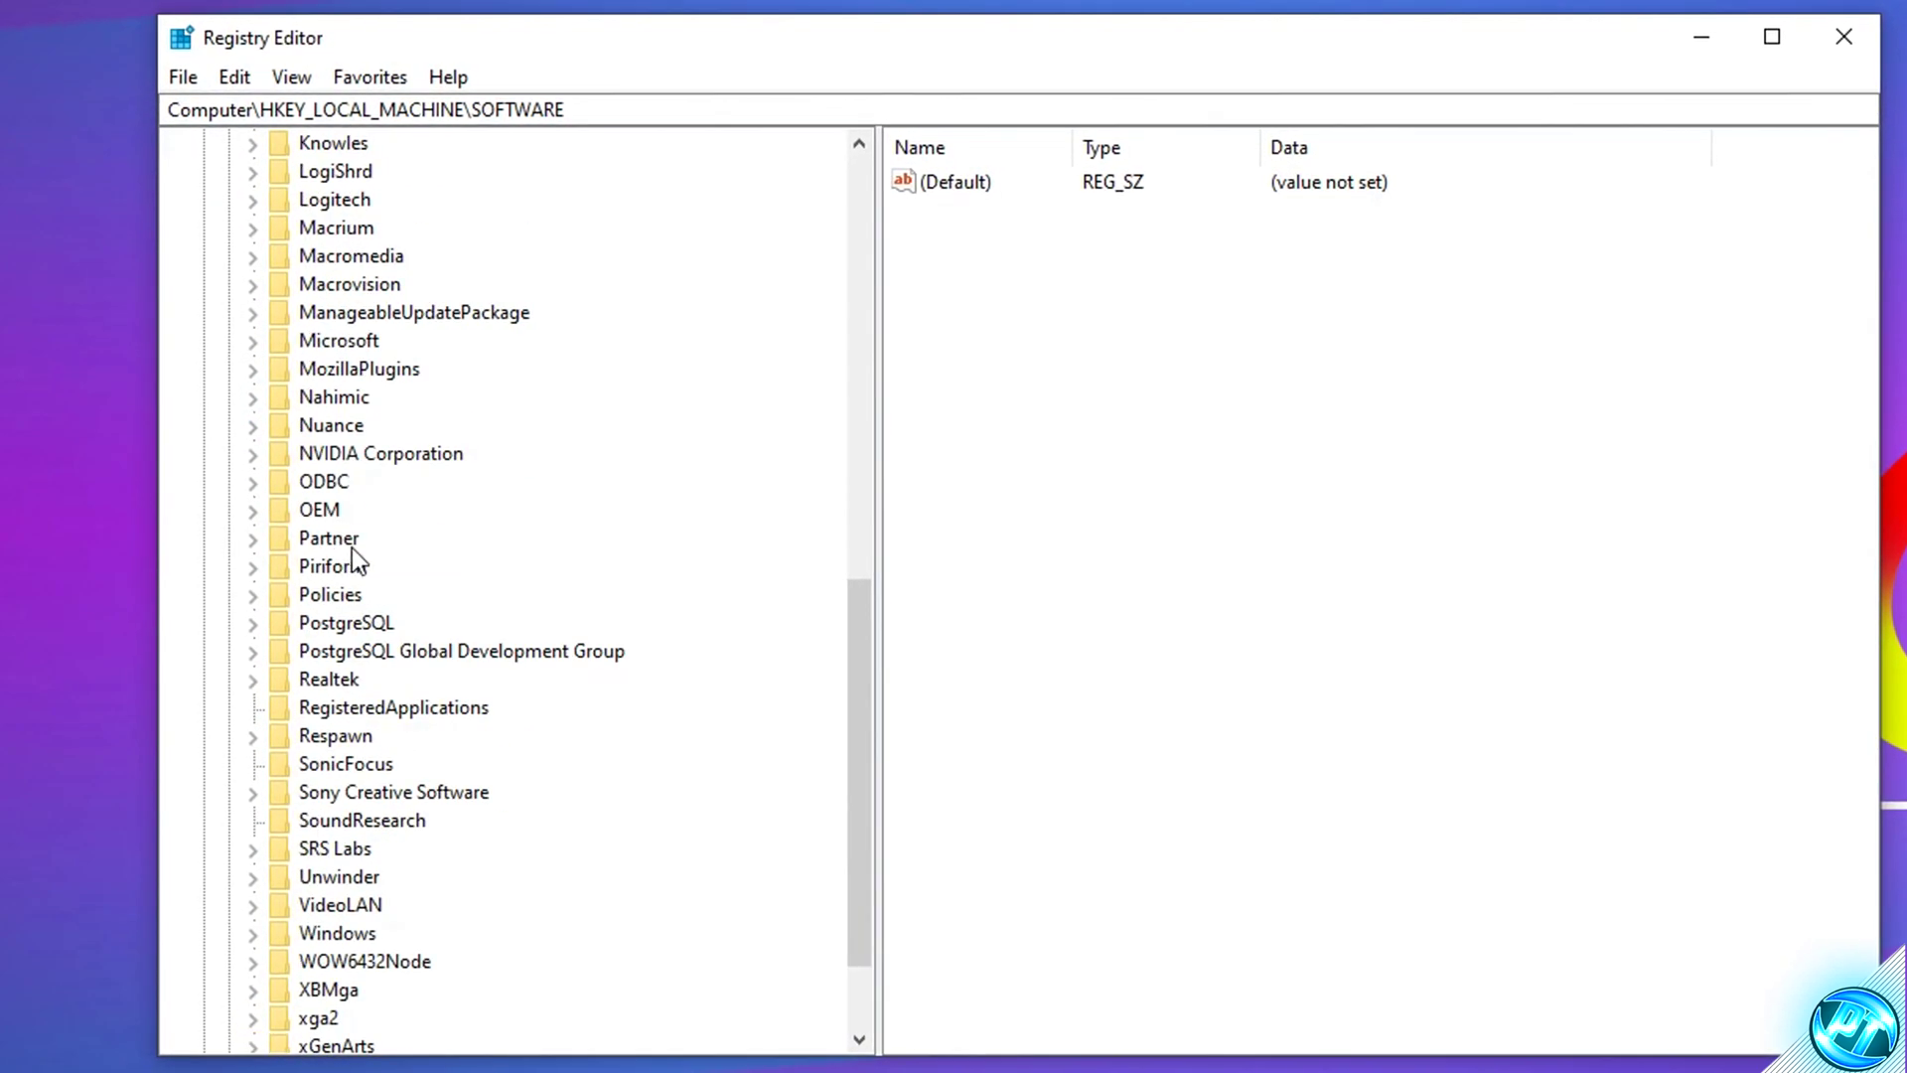
pyautogui.click(330, 338)
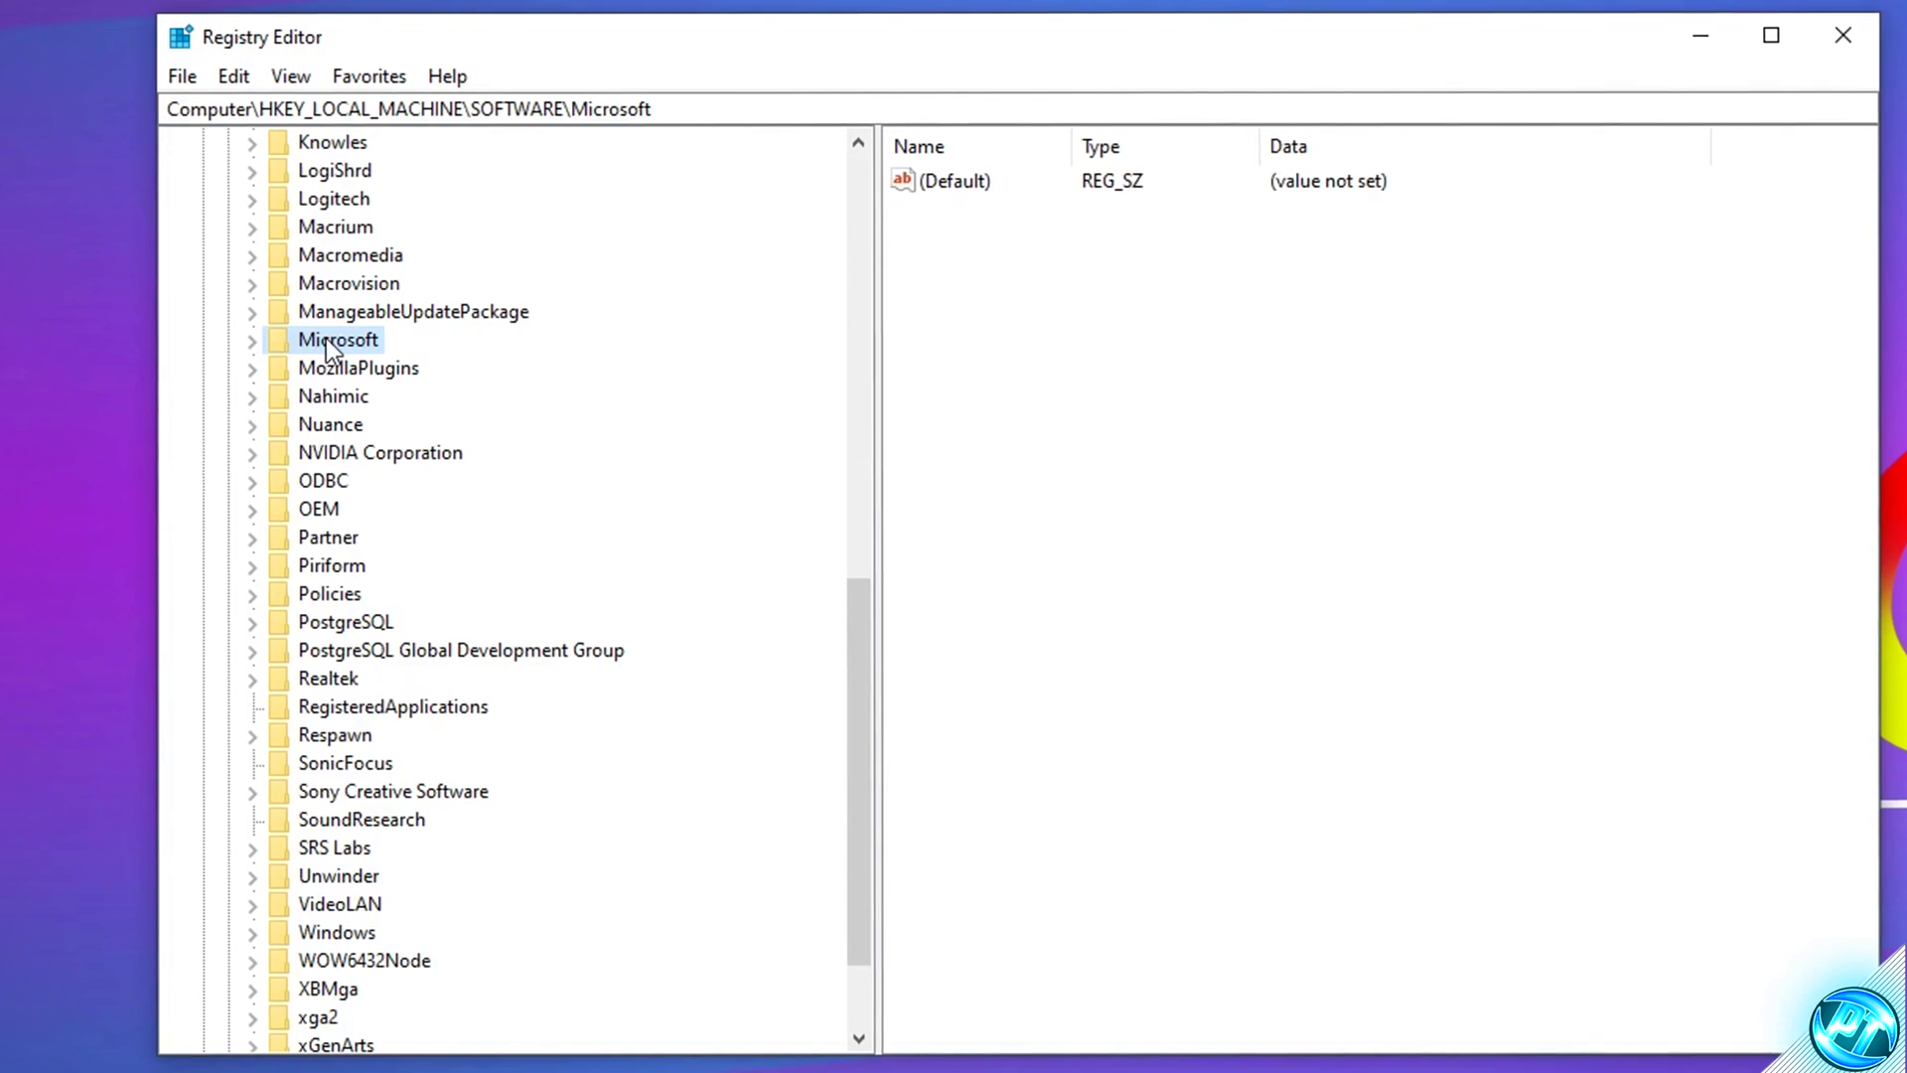
pyautogui.doubleClick(304, 343)
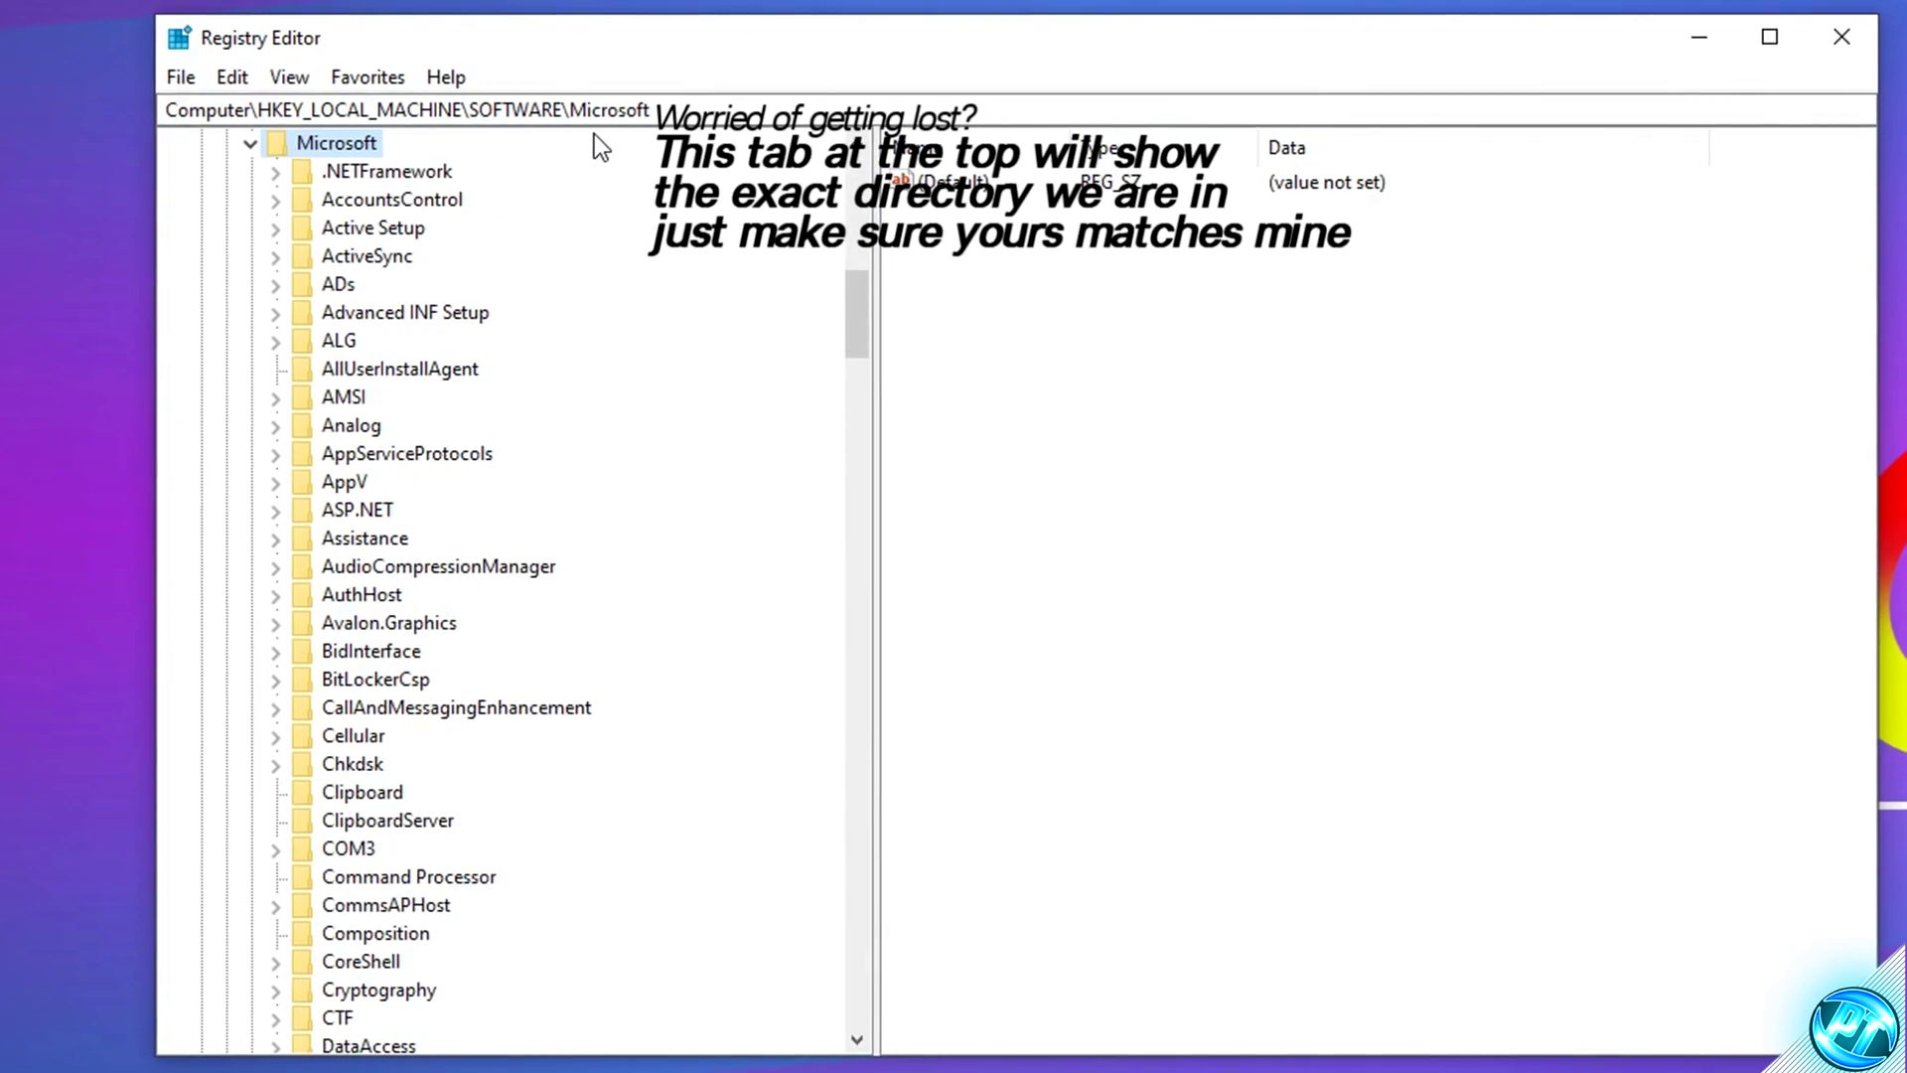
# Highlight the full registry path in the address bar to check the current key location
pyautogui.moveTo(272, 92); pyautogui.dragTo(167, 107)
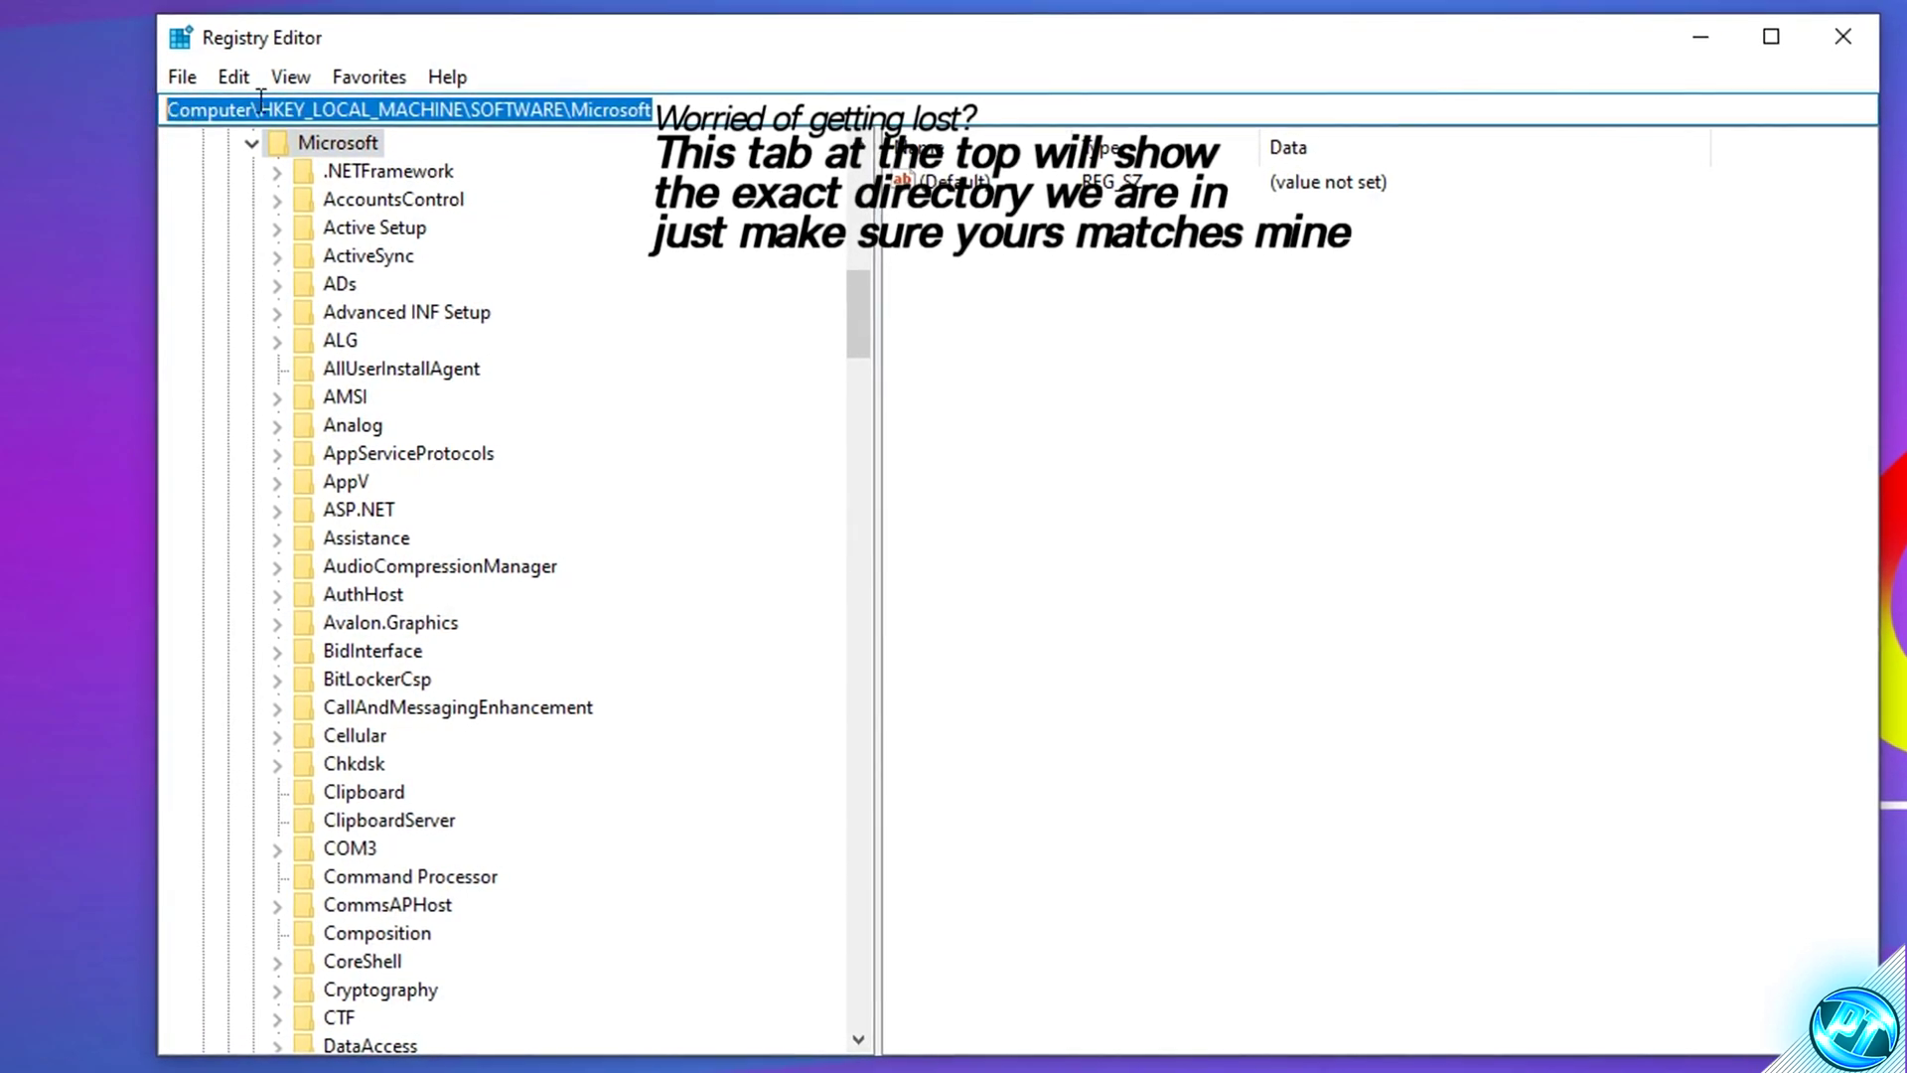
pyautogui.click(716, 108)
pyautogui.doubleClick(596, 111)
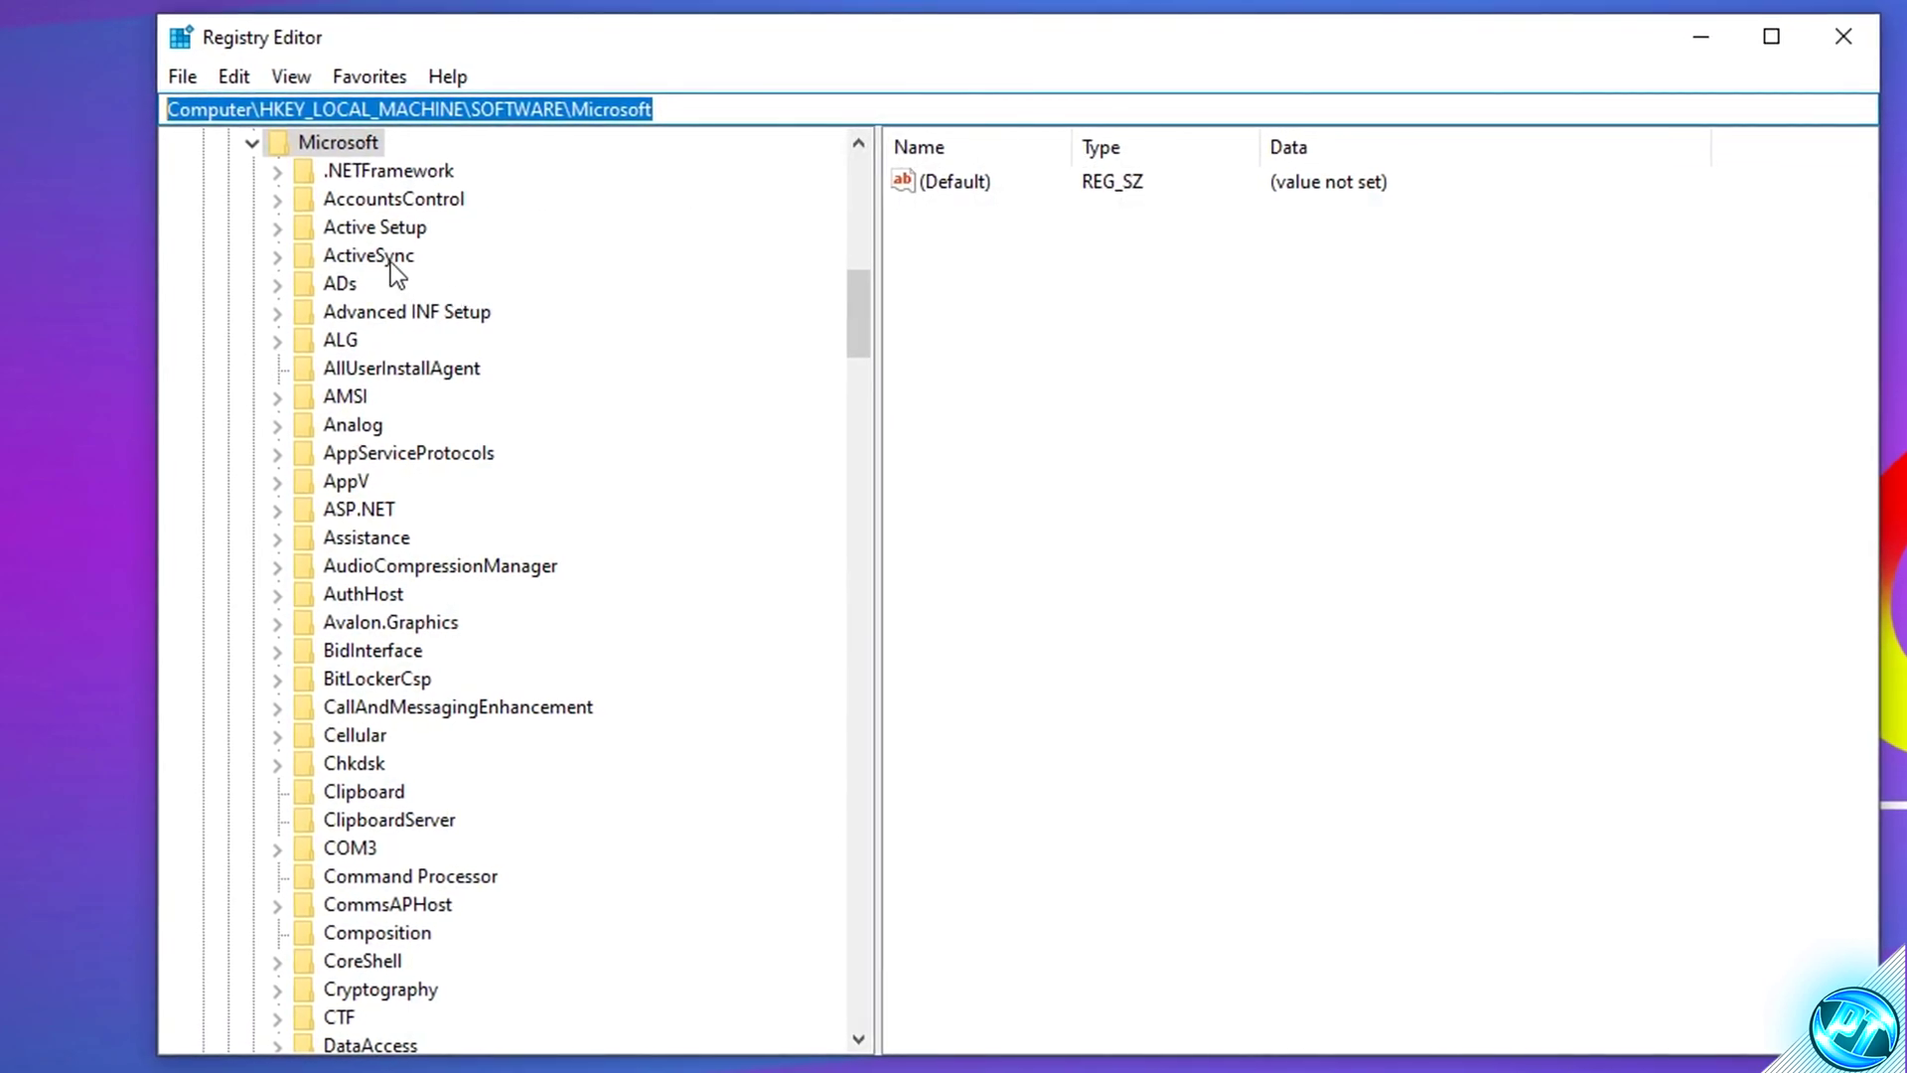
# Expand Windows NT and CurrentVersion under the Microsoft key, and select the Multimedia key
pyautogui.scroll(-20, 374, 451)
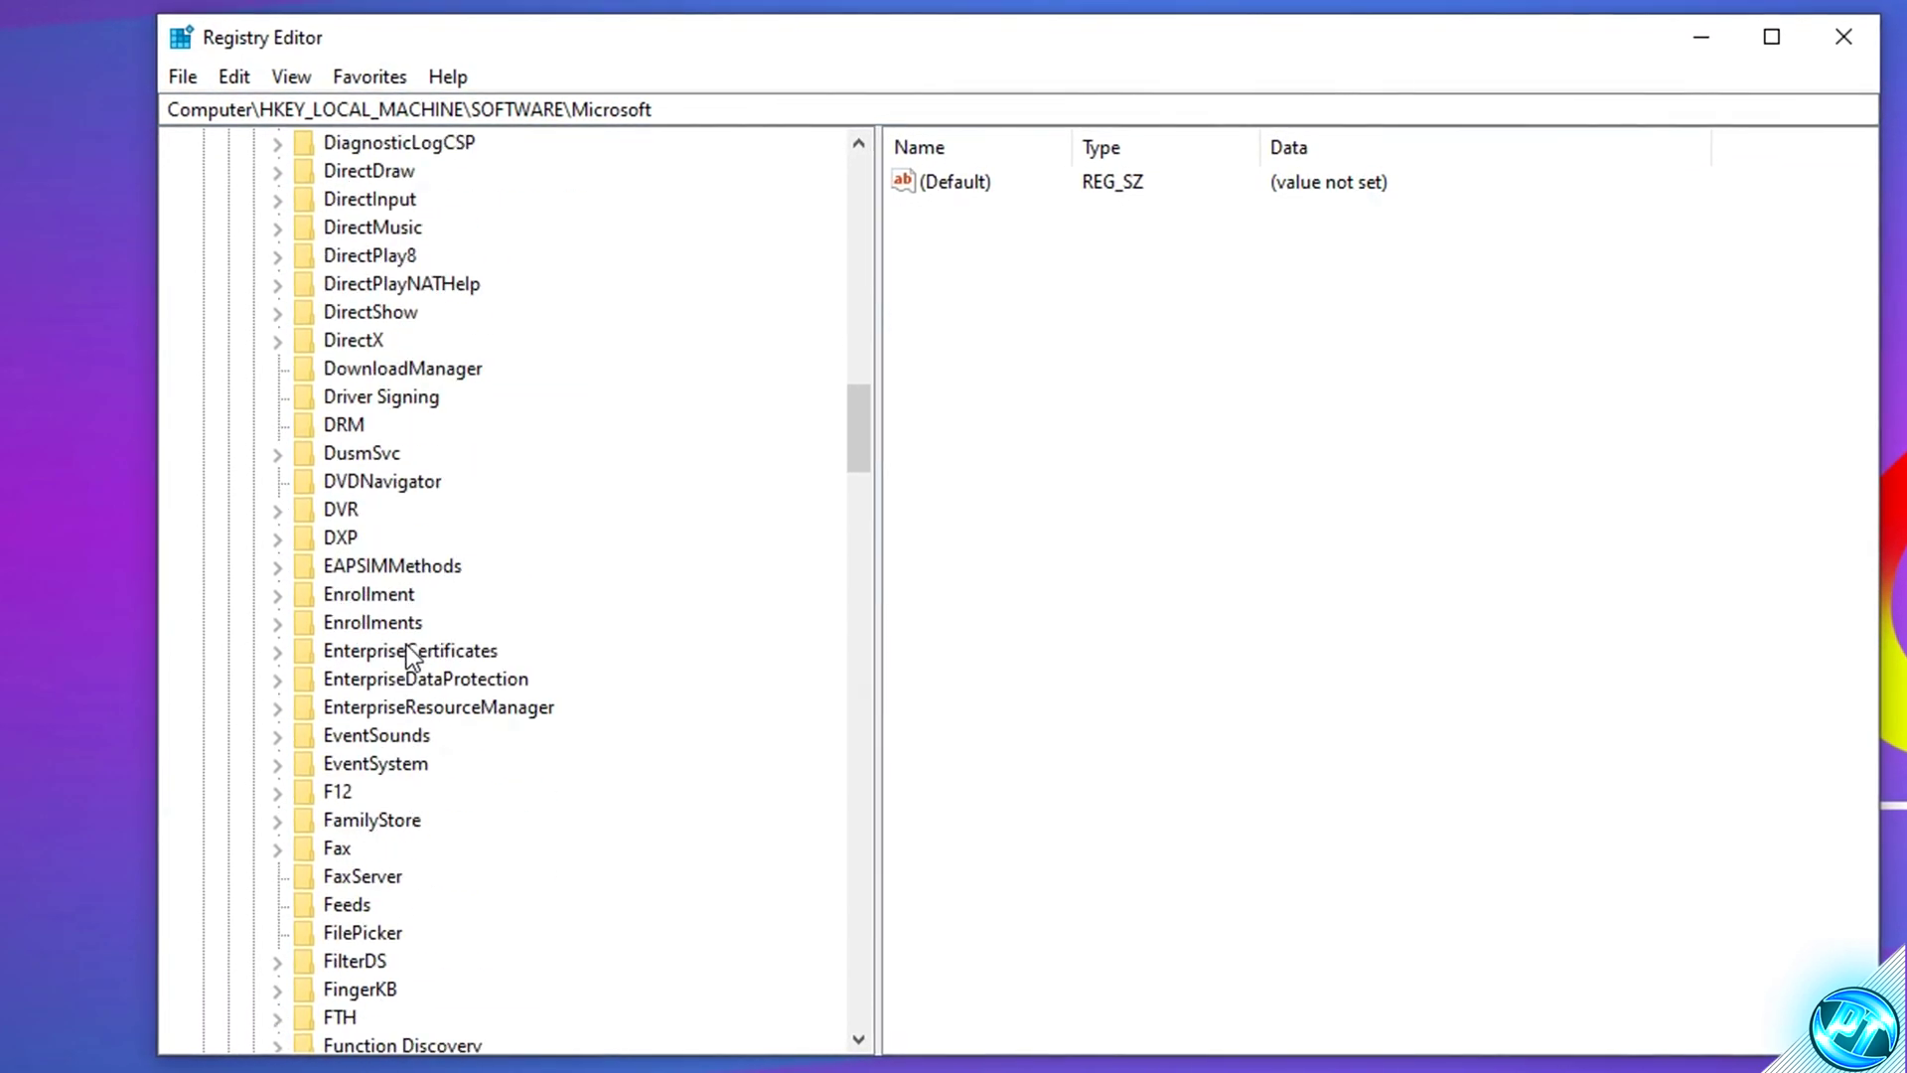
pyautogui.scroll(-20, 417, 665)
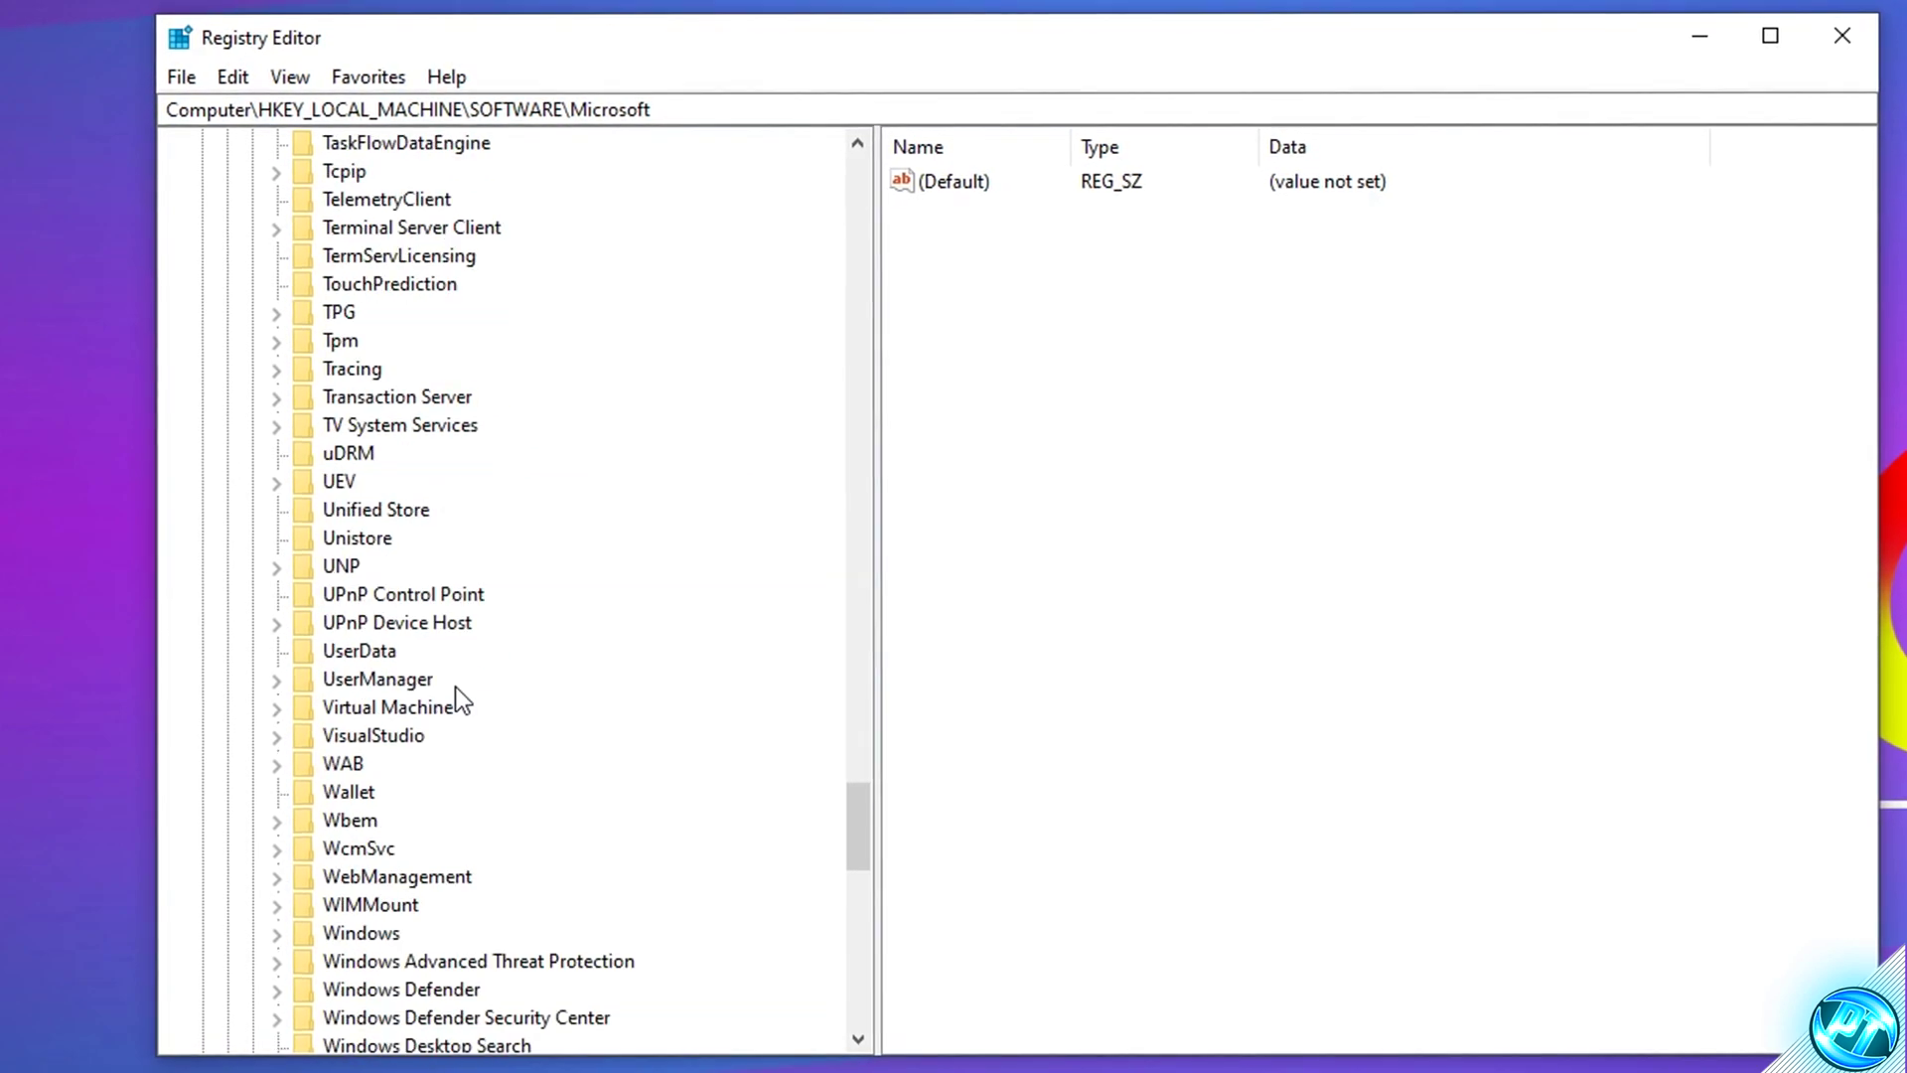
pyautogui.scroll(-1, 451, 700)
pyautogui.click(368, 512)
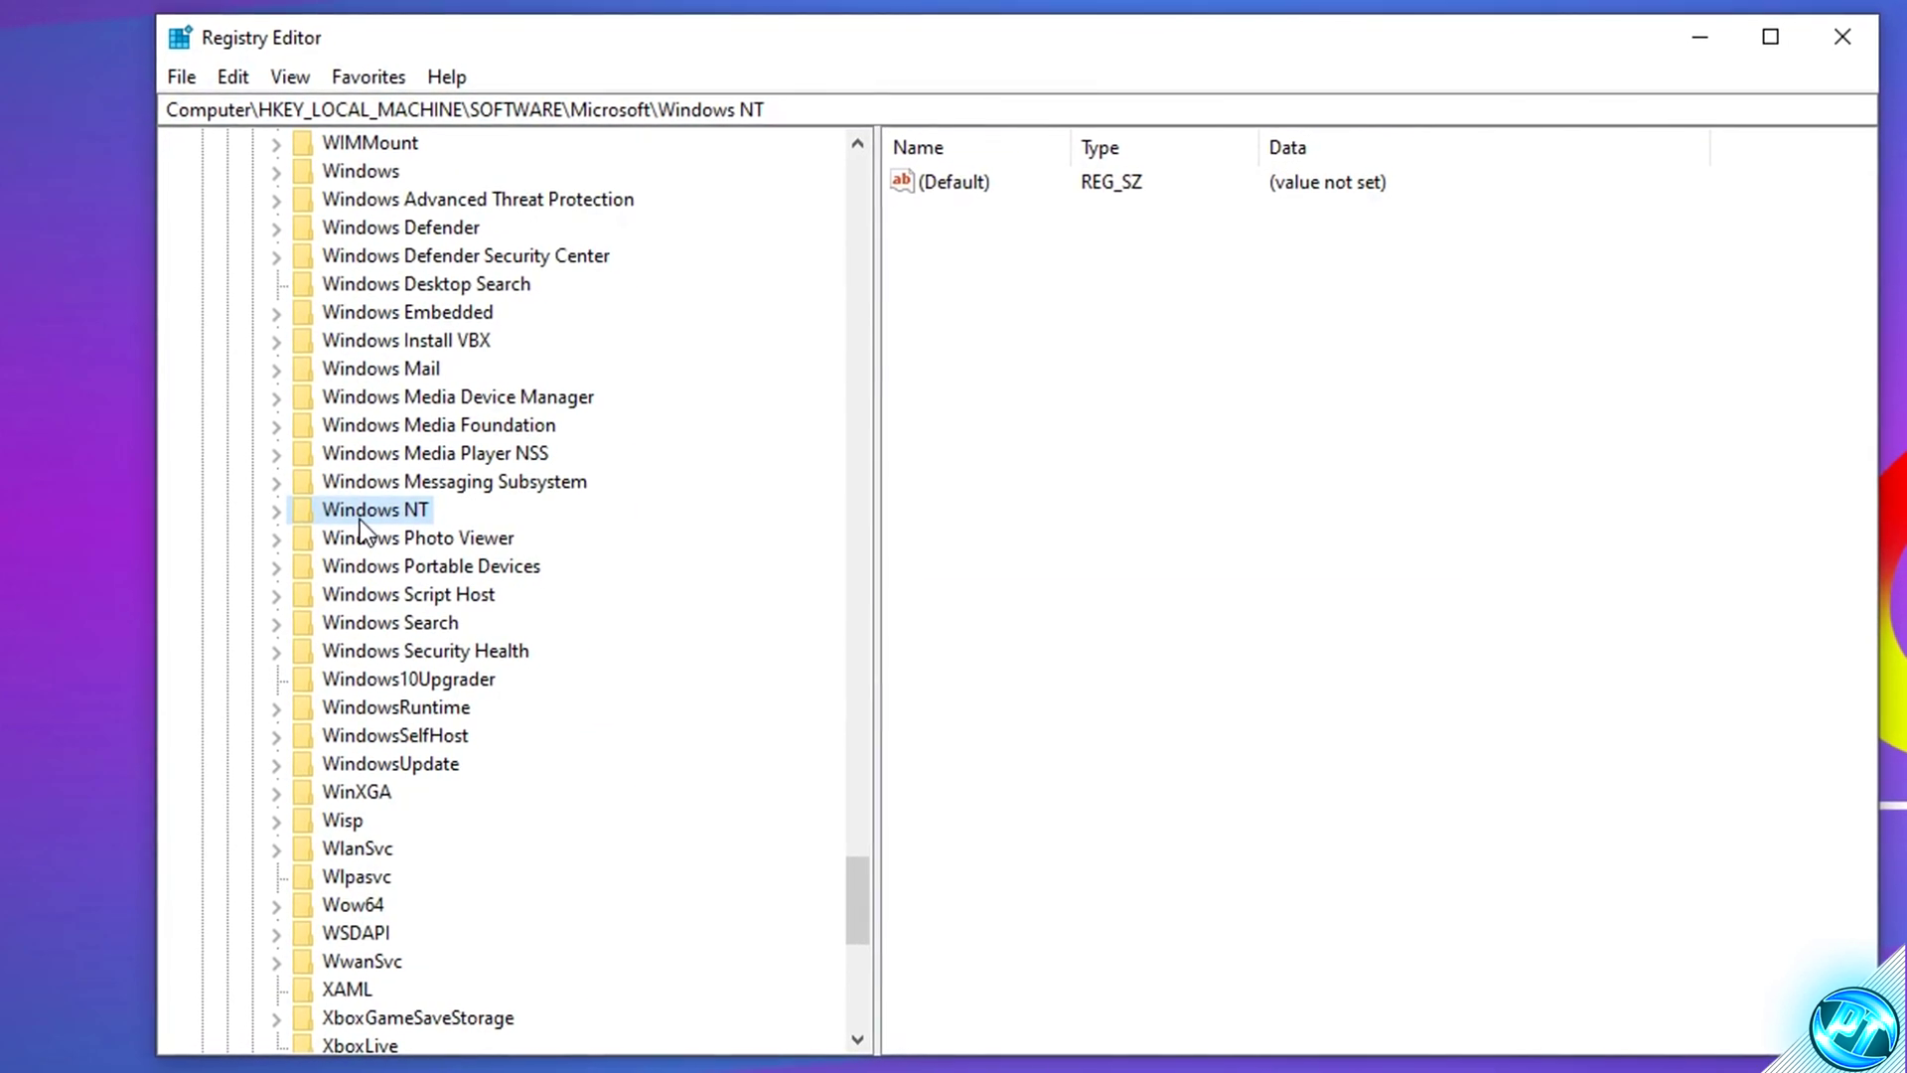
pyautogui.doubleClick(384, 508)
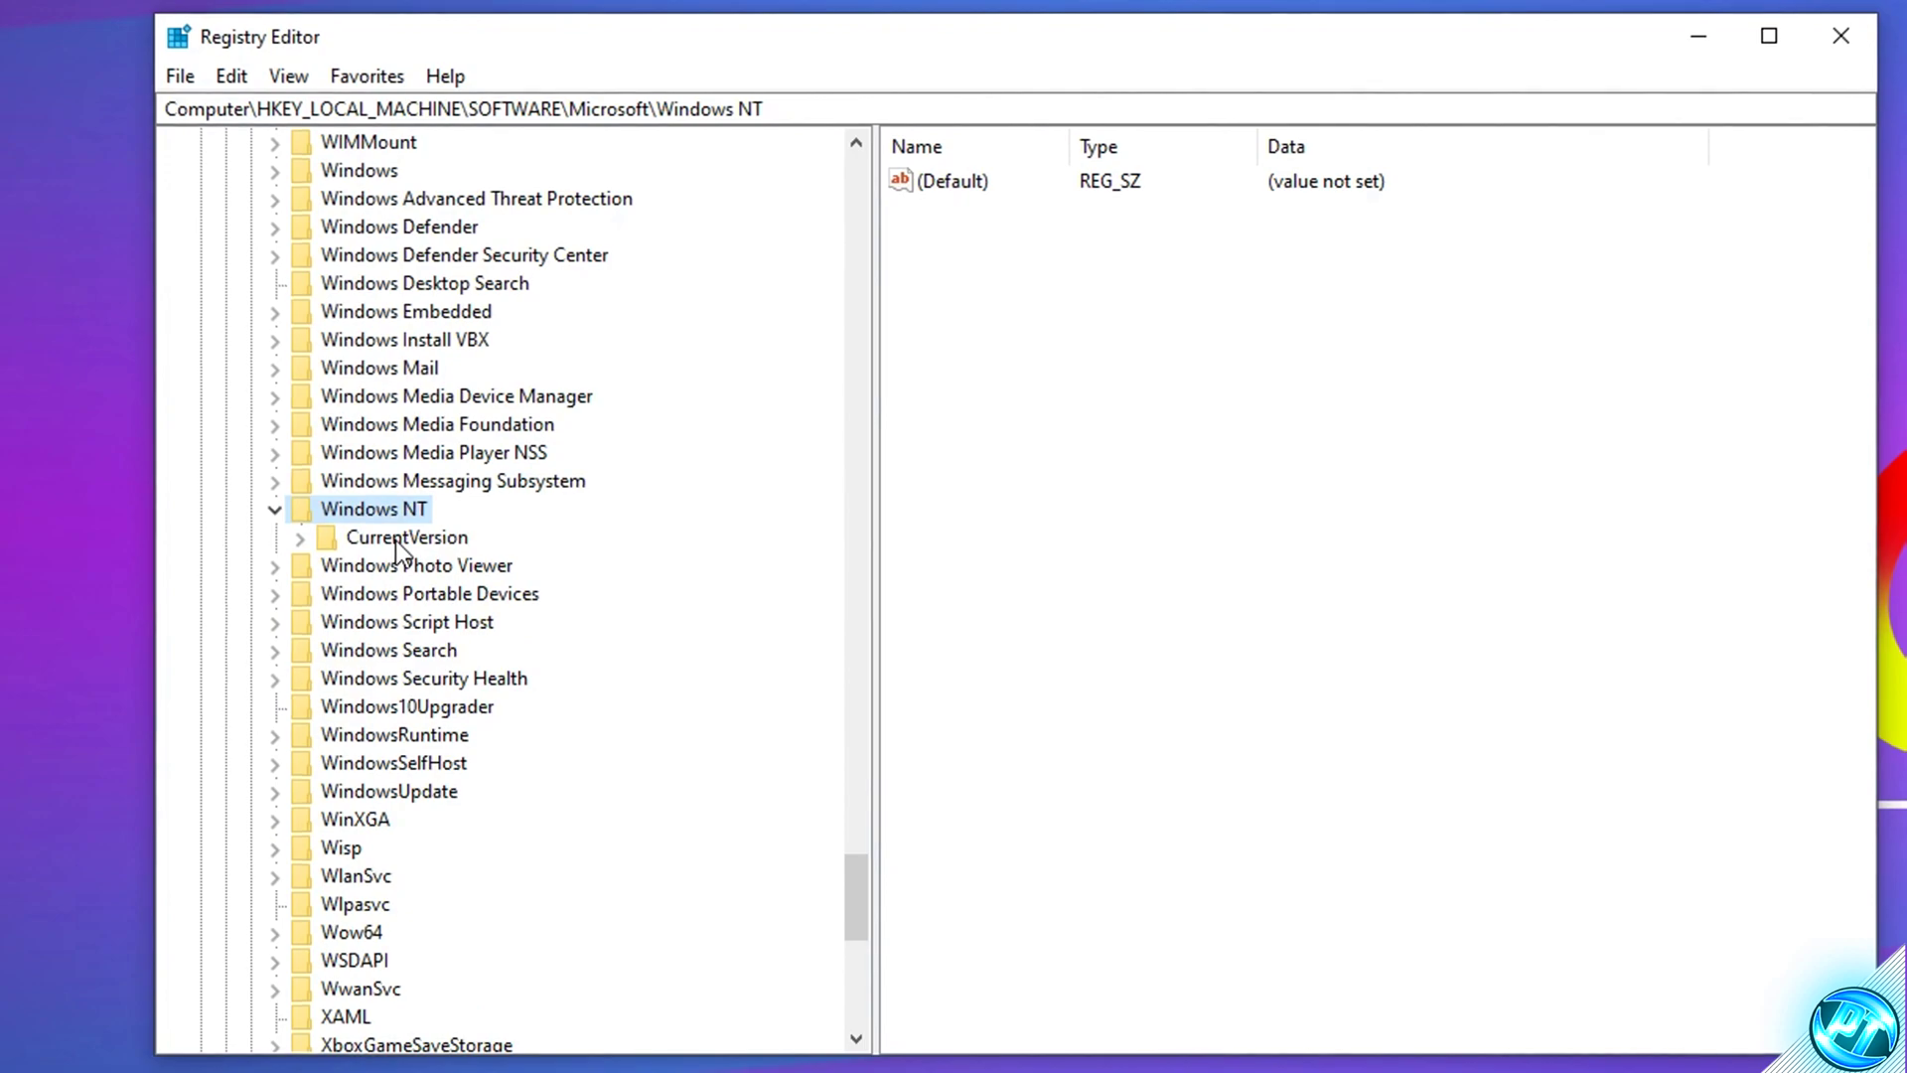
pyautogui.doubleClick(402, 538)
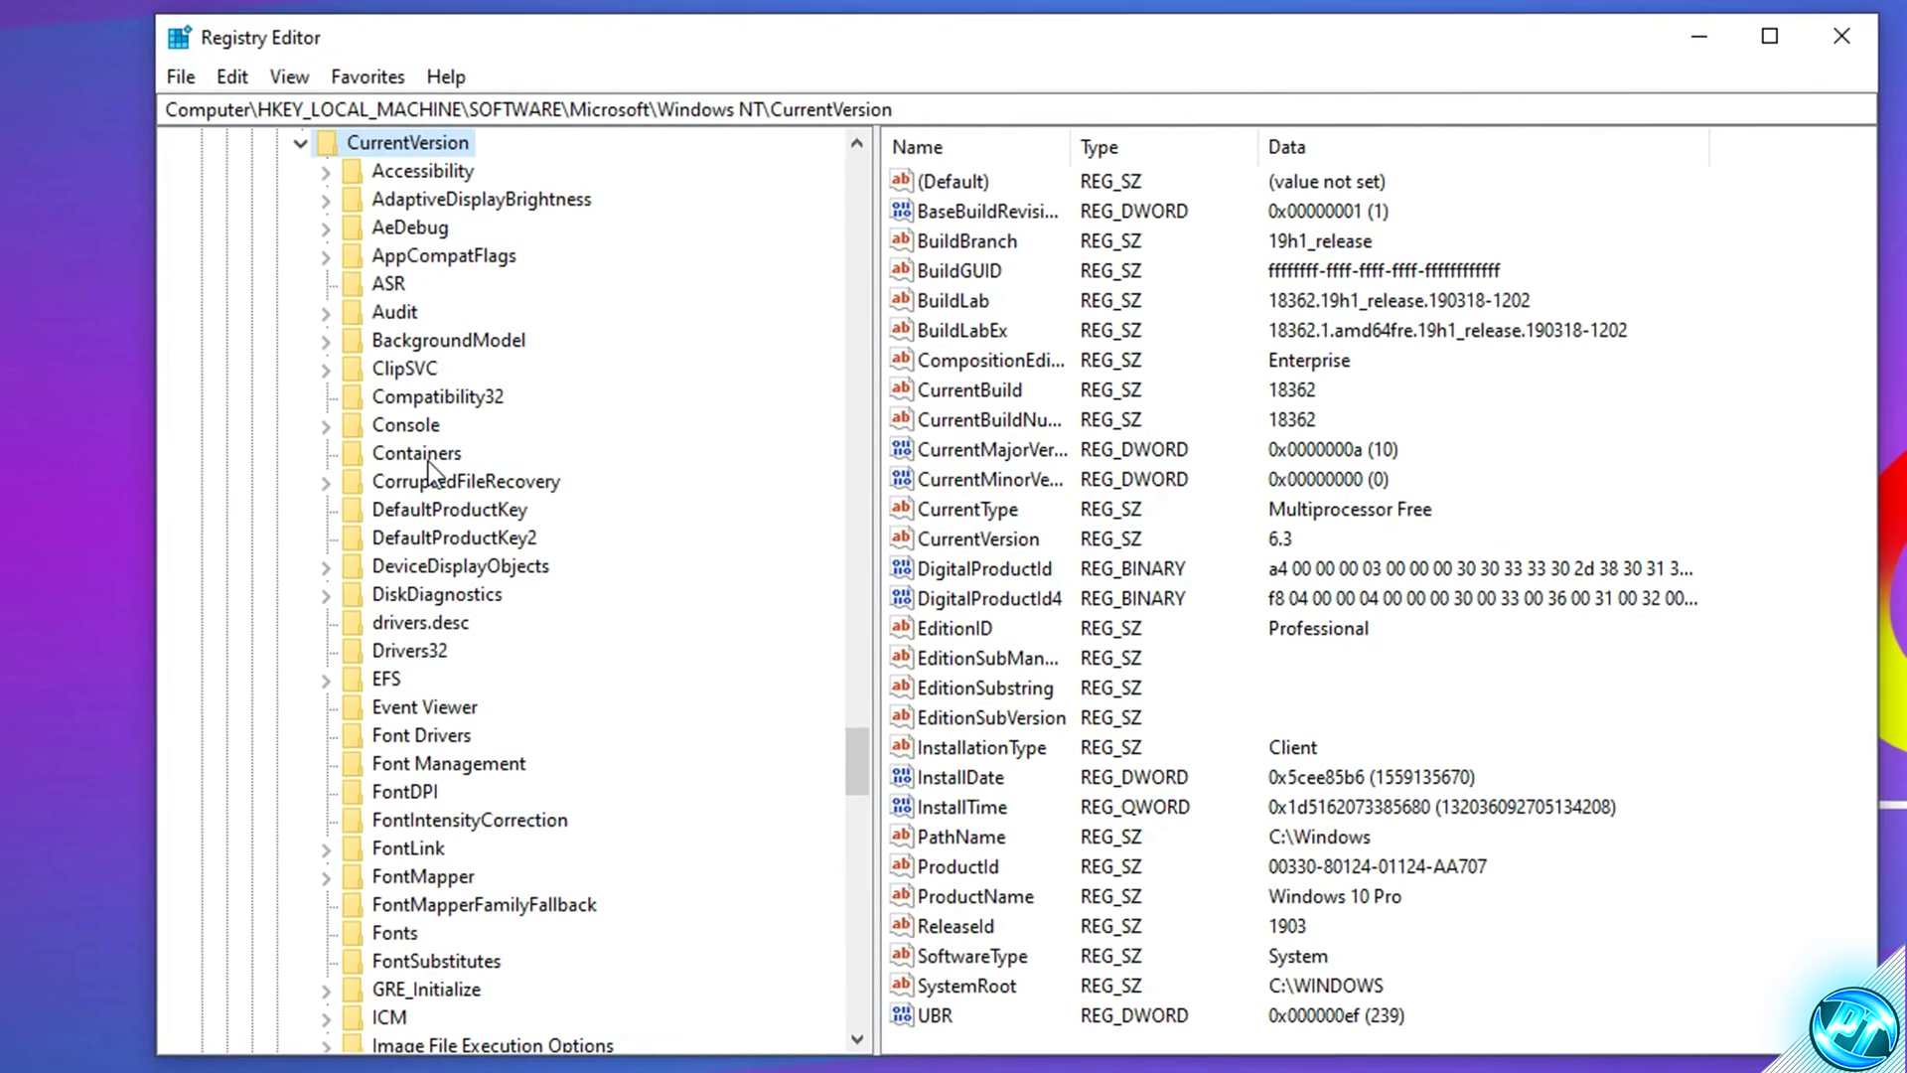
pyautogui.scroll(-6, 427, 460)
pyautogui.click(412, 821)
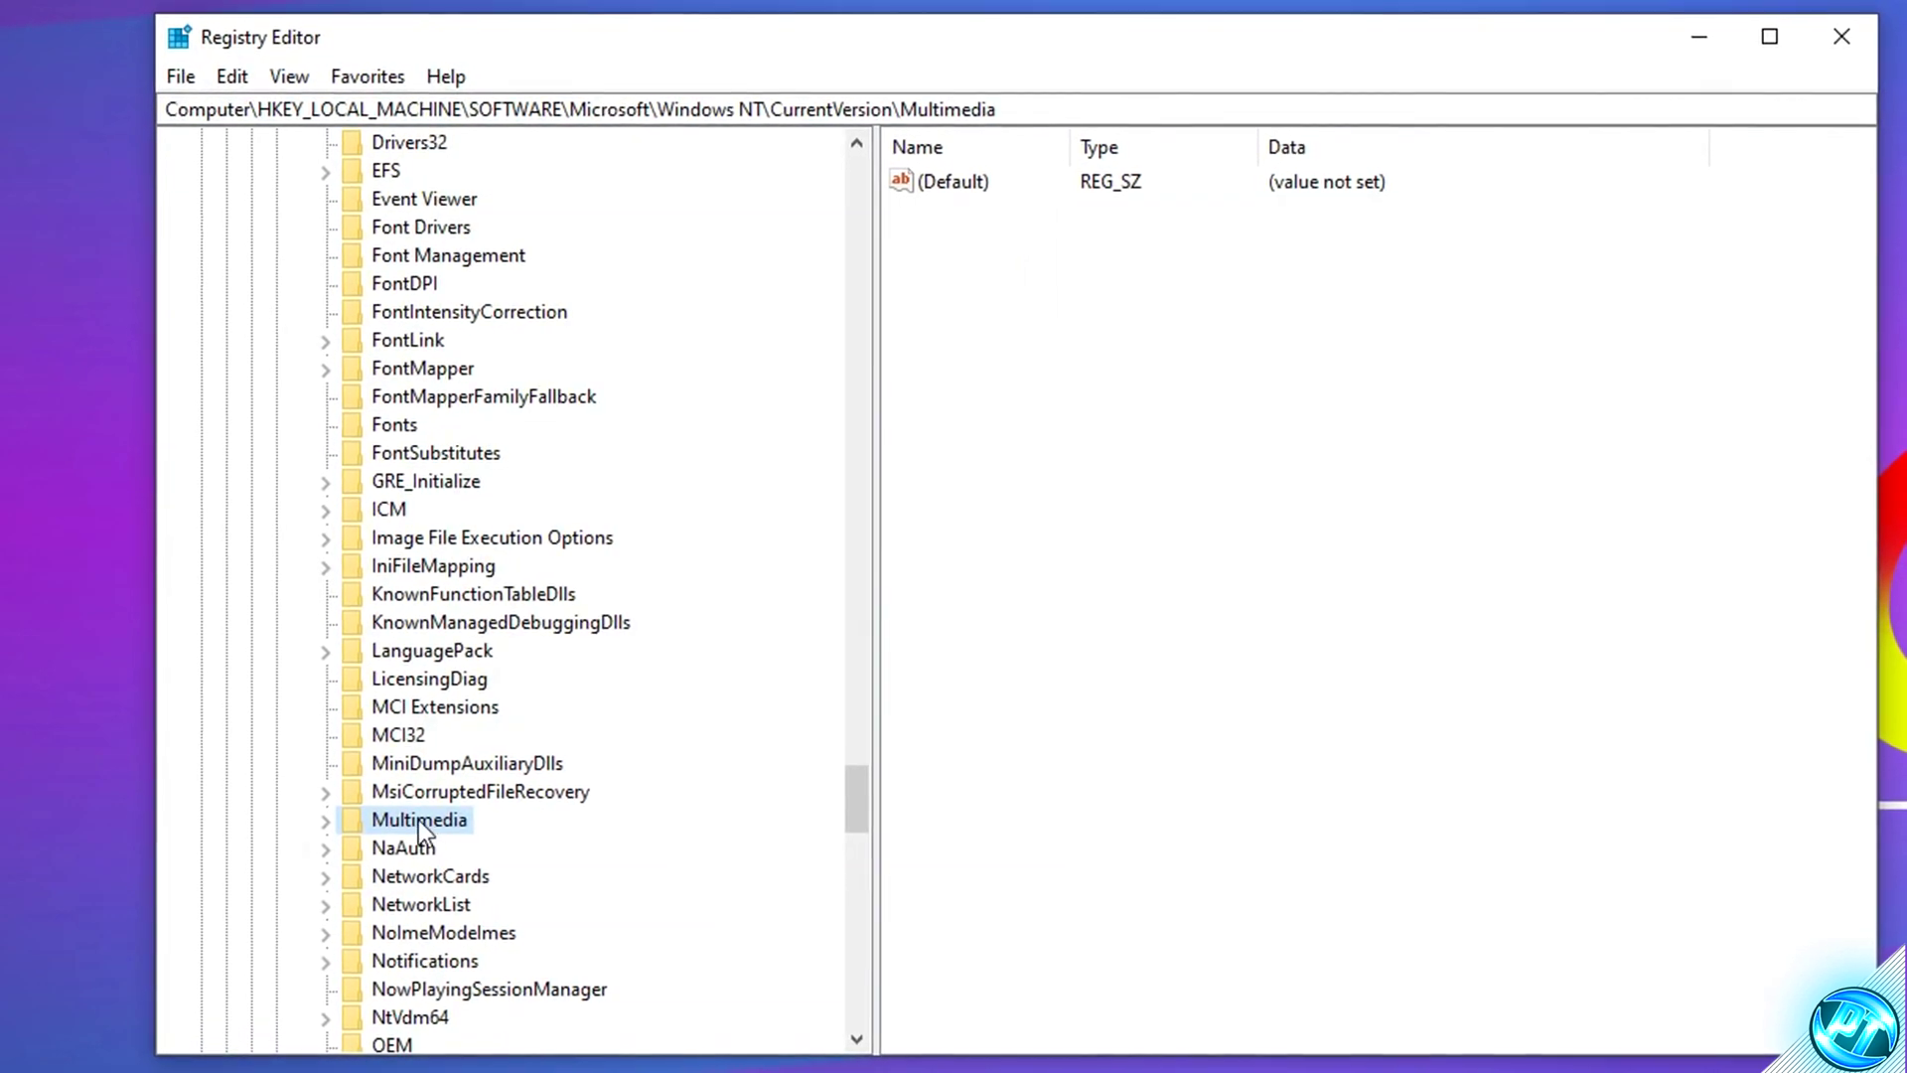
# Open the SystemProfile key under Multimedia and set its SystemResponsiveness value to 0
pyautogui.doubleClick(419, 820)
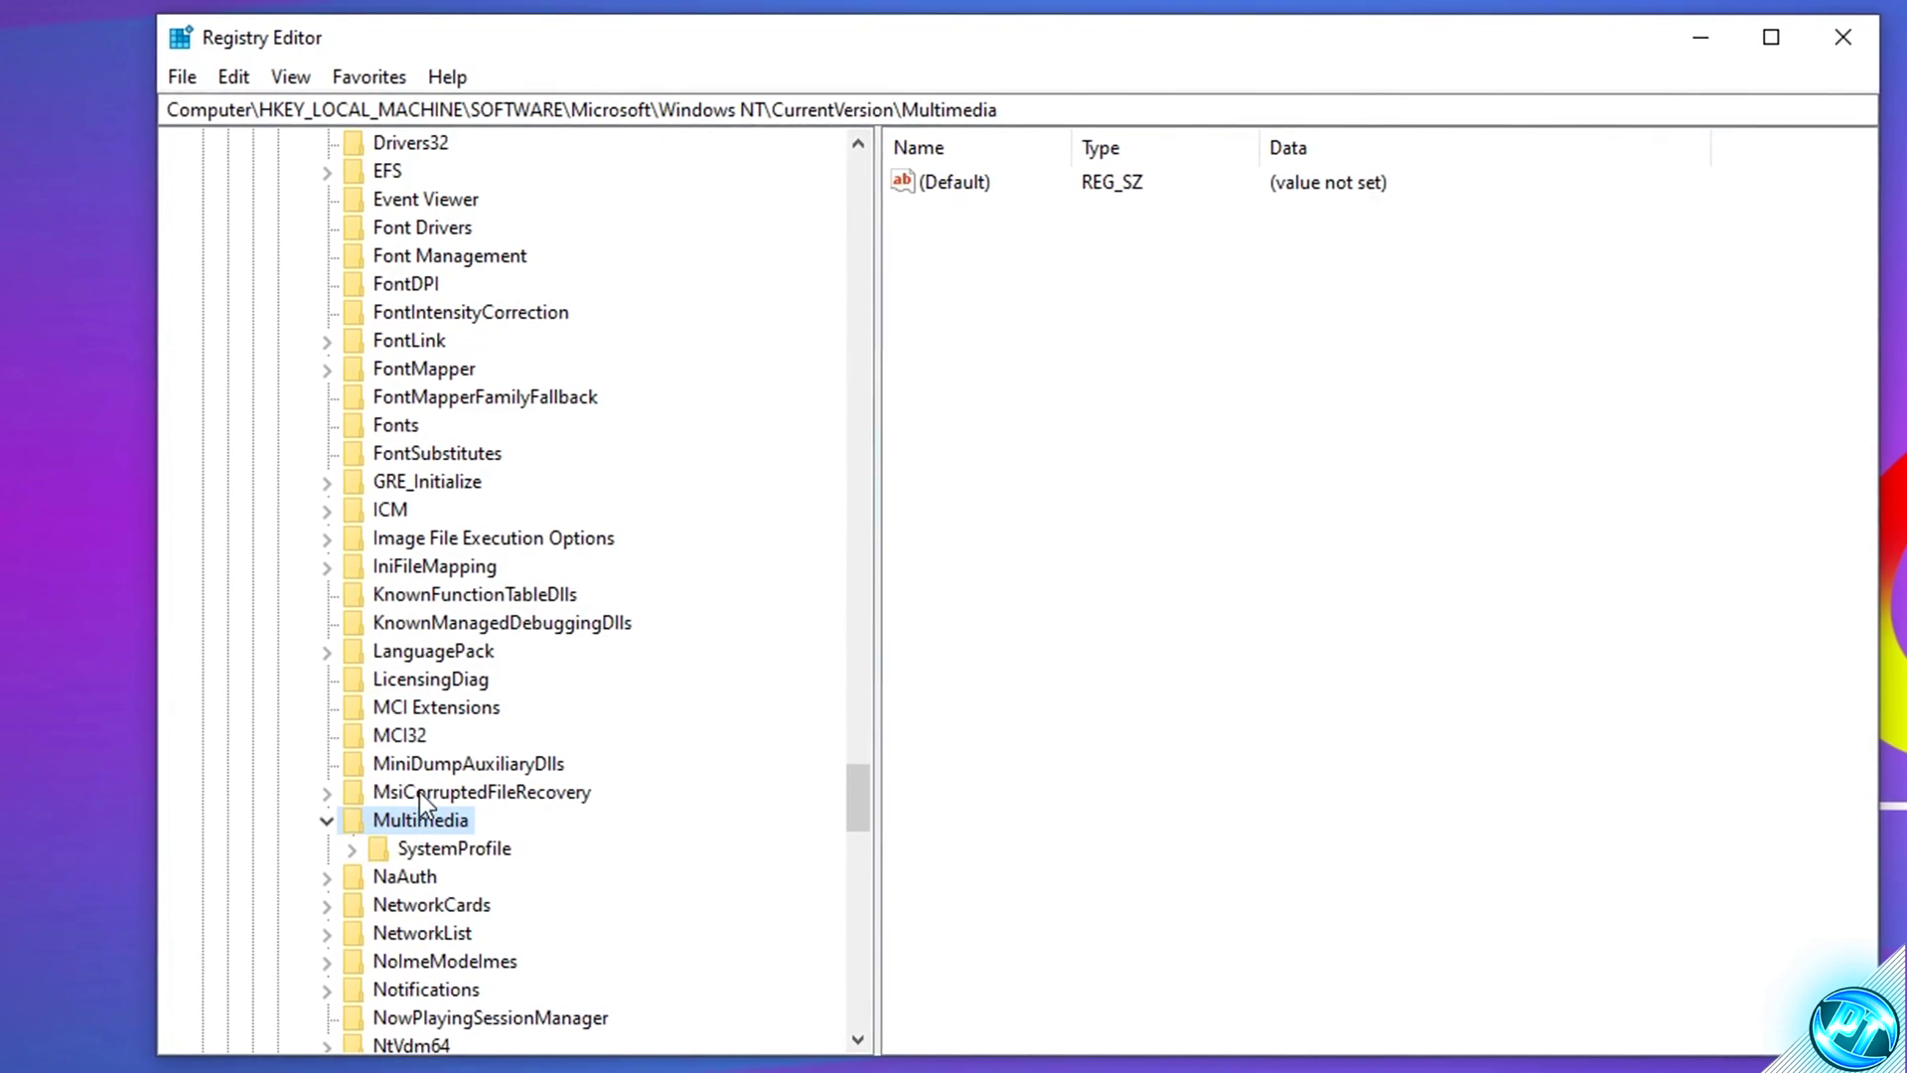
pyautogui.click(443, 851)
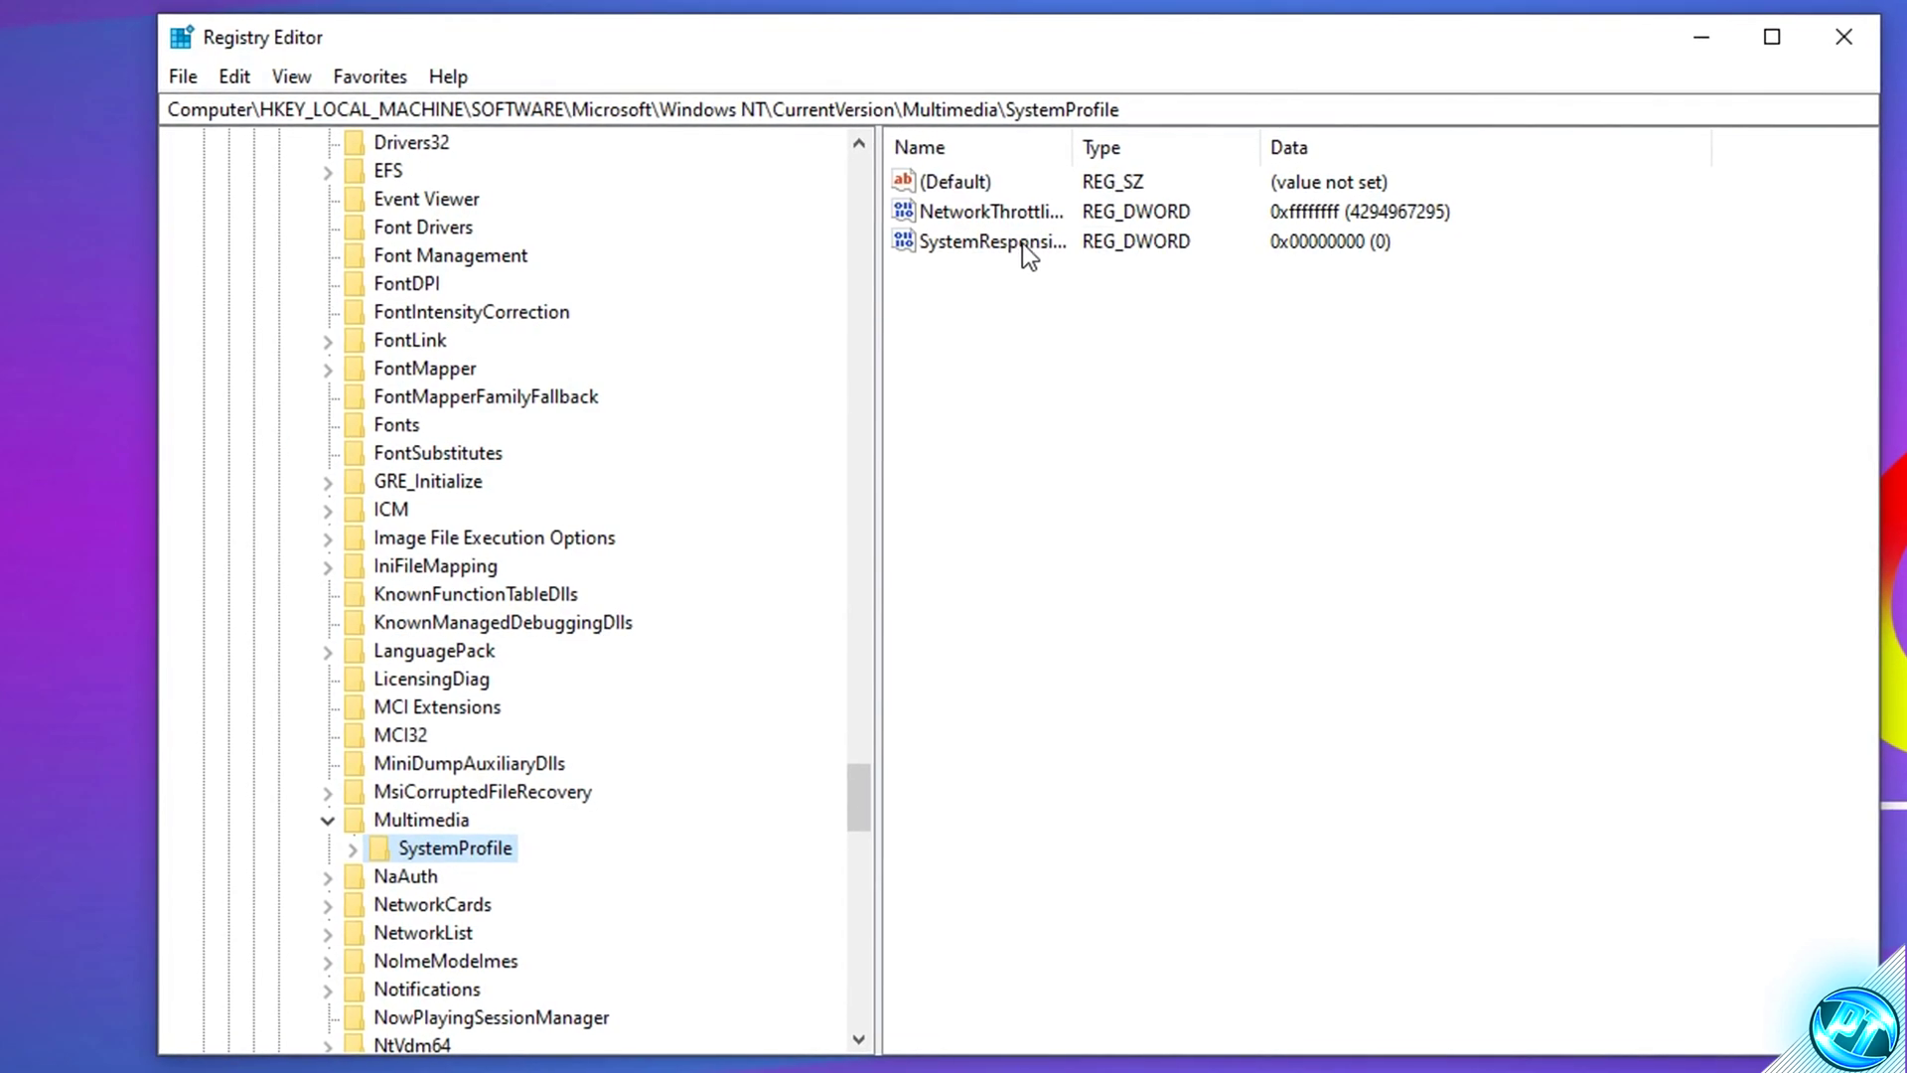
pyautogui.doubleClick(973, 242)
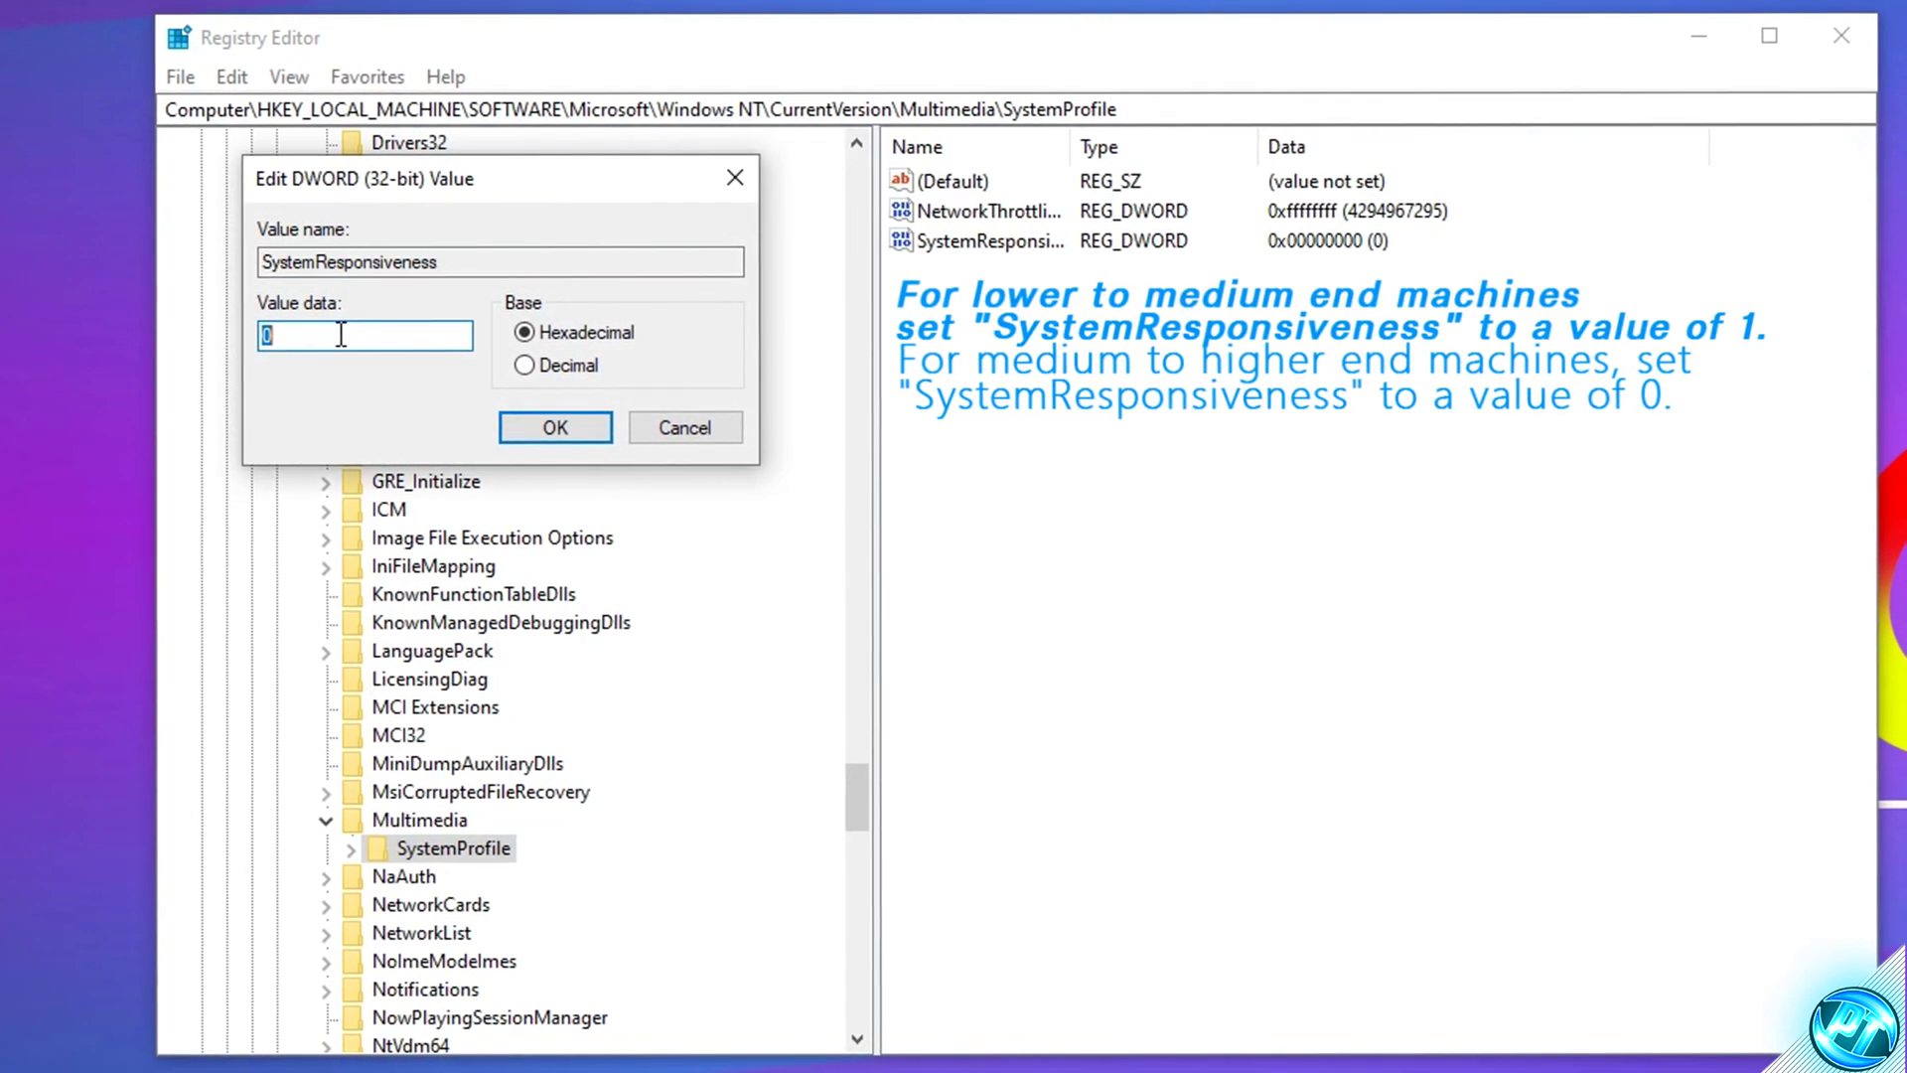
pyautogui.write('1')
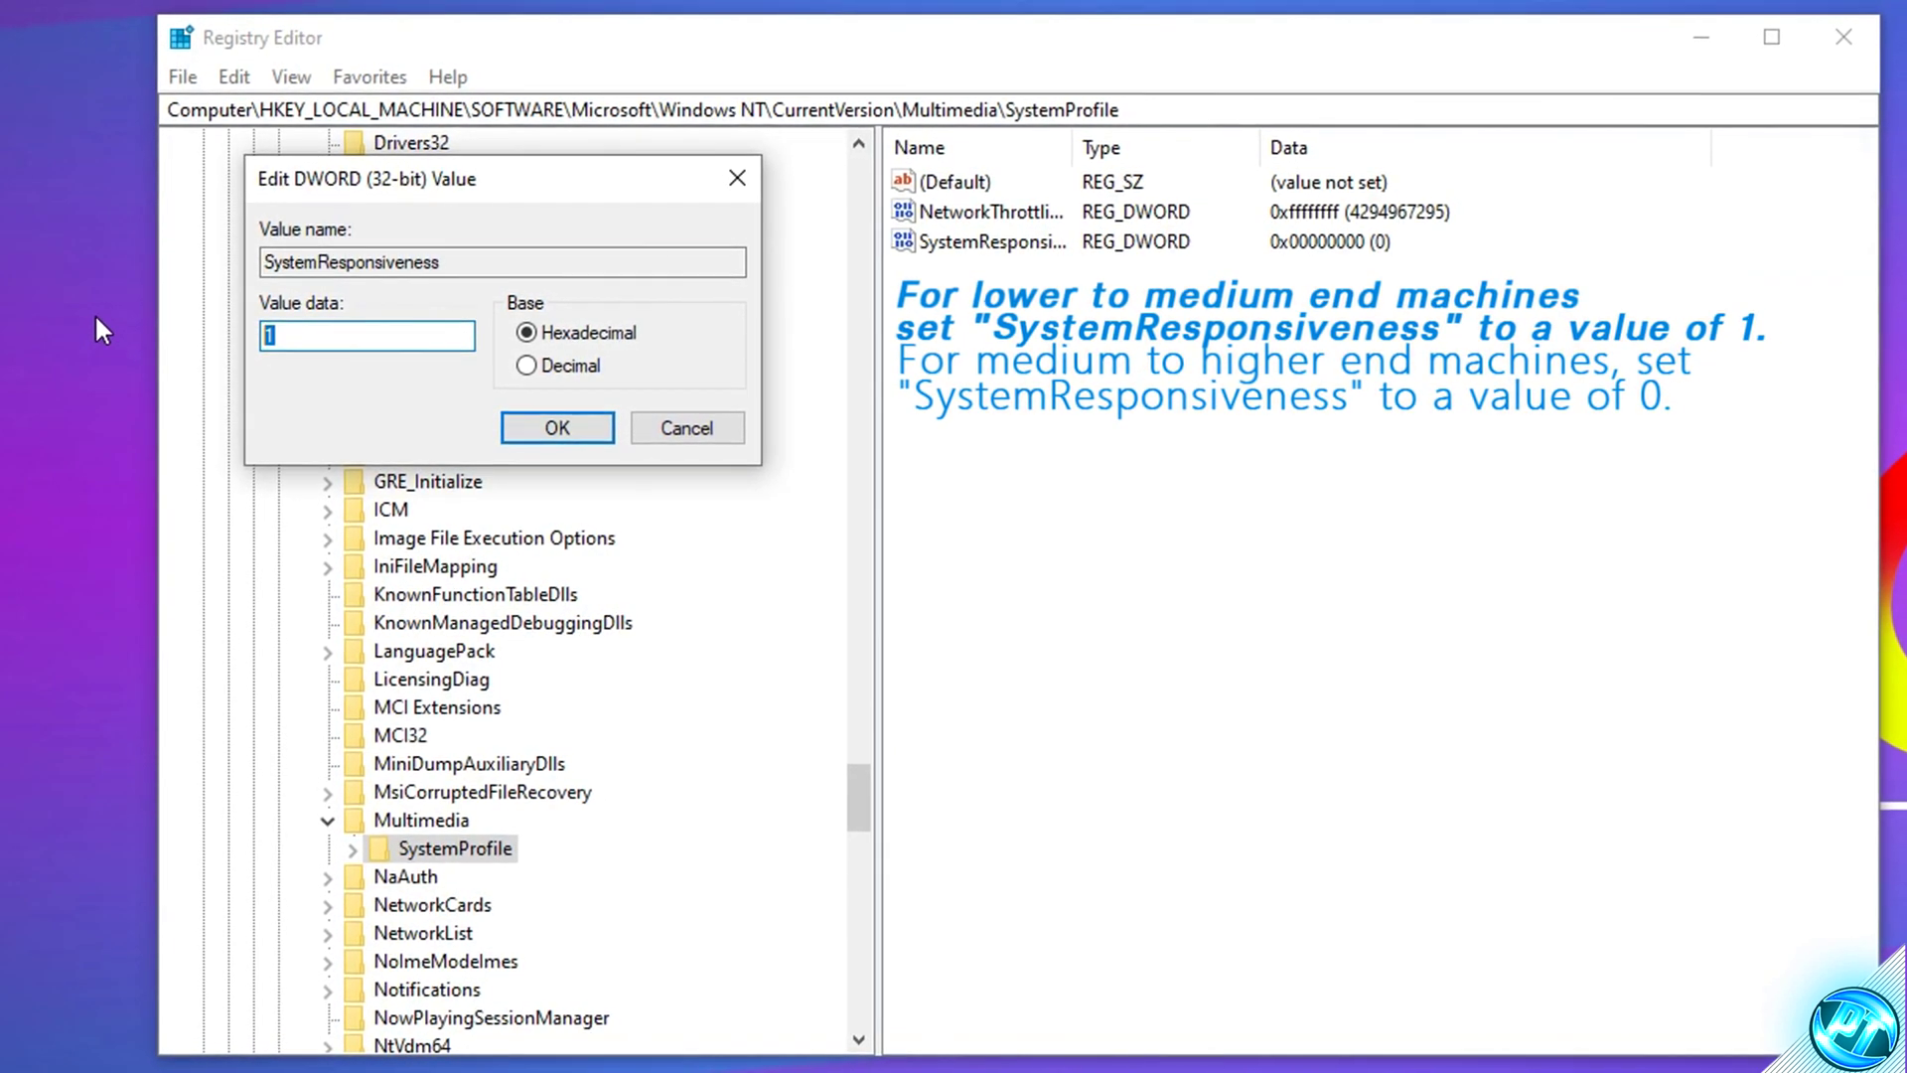
pyautogui.write('0')
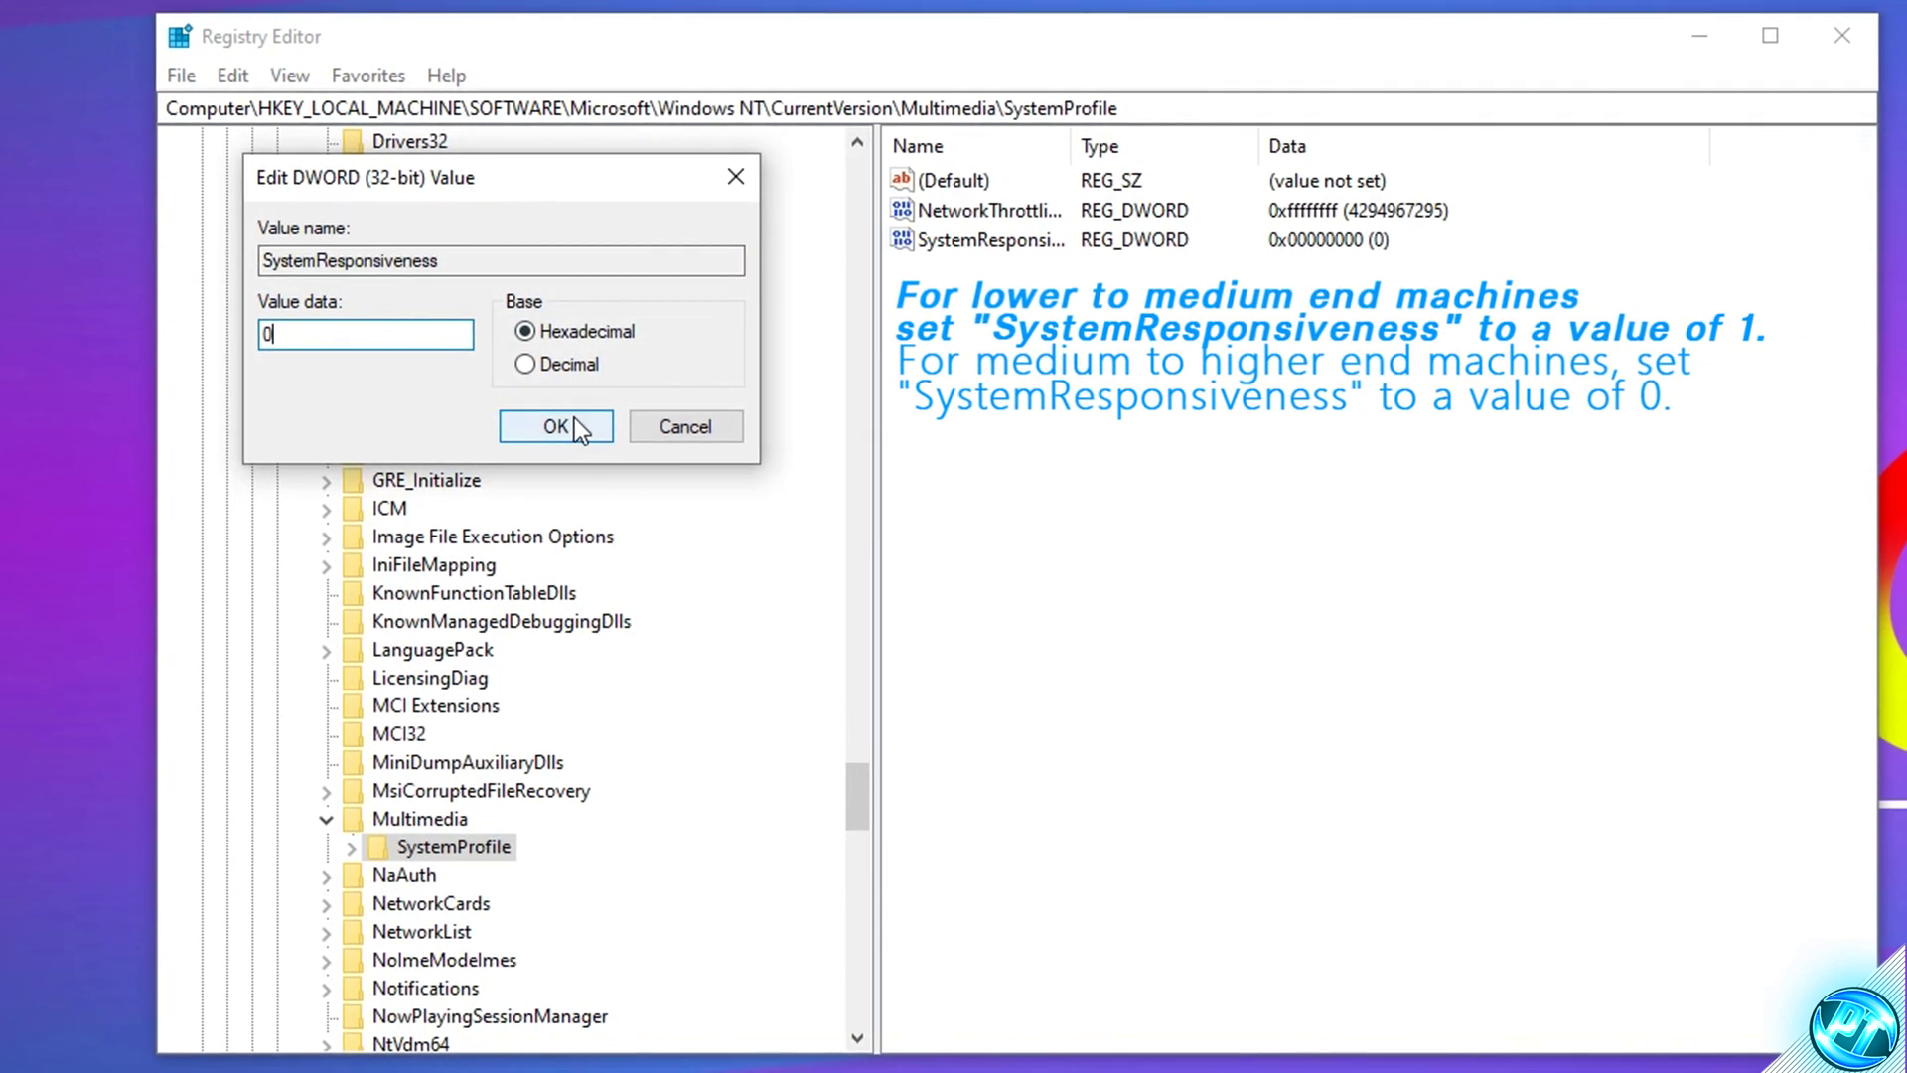
pyautogui.click(568, 427)
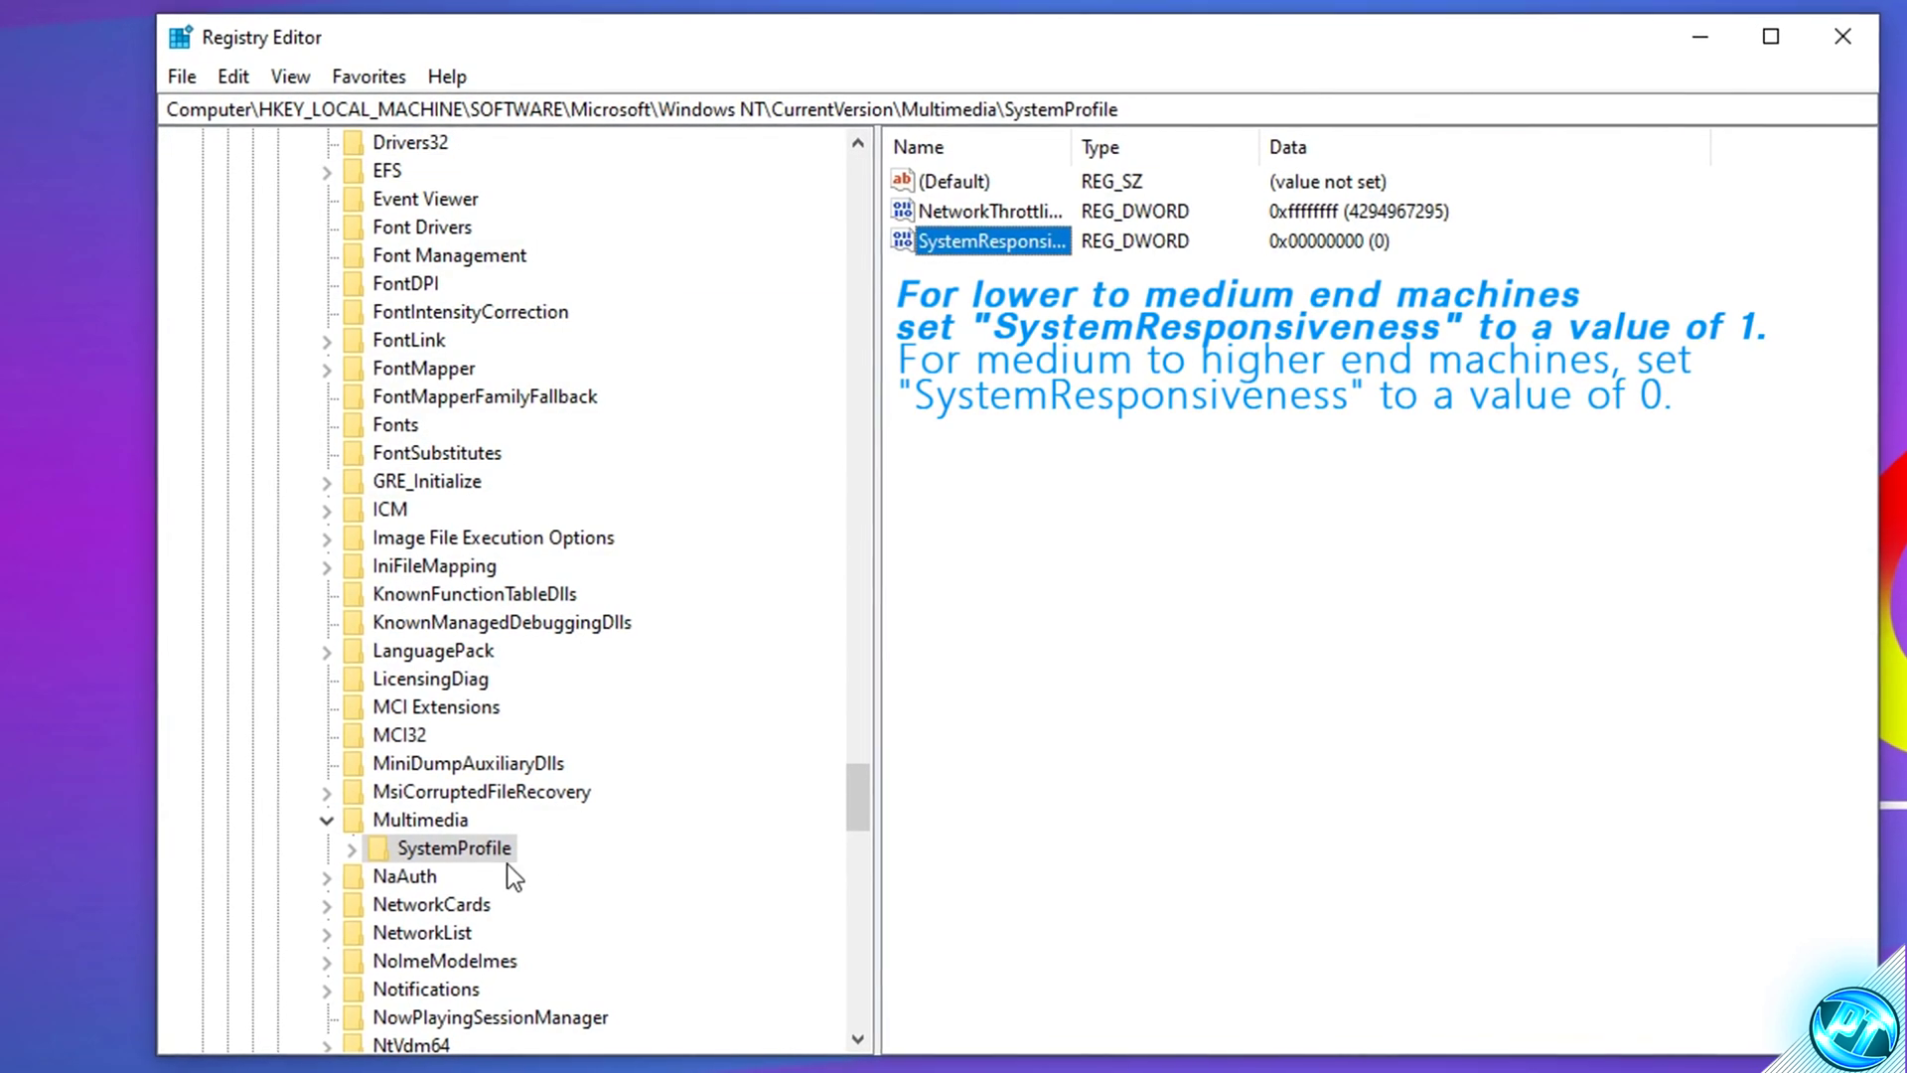
# Open the Games key under SystemProfile\Tasks and apply a GPU Priority of 8 and a Priority of 6
pyautogui.doubleClick(450, 848)
pyautogui.doubleClick(444, 874)
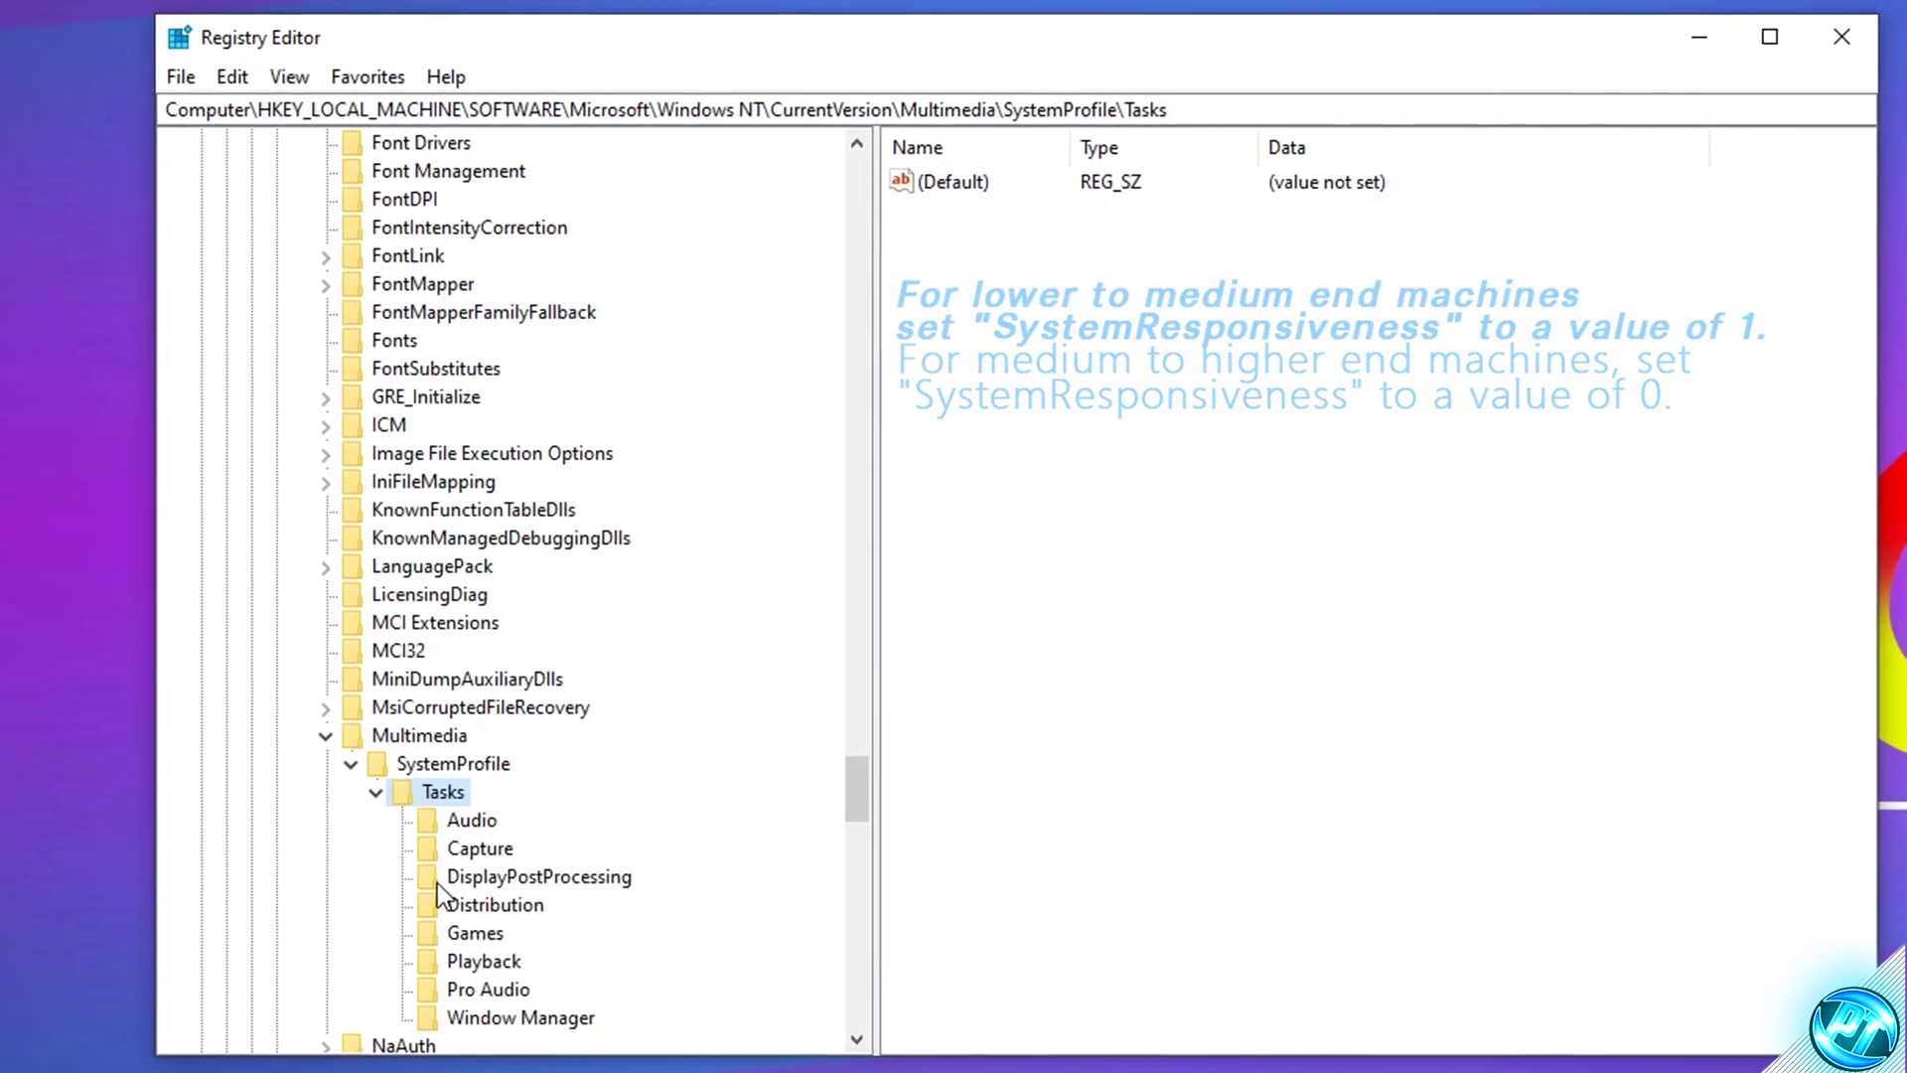
pyautogui.click(471, 933)
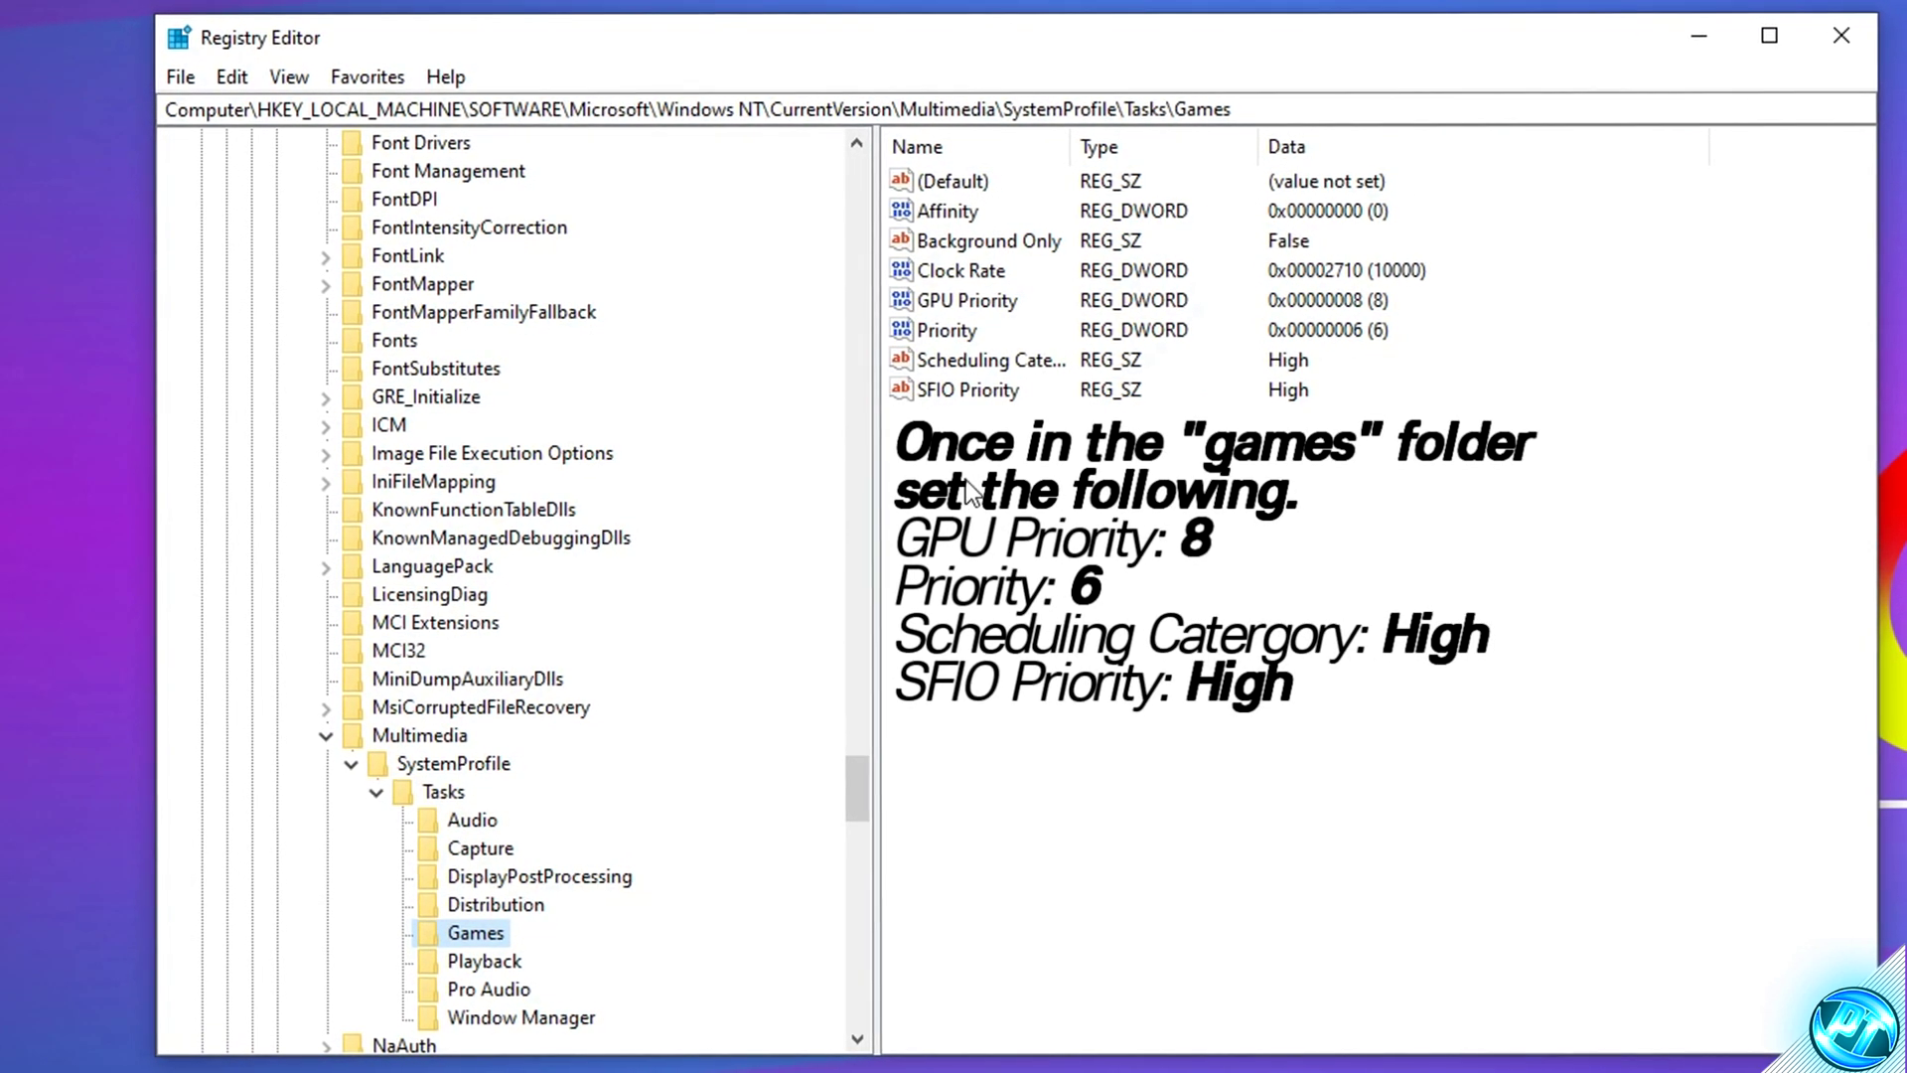
pyautogui.doubleClick(964, 302)
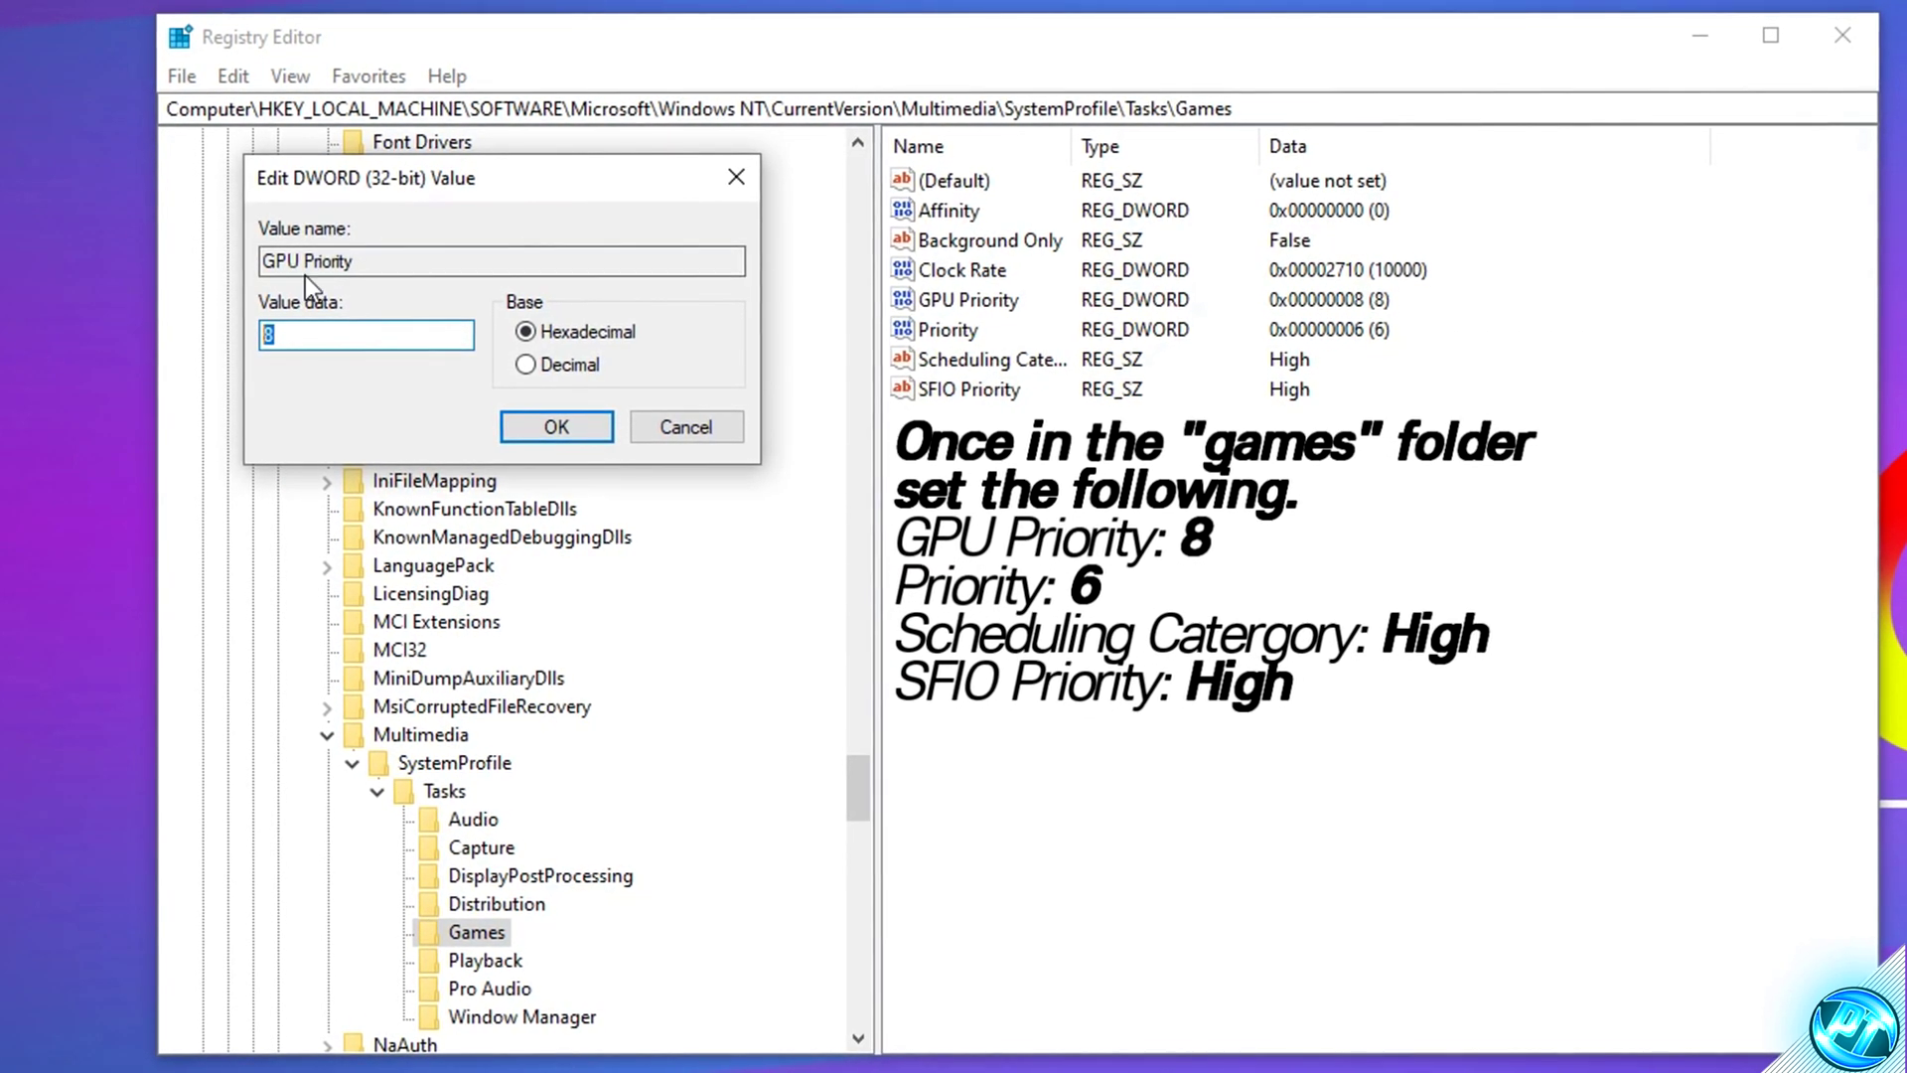
pyautogui.click(566, 433)
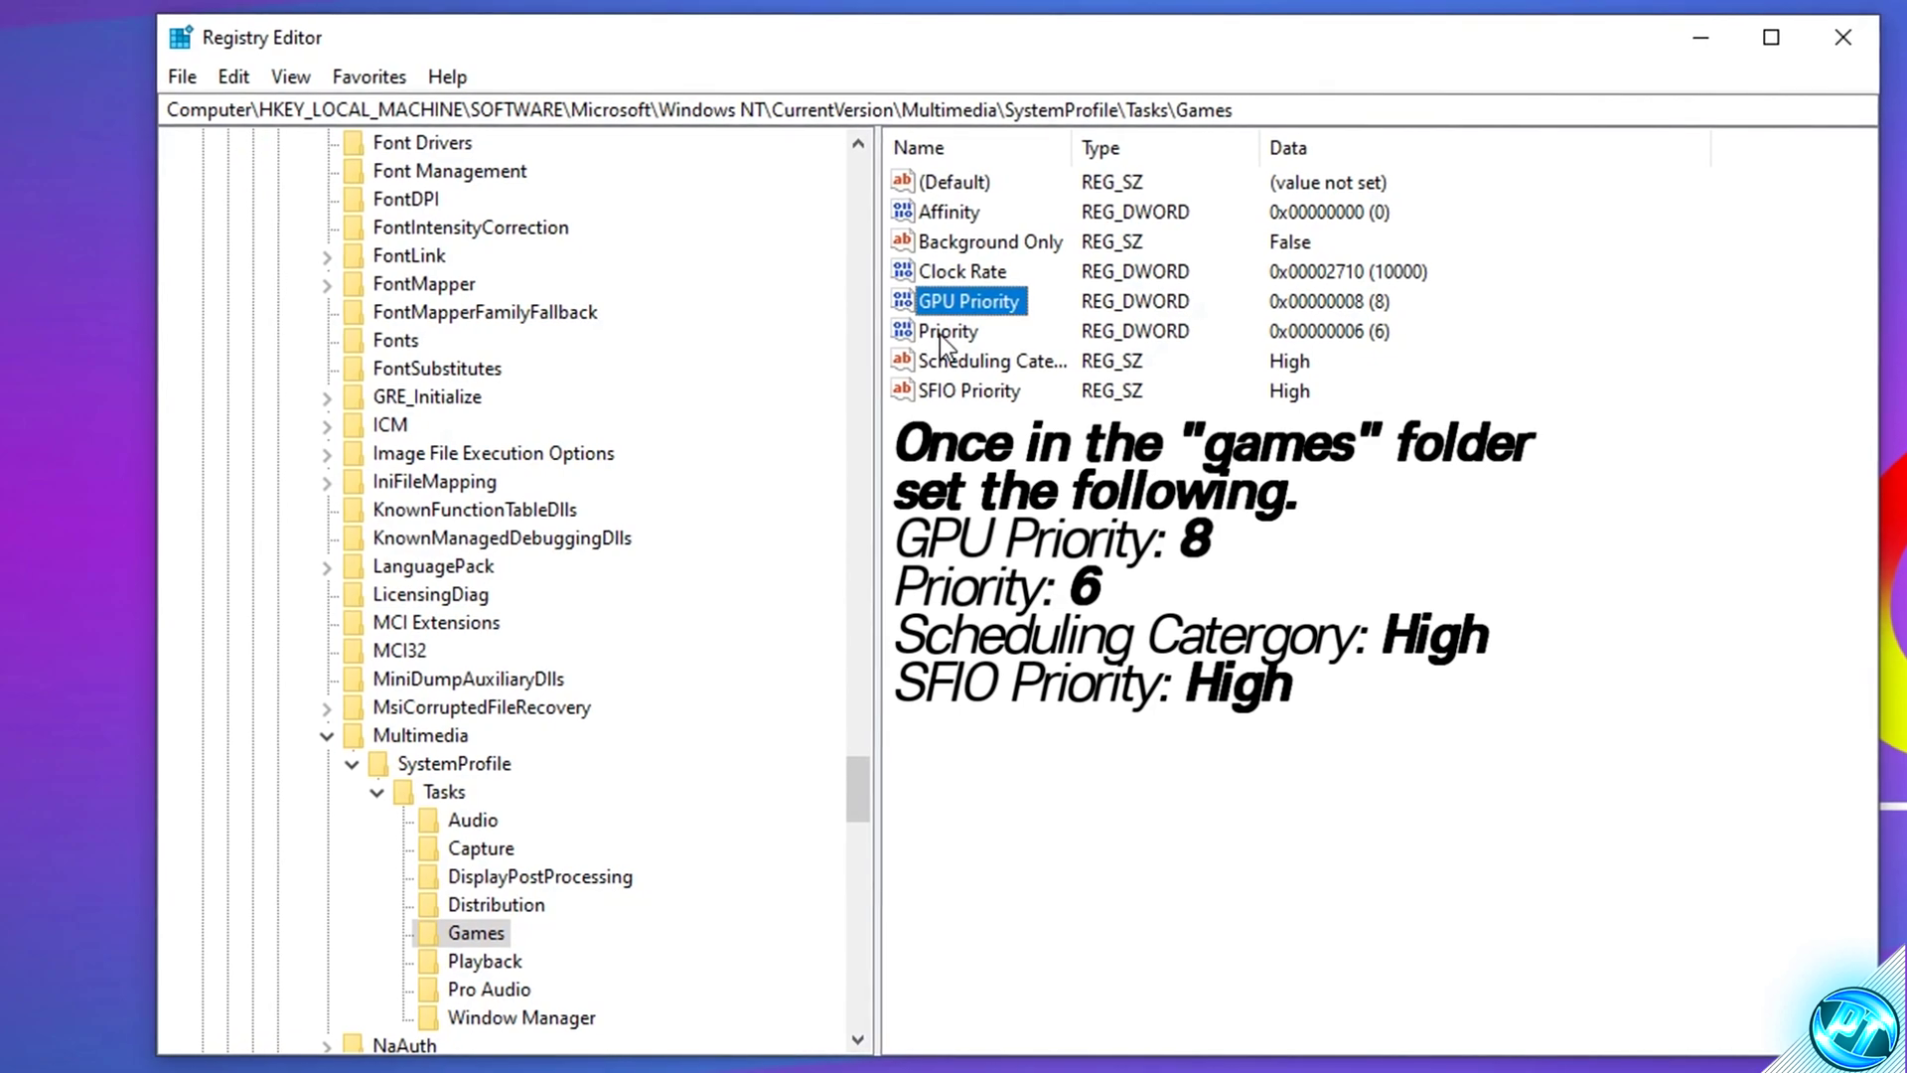
pyautogui.doubleClick(961, 336)
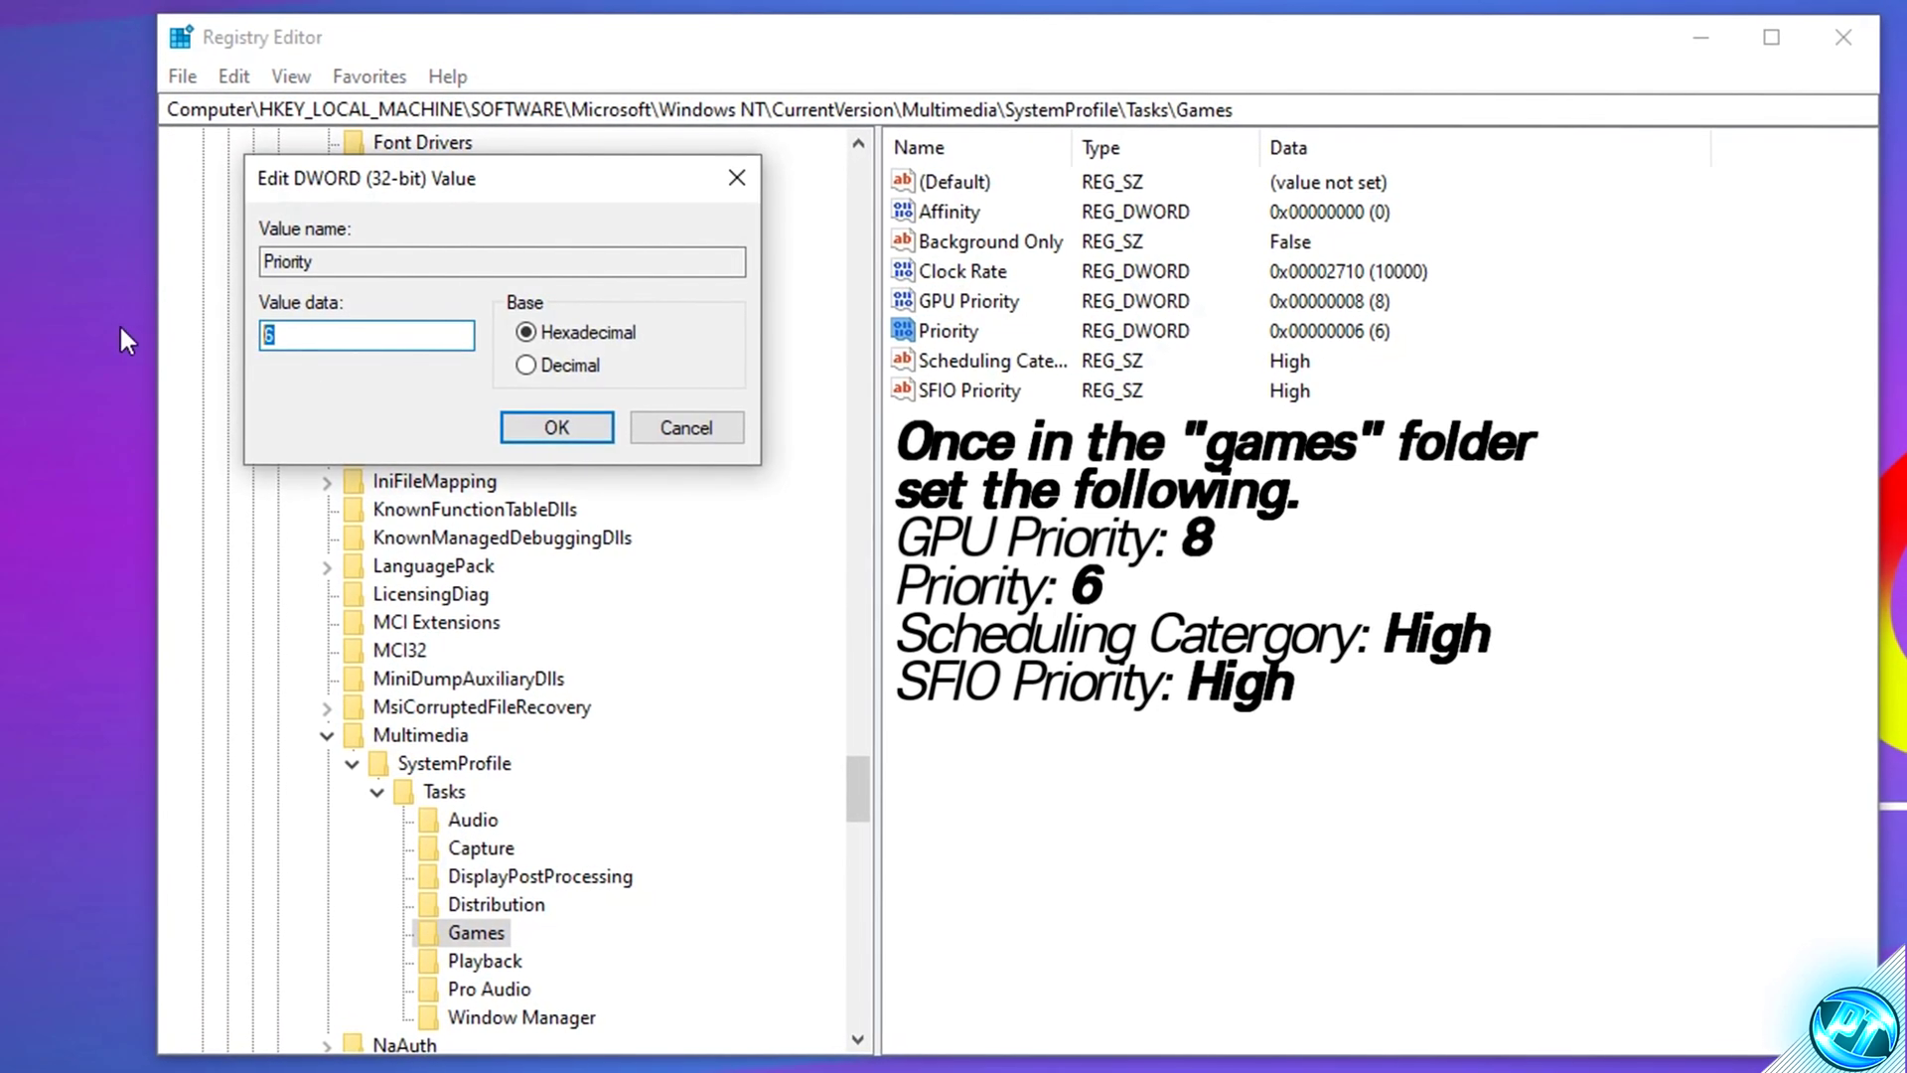
pyautogui.click(544, 426)
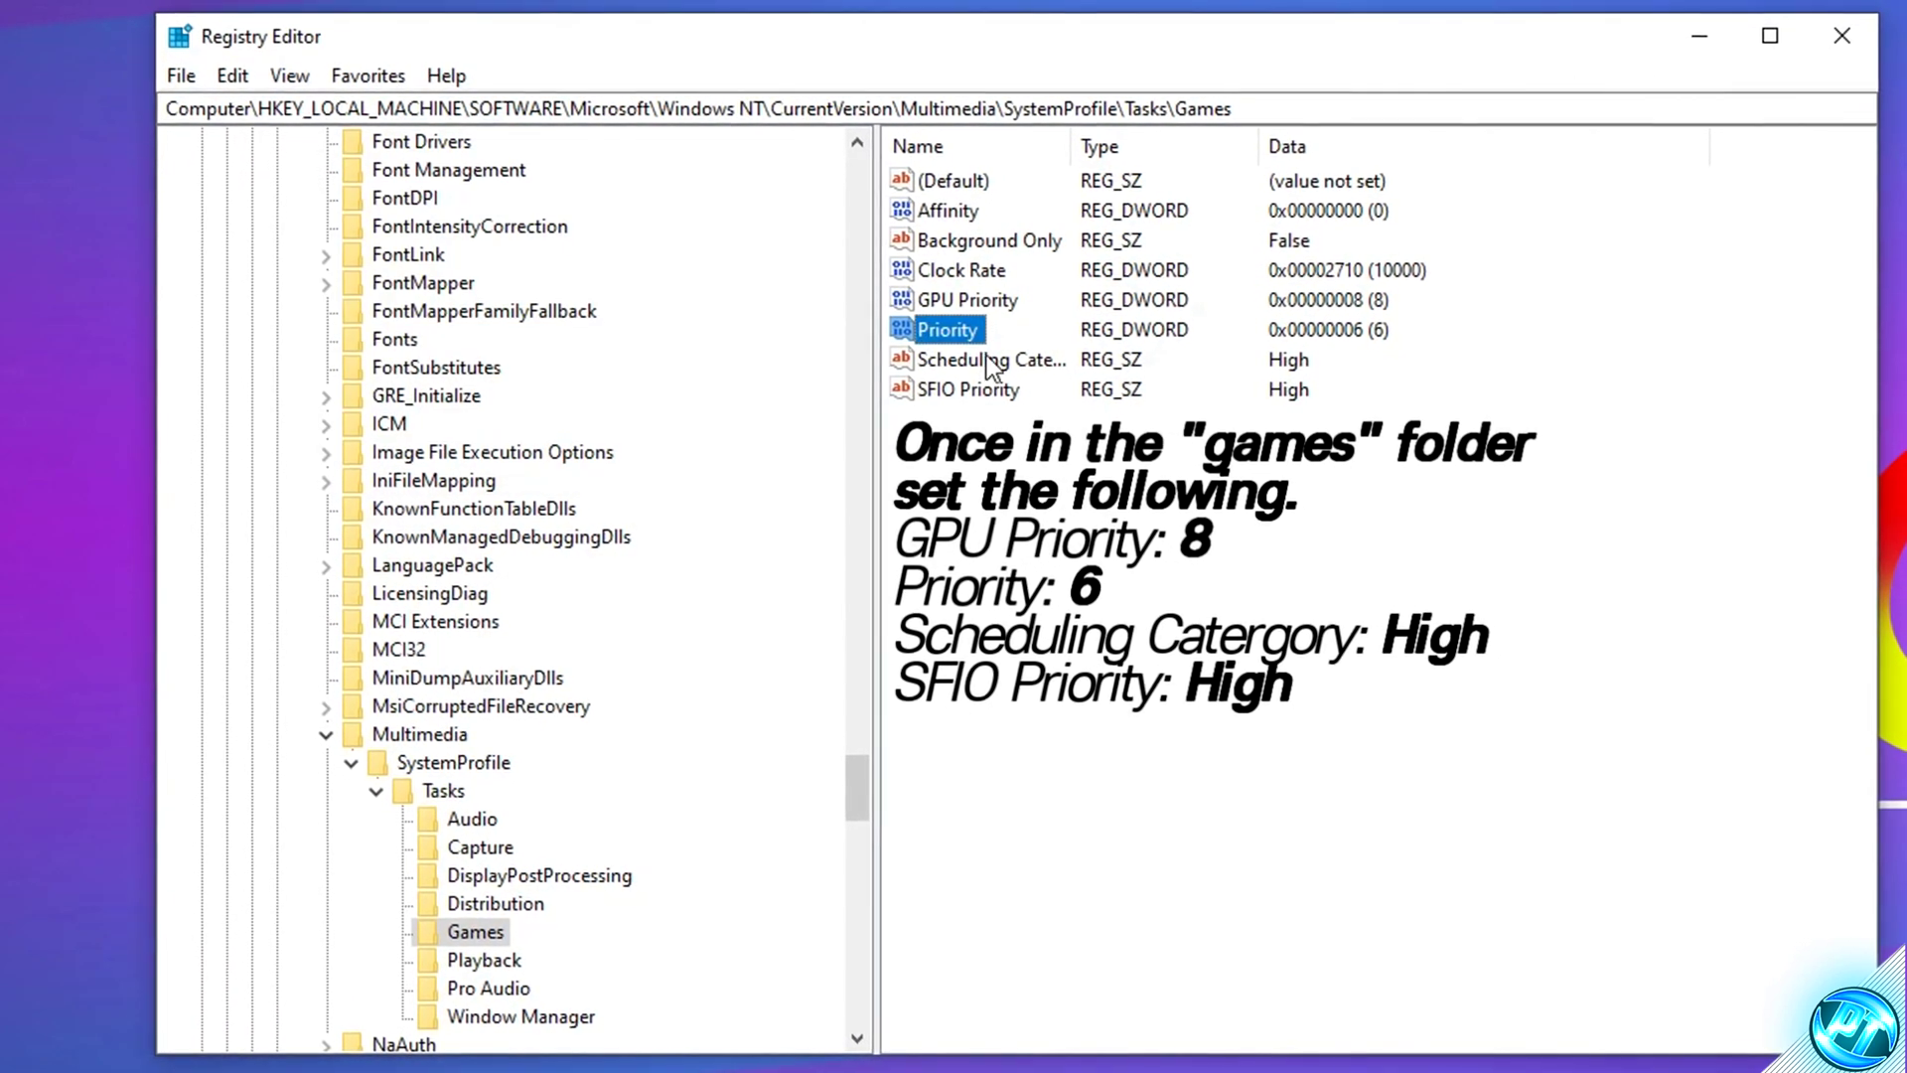
# Set Scheduling Category and SFIO Priority to High in the Games key, and close the registry editor
pyautogui.doubleClick(998, 367)
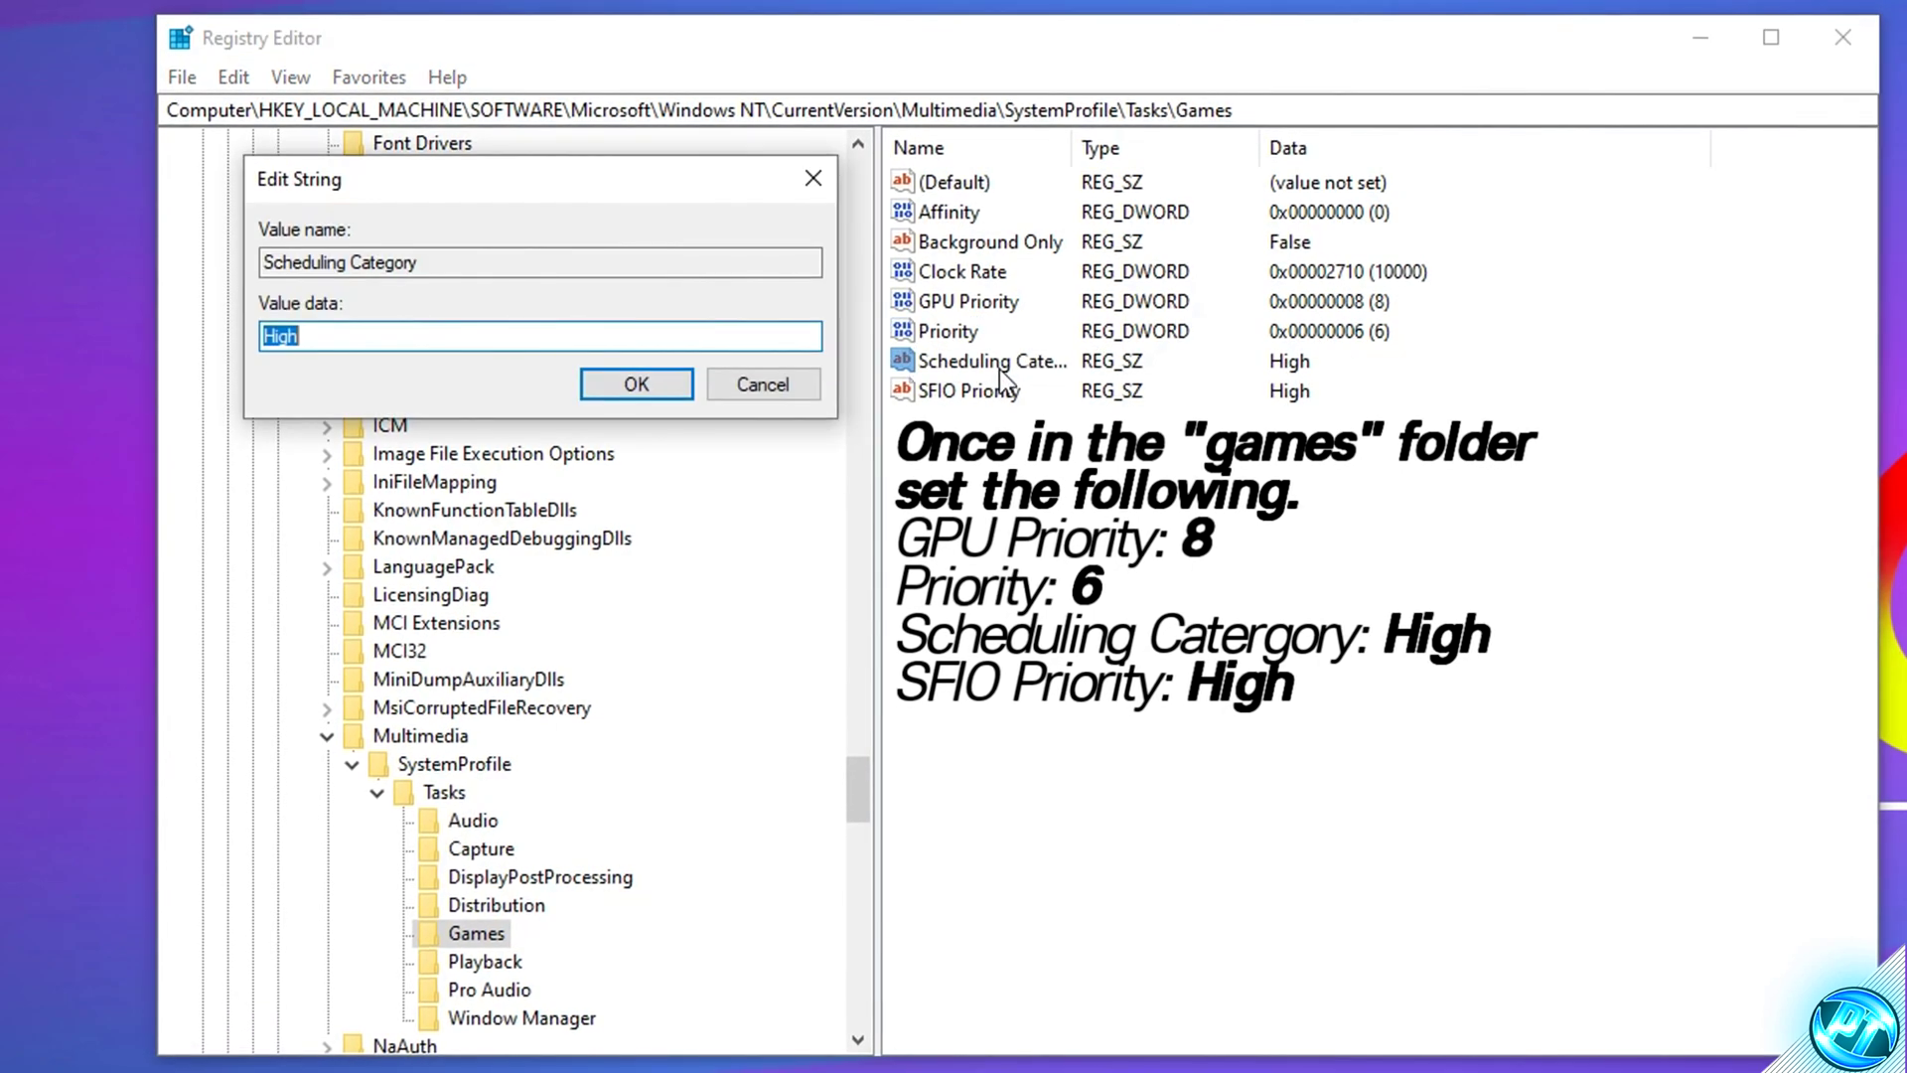
pyautogui.write('High')
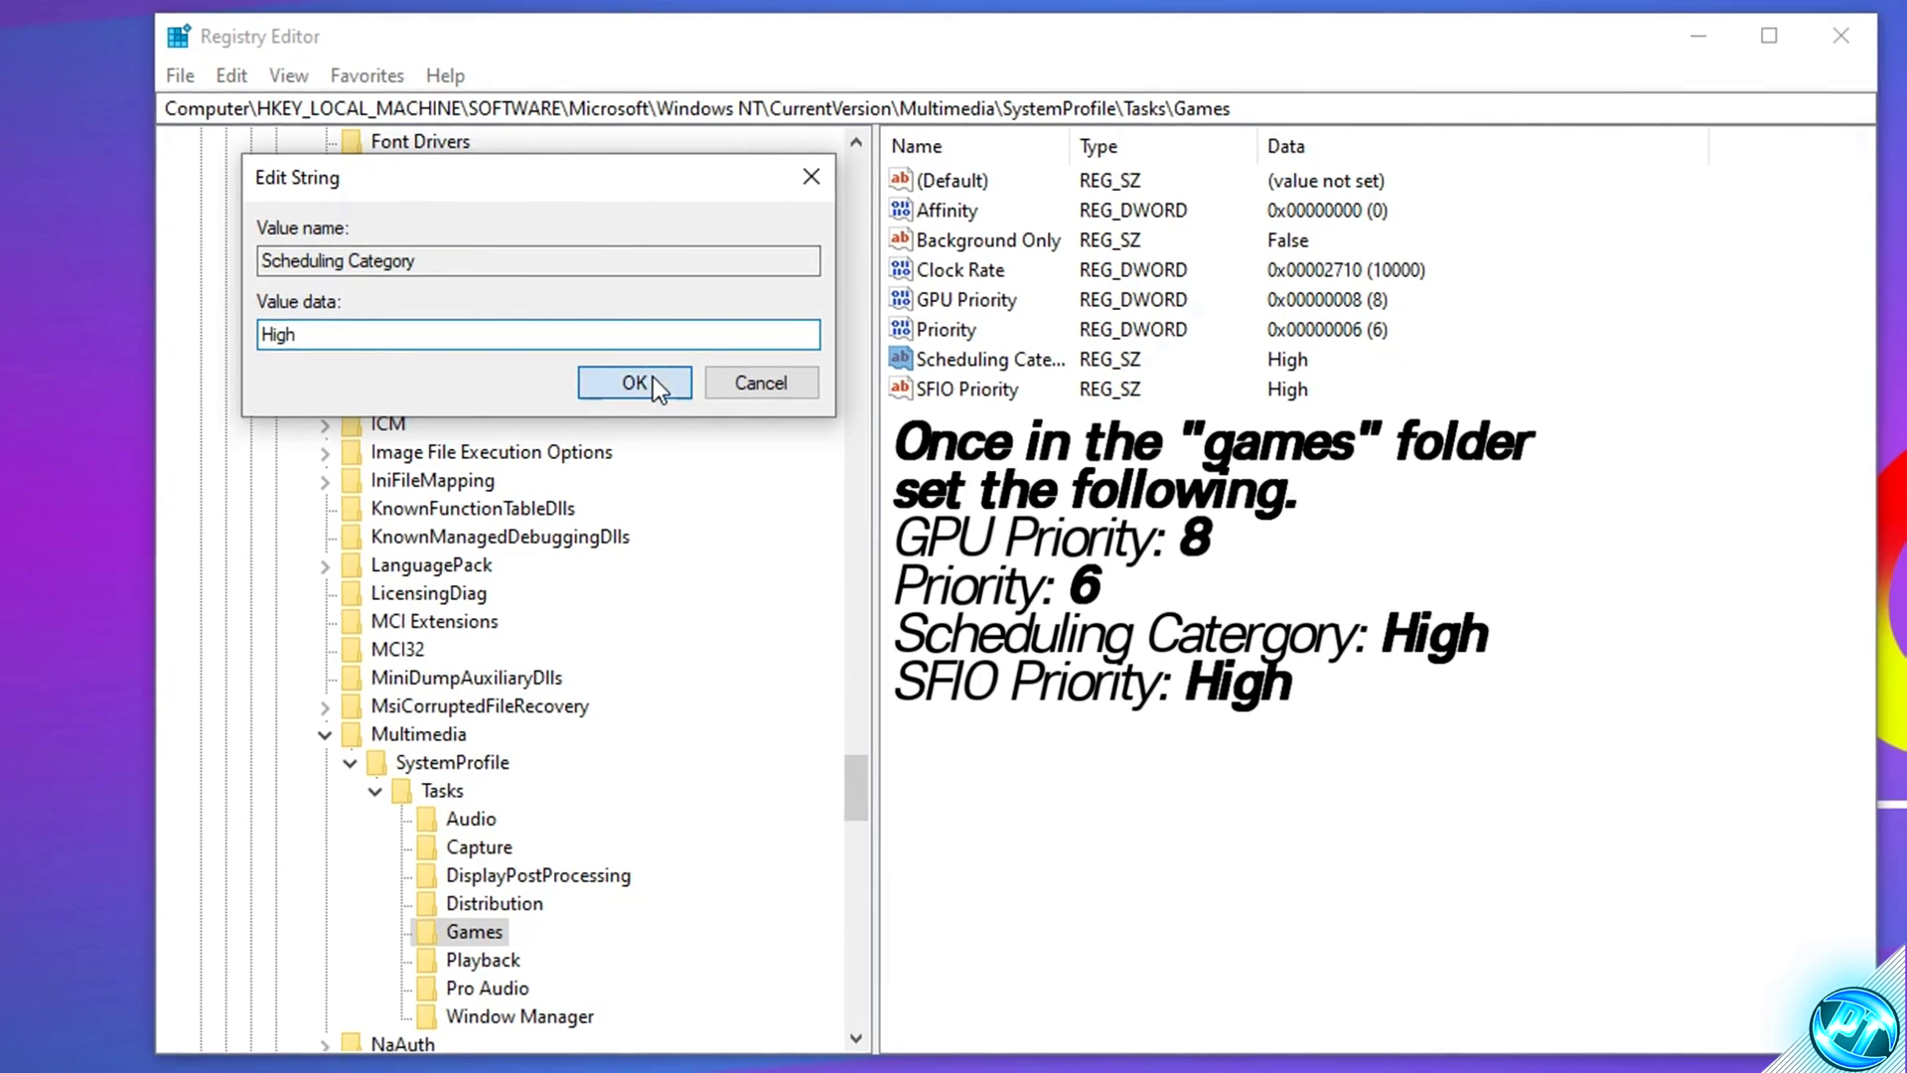
pyautogui.click(636, 383)
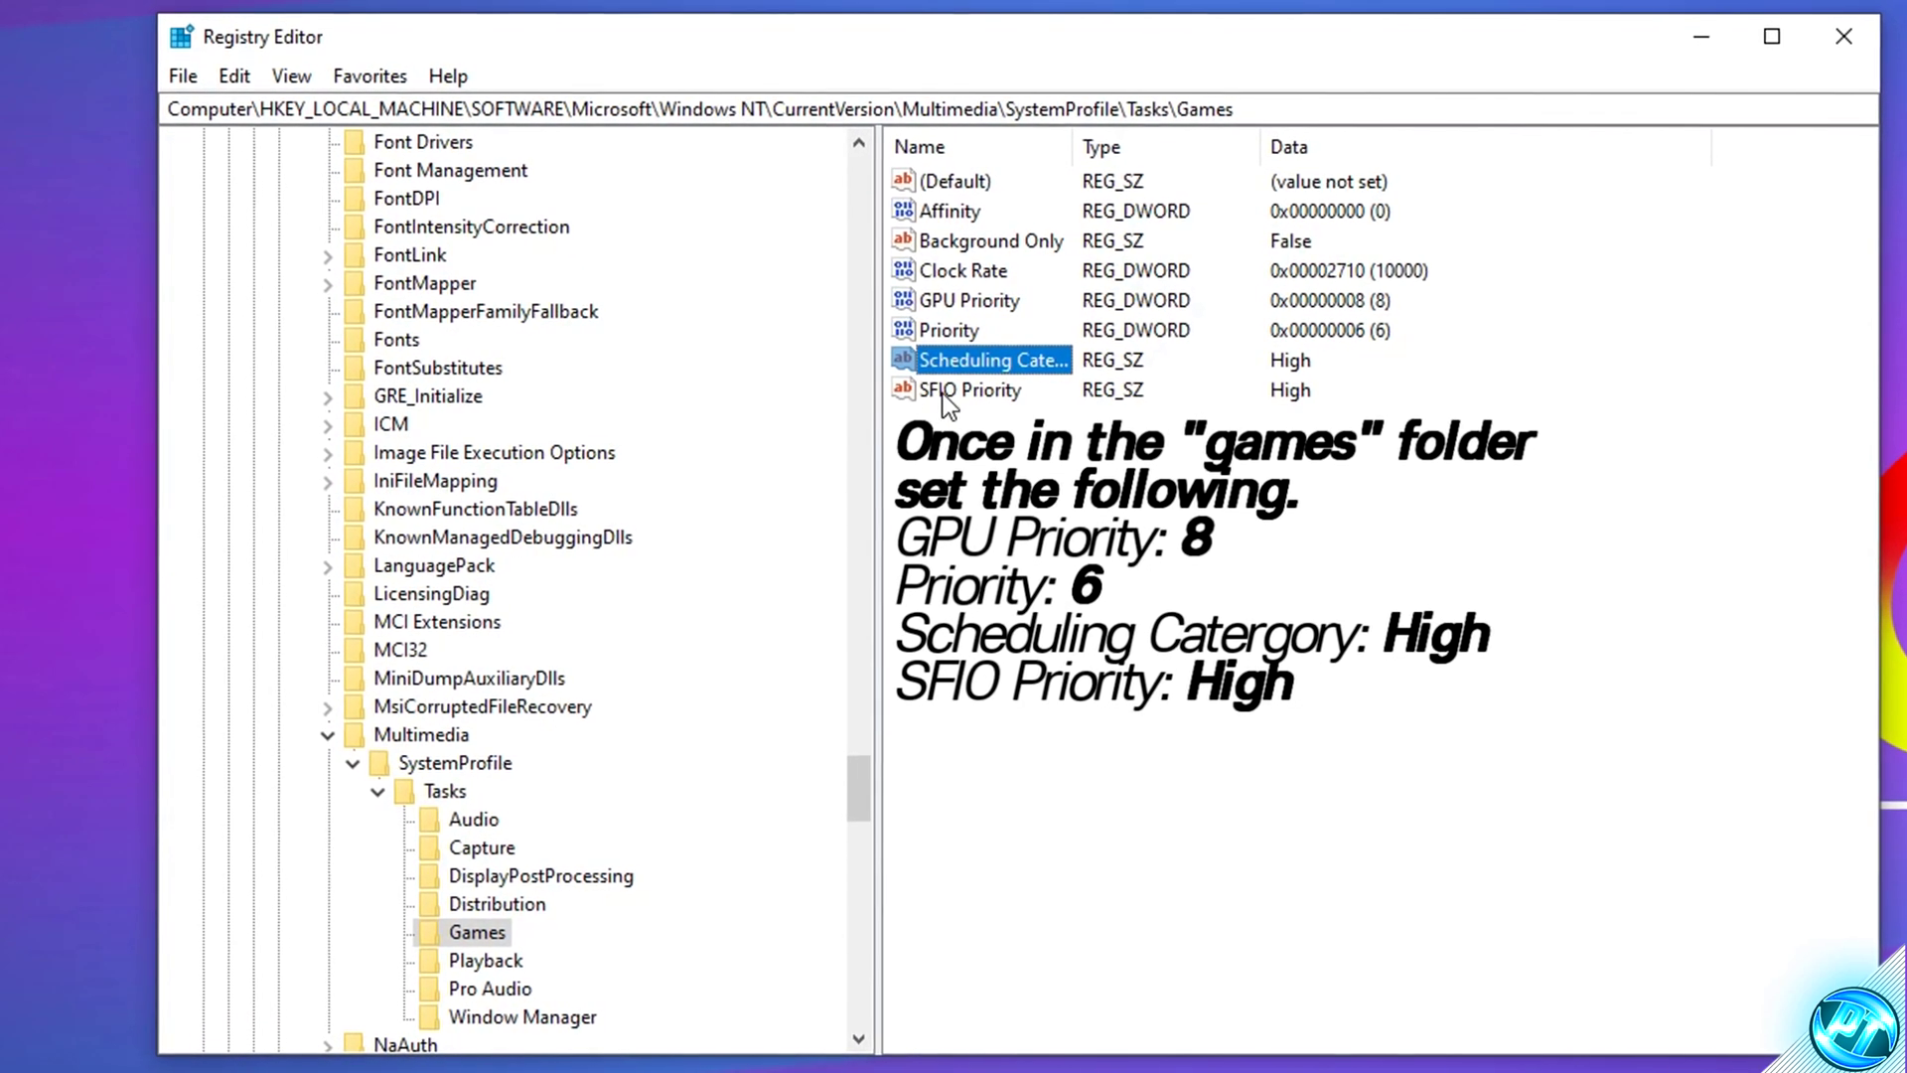
pyautogui.doubleClick(958, 392)
pyautogui.write('High')
pyautogui.press('Return')
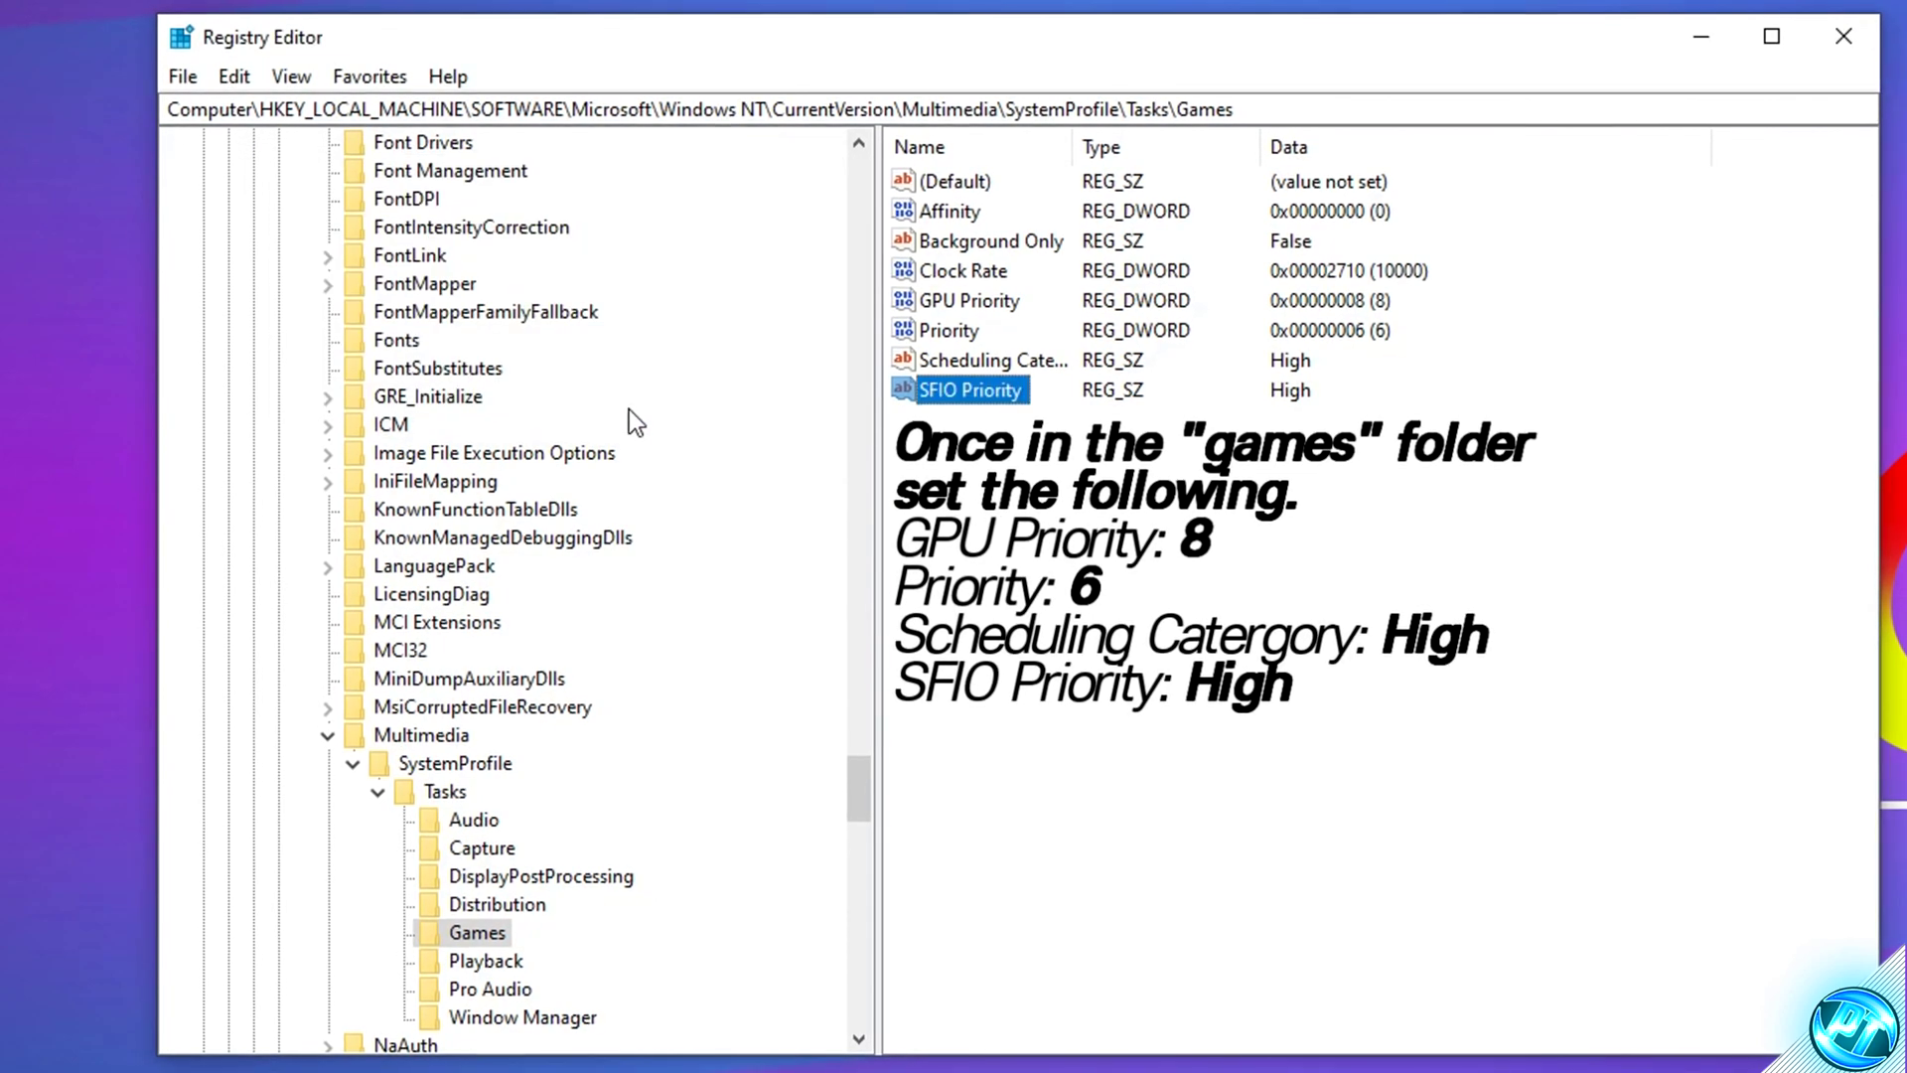
pyautogui.click(1841, 38)
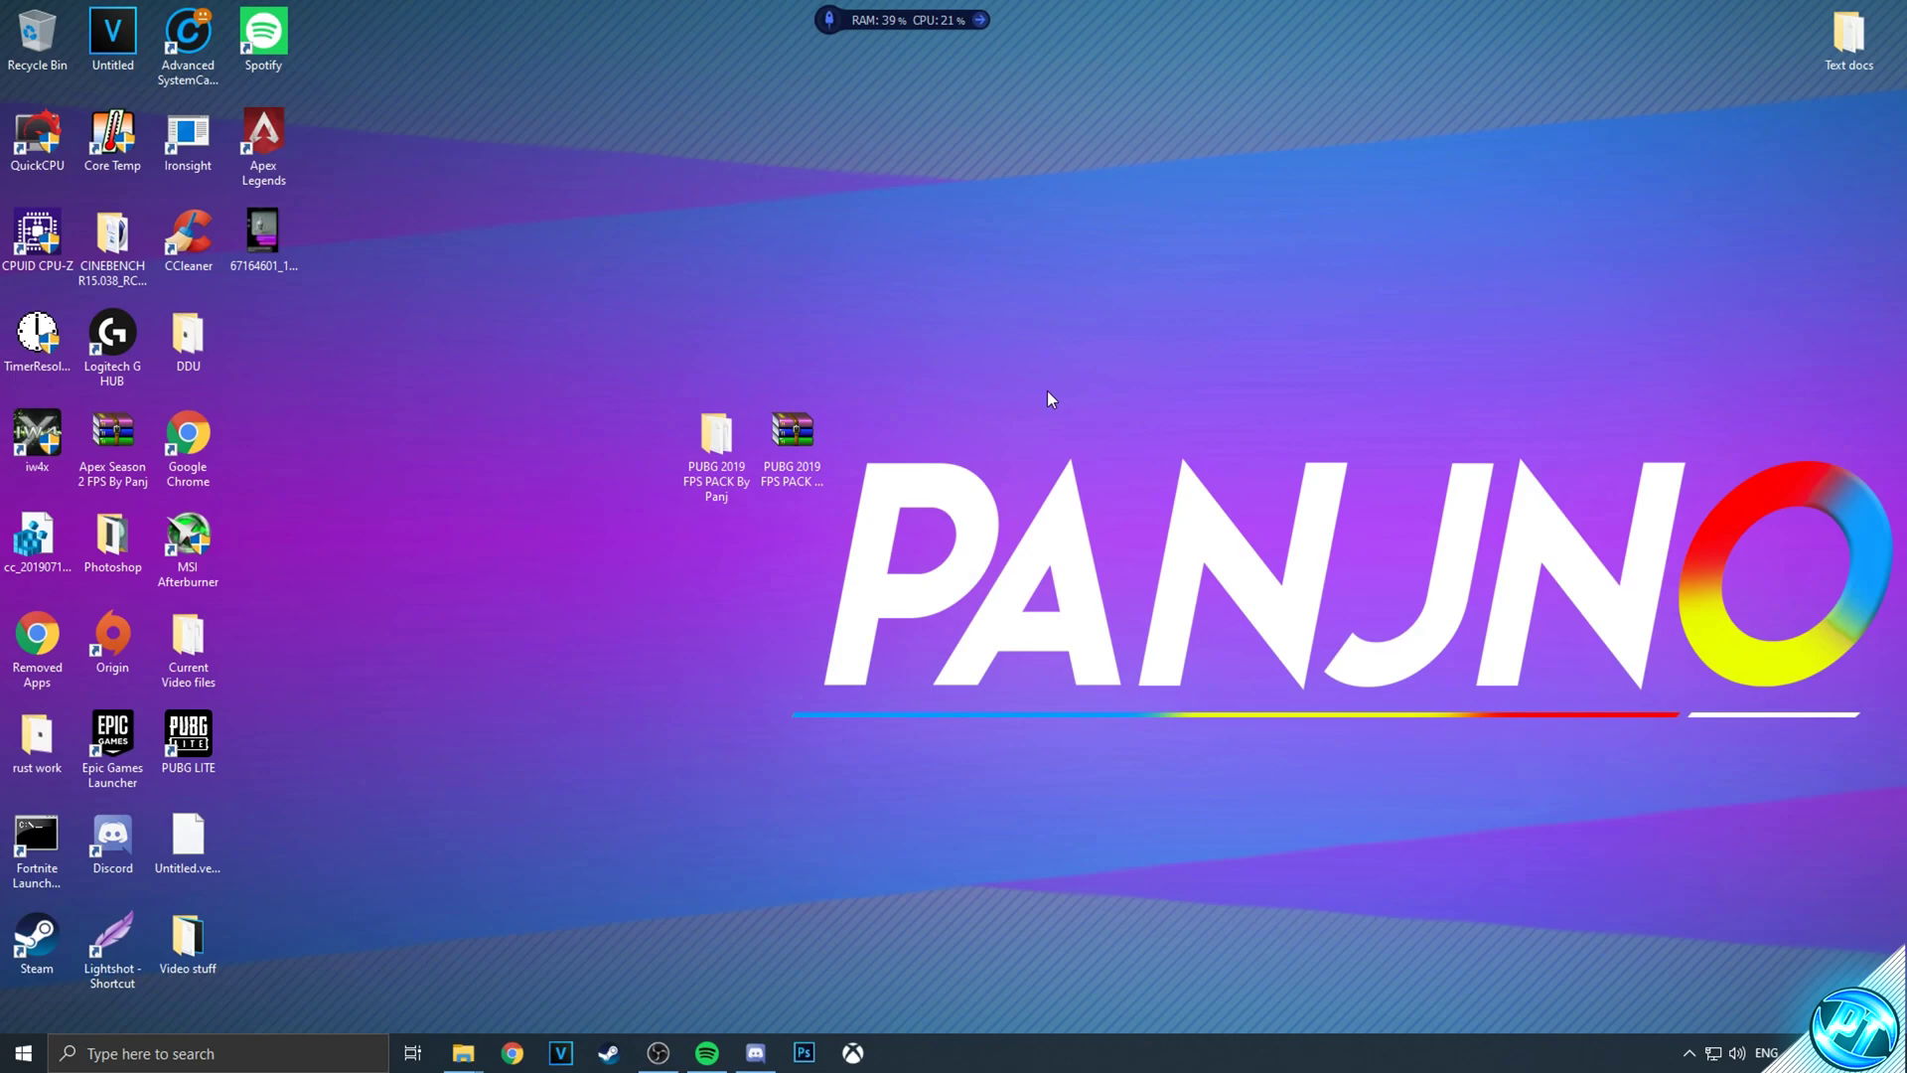
# Run the QuickCpuSetup-3.0.1.0 installer from the Optimizations folder of the PUBG 2019 FPS pack on the desktop
pyautogui.doubleClick(699, 455)
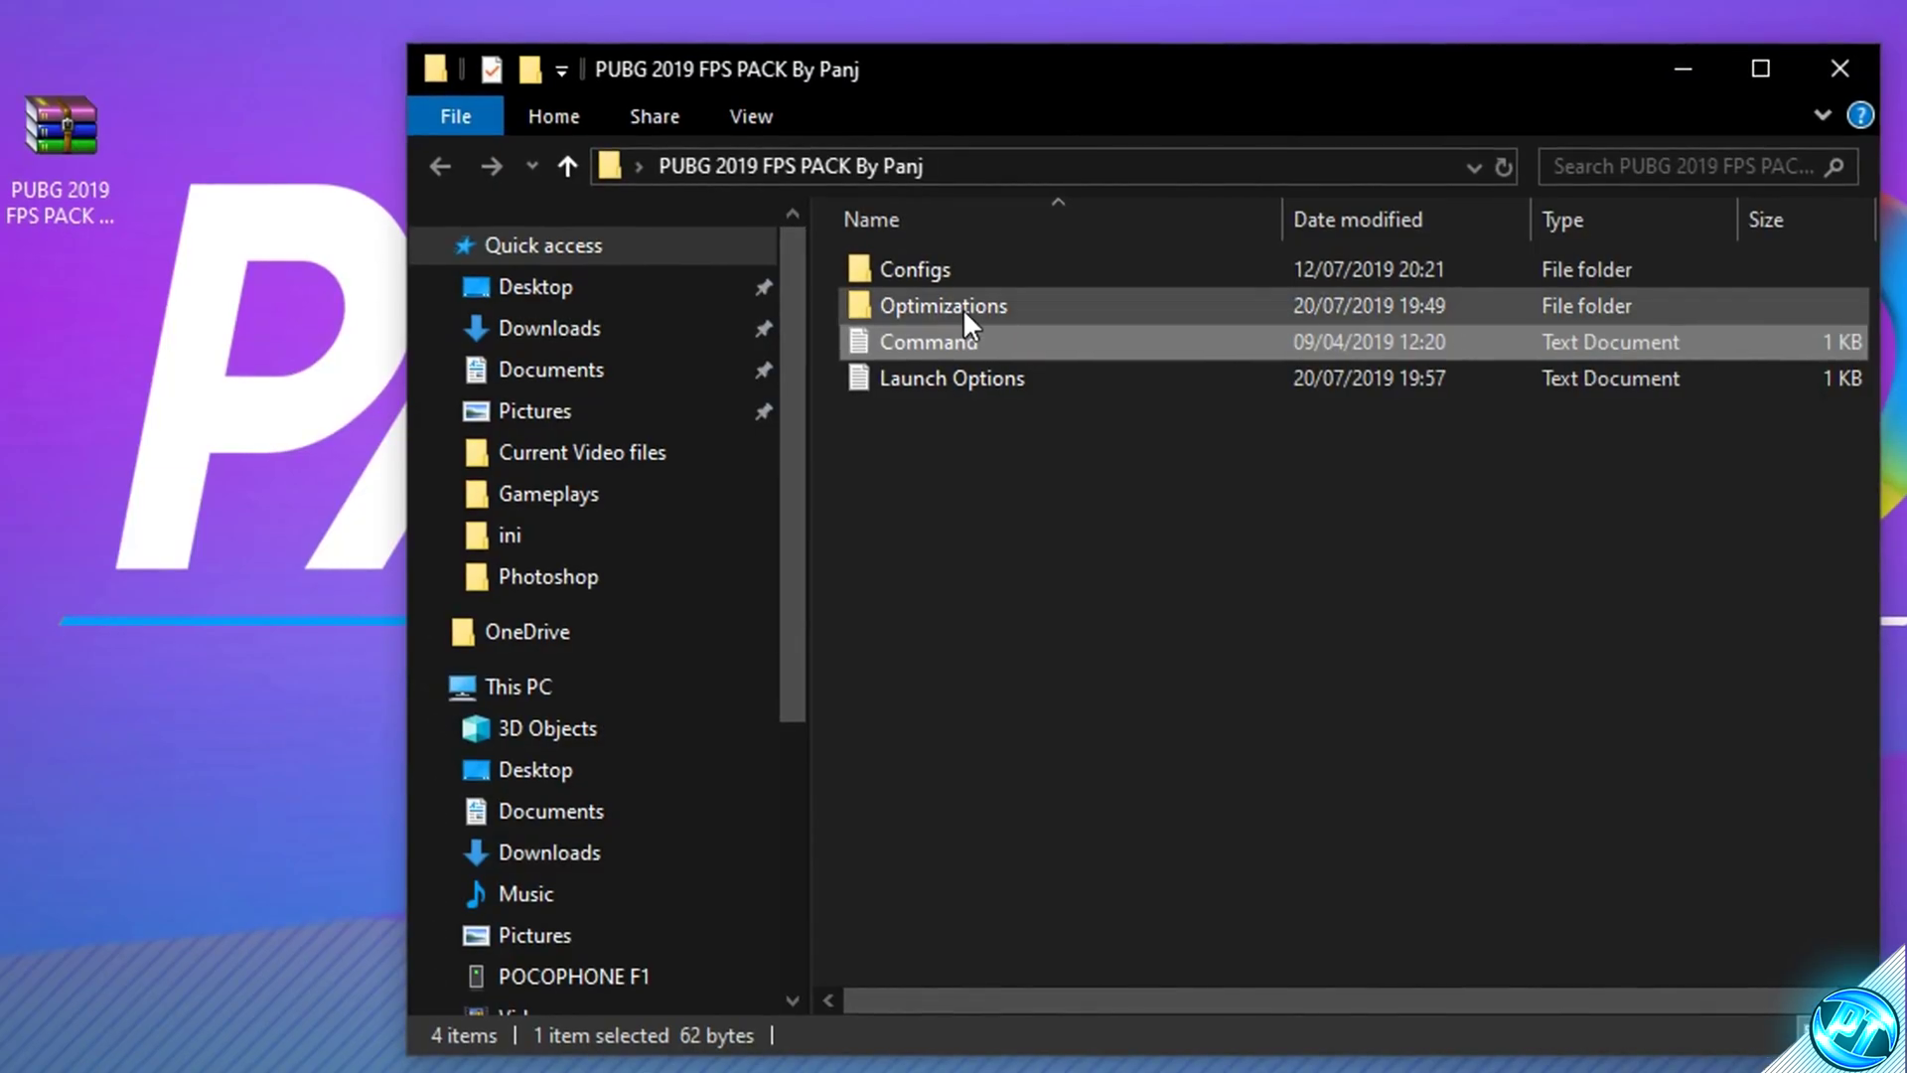
pyautogui.doubleClick(1312, 533)
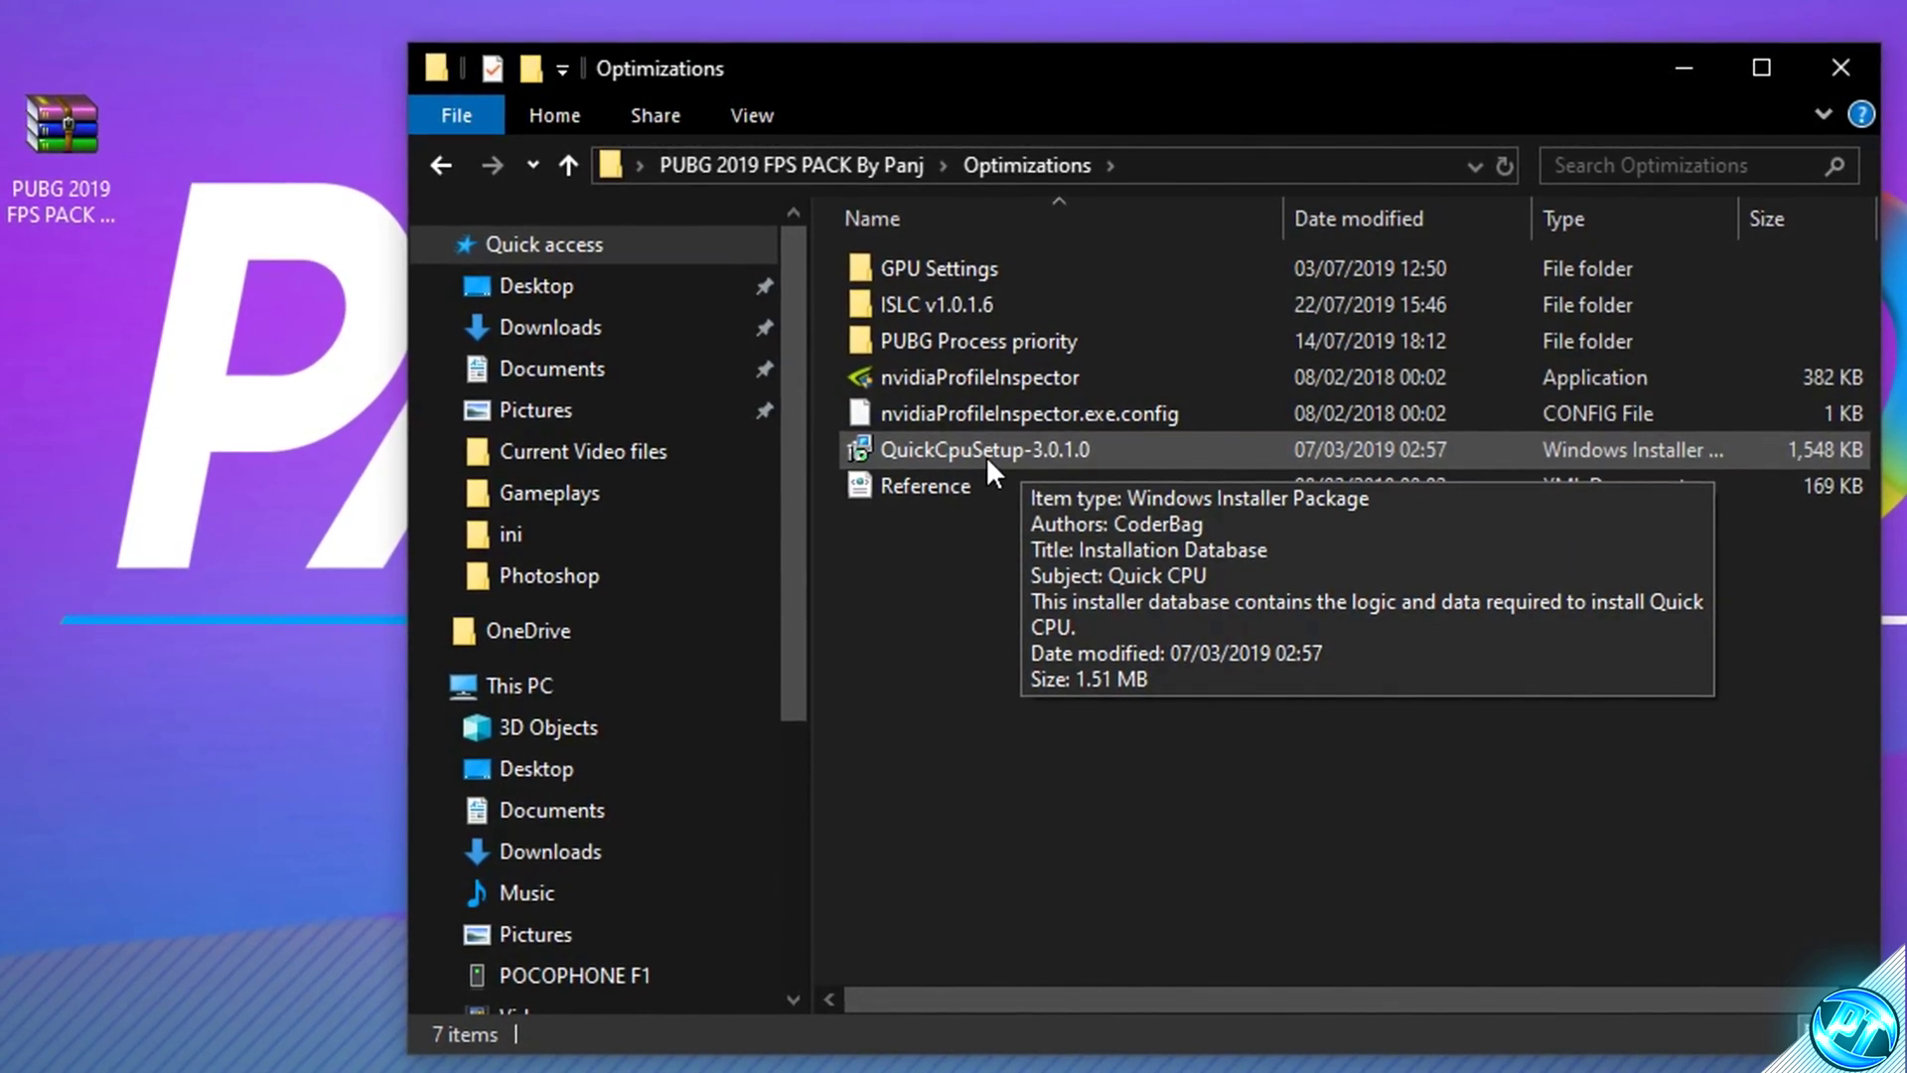
pyautogui.doubleClick(914, 447)
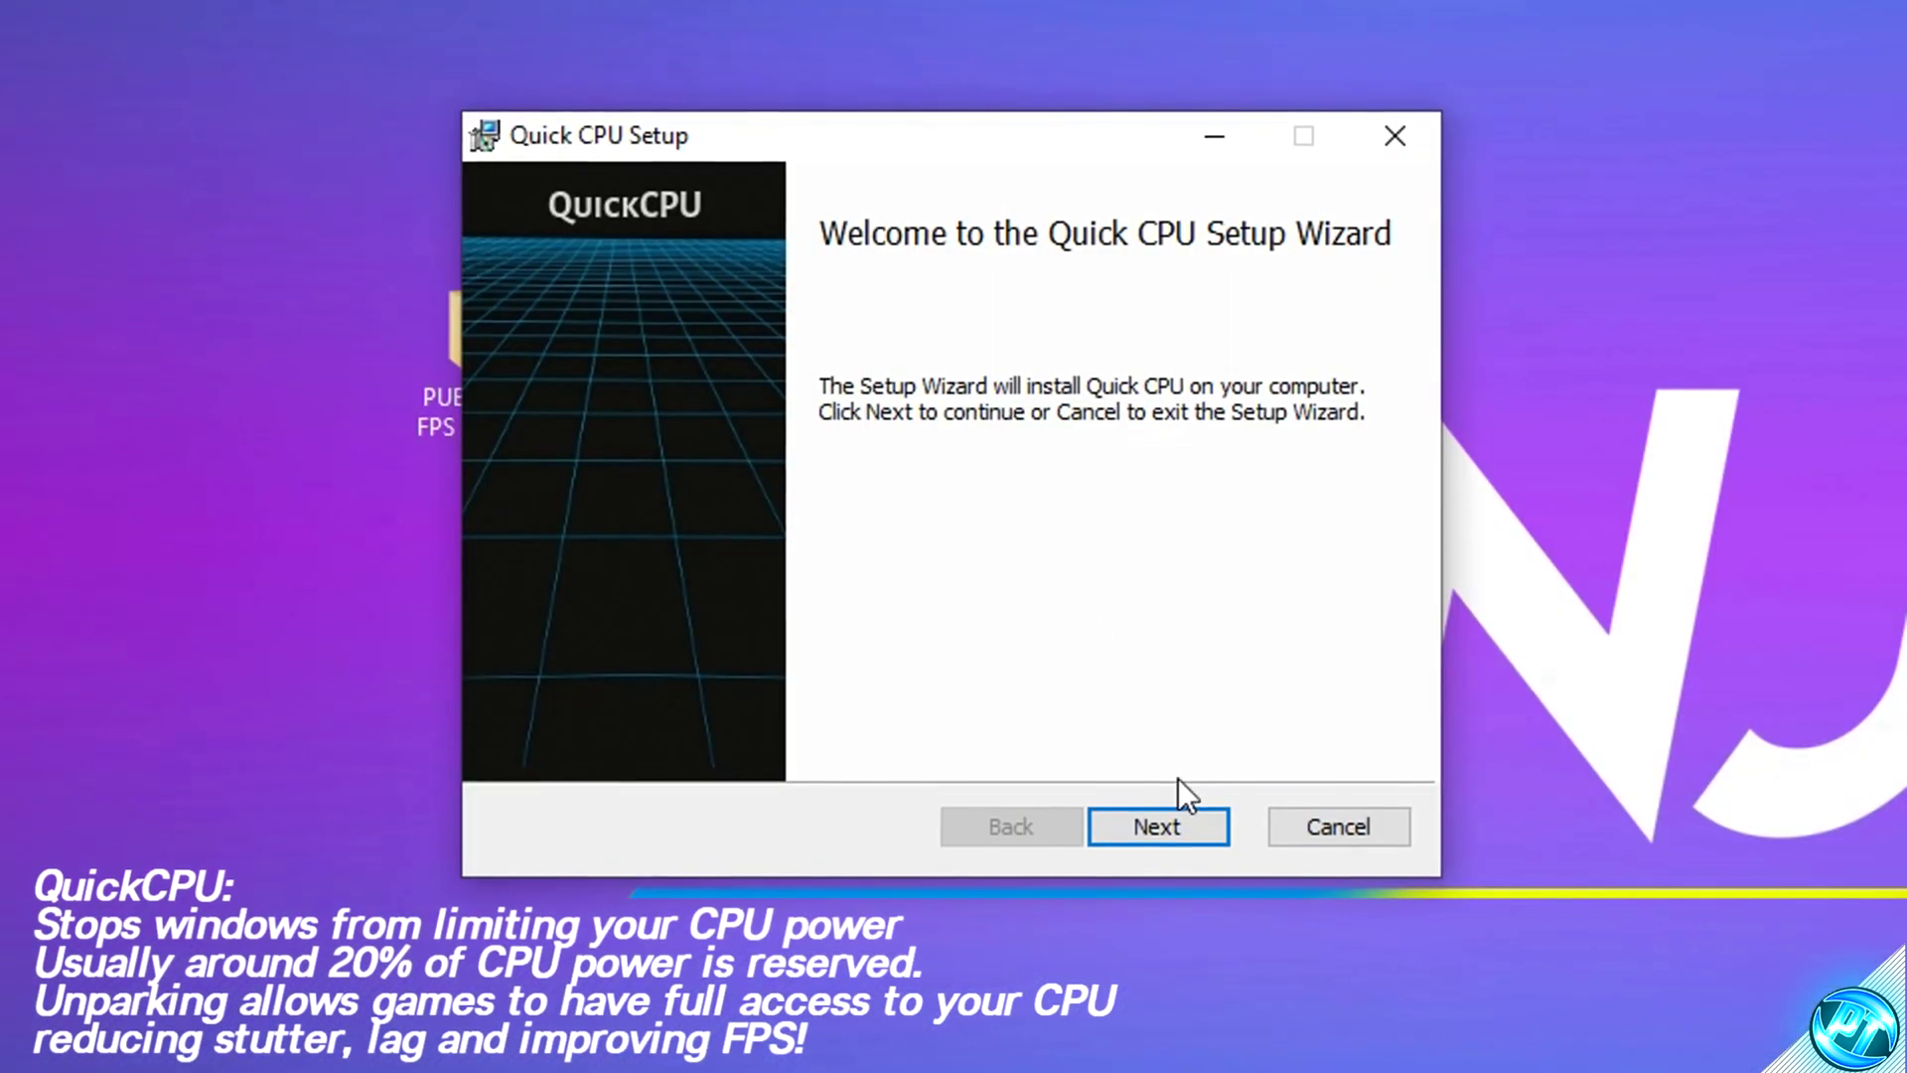
# Accept the license and install Quick CPU to the default folder, launching it on completion and dismissing the update notice
pyautogui.click(1172, 826)
pyautogui.click(742, 737)
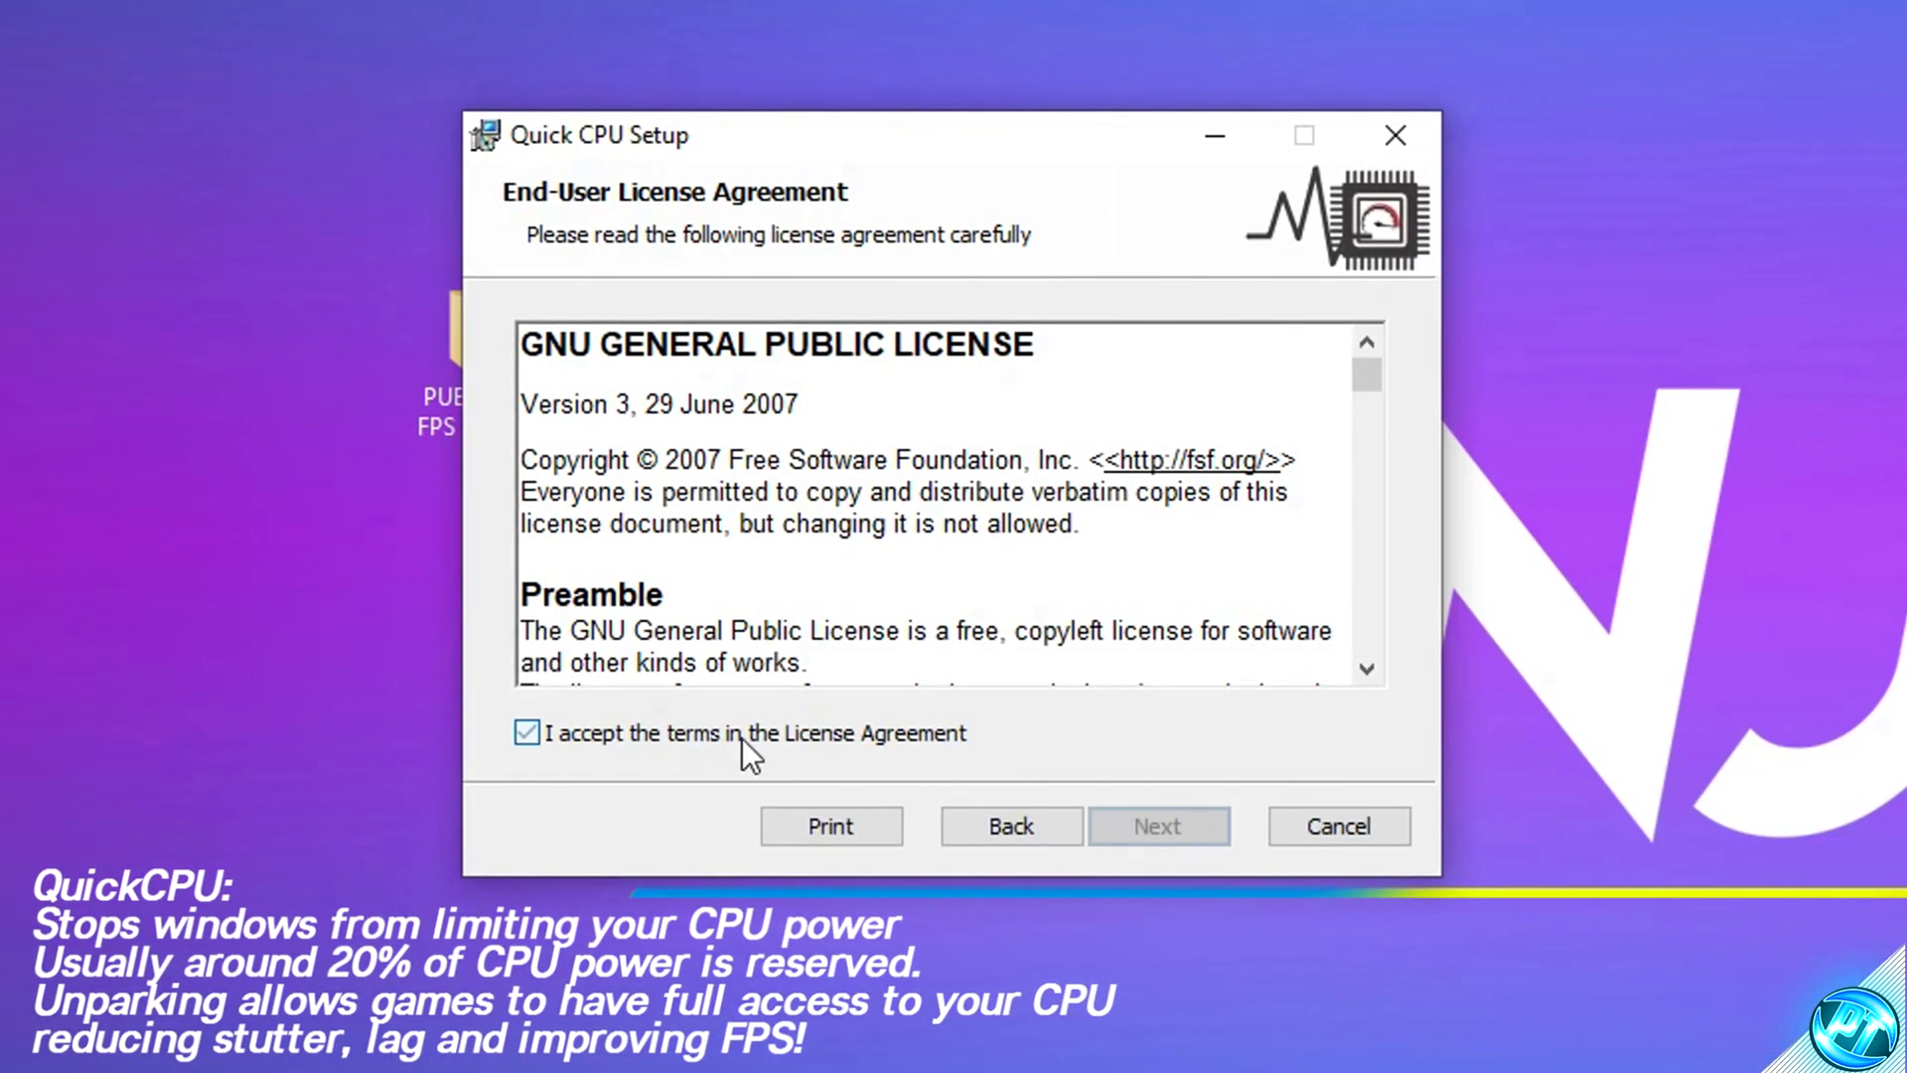
pyautogui.click(1142, 830)
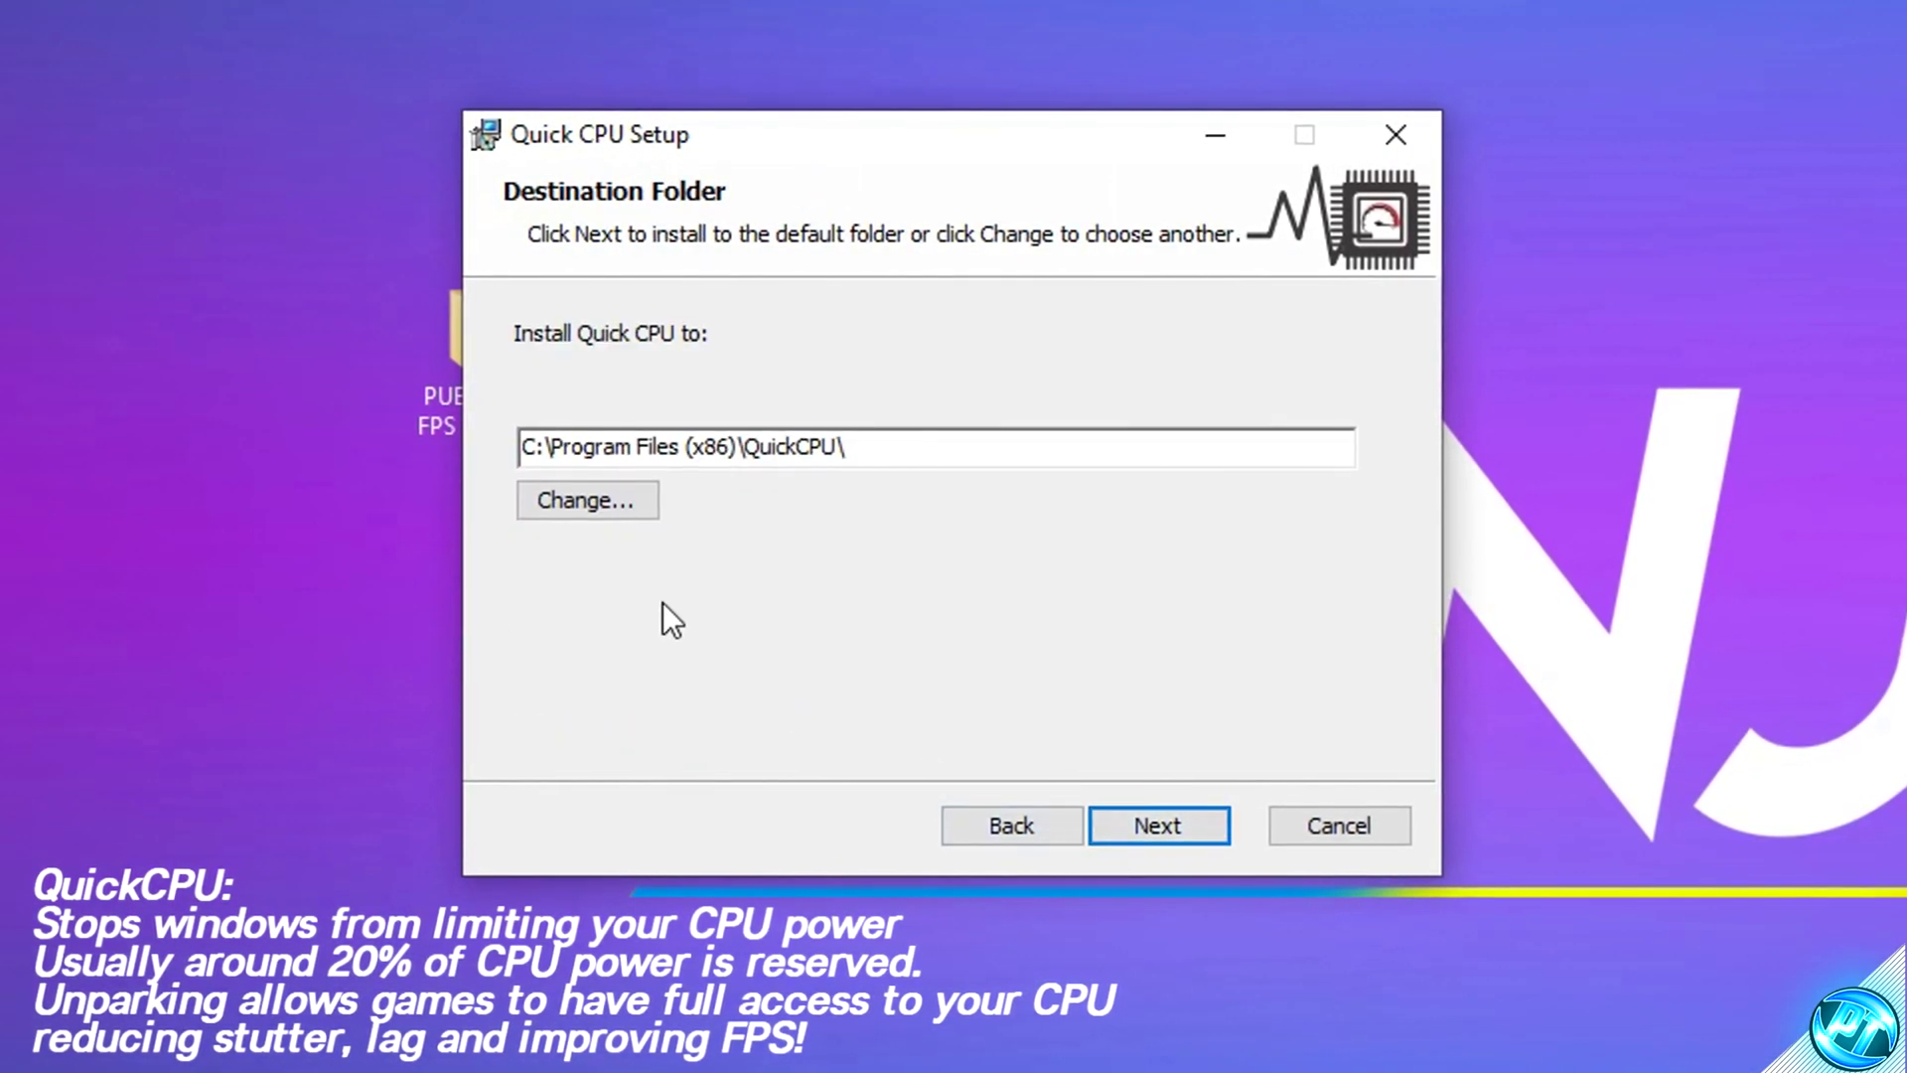
pyautogui.click(1162, 823)
pyautogui.click(1157, 824)
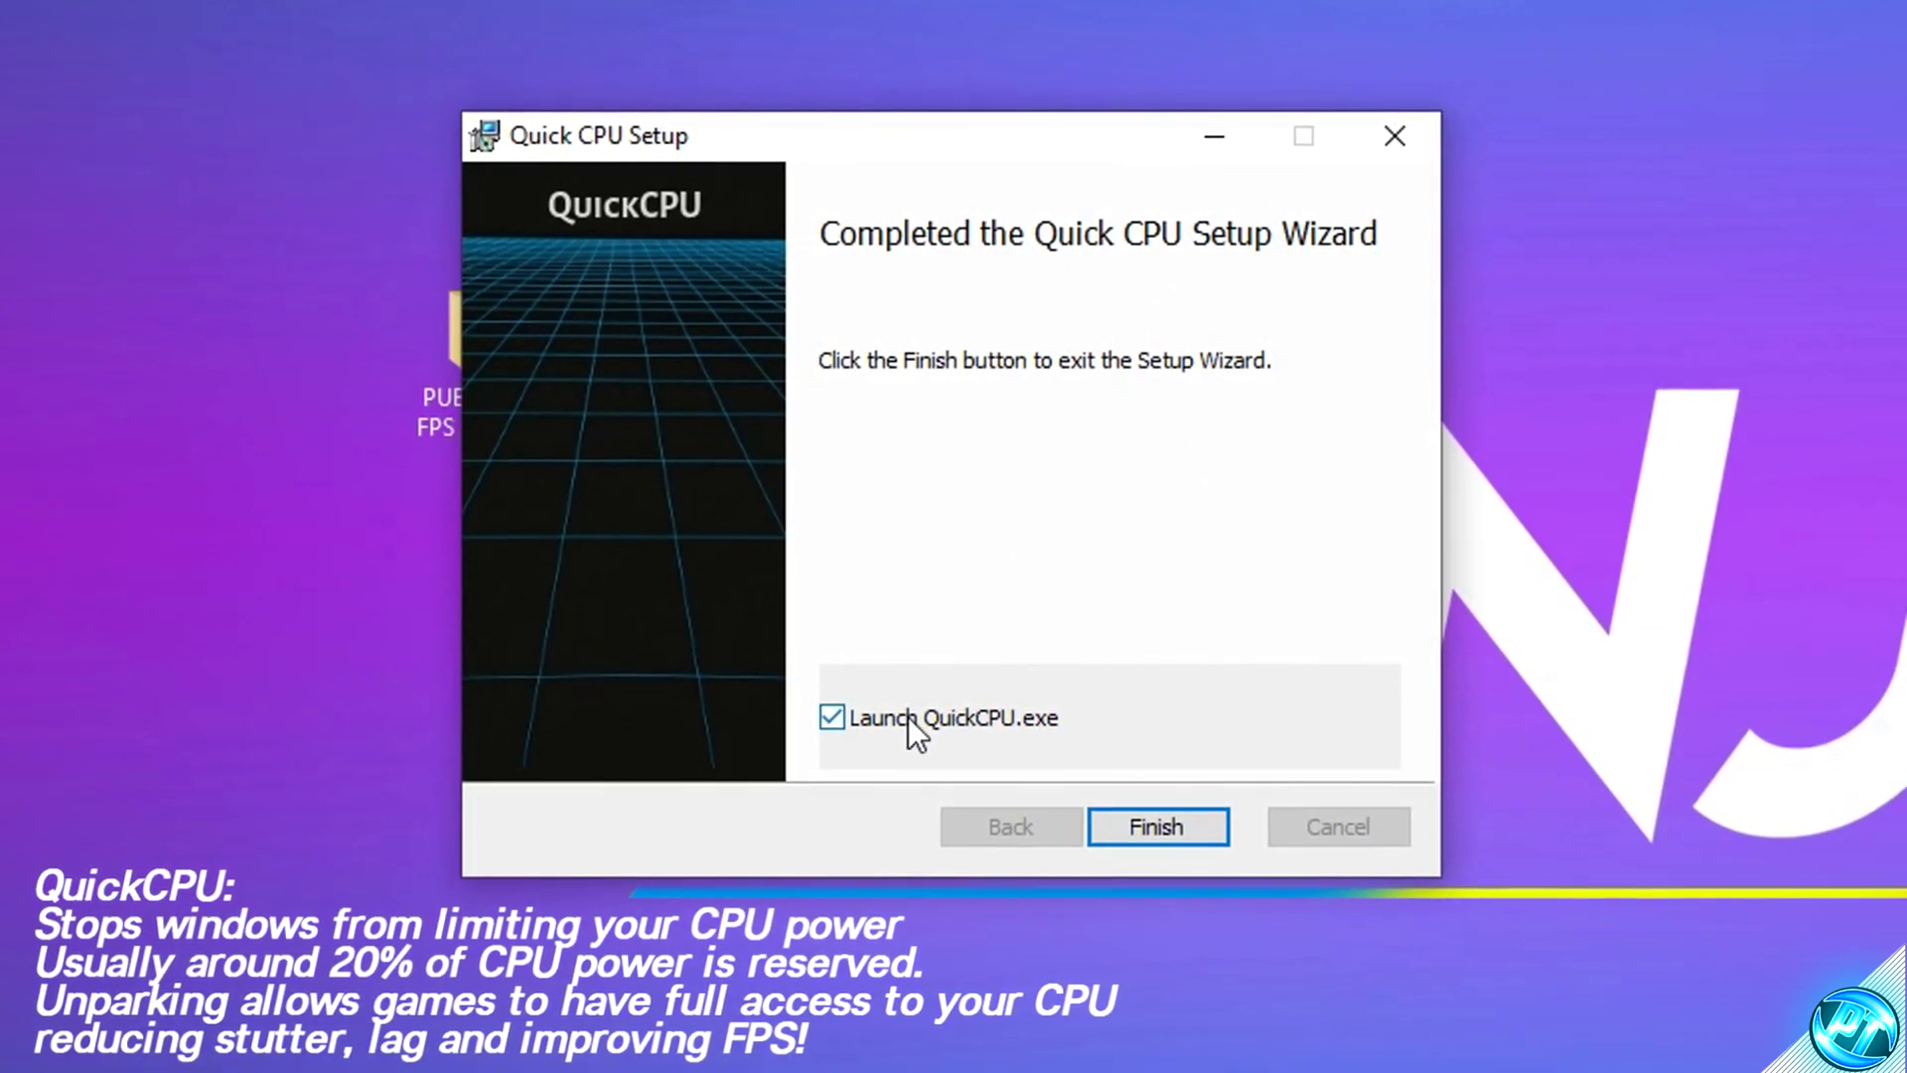
pyautogui.click(1184, 837)
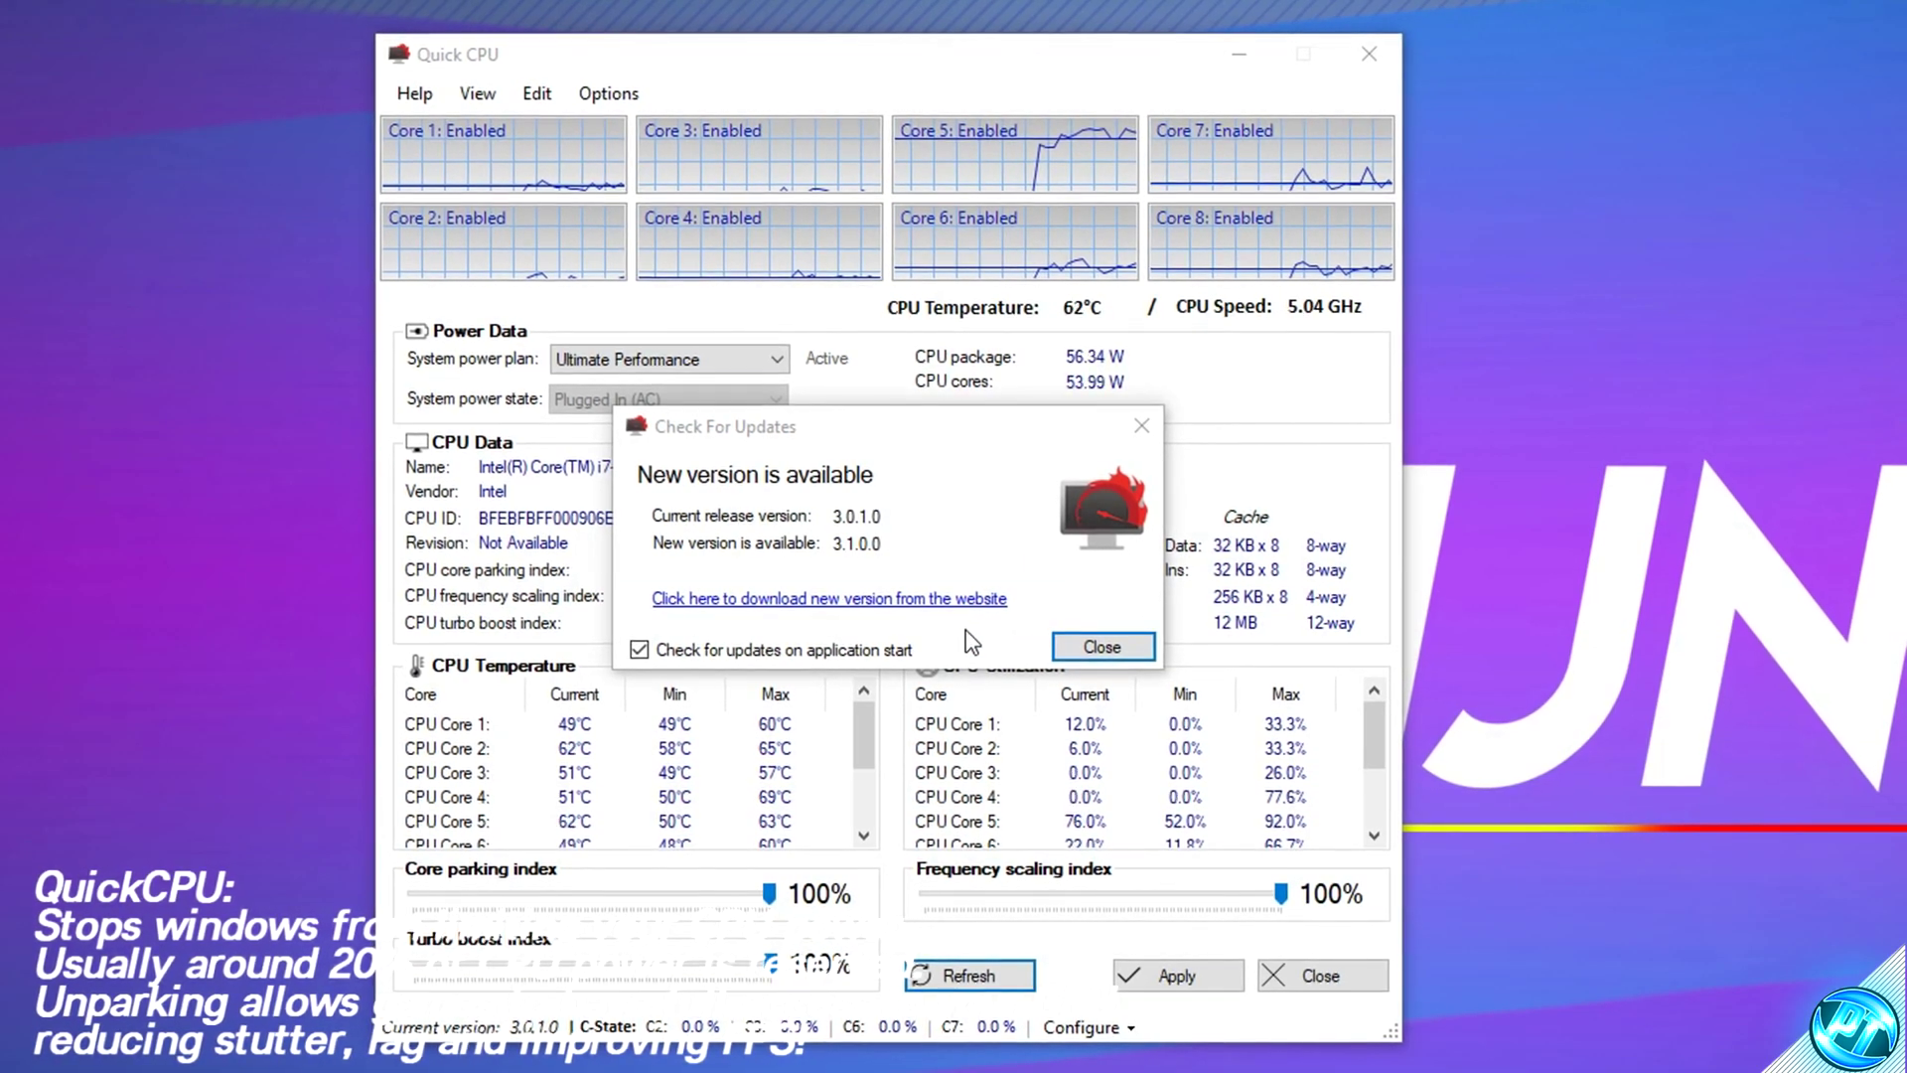
pyautogui.click(1105, 648)
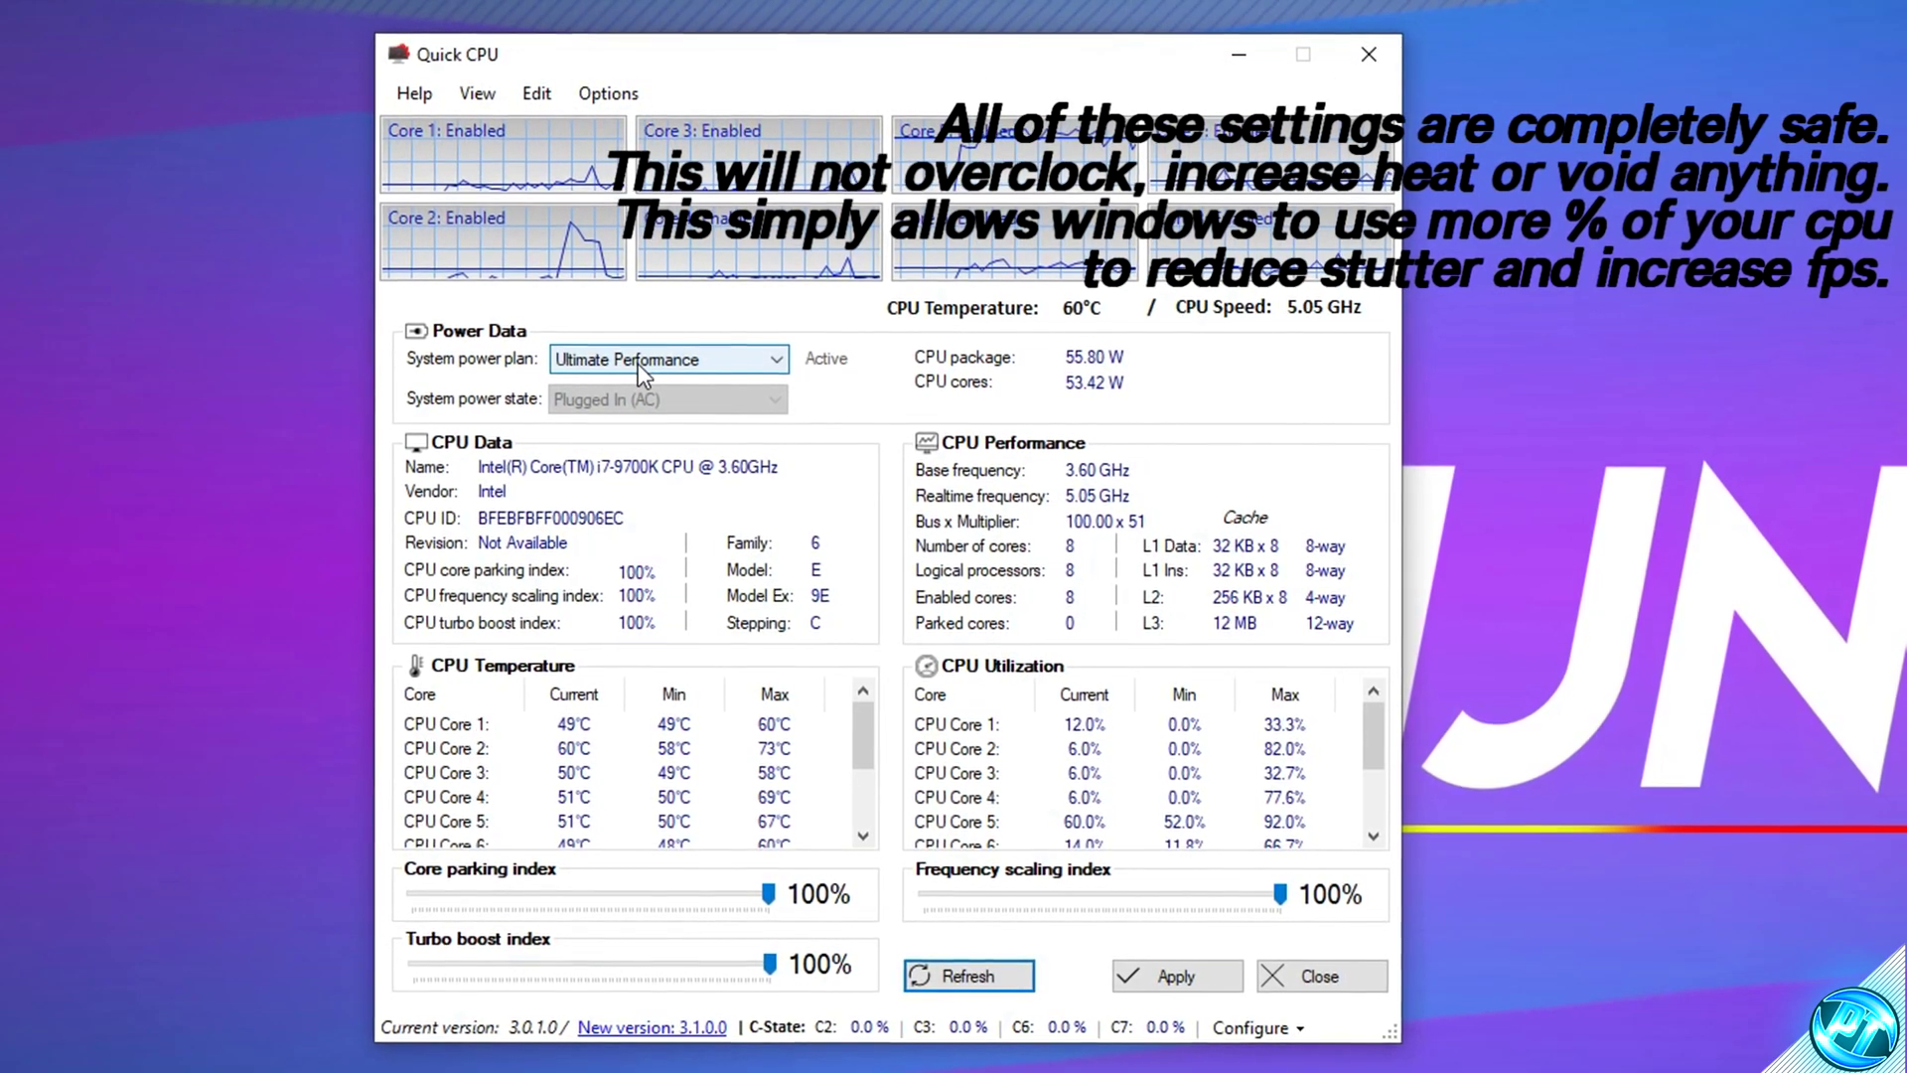
# Select Ultimate Performance as the system power plan and set the core parking index to 100%
pyautogui.click(639, 364)
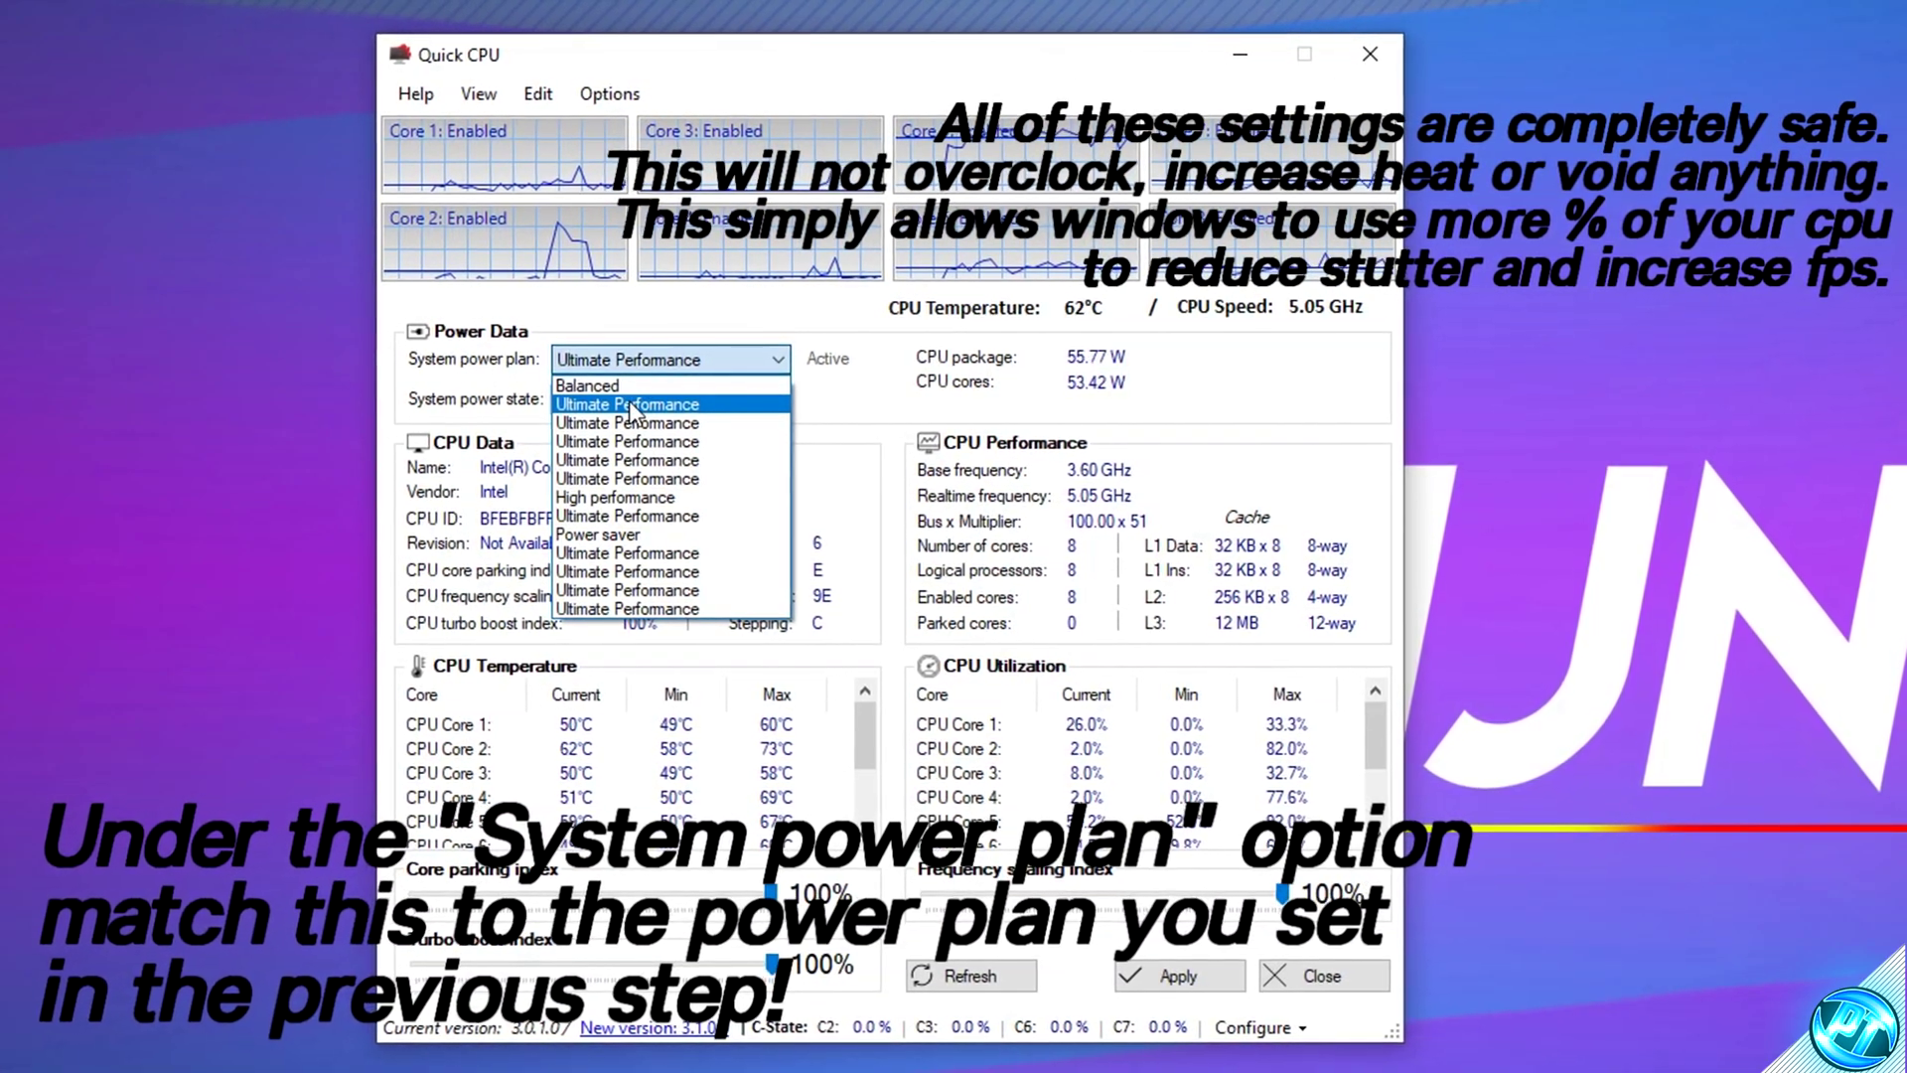
pyautogui.click(632, 405)
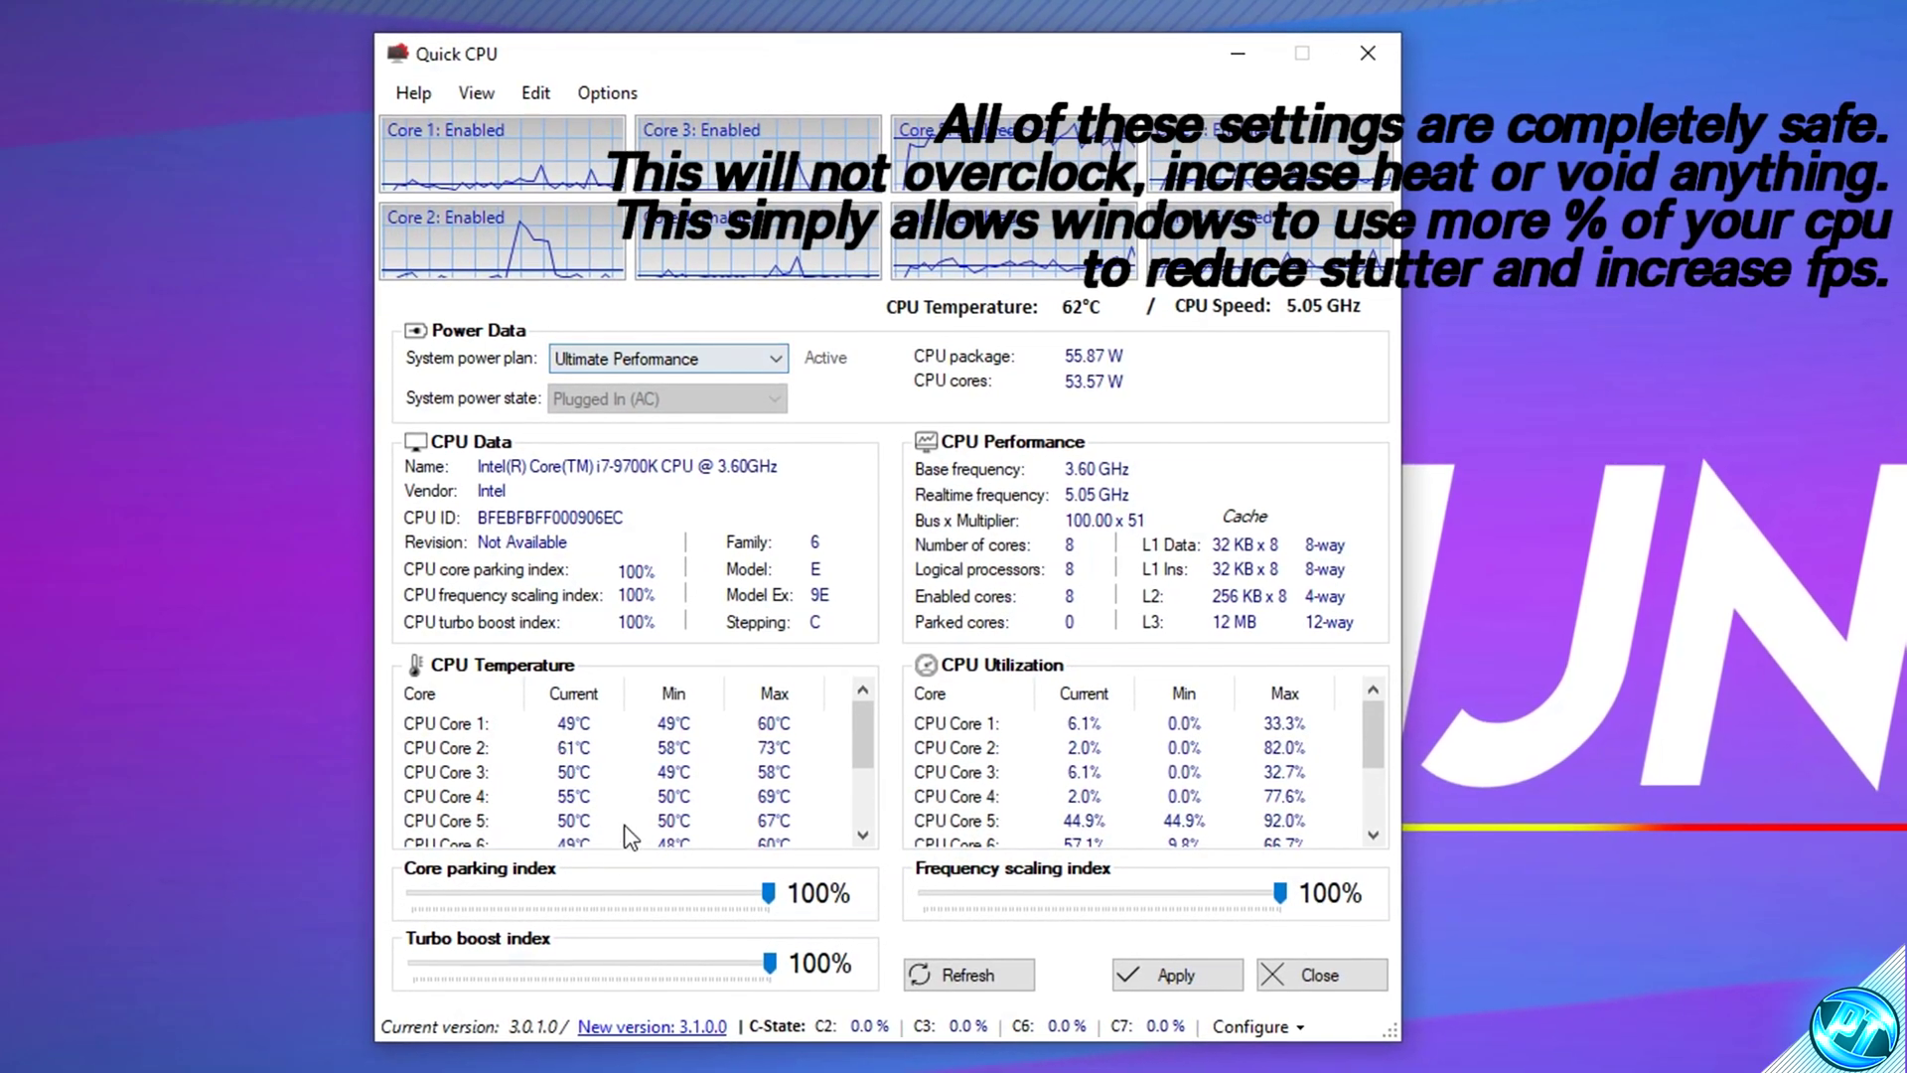
pyautogui.moveTo(768, 893); pyautogui.dragTo(735, 893)
pyautogui.moveTo(599, 894); pyautogui.dragTo(586, 895)
pyautogui.moveTo(766, 894); pyautogui.dragTo(815, 894)
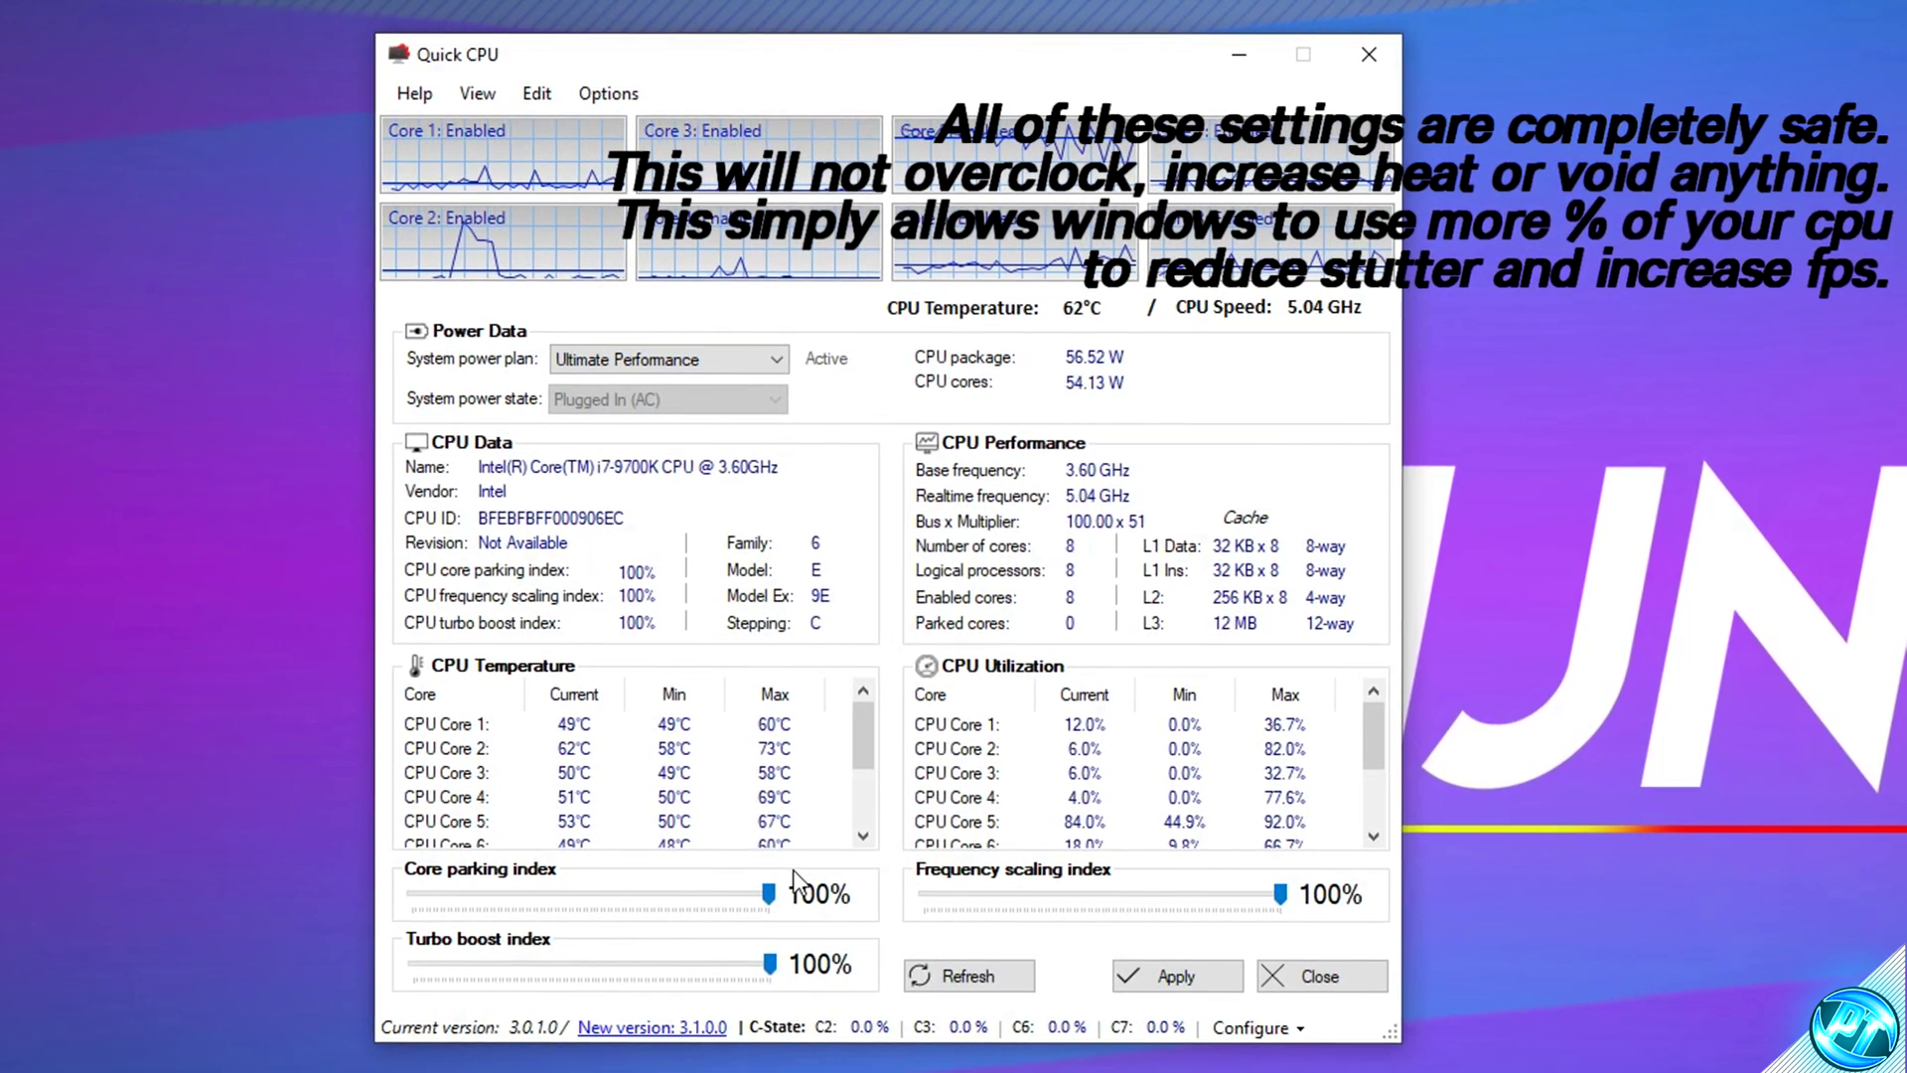
# Set the frequency scaling and turbo boost indexes to 100% and apply the CPU changes
pyautogui.moveTo(1279, 893)
pyautogui.mouseDown()
pyautogui.moveTo(1112, 876)
pyautogui.moveTo(1307, 901)
pyautogui.mouseUp()
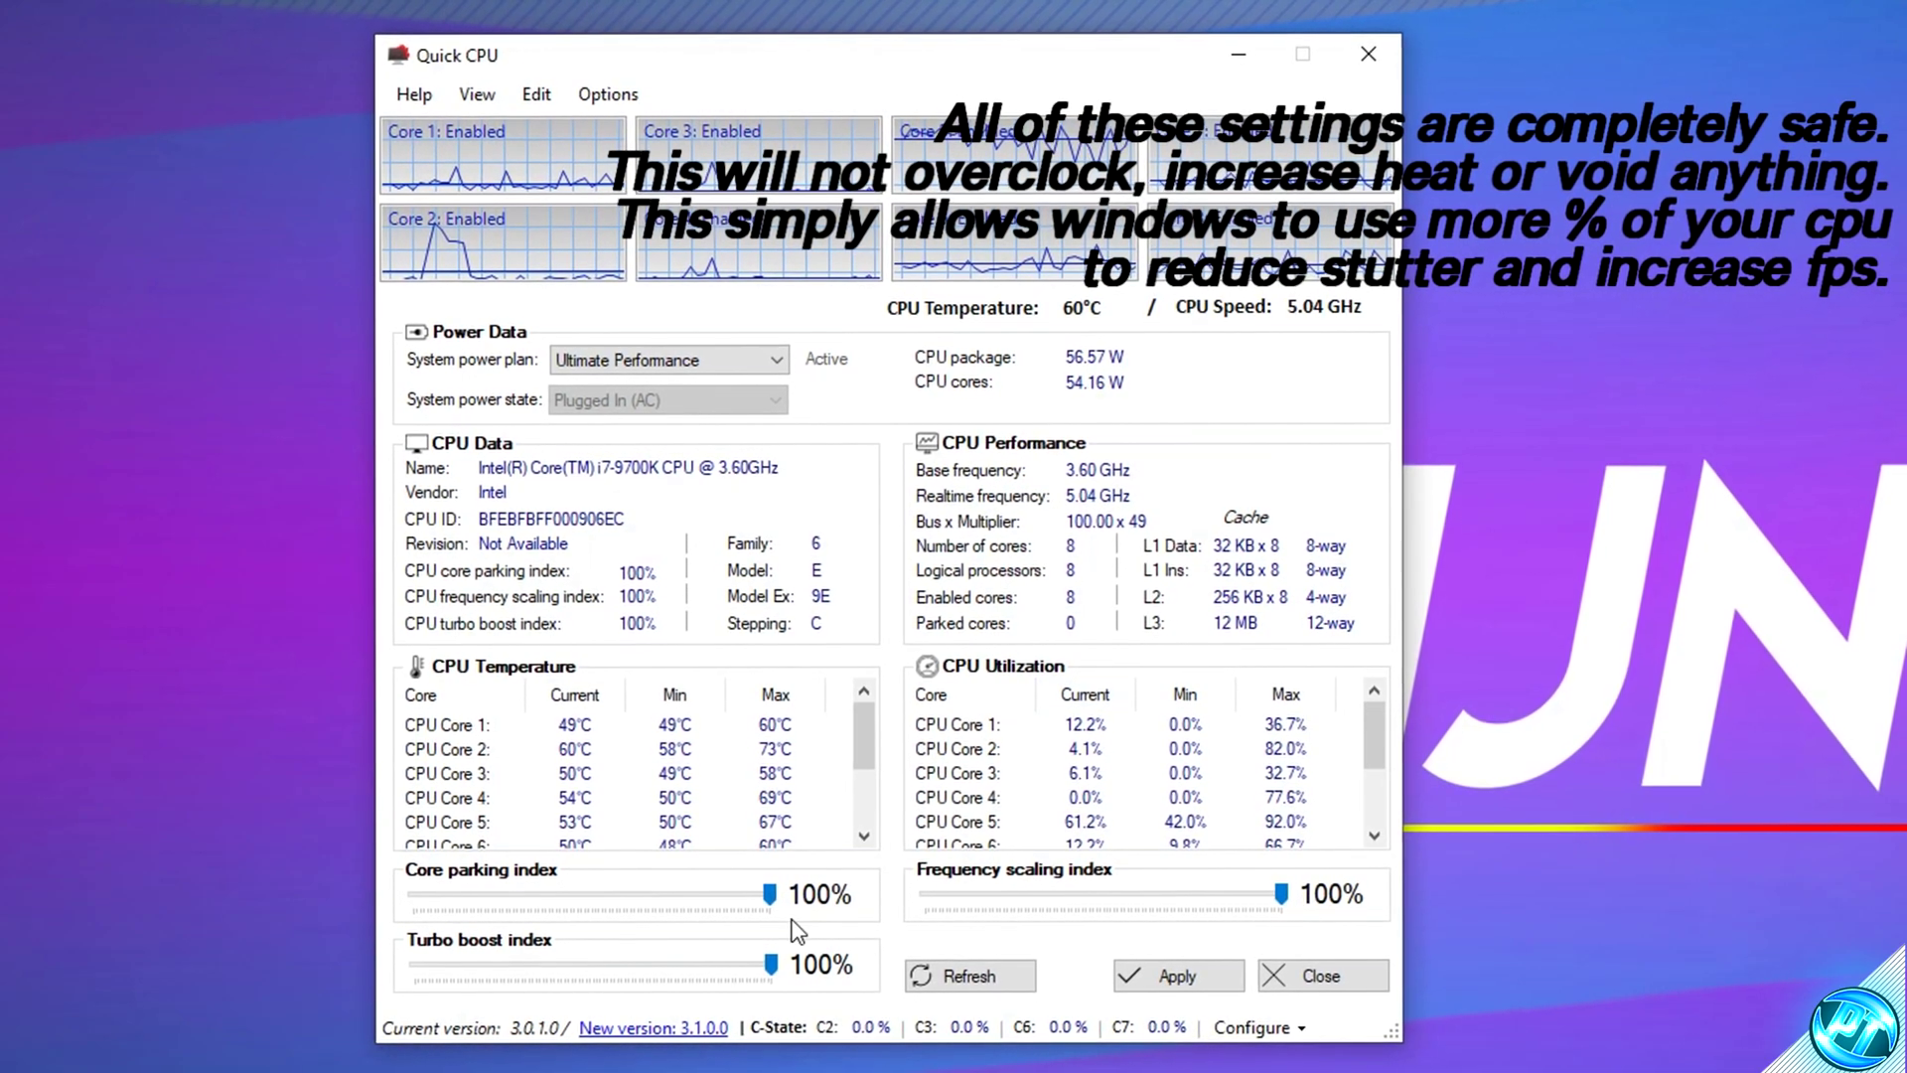
pyautogui.moveTo(768, 962); pyautogui.dragTo(586, 963)
pyautogui.moveTo(797, 972); pyautogui.dragTo(796, 969)
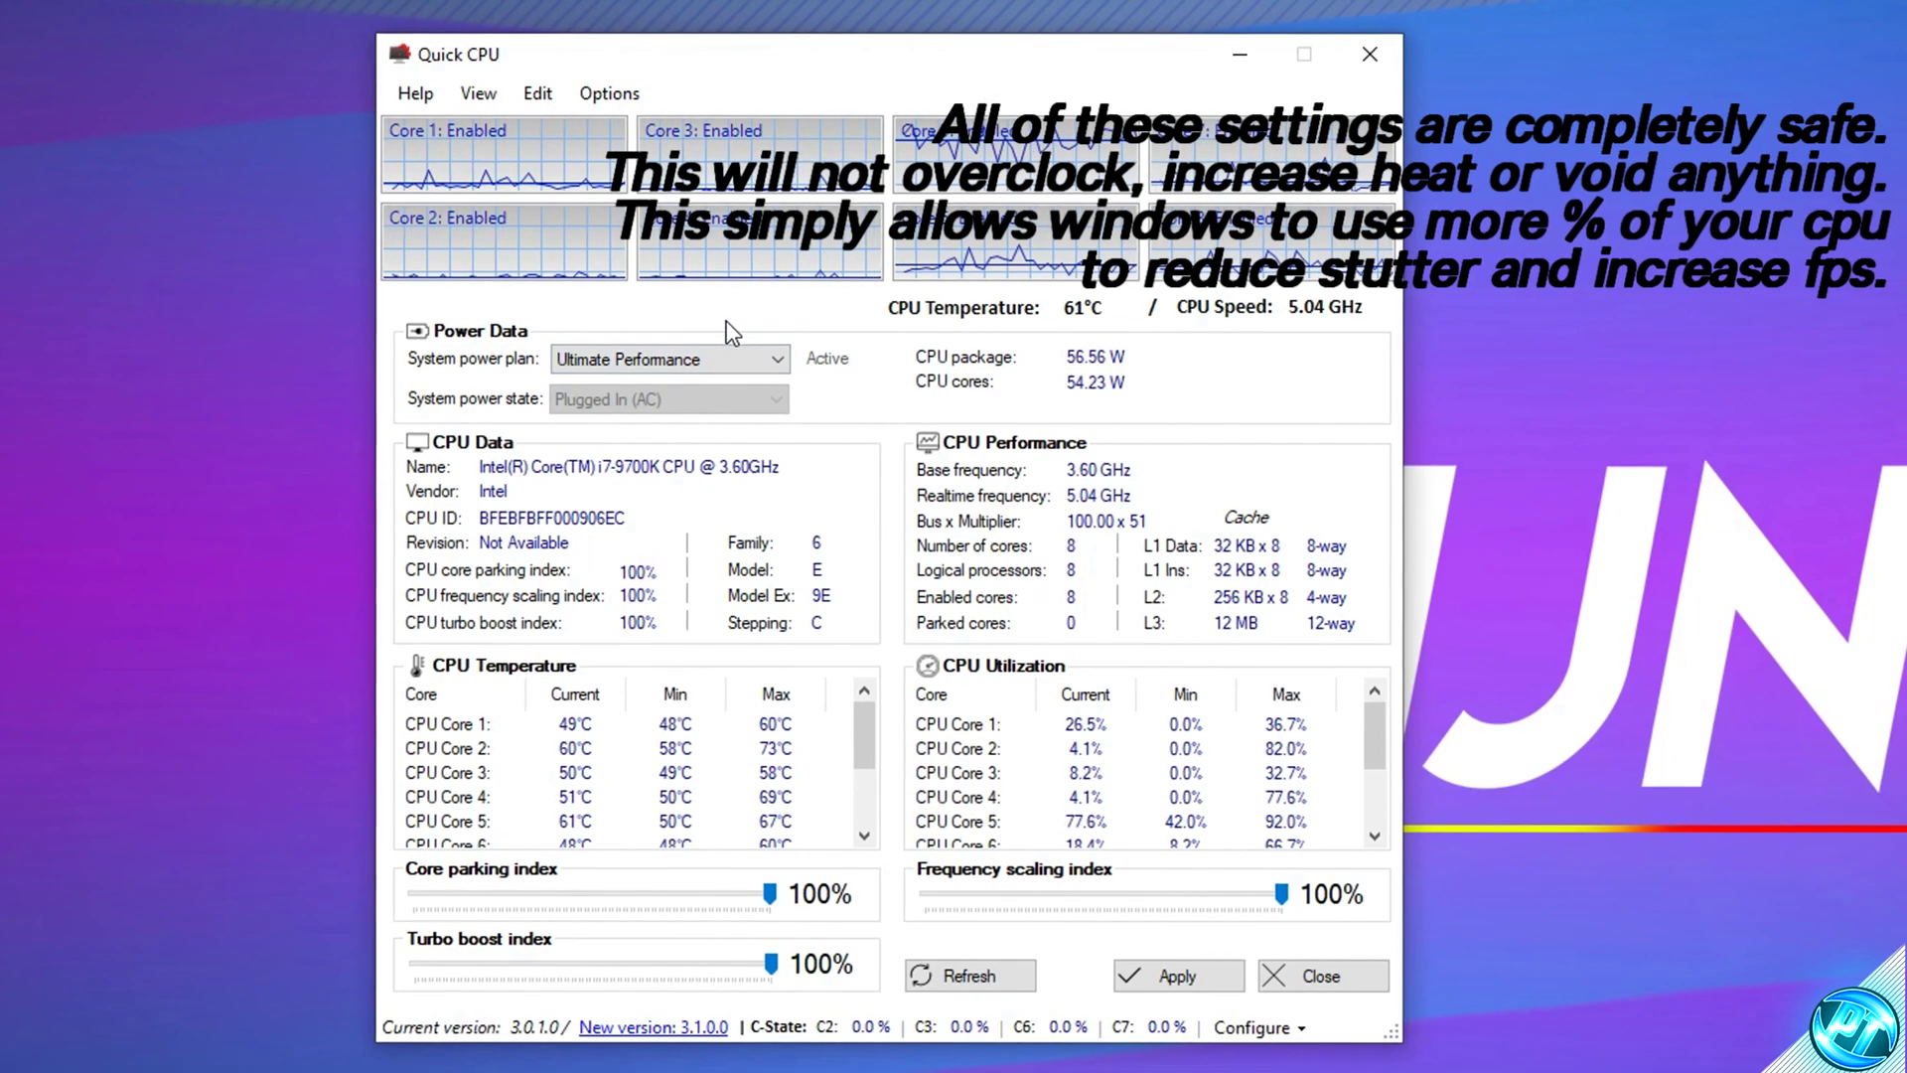
pyautogui.click(1177, 975)
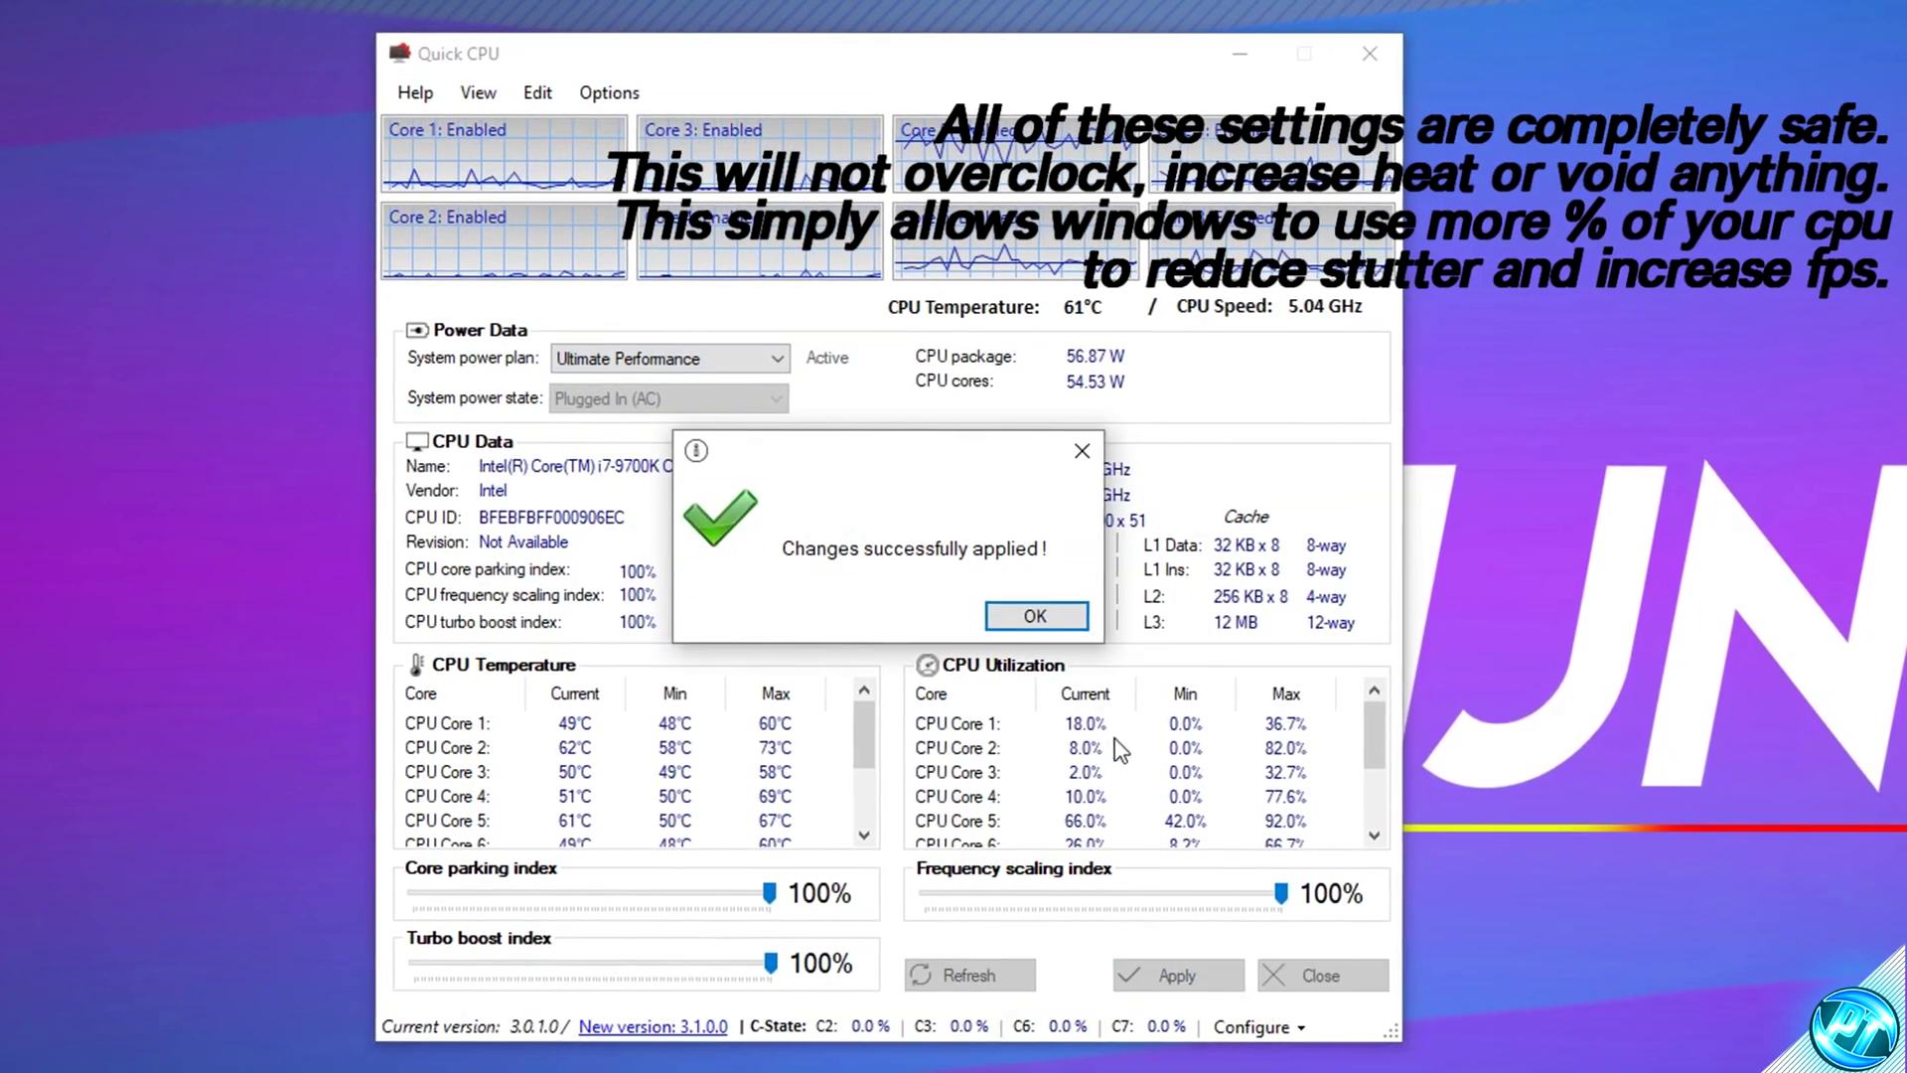
pyautogui.click(1036, 617)
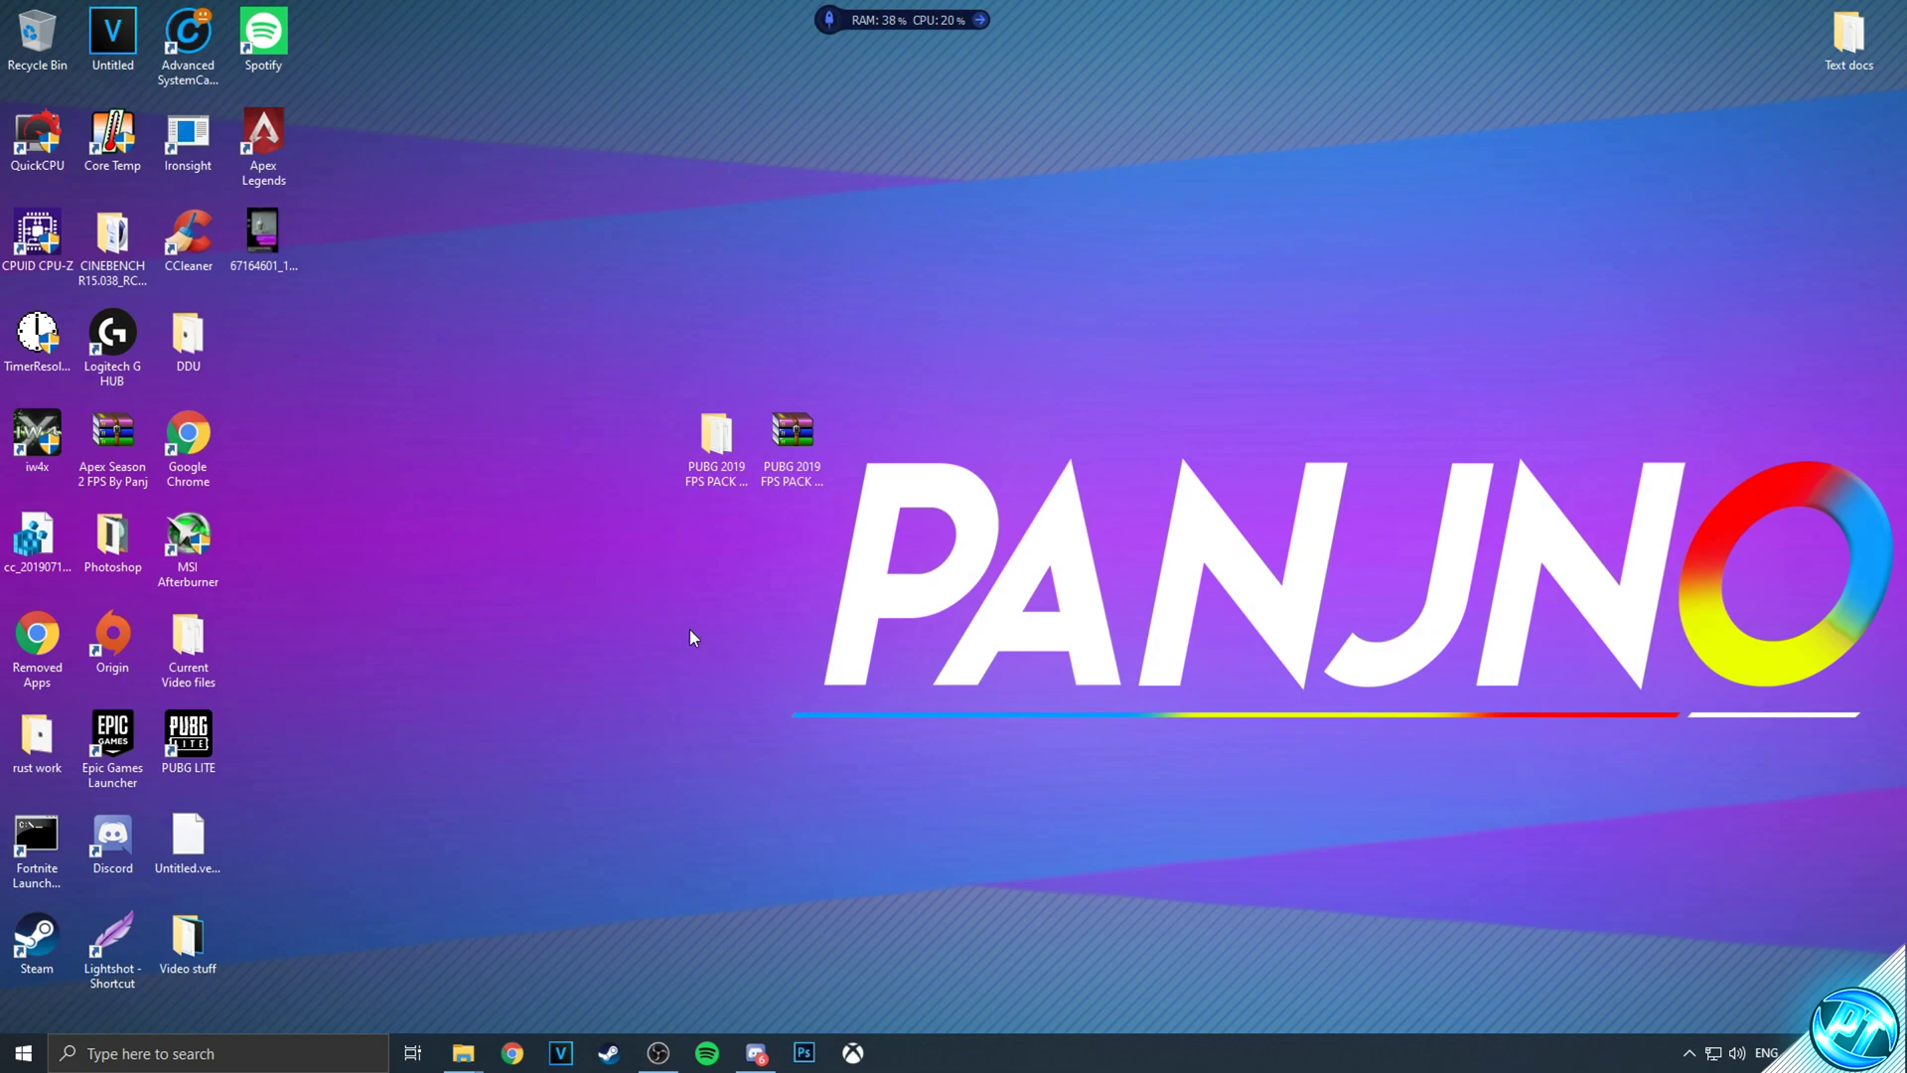
# Open the Optimizations folder of the PUBG 2019 FPS pack and locate its GPU Settings folder
pyautogui.doubleClick(706, 434)
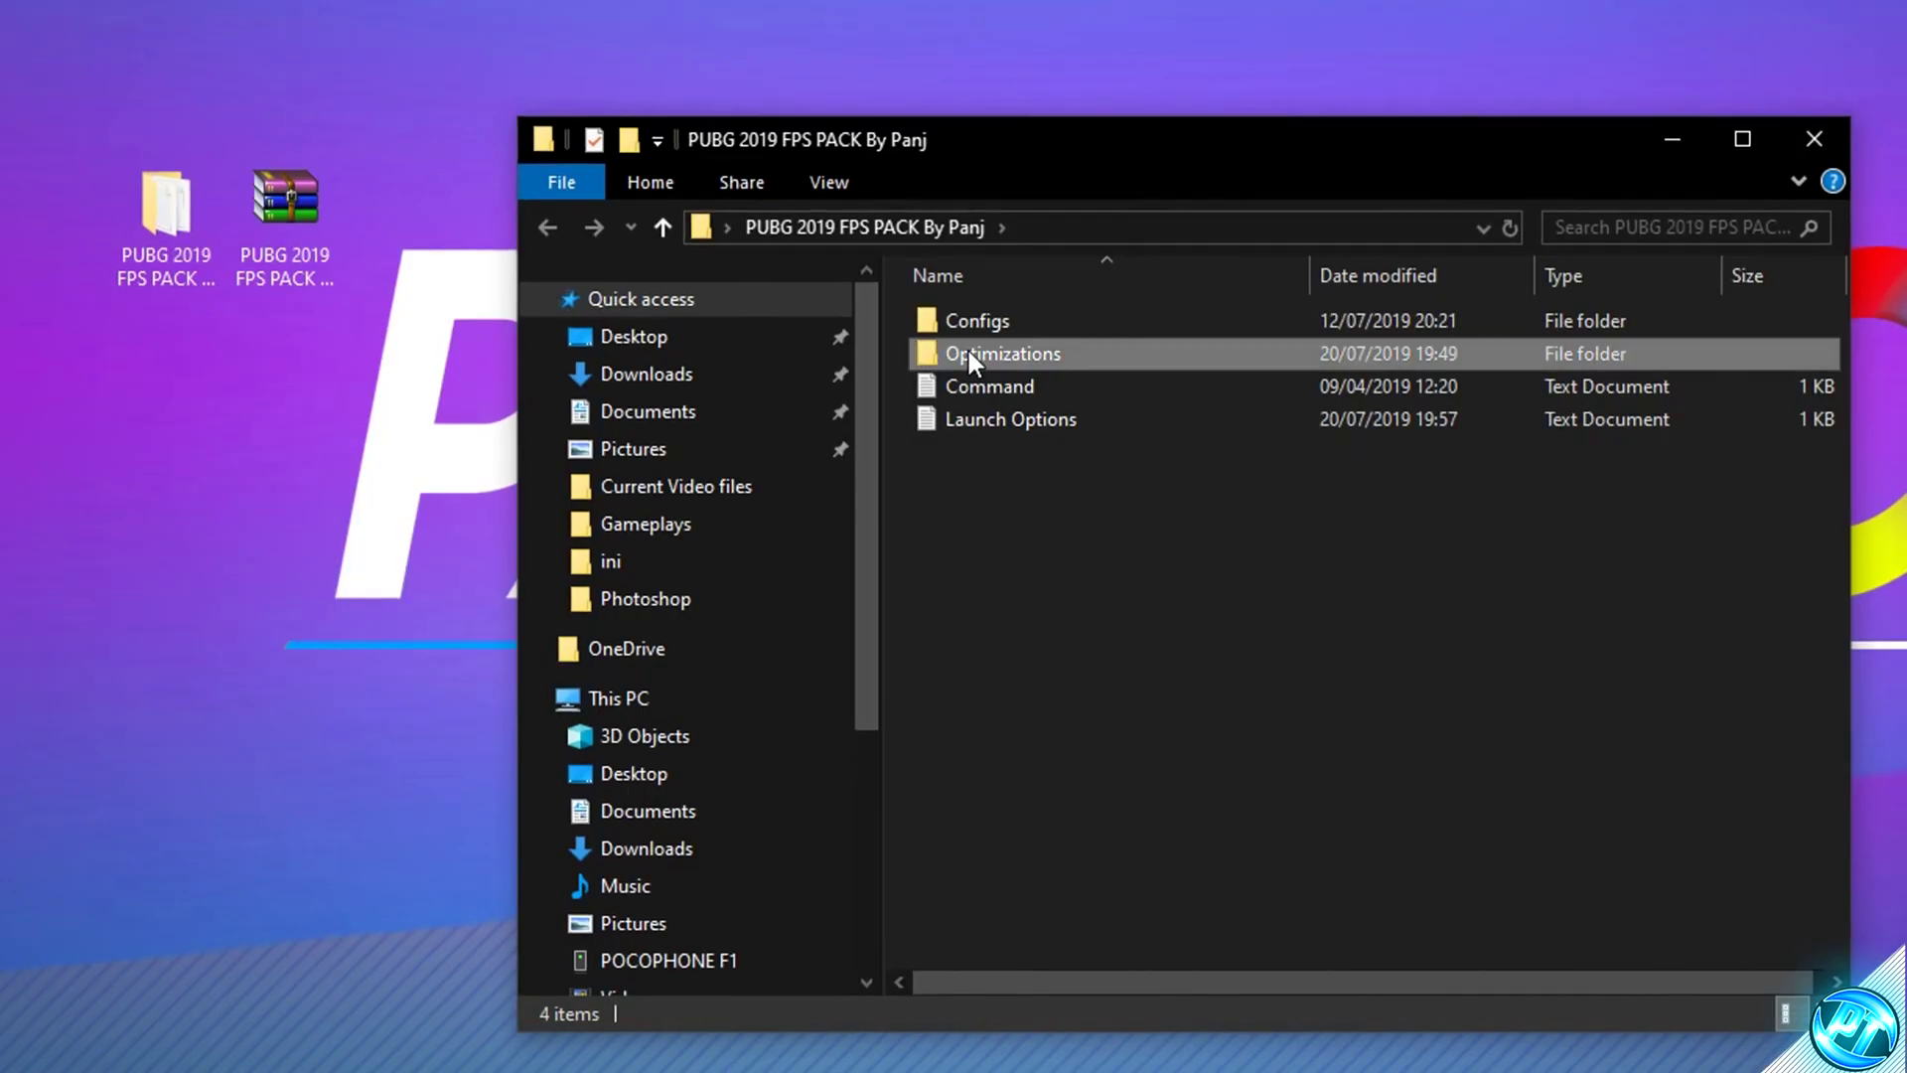
pyautogui.doubleClick(1232, 530)
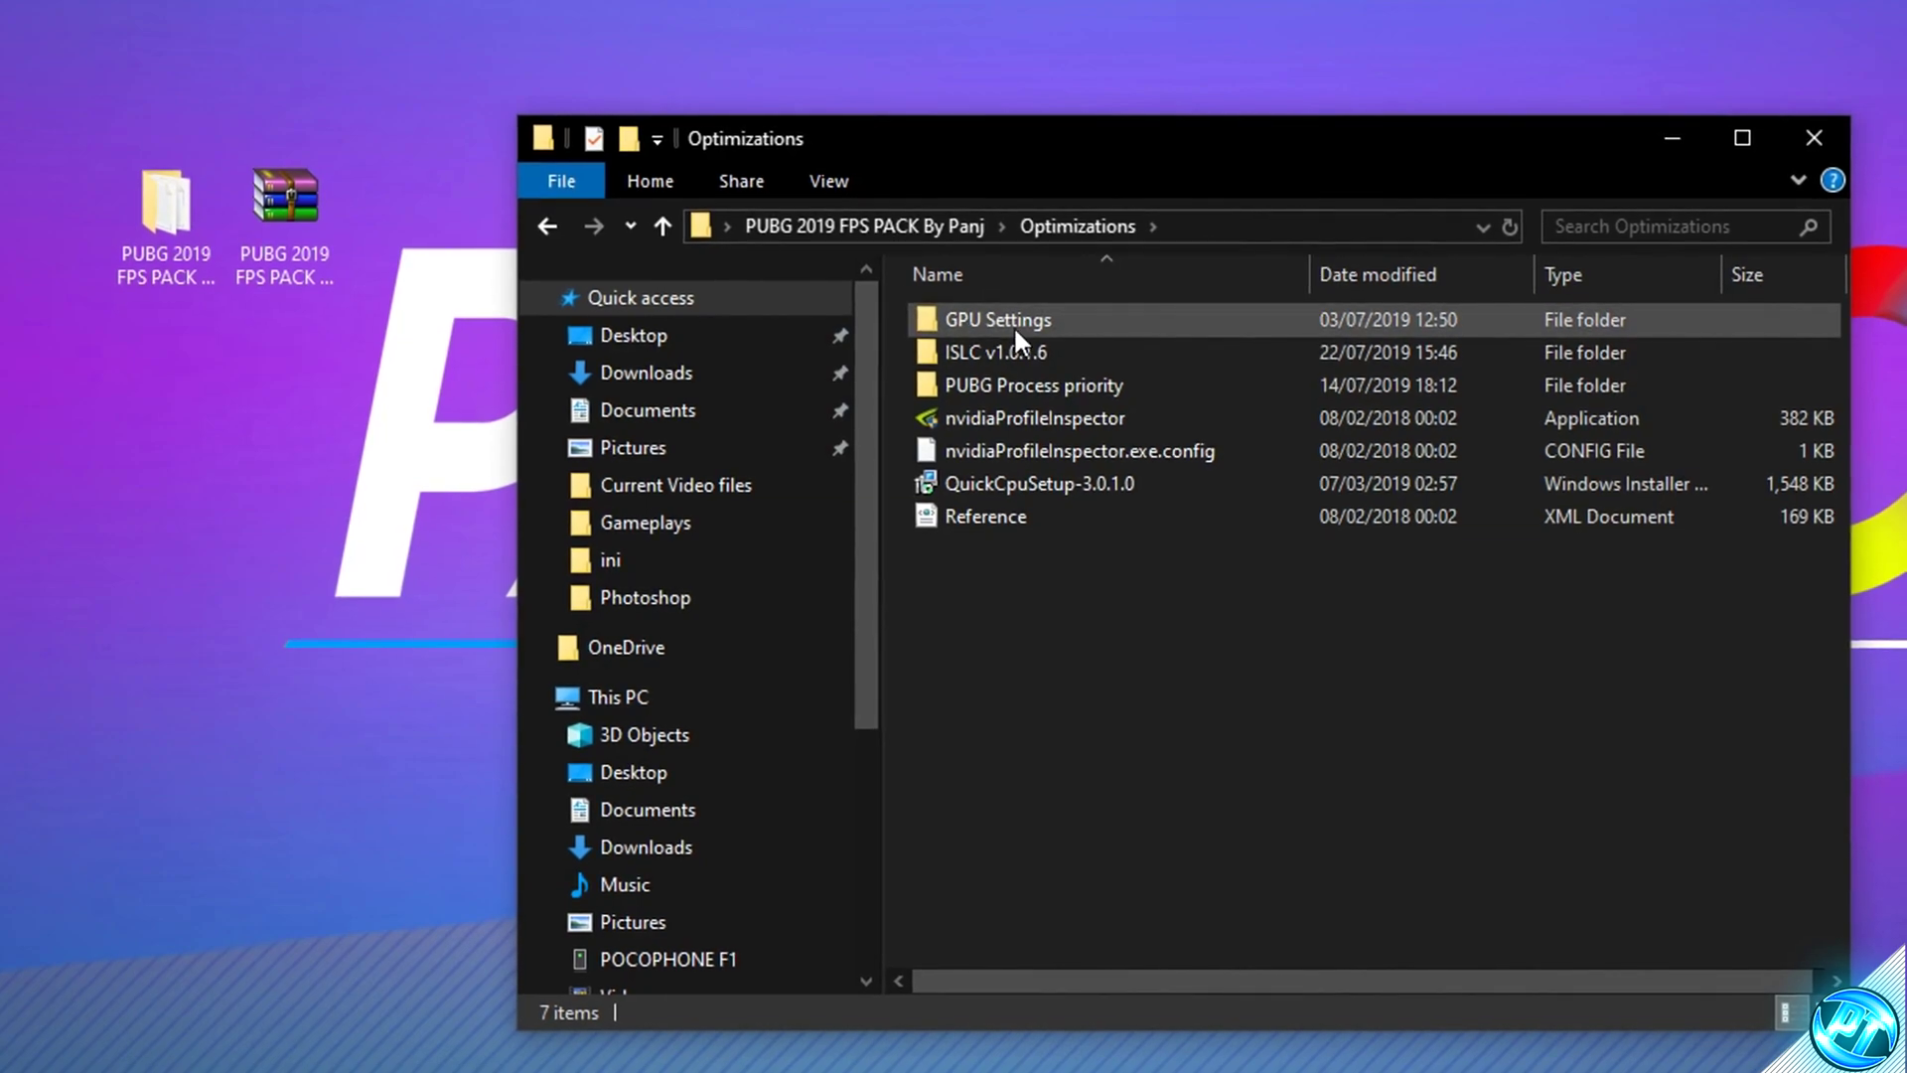
pyautogui.moveTo(1013, 325)
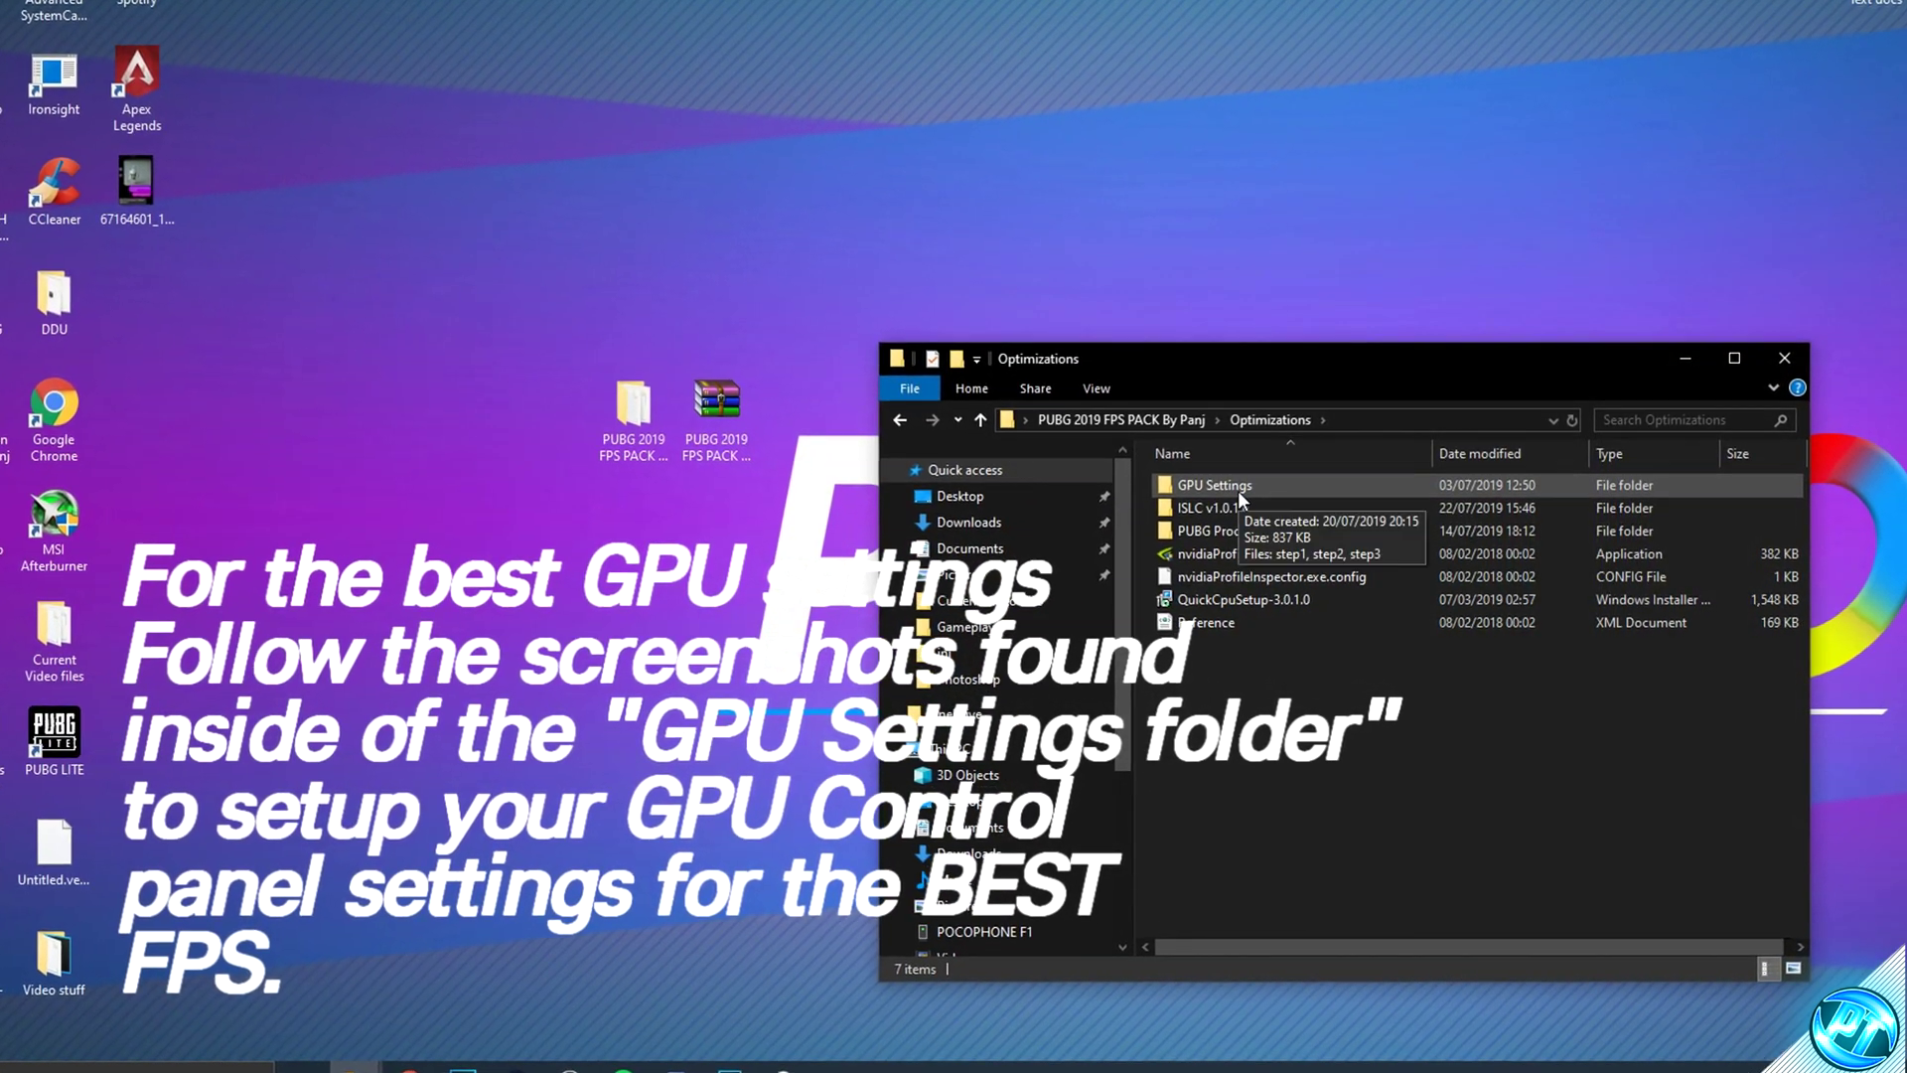
# Open the NVIDIA Control Panel from the desktop and launch nvidiaProfileInspector from the Optimizations folder
pyautogui.rightClick(881, 204)
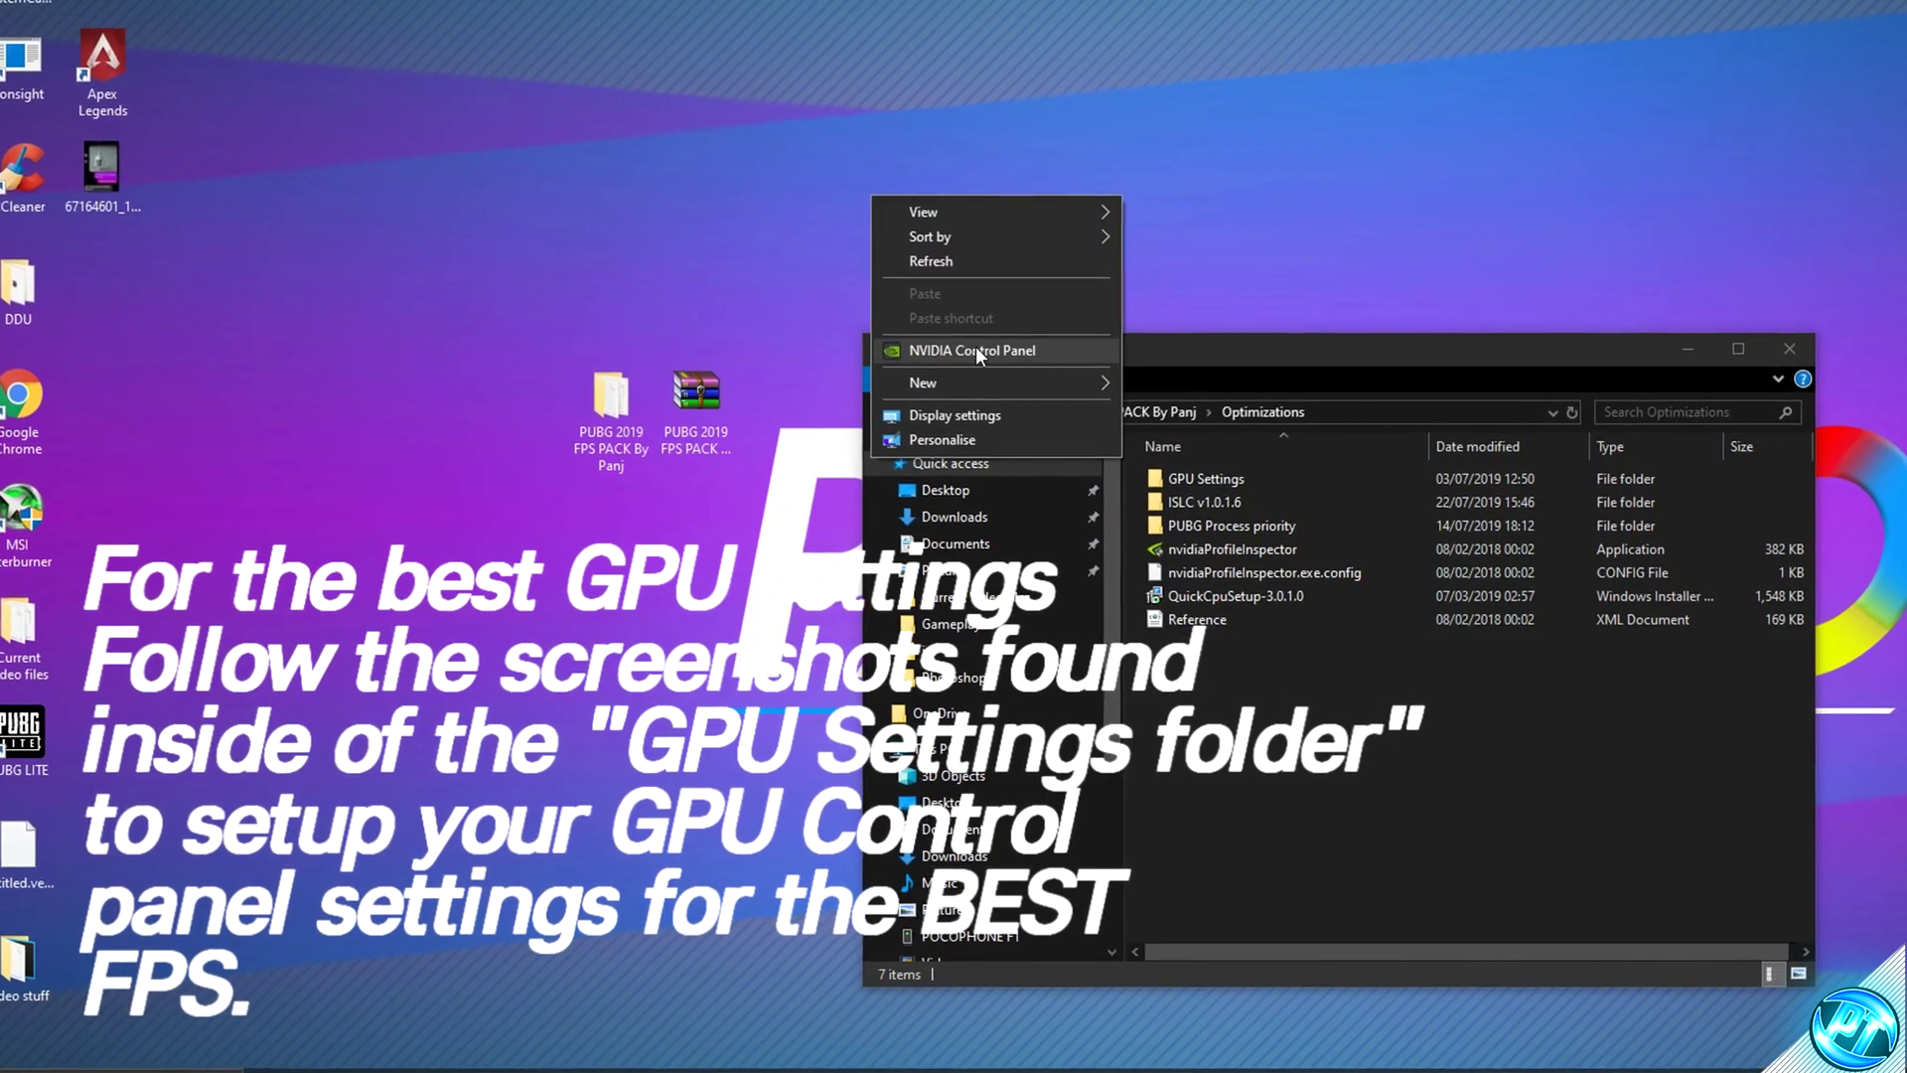
pyautogui.click(1015, 348)
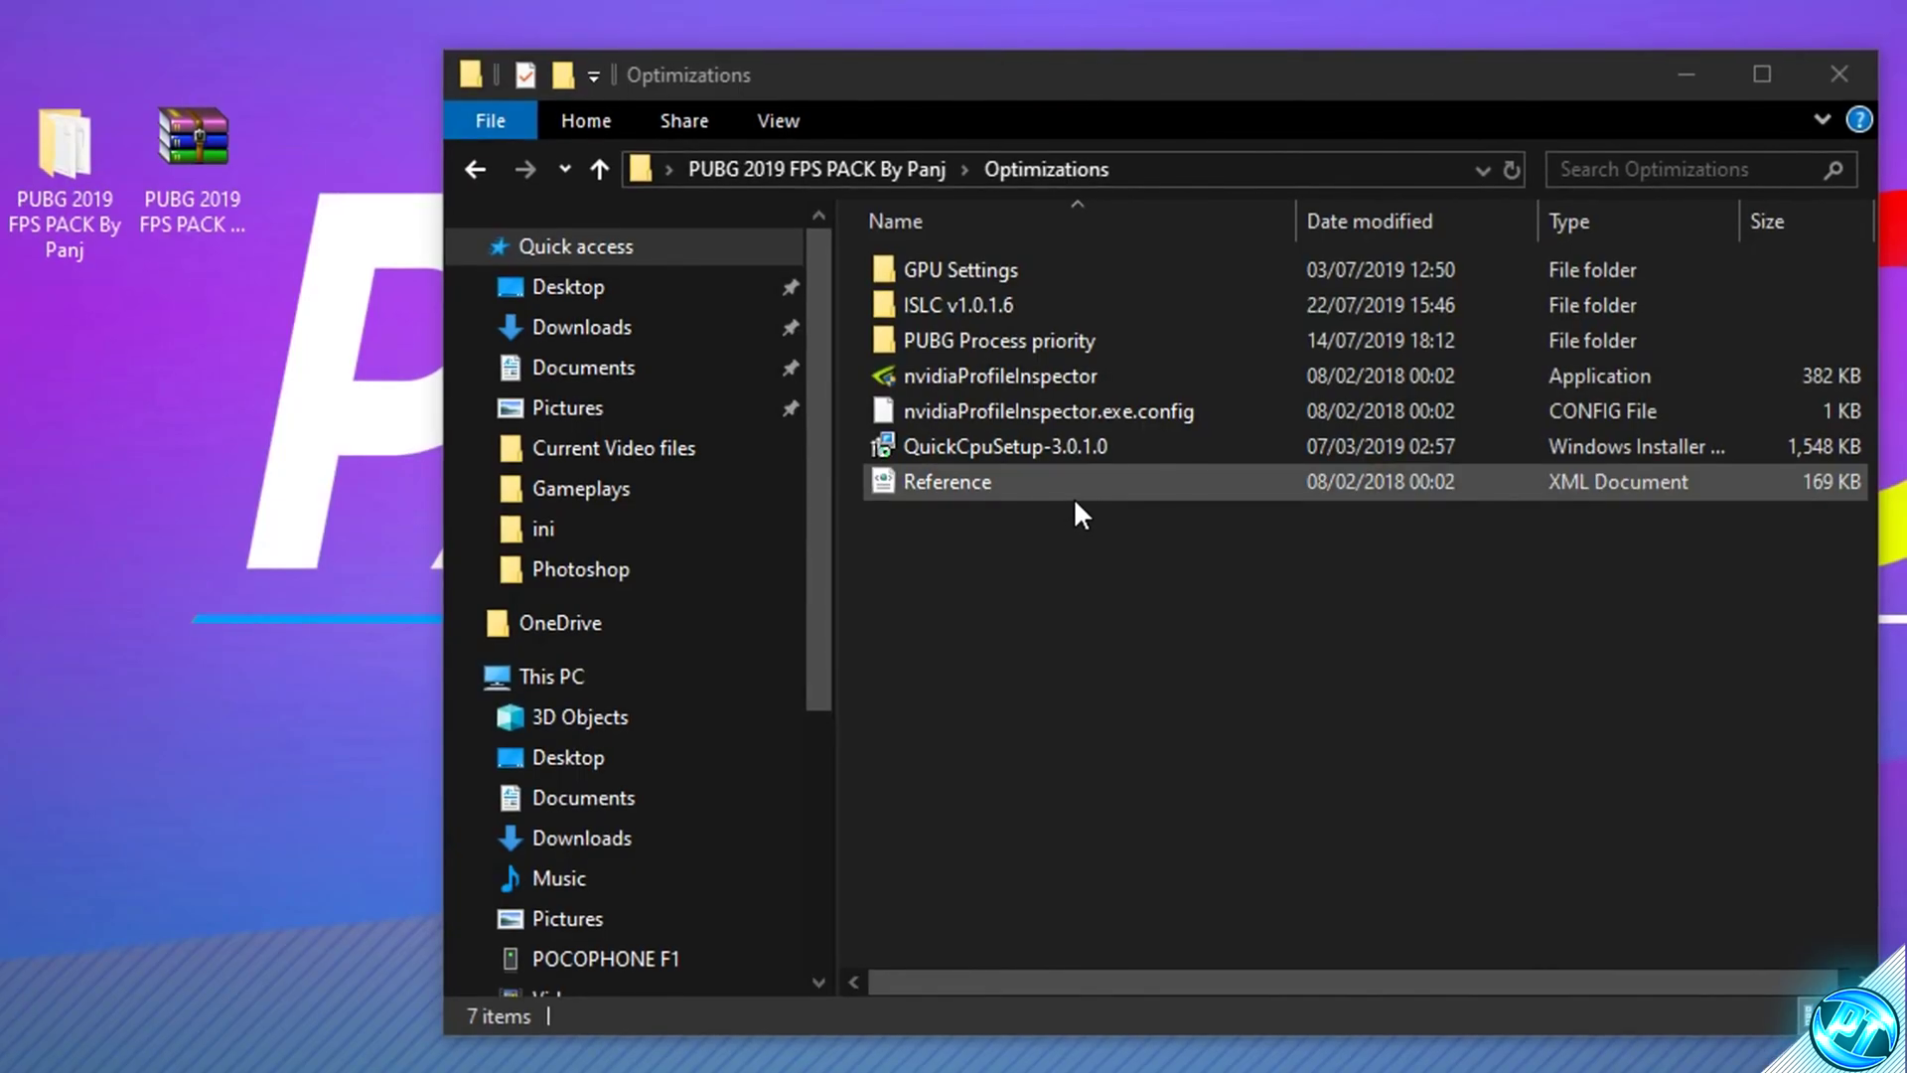
pyautogui.doubleClick(1046, 379)
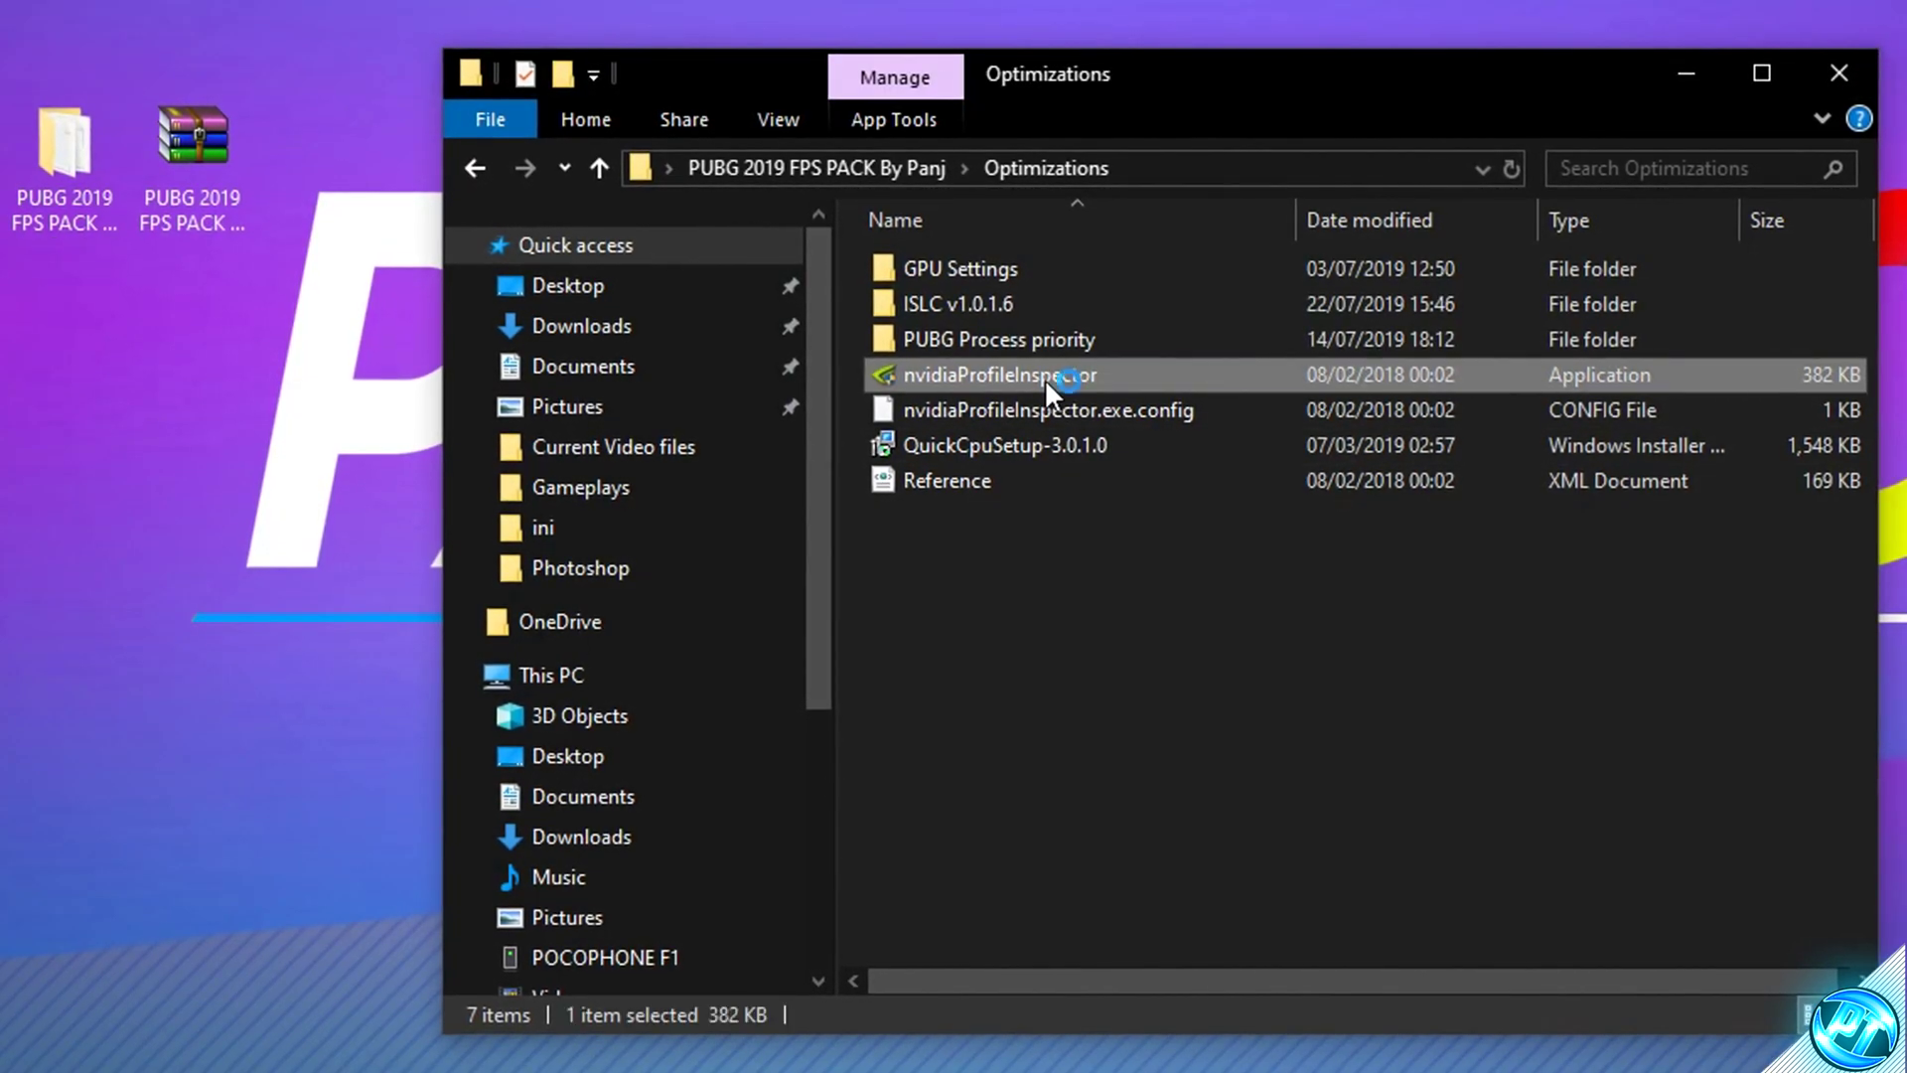
pyautogui.click(1069, 835)
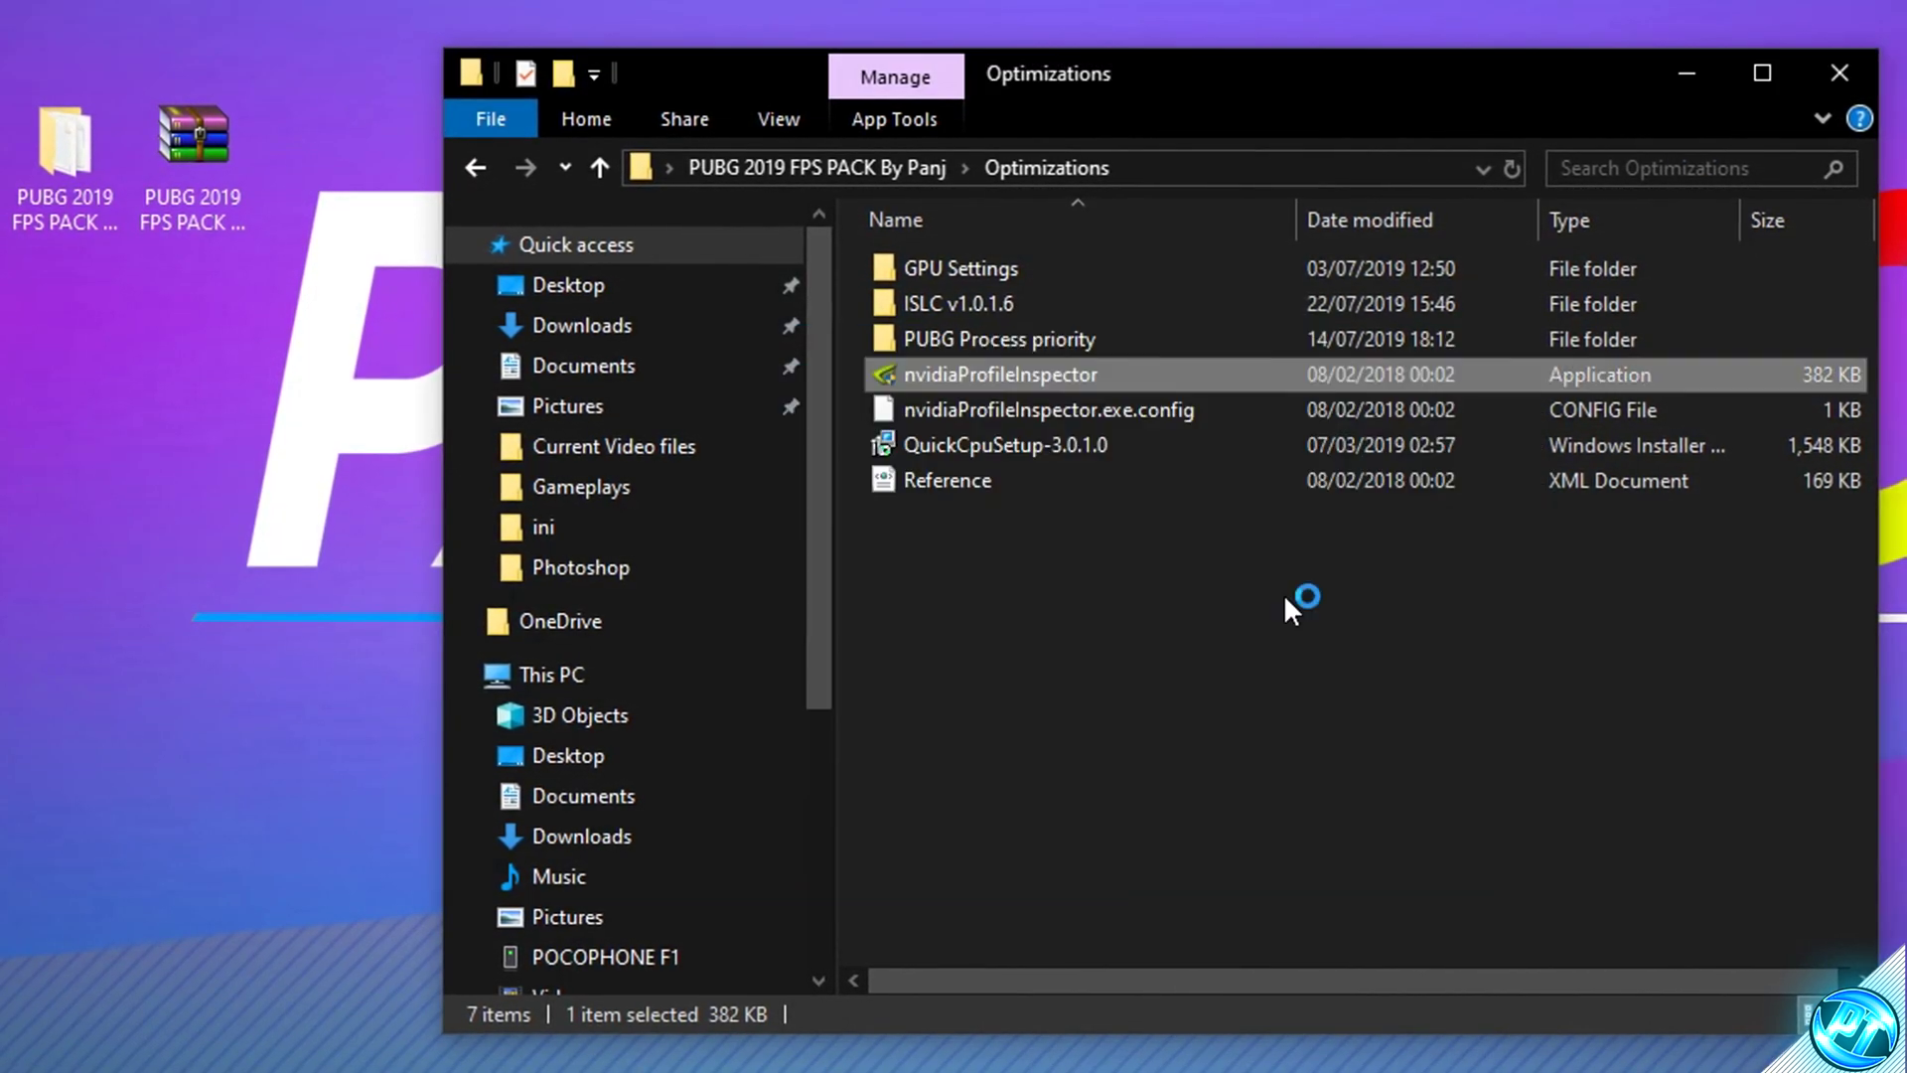
pyautogui.click(1686, 77)
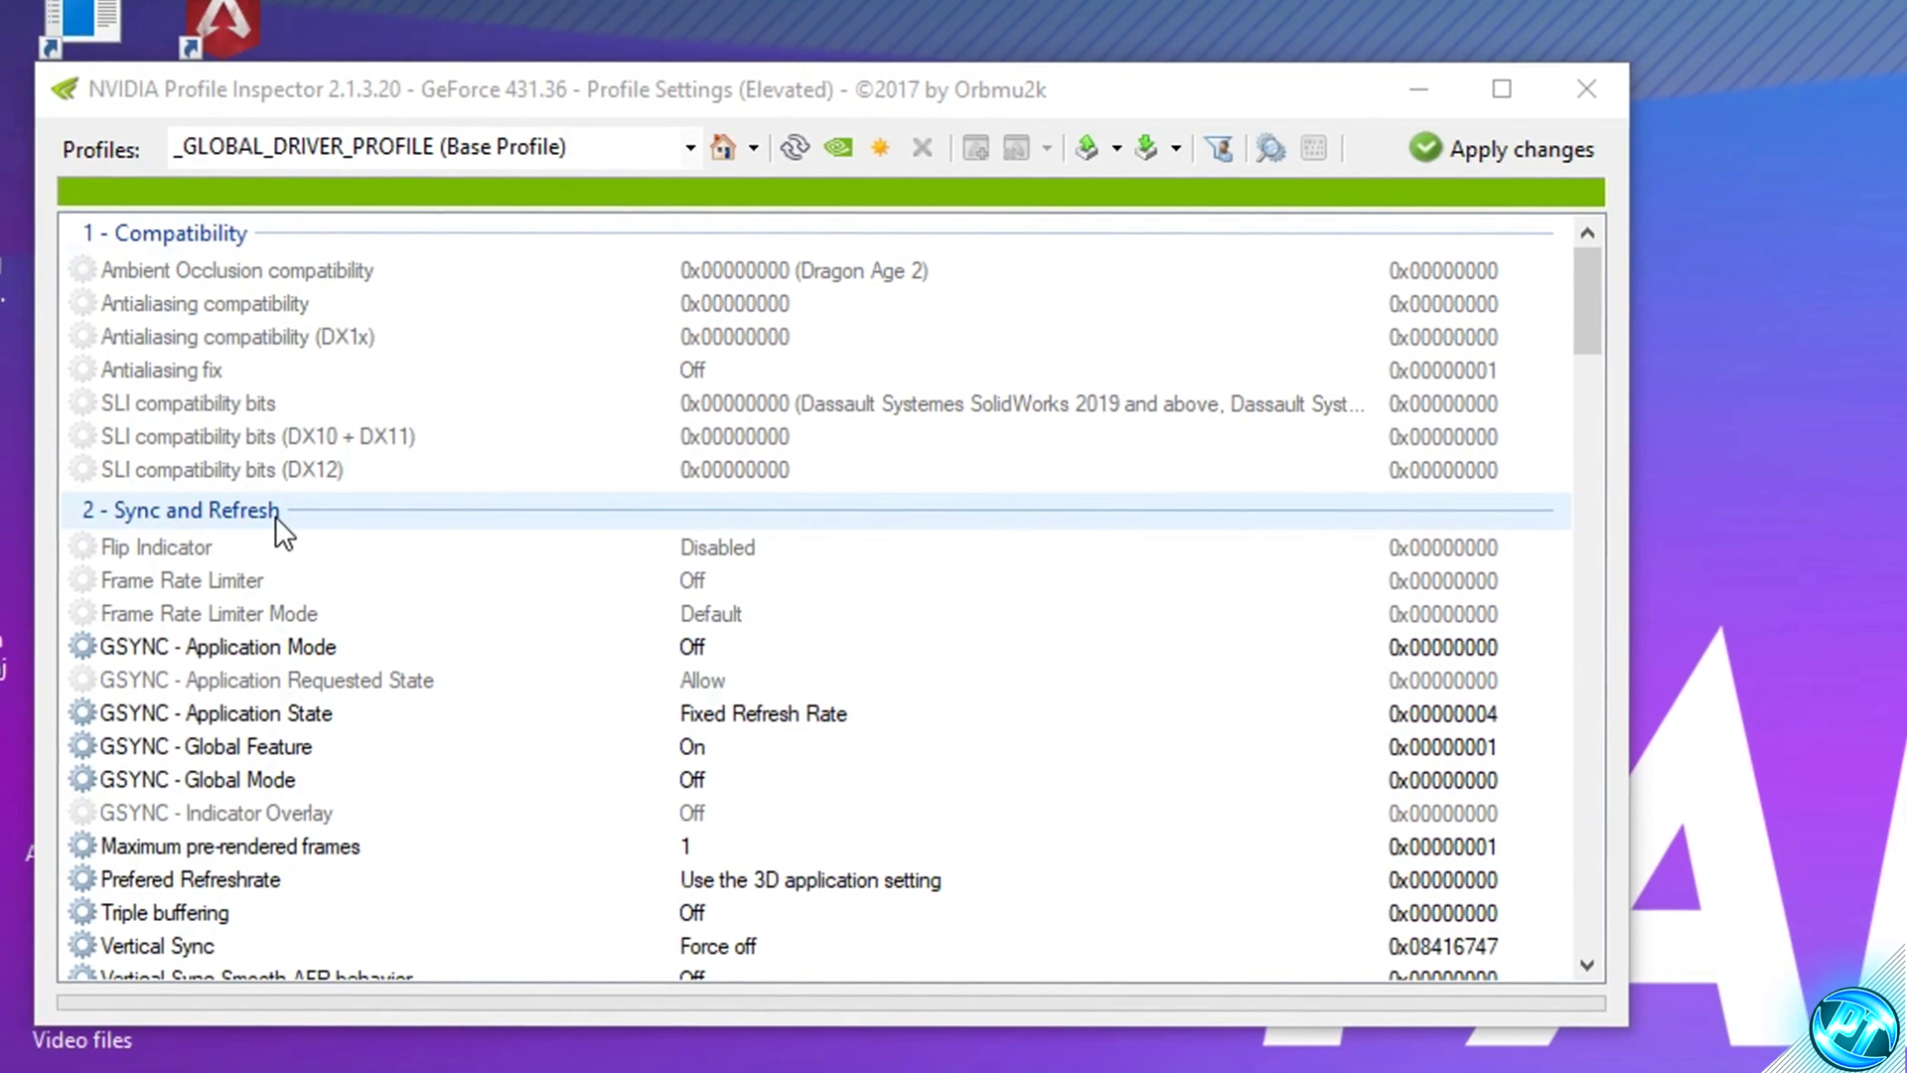
# Set Frame Rate Limiter Mode to 0x00000004 PS_FRAMERATE_LIMITER_2_CONTROL_DELAY_FLIP_BY_FLIPMETERING in the base profile and apply the changes
pyautogui.click(283, 614)
pyautogui.click(1358, 615)
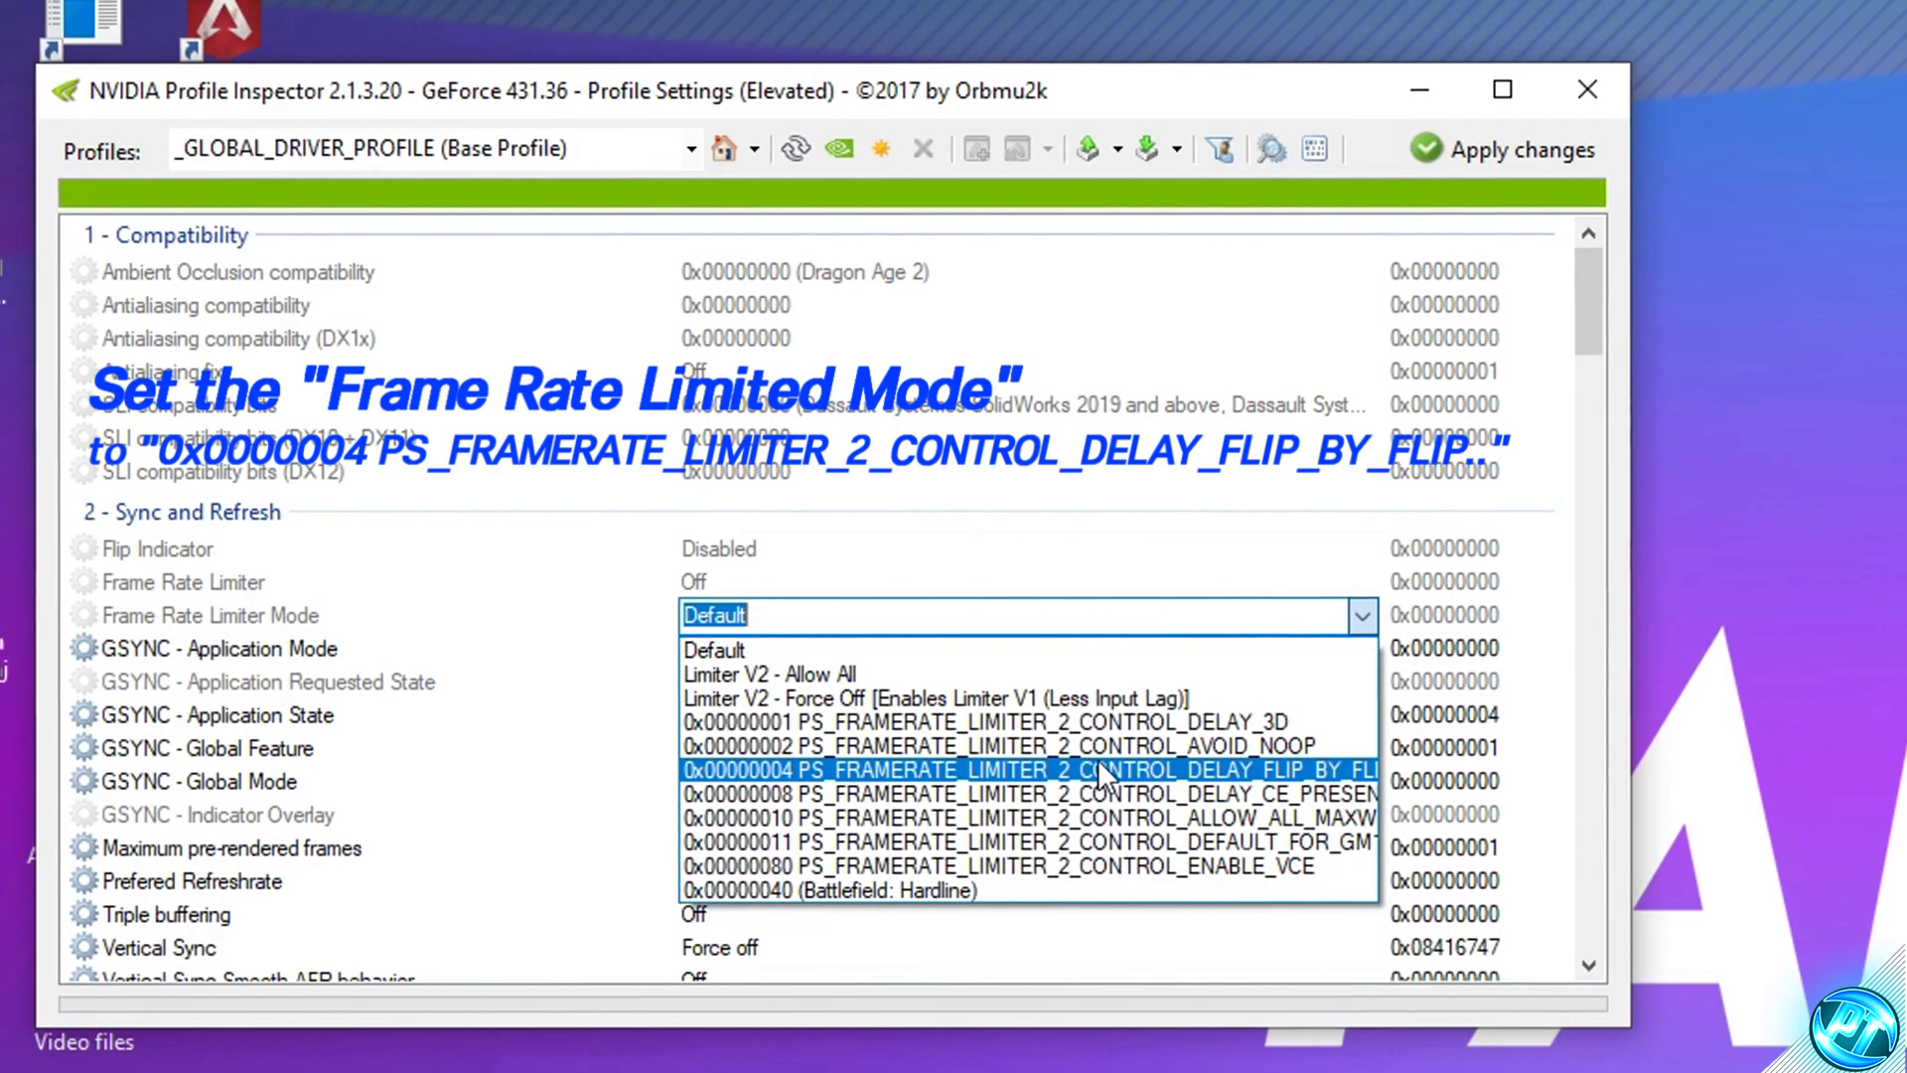
pyautogui.click(1331, 765)
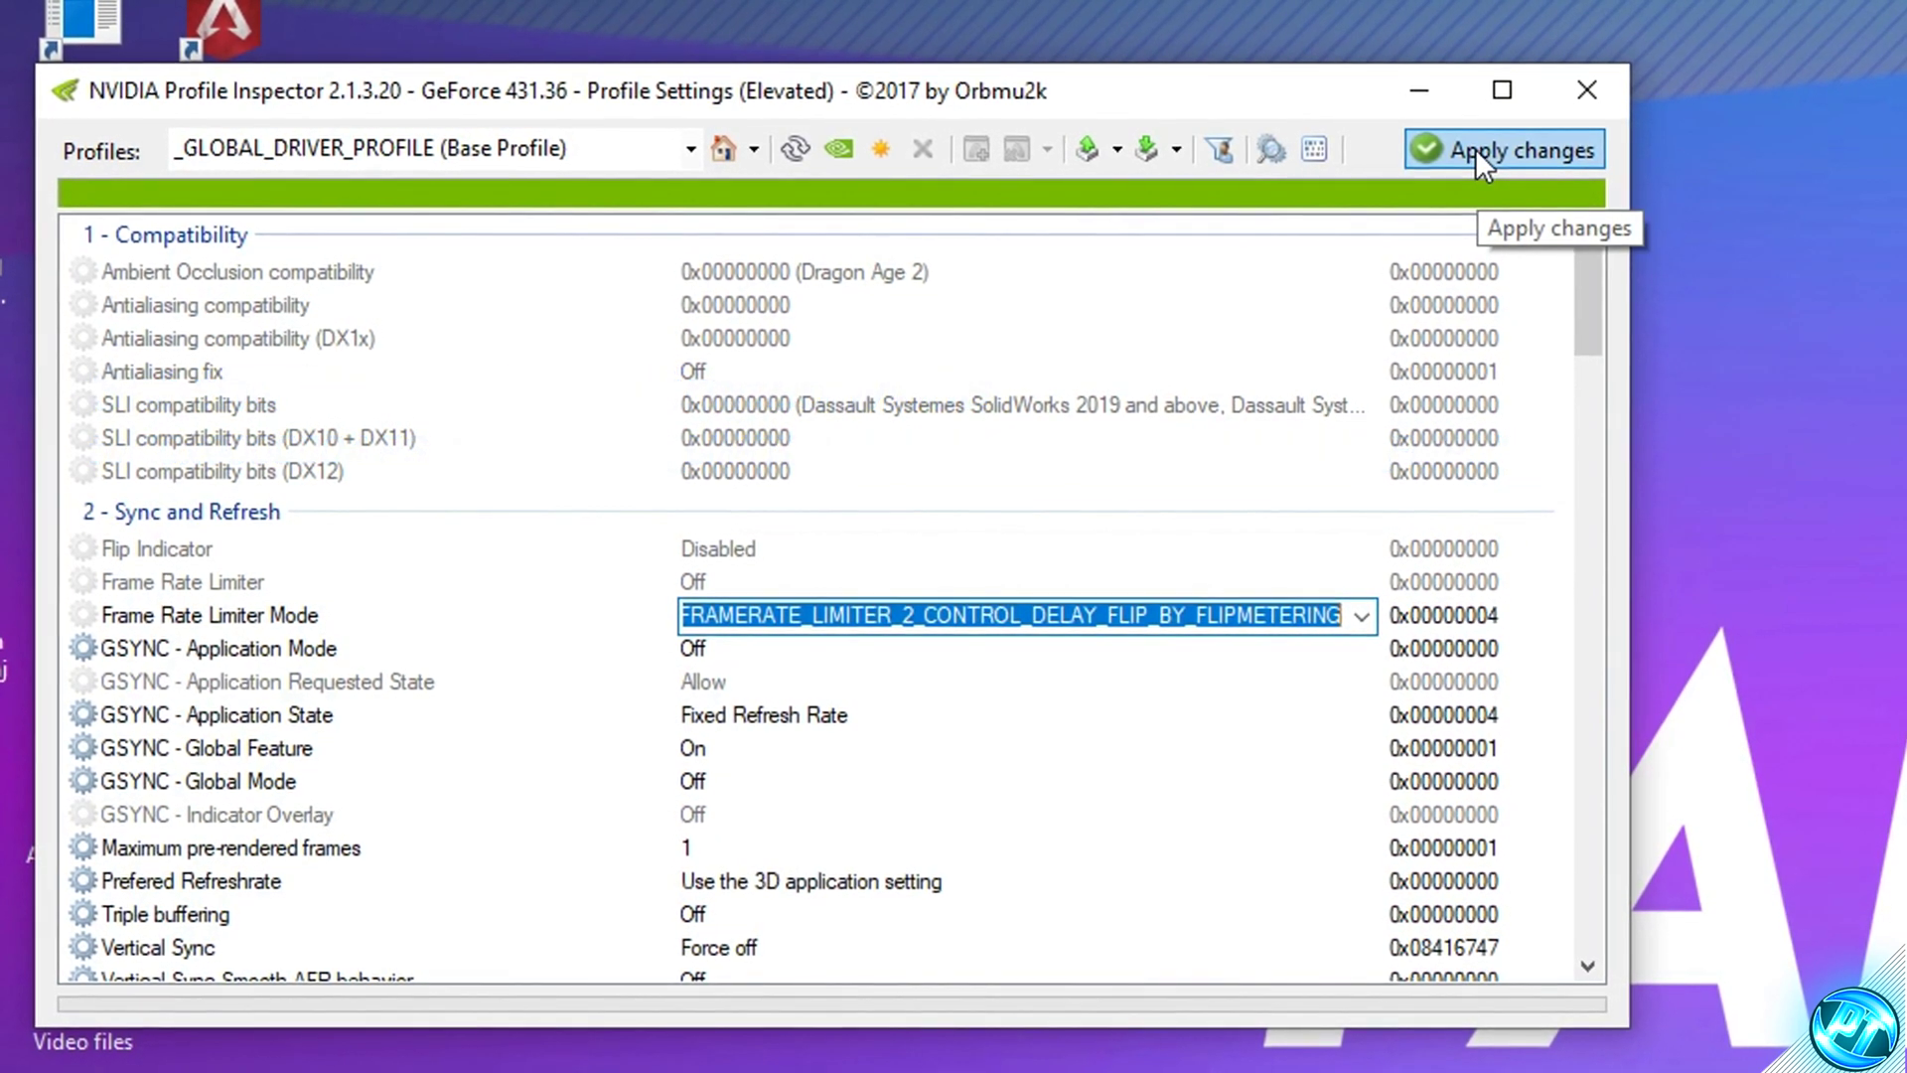
pyautogui.click(1478, 147)
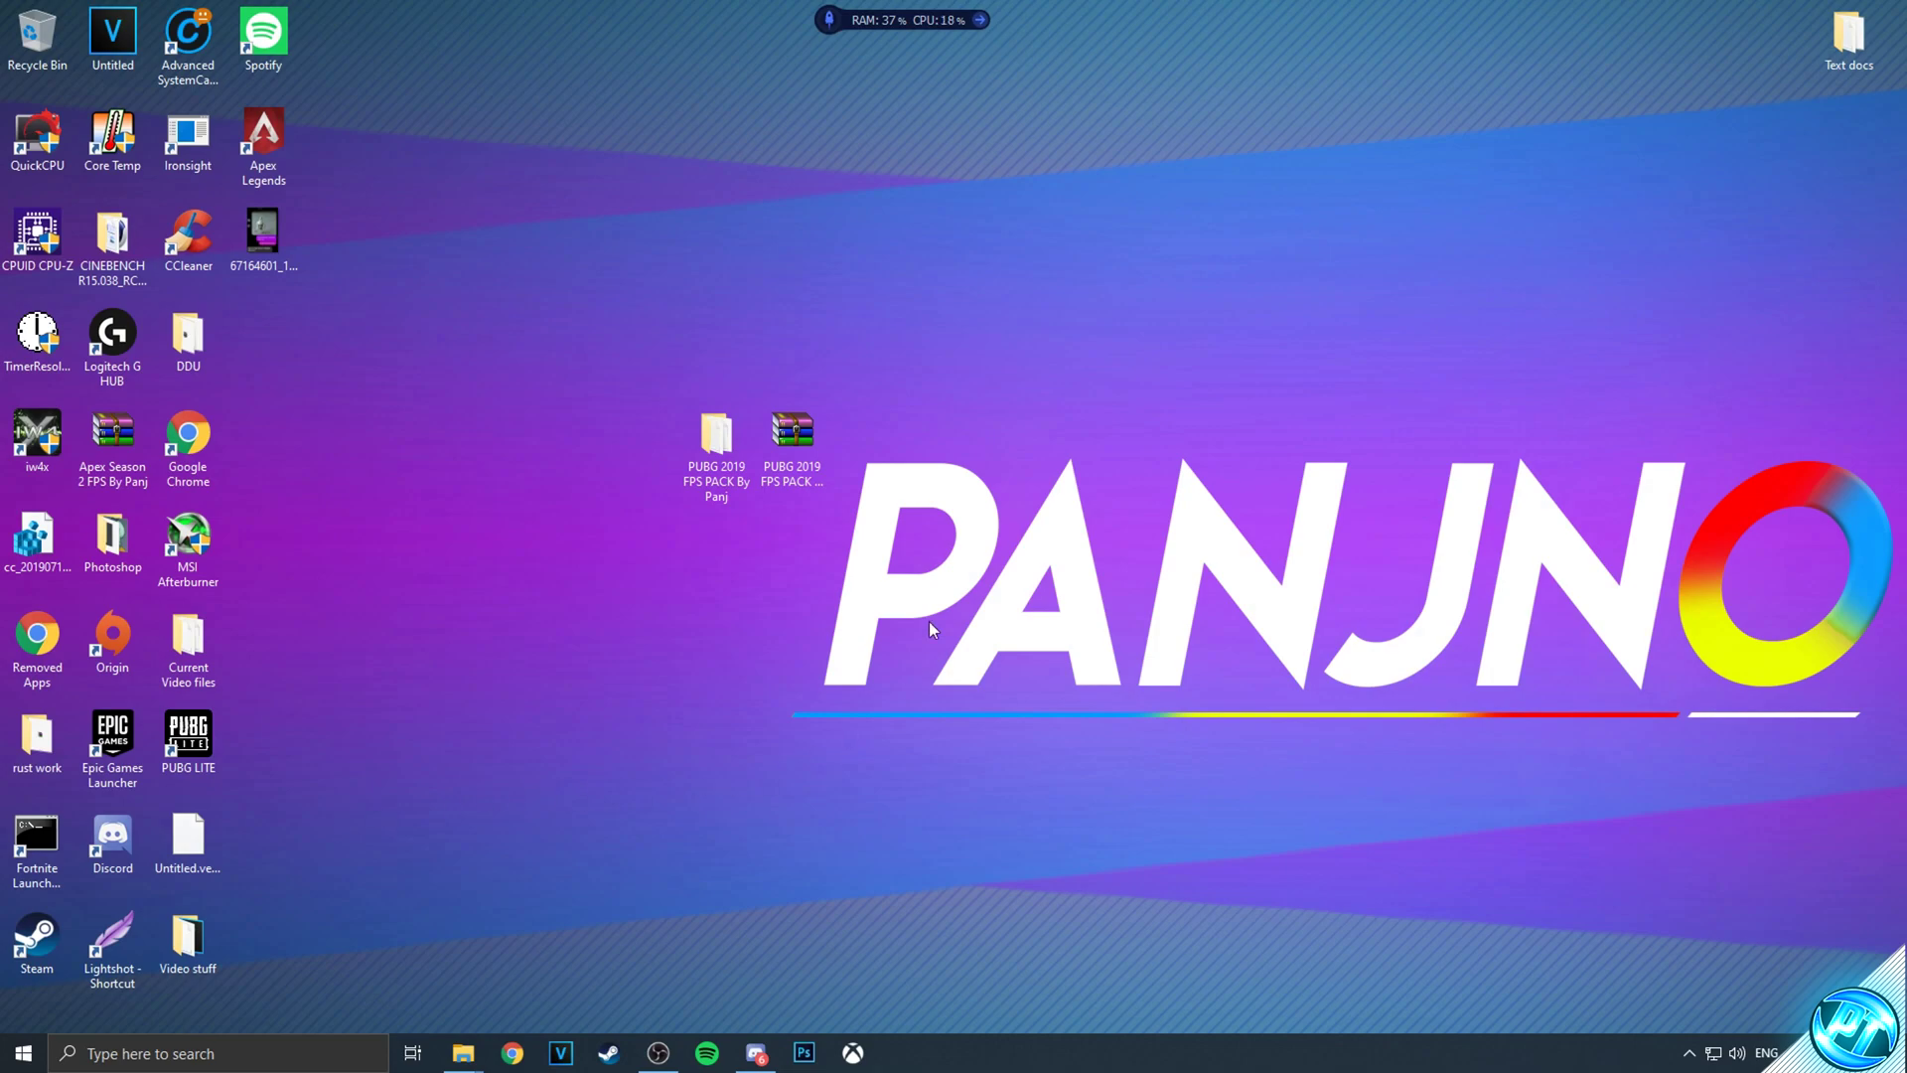
# Restart the computer
pyautogui.press('super')
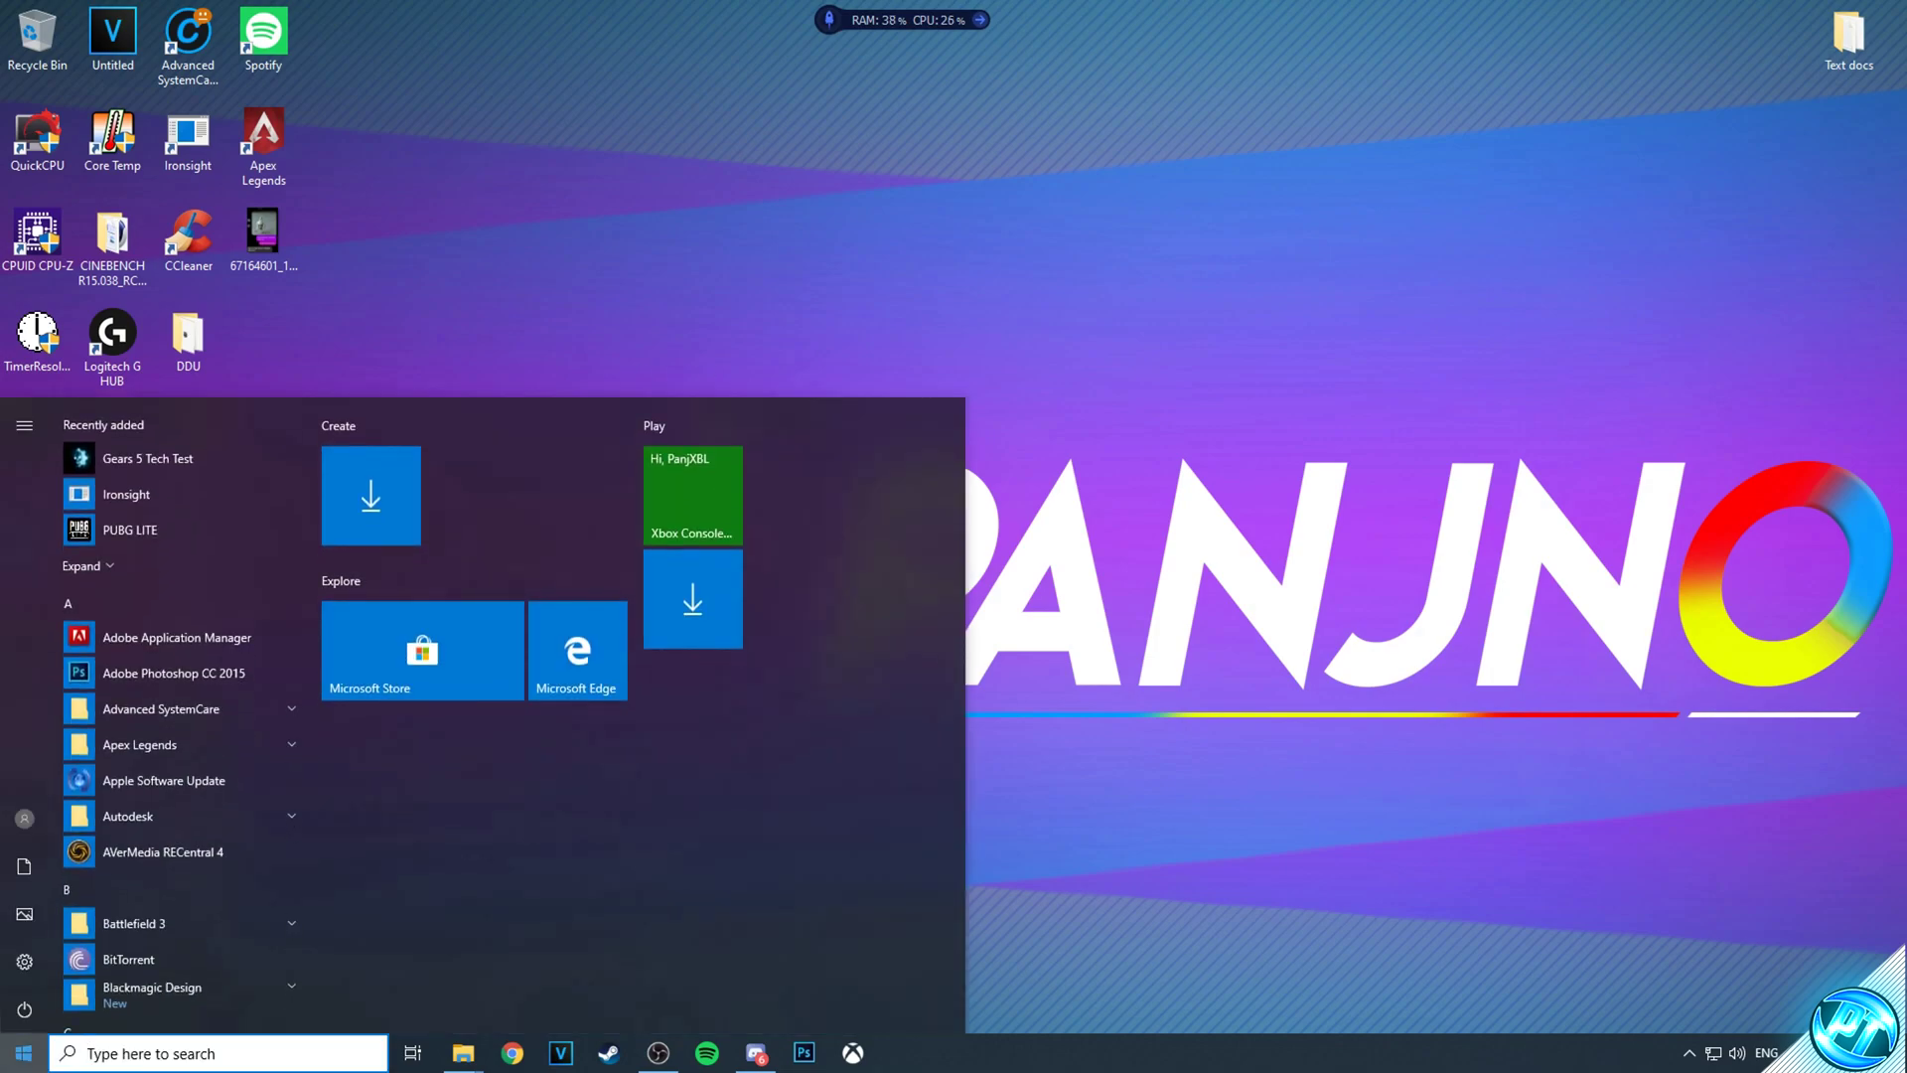
pyautogui.click(20, 1010)
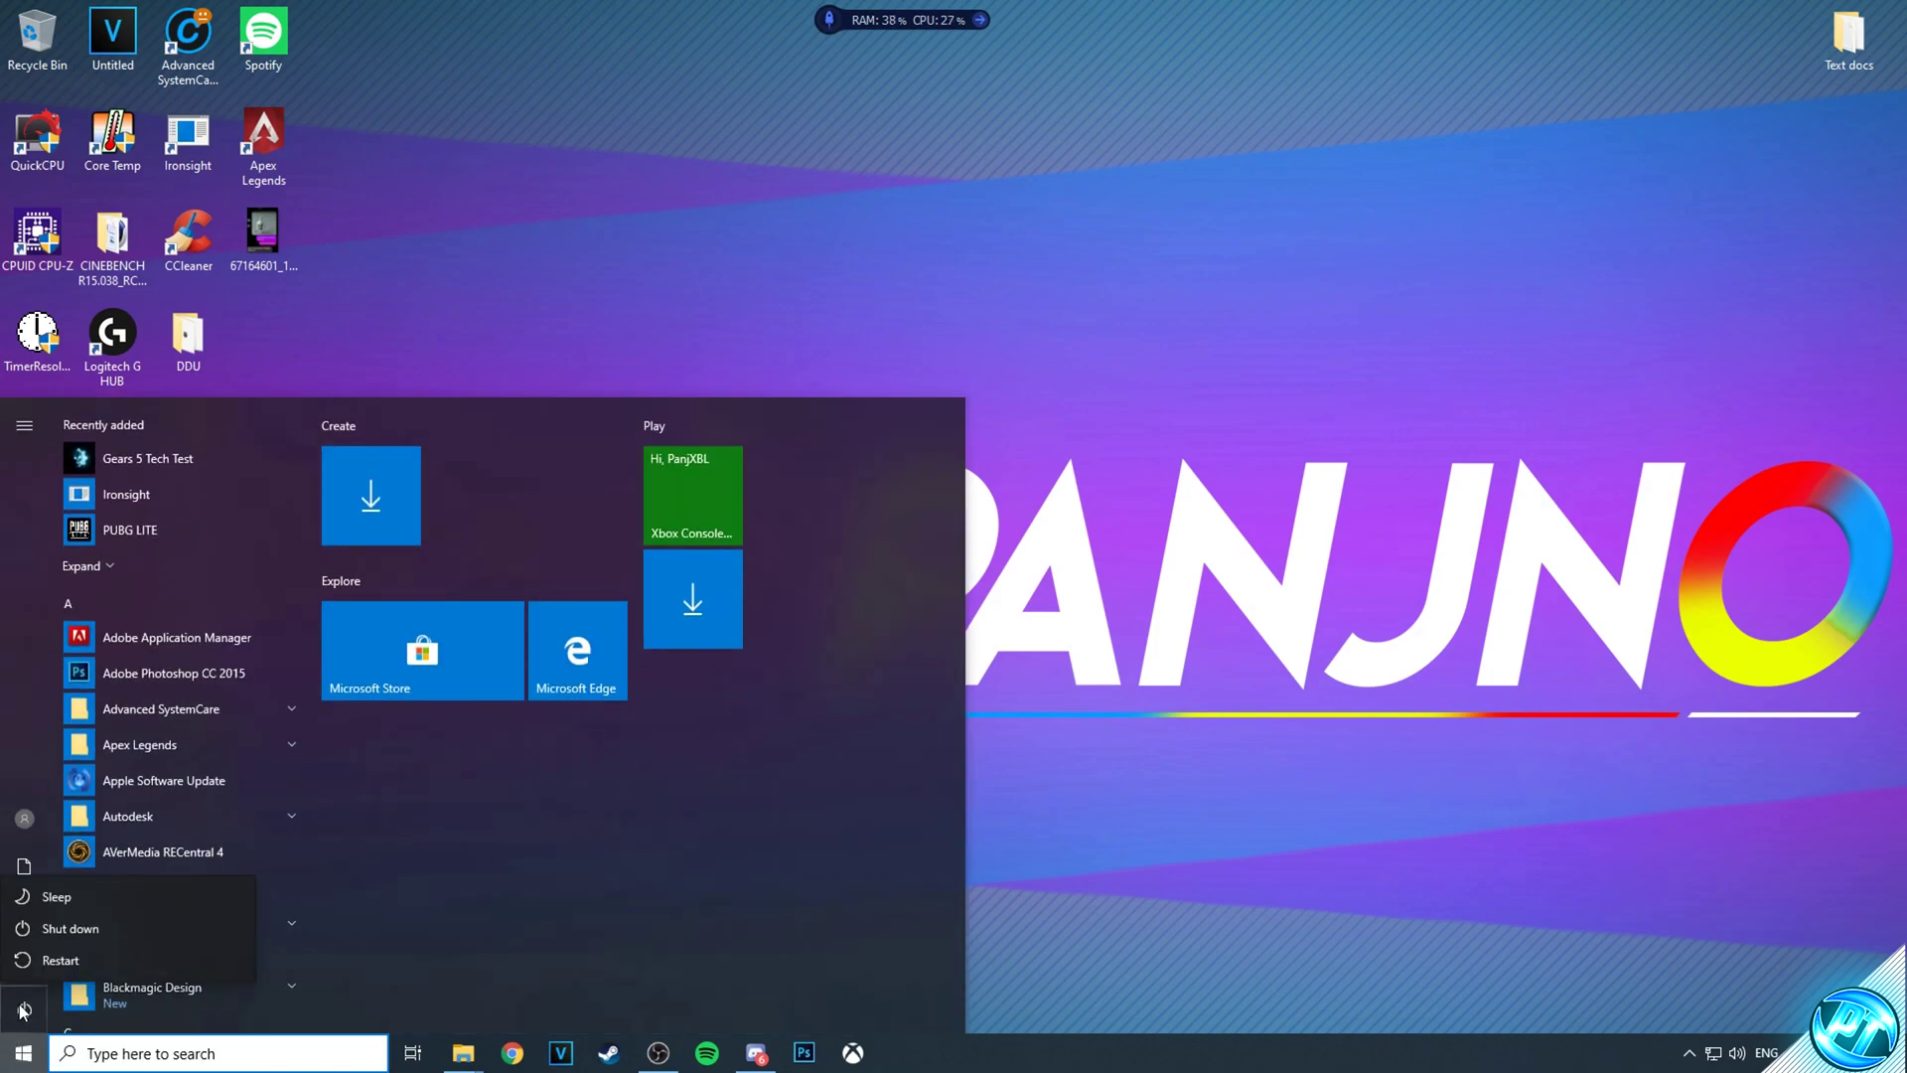
pyautogui.click(97, 961)
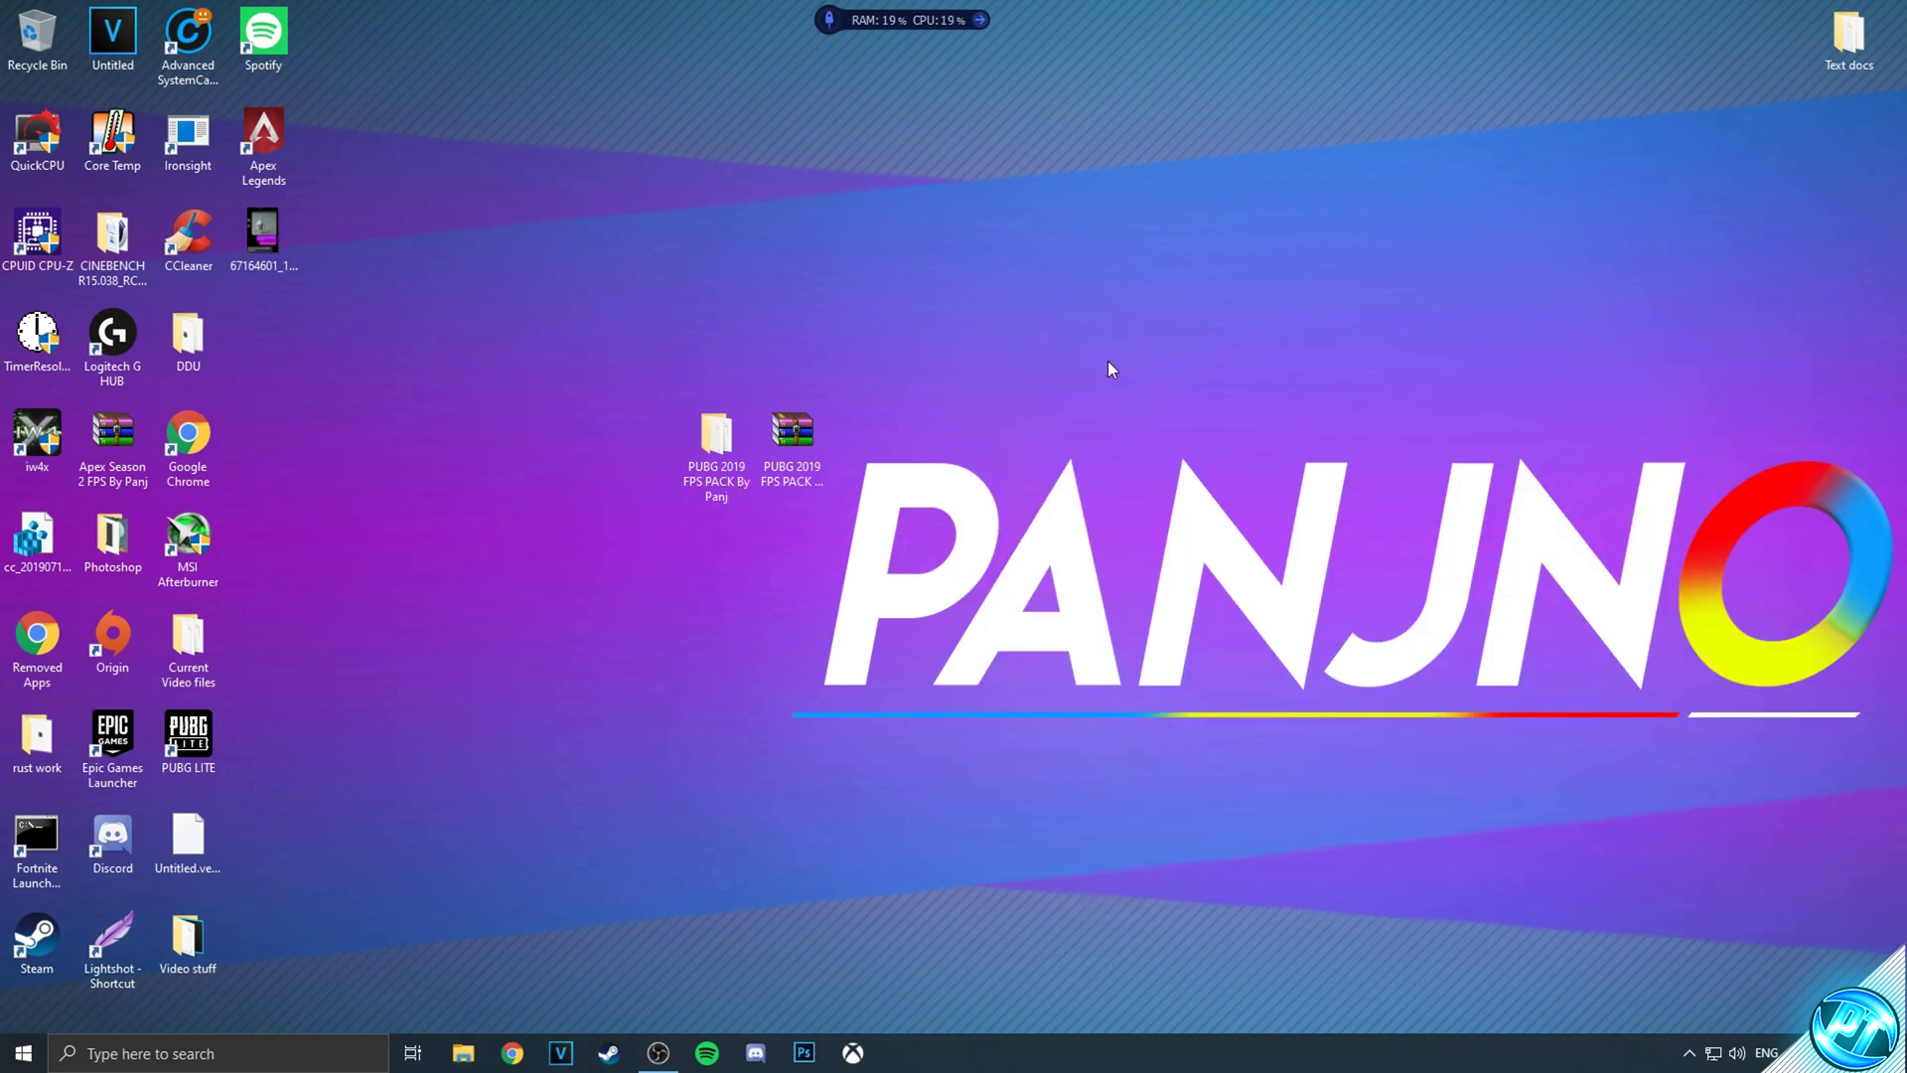
# Place the ISLC v1.0.1.6 folder from the FPS pack's Optimizations folder on the desktop beside the pack folder
pyautogui.doubleClick(716, 437)
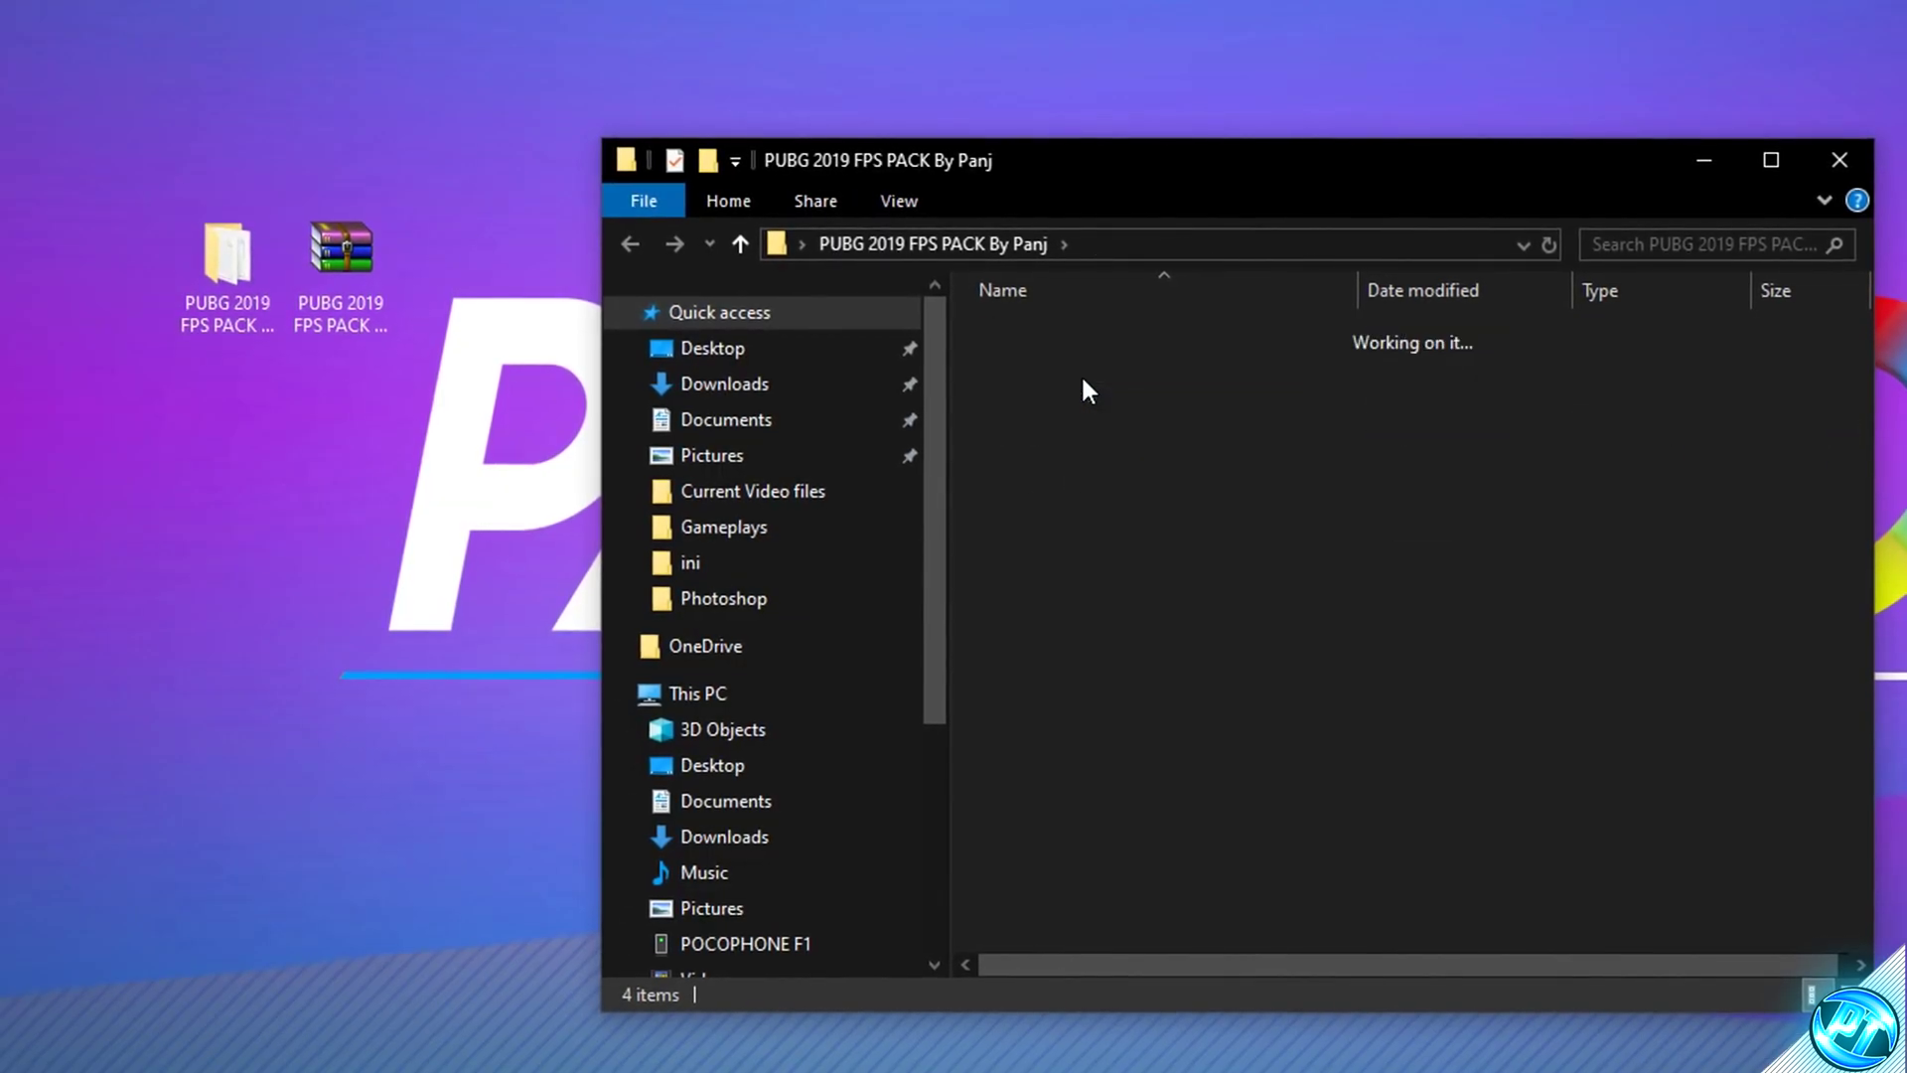
pyautogui.doubleClick(1248, 507)
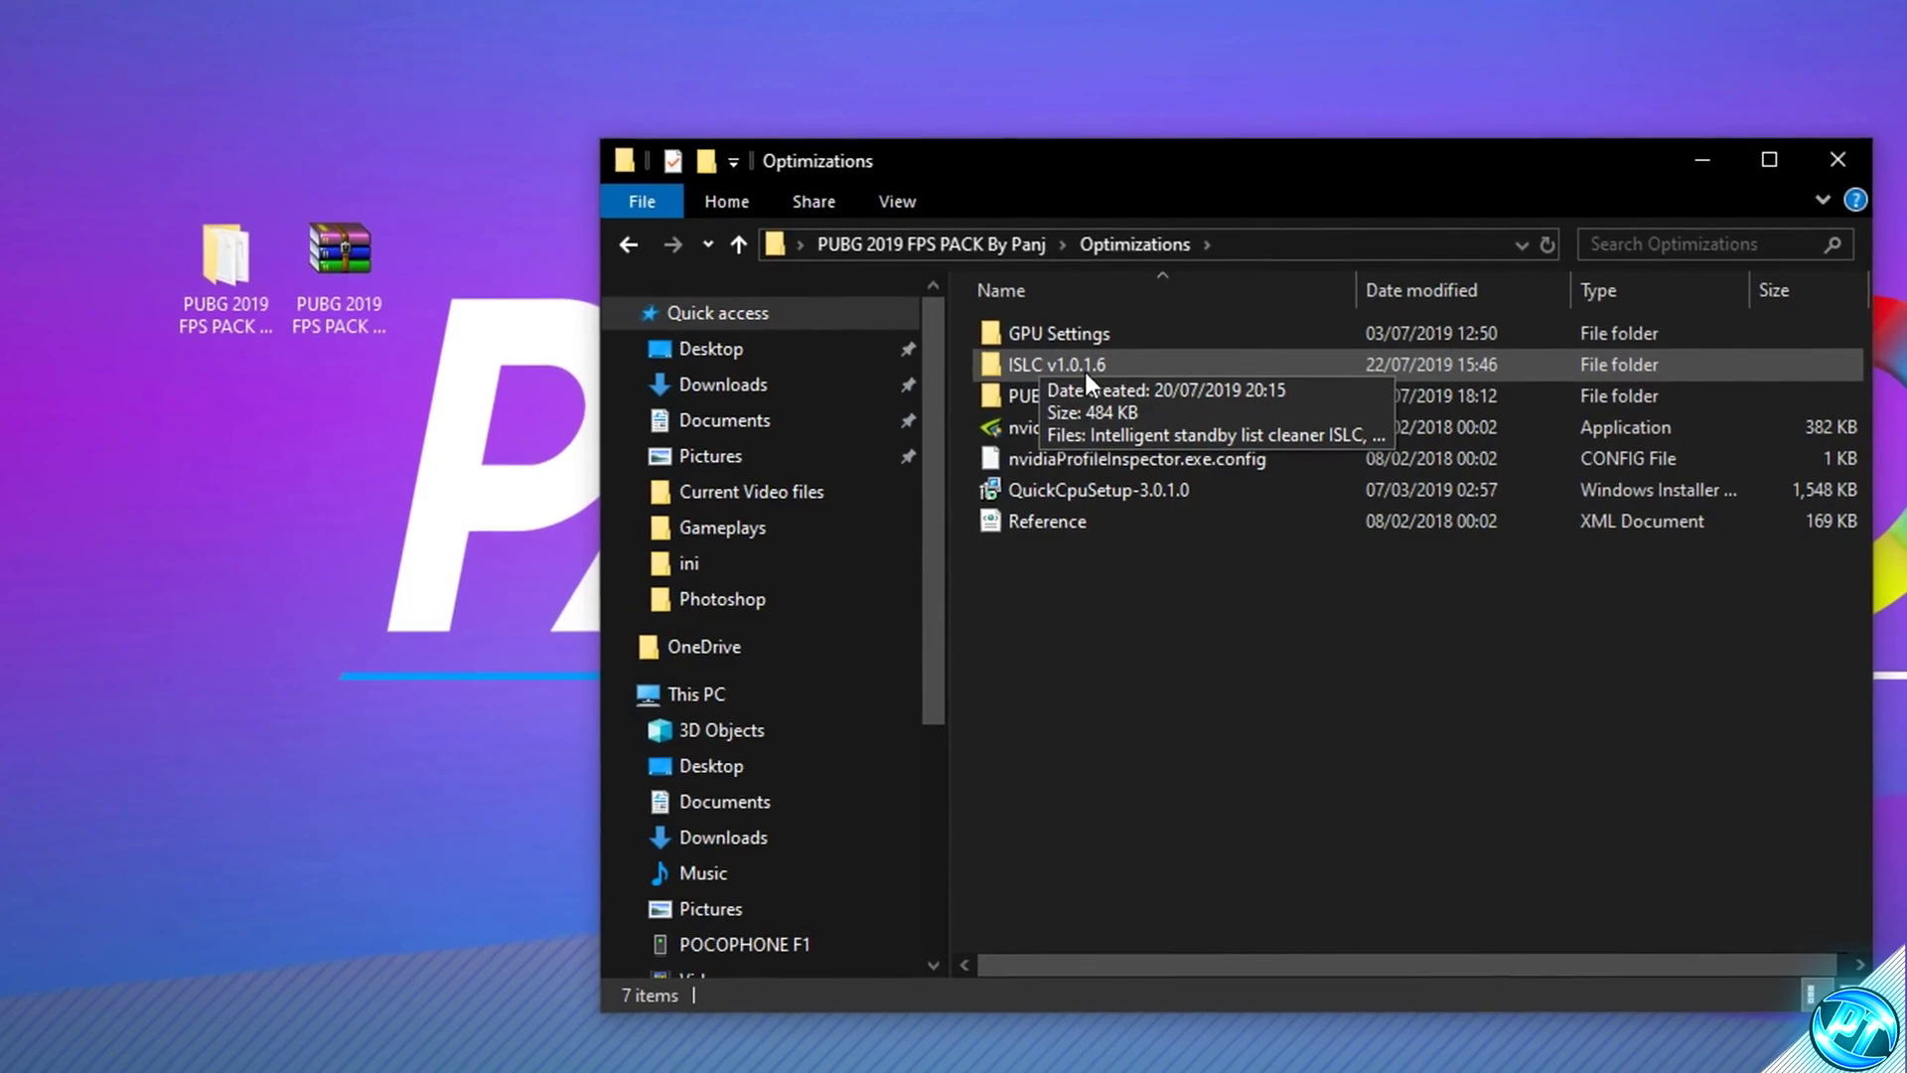
pyautogui.moveTo(1081, 371); pyautogui.dragTo(100, 466)
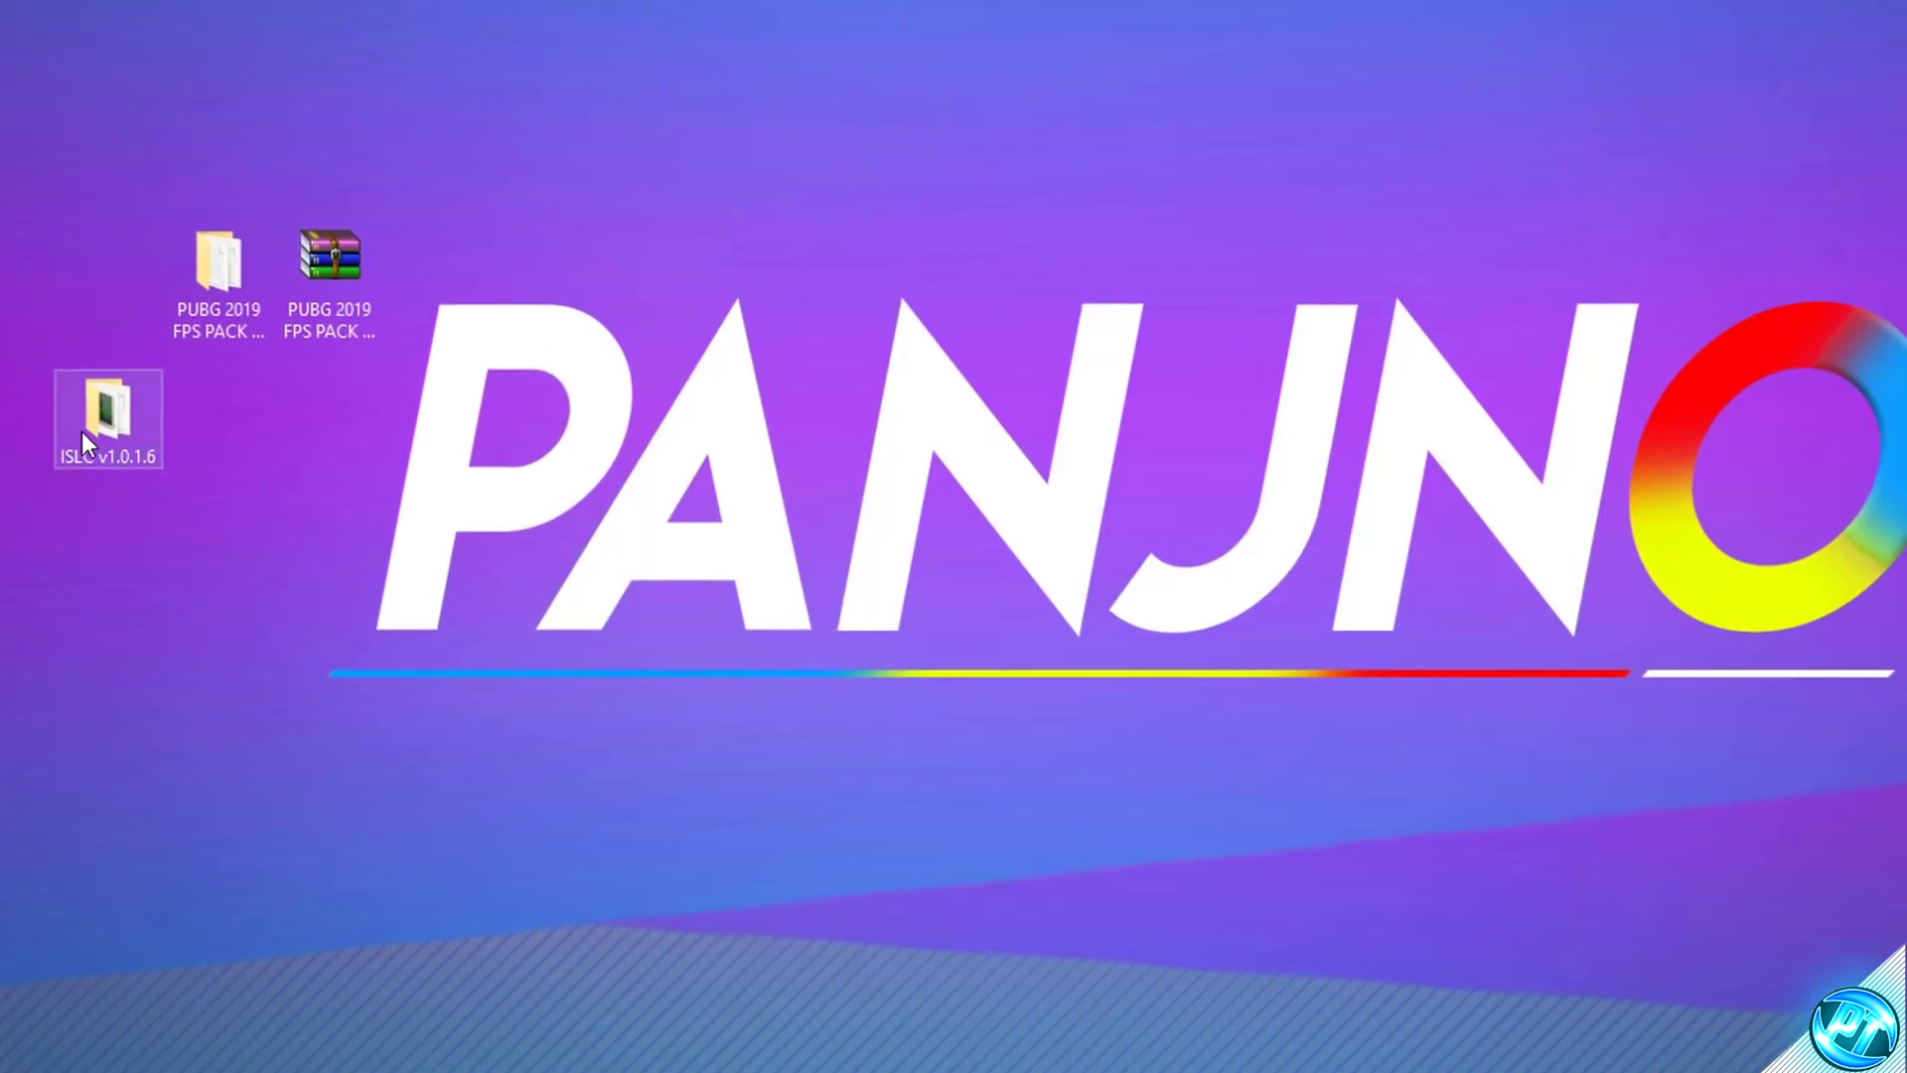
pyautogui.moveTo(81, 431); pyautogui.dragTo(81, 272)
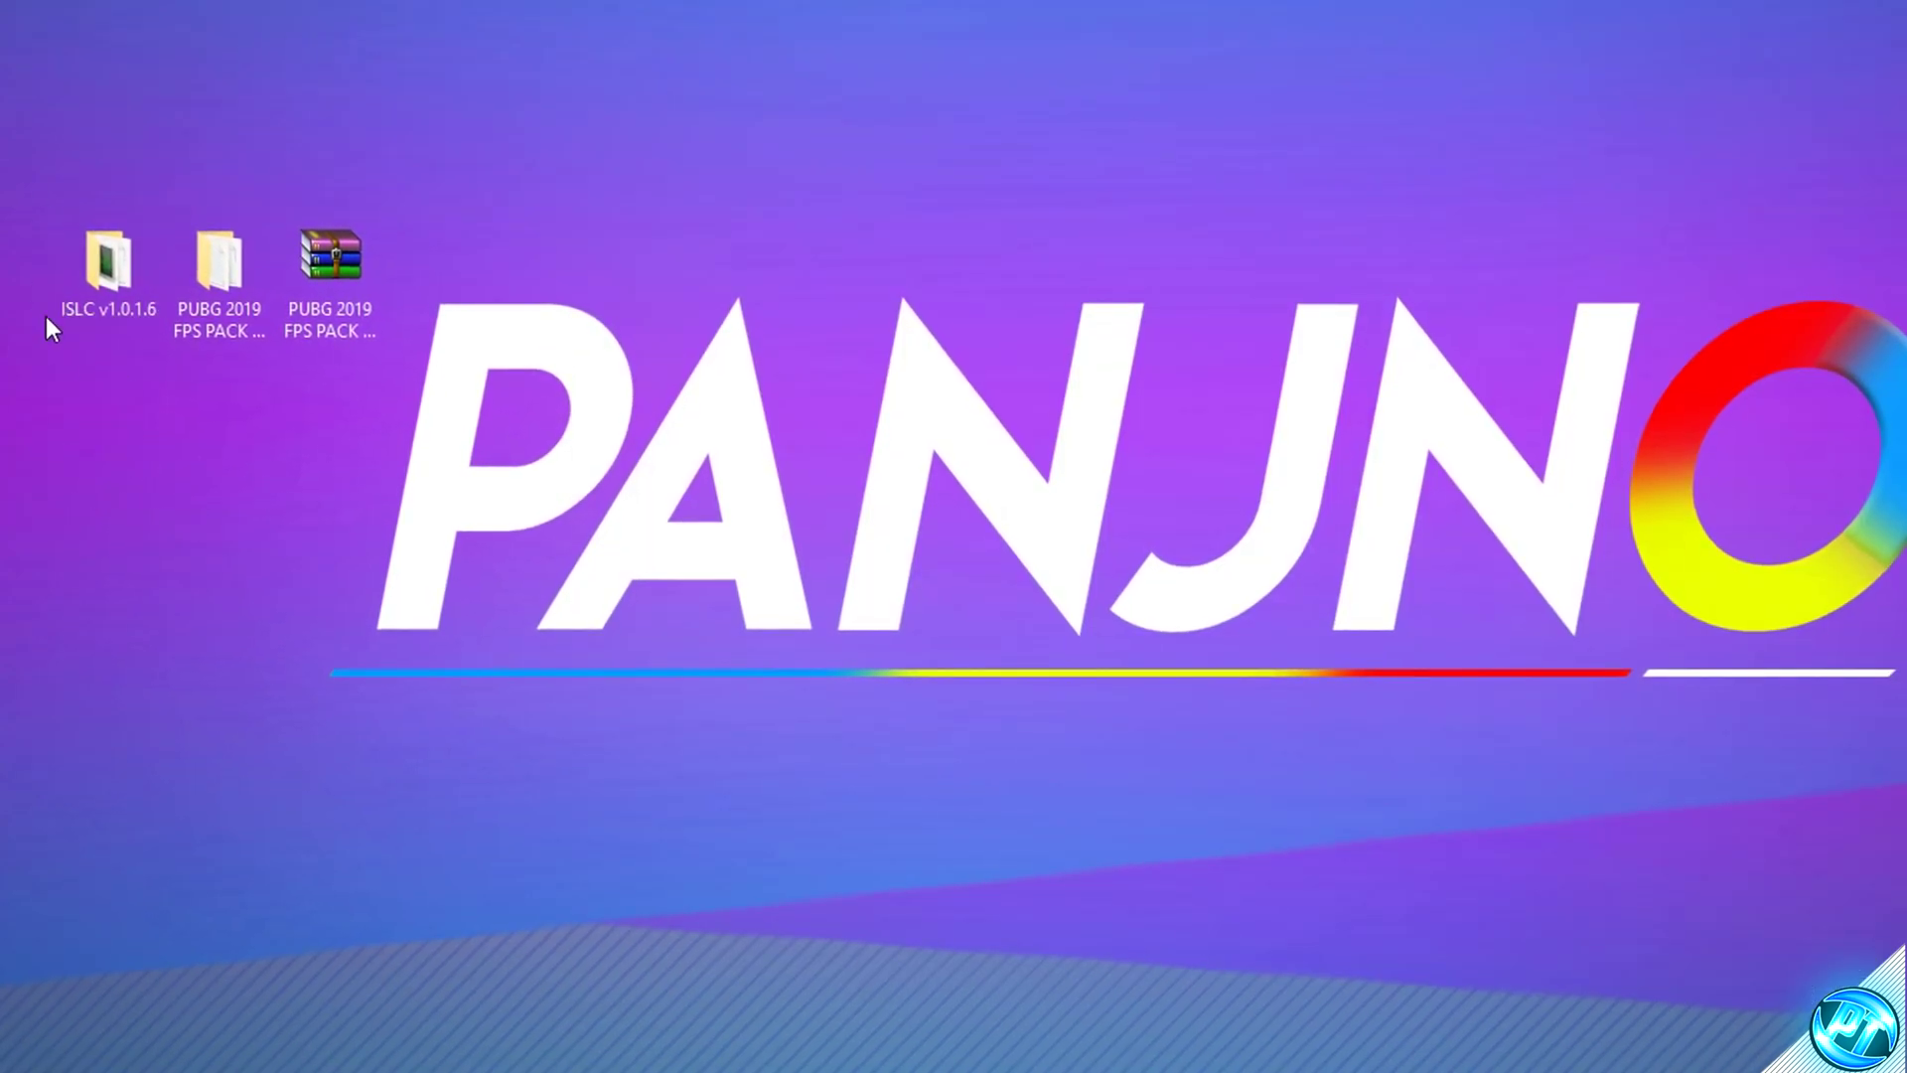
# Launch Intelligent standby list cleaner ISLC from its desktop folder and bring up its settings window from the background
pyautogui.doubleClick(116, 264)
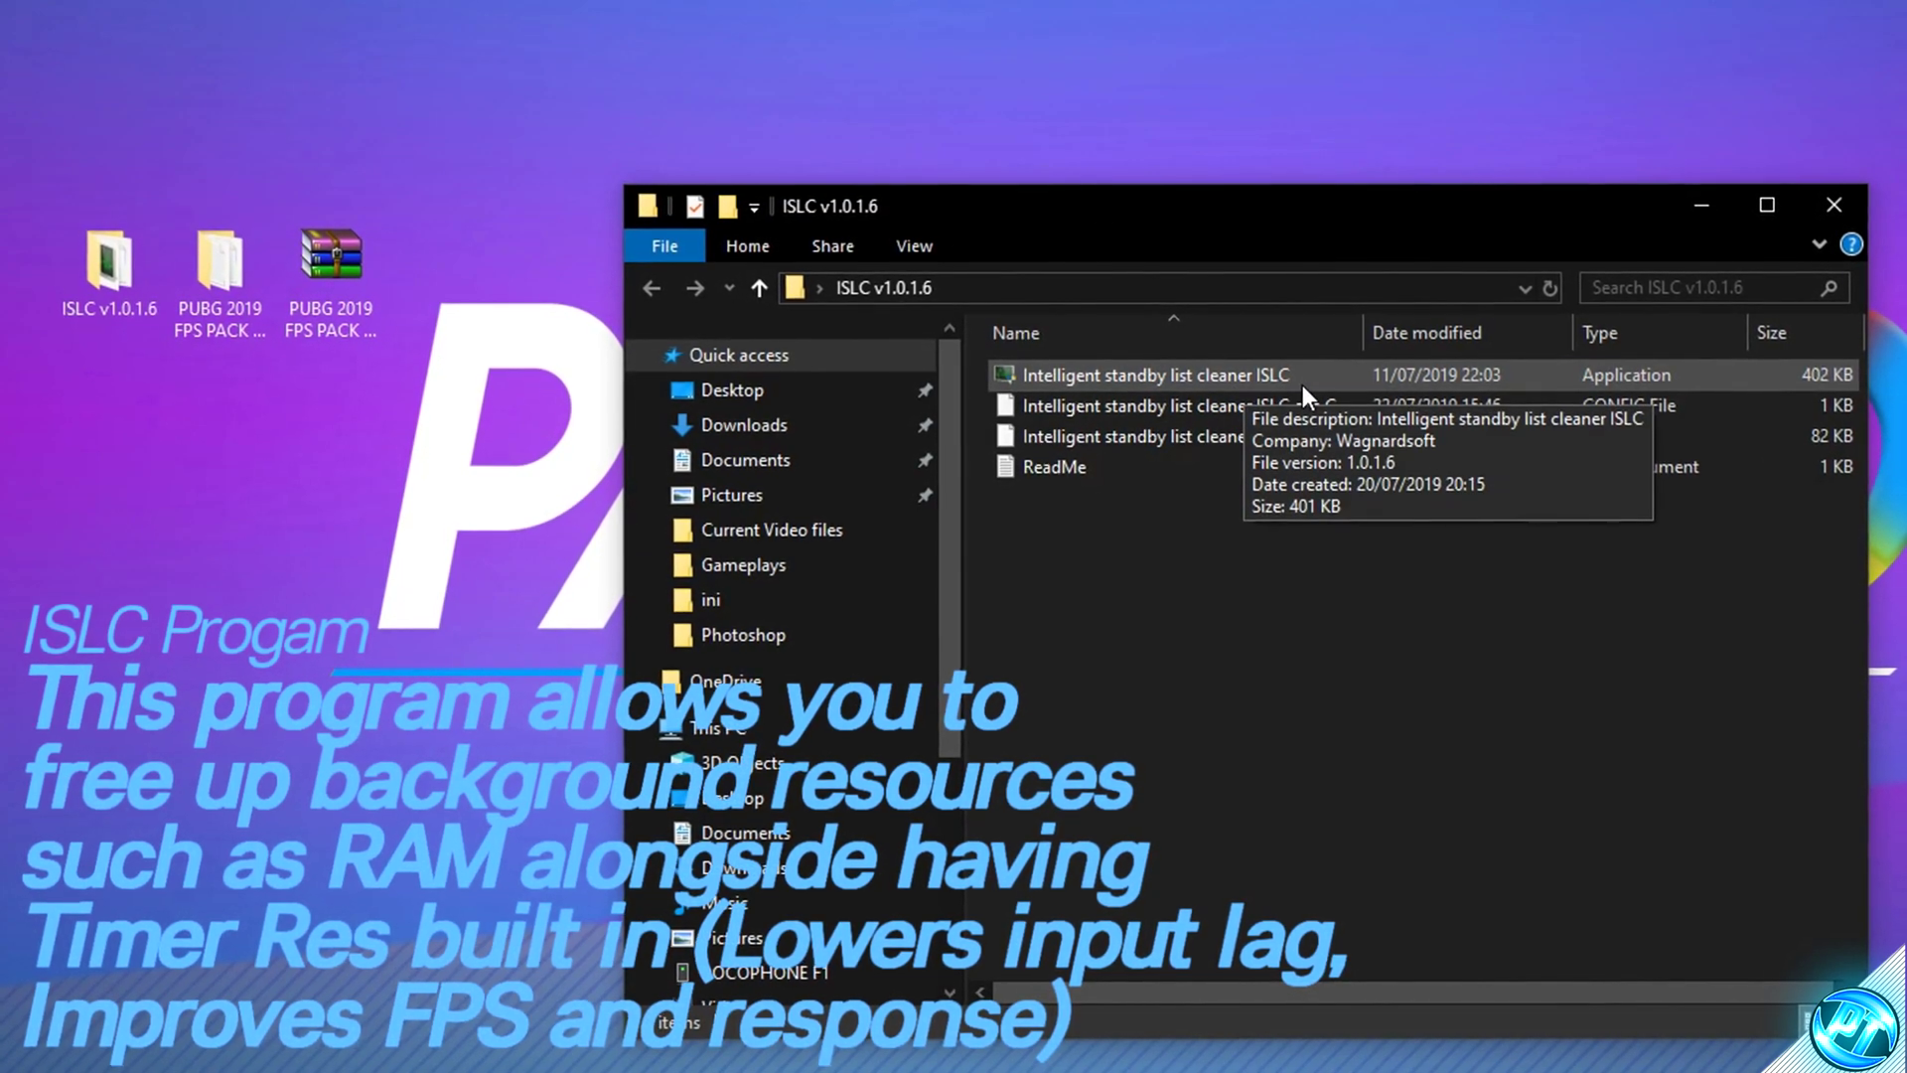
pyautogui.click(1215, 376)
pyautogui.doubleClick(1222, 378)
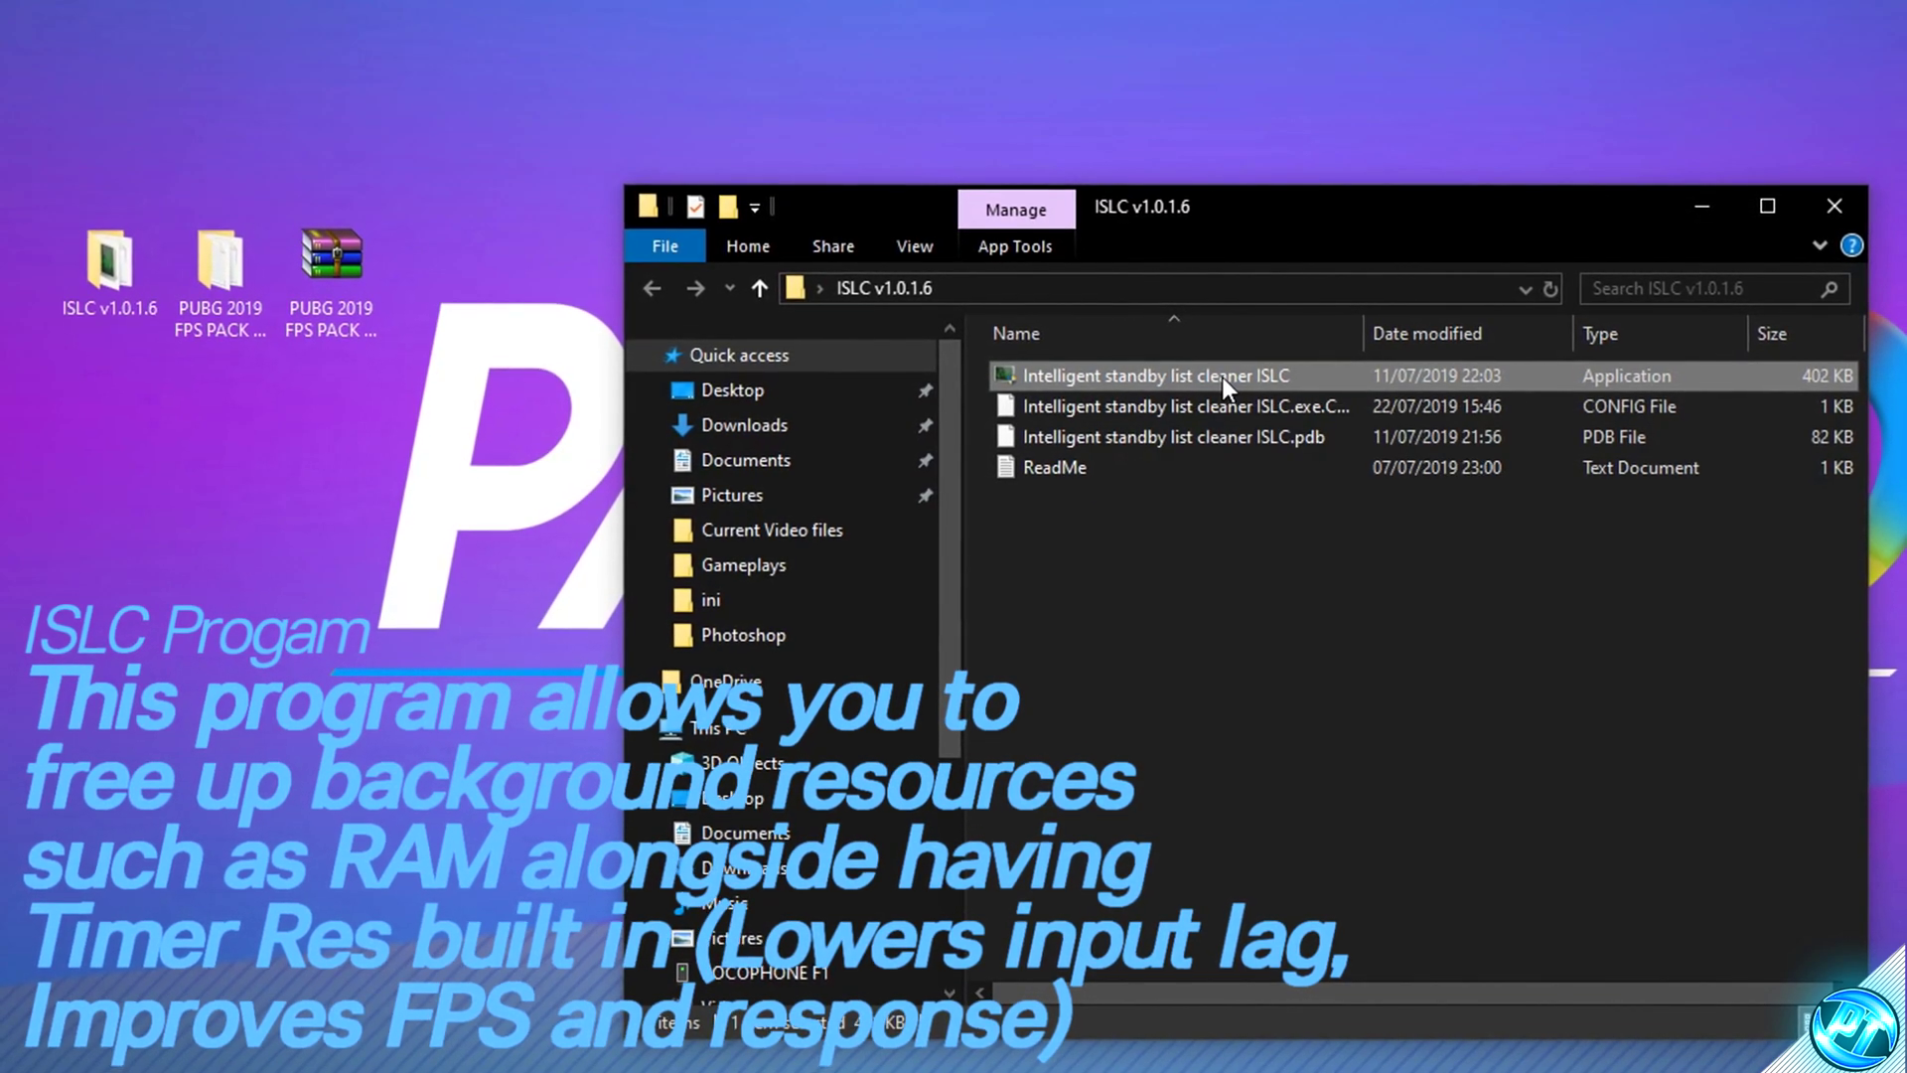
pyautogui.click(1142, 879)
pyautogui.click(1702, 206)
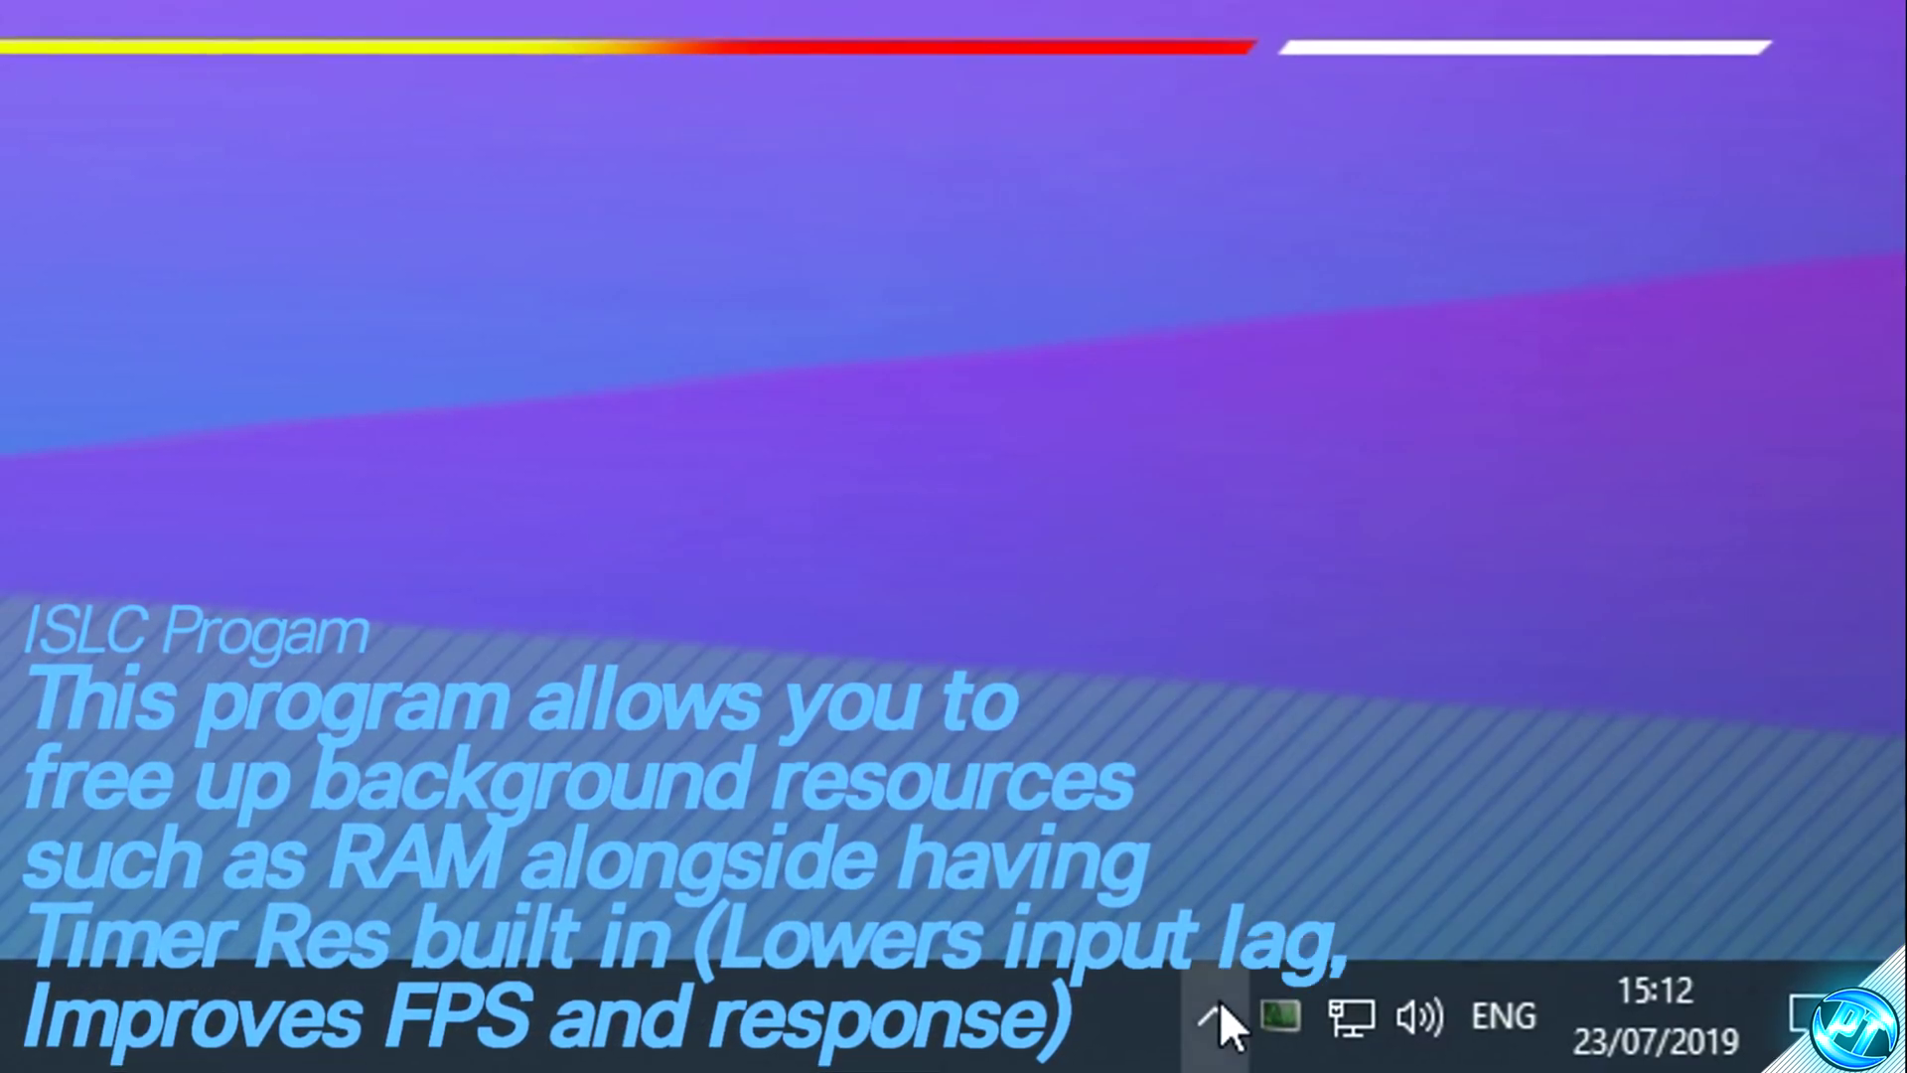
pyautogui.click(1660, 1051)
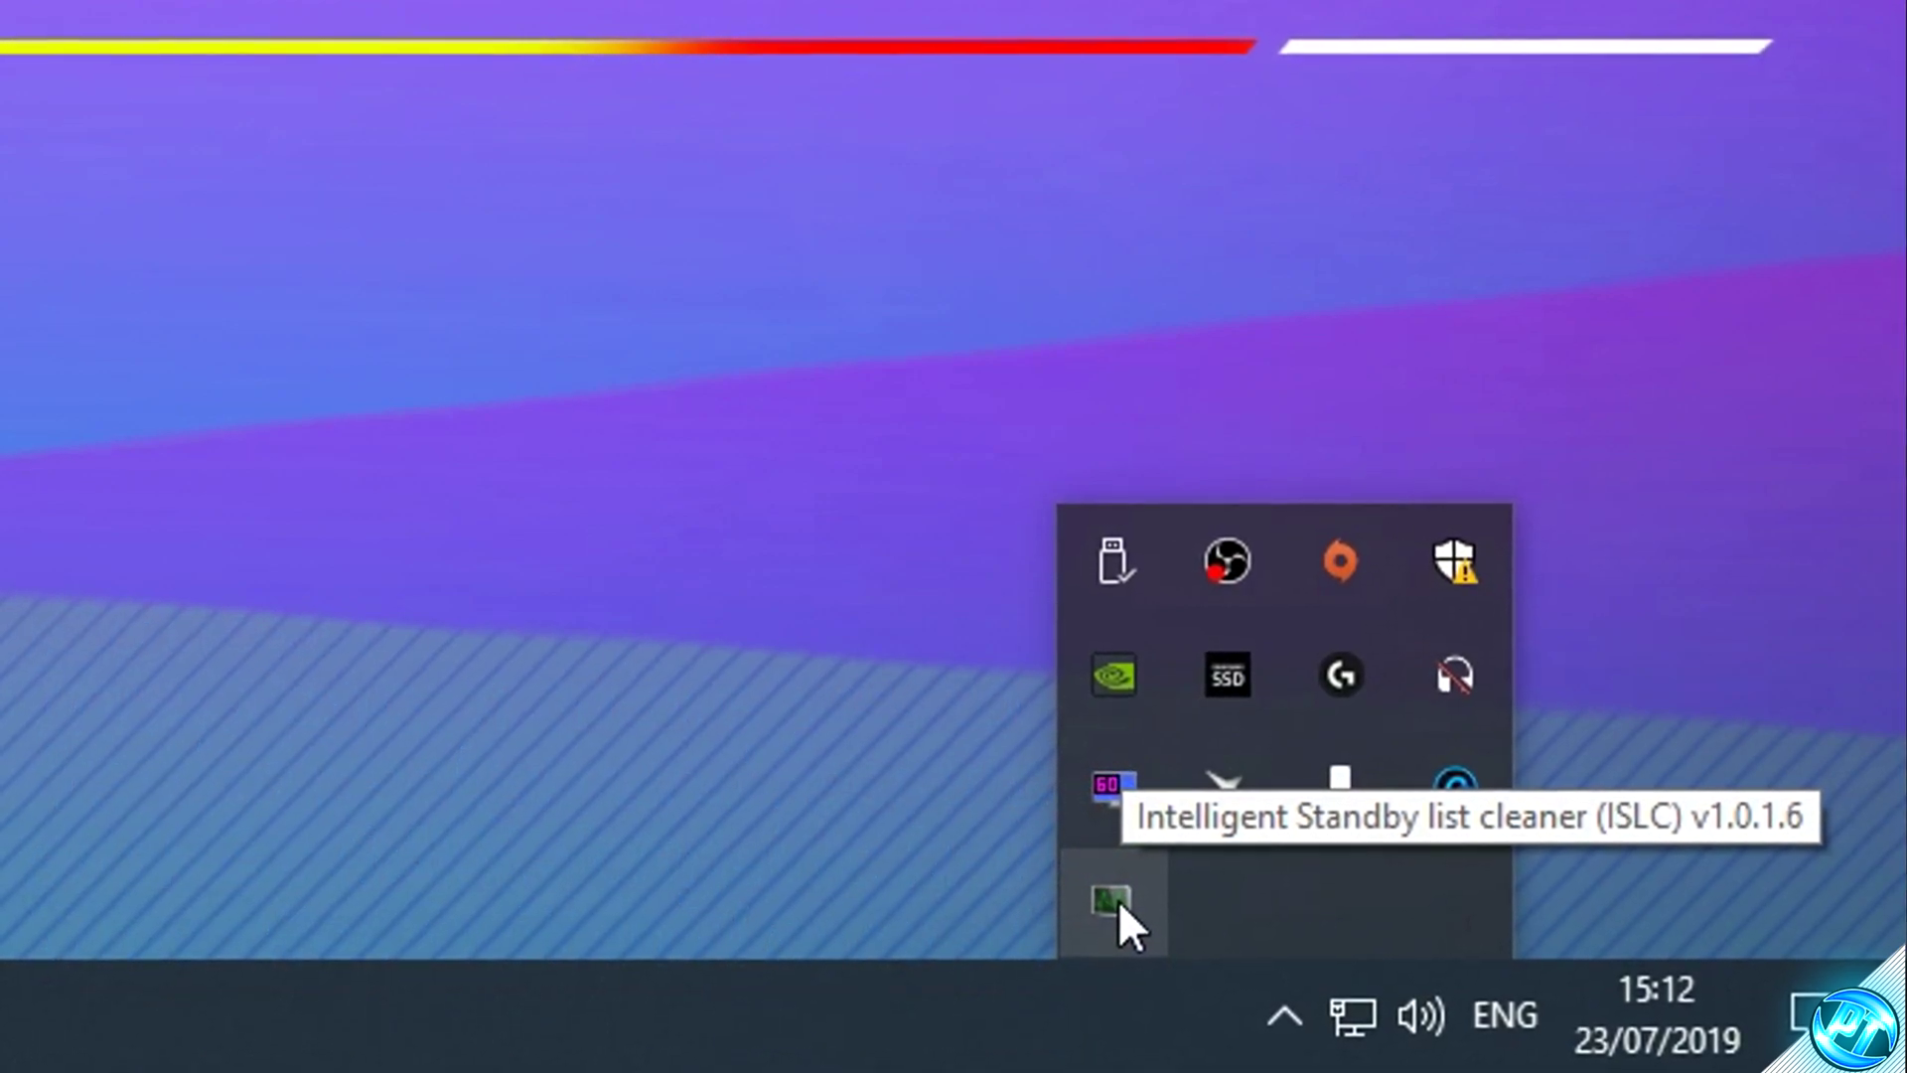
pyautogui.click(1114, 900)
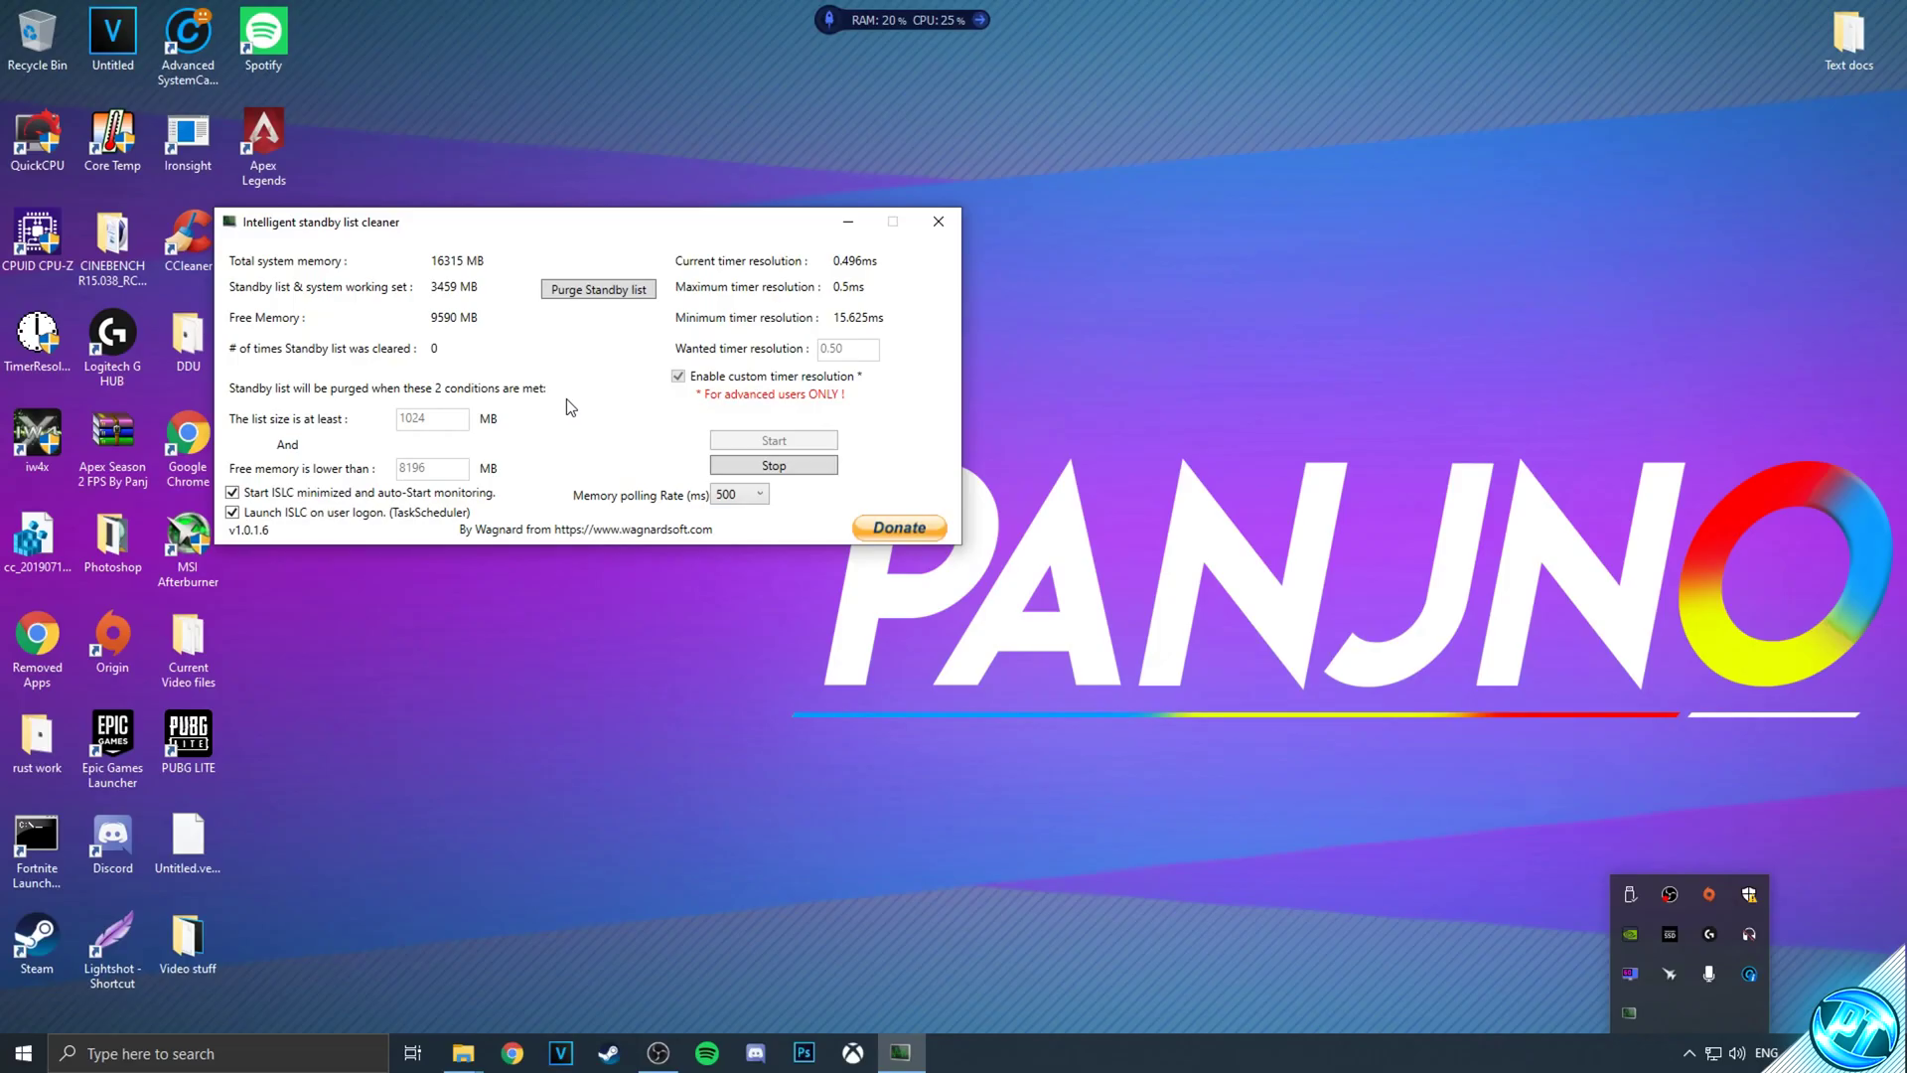
# Stop ISLC monitoring and set the purge conditions to a list size of at least 1024 MB and free memory lower than 8196 MB
pyautogui.click(773, 465)
pyautogui.click(678, 375)
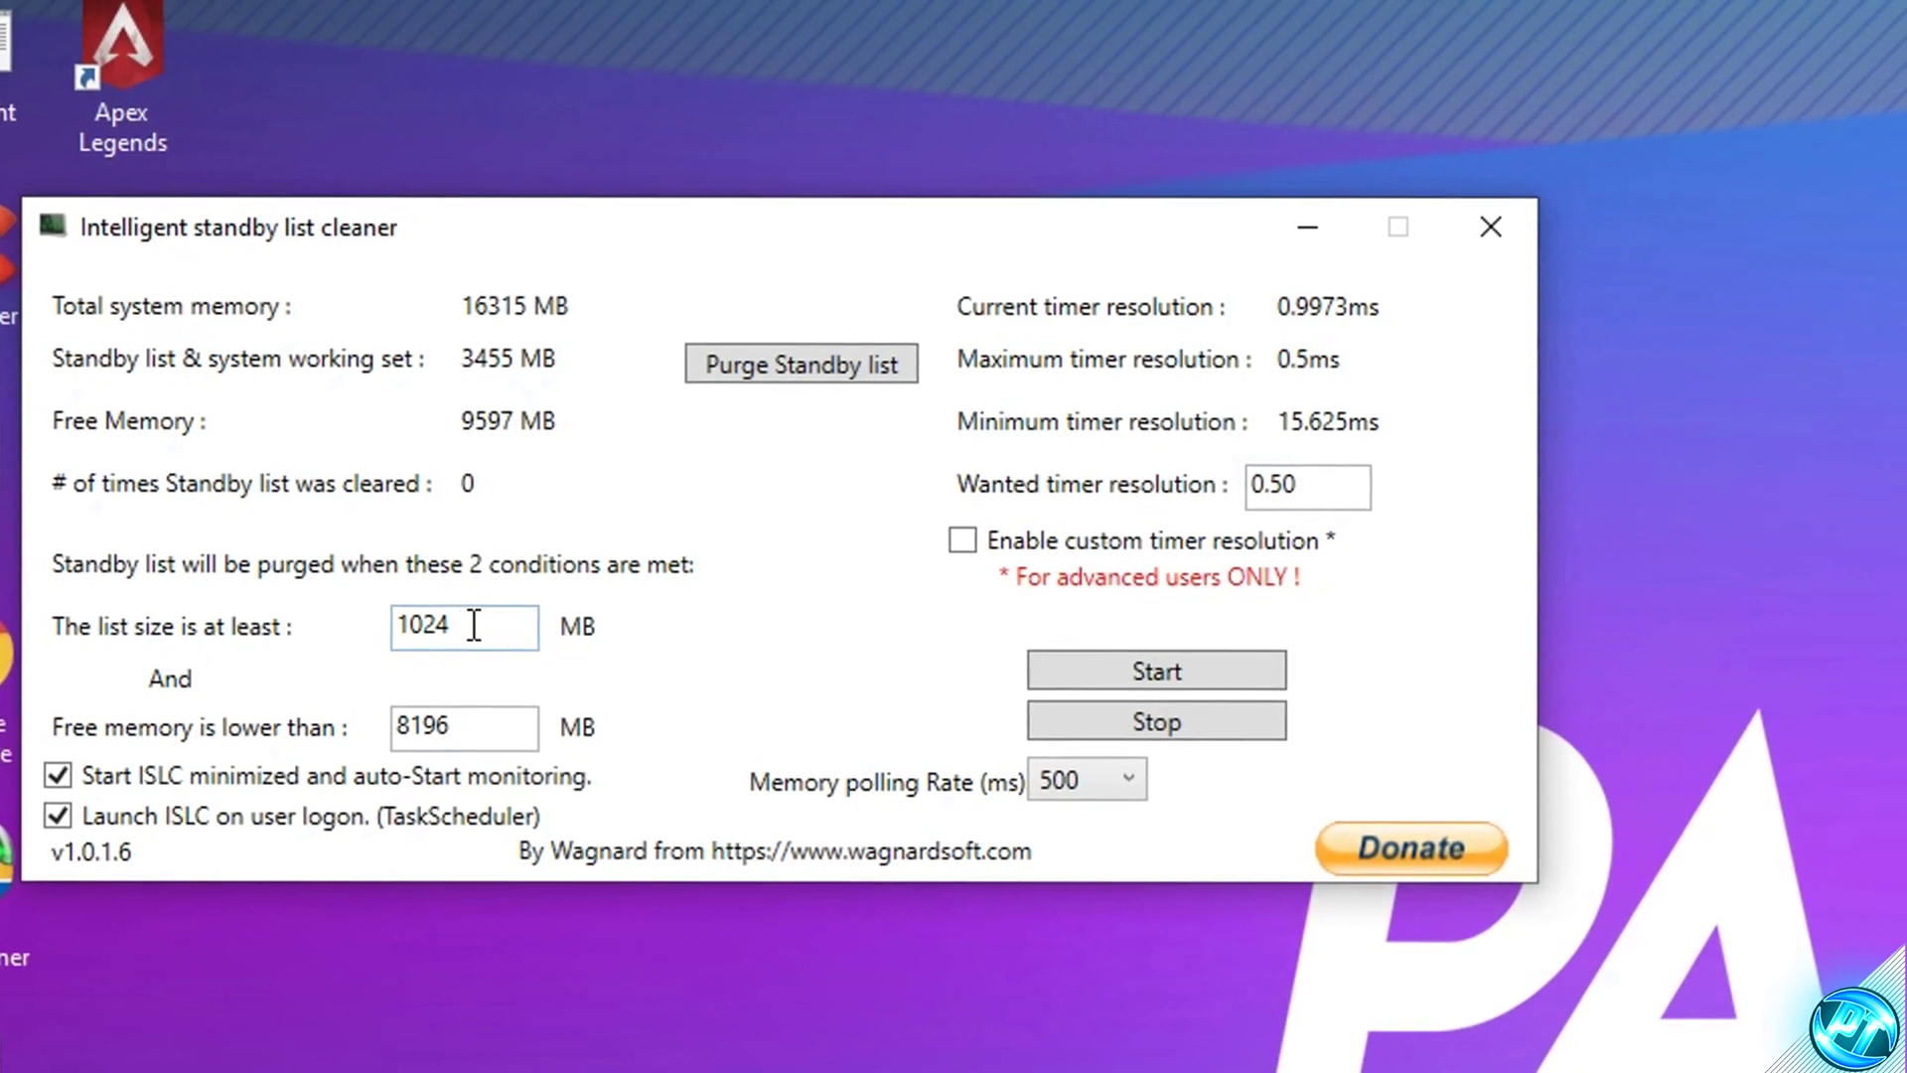
pyautogui.moveTo(506, 635); pyautogui.dragTo(231, 645)
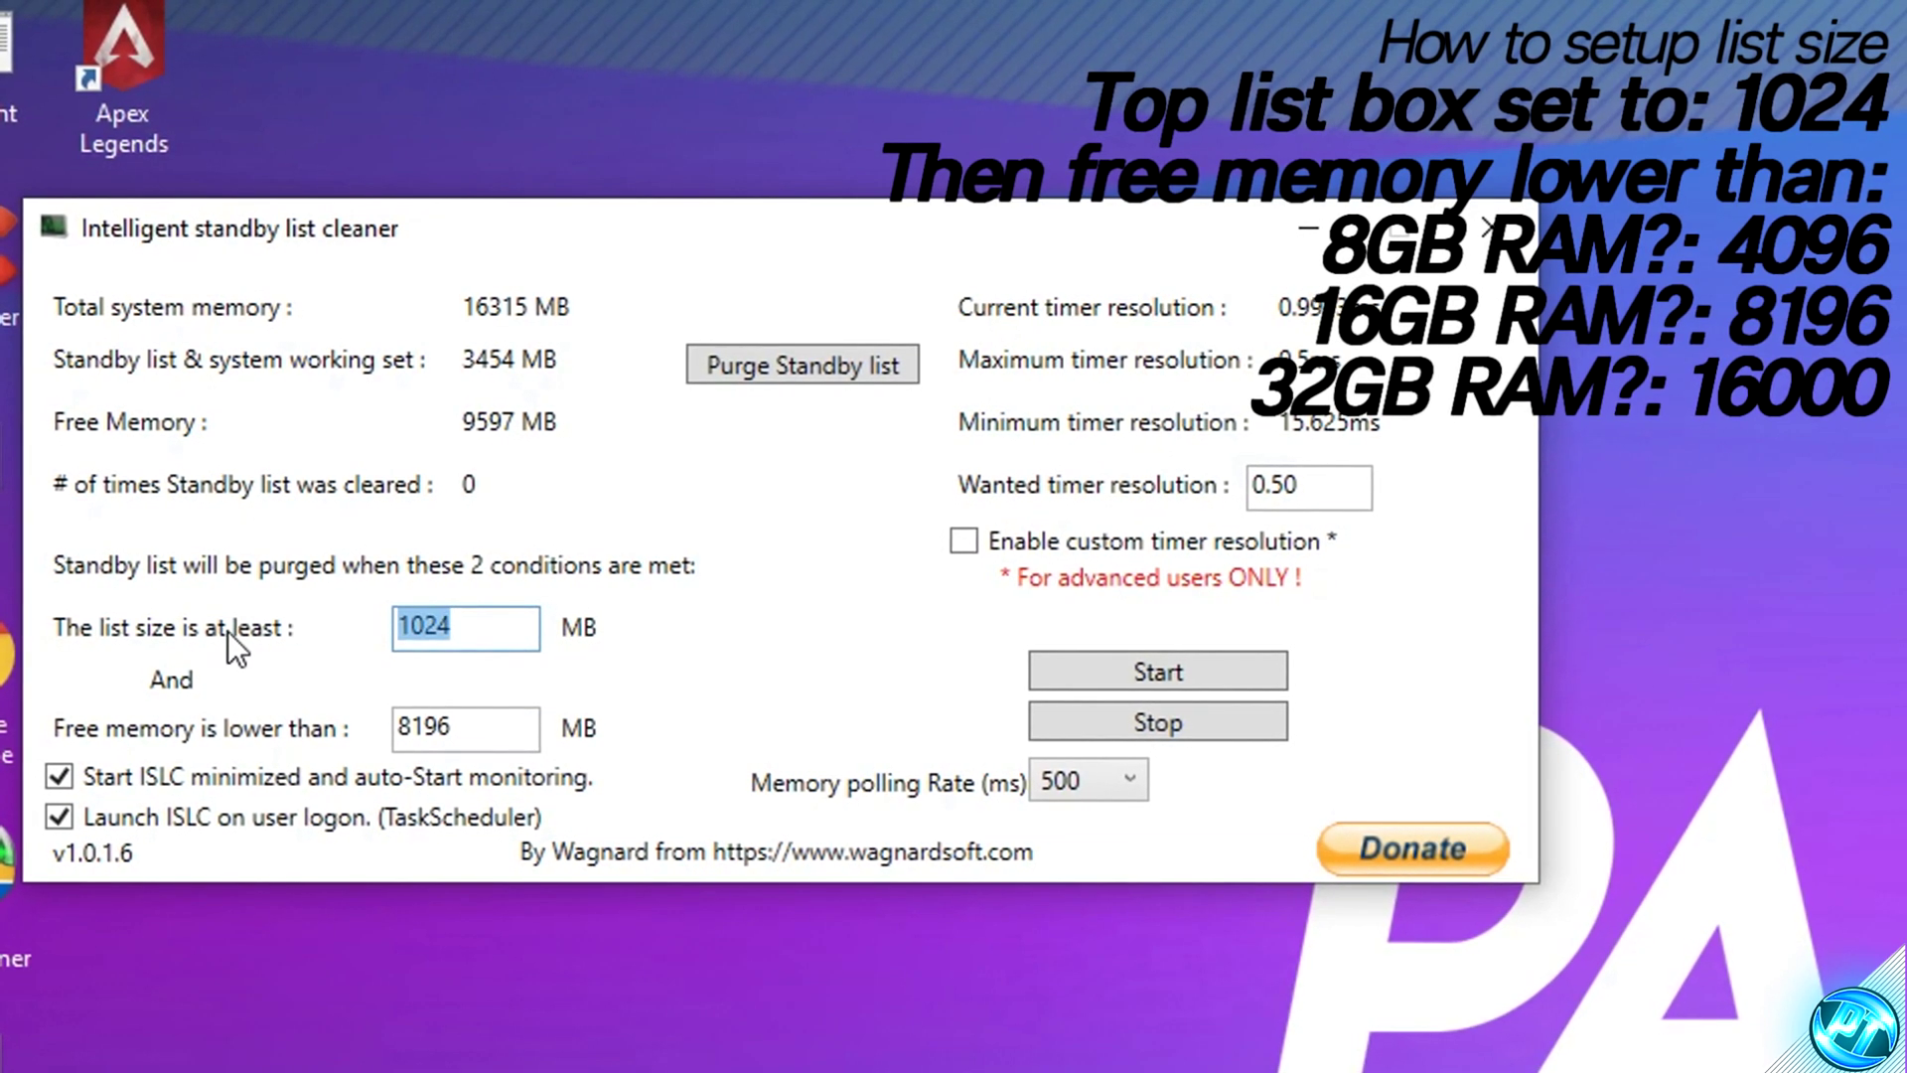
pyautogui.write('1024')
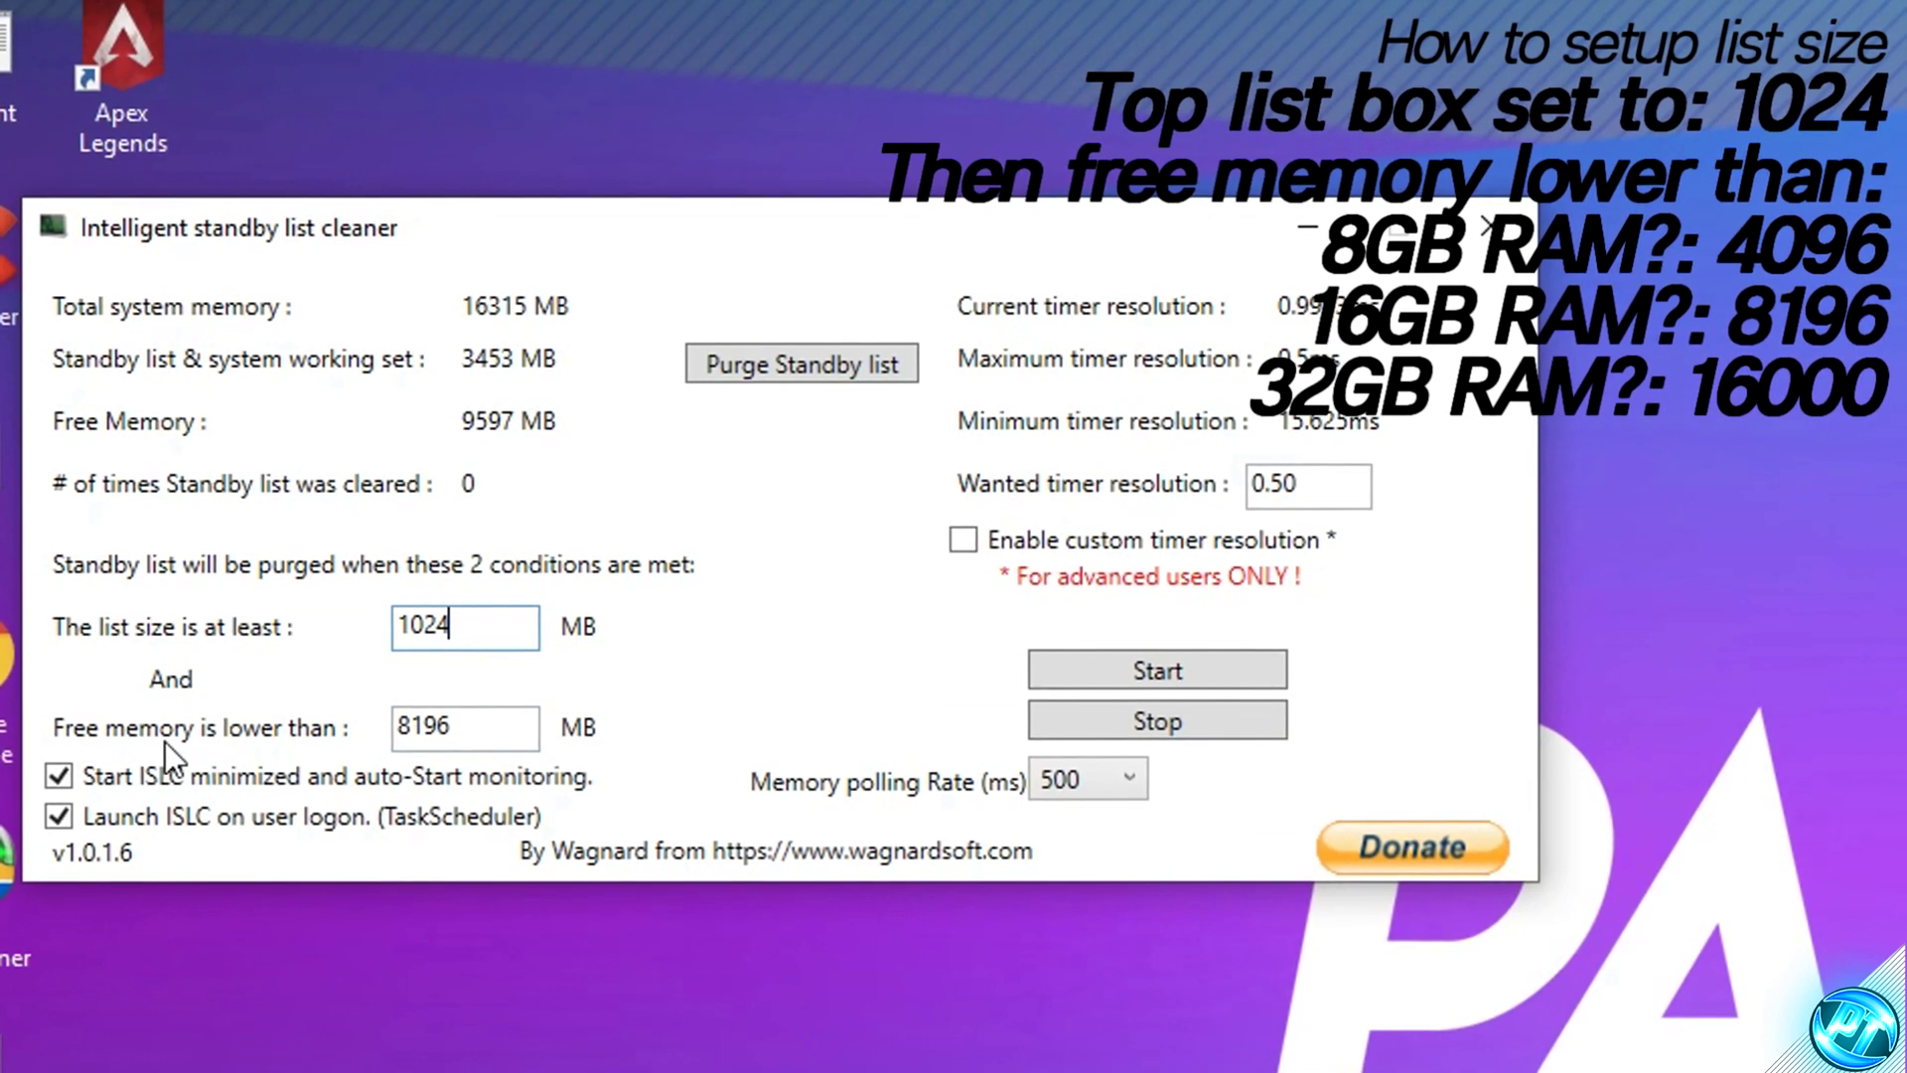
pyautogui.doubleClick(459, 726)
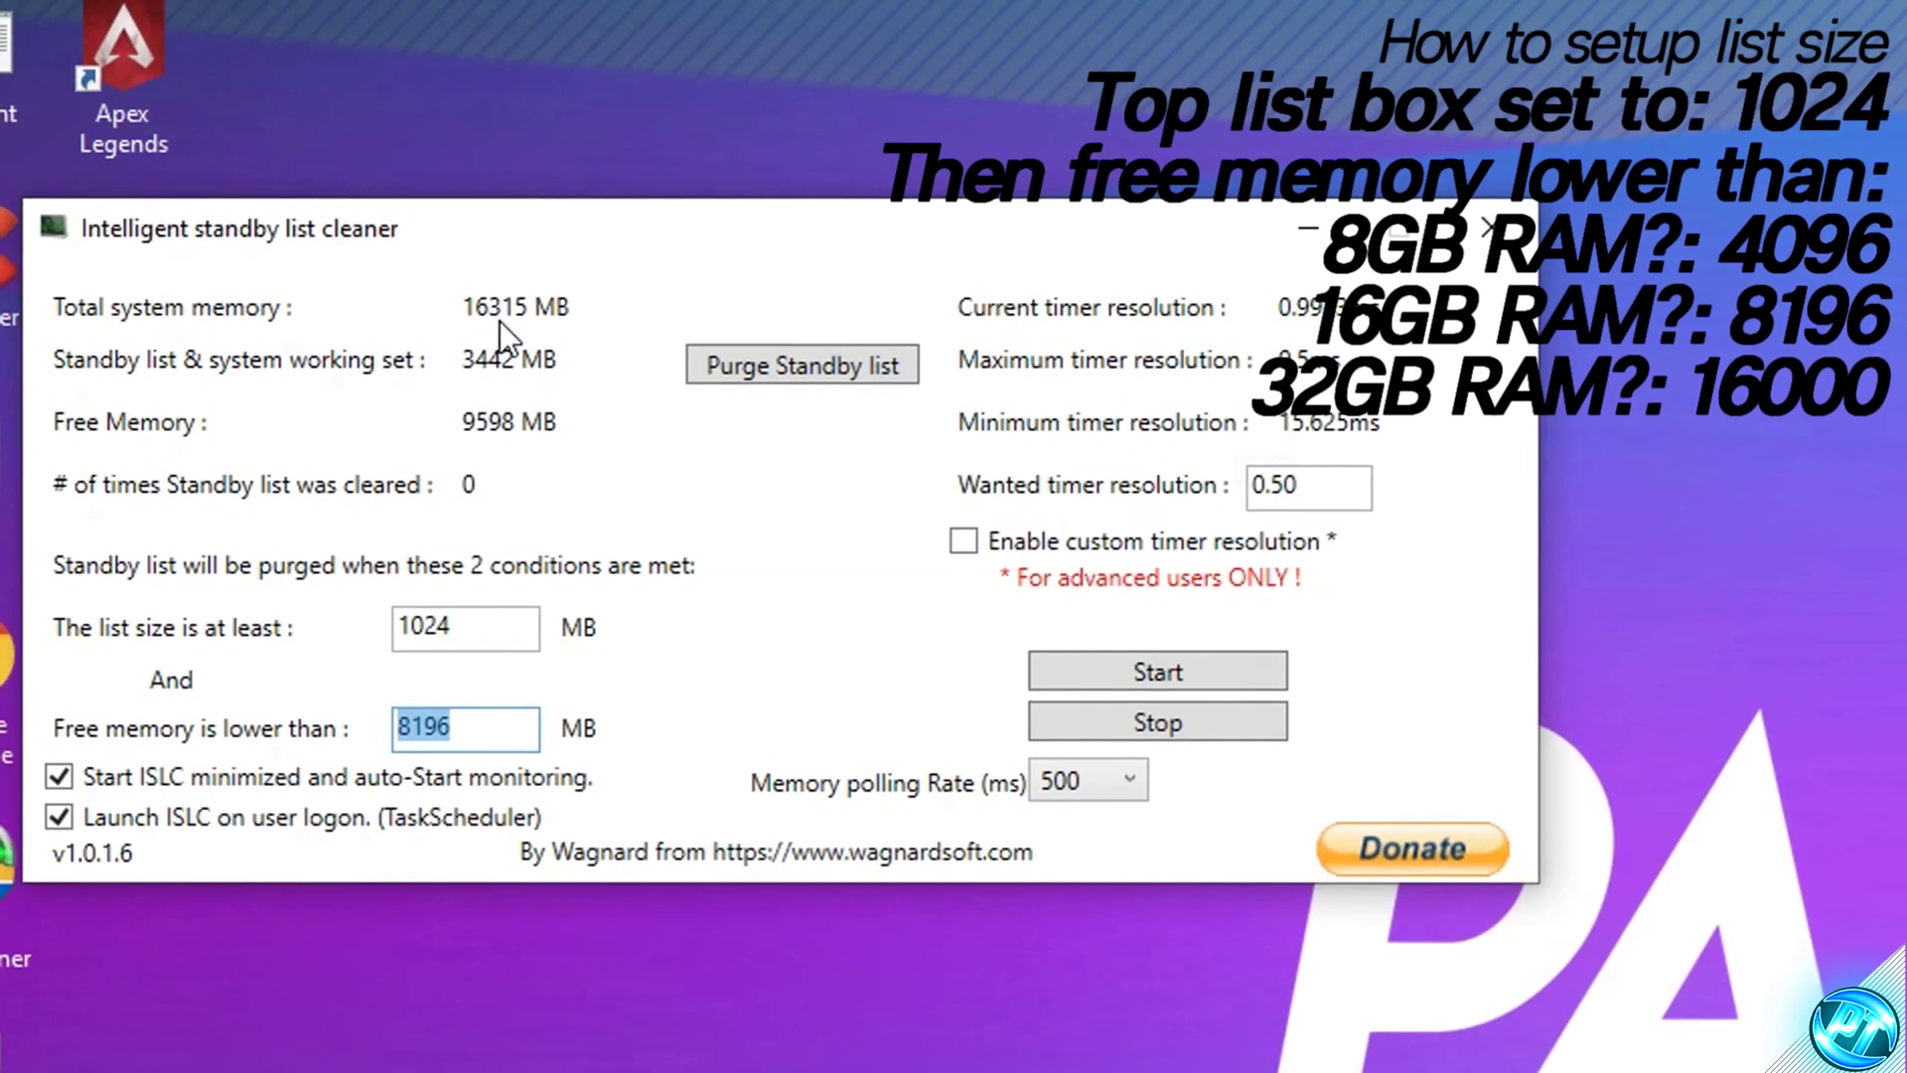
pyautogui.click(475, 729)
pyautogui.write('8196')
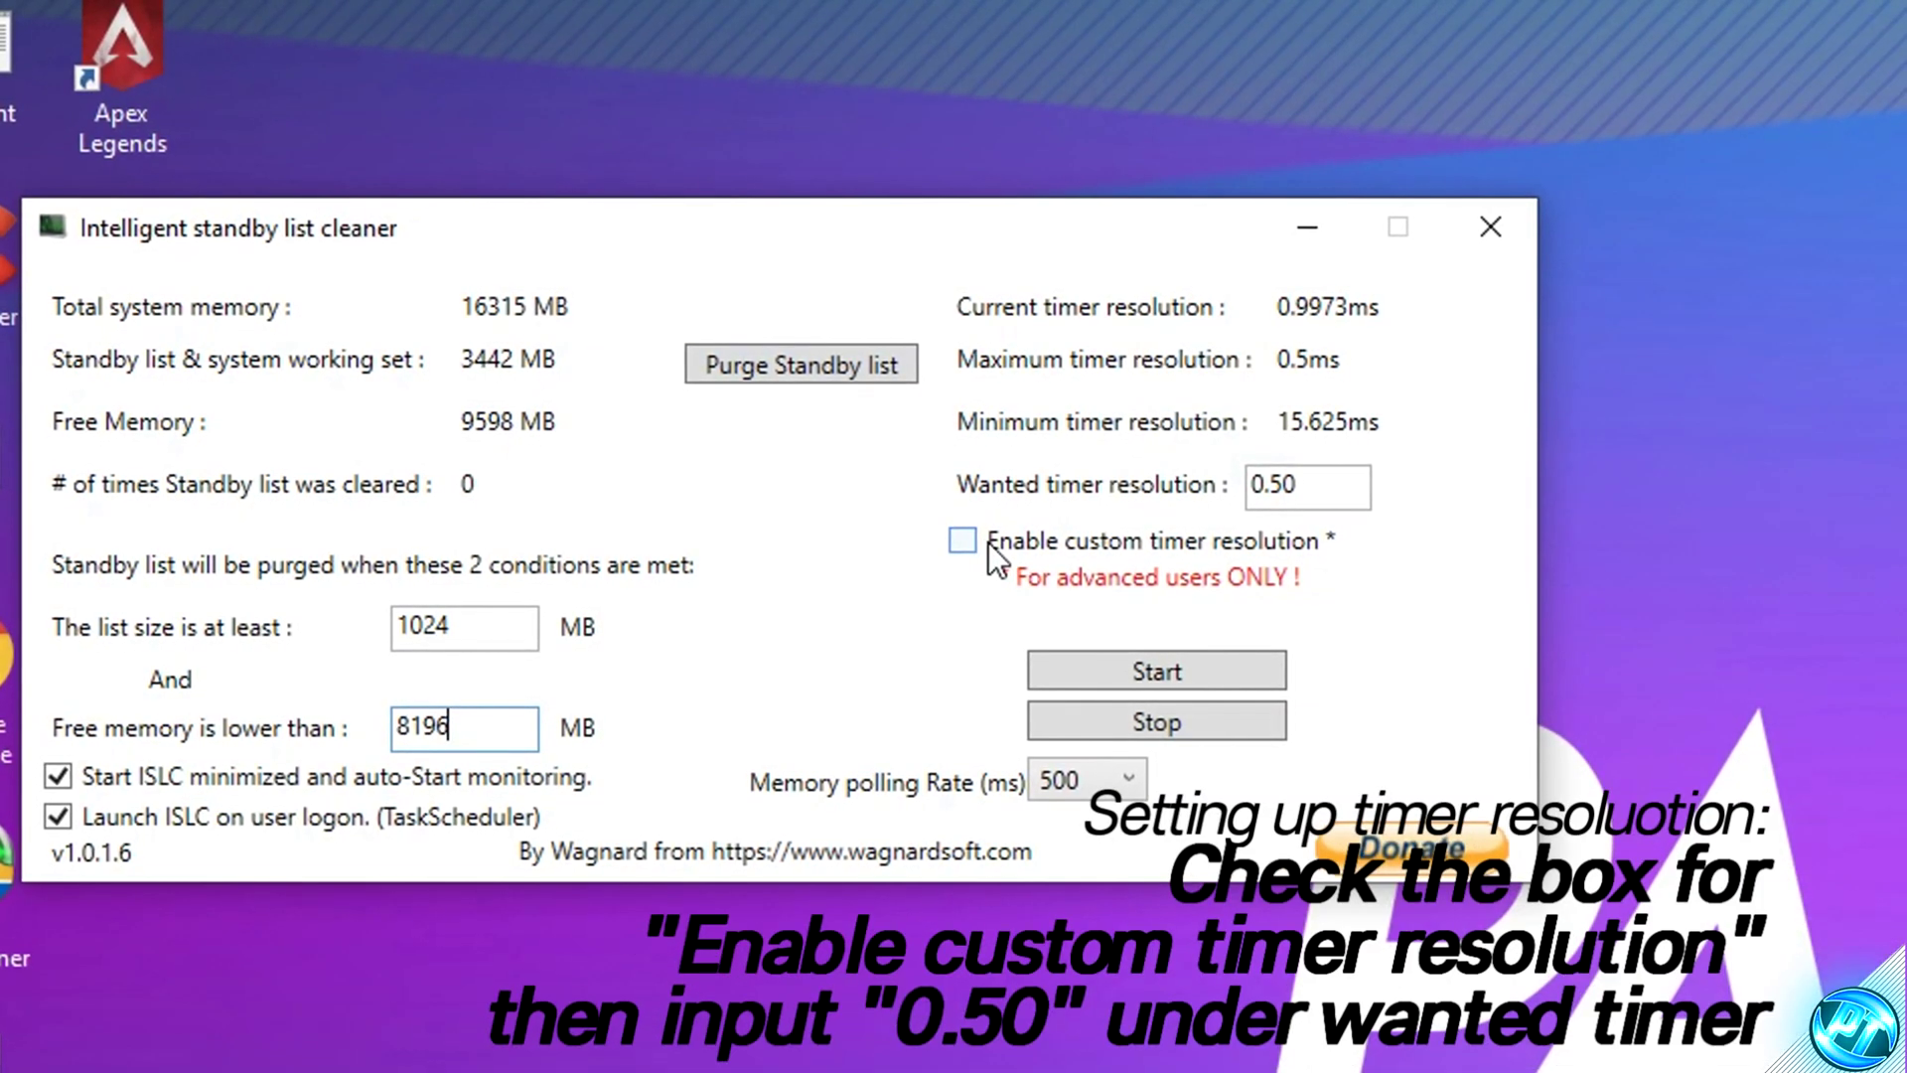
# Enable the custom timer resolution and set the wanted timer resolution to 0.50
pyautogui.click(1003, 540)
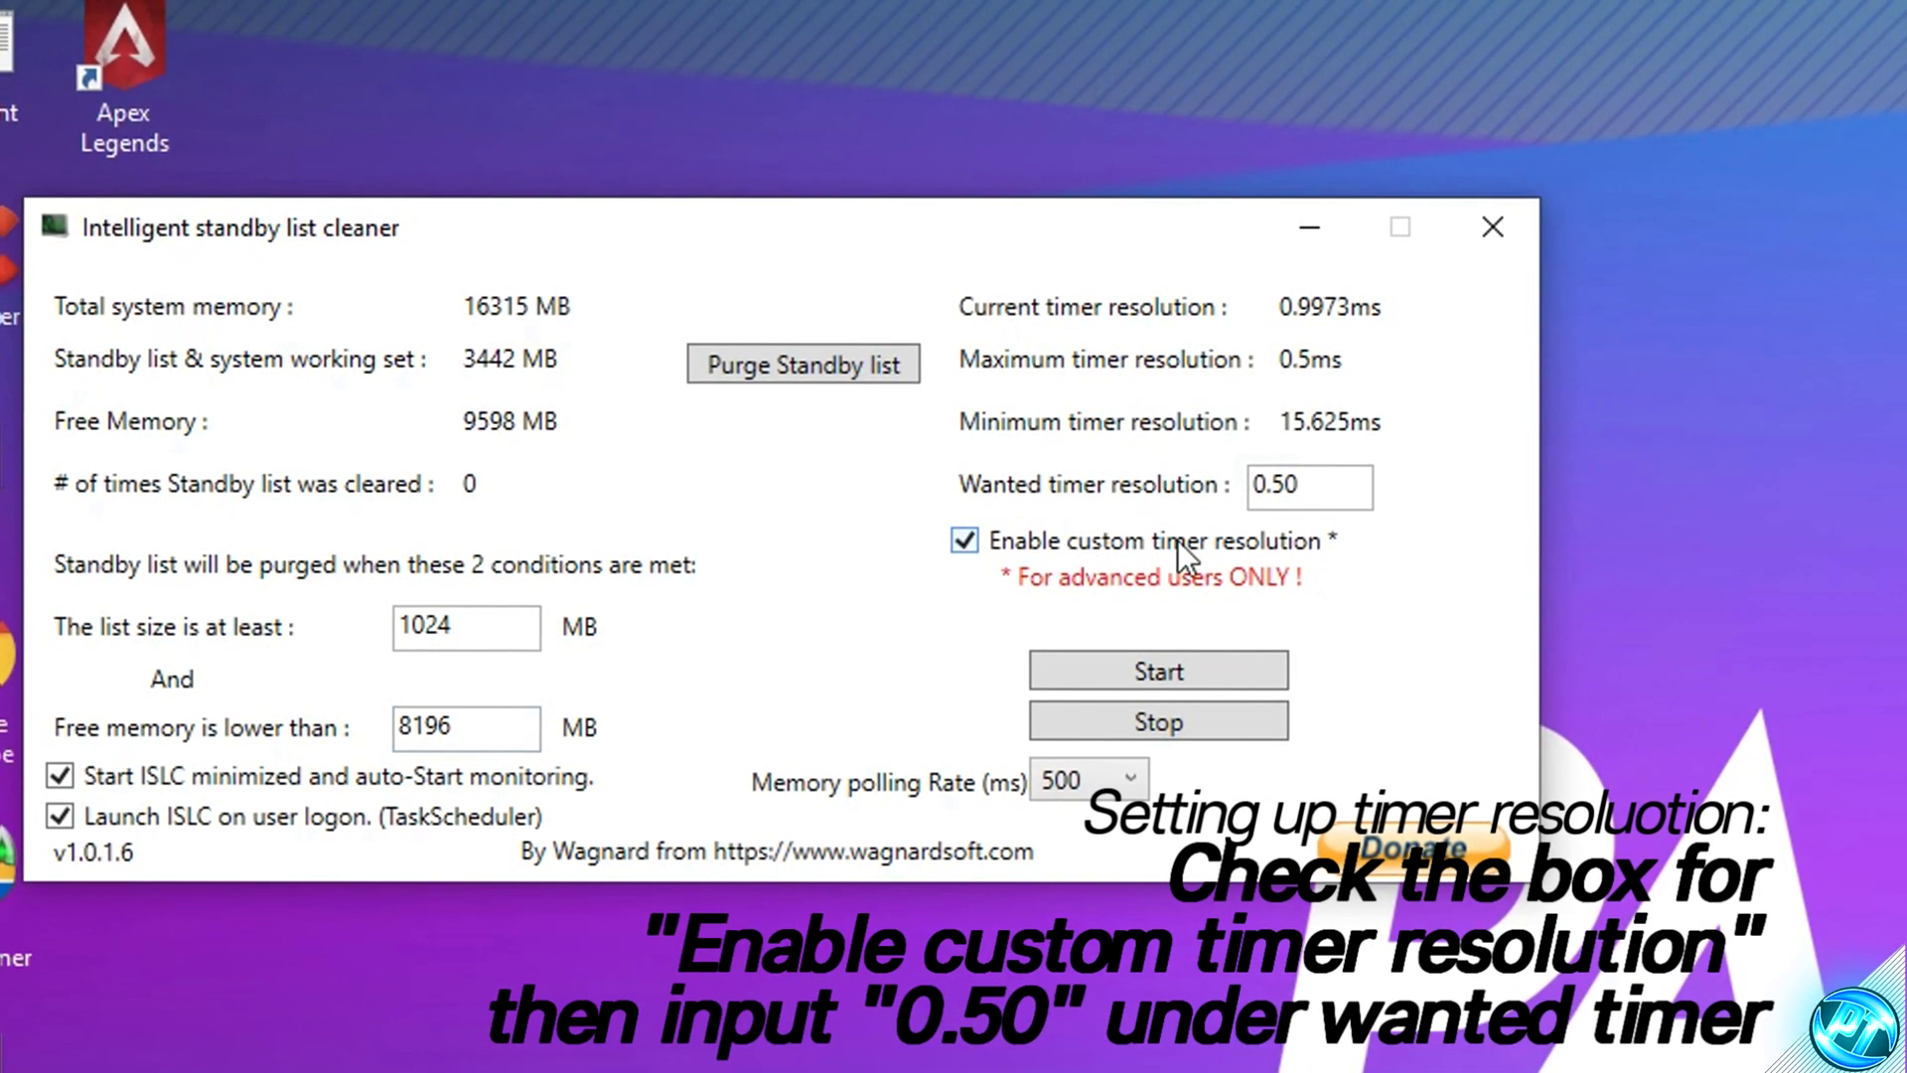
pyautogui.moveTo(1319, 483); pyautogui.dragTo(1115, 492)
pyautogui.write('0.')
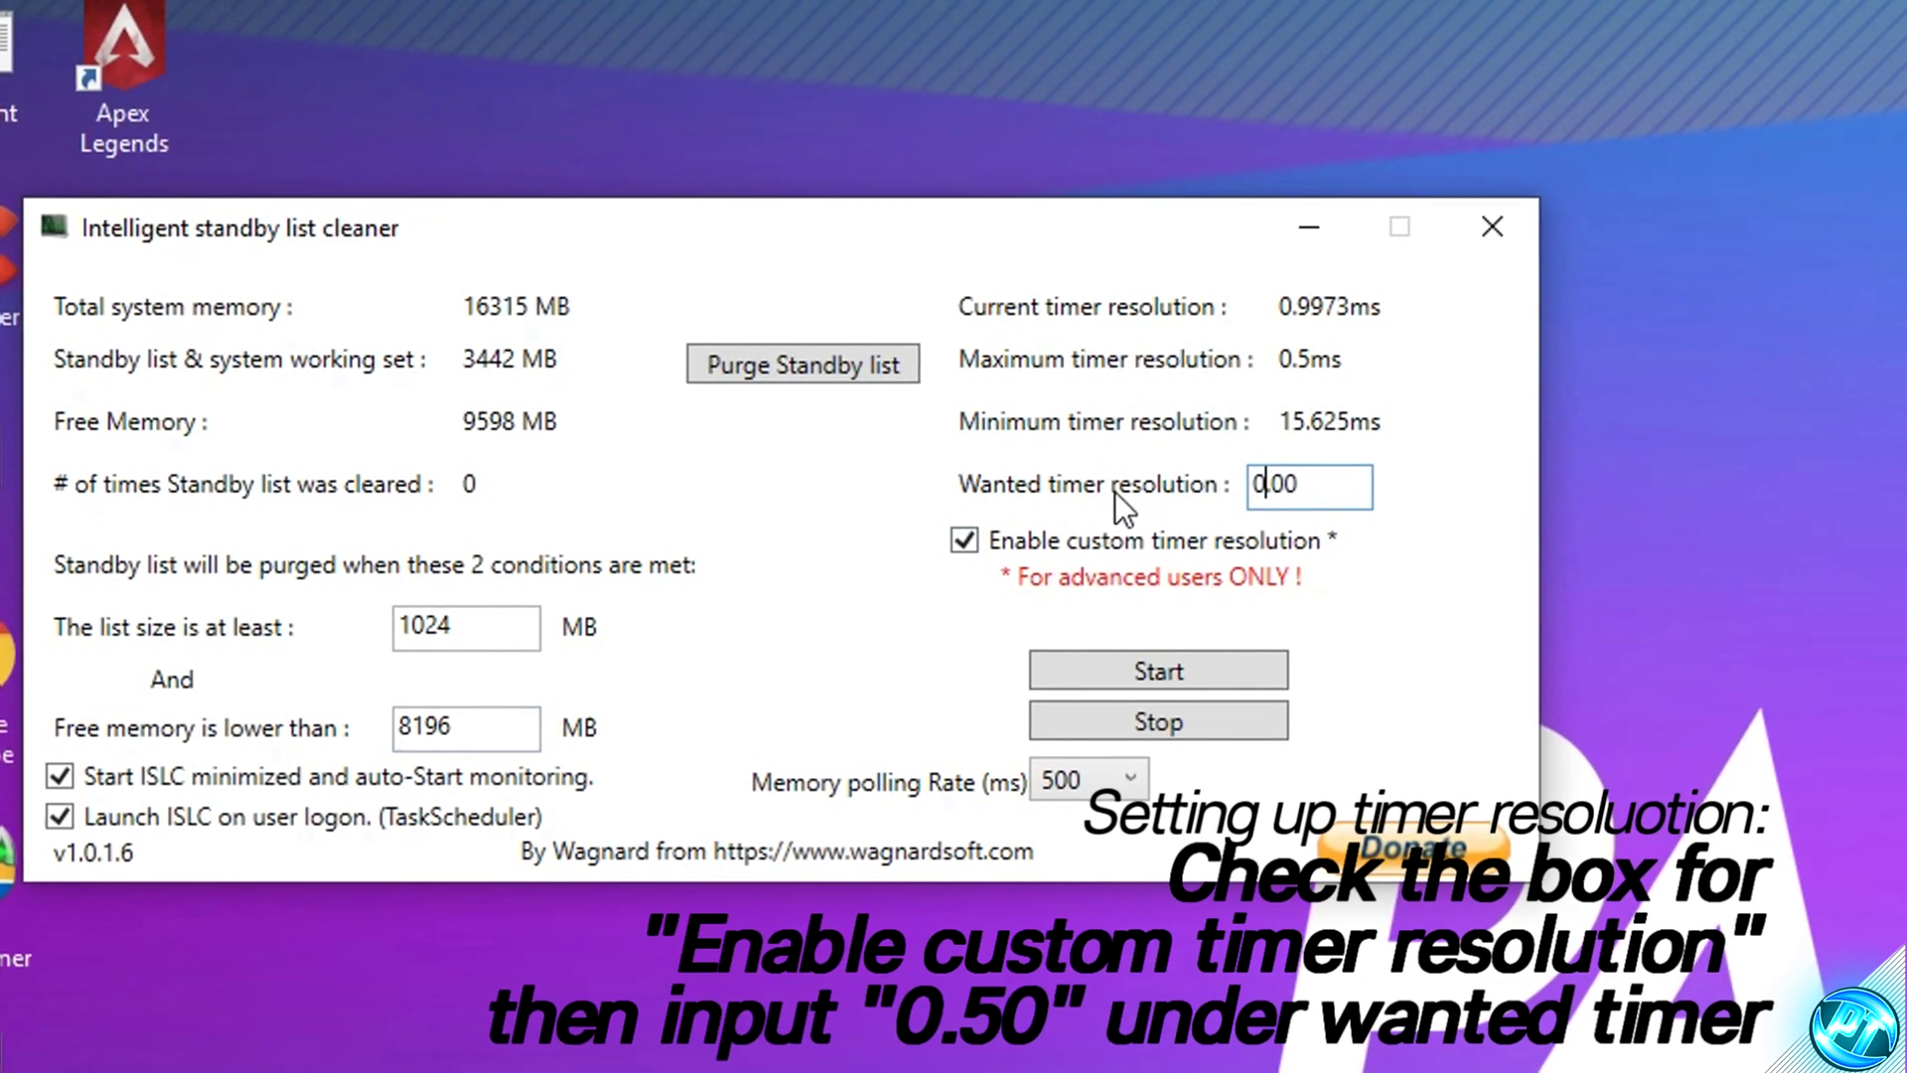
pyautogui.write('50')
pyautogui.press('Delete')
pyautogui.press('Delete')
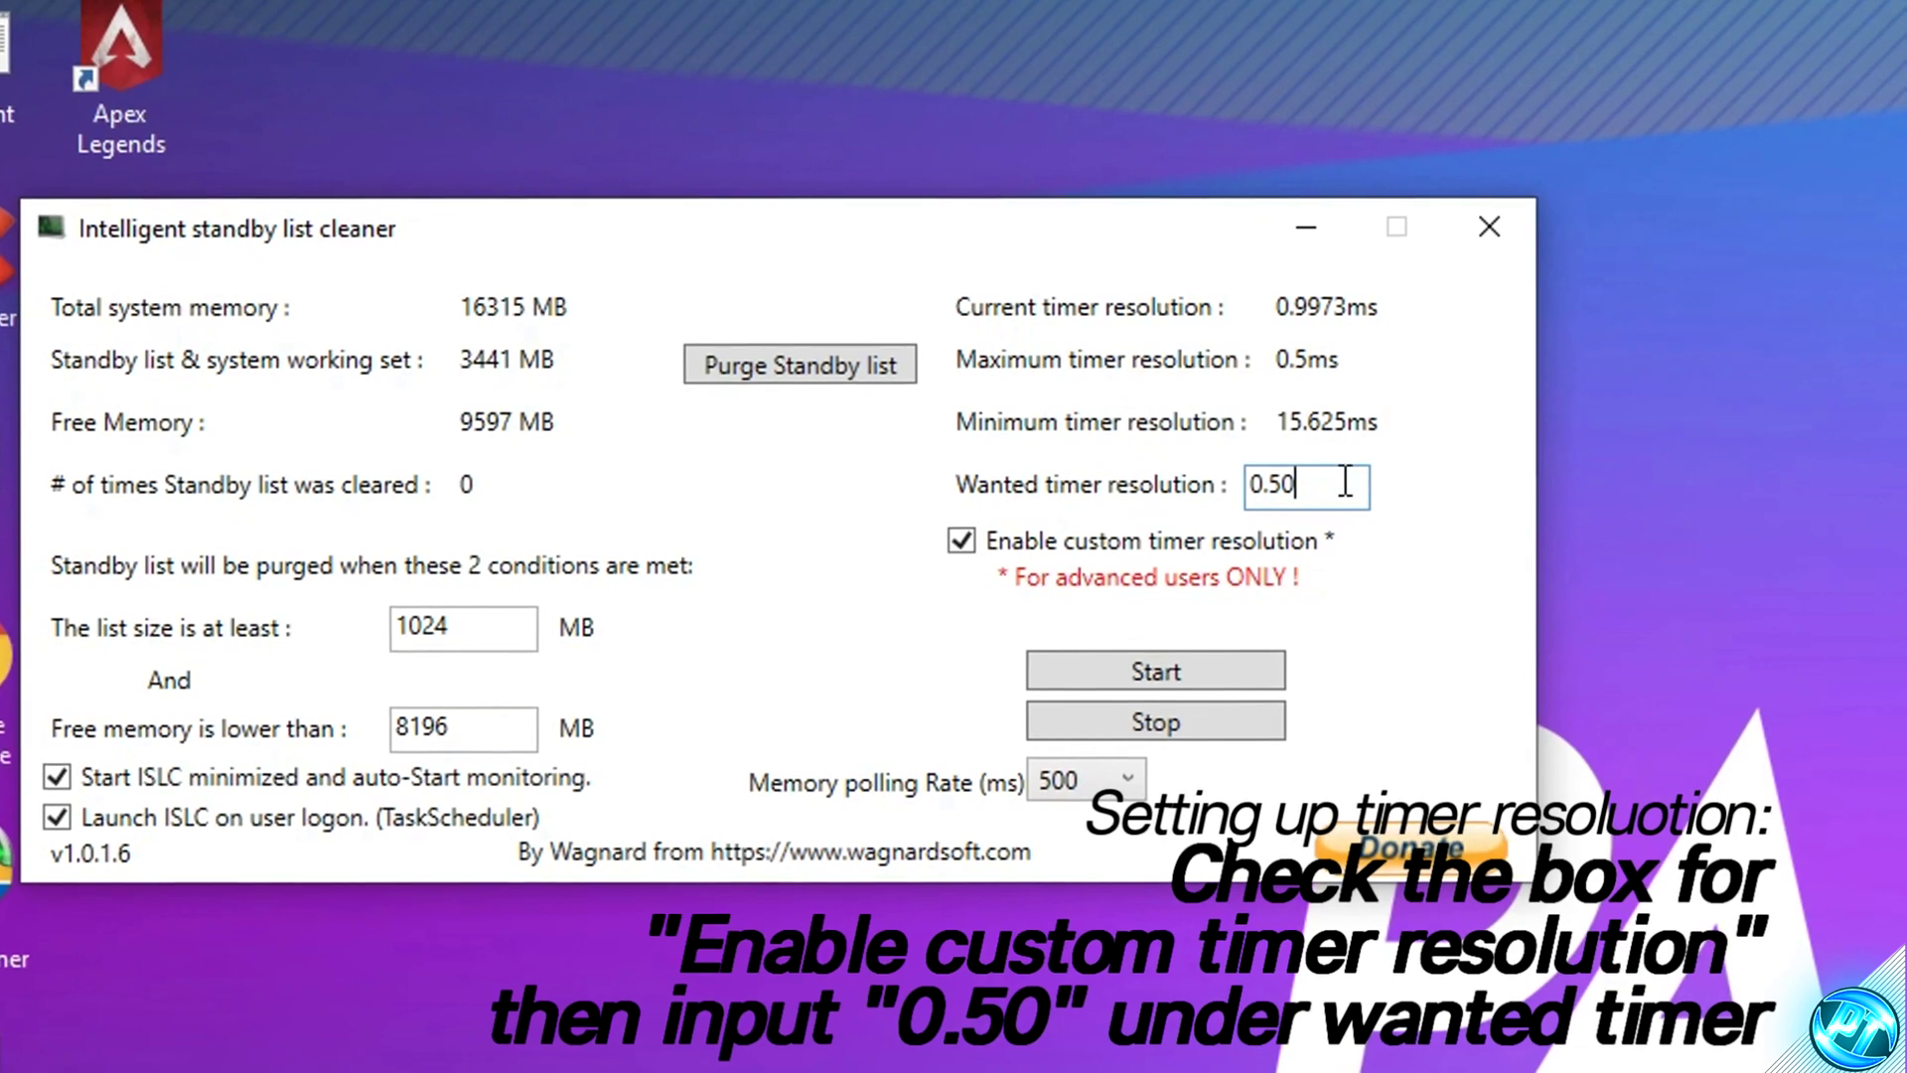
# Set the memory polling rate to 500 ms
pyautogui.click(1085, 779)
pyautogui.click(1062, 779)
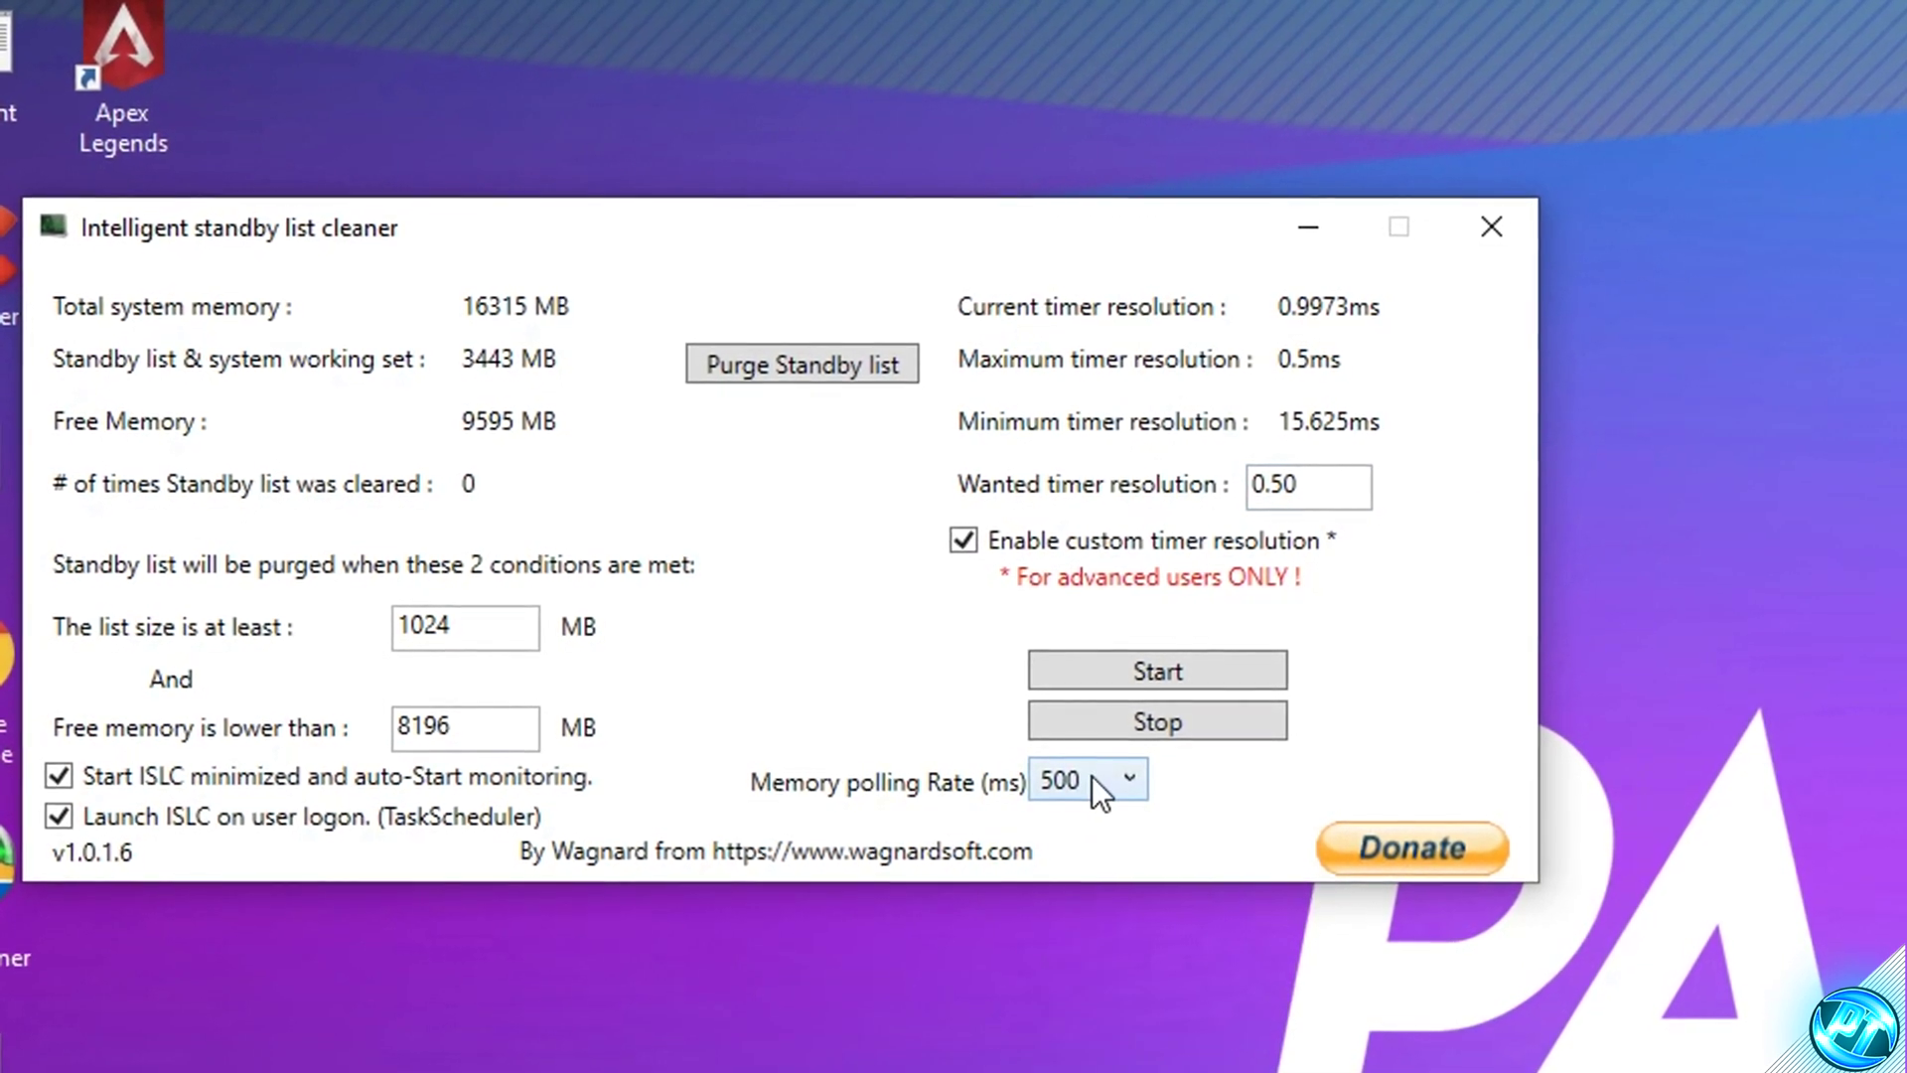
pyautogui.click(1088, 776)
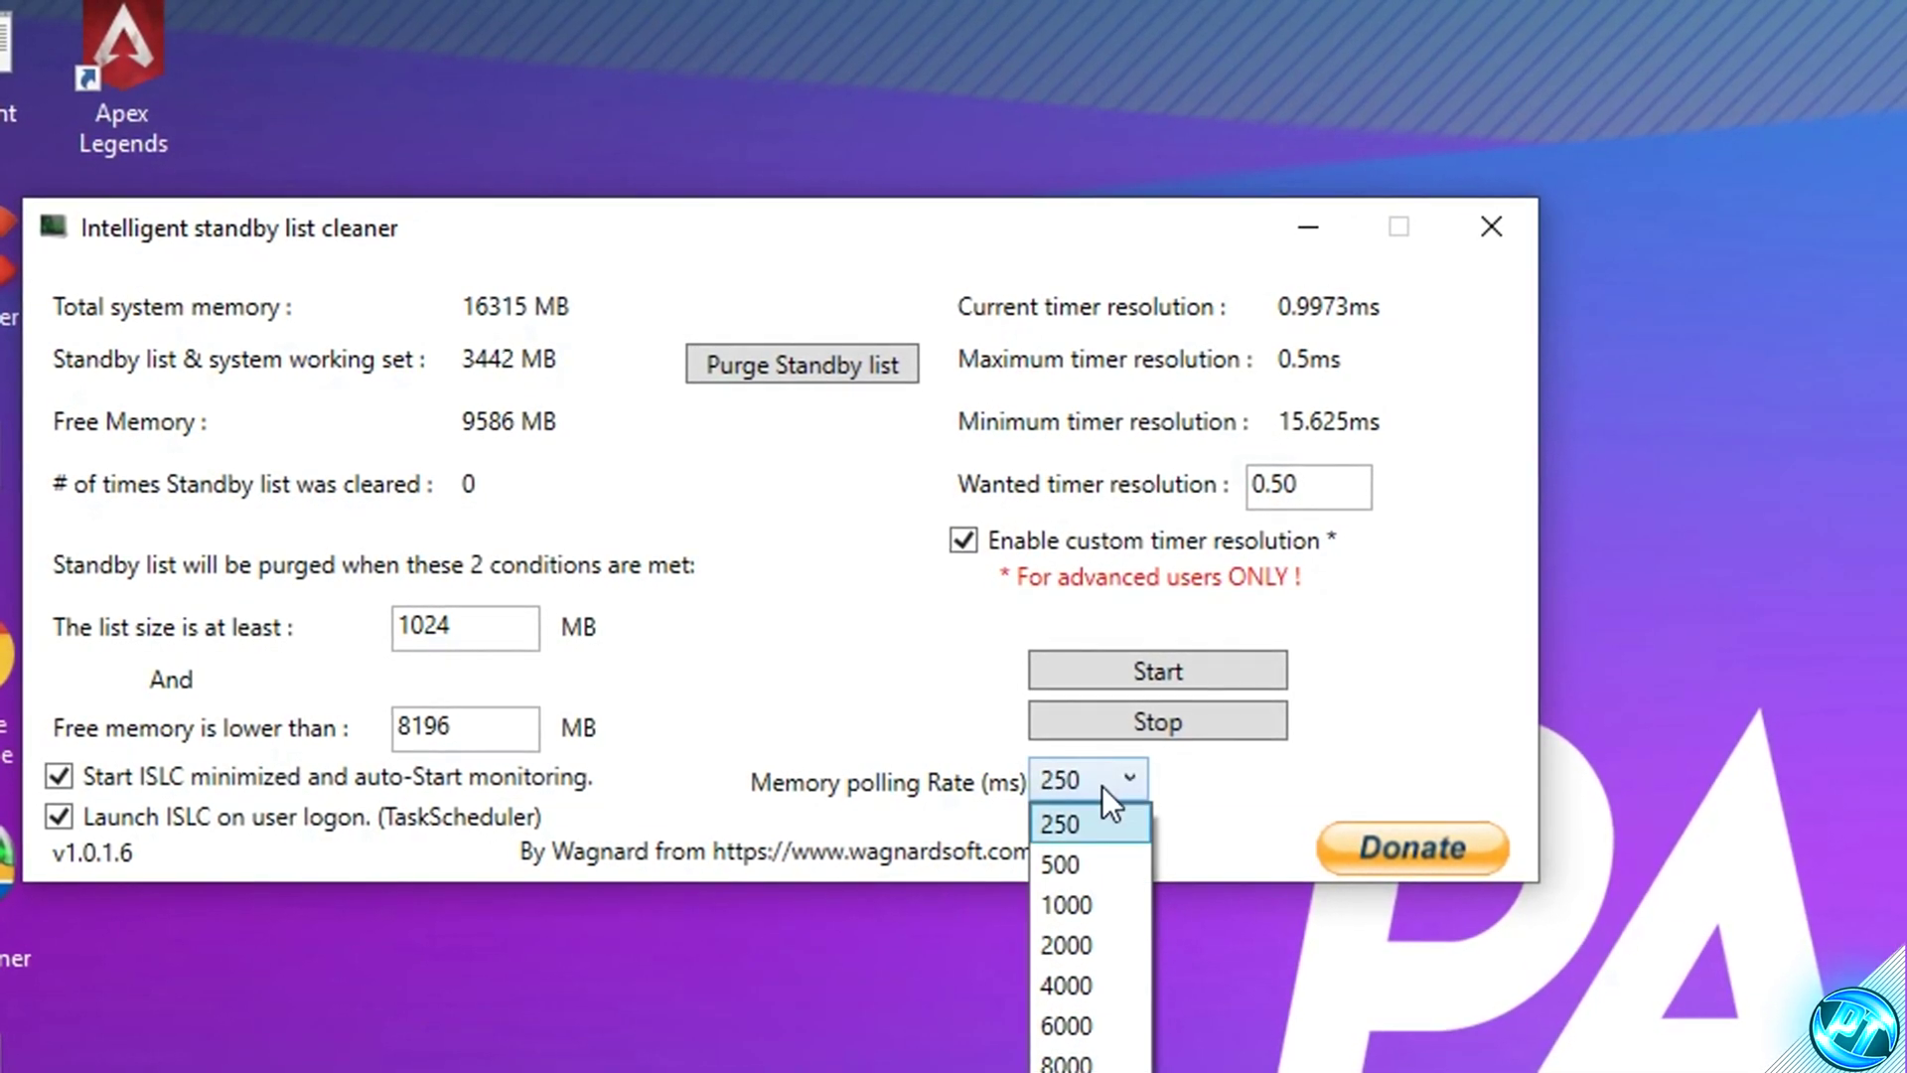
pyautogui.click(1093, 863)
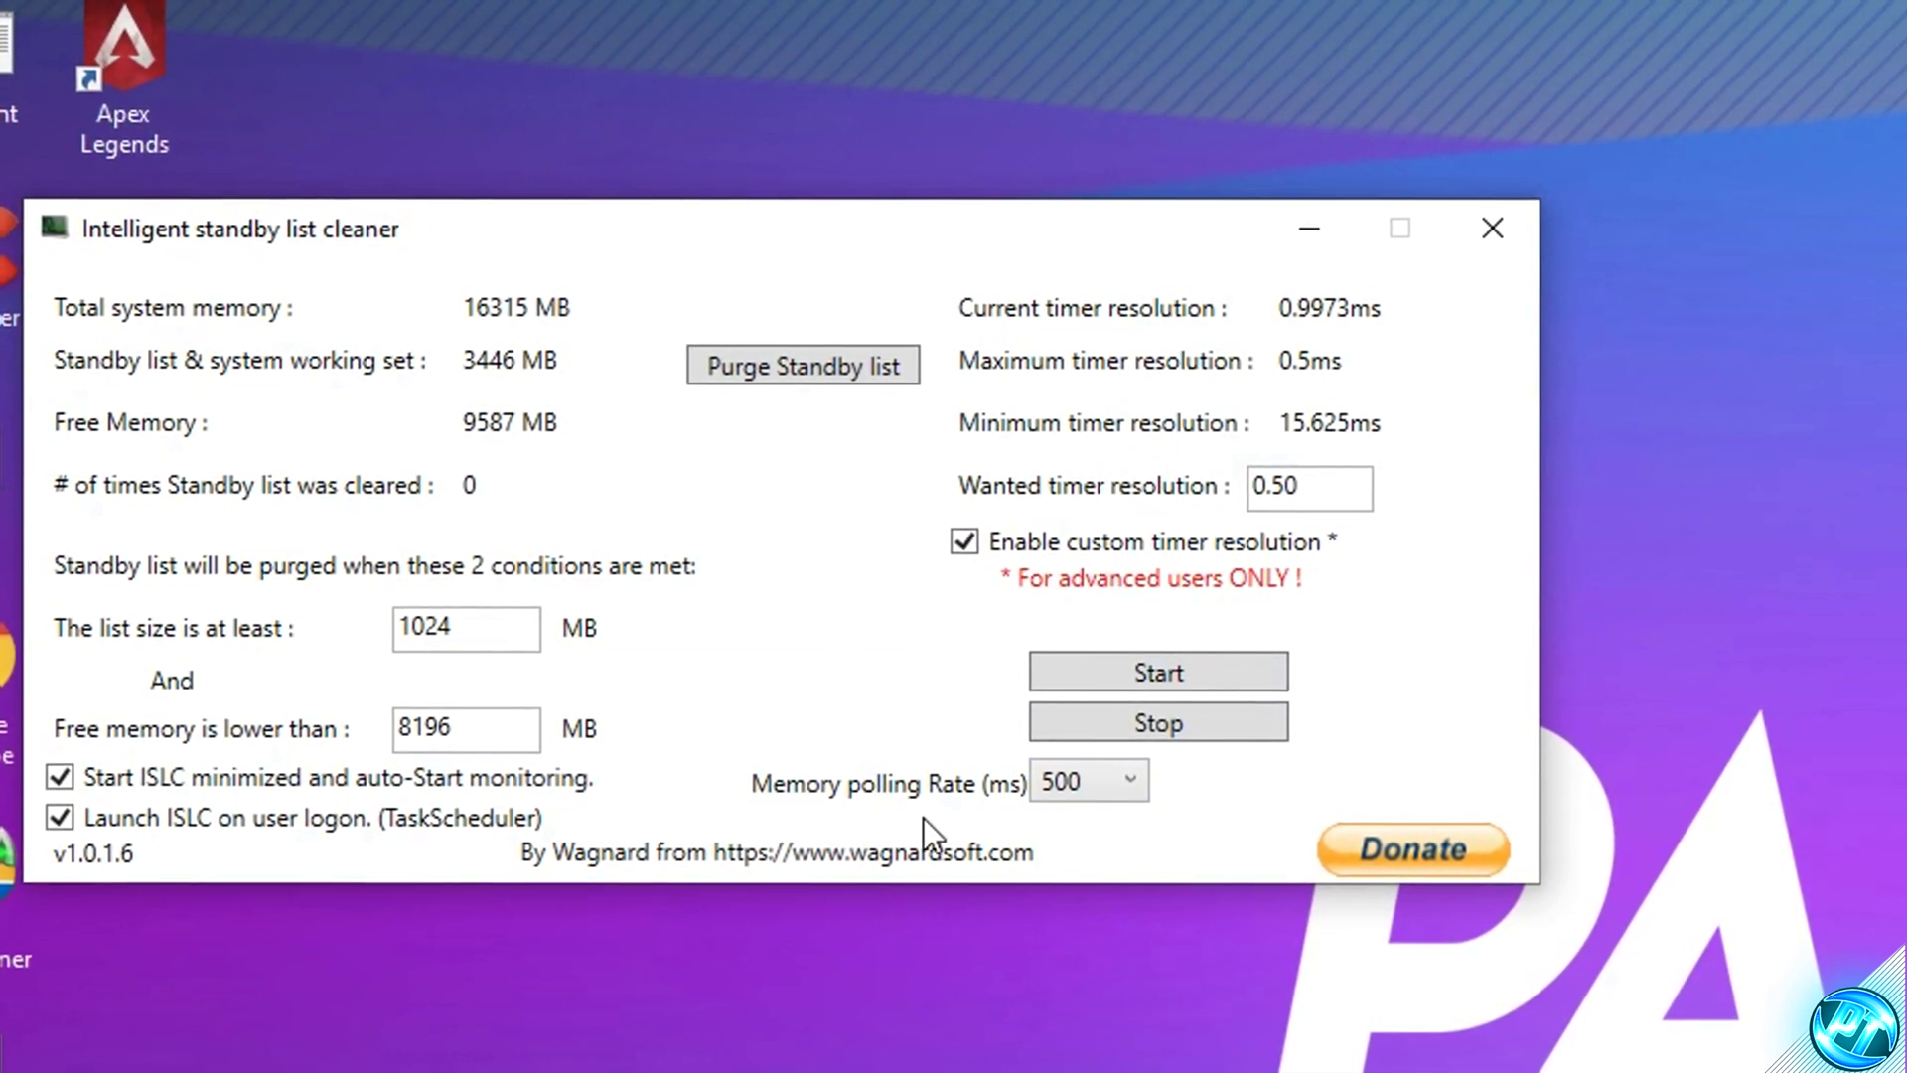
# Purge the standby list, start ISLC monitoring and minimize the program
pyautogui.click(795, 365)
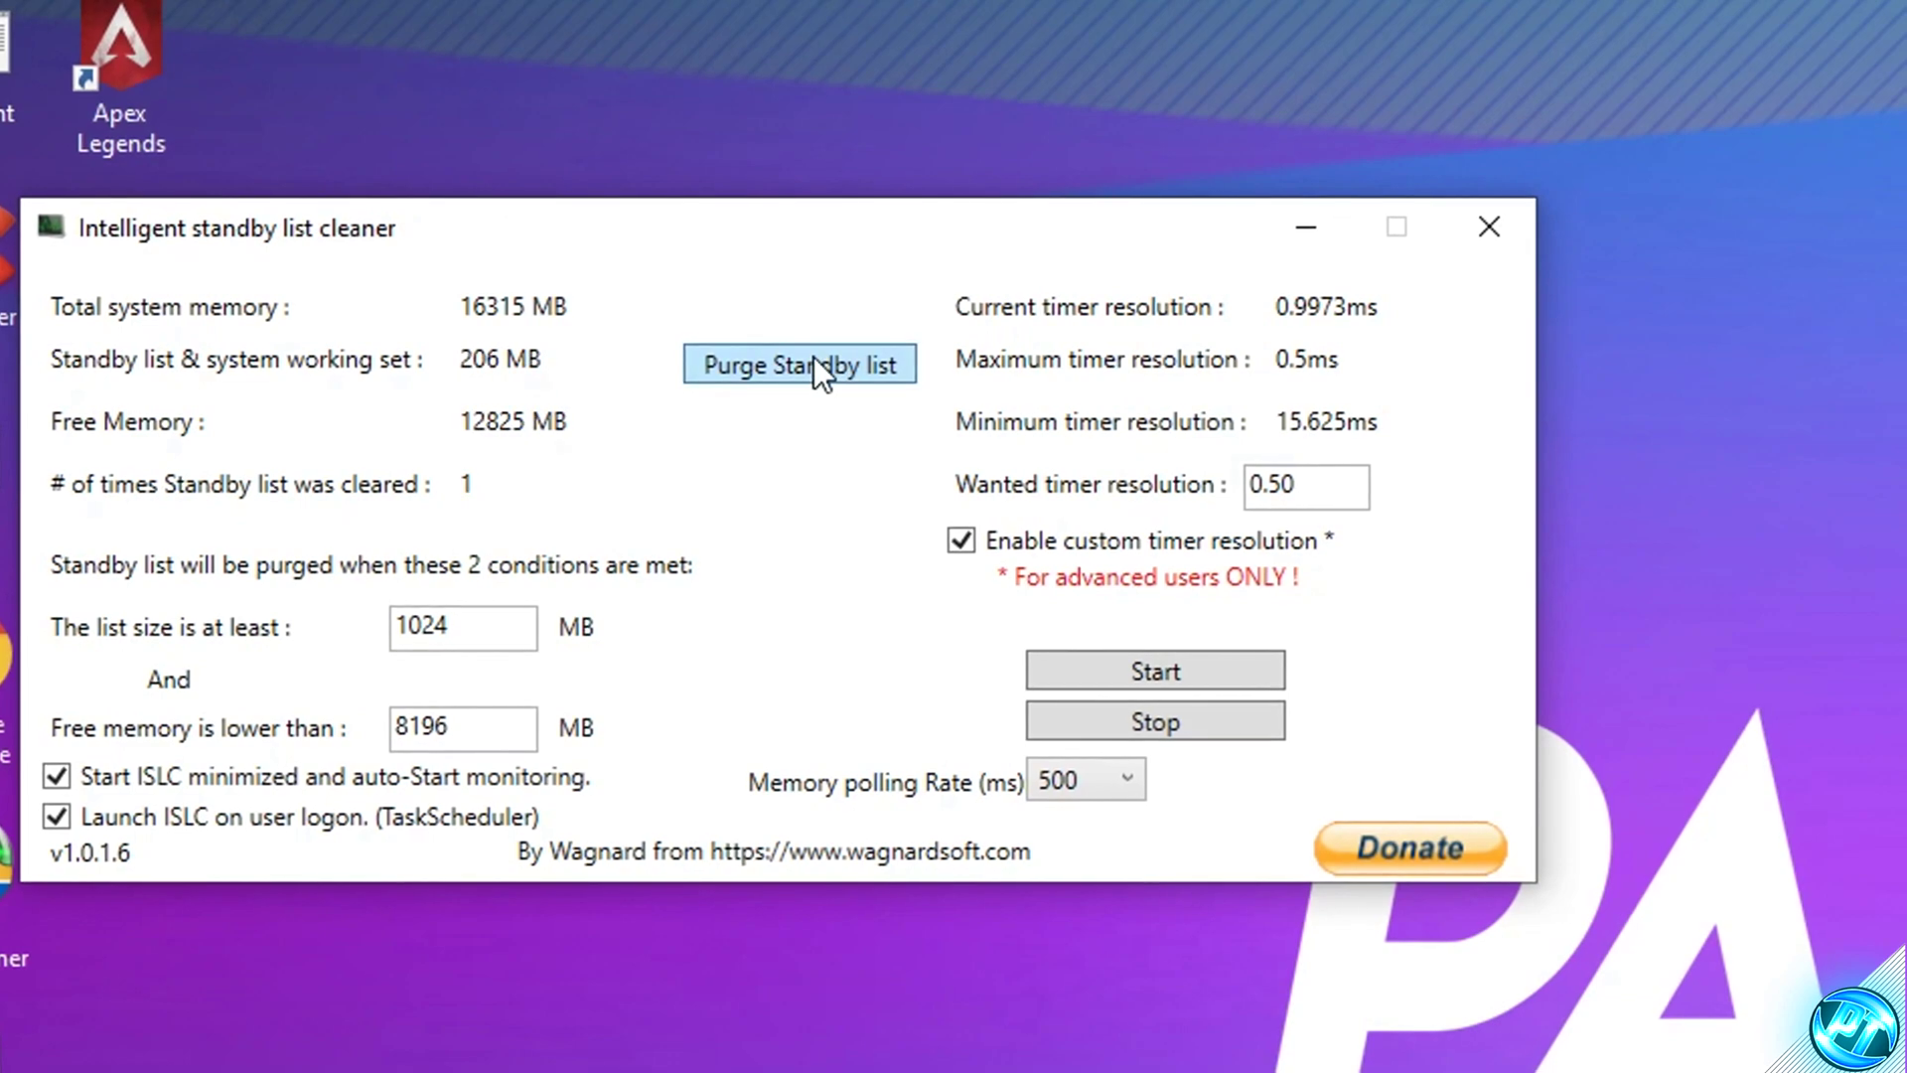
pyautogui.click(1172, 679)
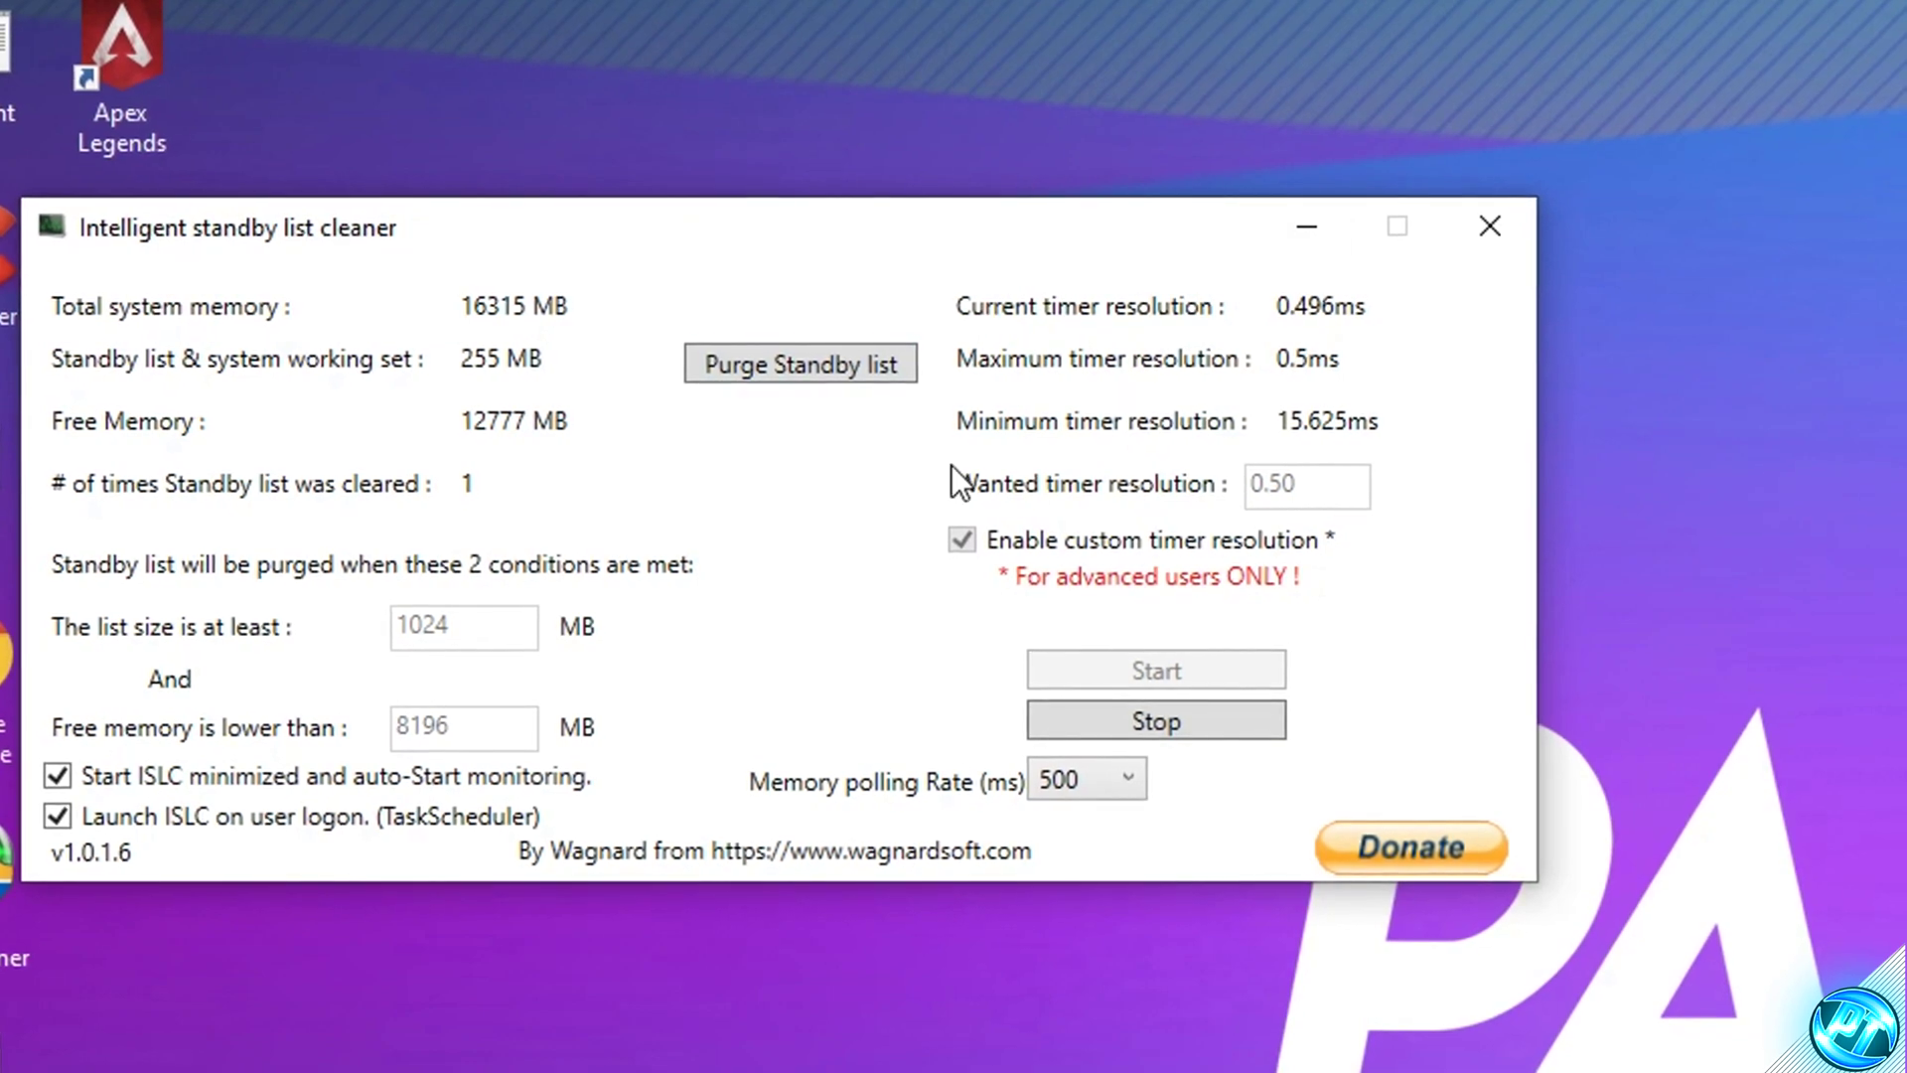
pyautogui.click(1291, 229)
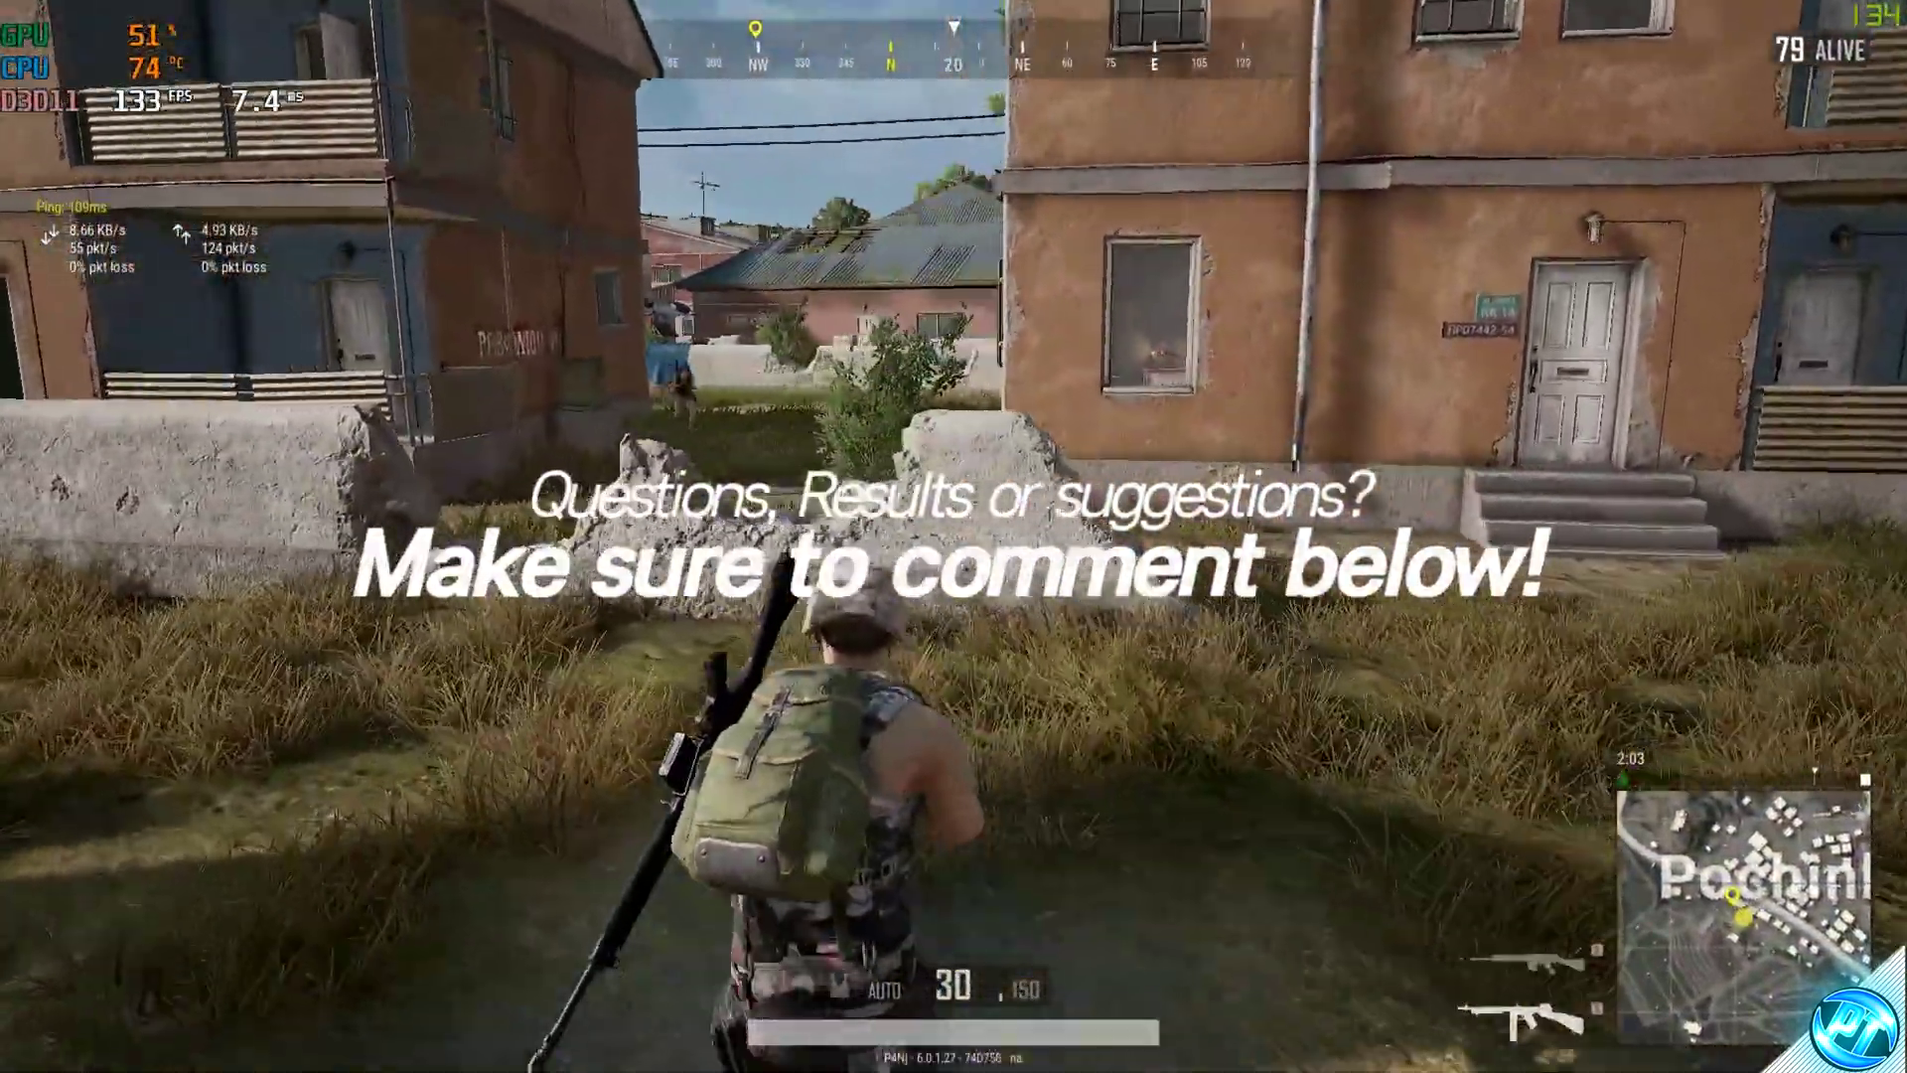
pyautogui.rightClick(953, 536)
pyautogui.click(953, 536)
pyautogui.click(954, 537)
pyautogui.rightClick(953, 537)
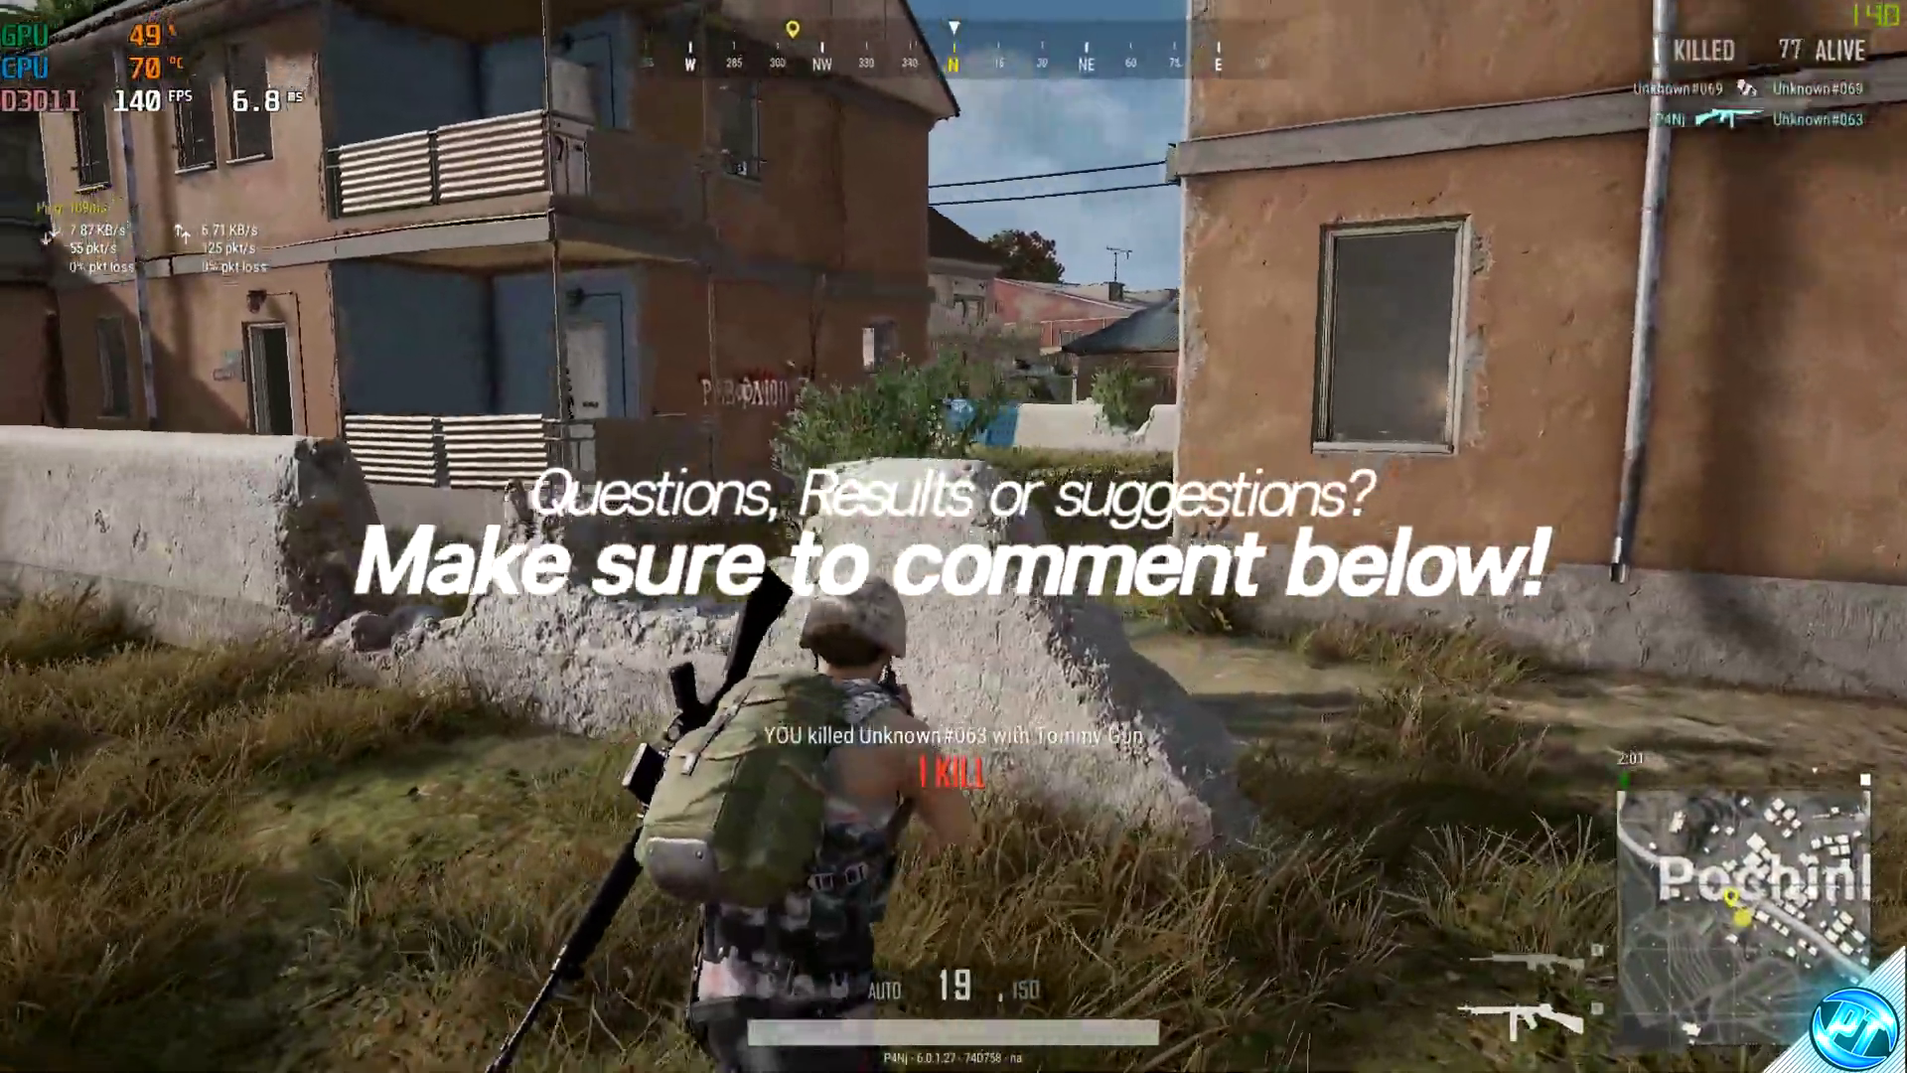
pyautogui.press('w')
pyautogui.press('1')
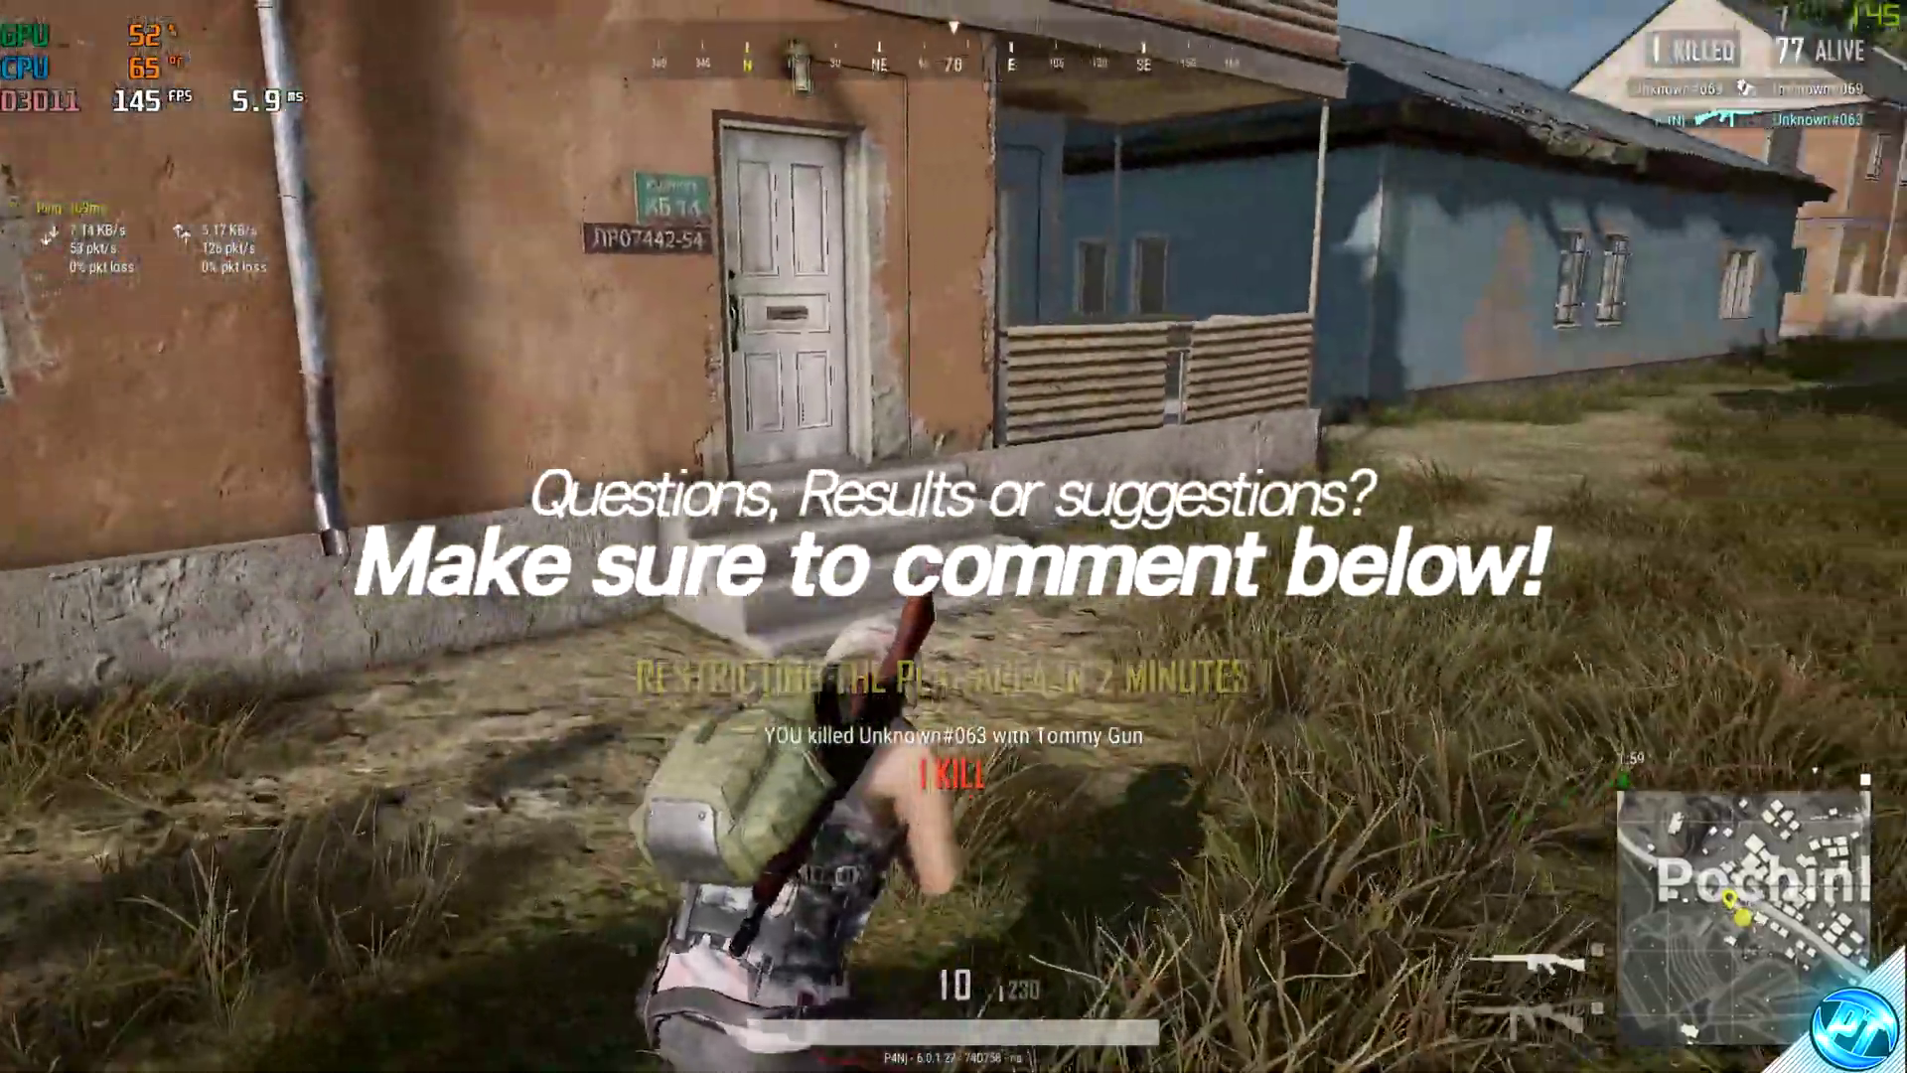
pyautogui.press('w')
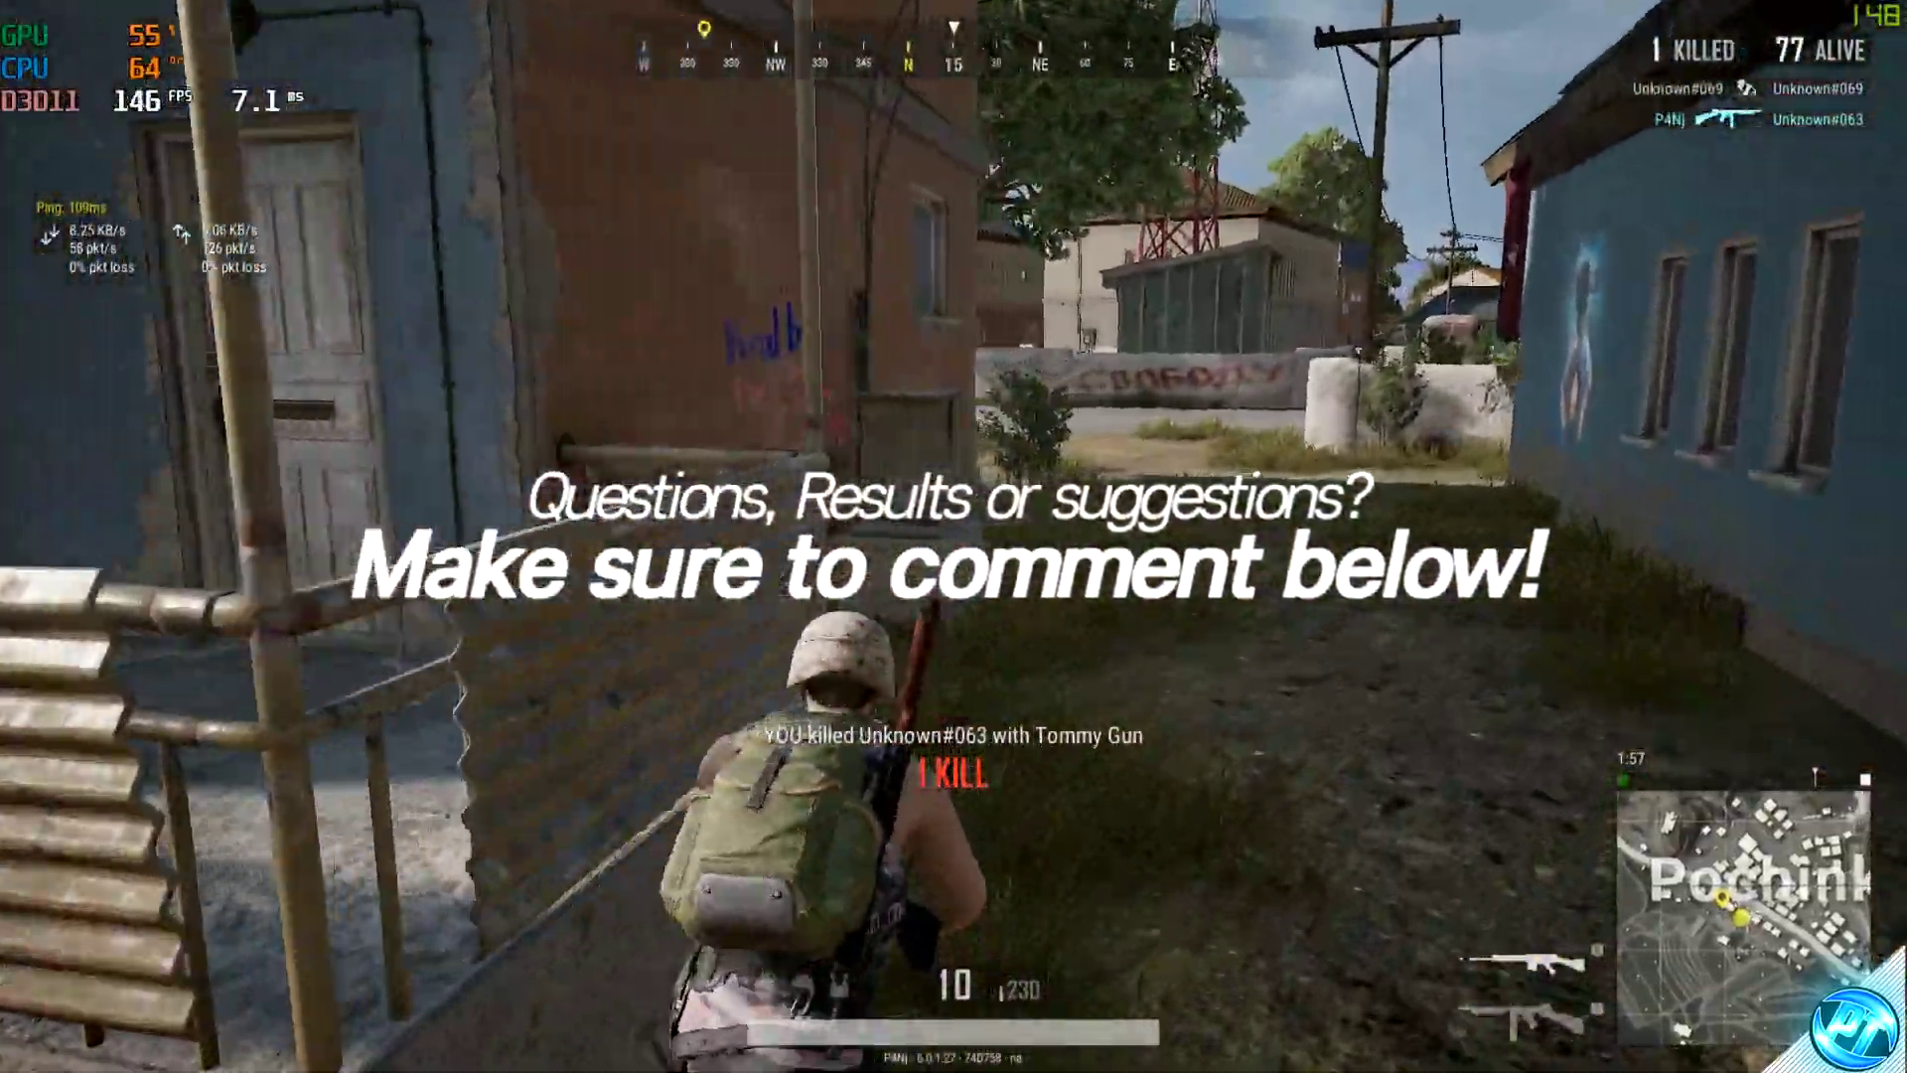
pyautogui.press('w')
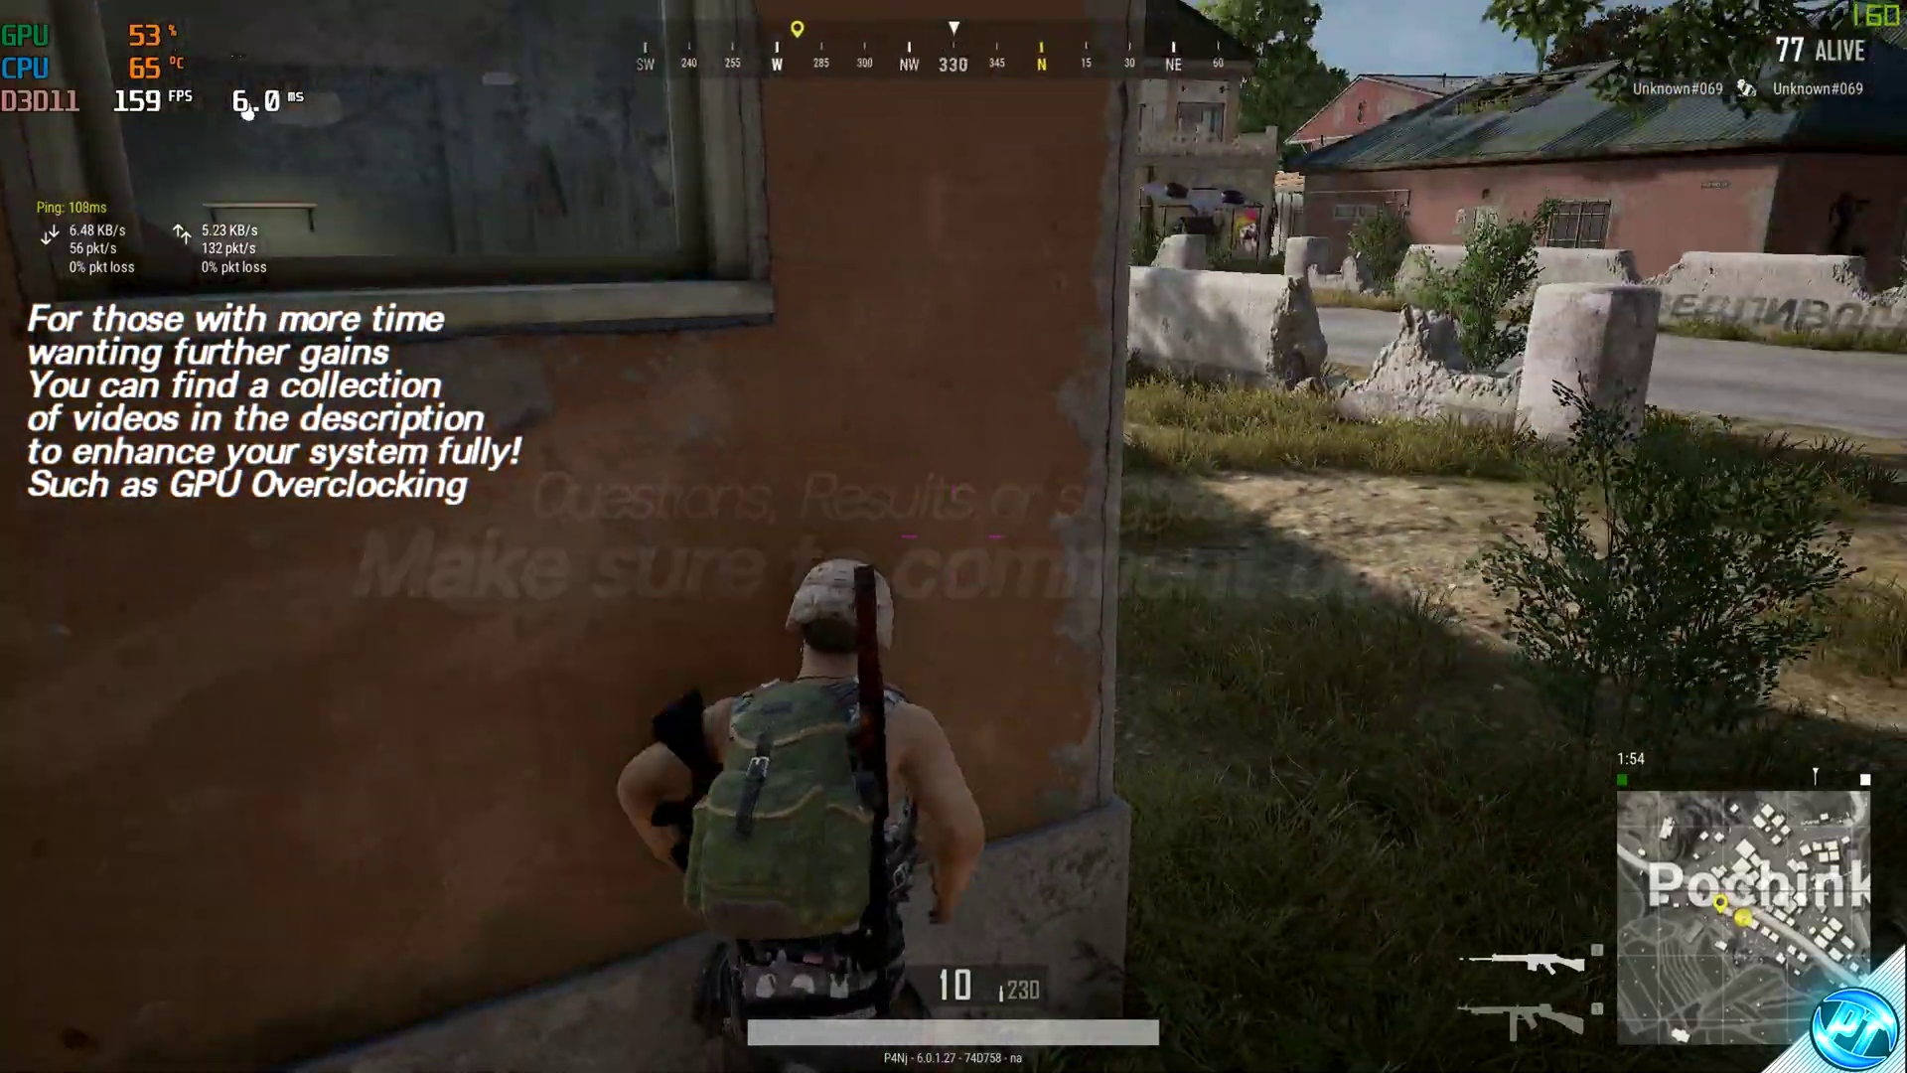
pyautogui.press('2')
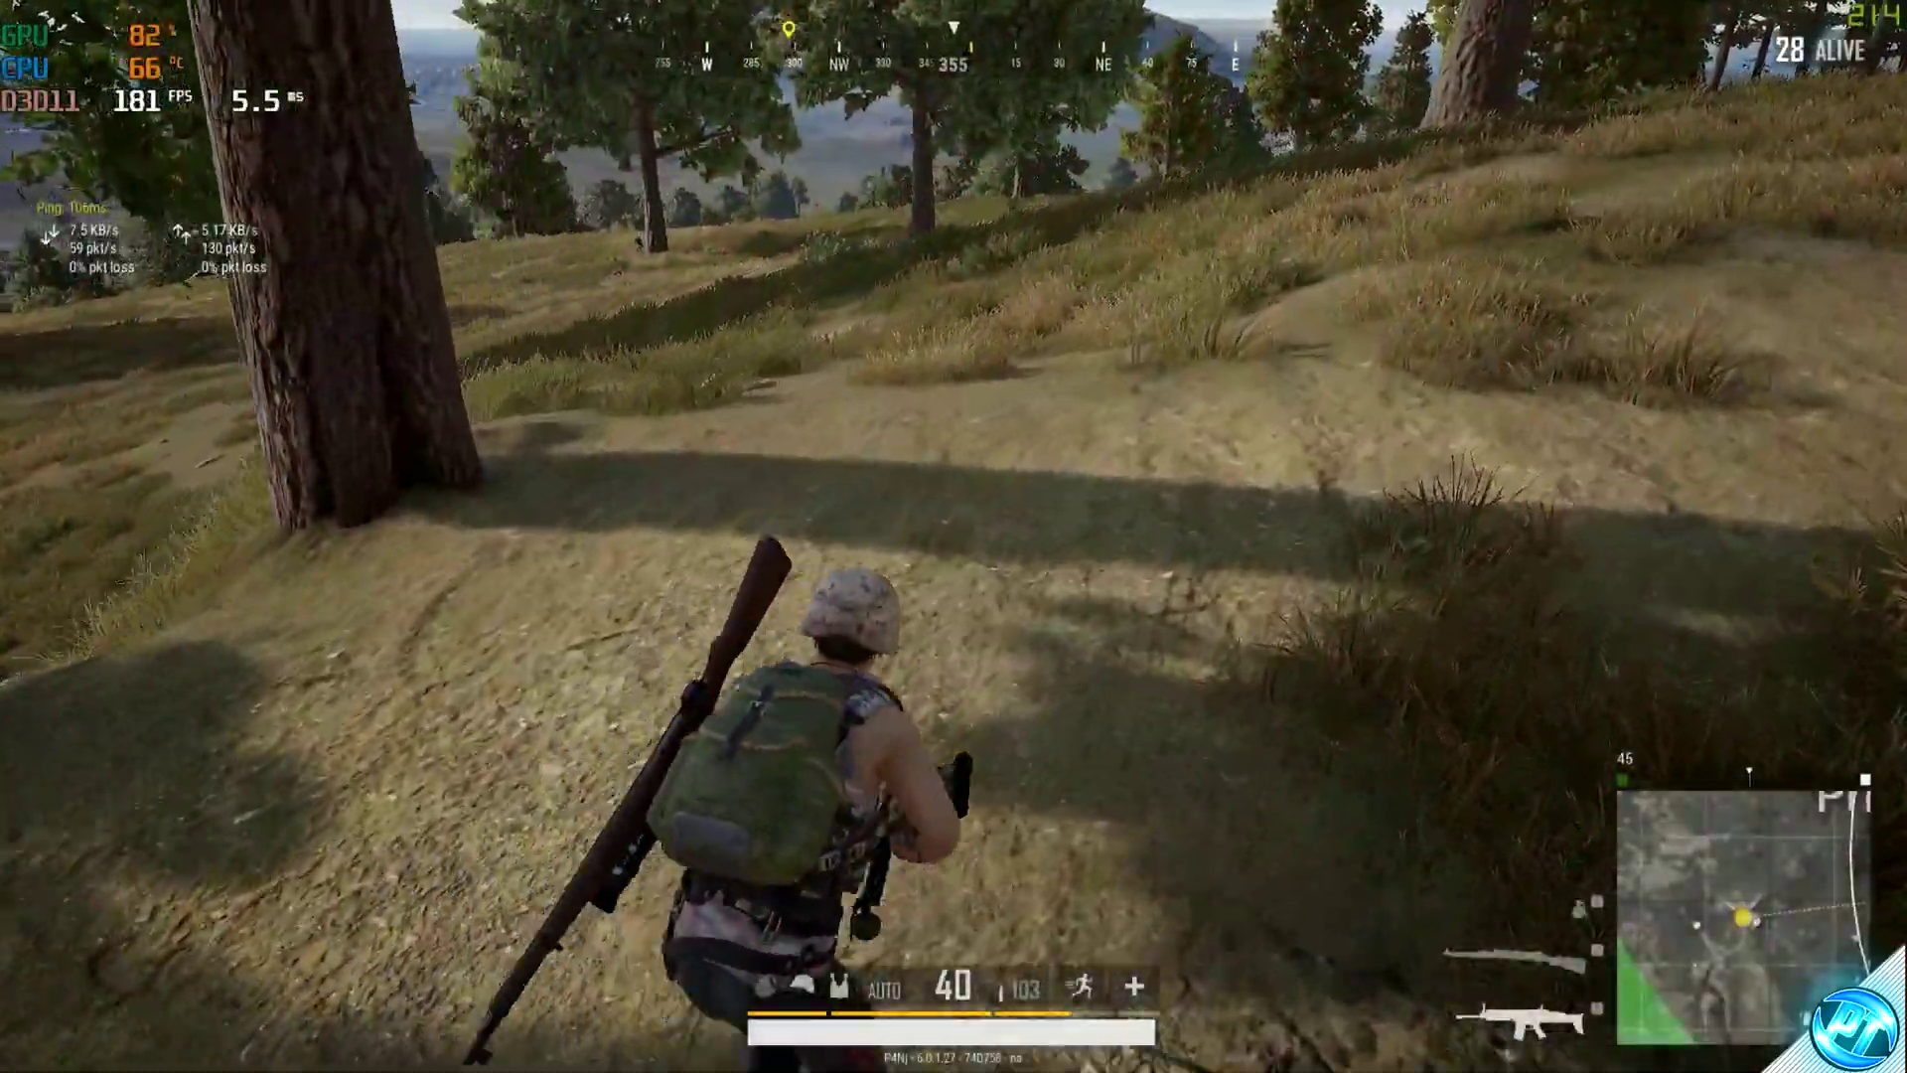
pyautogui.press('w')
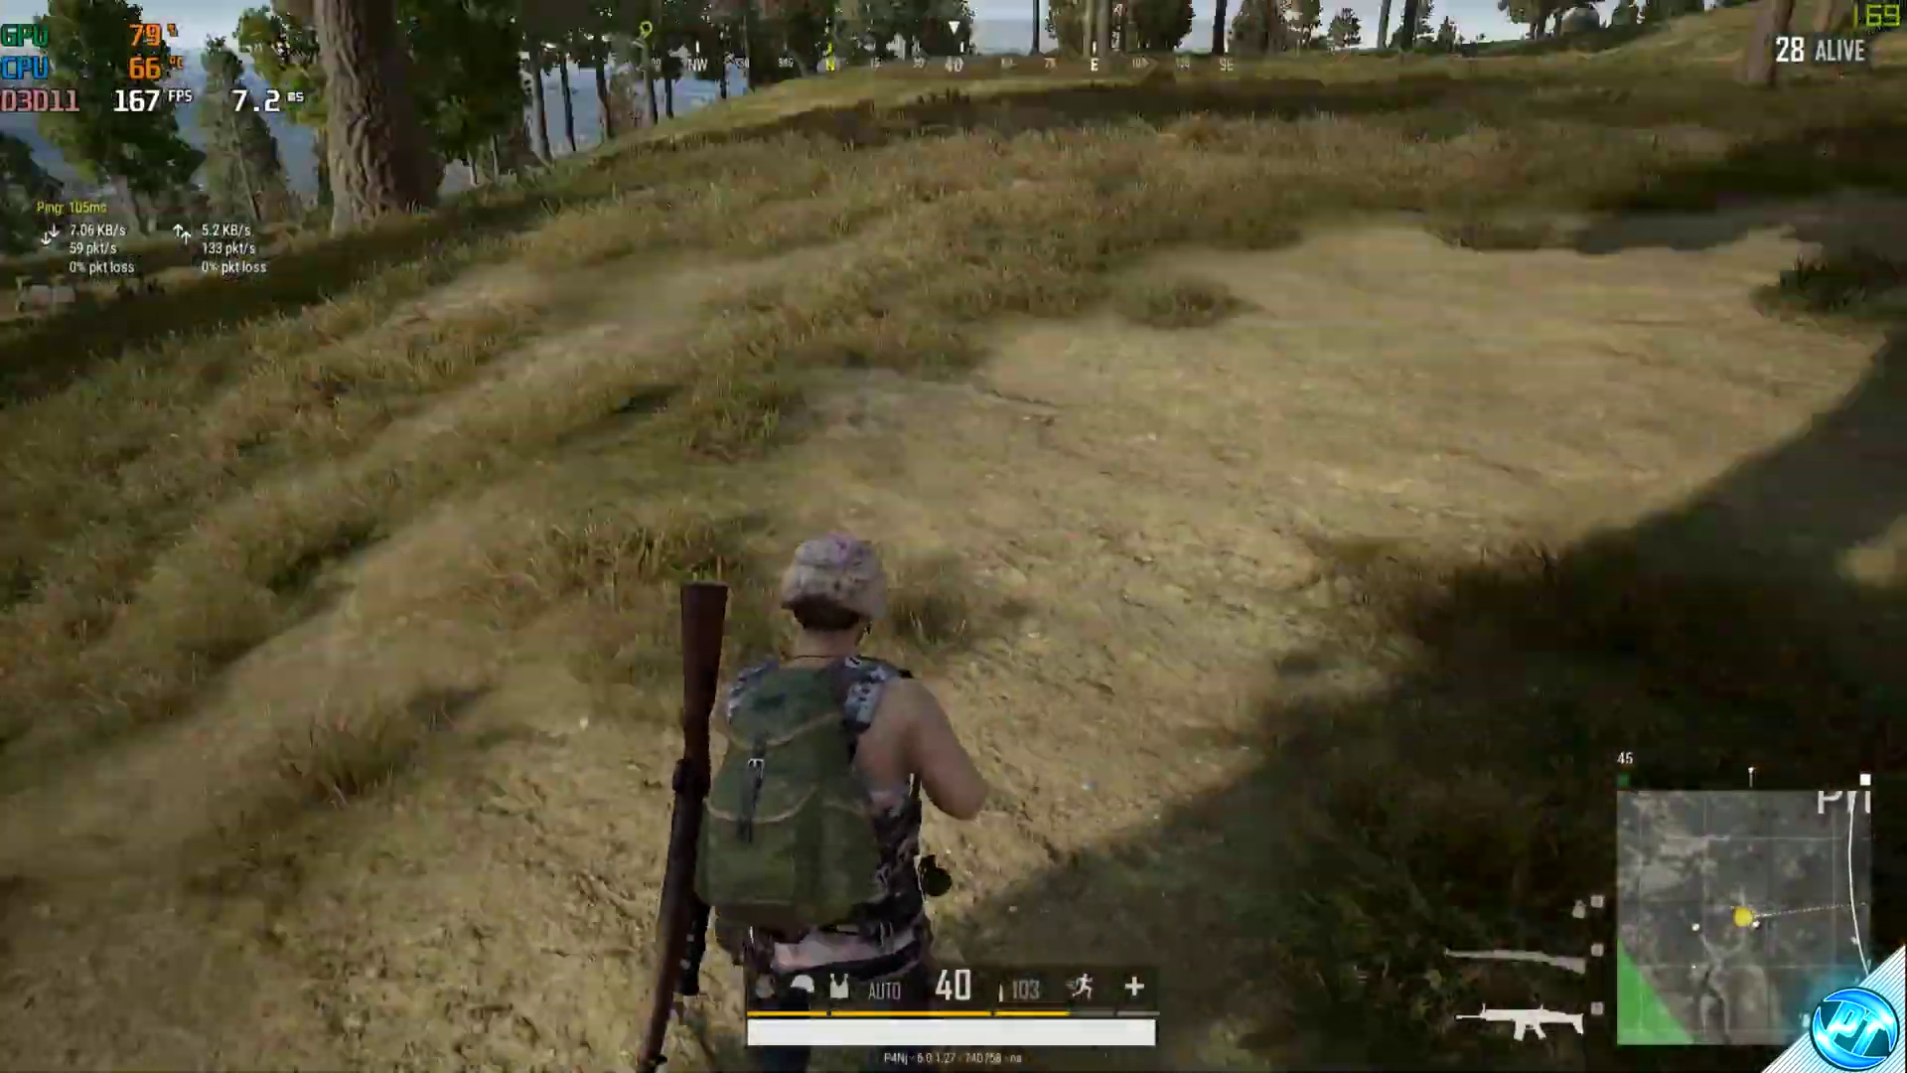
pyautogui.press('w')
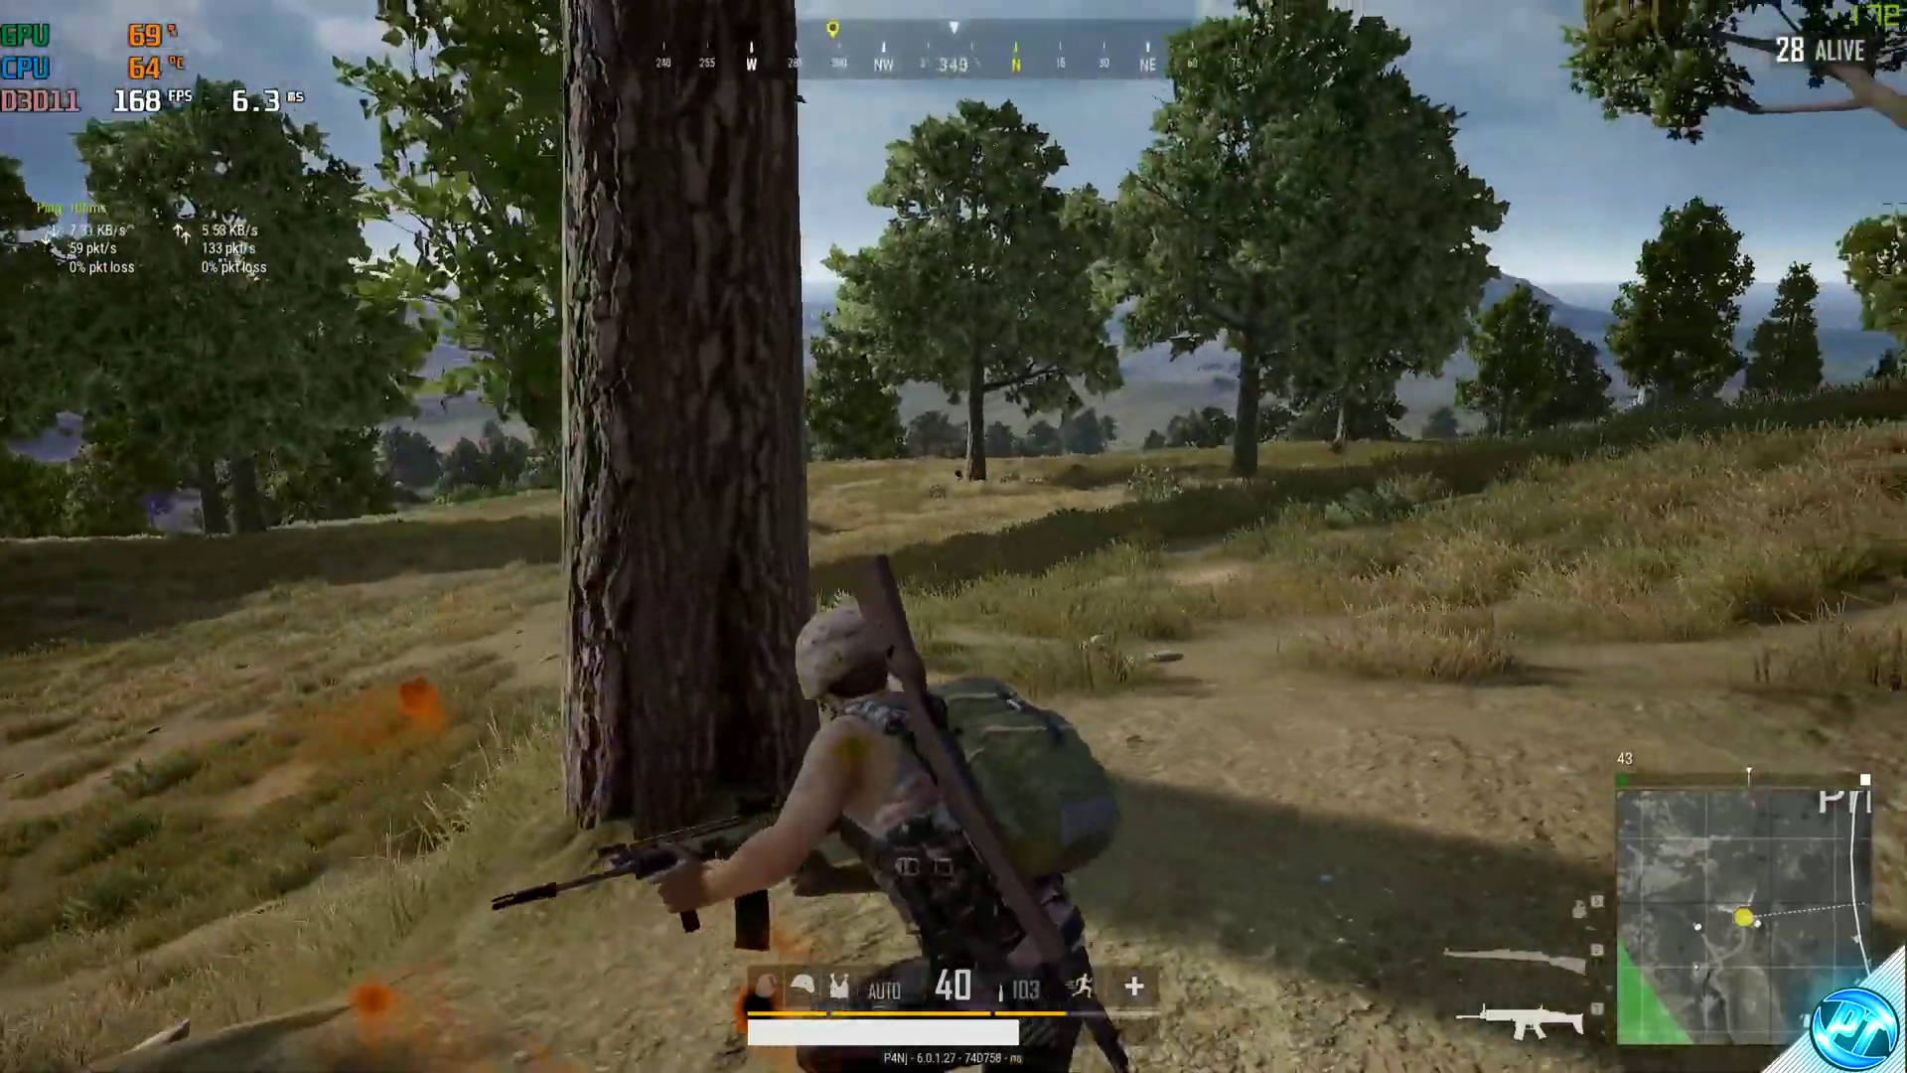
pyautogui.press('1')
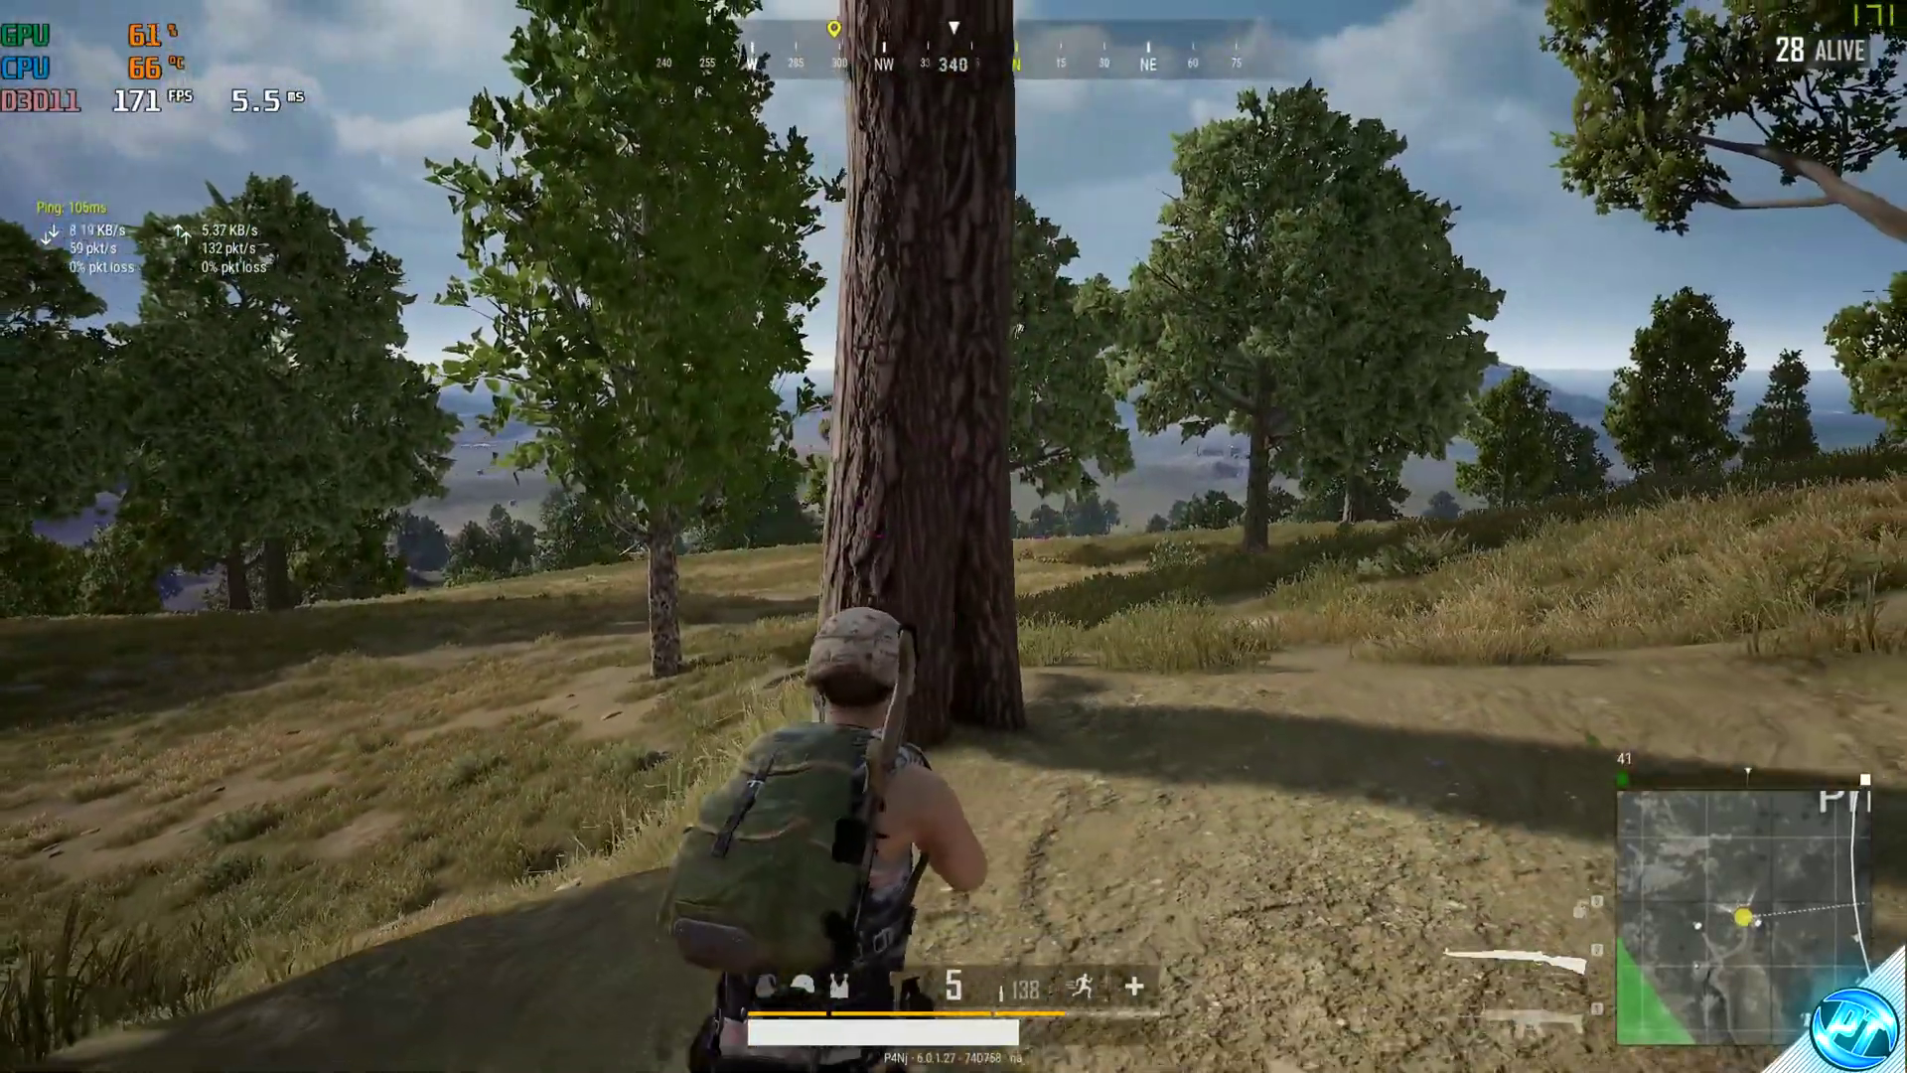
pyautogui.rightClick(953, 536)
pyautogui.click(954, 536)
pyautogui.press('Tab')
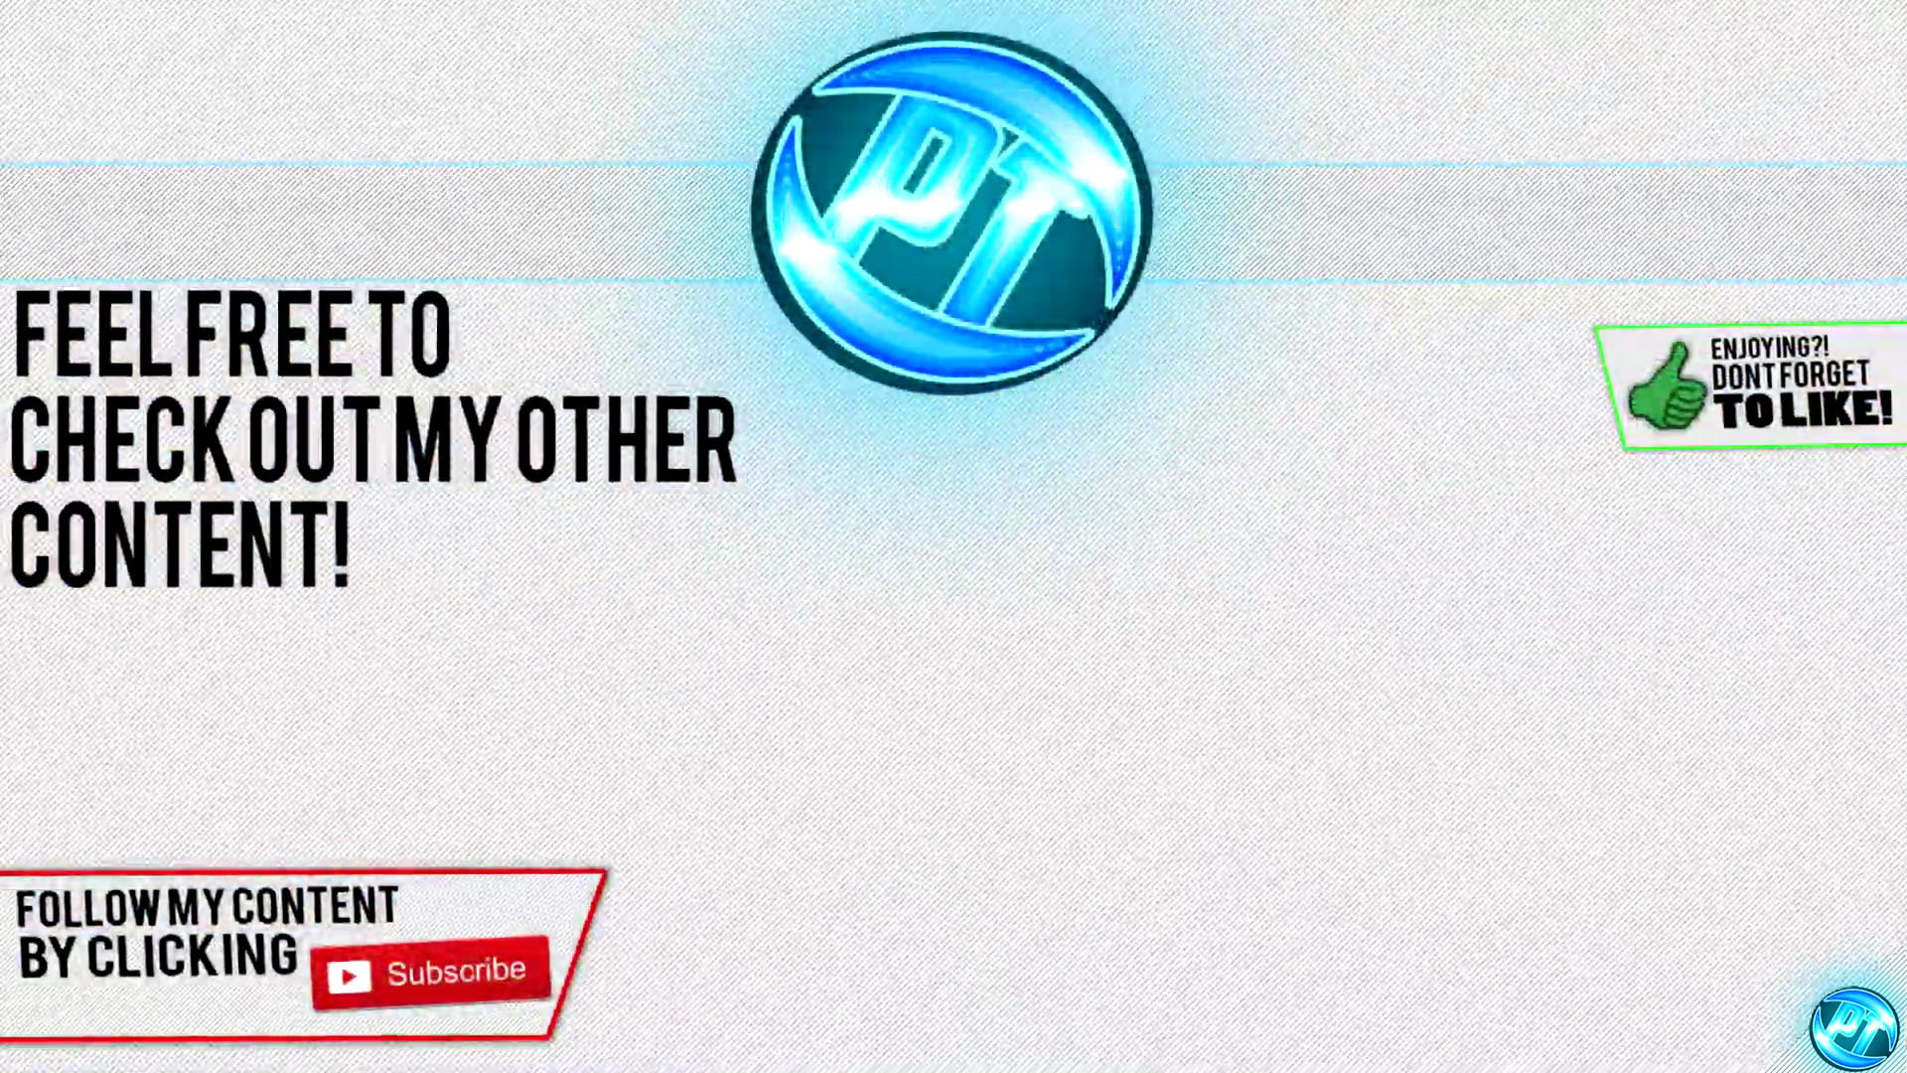